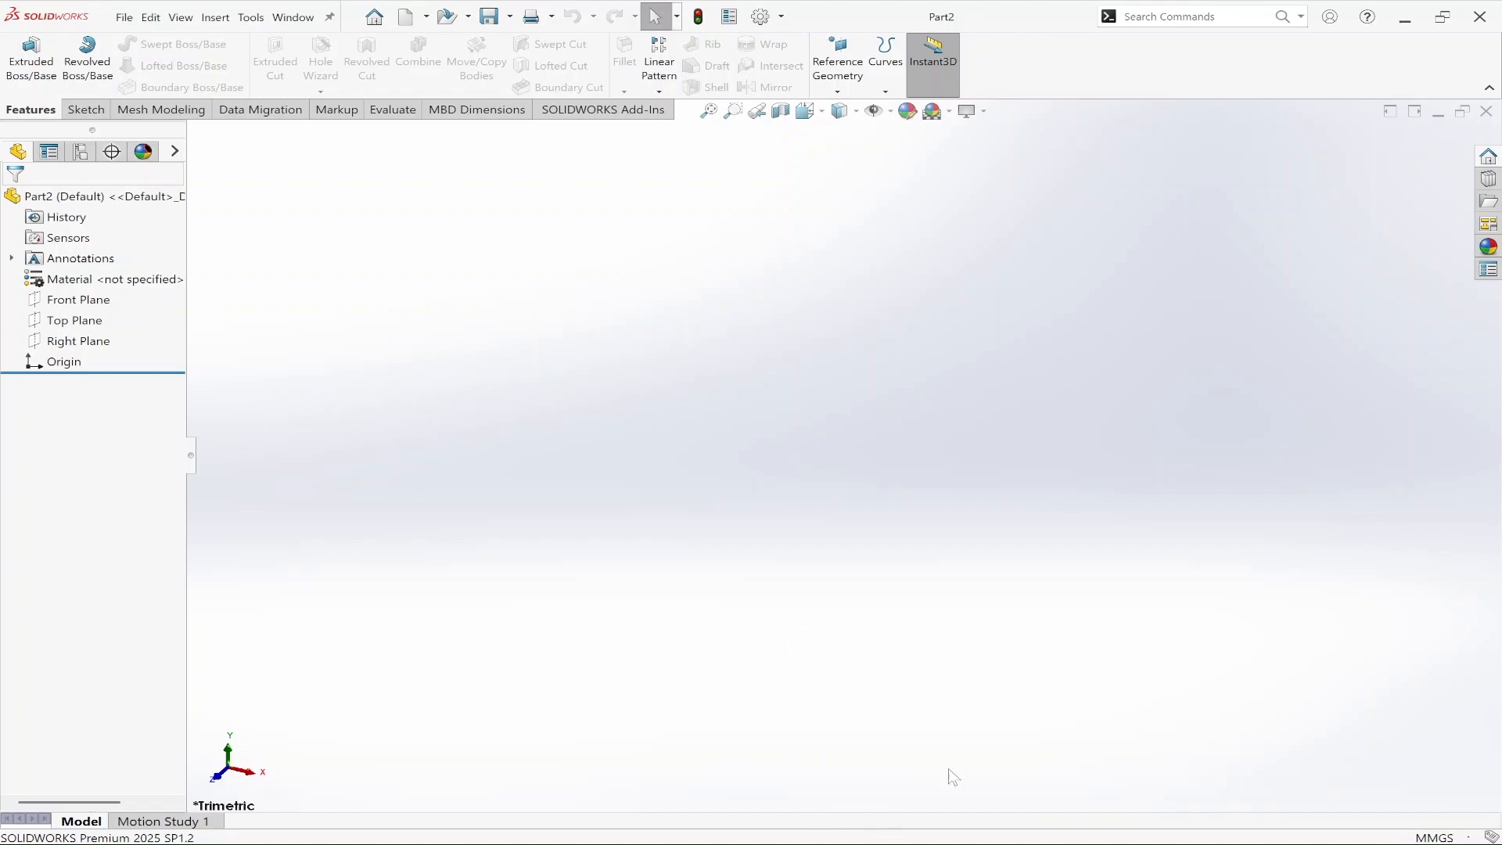
Step: Copy the brick drawing image from the photo viewer and paste it into the empty SOLIDWORKS part as a reference picture
left_click(1125, 824)
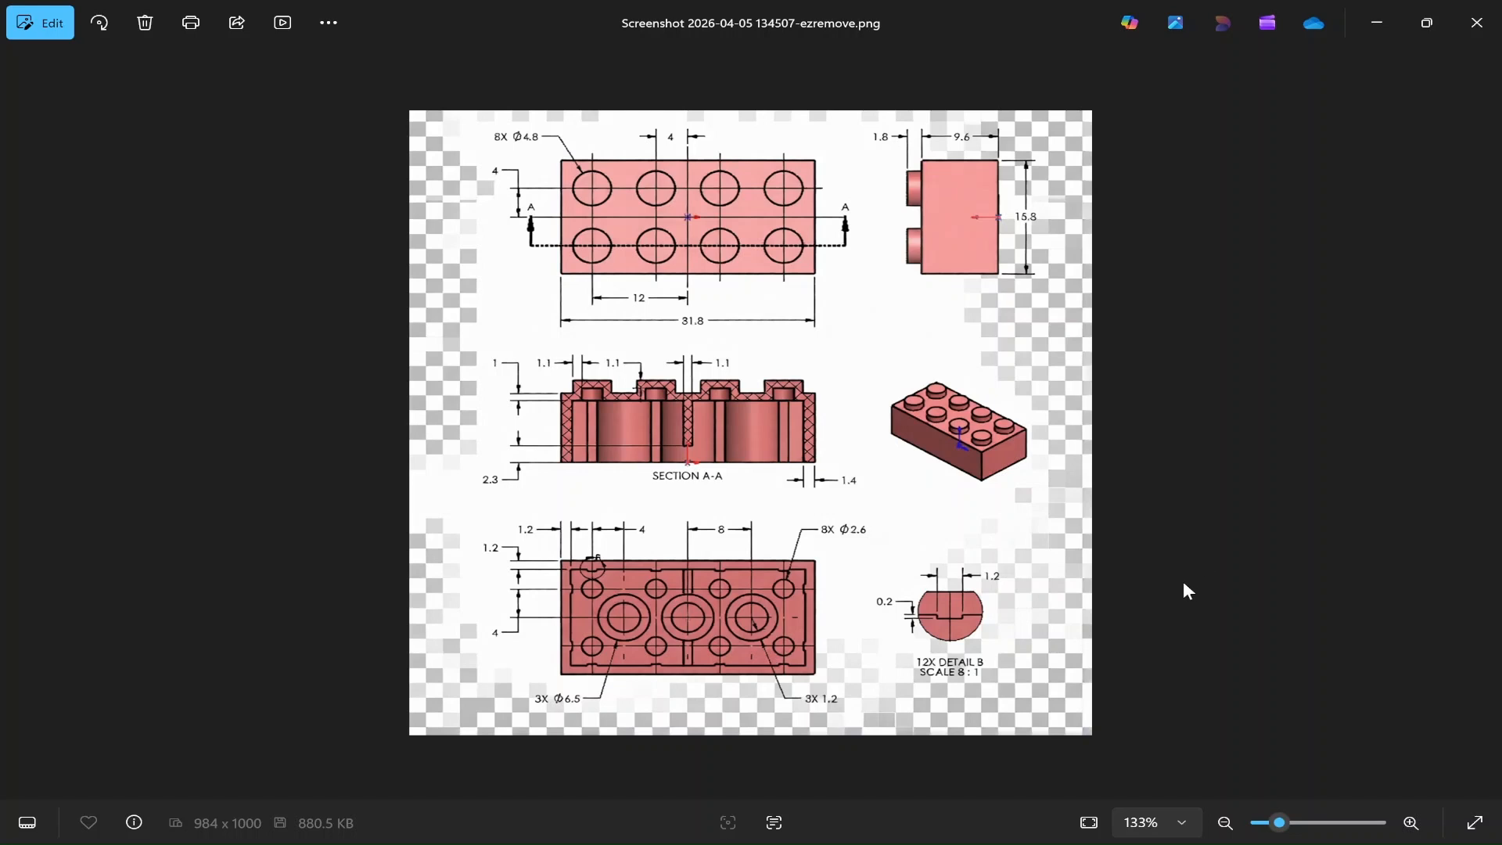
right_click(1060, 504)
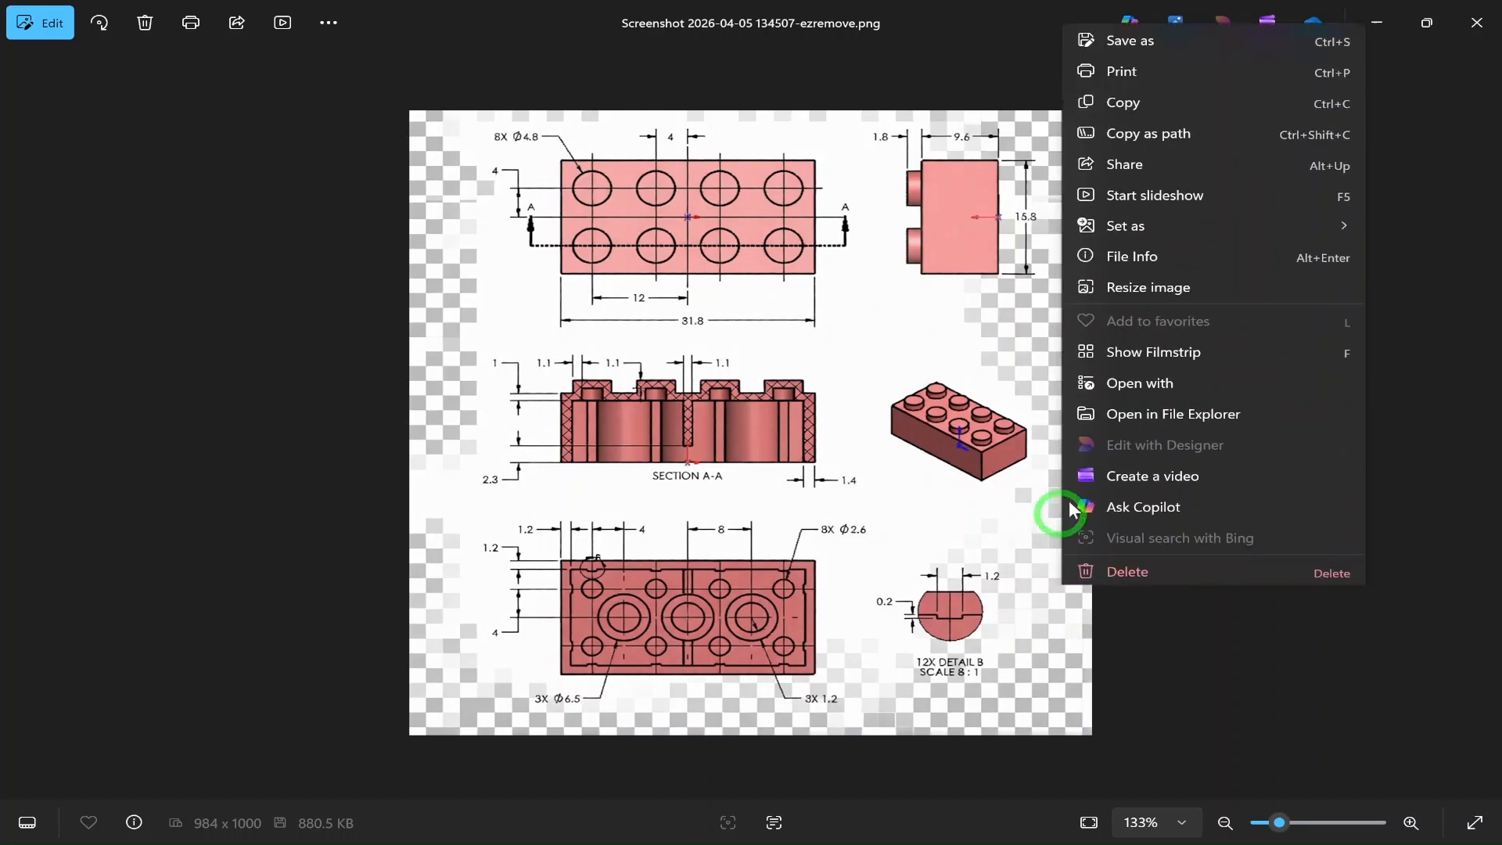
left_click(1131, 71)
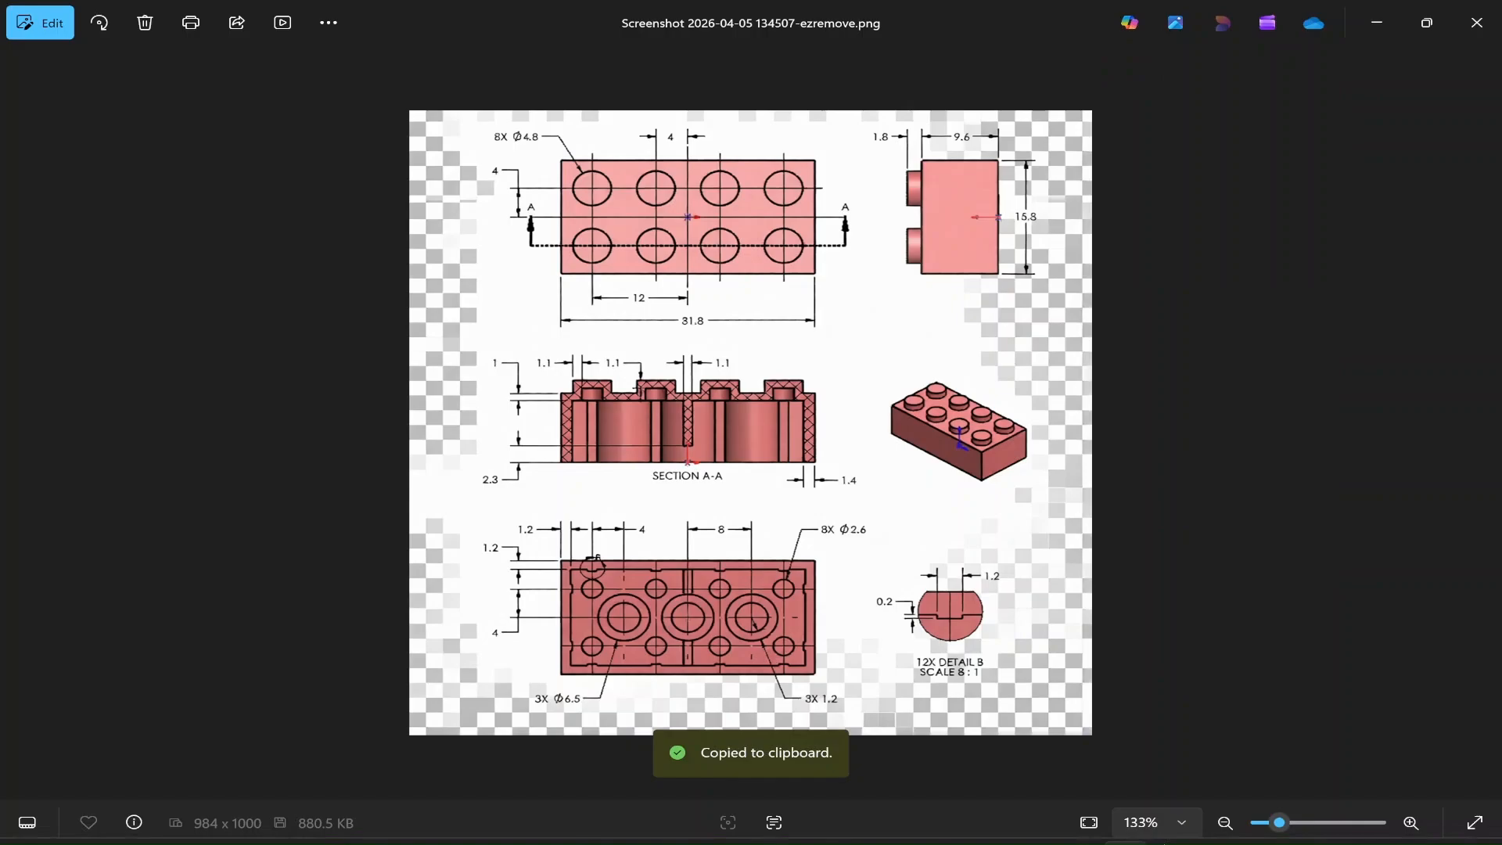
left_click(988, 822)
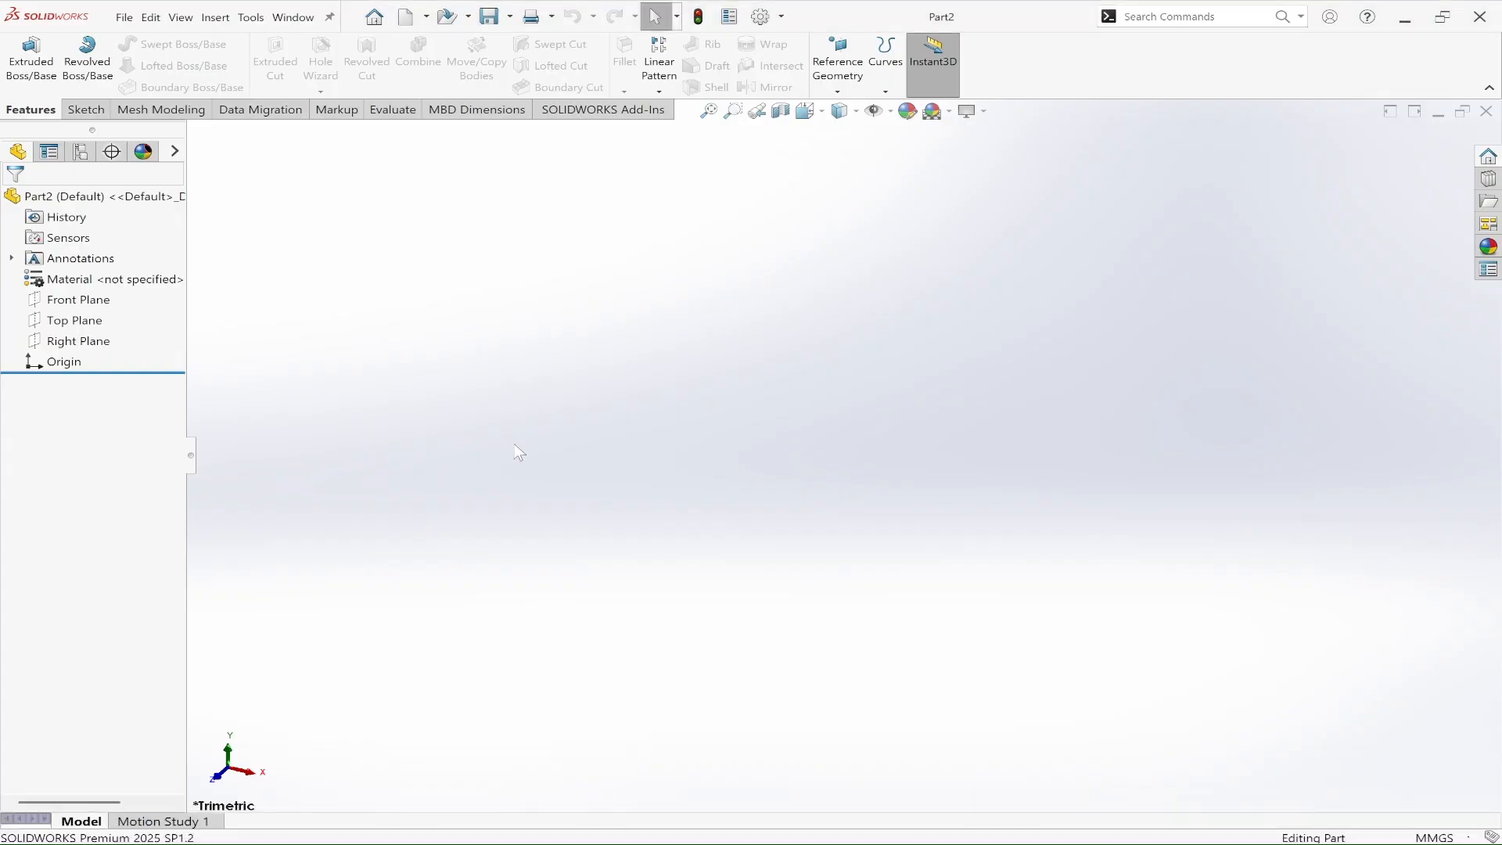
key("ctrl+v")
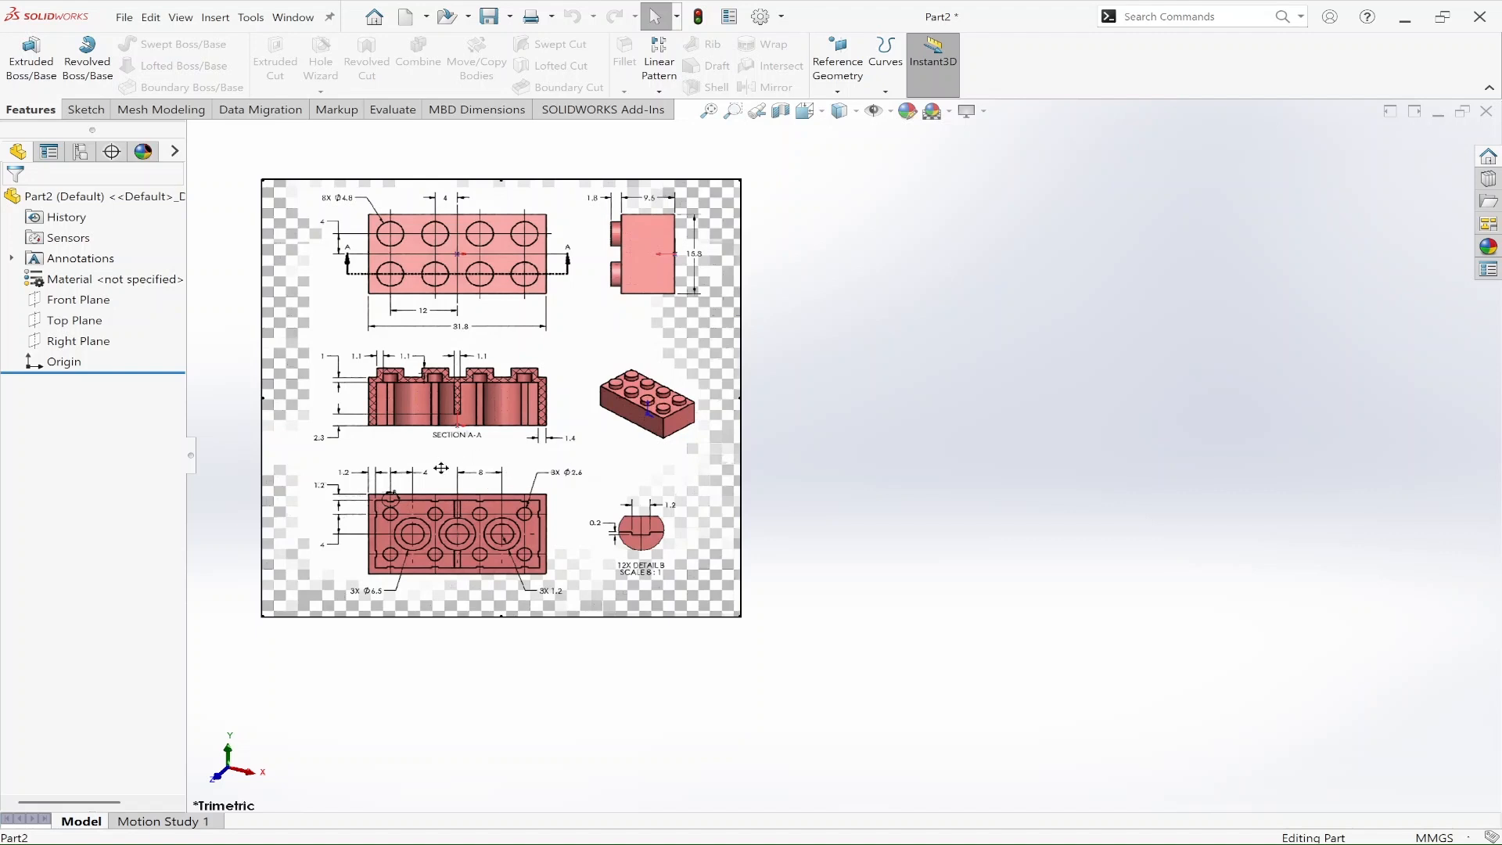
scroll(782, 516, "up", 2)
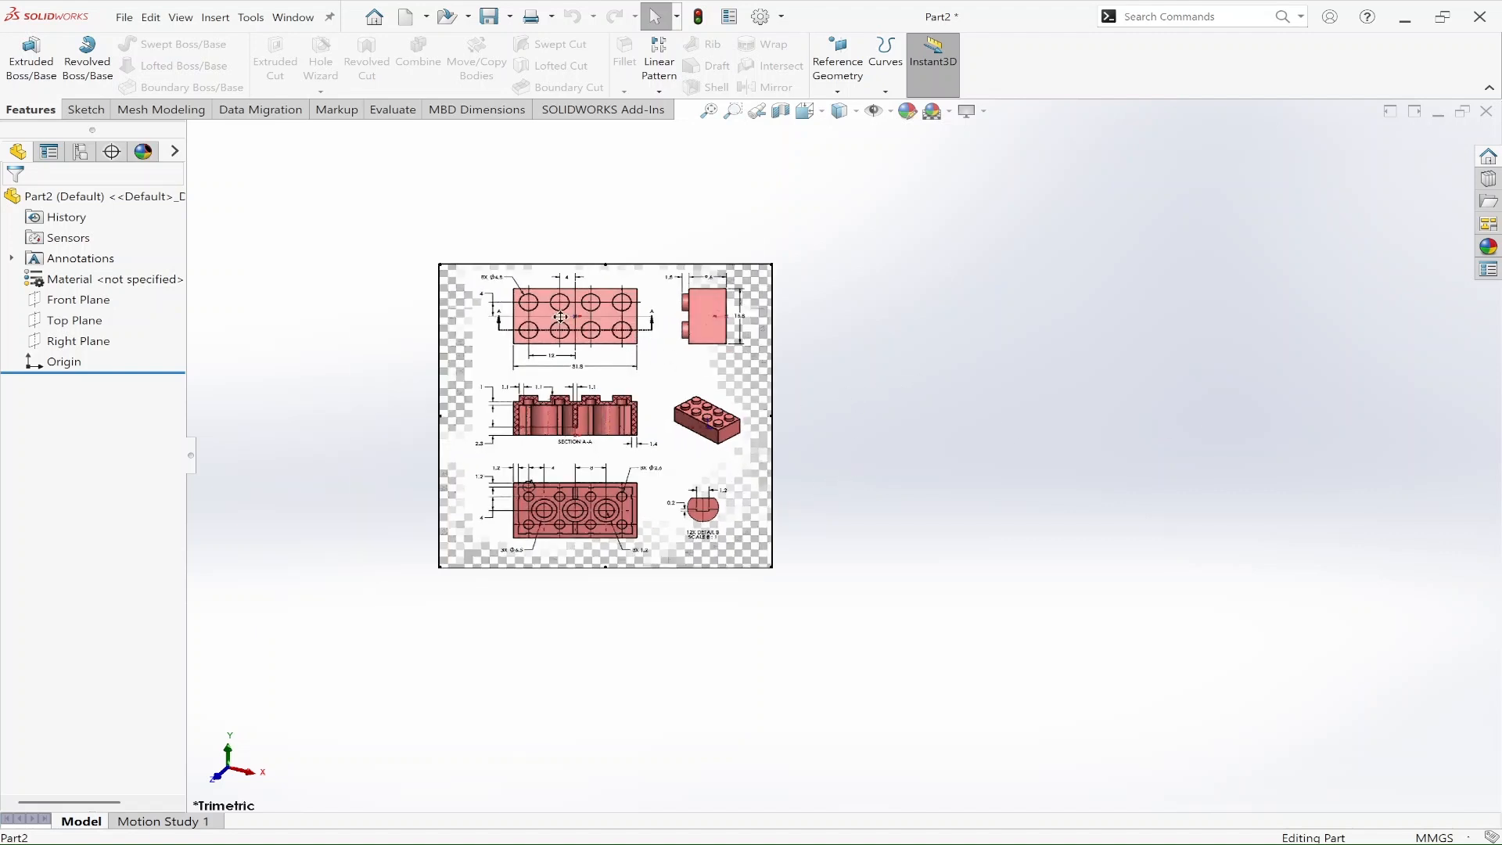
Step: Start a sketch on the Front Plane and move the reference picture clear of the origin
left_click(90, 302)
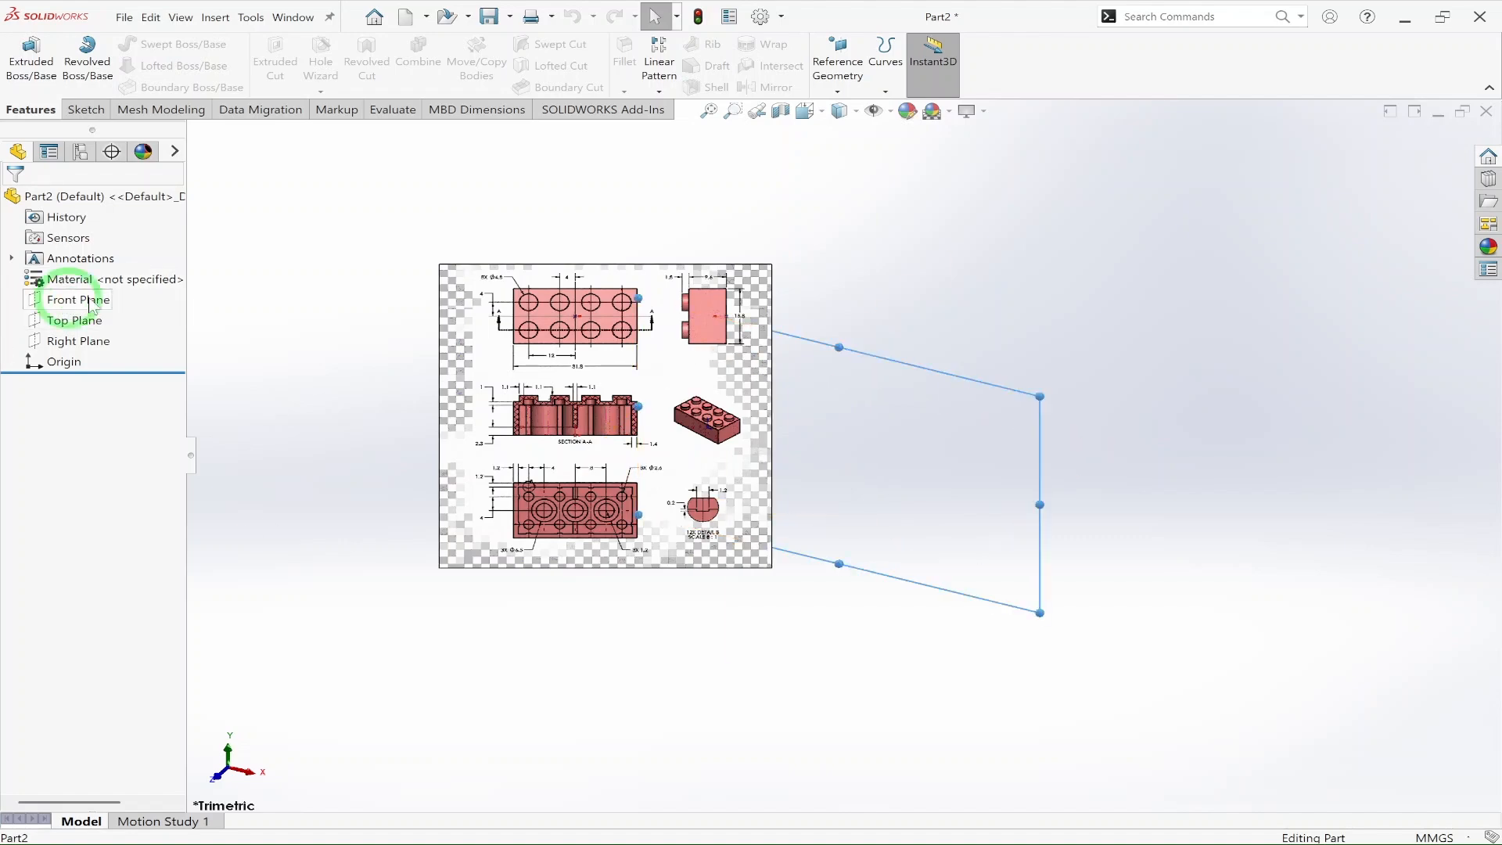
right_click(90, 305)
left_click(84, 284)
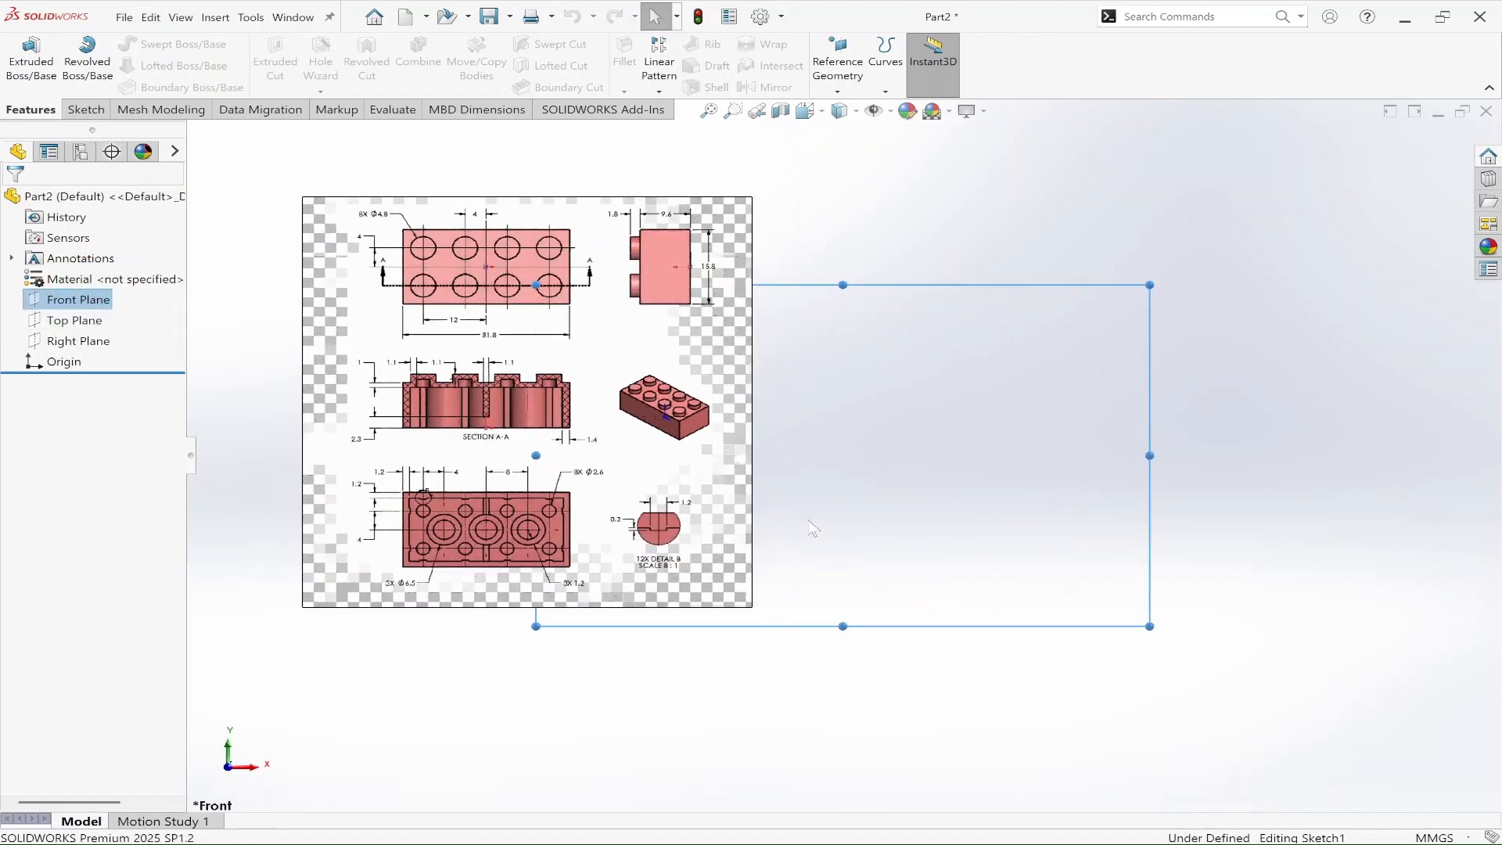
left_click_drag(547, 478, 434, 490)
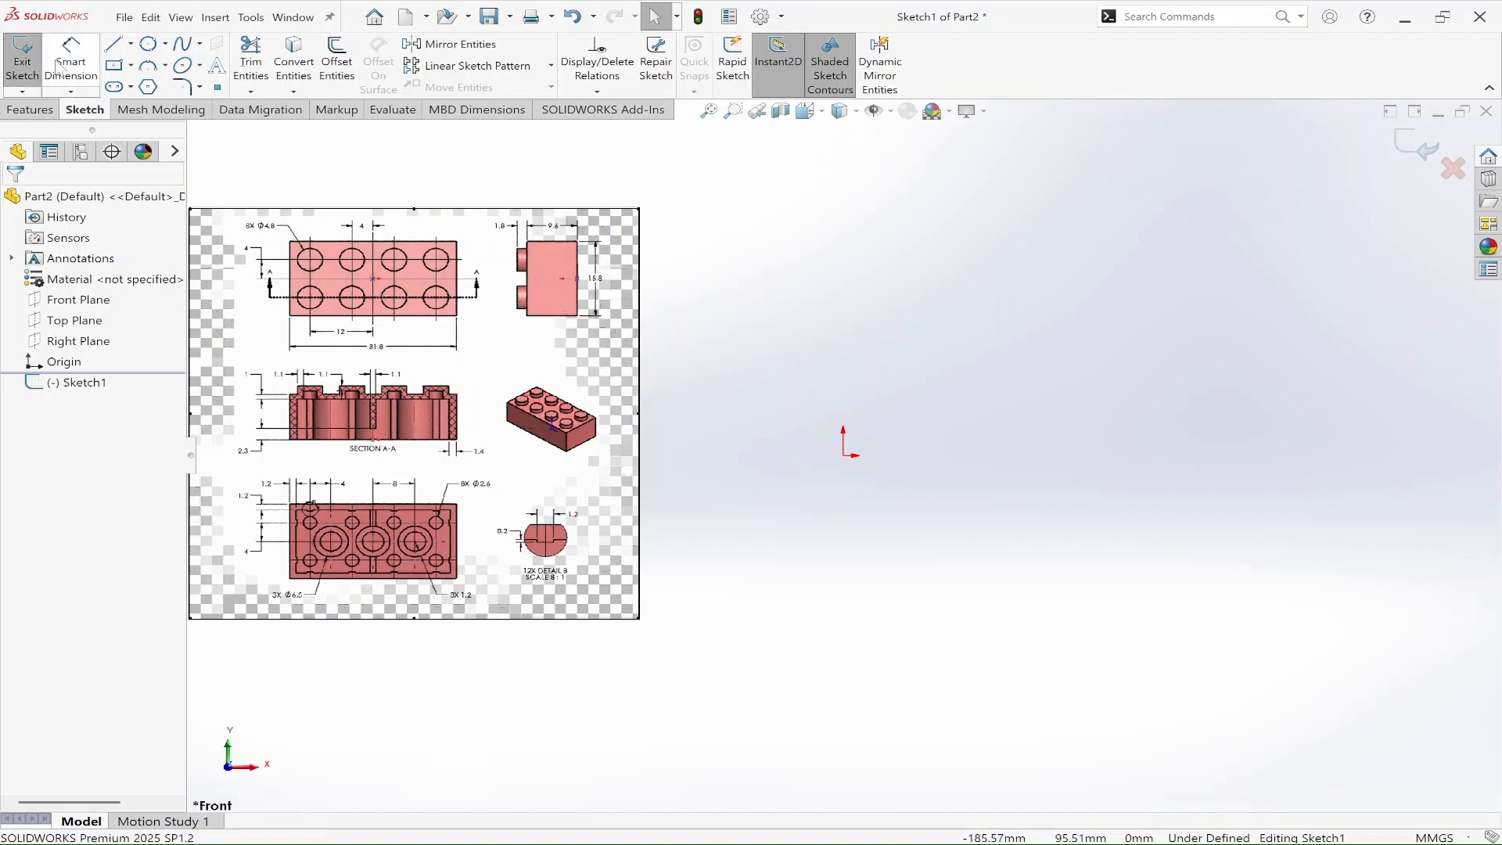
Step: Sketch a center rectangle about 86 mm wide and 46 mm high, centered on the origin
left_click(114, 64)
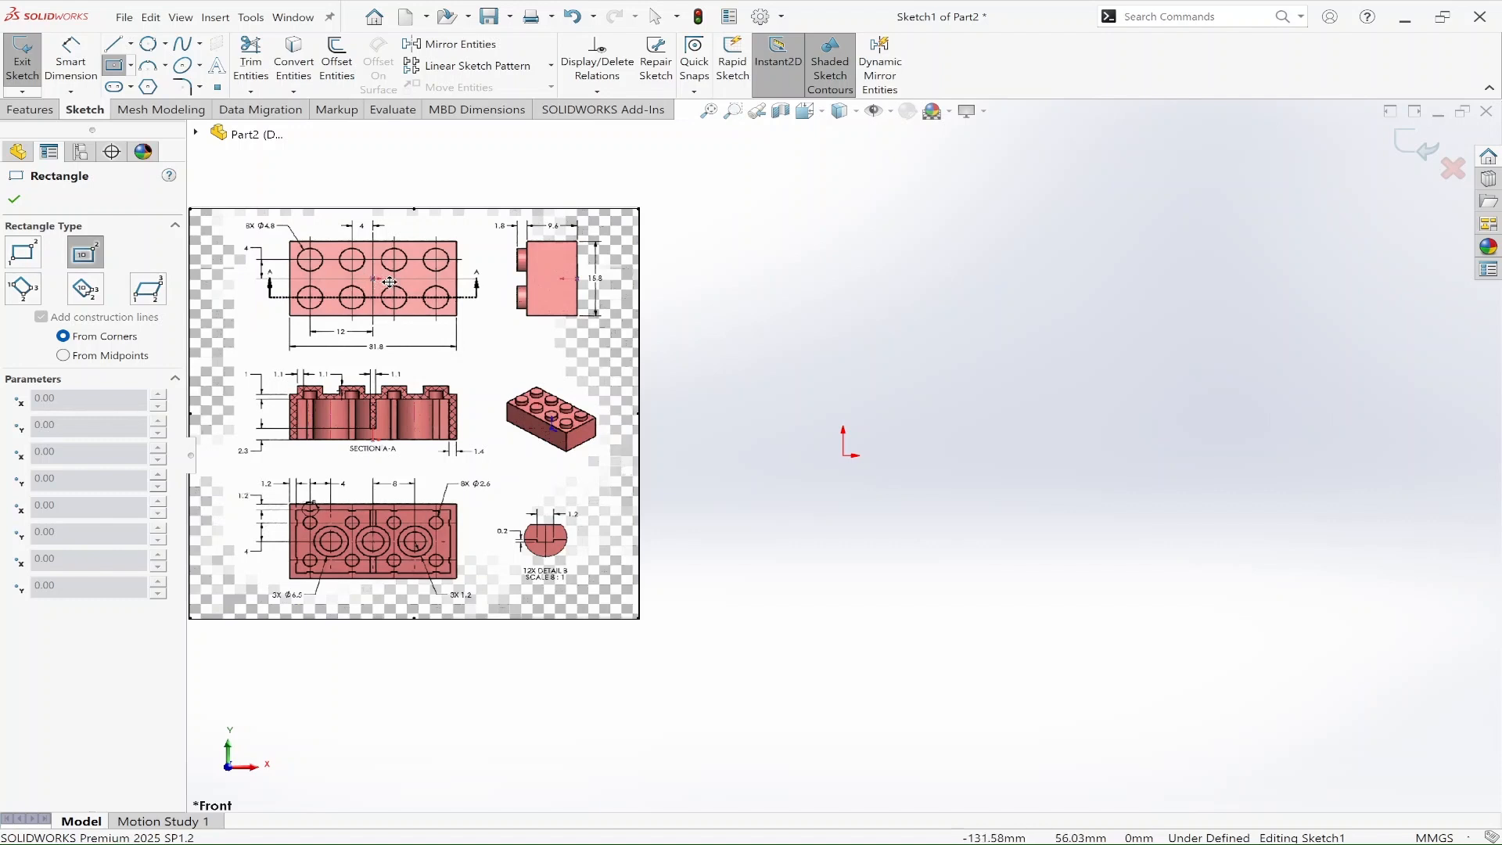
key("Tab")
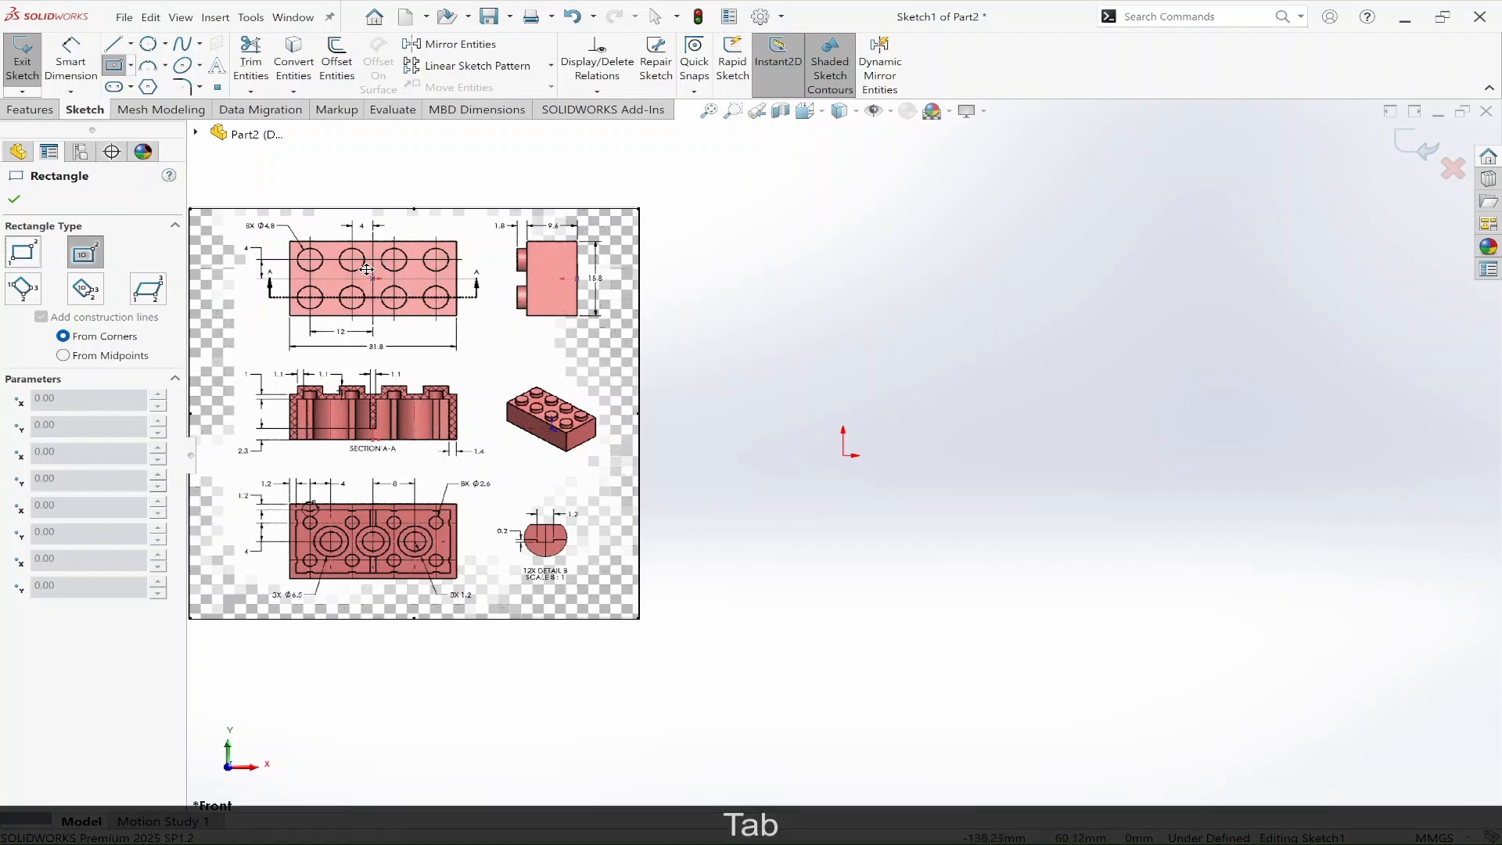
left_click_drag(364, 265, 383, 288)
key("ctrl+z")
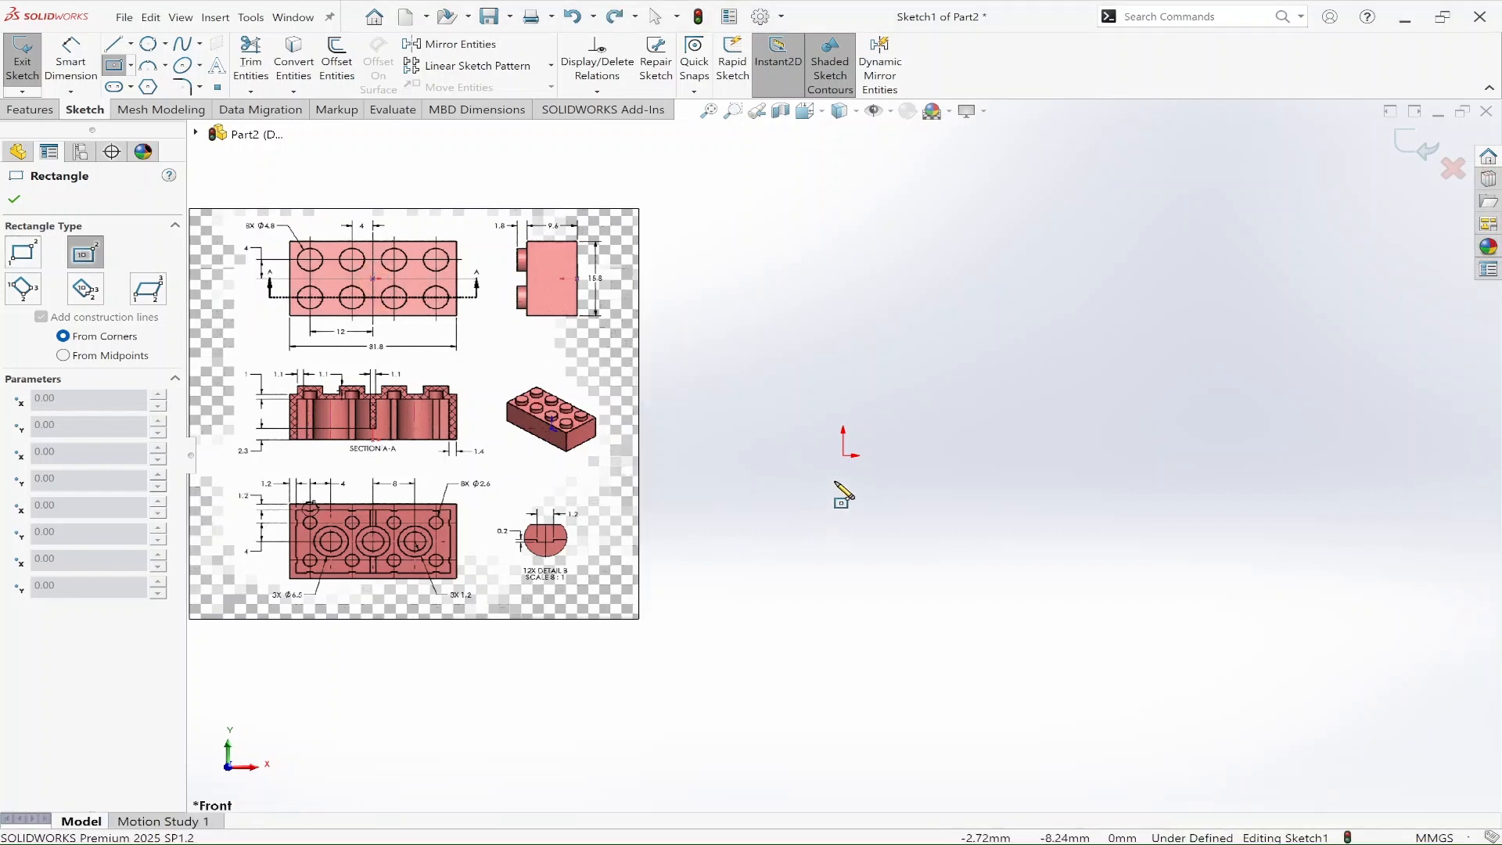
left_click(844, 456)
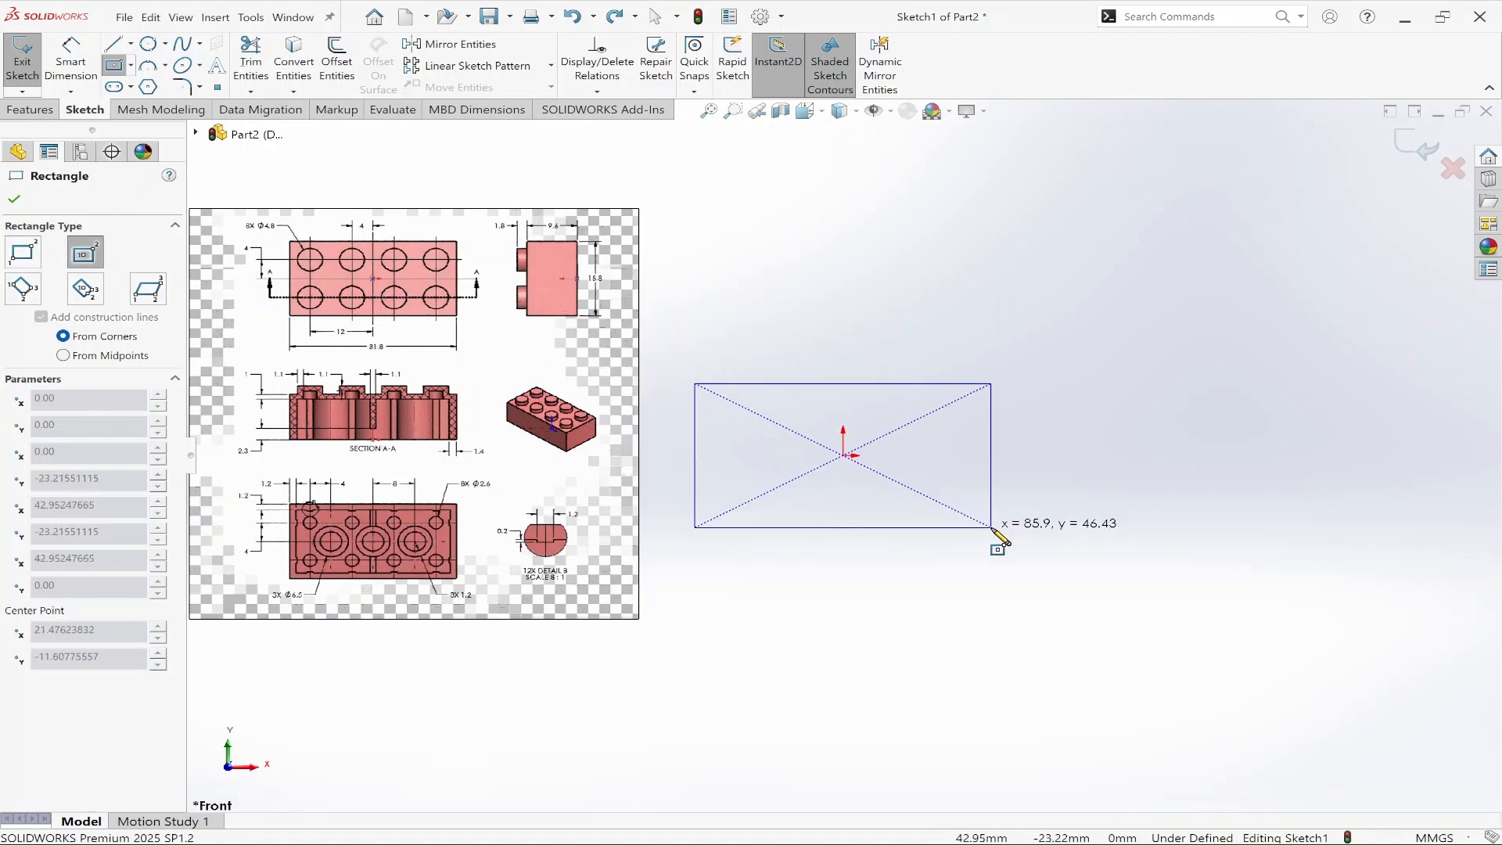
left_click(991, 526)
key("Escape")
Step: Dimension the rectangle's vertical side to 15.8 mm
key("d")
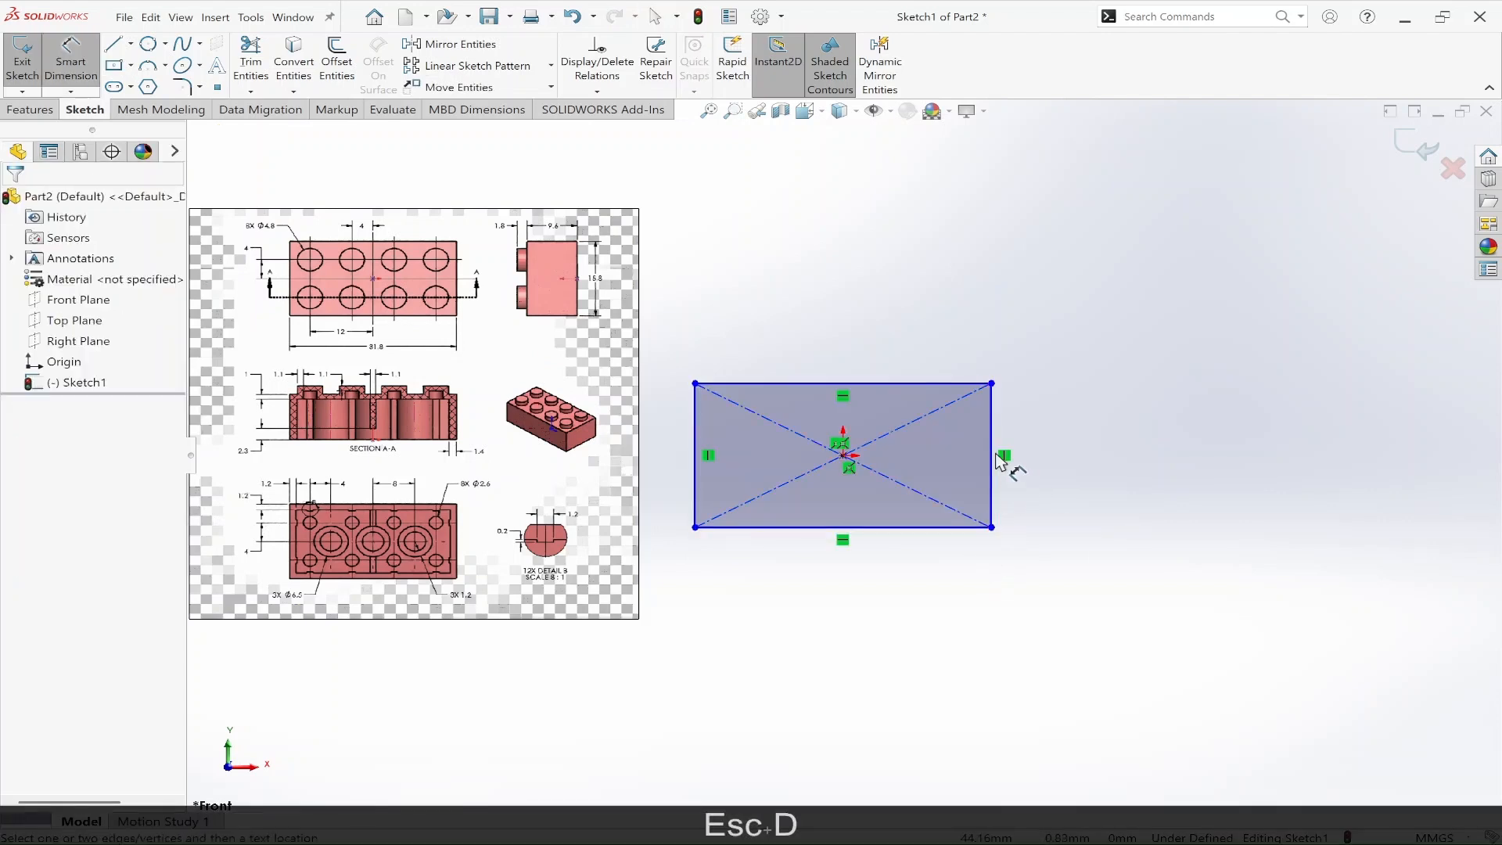
left_click(1003, 461)
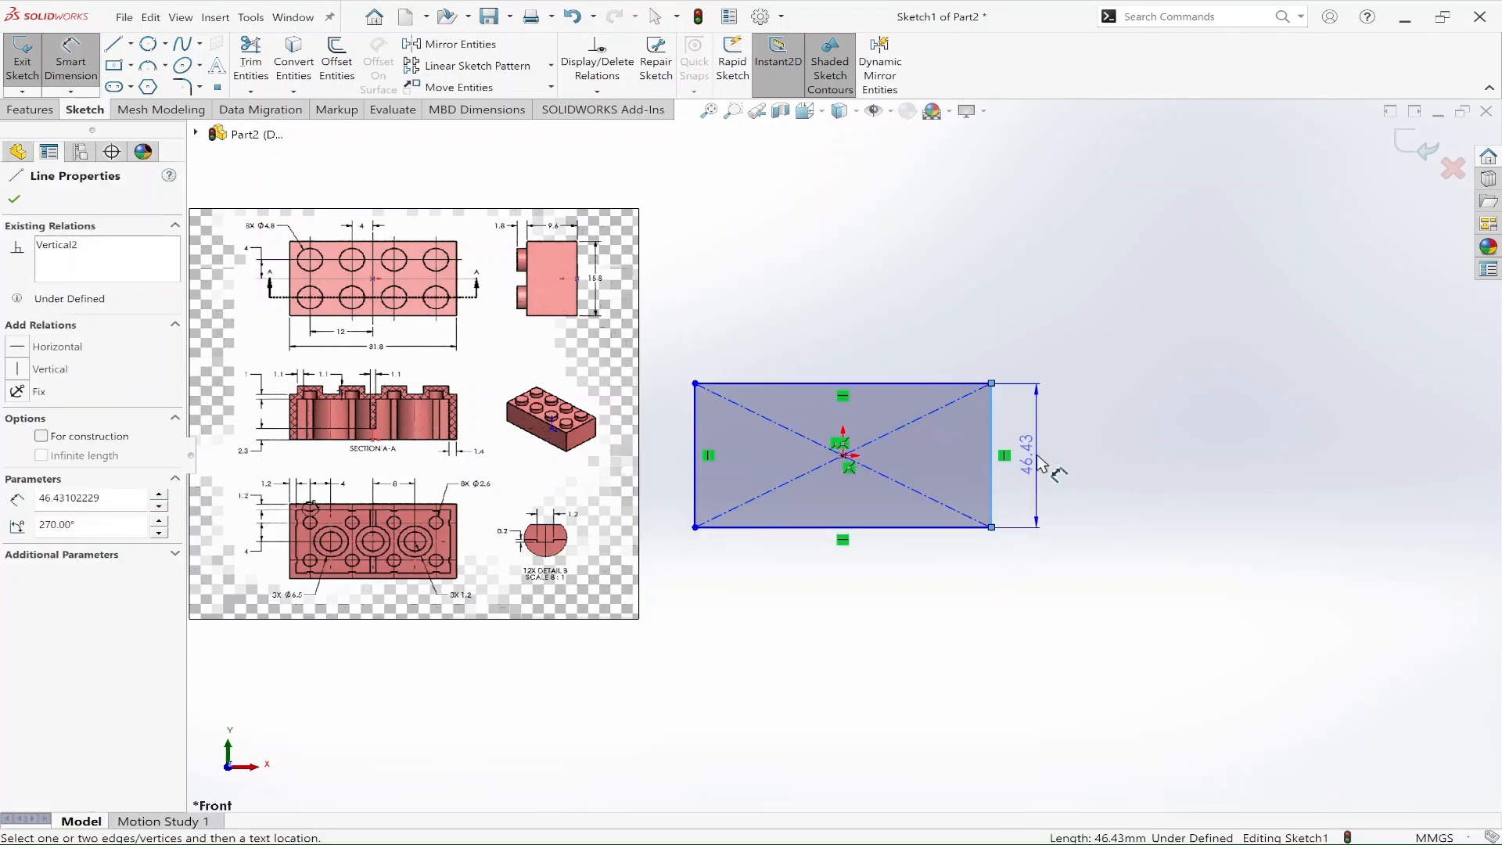
left_click(1041, 464)
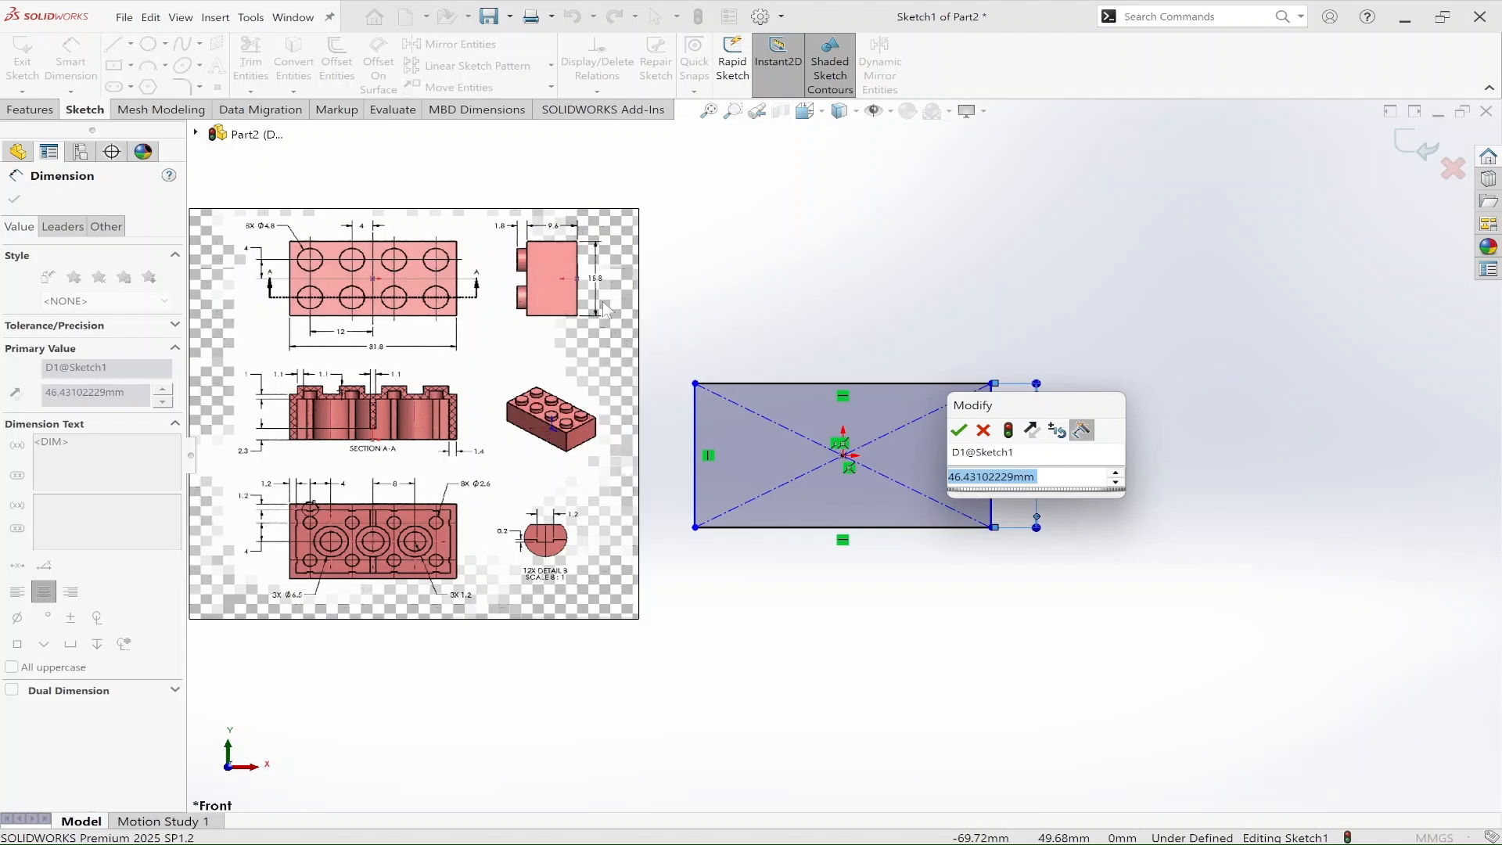
type("15.8")
key("Return")
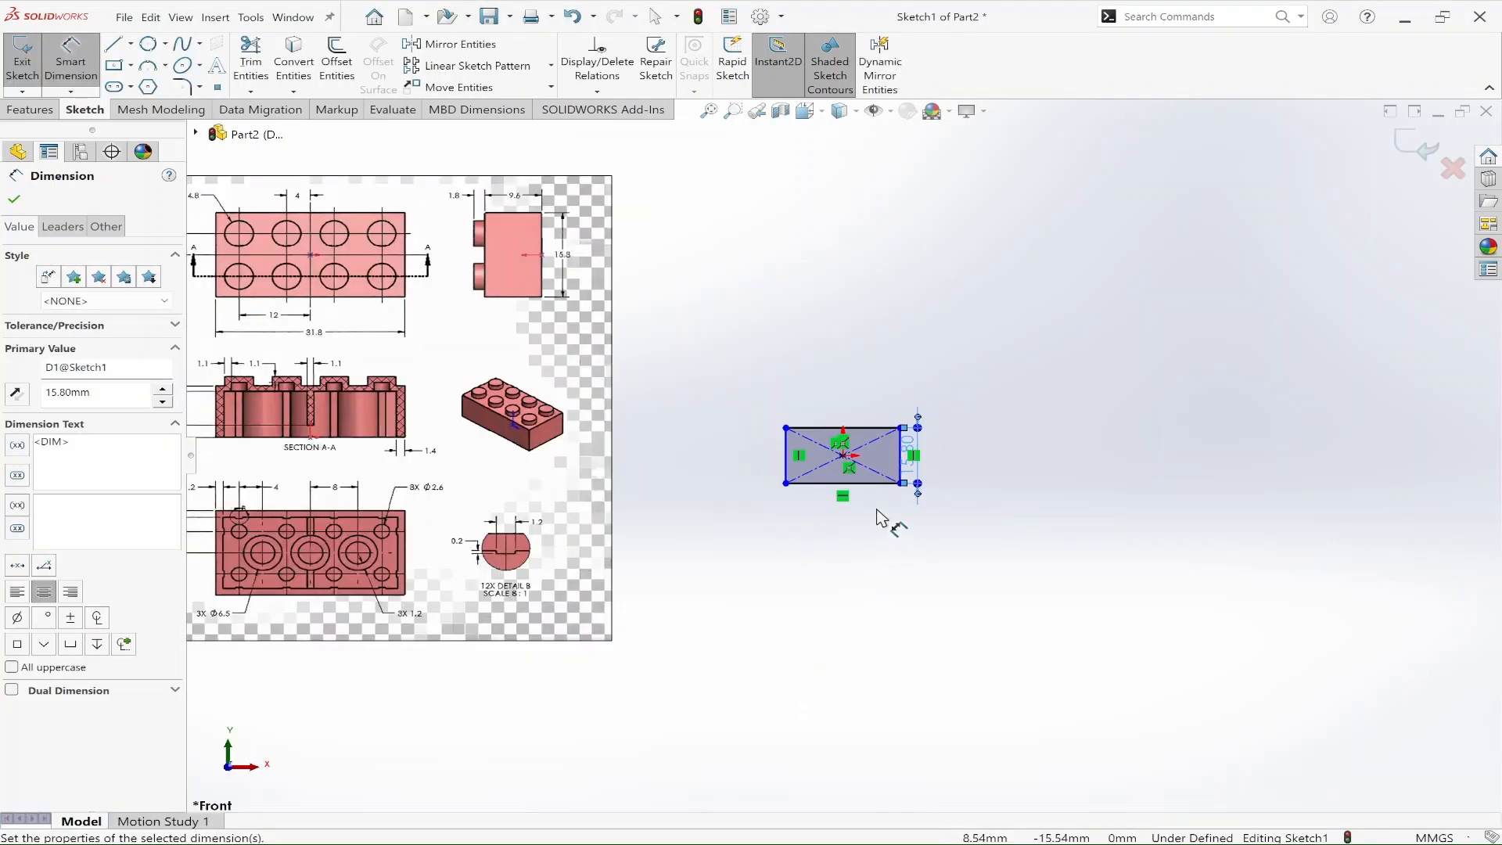
Step: Dimension the rectangle's horizontal side to 31.8 mm and finish dimensioning
left_click(859, 483)
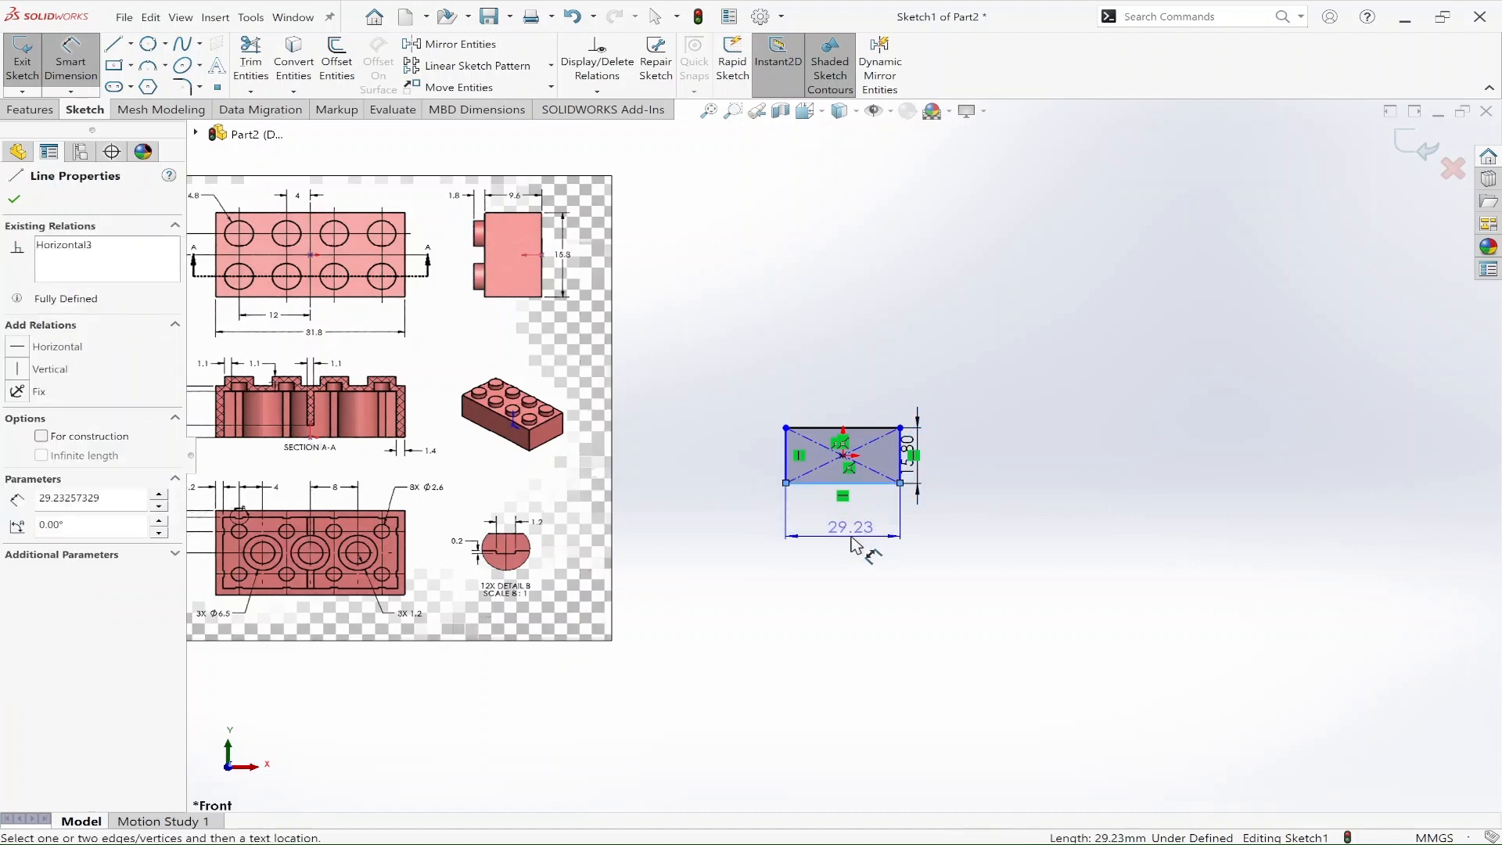
left_click(861, 551)
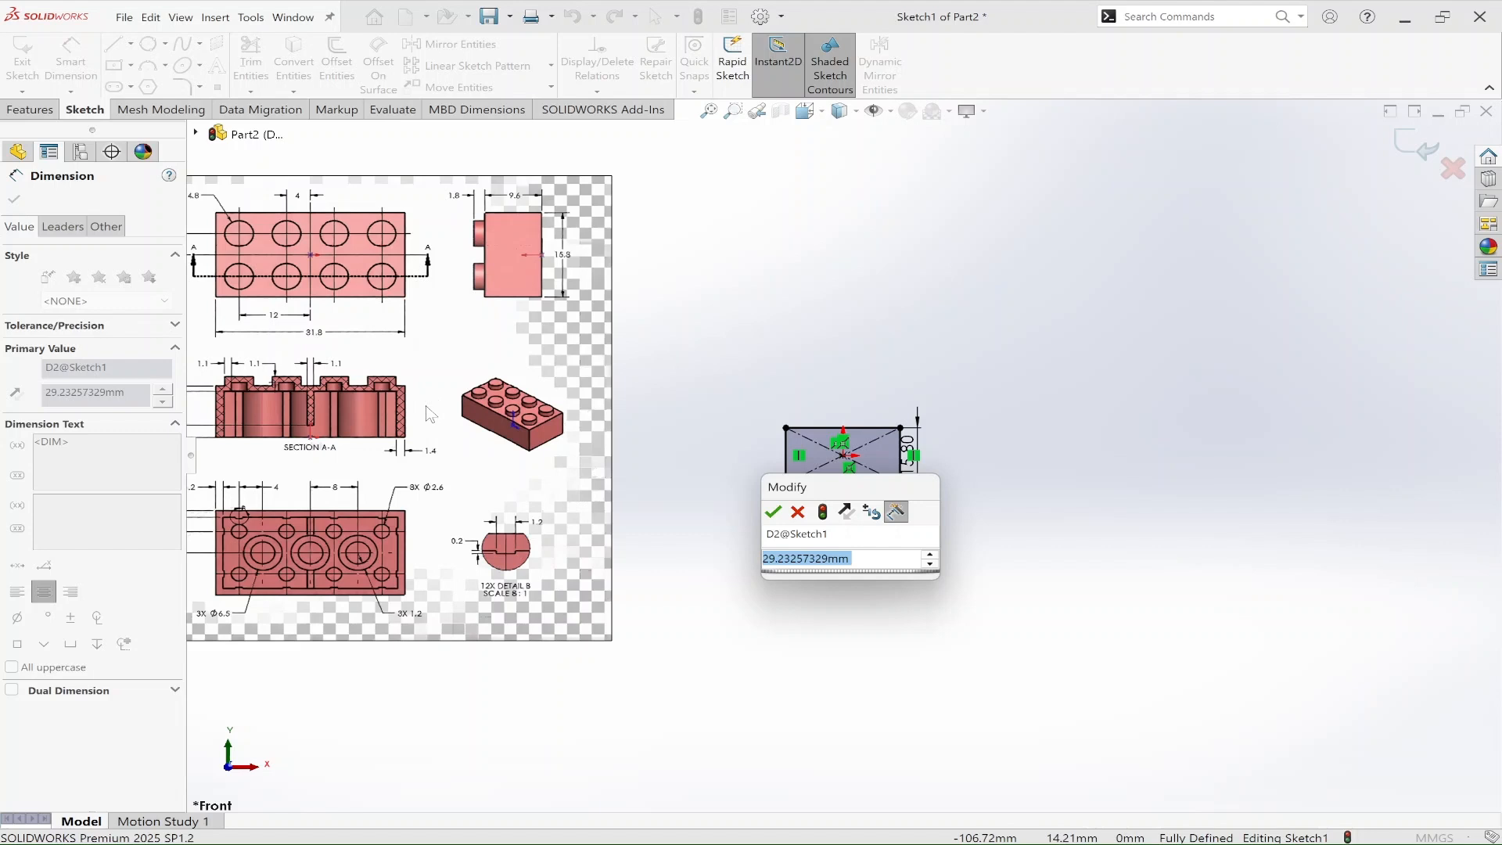
type("31.8")
key("Return")
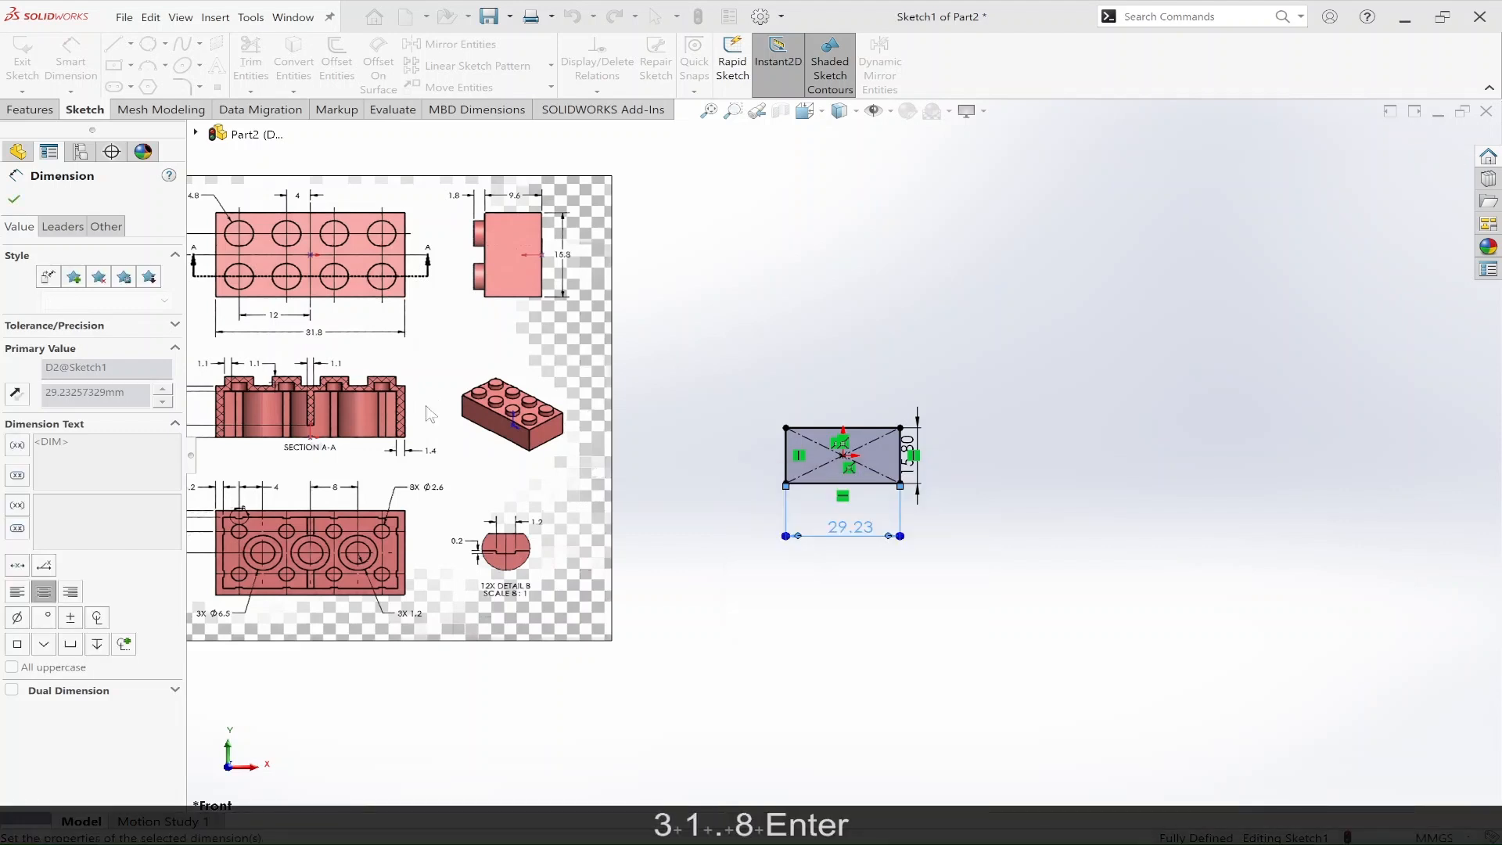
key("Escape")
key("Escape")
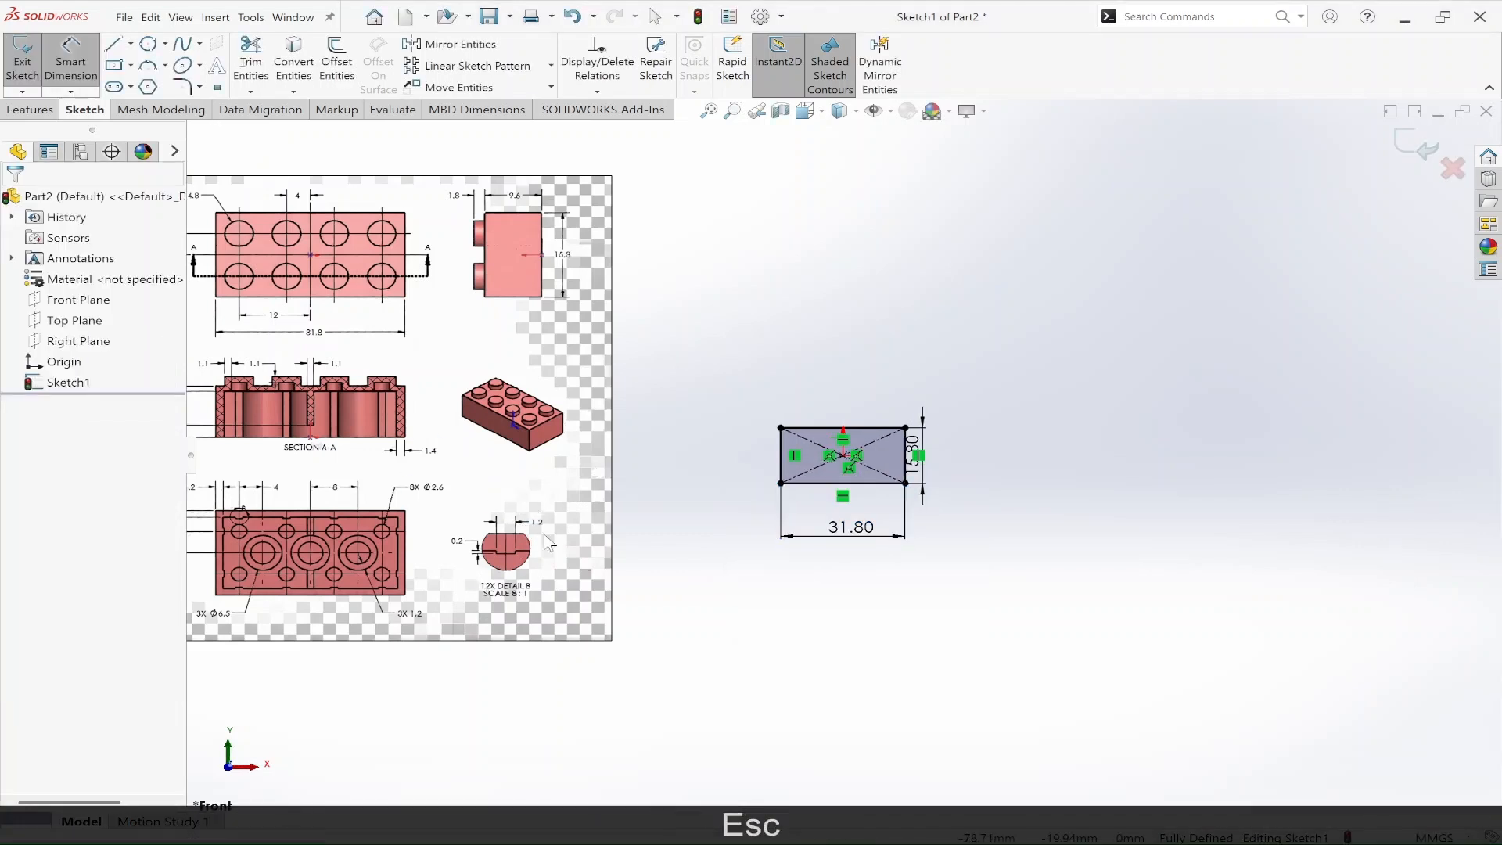
Step: Resize and reposition the reference picture so the whole drawing fits beside the rectangle without overlapping it
left_click(567, 595)
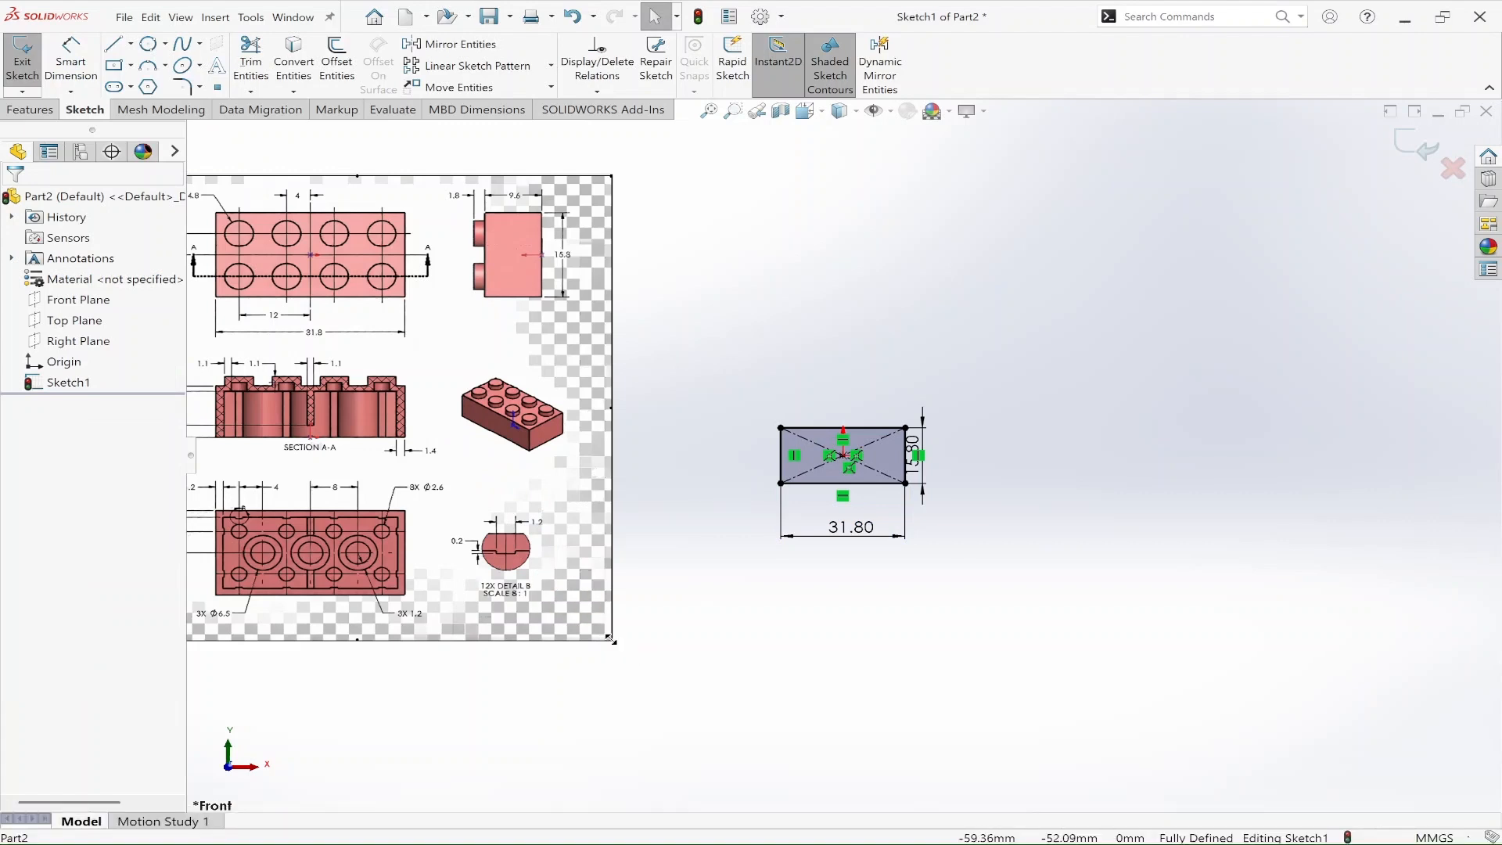
left_click_drag(564, 587, 305, 360)
left_click_drag(266, 302, 626, 474)
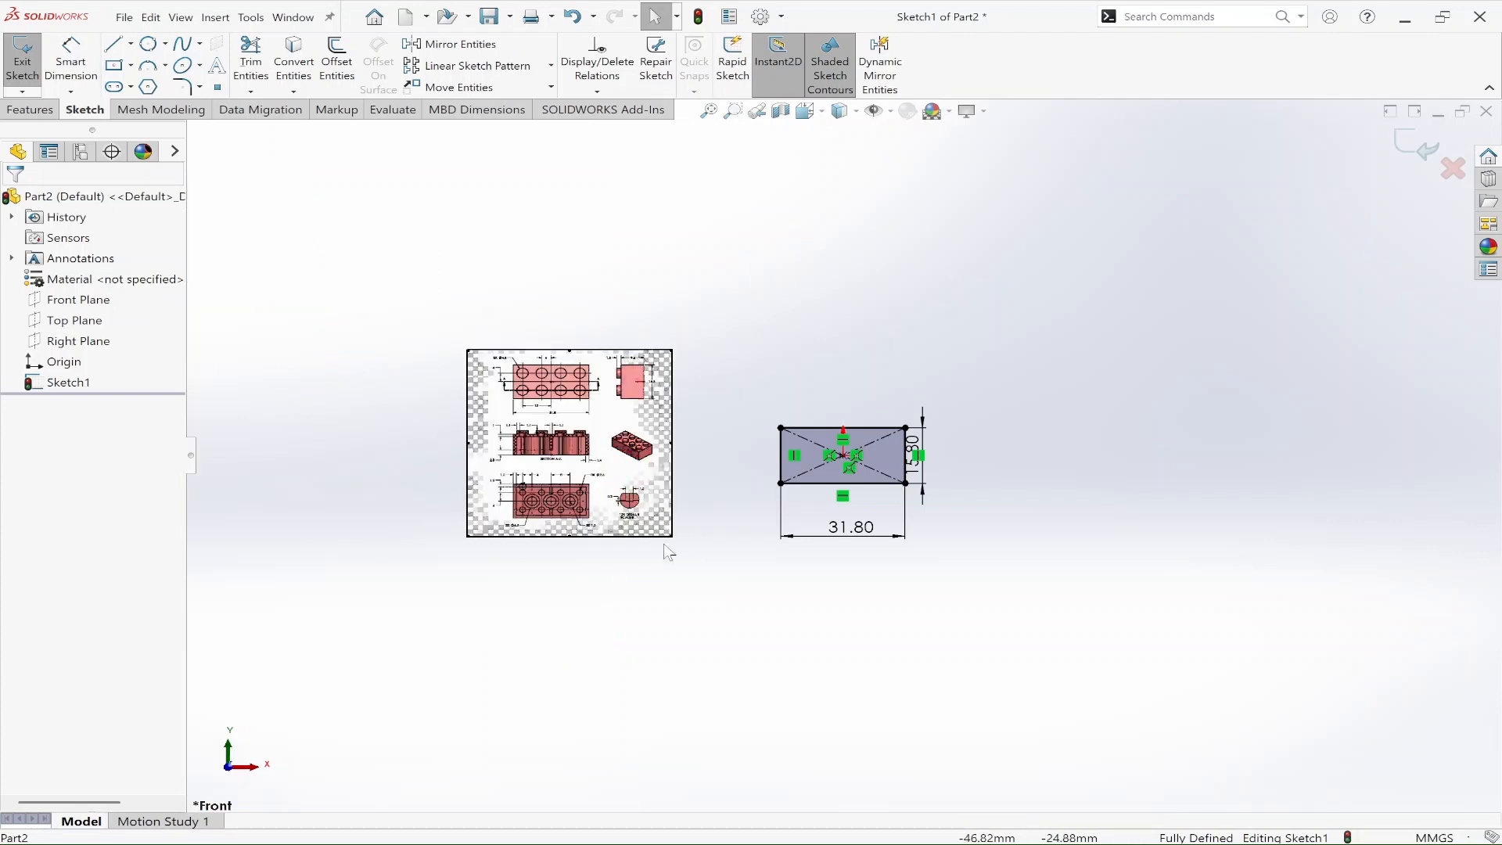
left_click_drag(672, 536, 825, 686)
left_click_drag(661, 569, 461, 482)
left_click(702, 579)
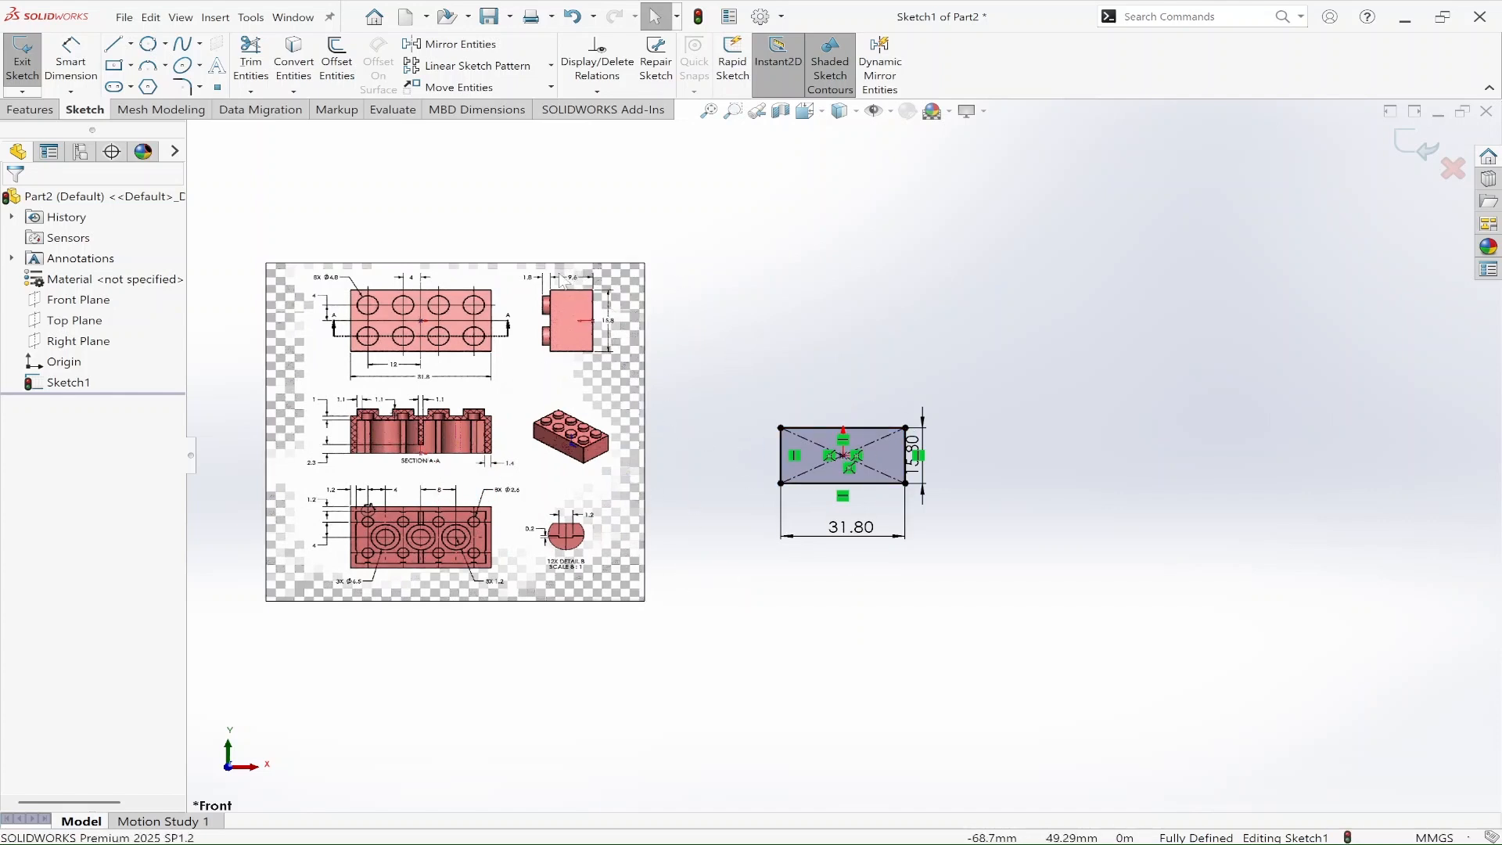
Step: Extrude the rectangle as a blind boss 9.6 mm deep
left_click(33, 103)
left_click(32, 59)
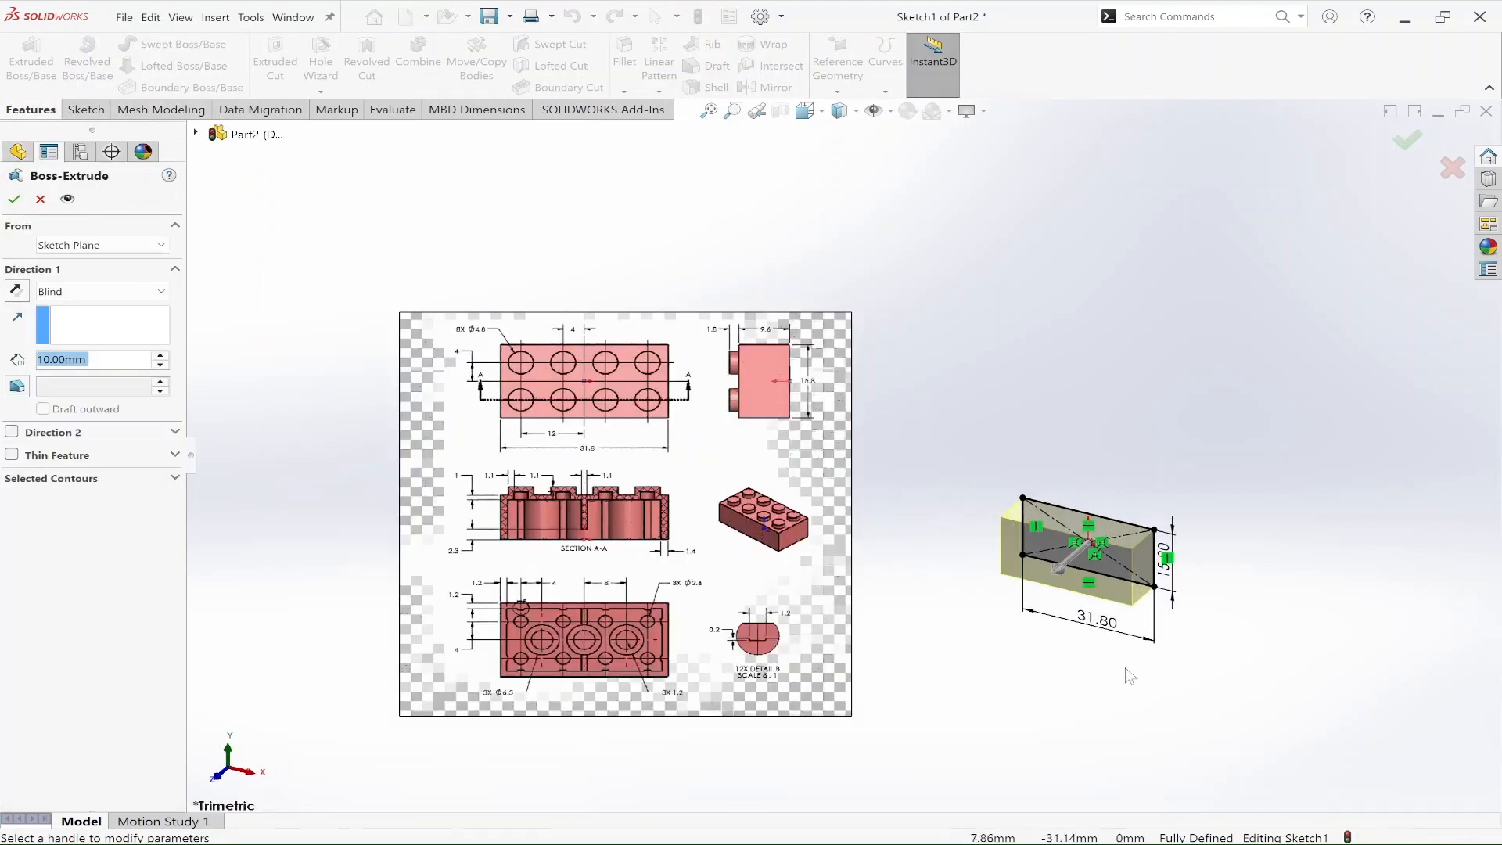
type("9.6")
key("Return")
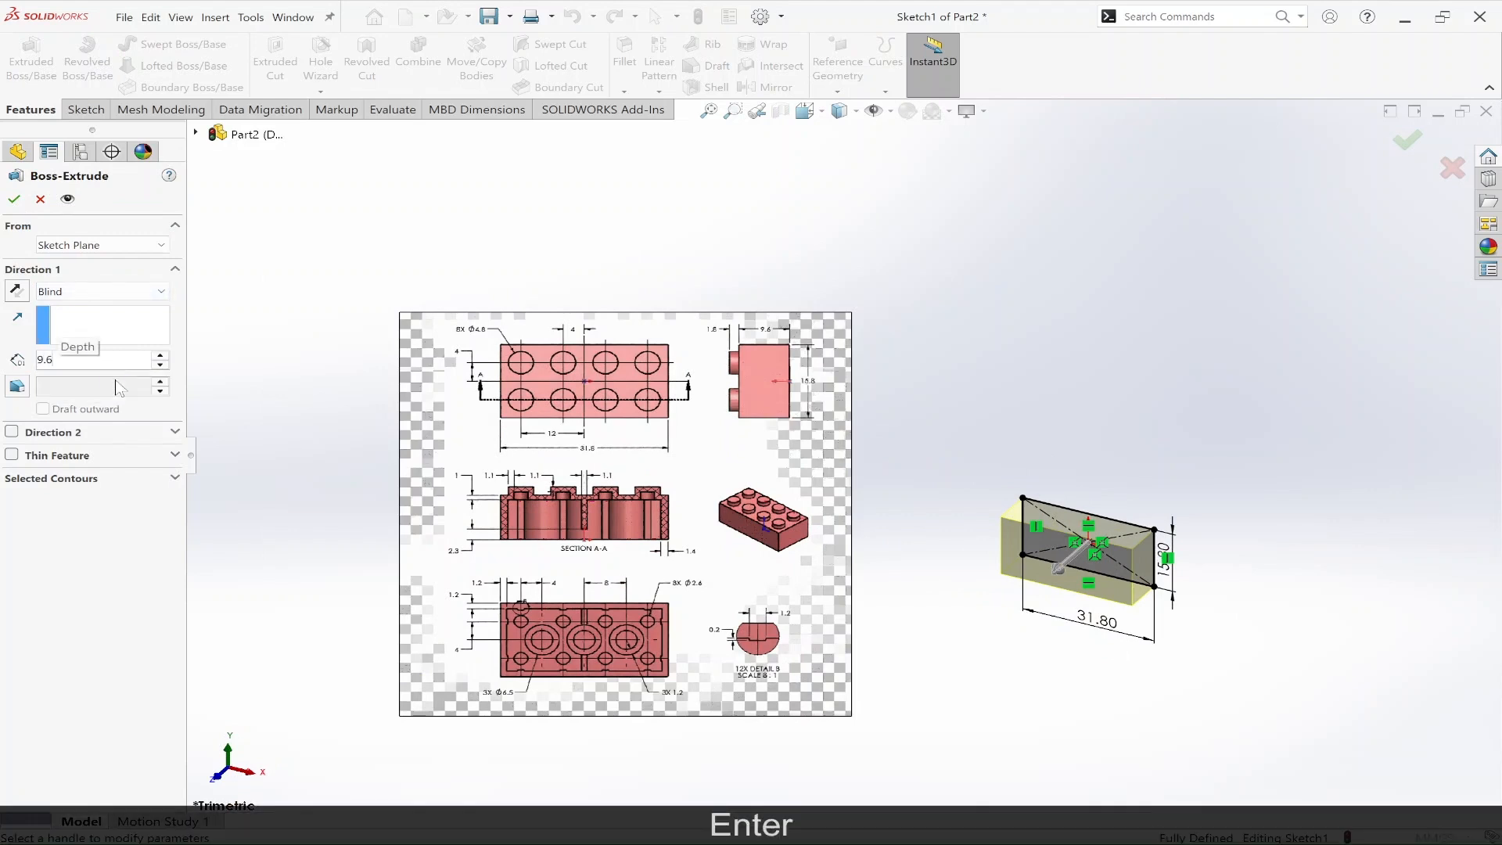
left_click(14, 199)
left_click(1082, 439)
middle_click_drag(1179, 584, 1229, 439)
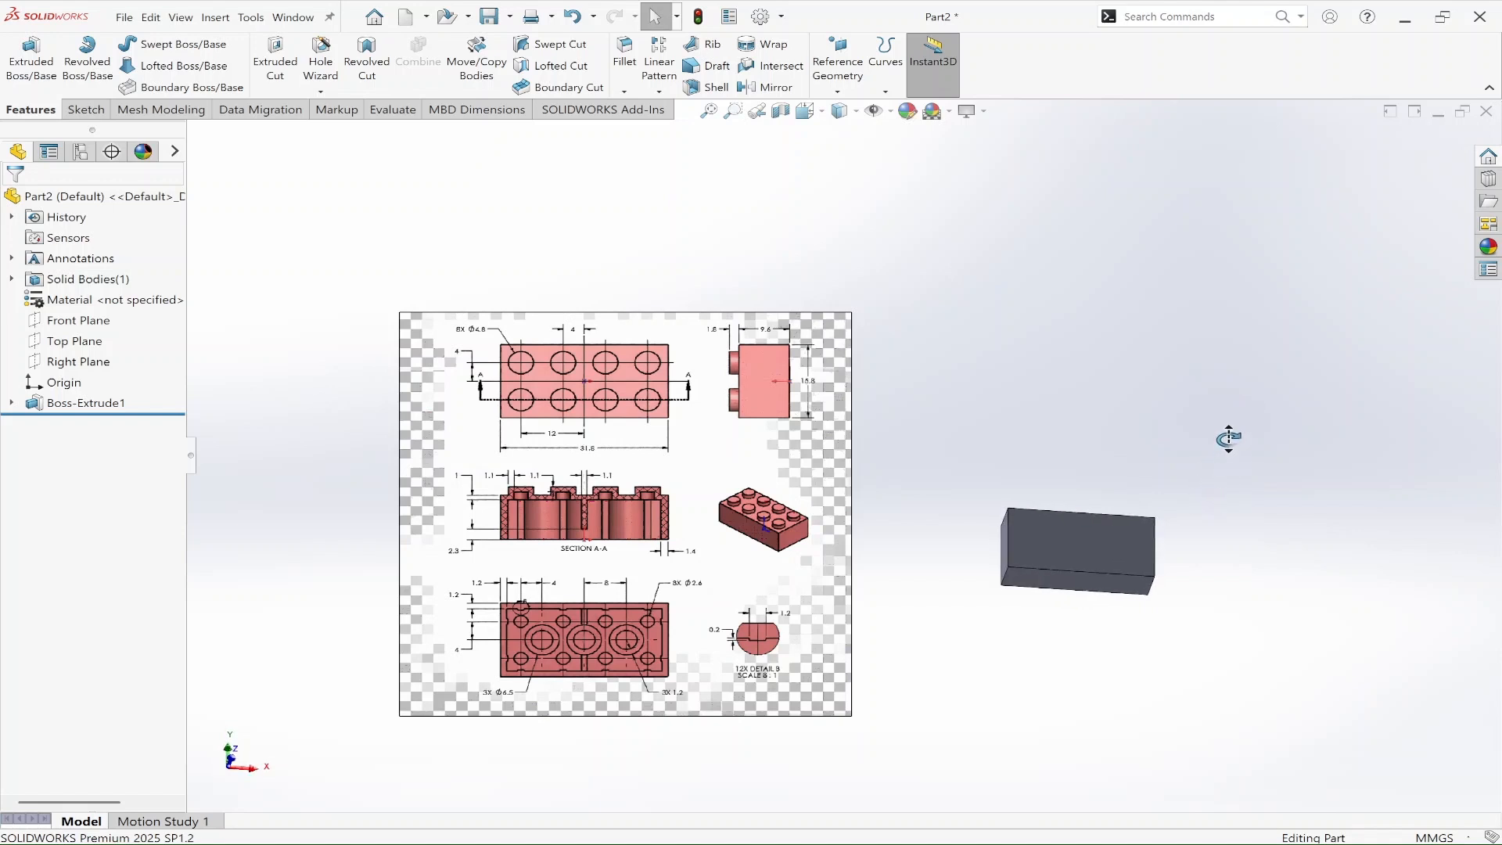
middle_click_drag(1228, 439, 1226, 443)
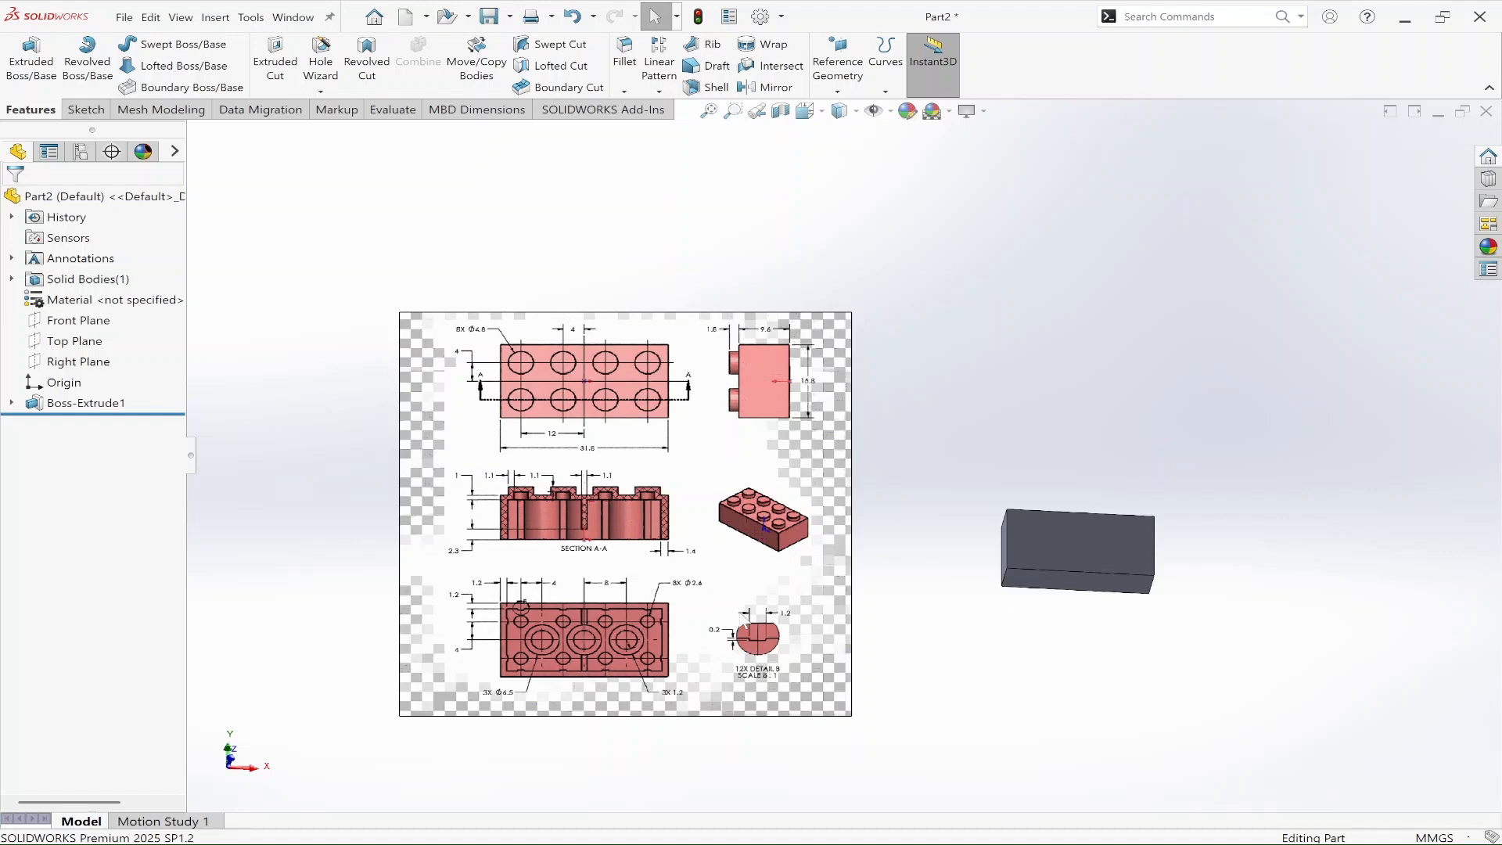
Step: Undo the last change and start a new sketch on the block's large front face
key("ctrl+z")
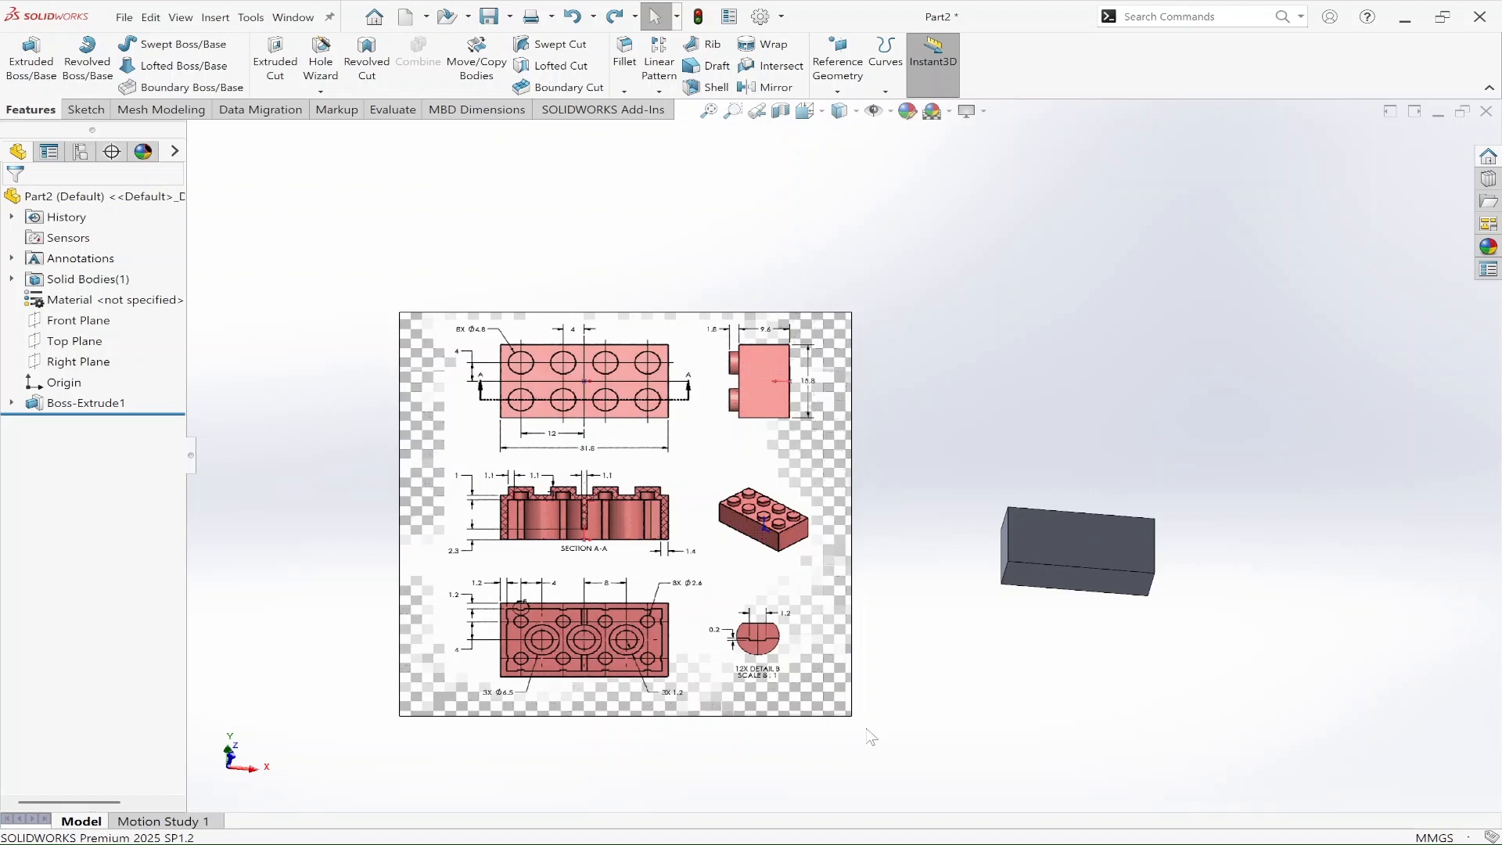
left_click(1079, 535)
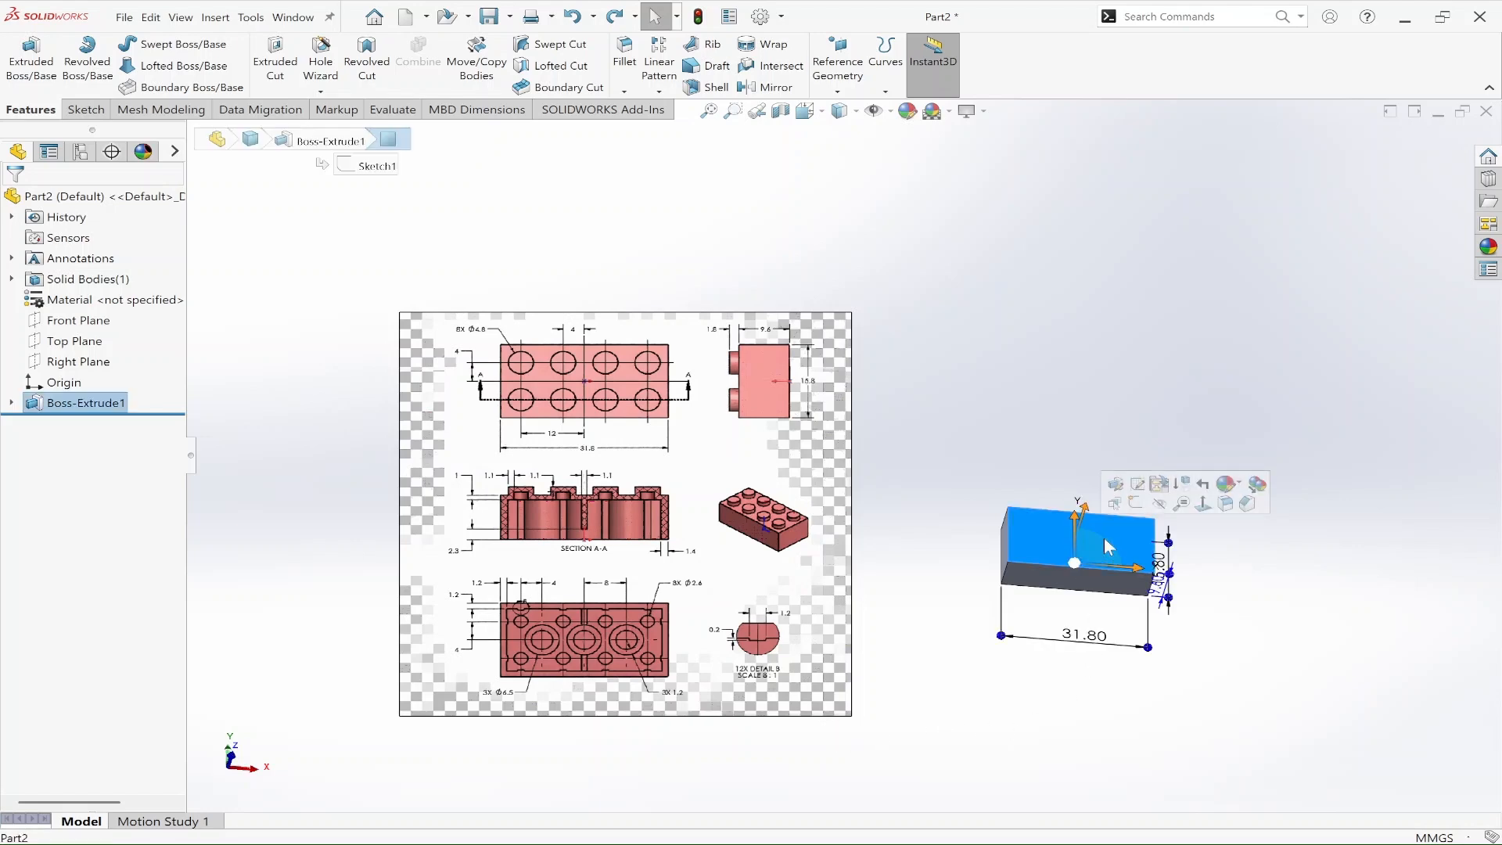
left_click(1136, 503)
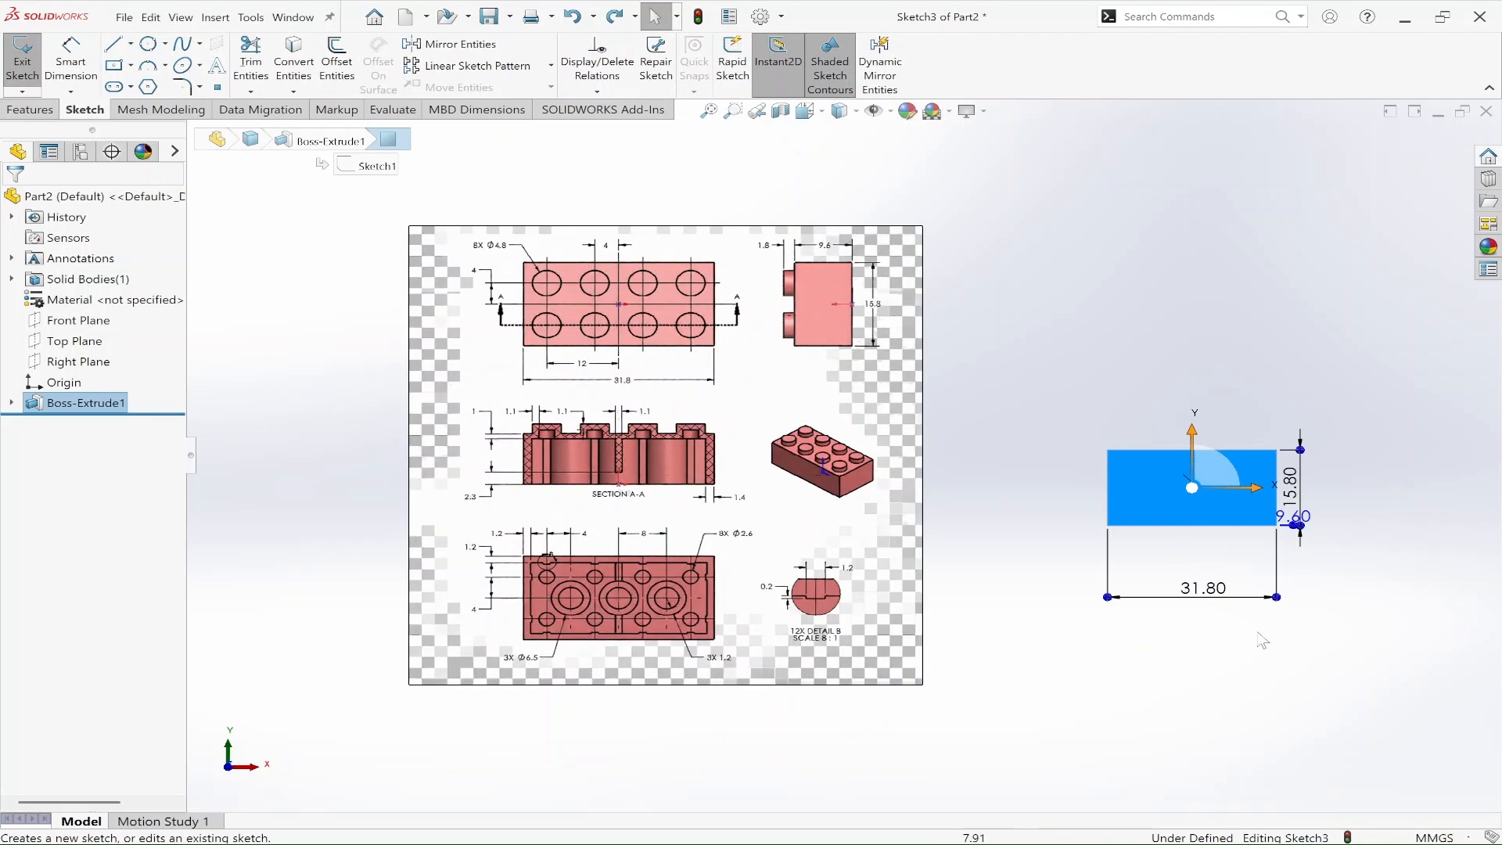
scroll(1382, 524, "down", 2)
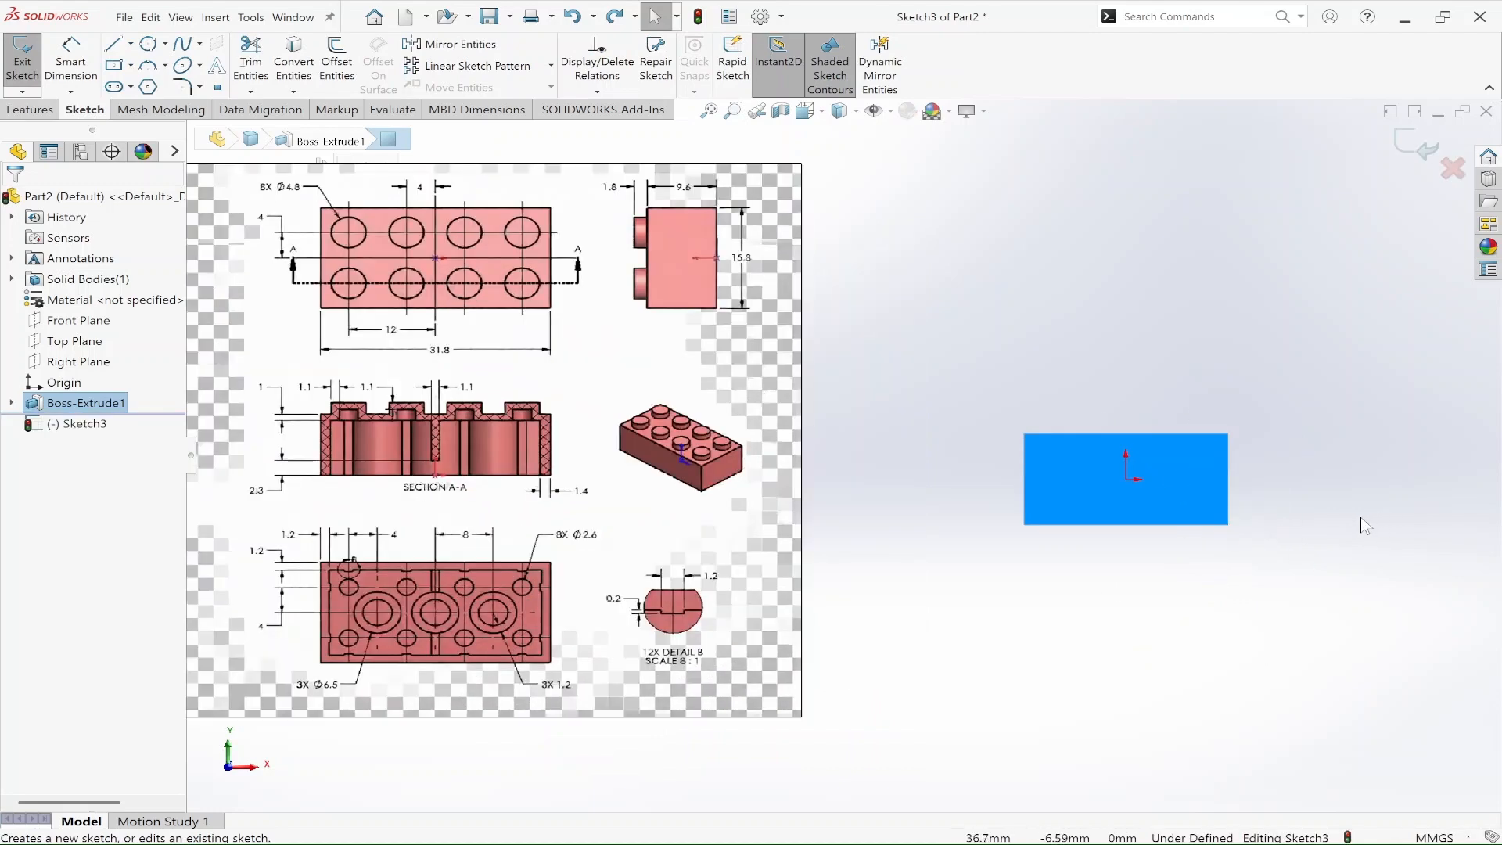
scroll(1335, 511, "up", 1)
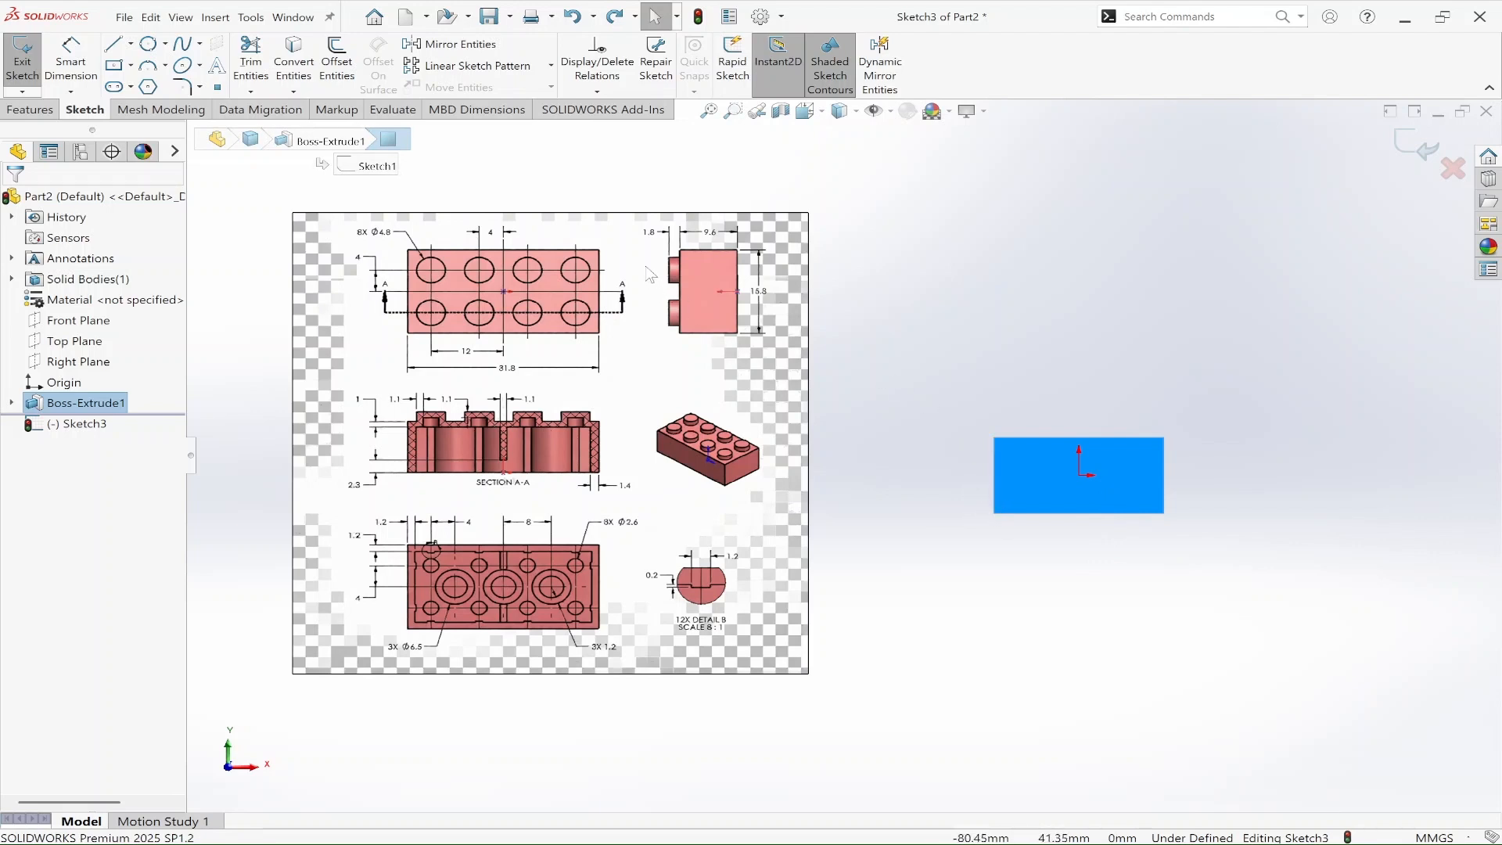
key("ctrl+alt+d")
left_click_drag(264, 32, 313, 90)
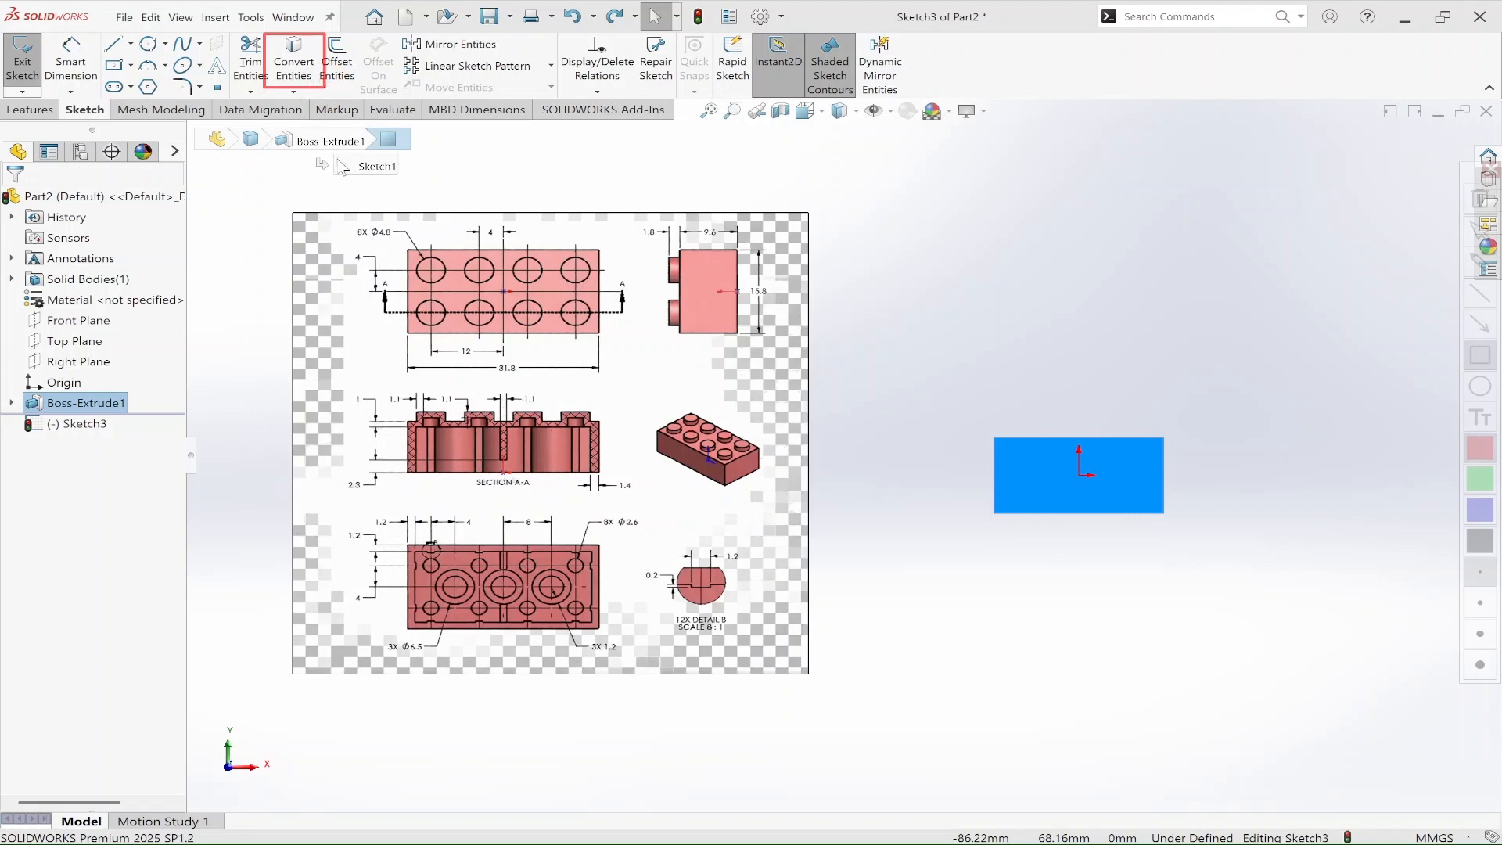
key("Escape")
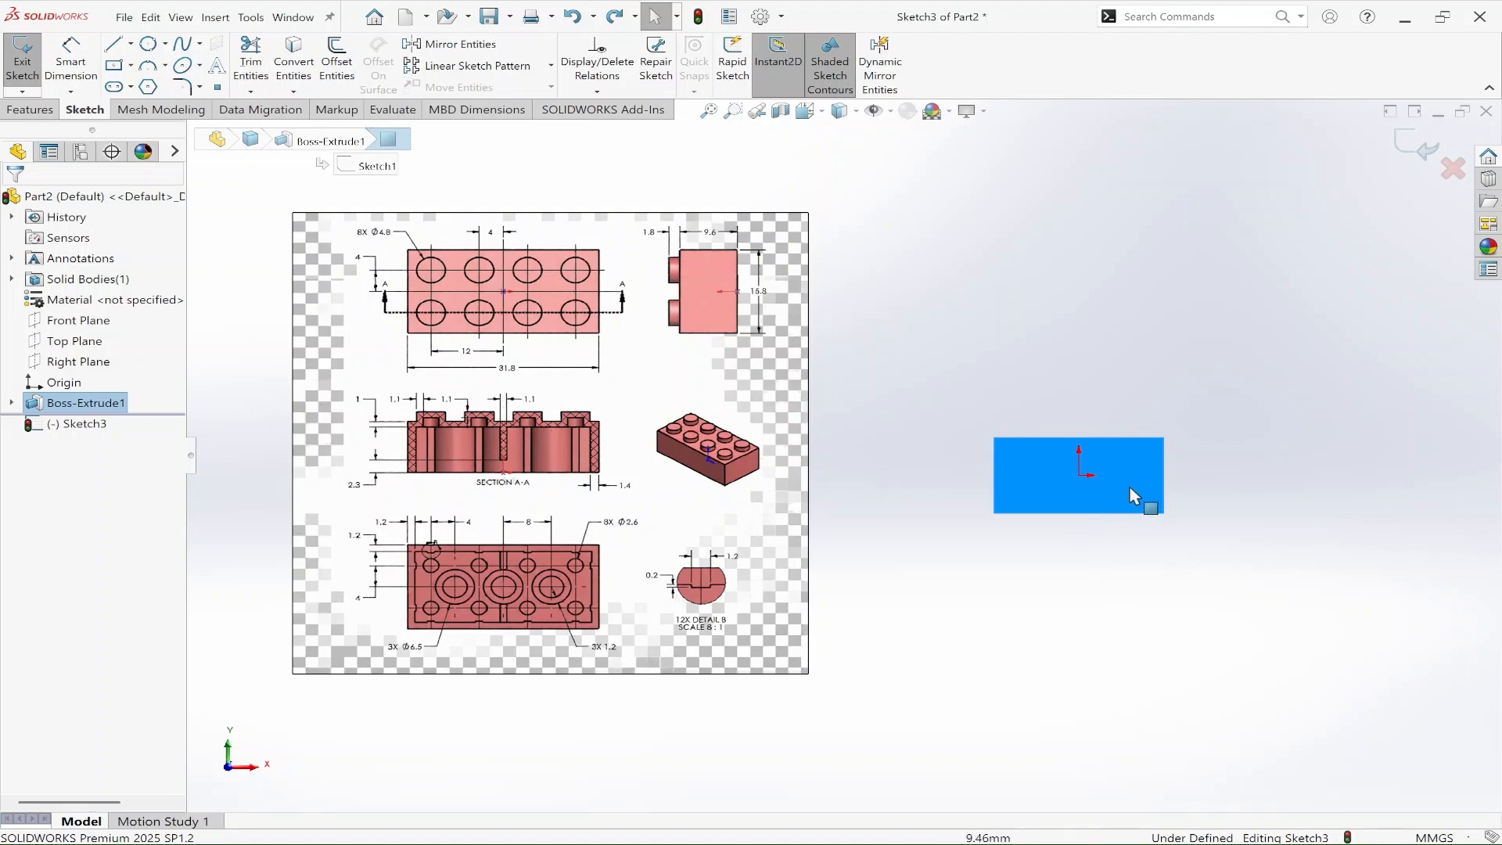
Step: Convert the block face's outer edges into sketch entities
left_click(1174, 537)
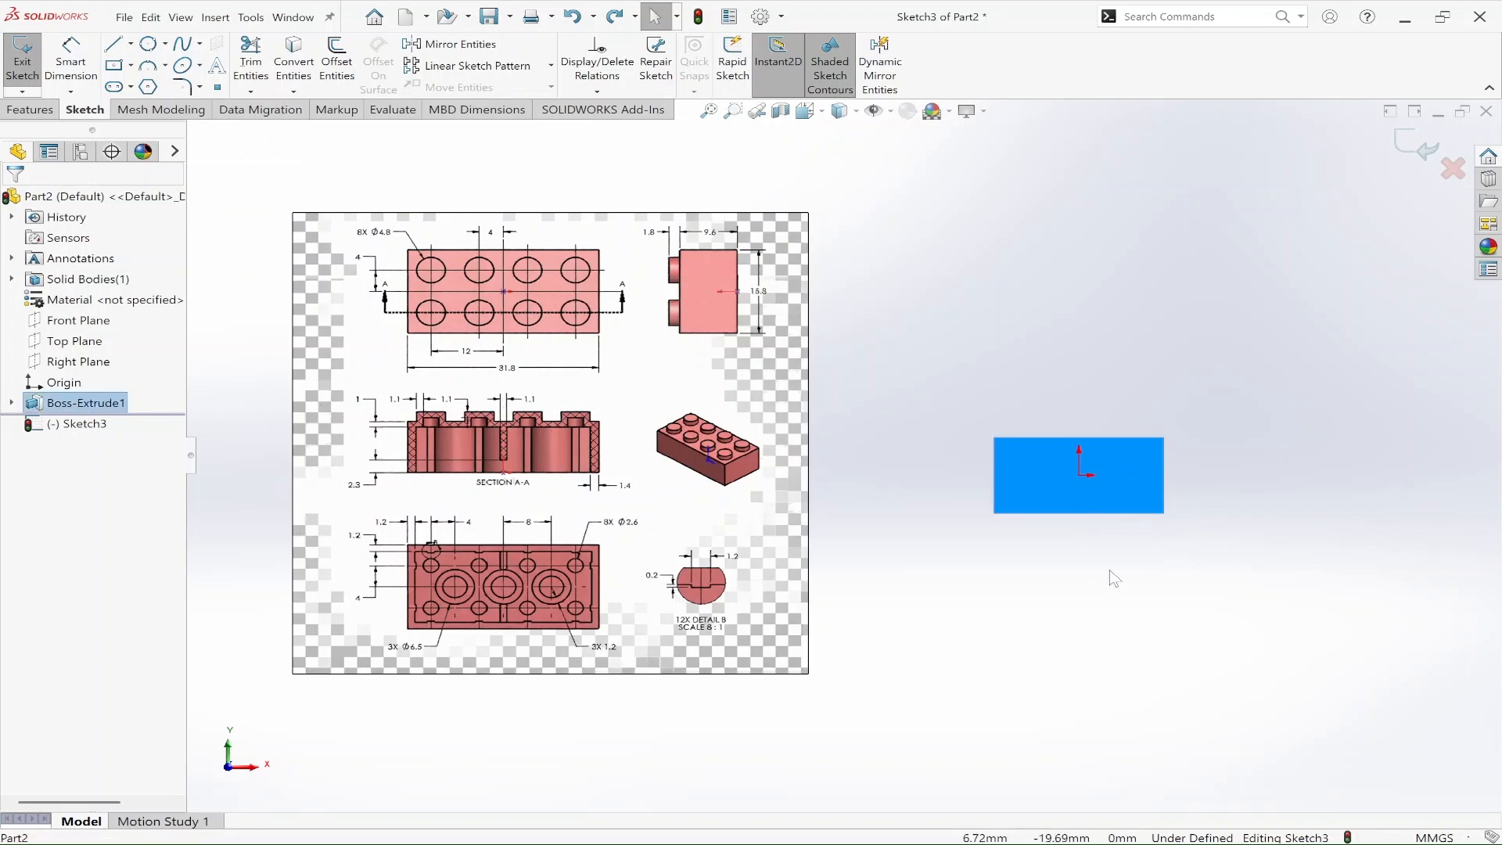
left_click(293, 59)
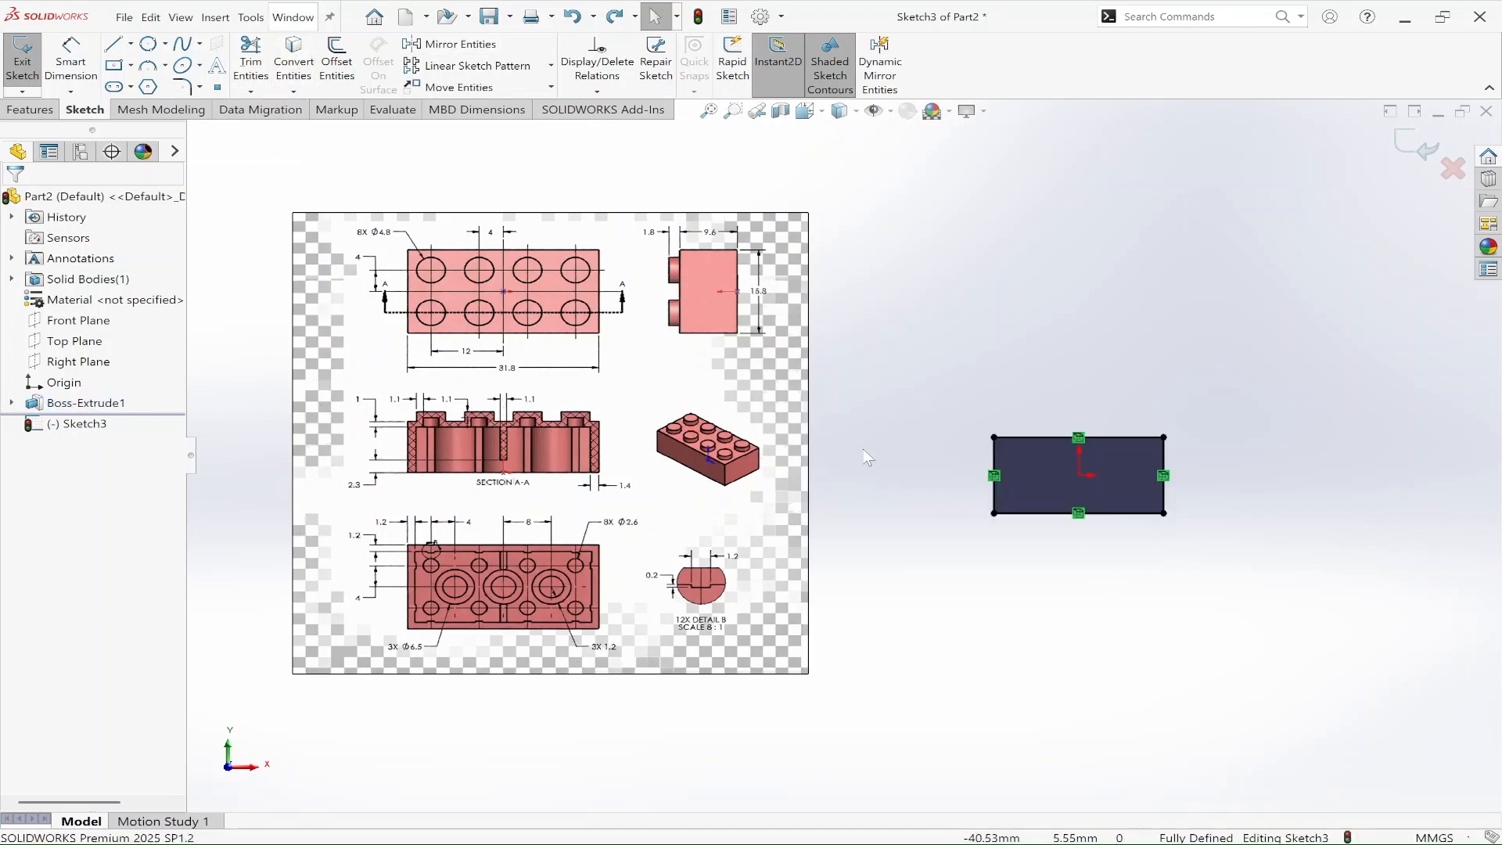
middle_click_drag(1167, 617, 1000, 609, "ctrl")
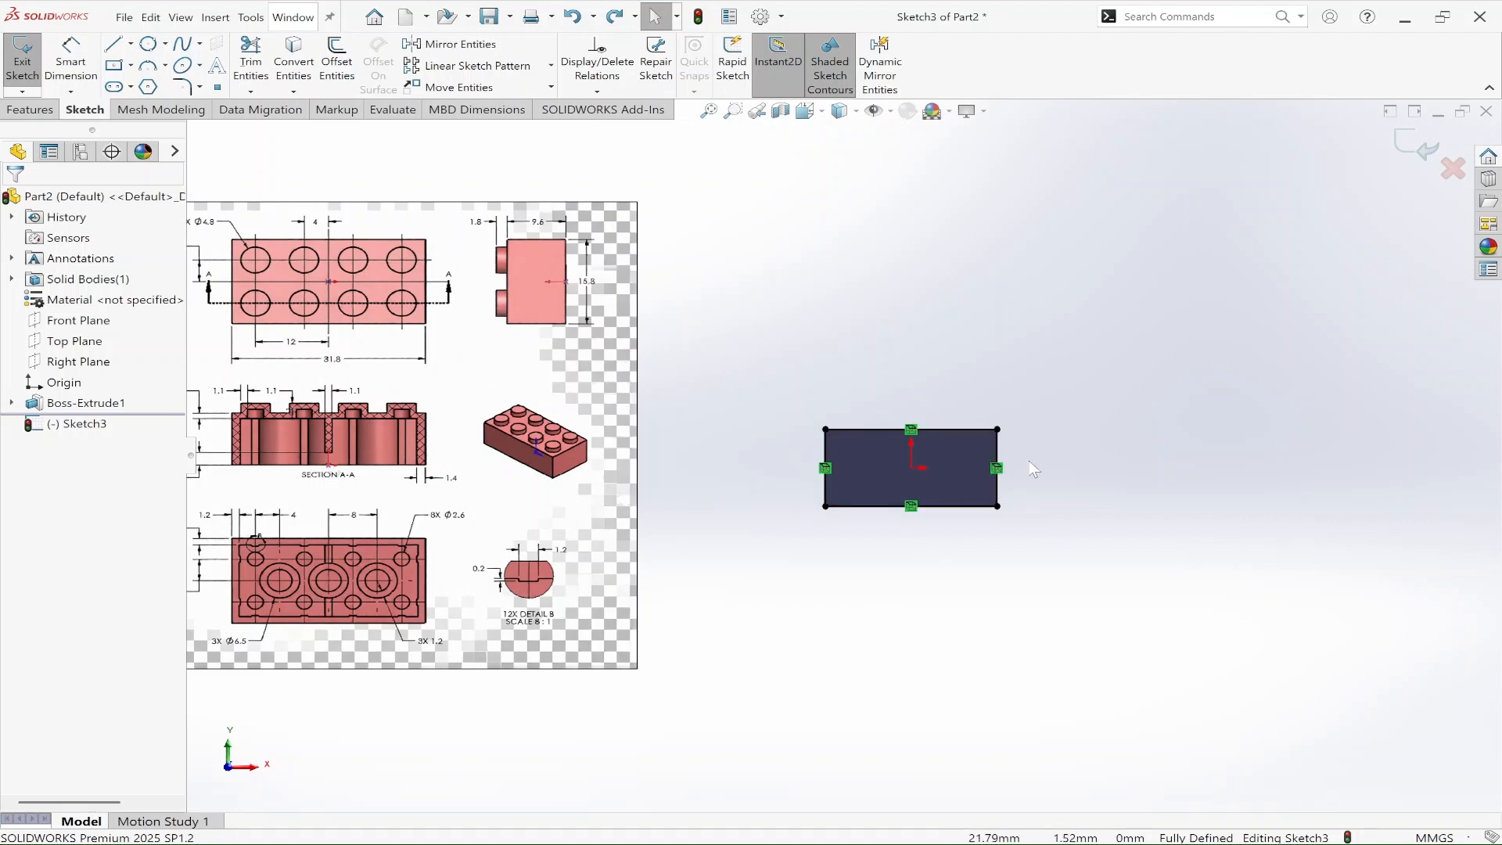
Step: Begin offsetting the converted rectangle's whole outline, with the offset reversed toward the inside
left_click(337, 69)
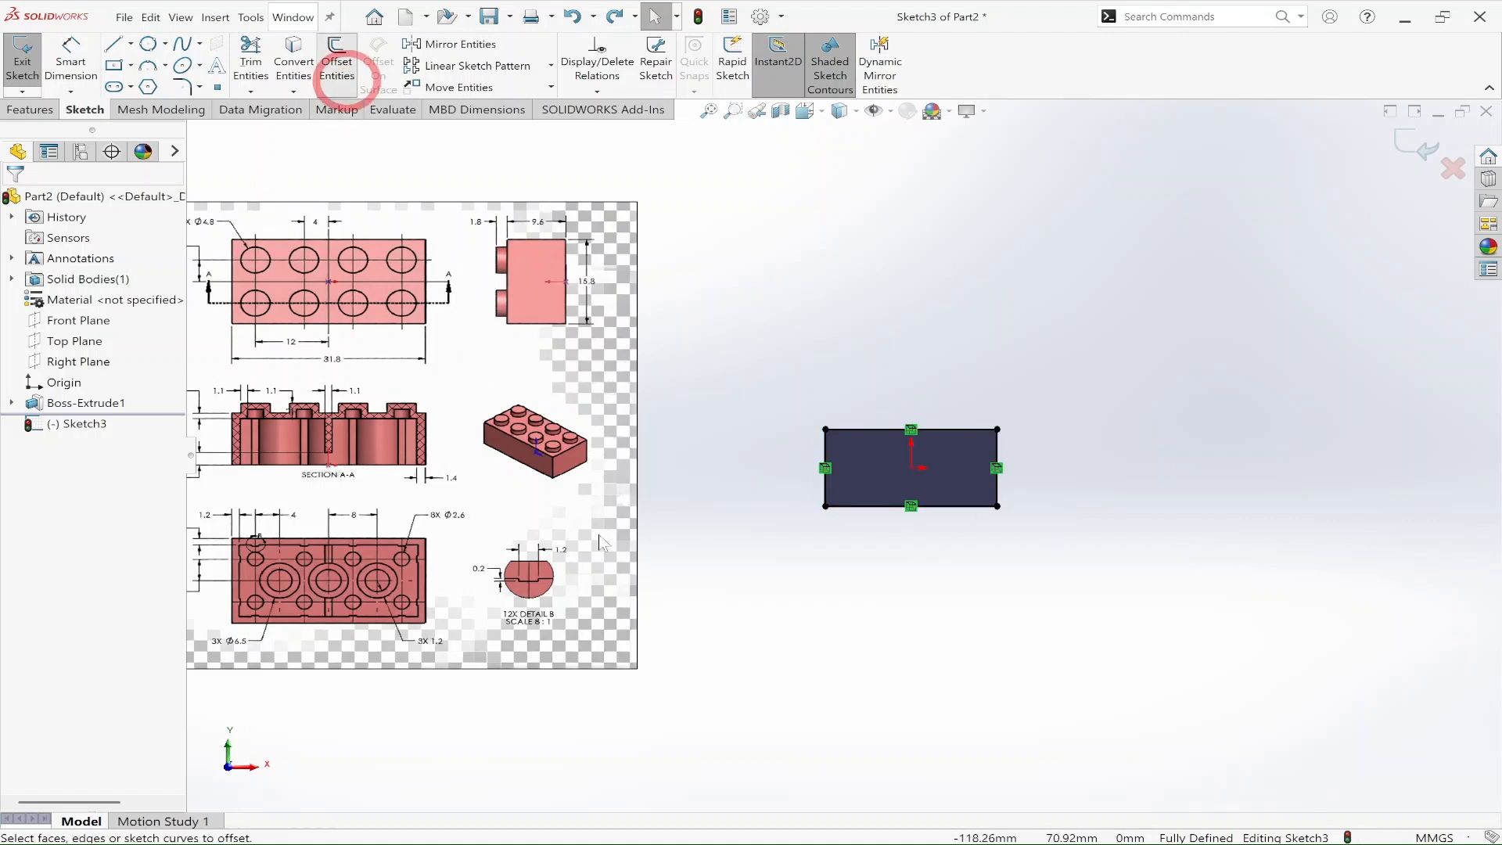
left_click(947, 506)
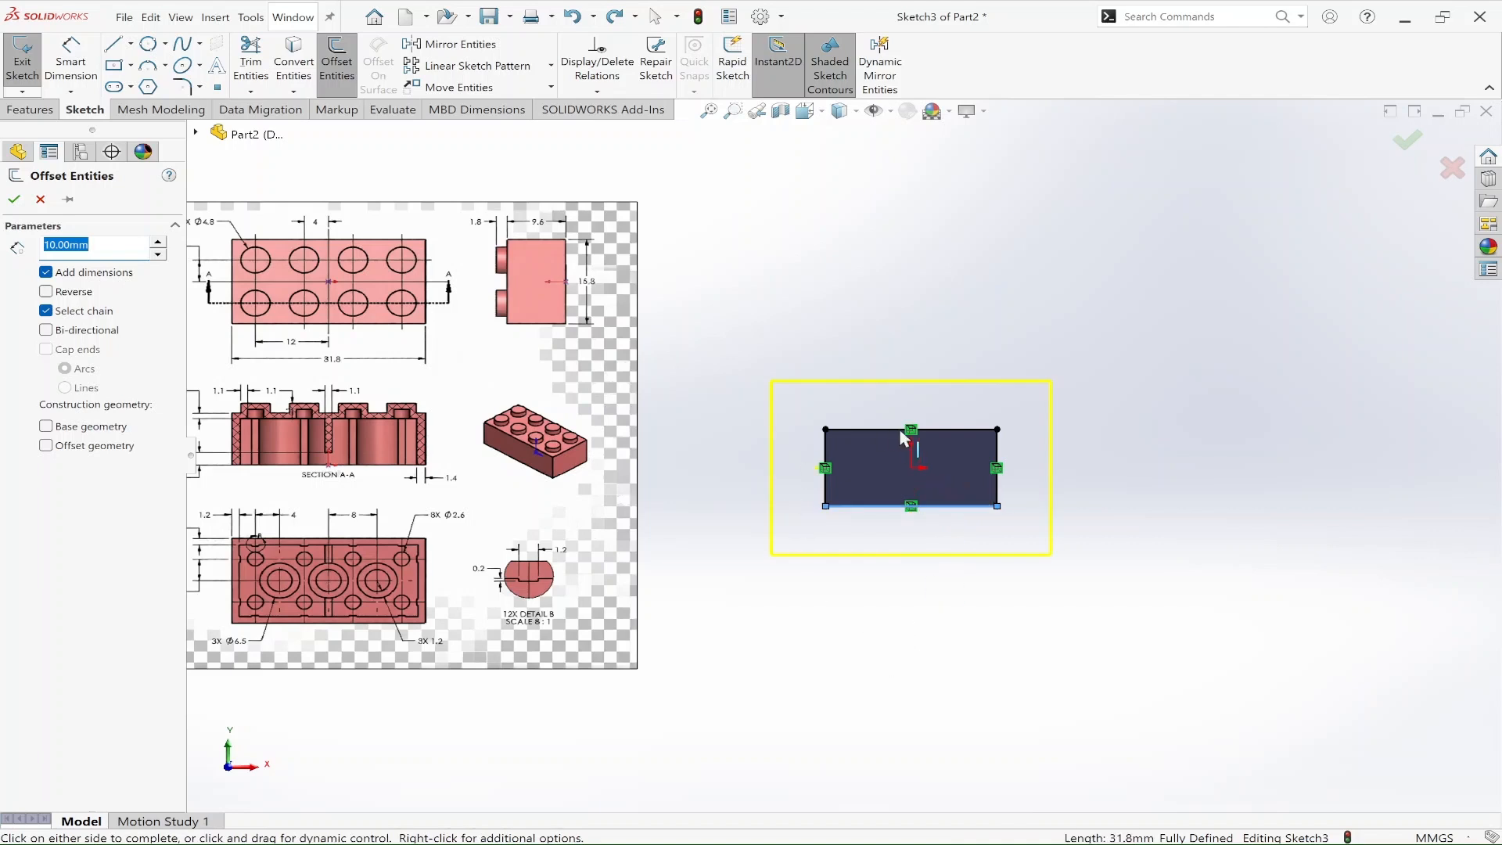
left_click(45, 293)
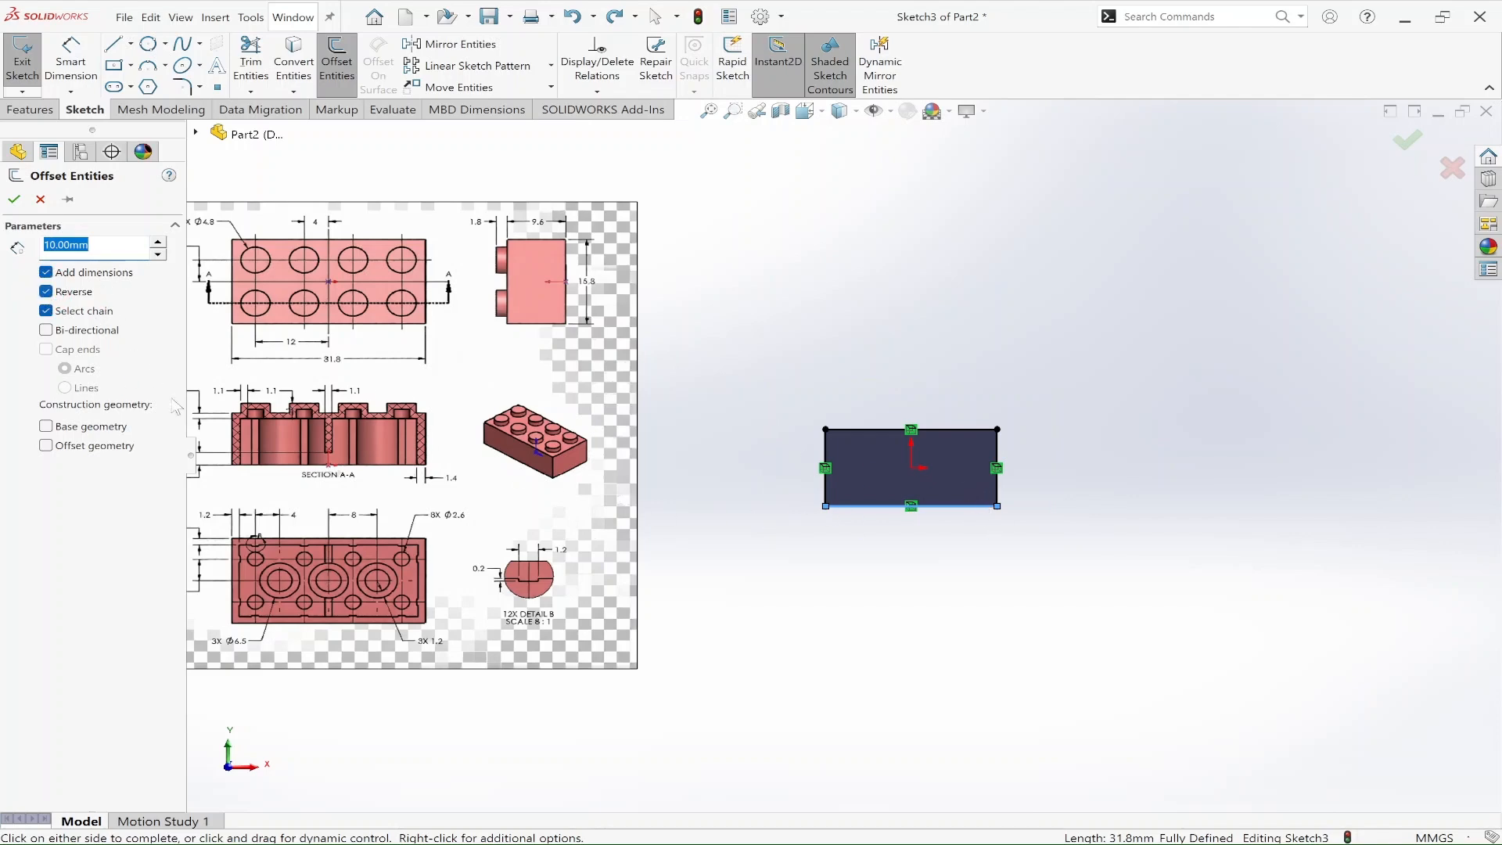
Step: Examine the wall thickness dimensions in the reference drawing's section and underside views, along with Detail B
scroll(299, 483, "up", 2)
scroll(438, 441, "down", 3)
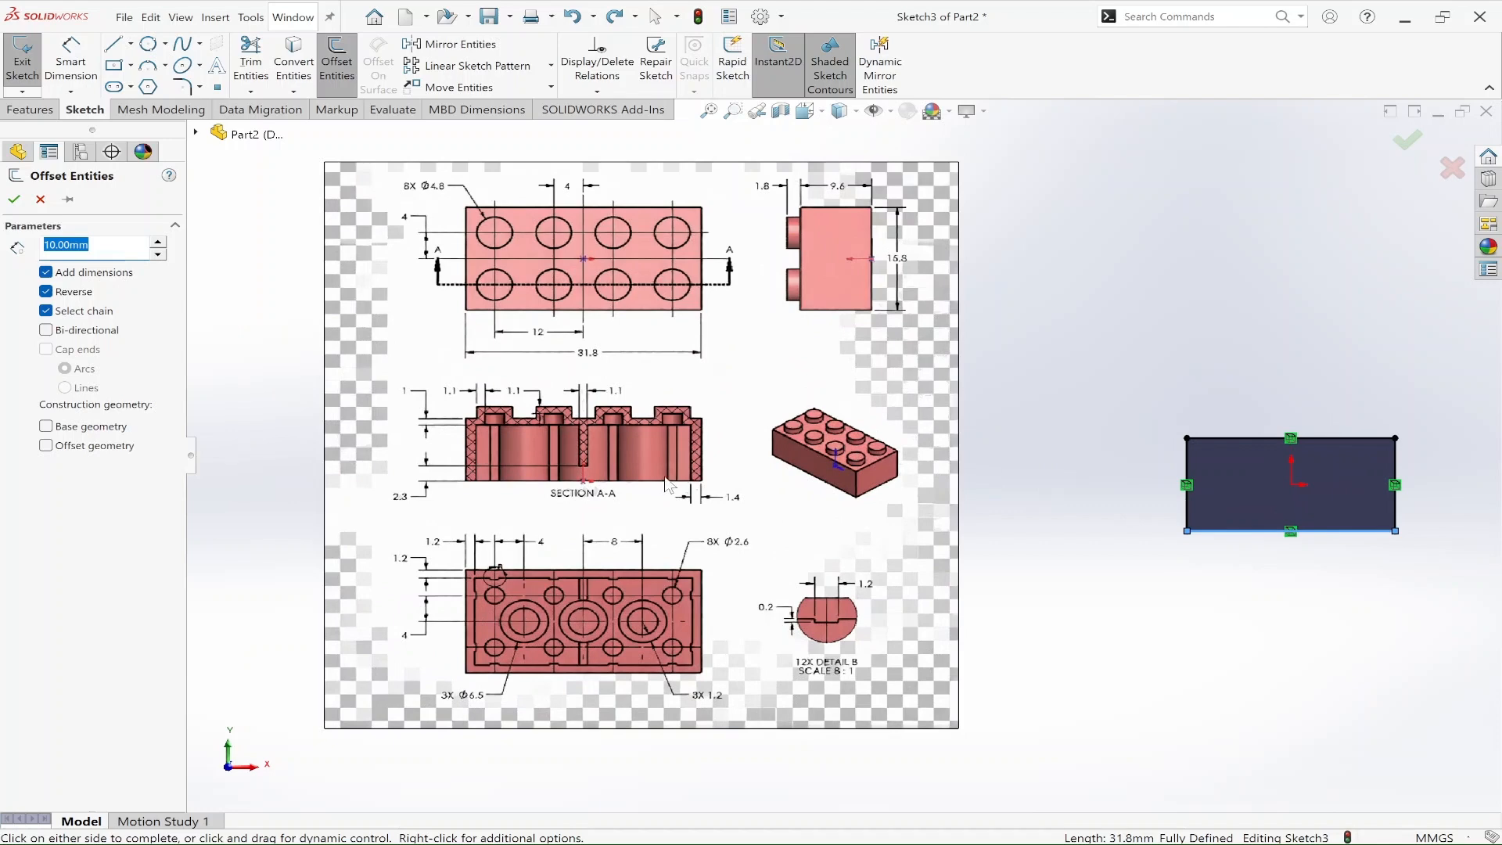
scroll(681, 487, "down", 1)
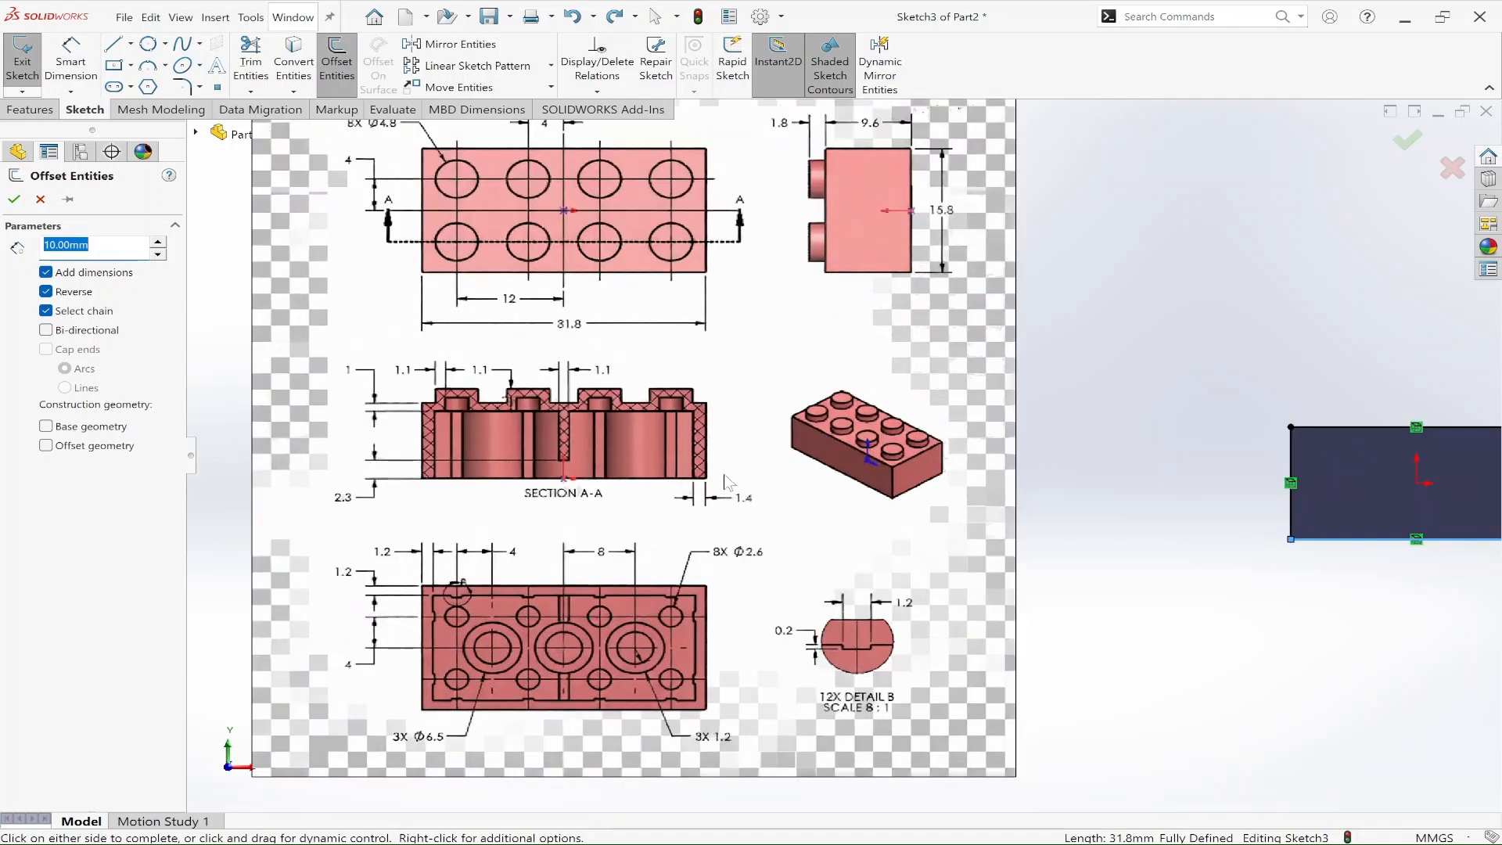
scroll(884, 544, "up", 2)
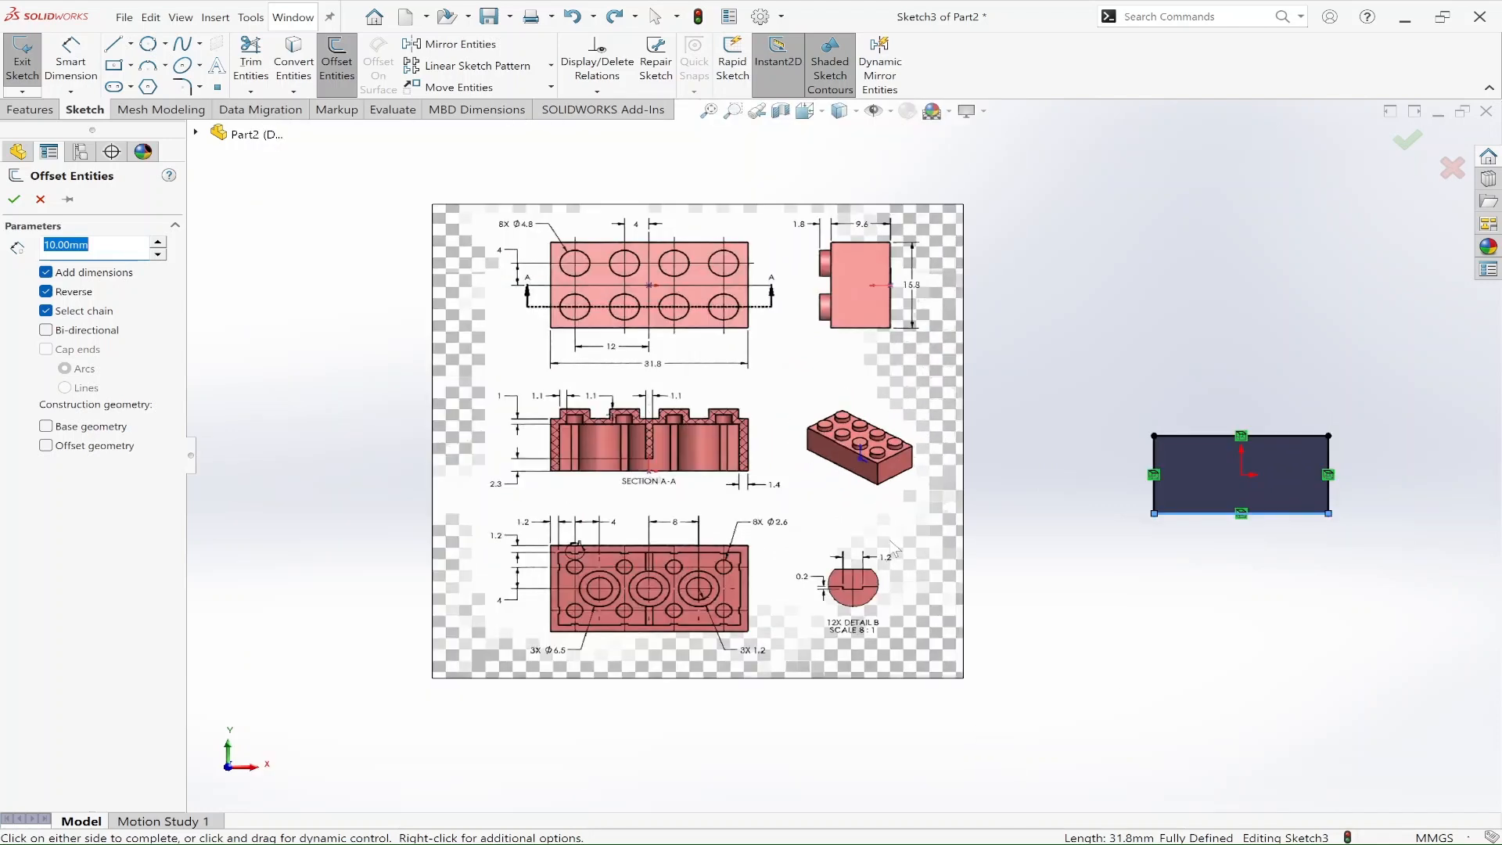
scroll(786, 495, "down", 2)
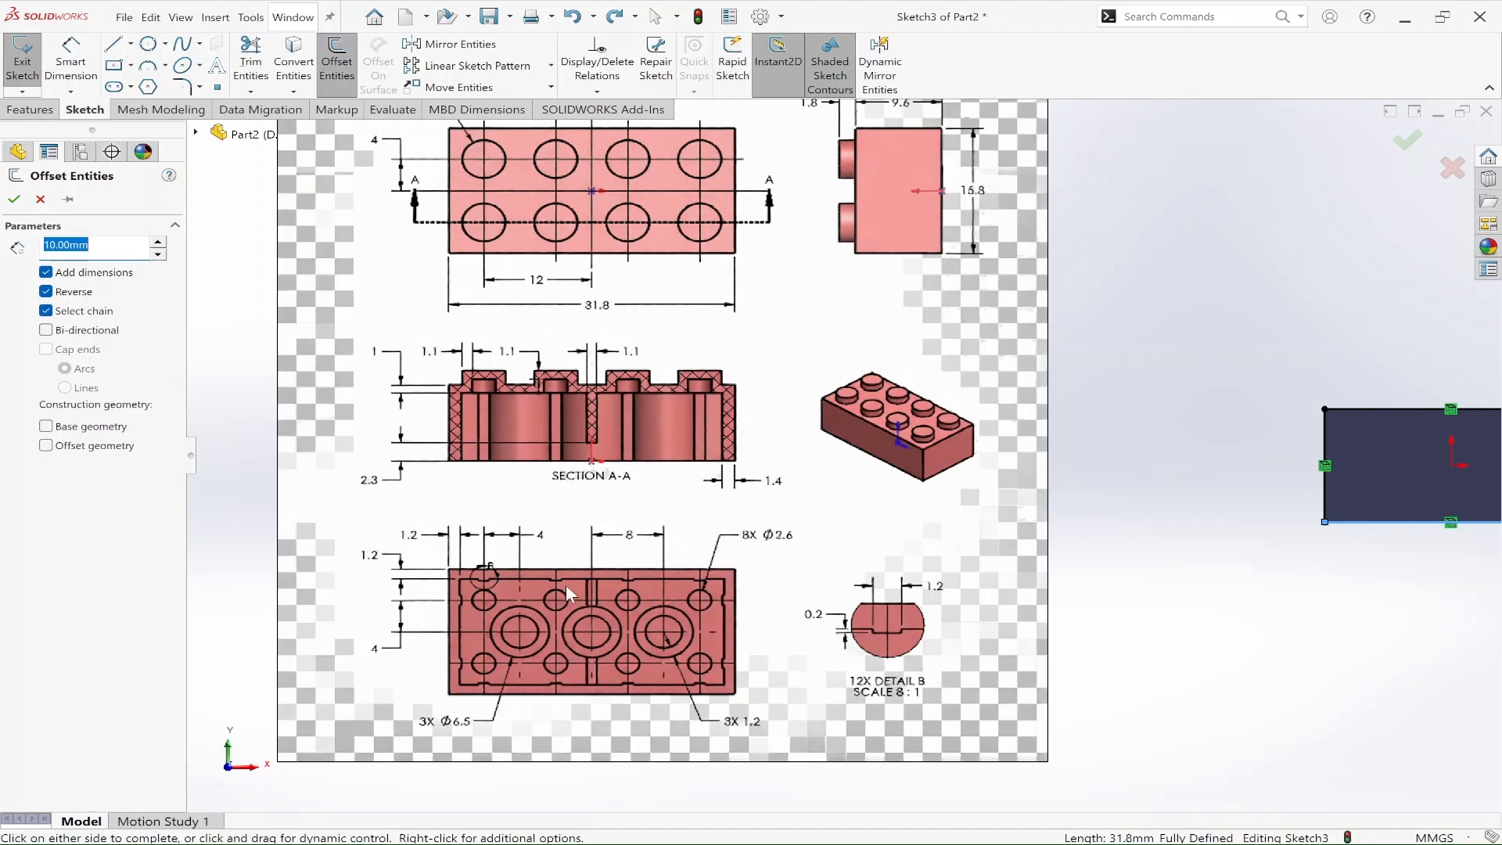
scroll(561, 583, "down", 3)
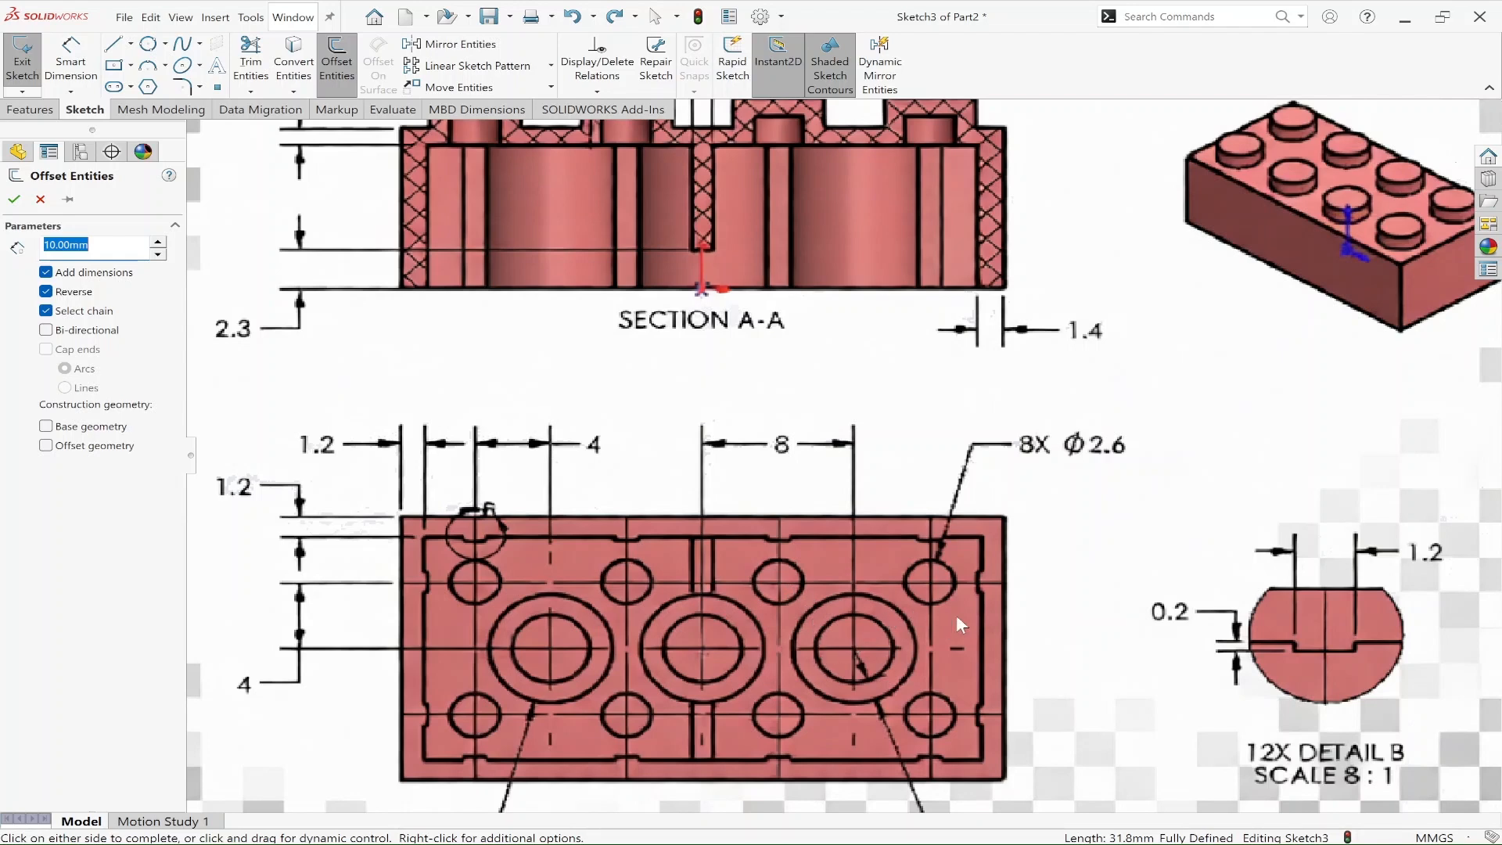
scroll(956, 614, "up", 4)
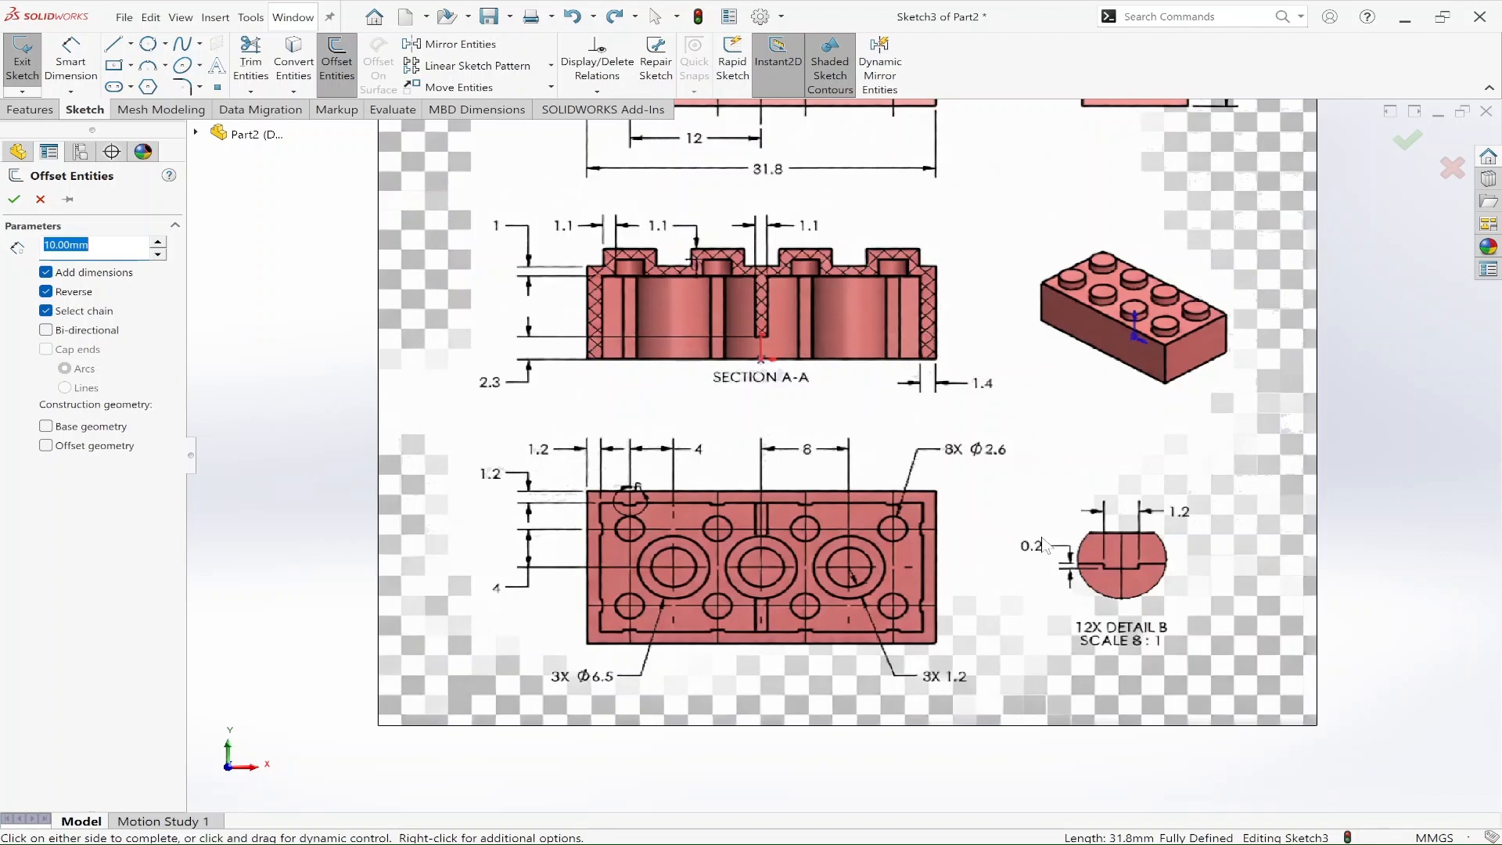
scroll(1039, 433, "up", 2)
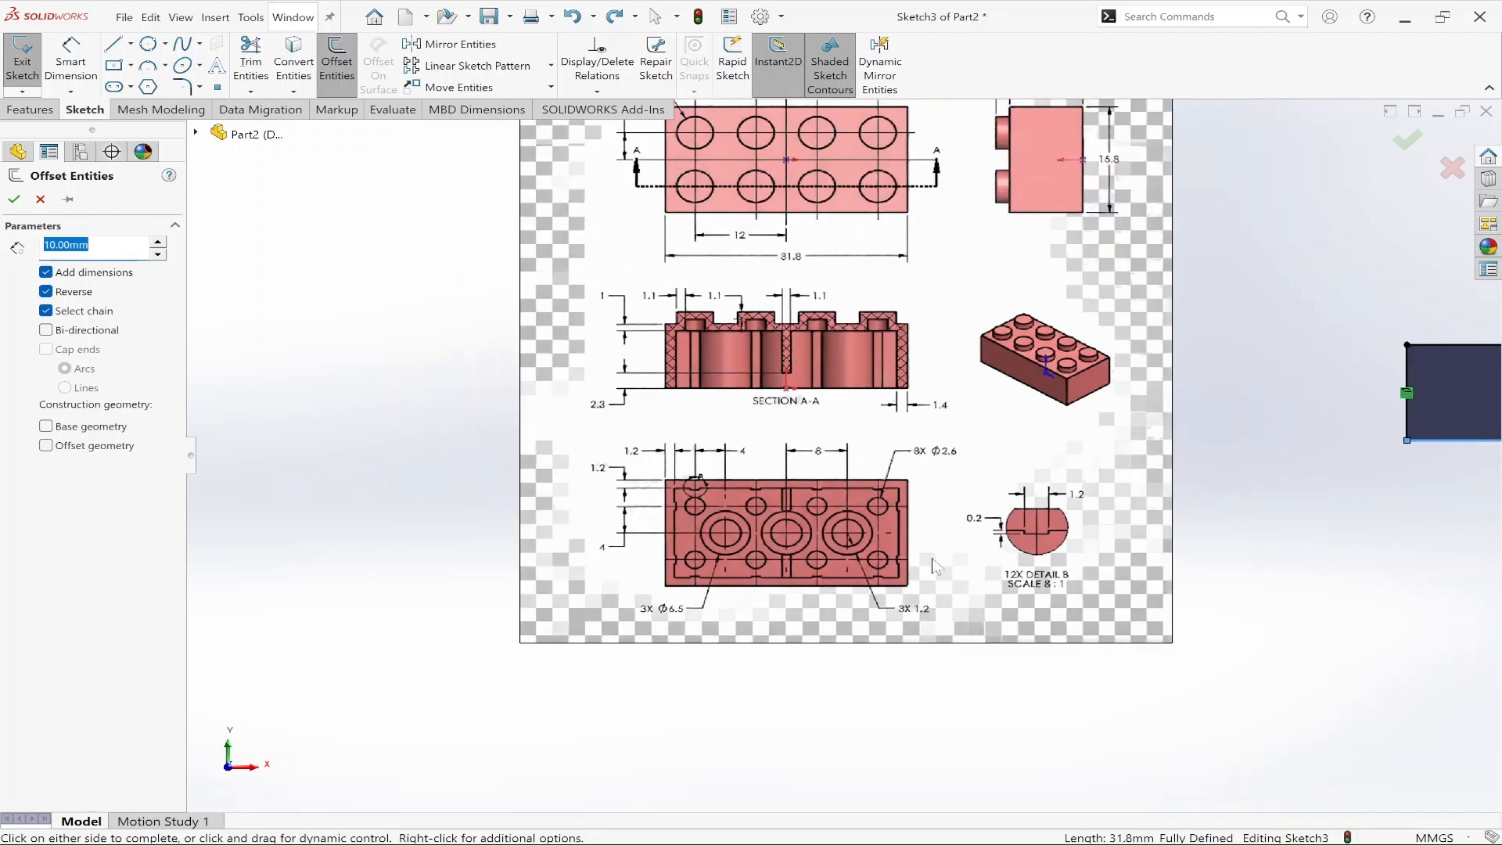
scroll(689, 509, "down", 4)
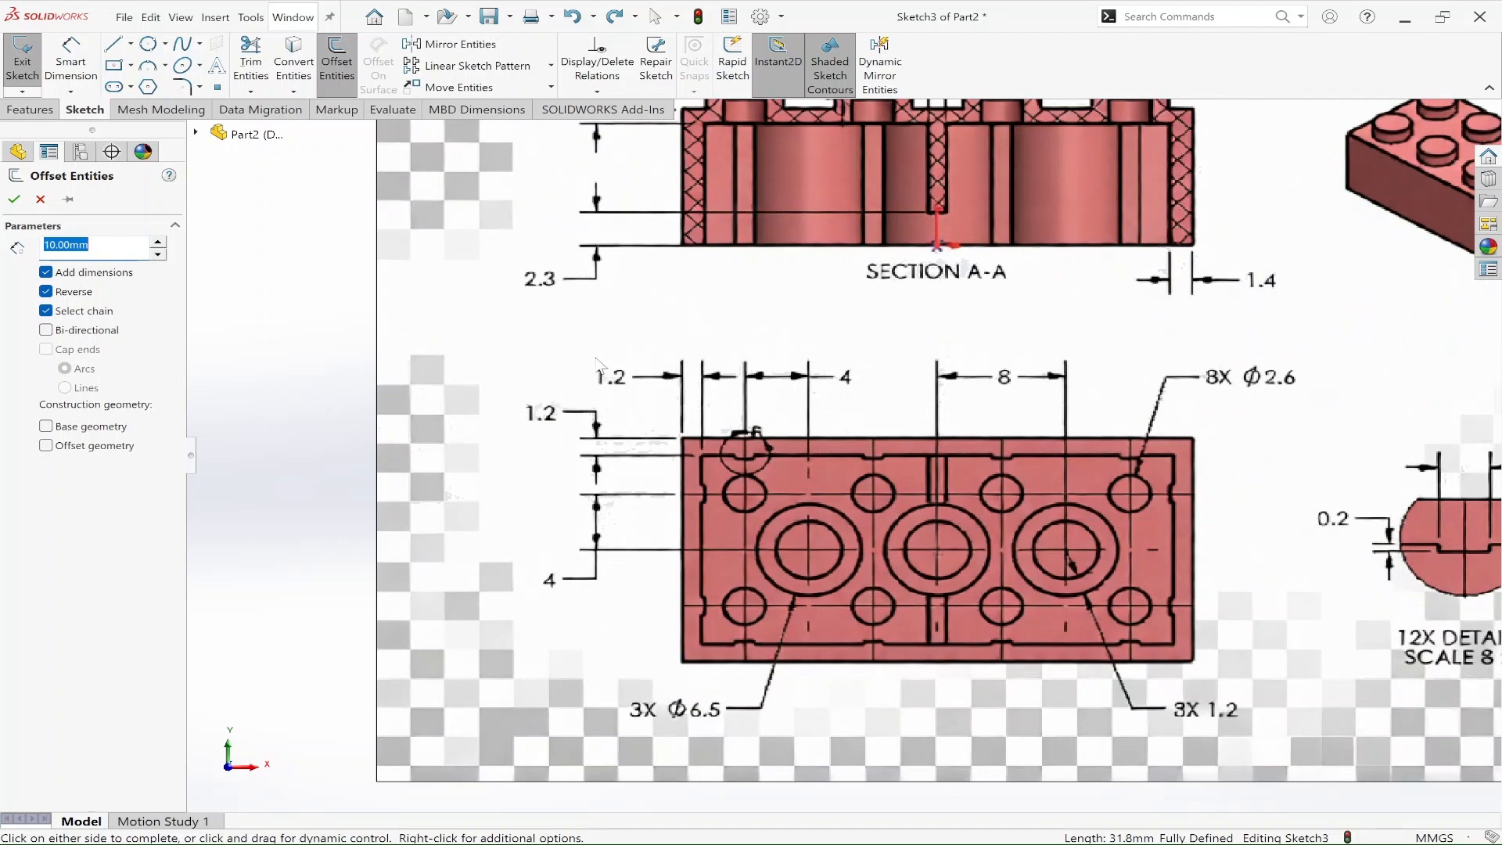
mouse_move(577, 349)
left_mouse_down()
mouse_move(732, 426)
mouse_move(740, 401)
left_mouse_up()
key("Escape")
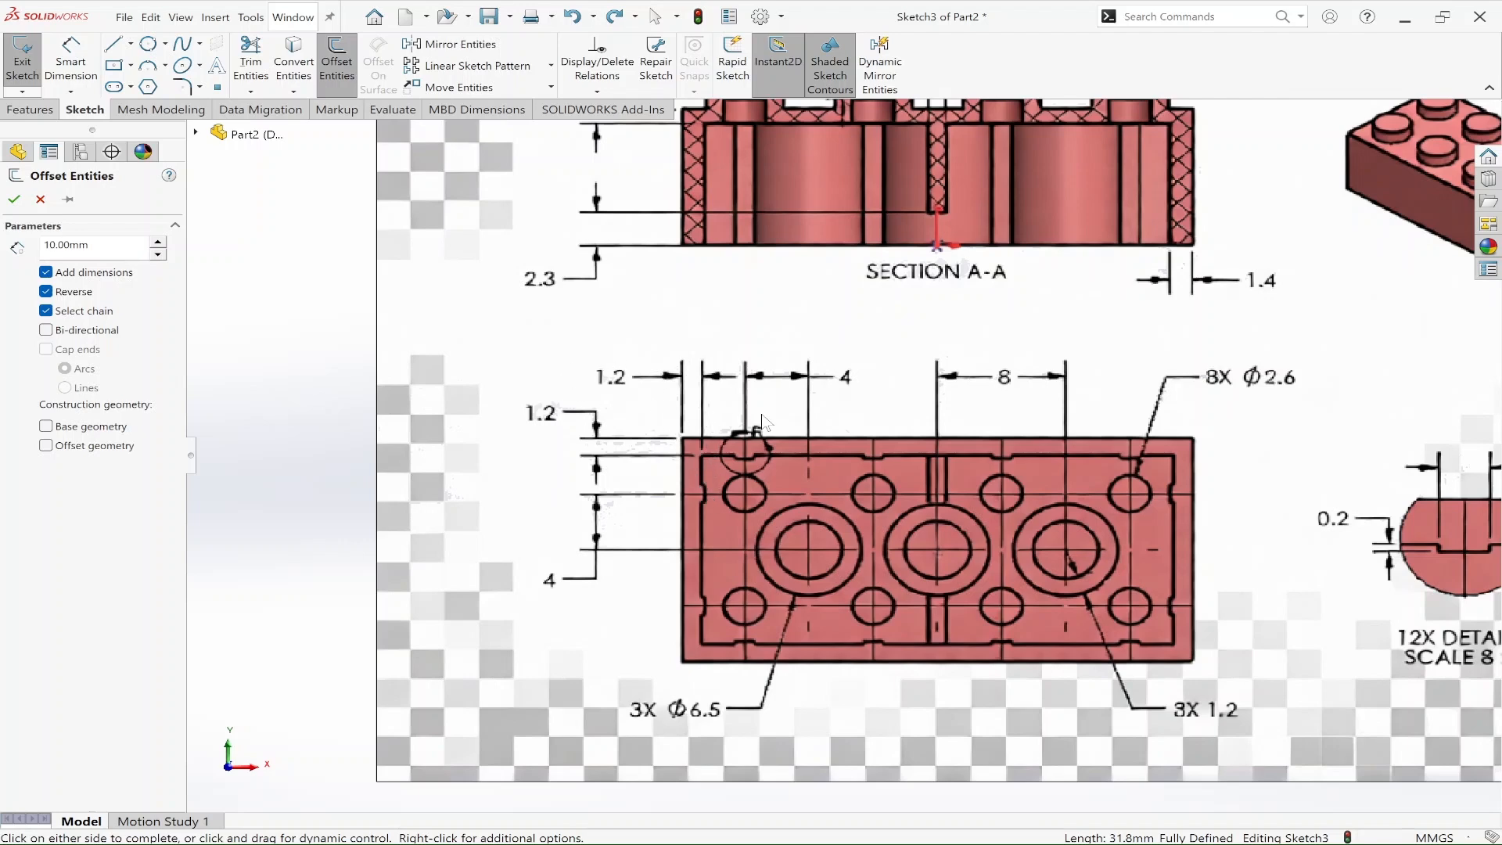
scroll(996, 441, "up", 6)
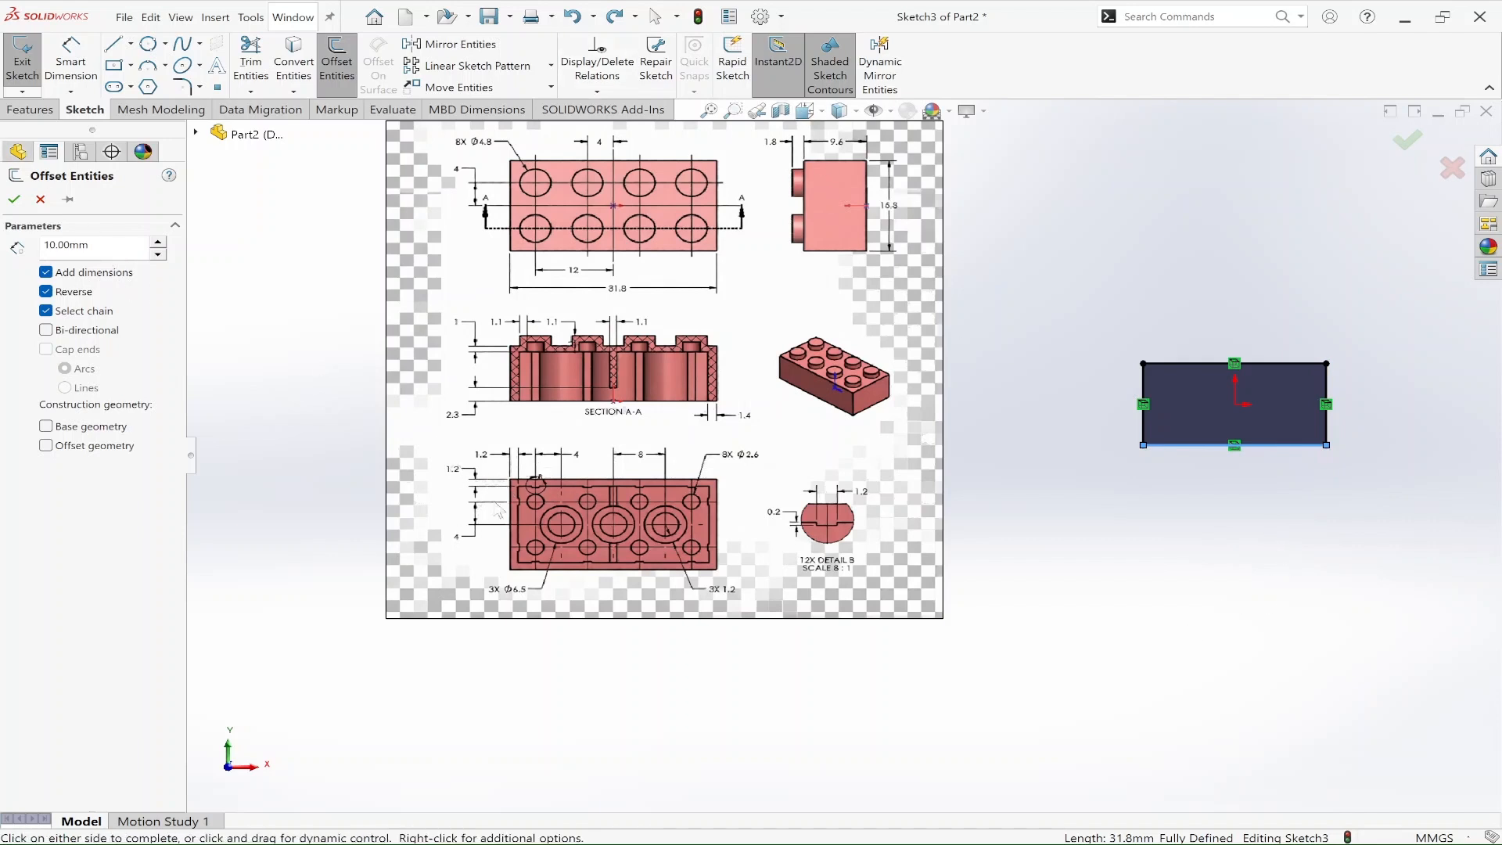
Step: Set the inward offset distance to 1.2 mm and apply it
left_click_drag(100, 245, 2, 233)
type("1.2")
key("Return")
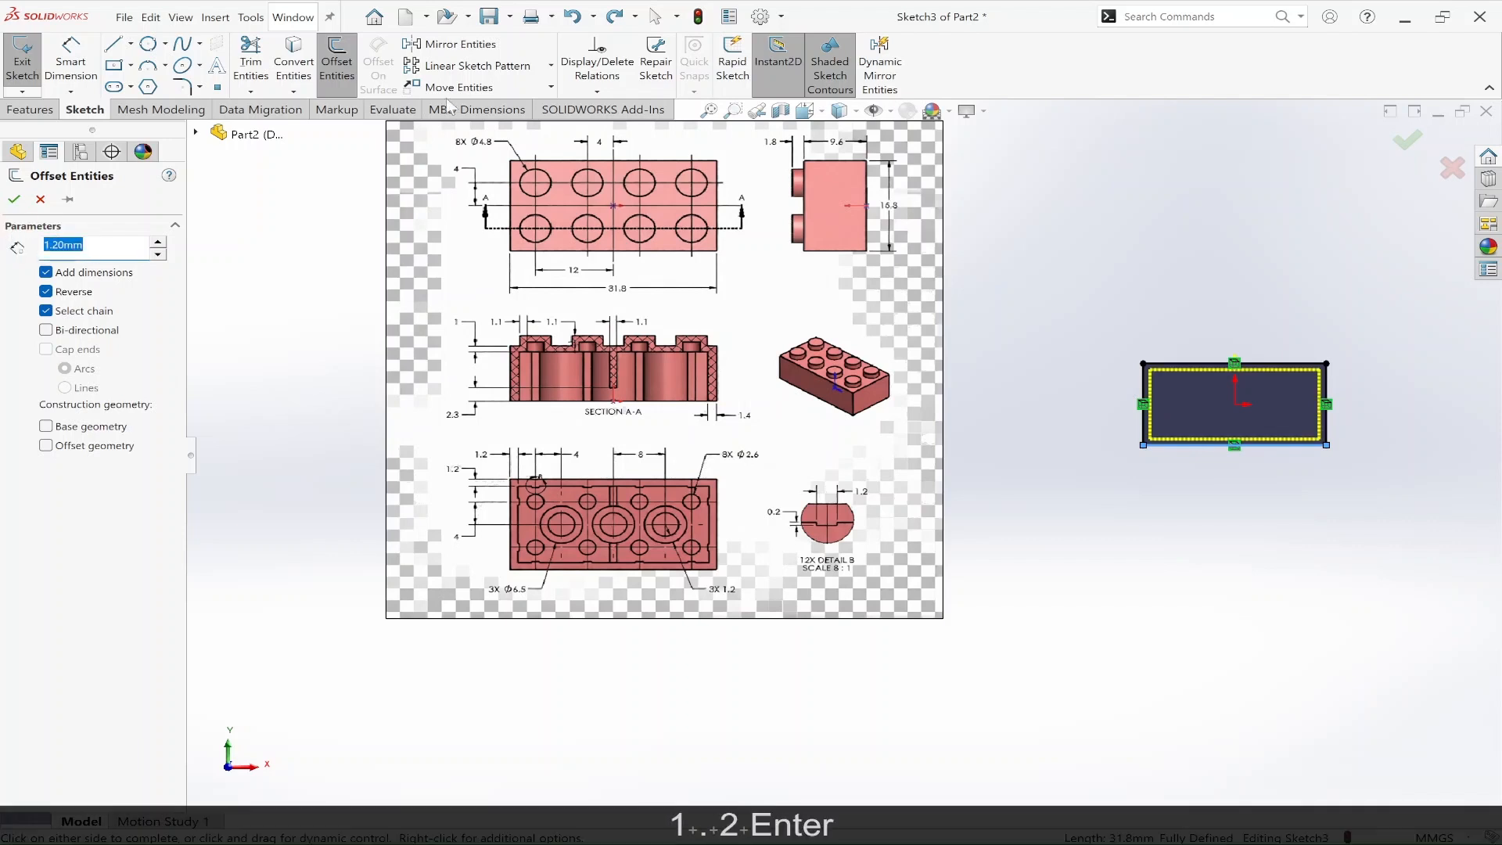
left_click(1408, 139)
Step: Start an extruded cut from the offset sketch and check Section A-A of the reference drawing for the cavity's extent
mouse_move(1369, 337)
middle_mouse_down()
mouse_move(1349, 543)
mouse_move(1375, 510)
mouse_move(1362, 442)
middle_mouse_up()
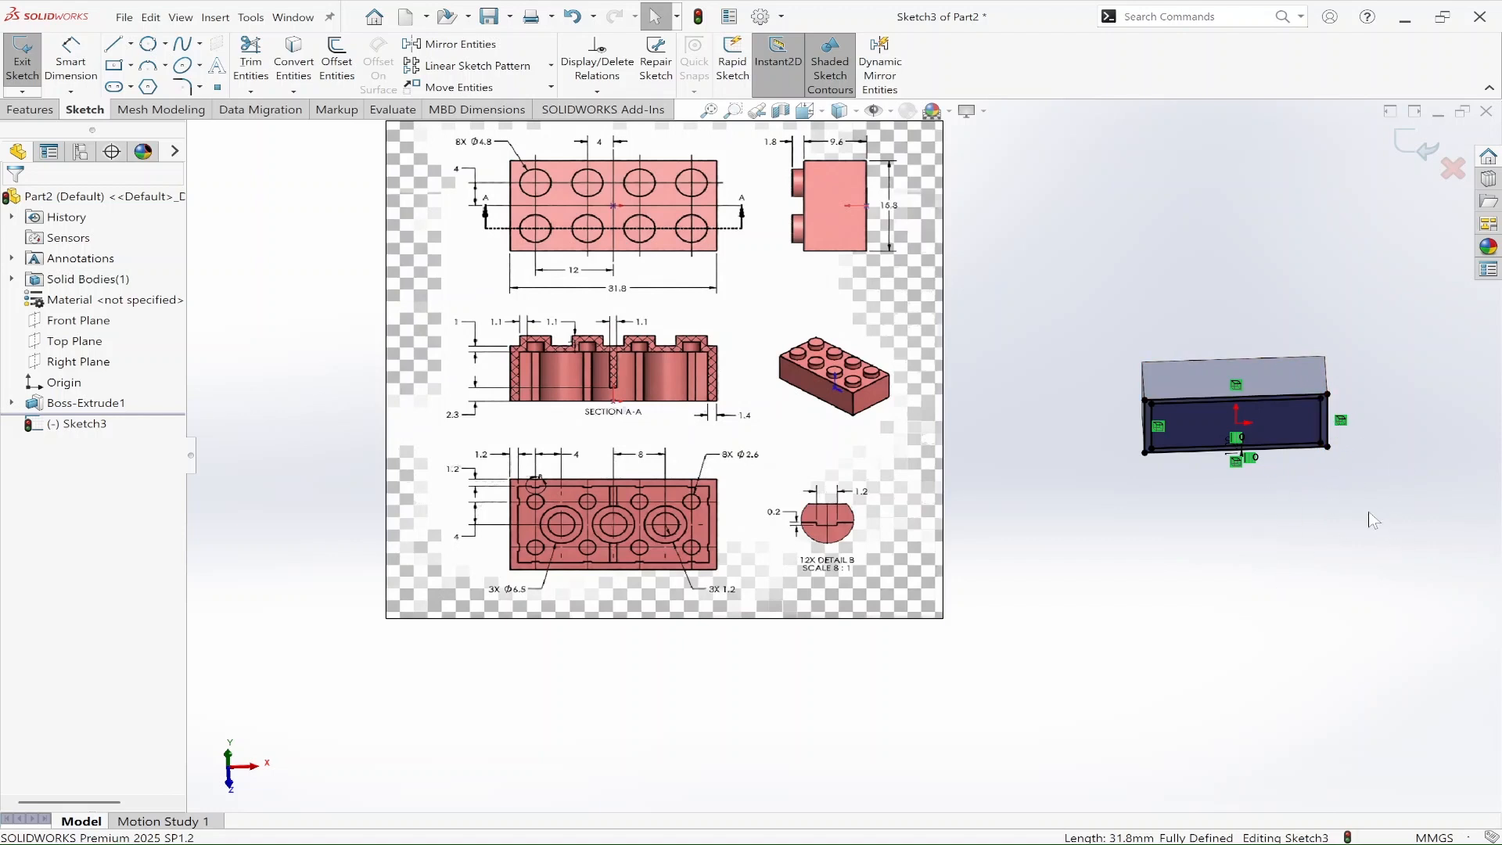
left_click(29, 110)
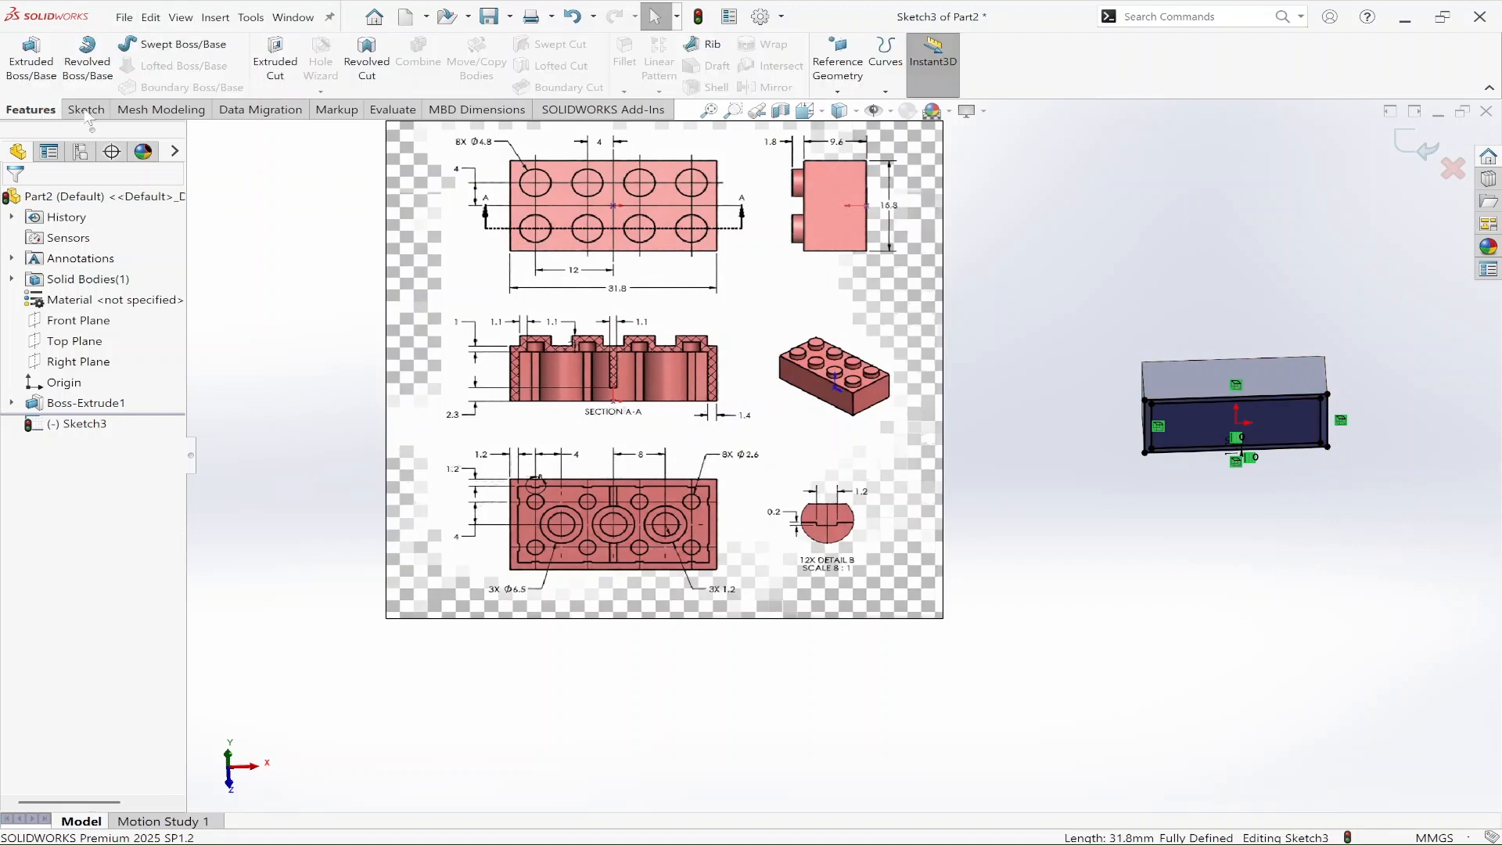
left_click(274, 62)
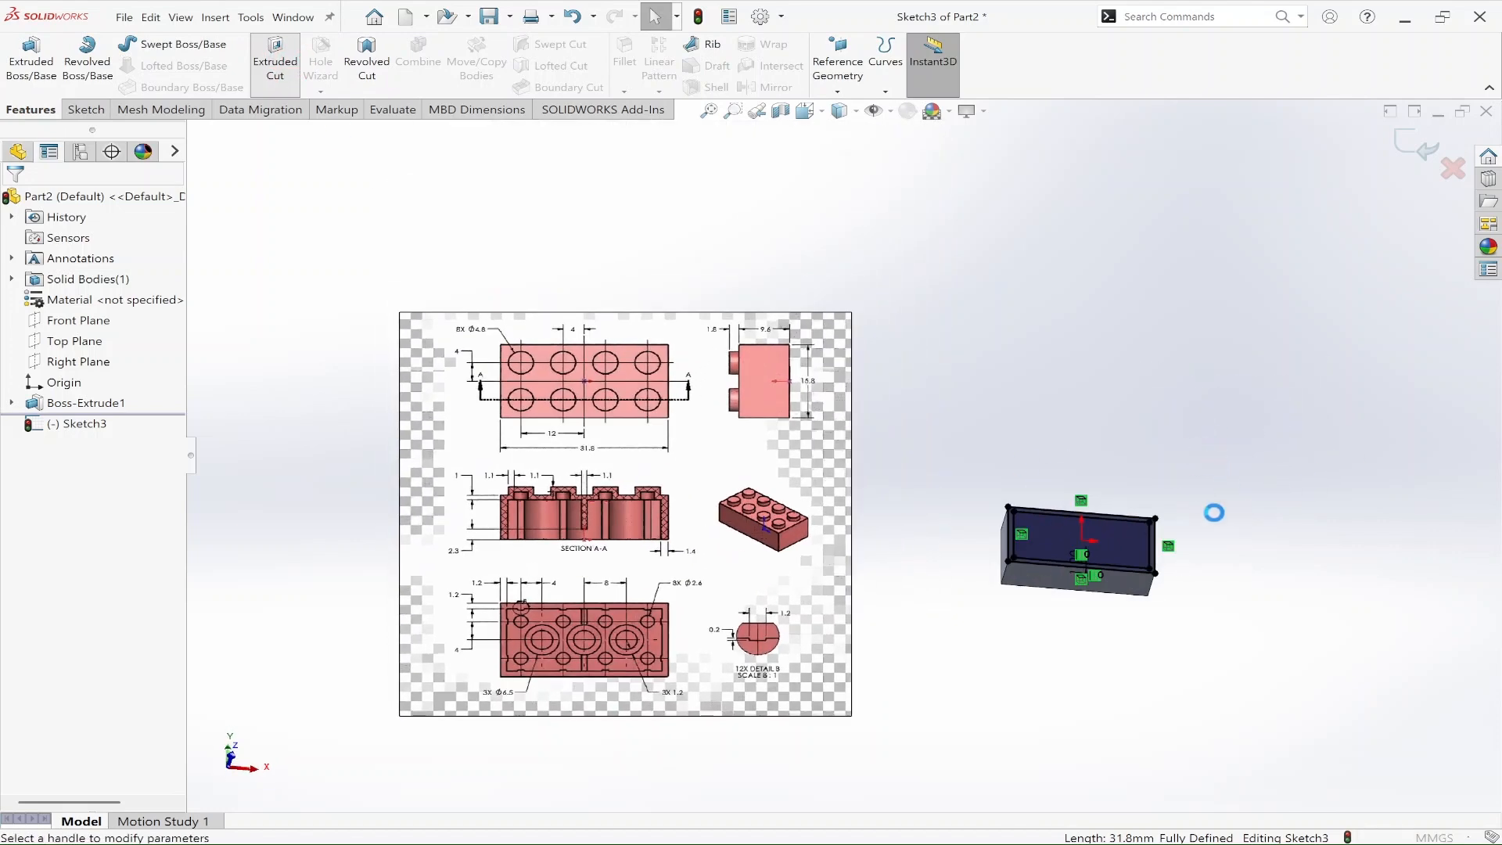
mouse_move(1258, 594)
middle_mouse_down()
mouse_move(1234, 392)
mouse_move(1240, 583)
middle_mouse_up()
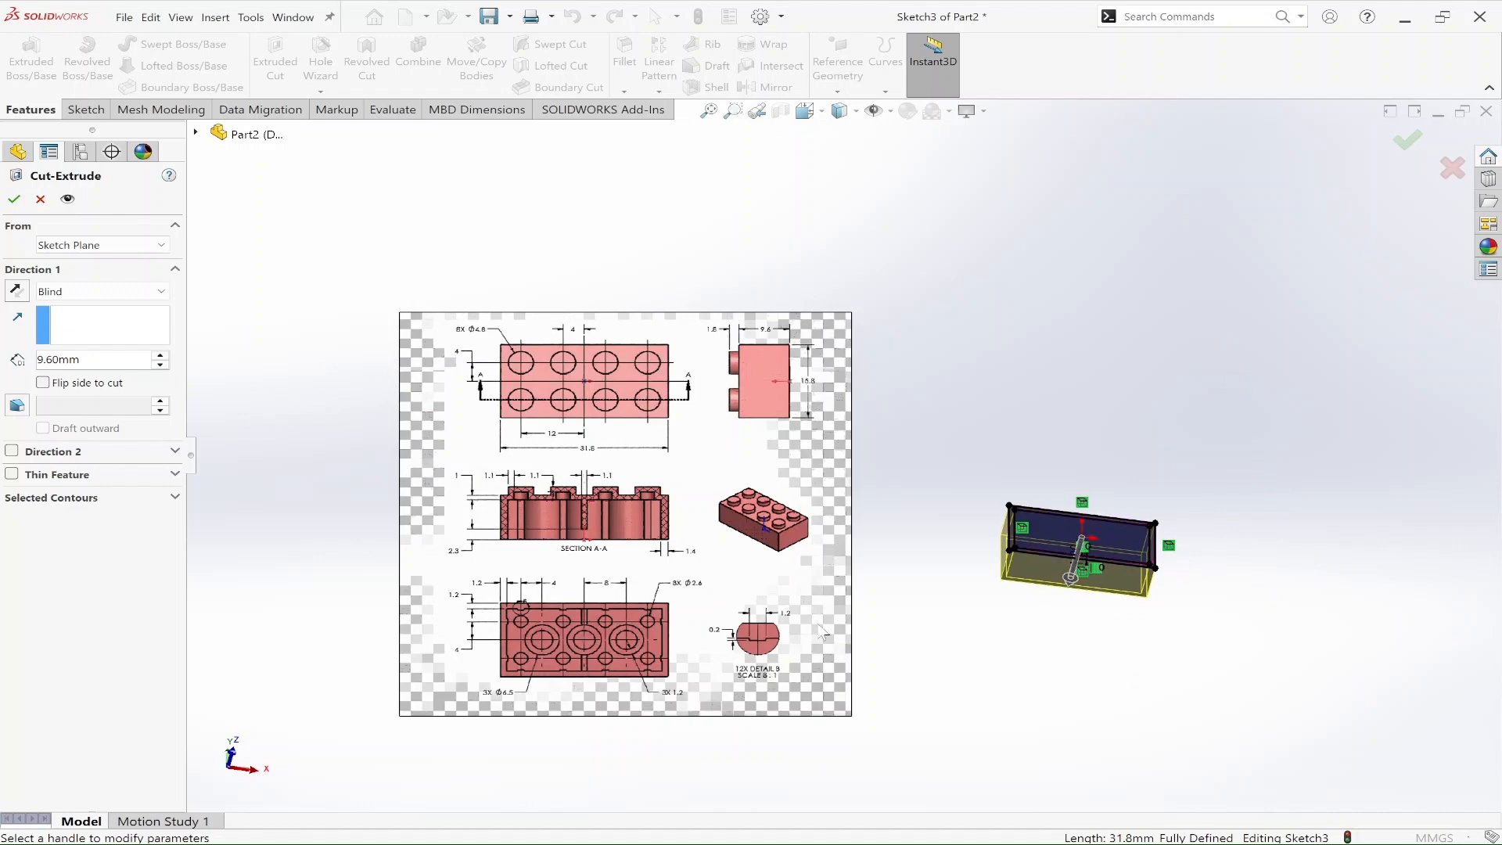
scroll(496, 635, "down", 2)
scroll(583, 422, "down", 4)
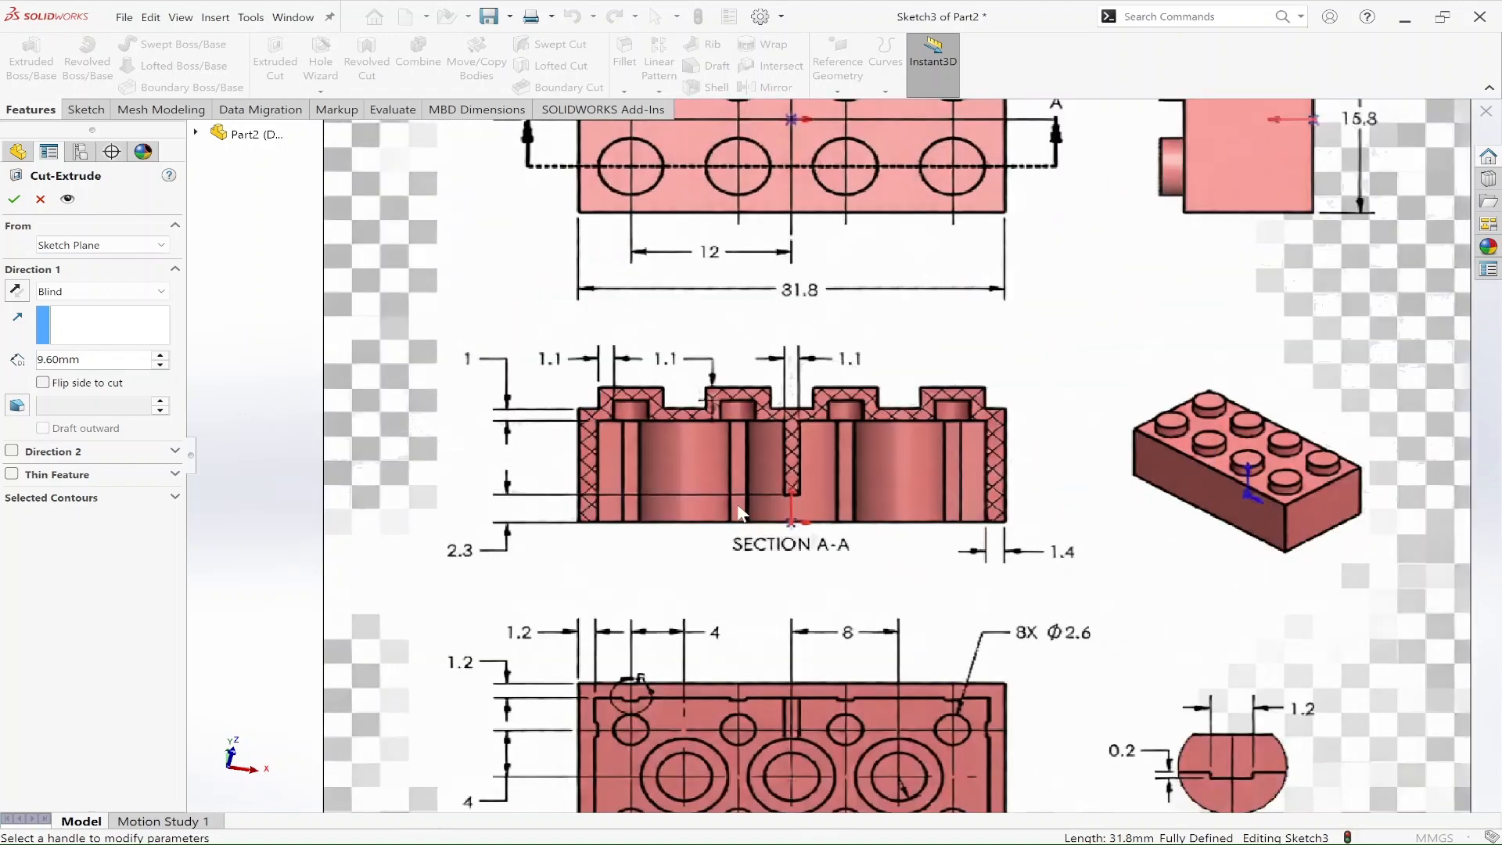
scroll(759, 503, "up", 5)
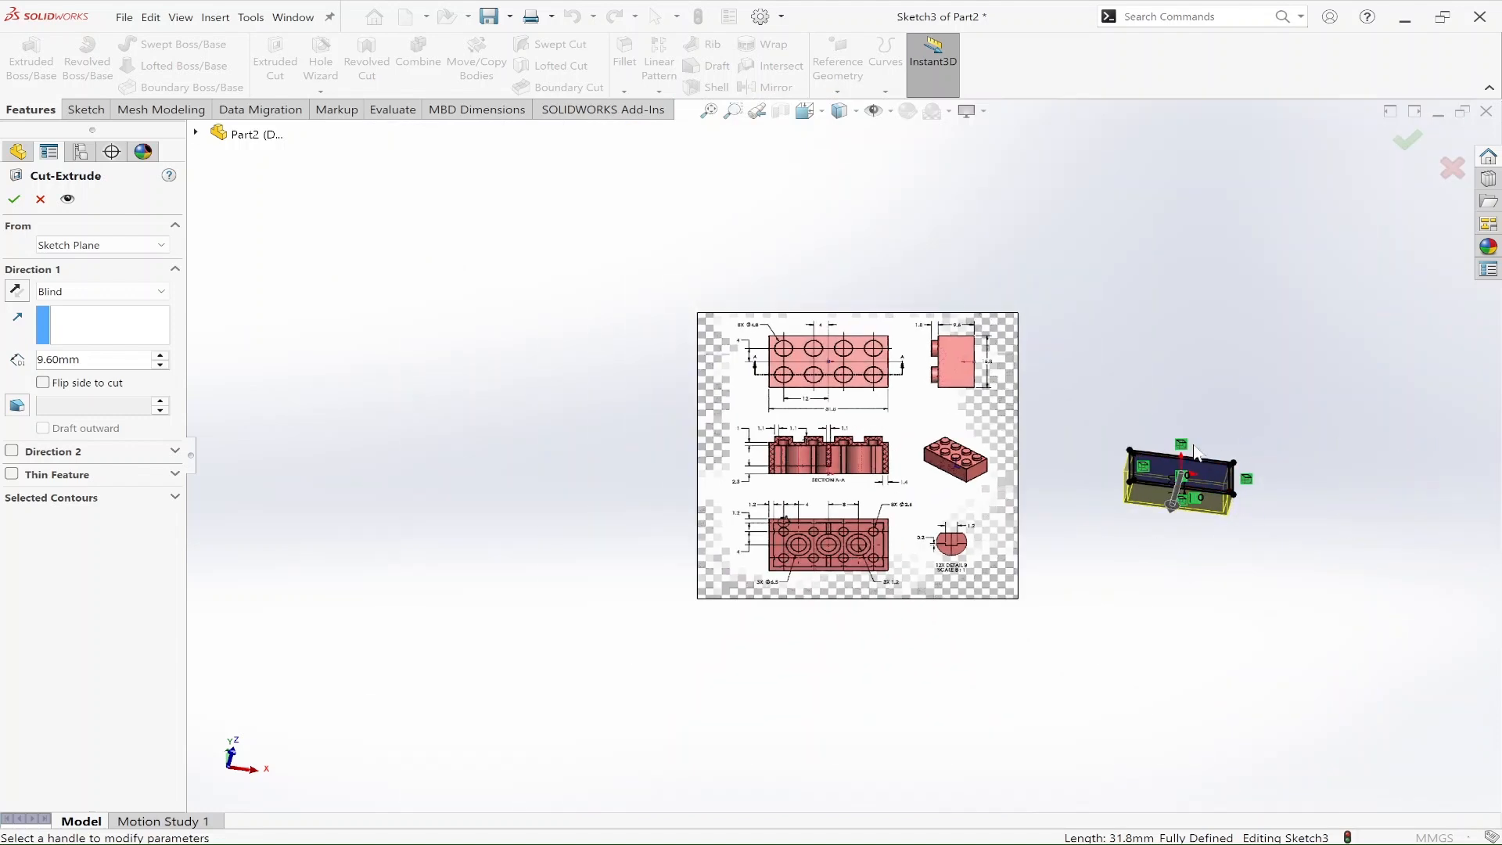
Step: Limit the cut to the sketch region inside the inner rectangle
mouse_move(1206, 574)
middle_mouse_down()
mouse_move(1177, 577)
mouse_move(1160, 641)
mouse_move(1232, 414)
middle_mouse_up()
left_click(138, 501)
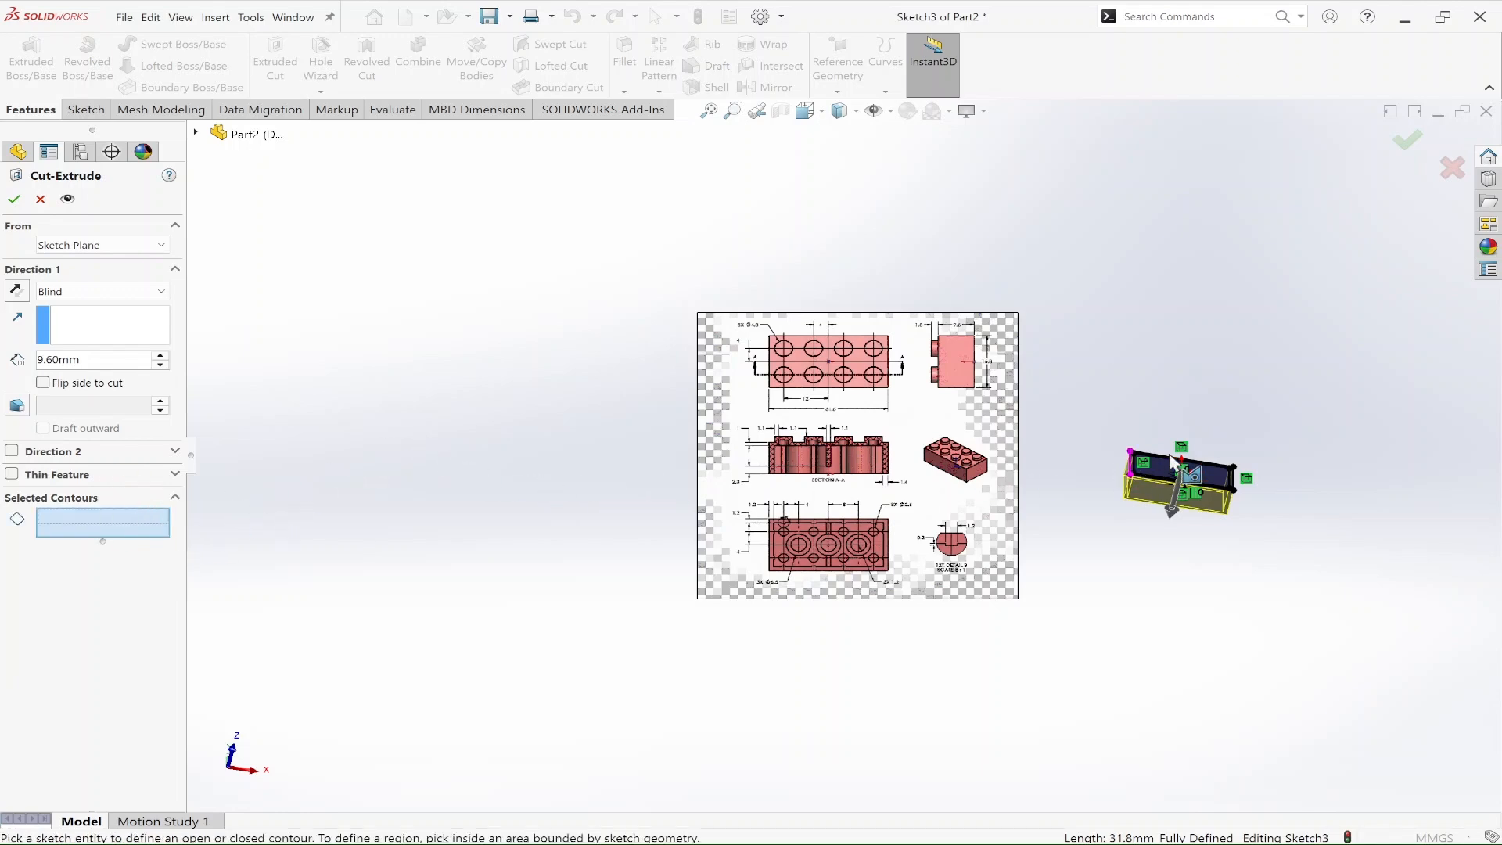
scroll(1186, 462, "down", 5)
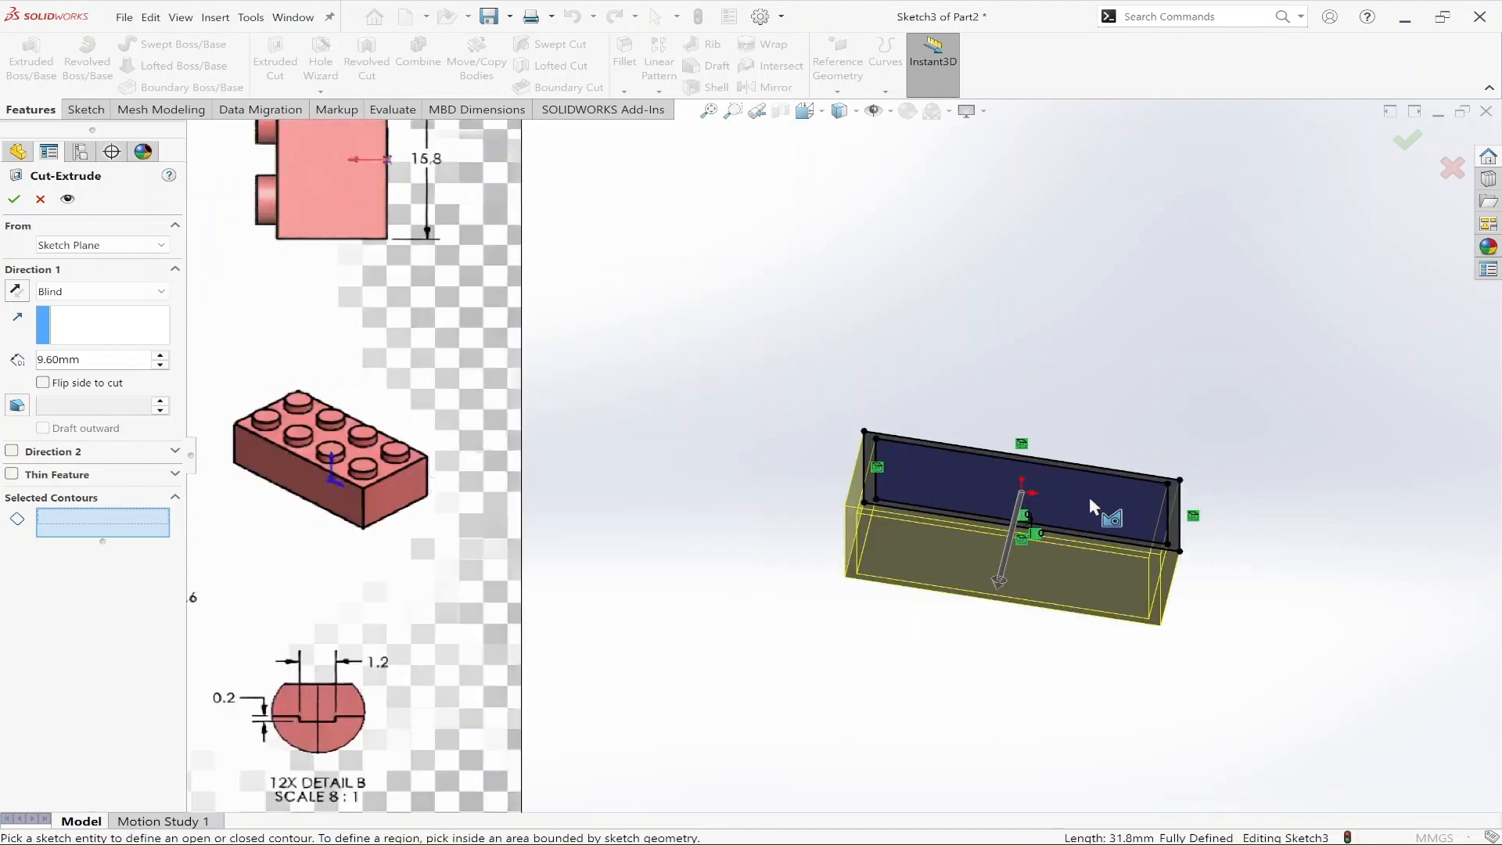
scroll(1096, 489, "down", 3)
left_click(1133, 539)
scroll(1134, 579, "up", 3)
mouse_move(1134, 621)
middle_mouse_down()
mouse_move(1118, 587)
mouse_move(1125, 443)
mouse_move(1167, 519)
mouse_move(1120, 526)
mouse_move(1094, 570)
mouse_move(1077, 517)
mouse_move(1090, 456)
mouse_move(1106, 493)
middle_mouse_up()
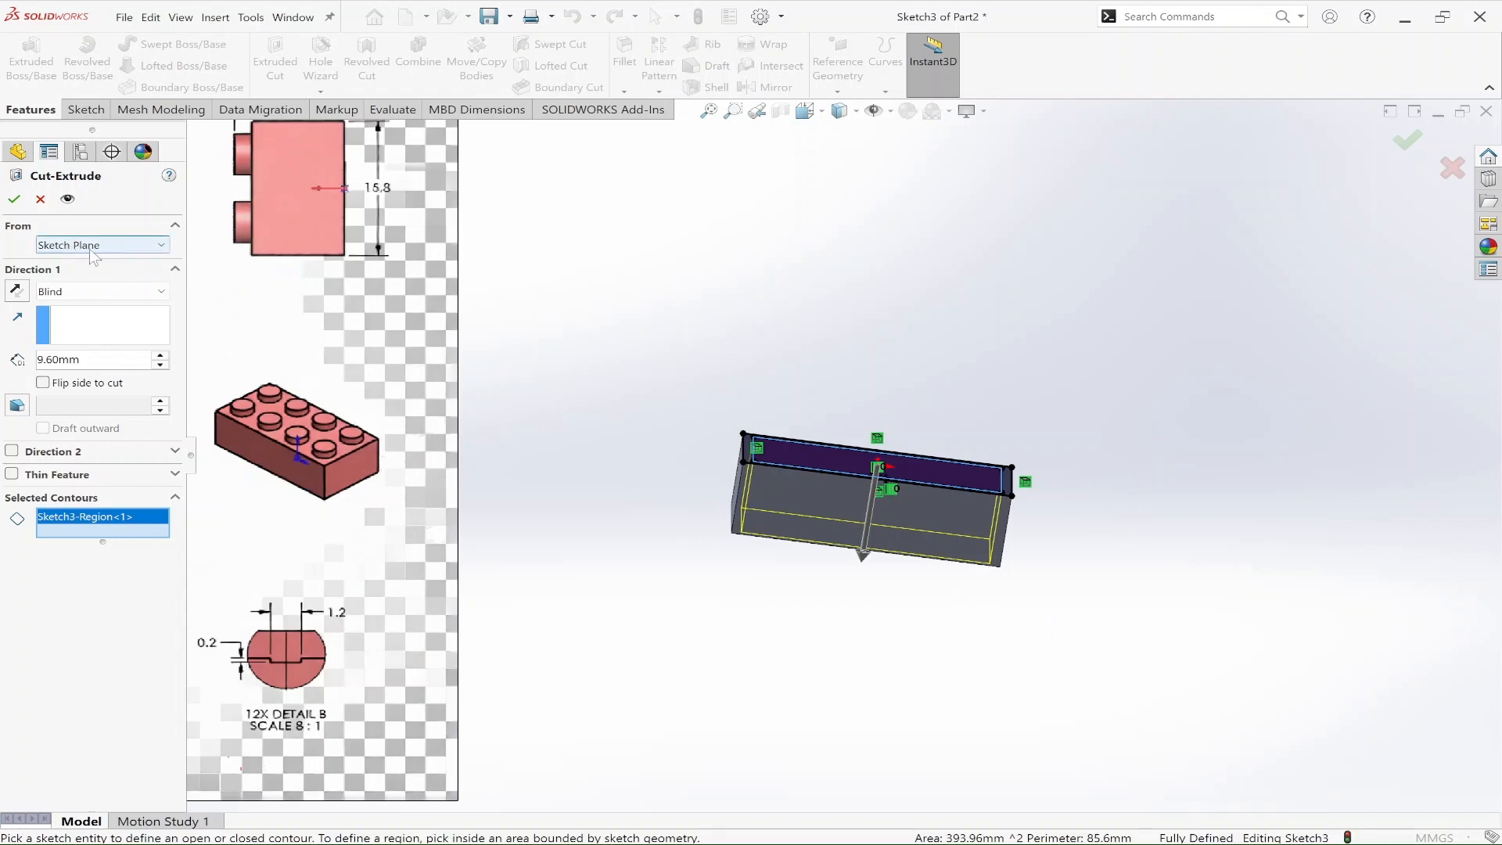
Step: Start the 9.6 mm blind cut at a 1 mm offset from the sketch plane, reversed into the block, and apply the cut
left_click(153, 245)
left_click(107, 307)
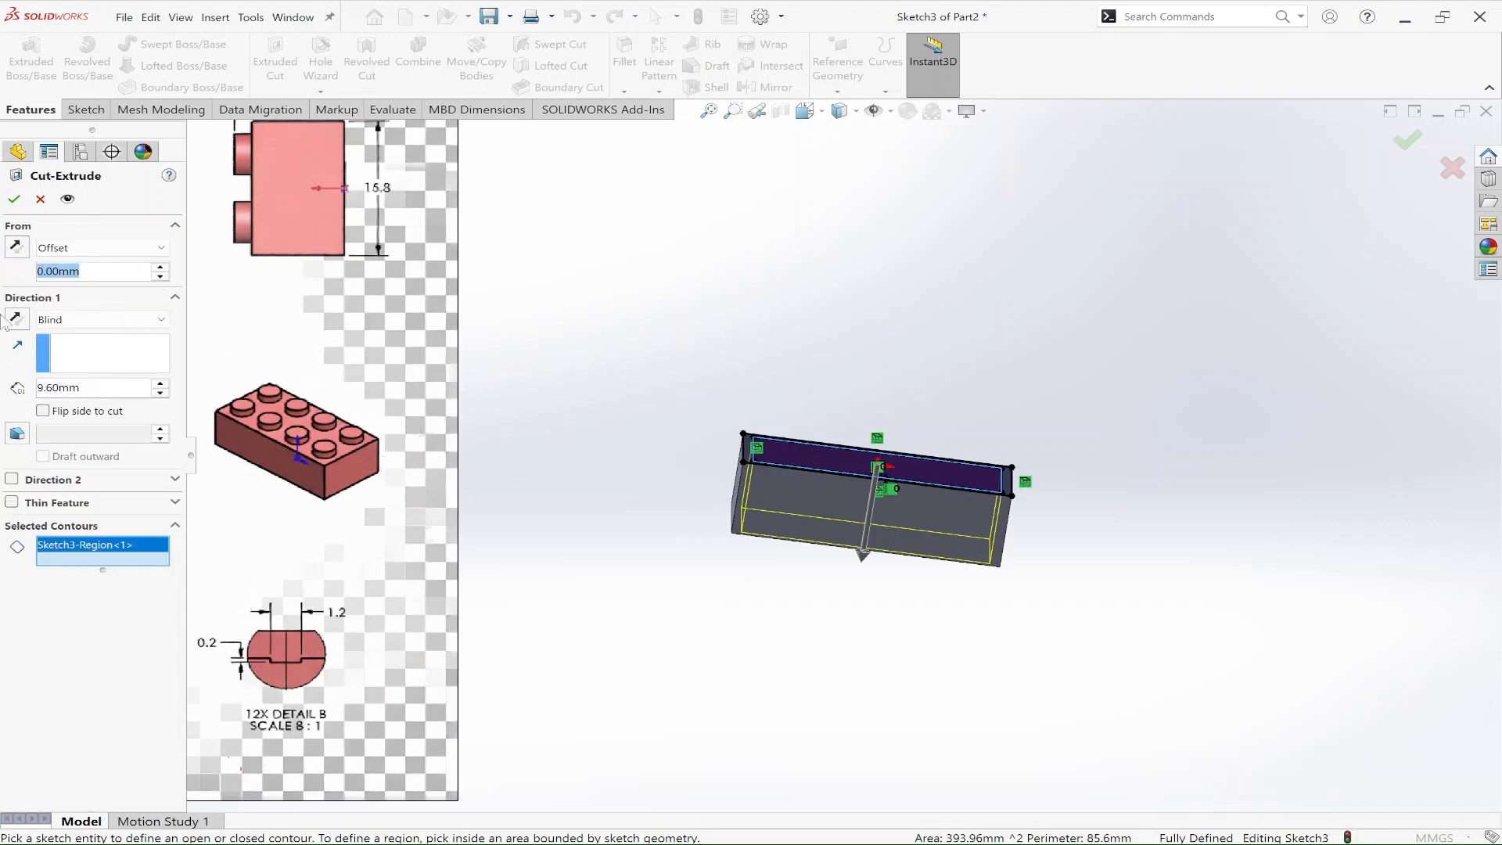
type("1")
key("Return")
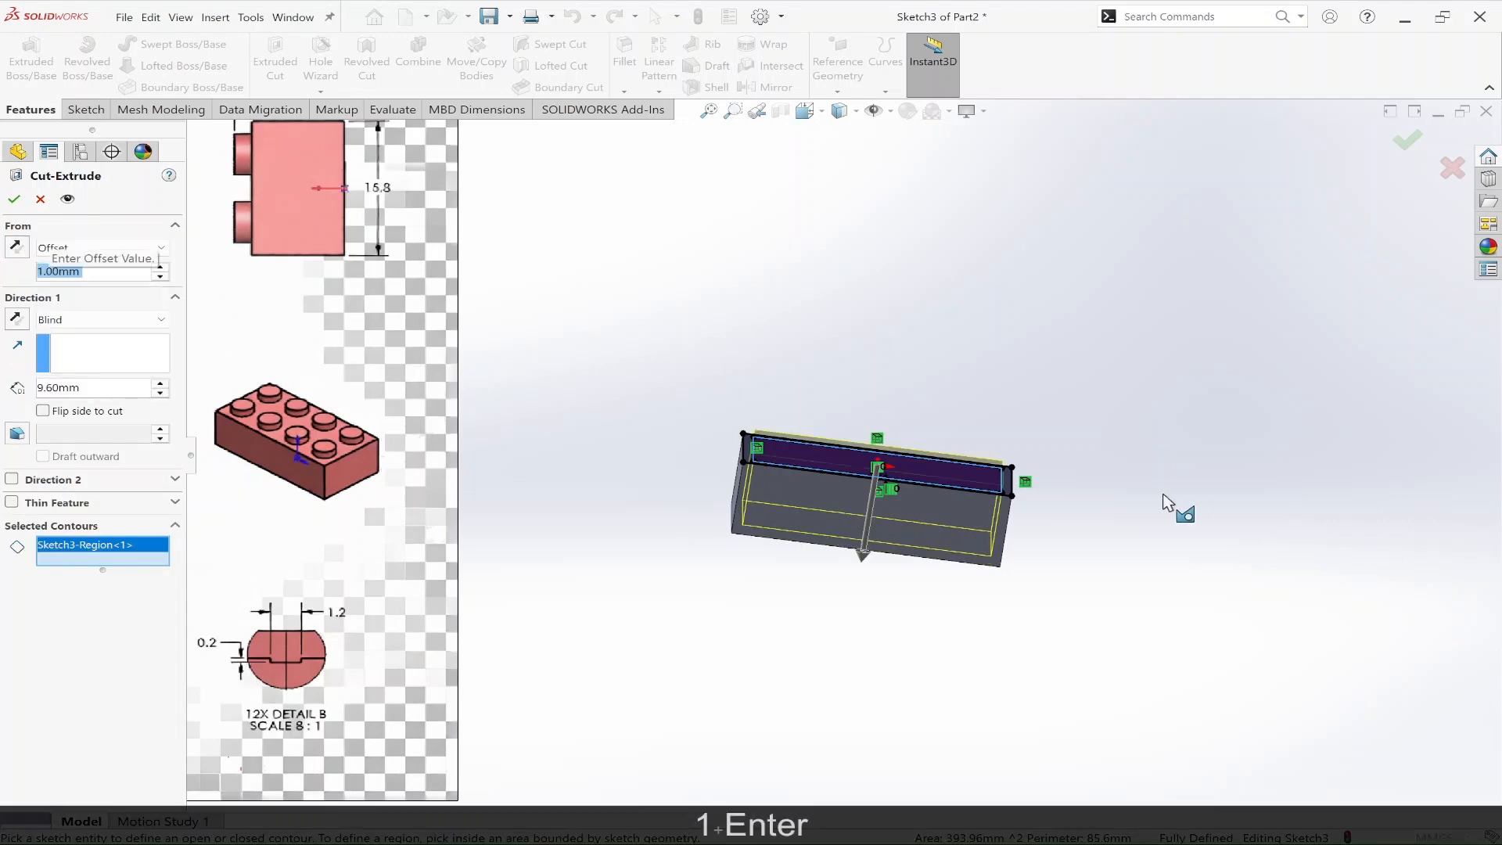
middle_click_drag(1345, 567, 1291, 552)
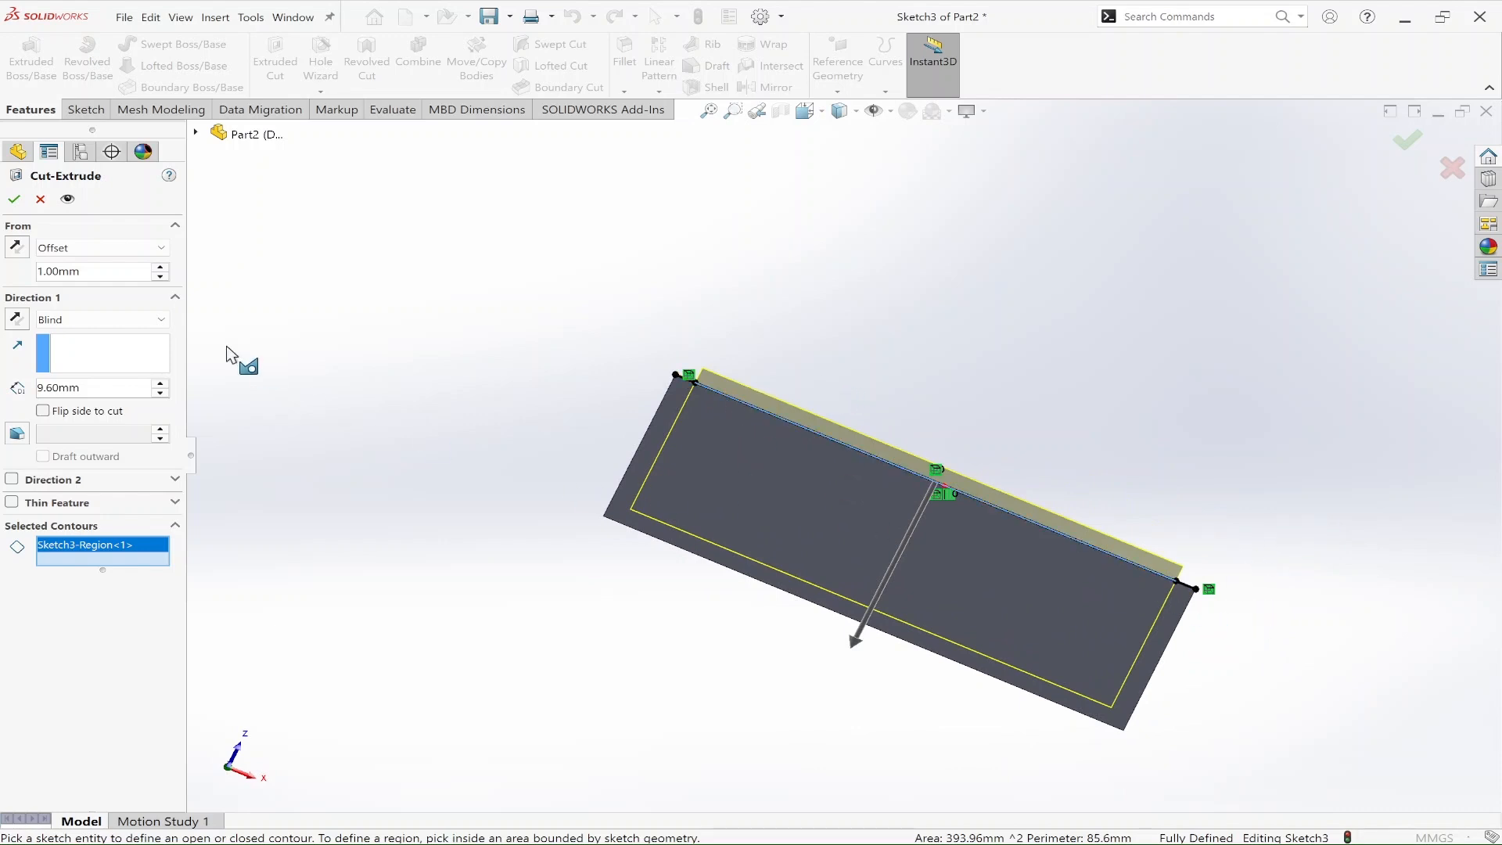
left_click(16, 250)
middle_click_drag(852, 462, 811, 456)
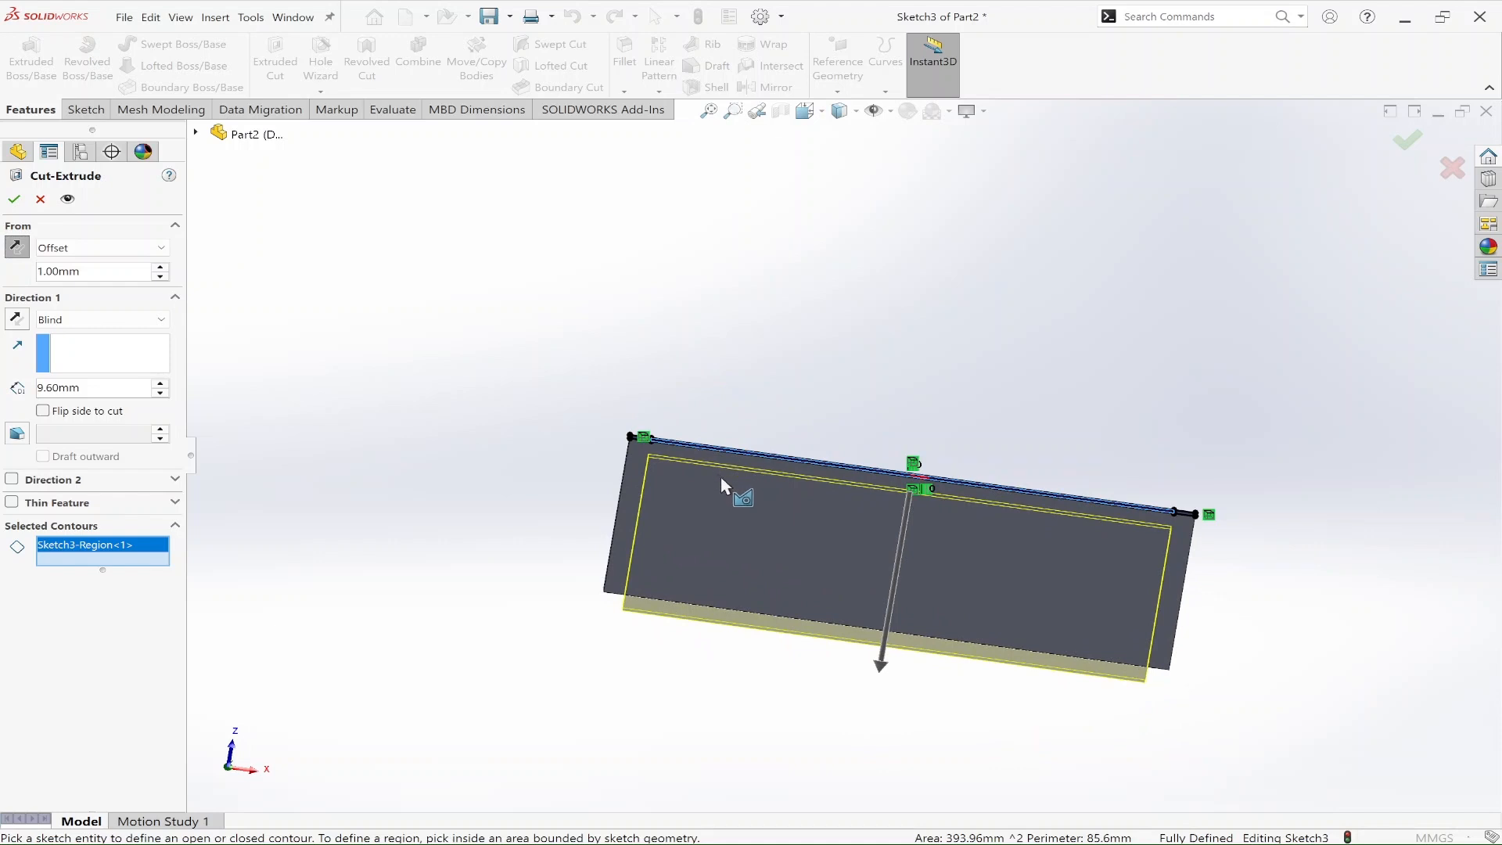
left_click(1407, 140)
Step: Inspect the hollowed block from its open and closed sides, and examine the stud dimensions in the reference drawing
middle_click_drag(1322, 584, 1229, 715)
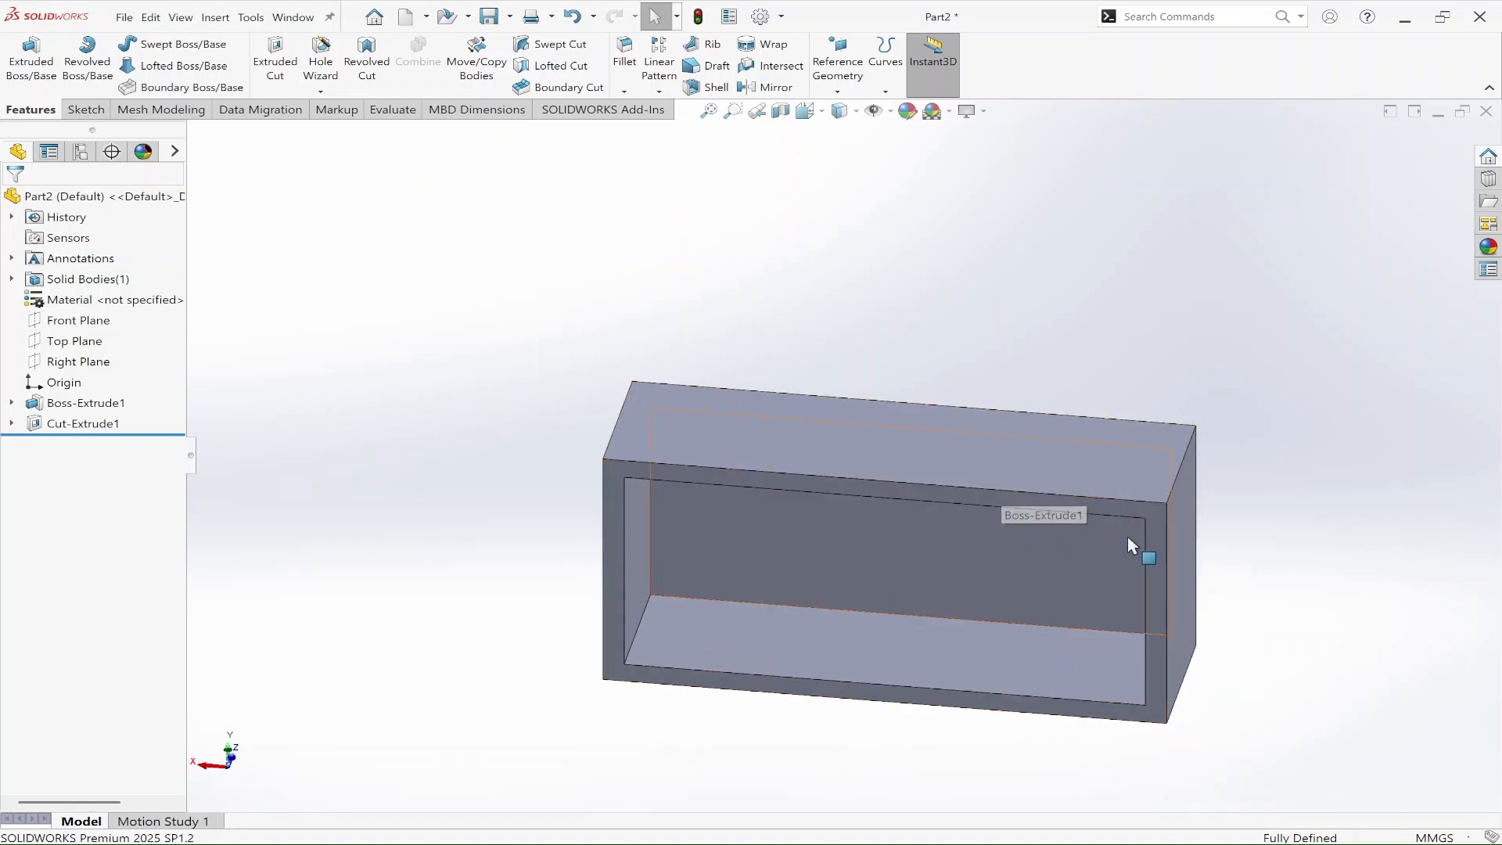
middle_click_drag(1183, 463, 902, 429)
scroll(922, 597, "up", 3)
mouse_move(989, 665)
middle_mouse_down()
mouse_move(862, 509)
mouse_move(934, 477)
mouse_move(869, 501)
middle_mouse_up()
scroll(763, 536, "up", 3)
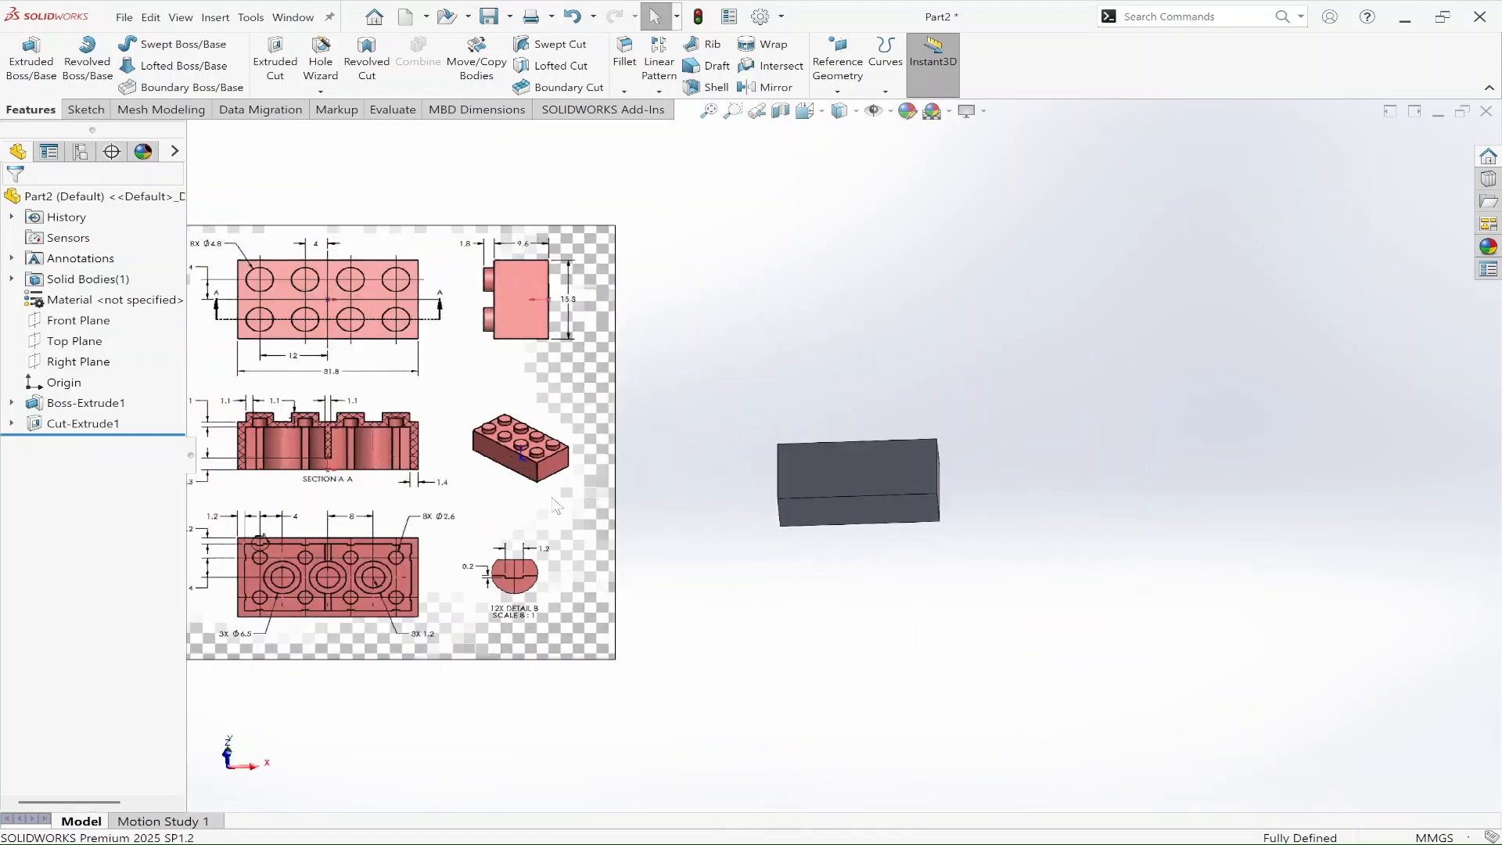
scroll(481, 505, "down", 3)
scroll(628, 460, "up", 3)
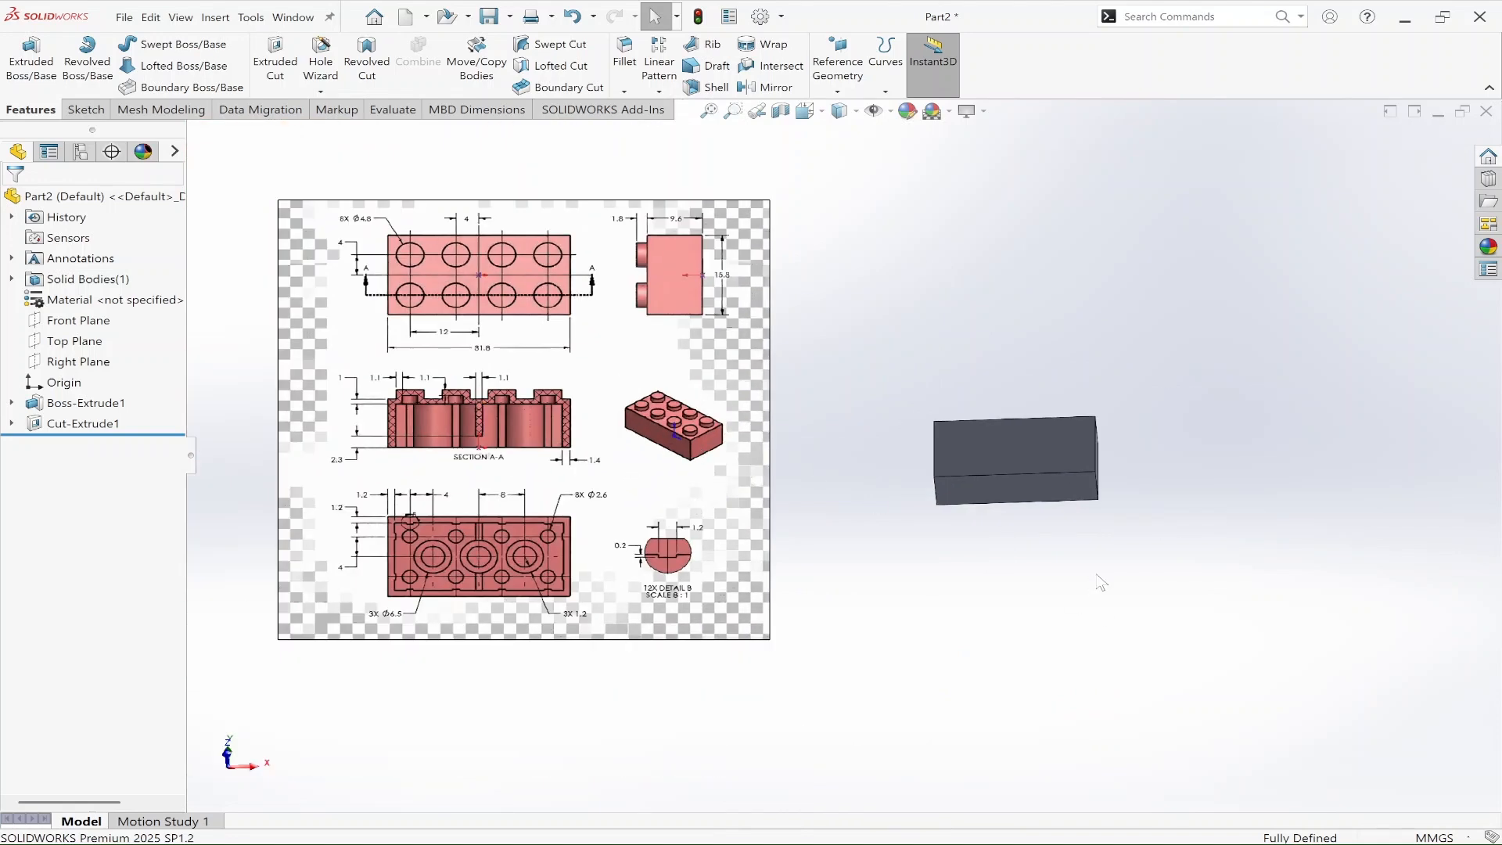
scroll(416, 405, "down", 2)
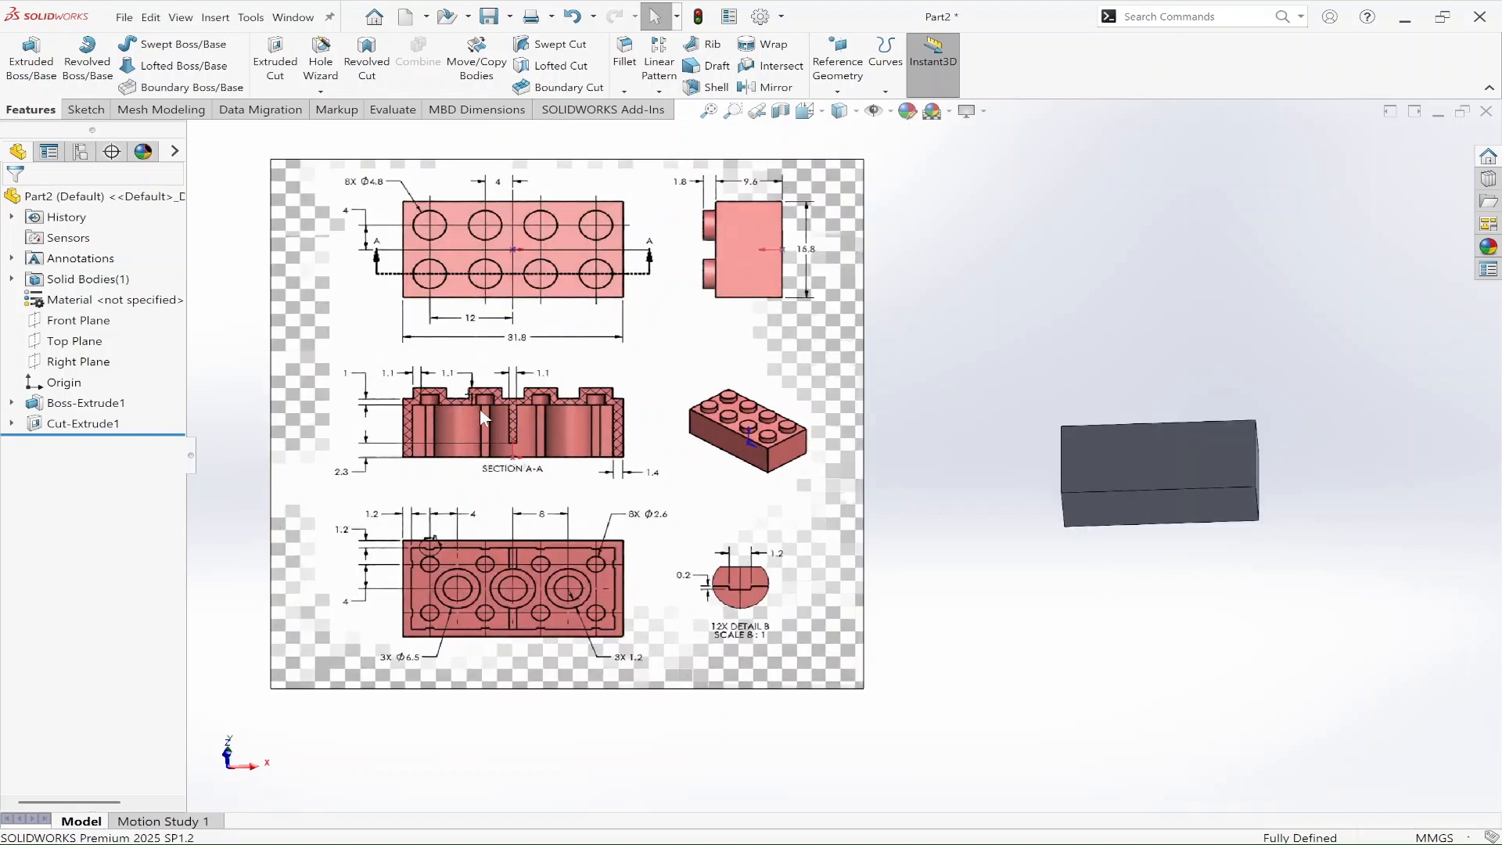
scroll(470, 411, "down", 3)
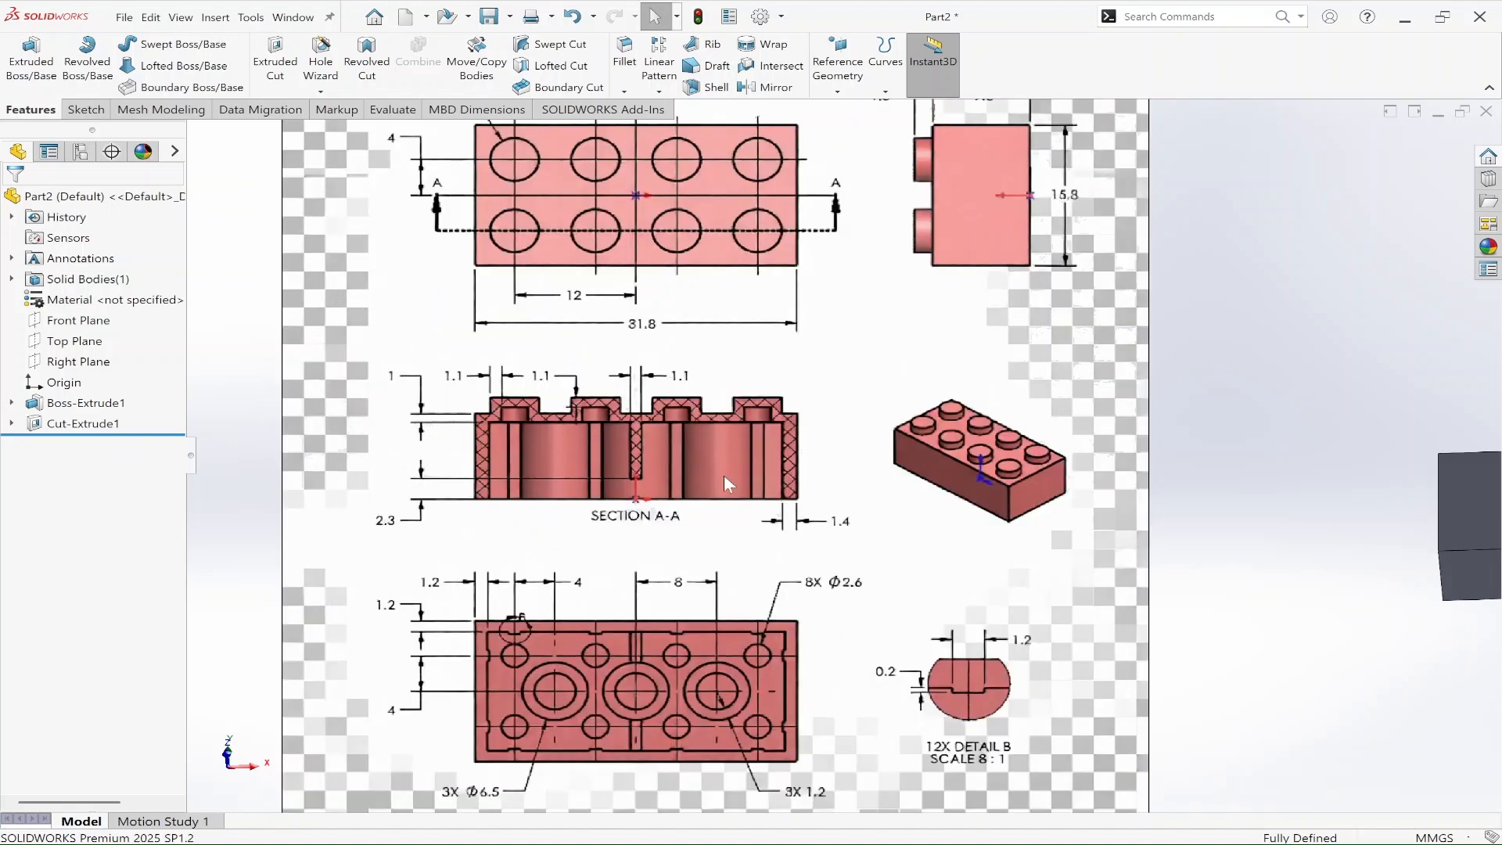
scroll(670, 464, "up", 2)
scroll(680, 419, "down", 2)
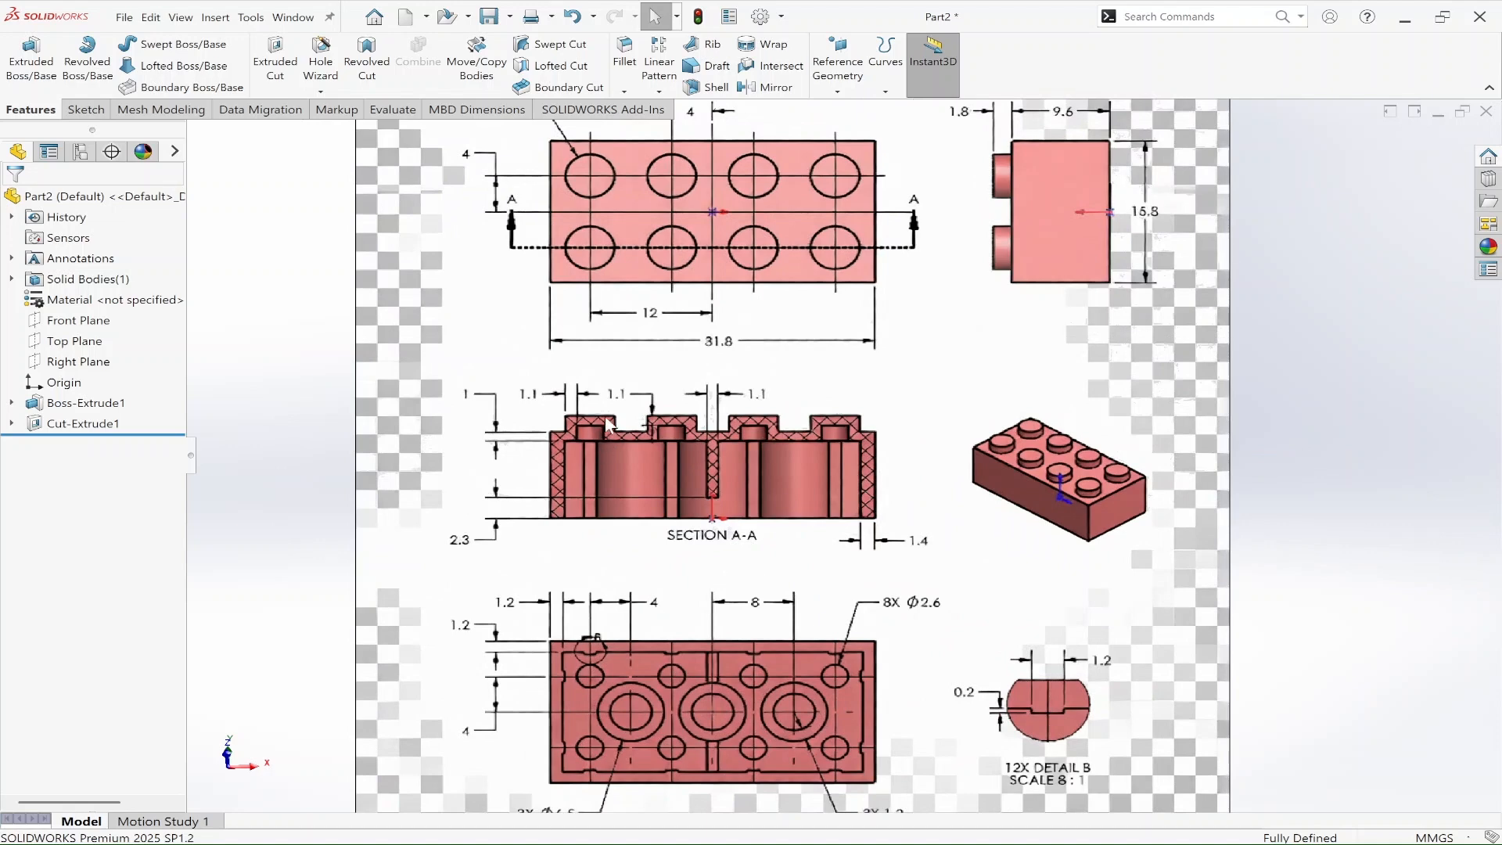
Step: Start a new sketch on the closed outer face of the hollowed block
scroll(702, 471, "up", 2)
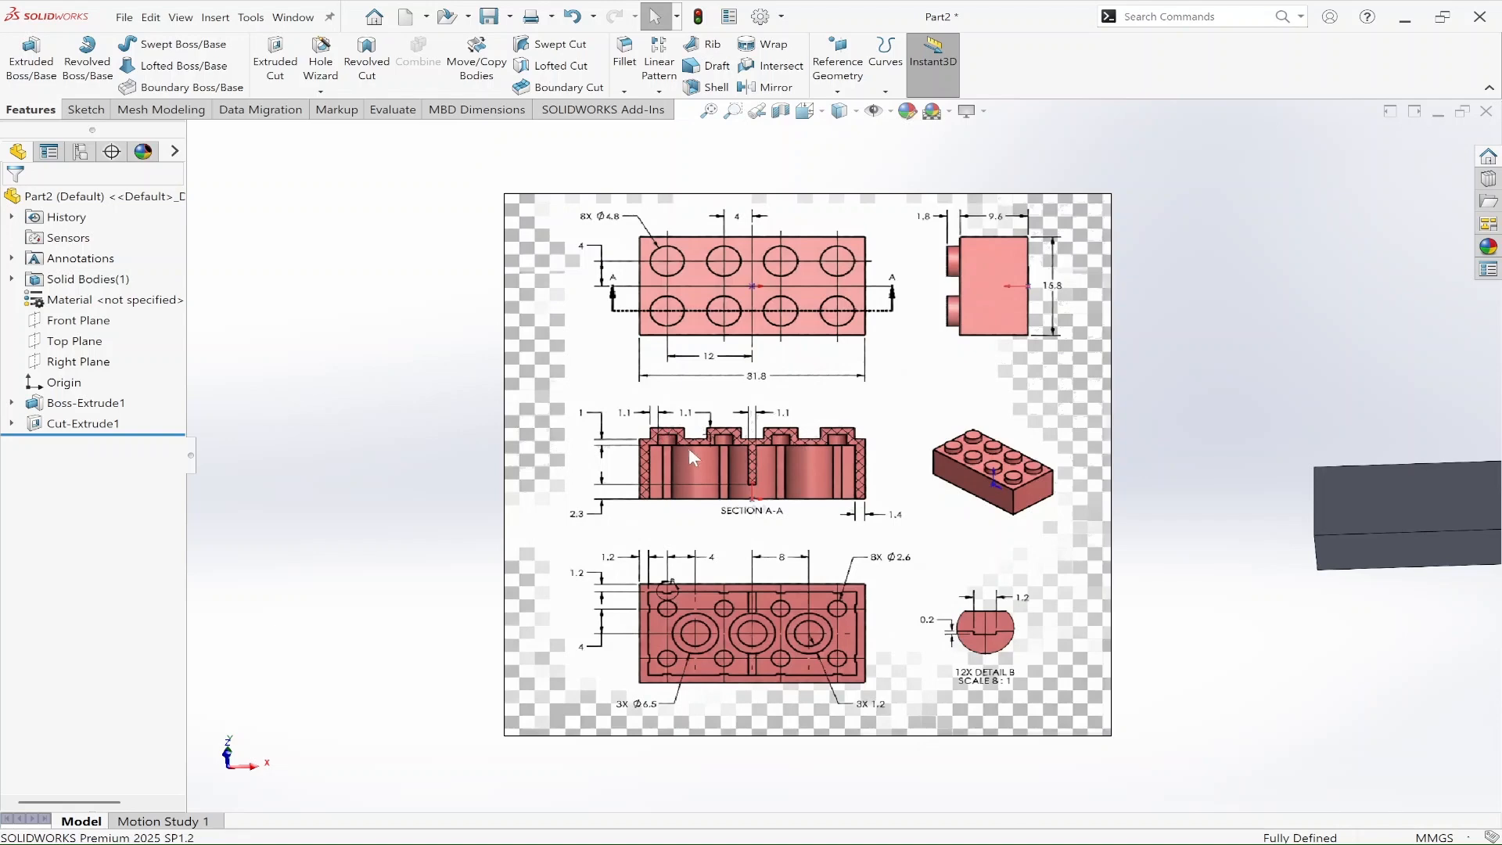
scroll(1284, 664, "up", 2)
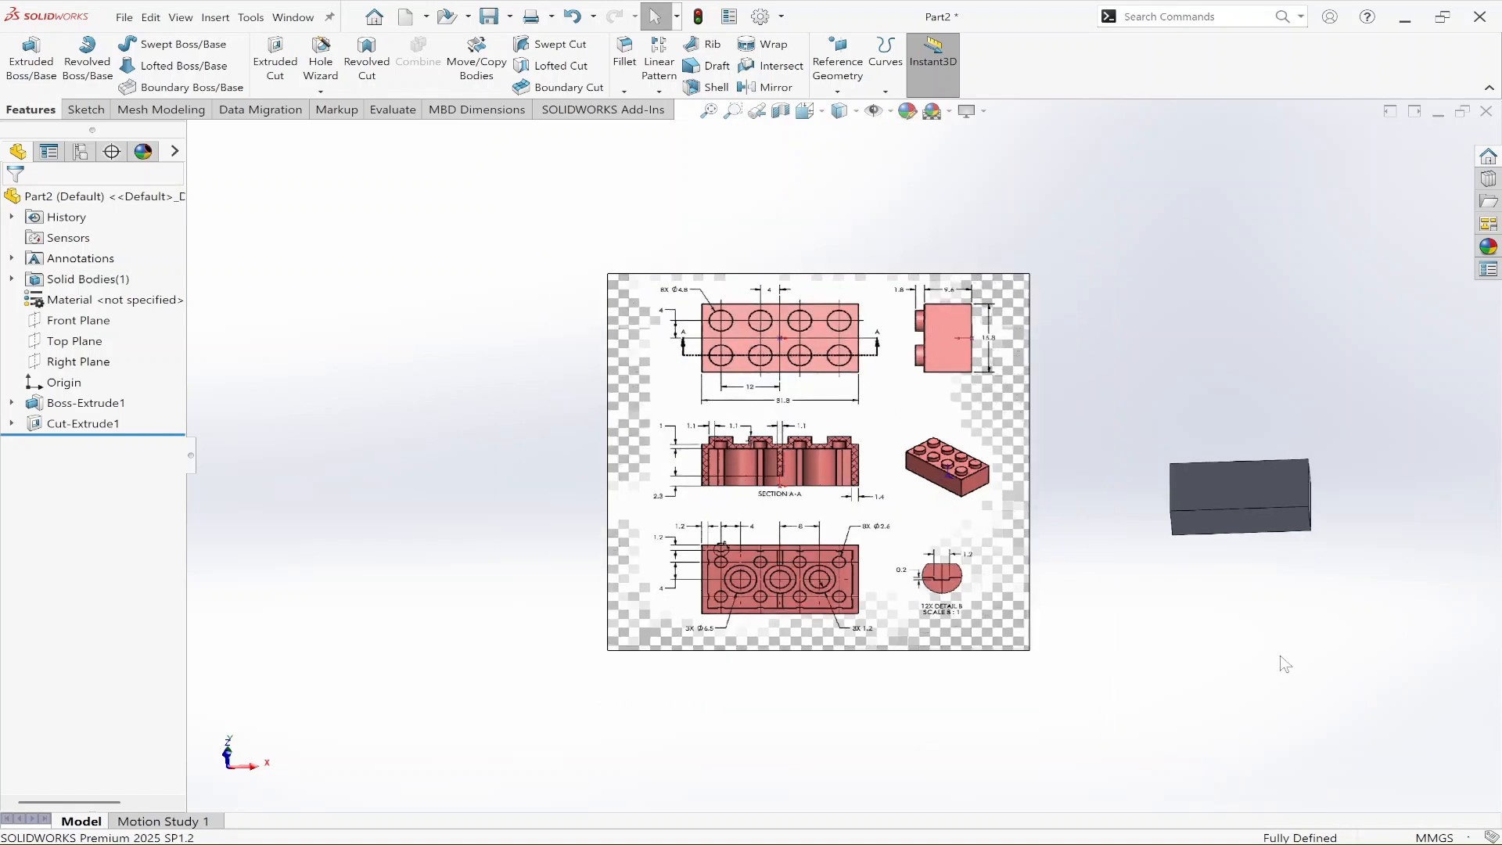
scroll(1236, 489, "down", 2)
mouse_move(1252, 610)
middle_mouse_down()
mouse_move(1288, 396)
mouse_move(1349, 440)
mouse_move(1312, 540)
mouse_move(1237, 598)
middle_mouse_up()
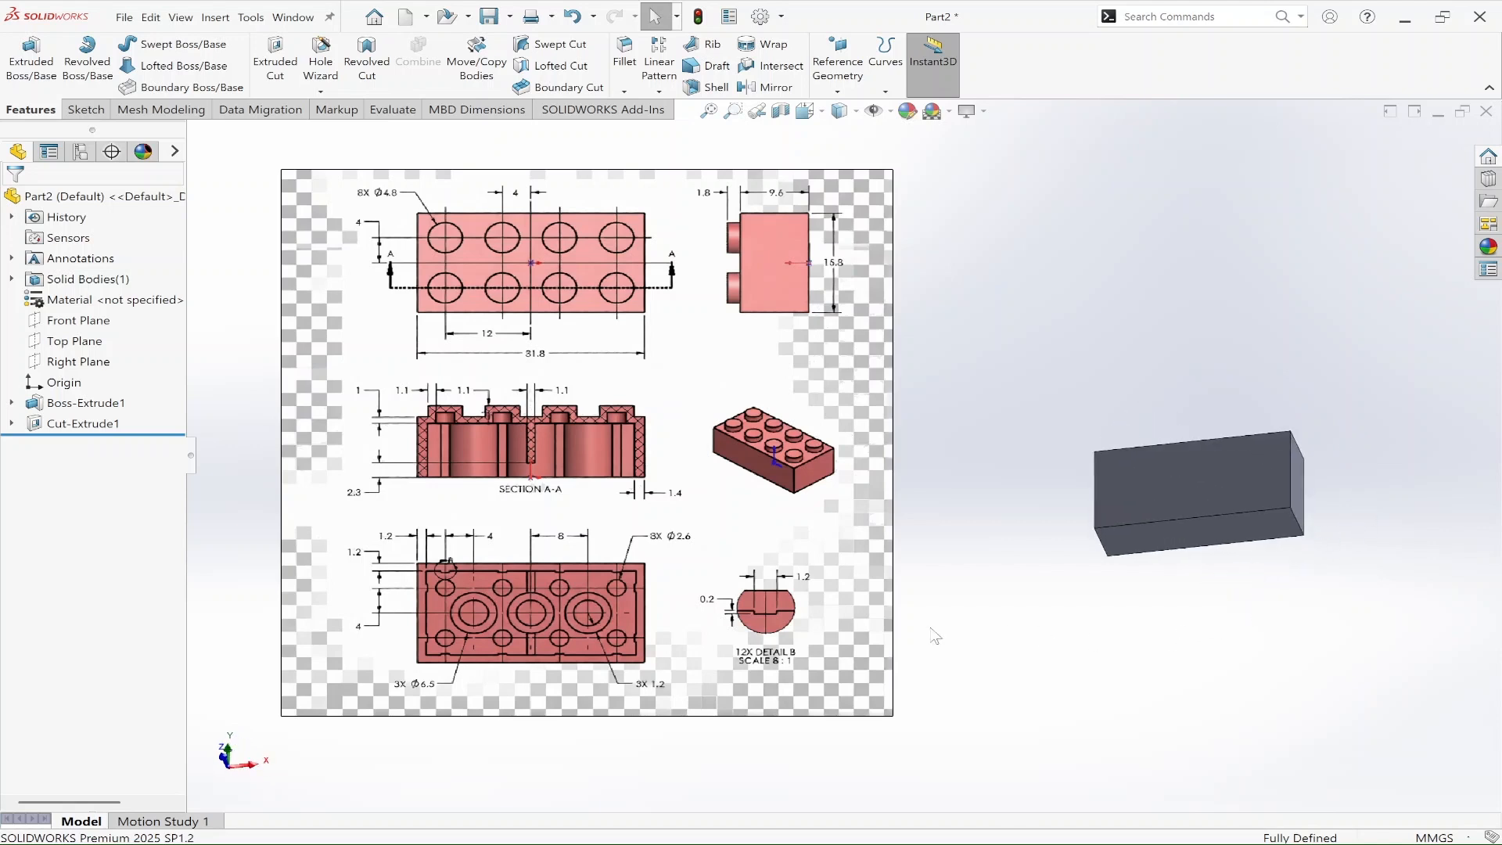
left_click(1176, 508)
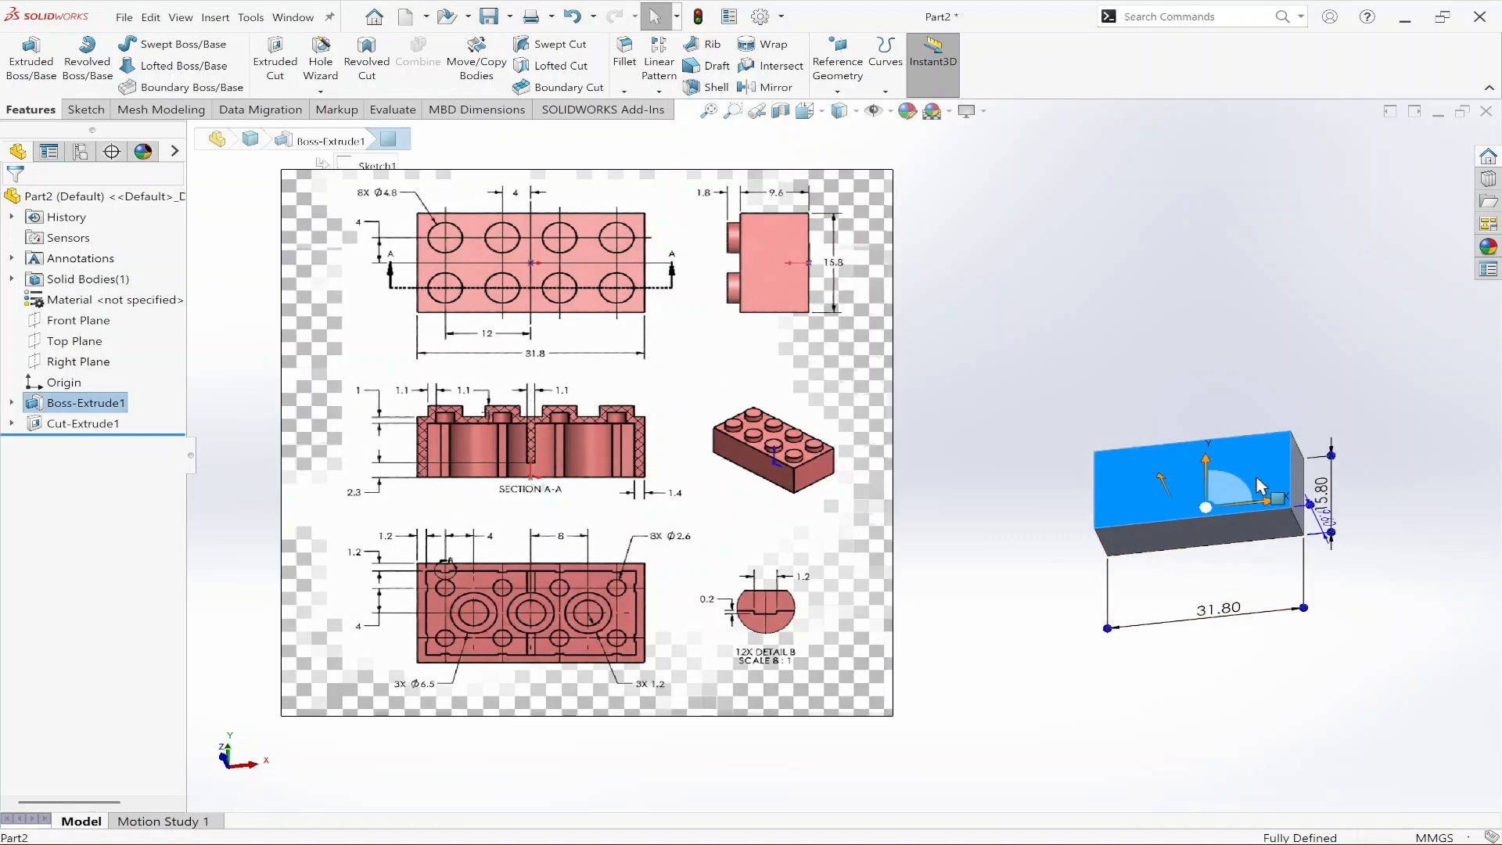
left_click(1238, 432)
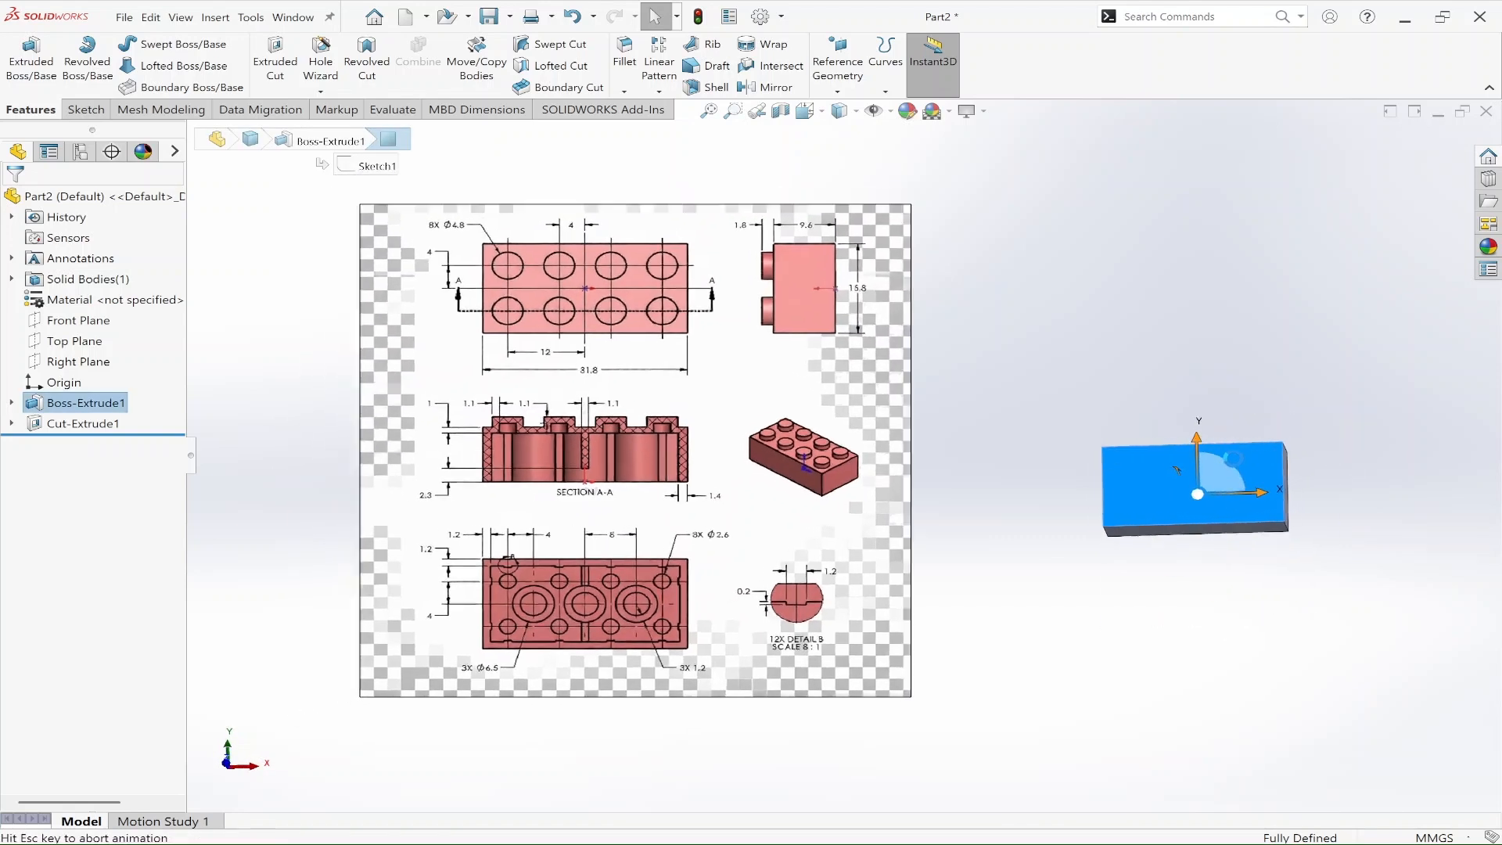
scroll(1201, 499, "down", 2)
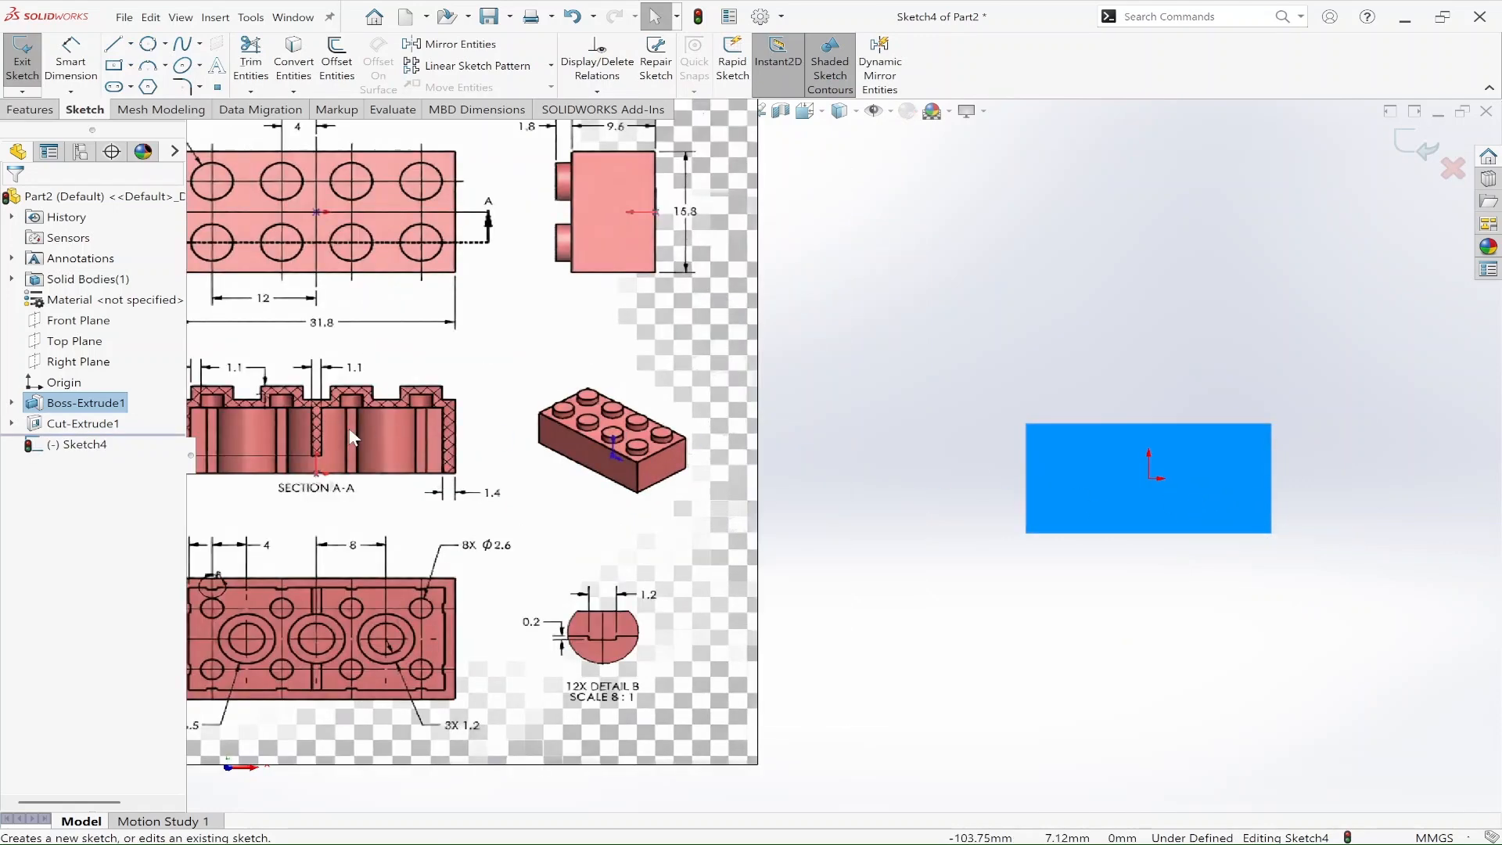
Step: Sketch a circle of about 1.9 mm radius near the upper-left corner of the block's closed face
scroll(345, 426, "up", 1)
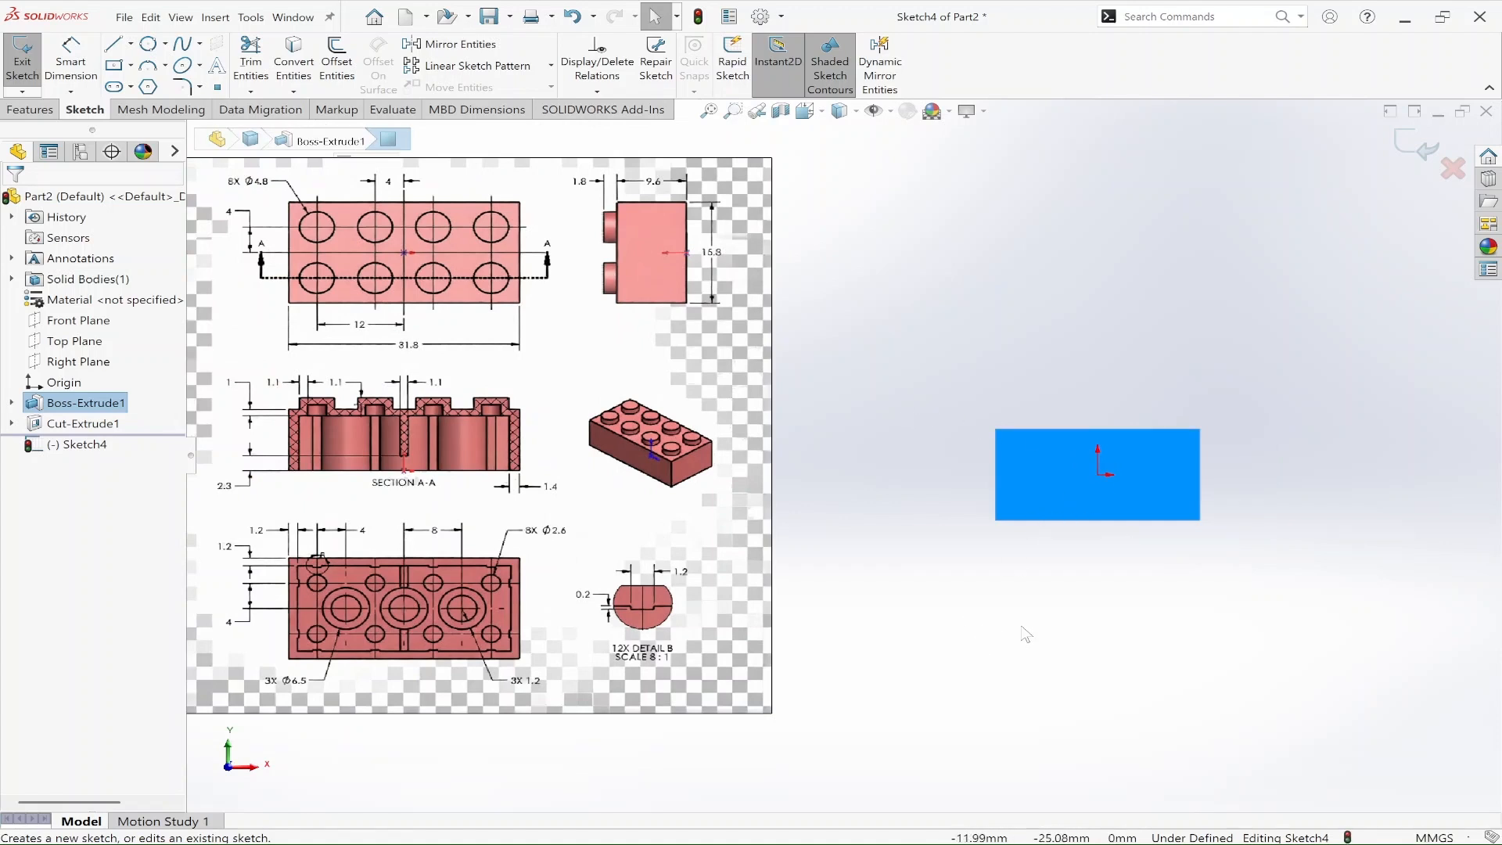
right_click_drag(1041, 628, 1164, 631)
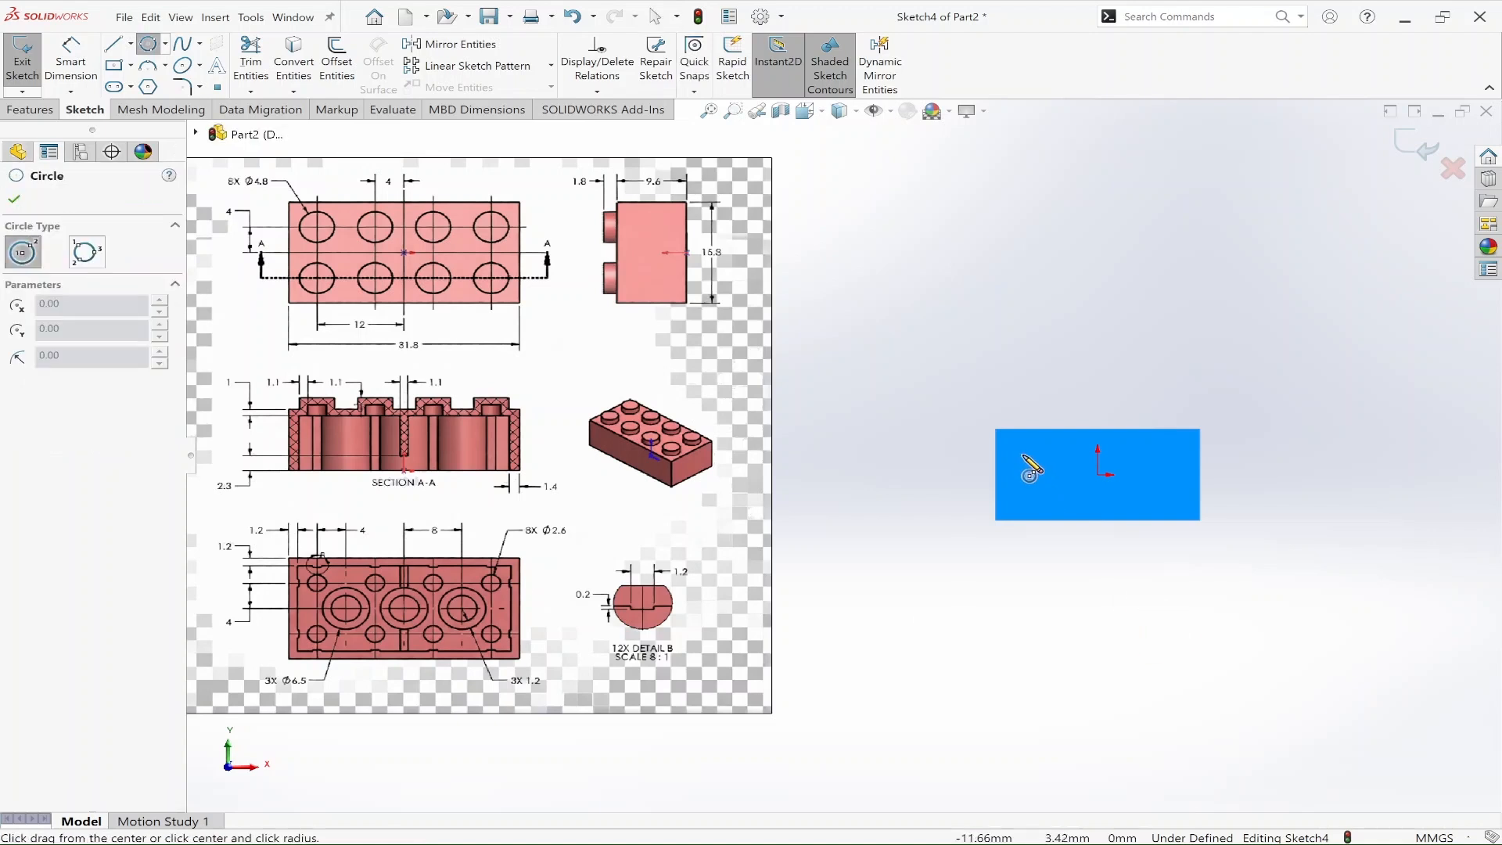
left_click(1023, 455)
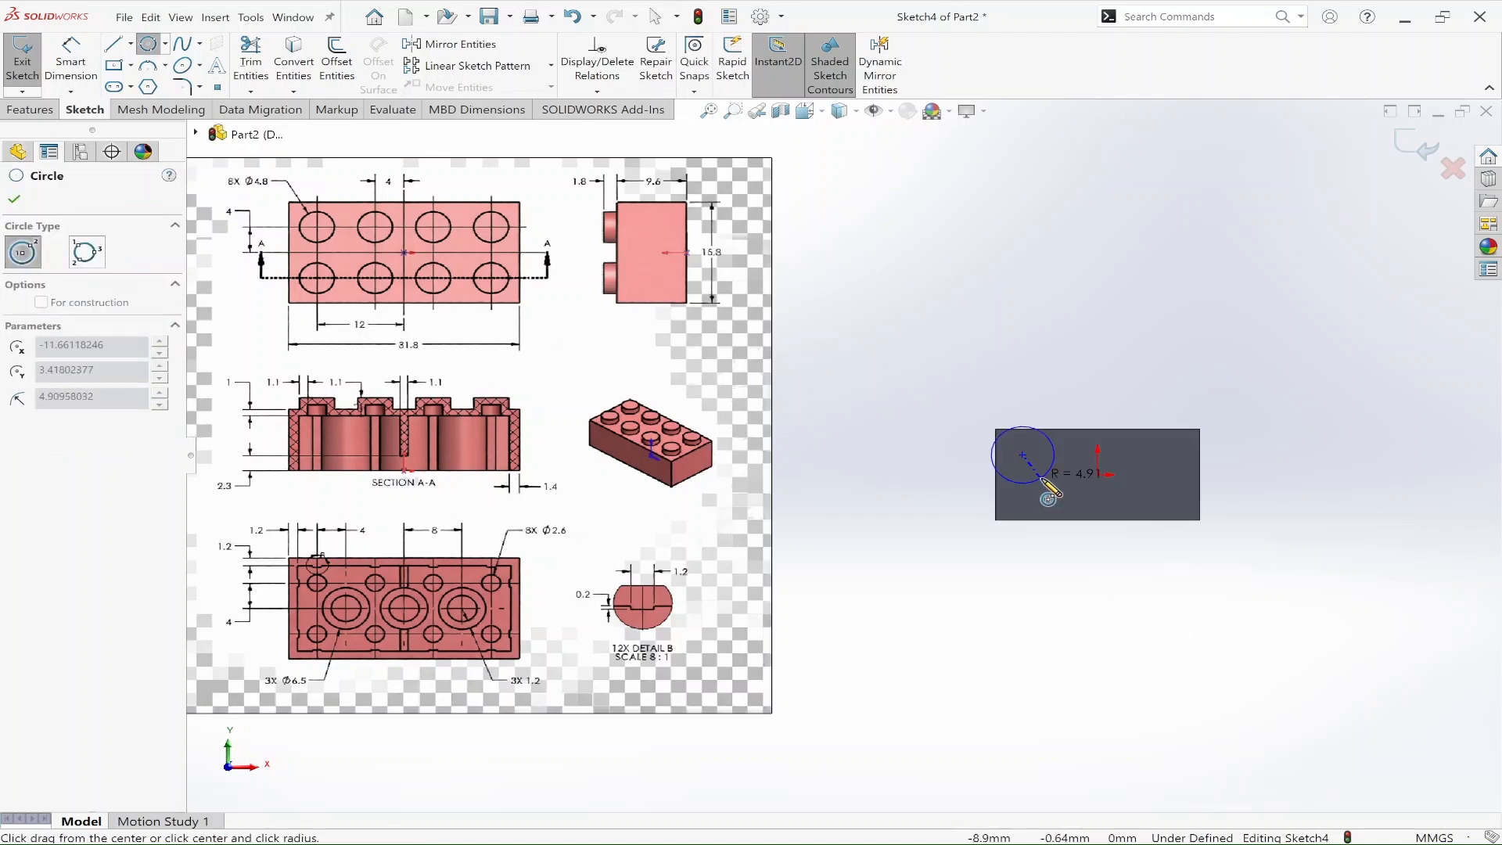
left_click(1033, 464)
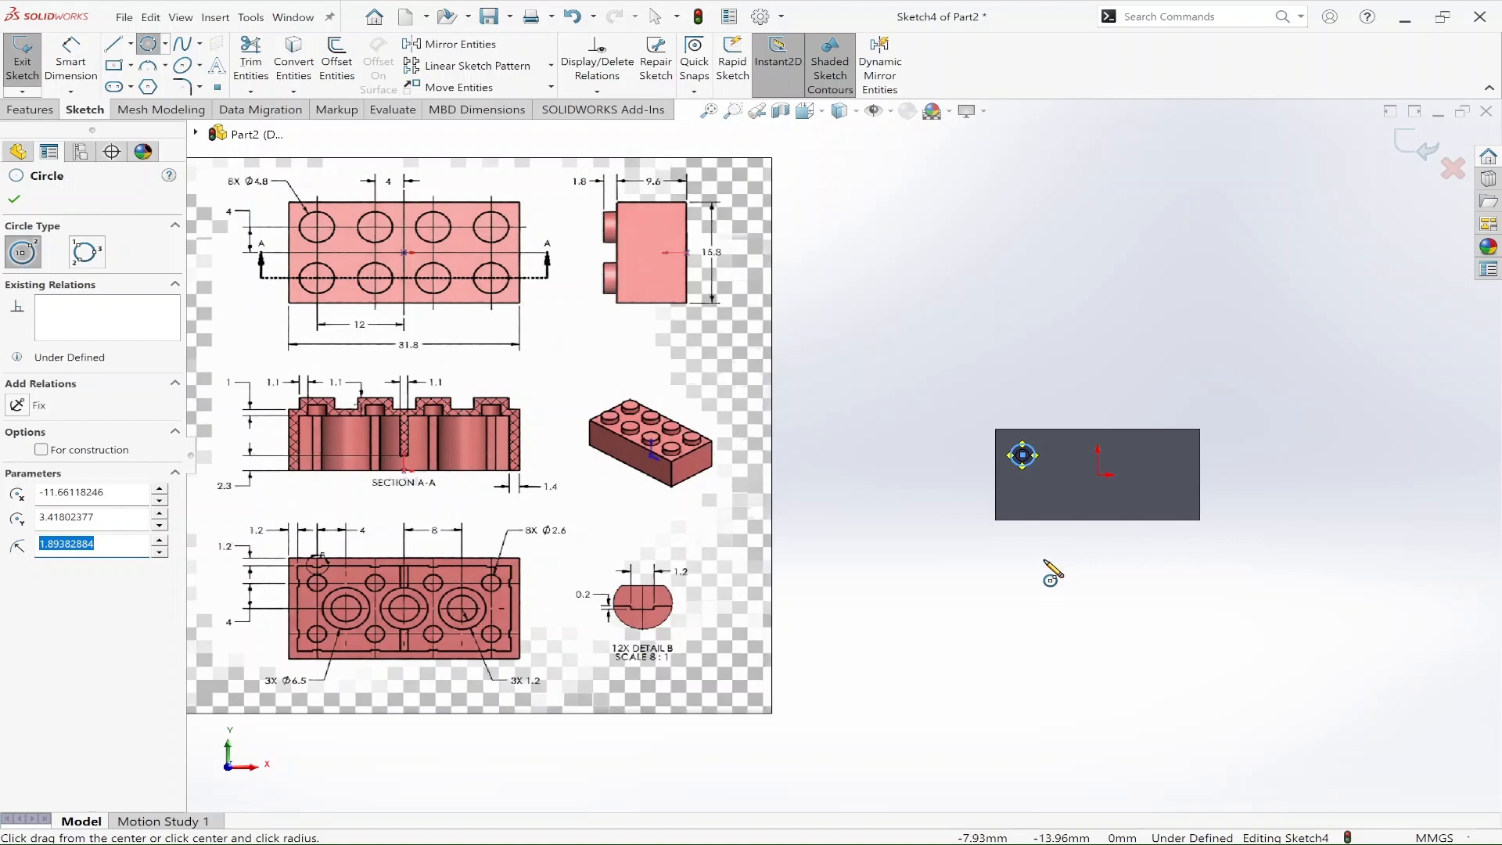
key("Escape")
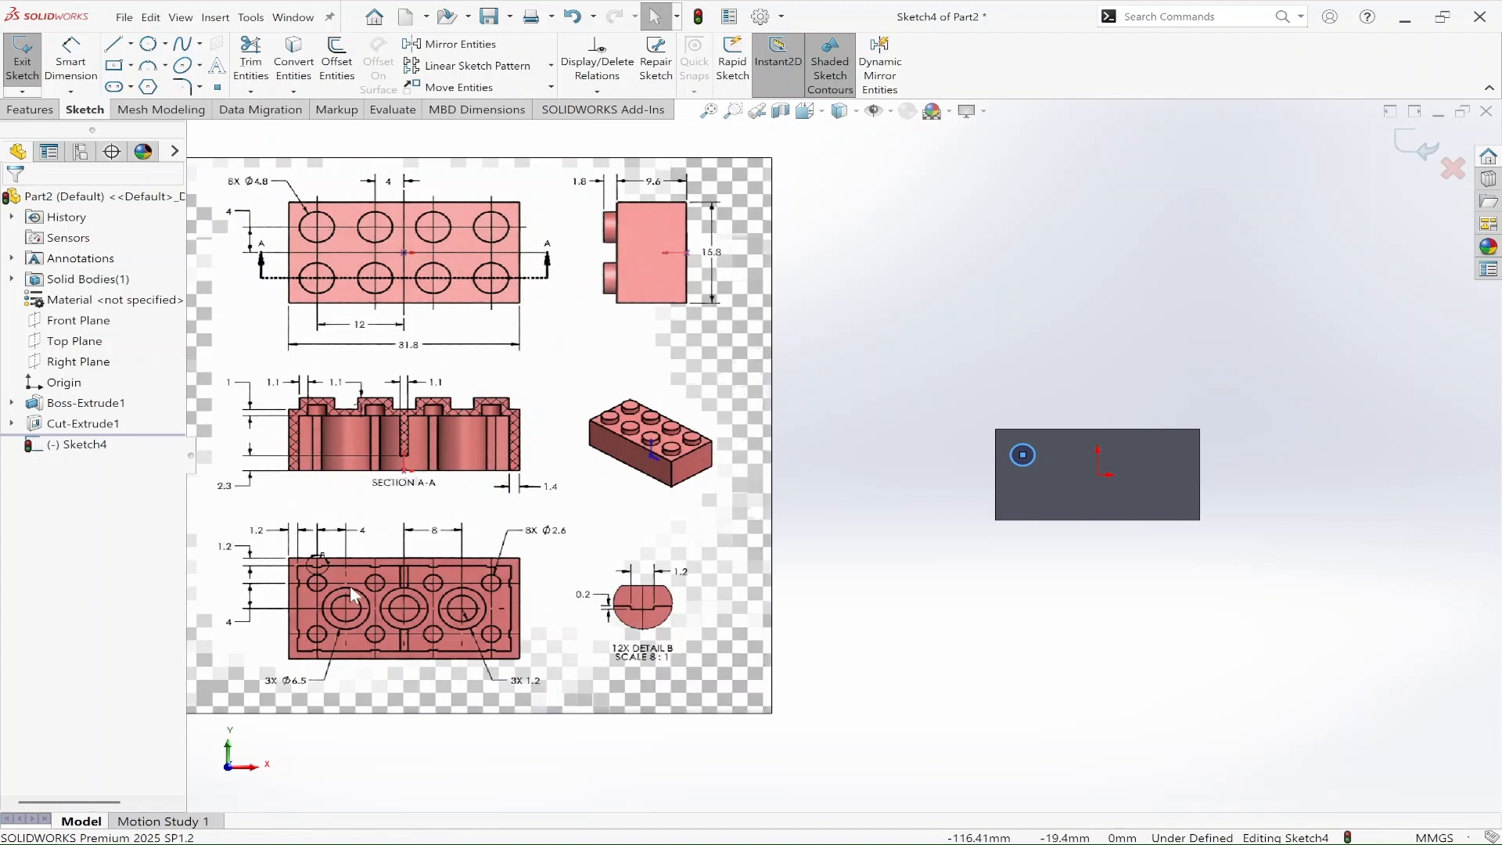
Step: Dimension the circle with a diameter of 2.6 mm
key("d")
left_click(1034, 454)
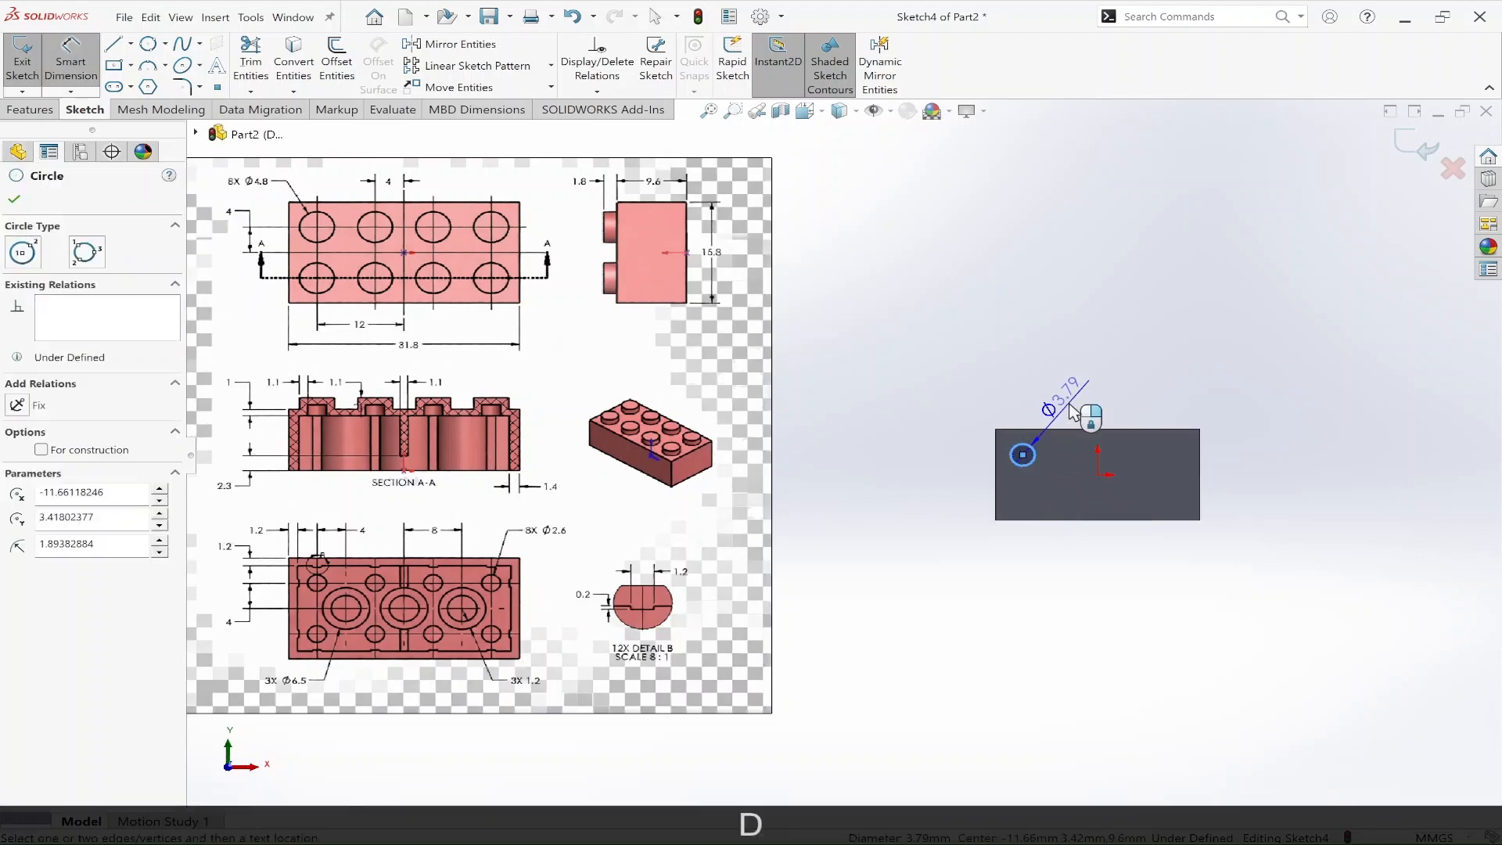
left_click(1064, 414)
type("2.6")
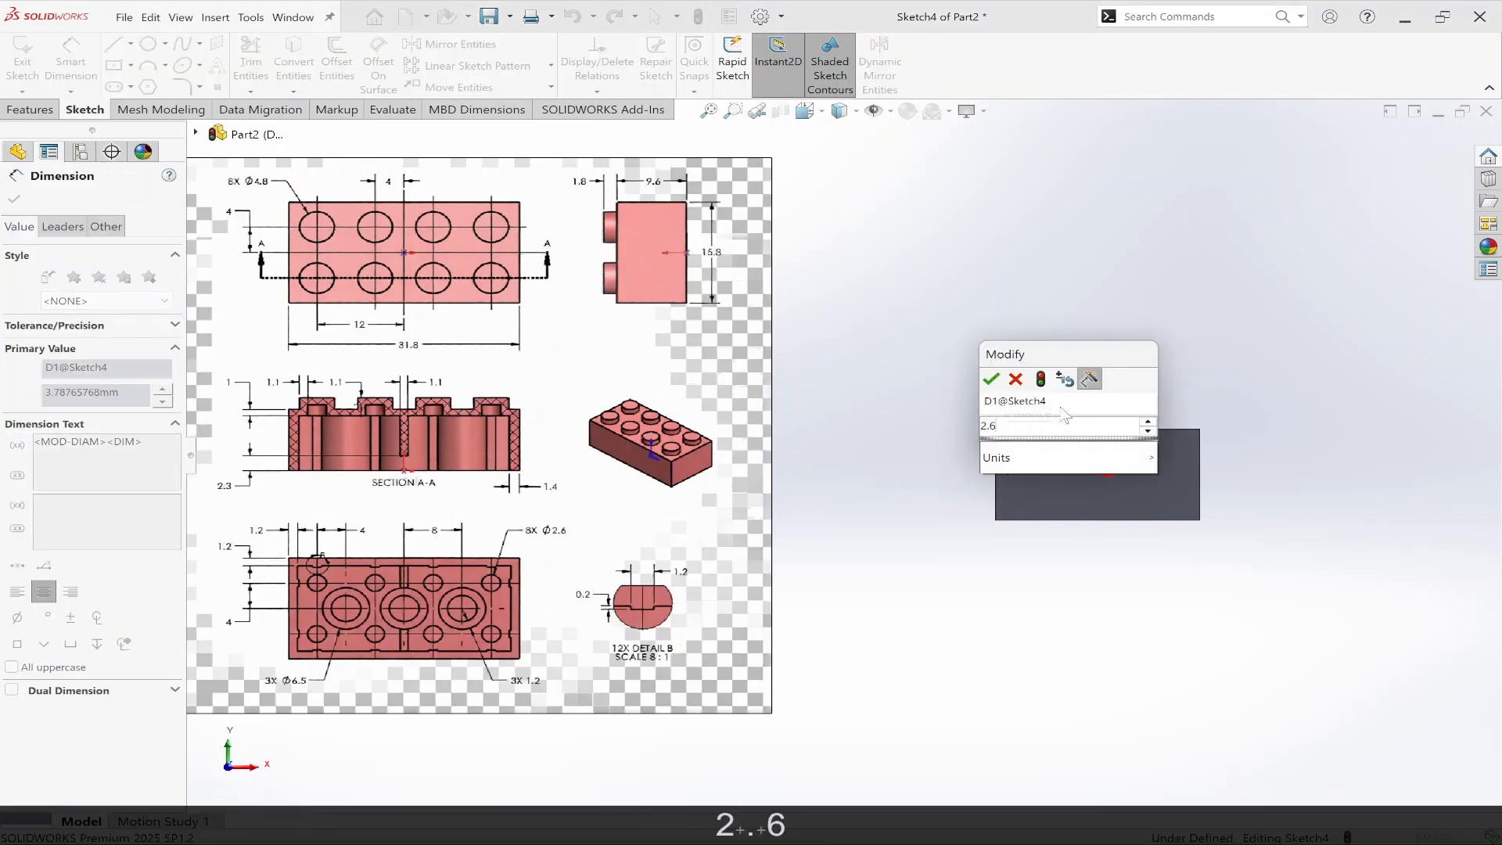
key("Return")
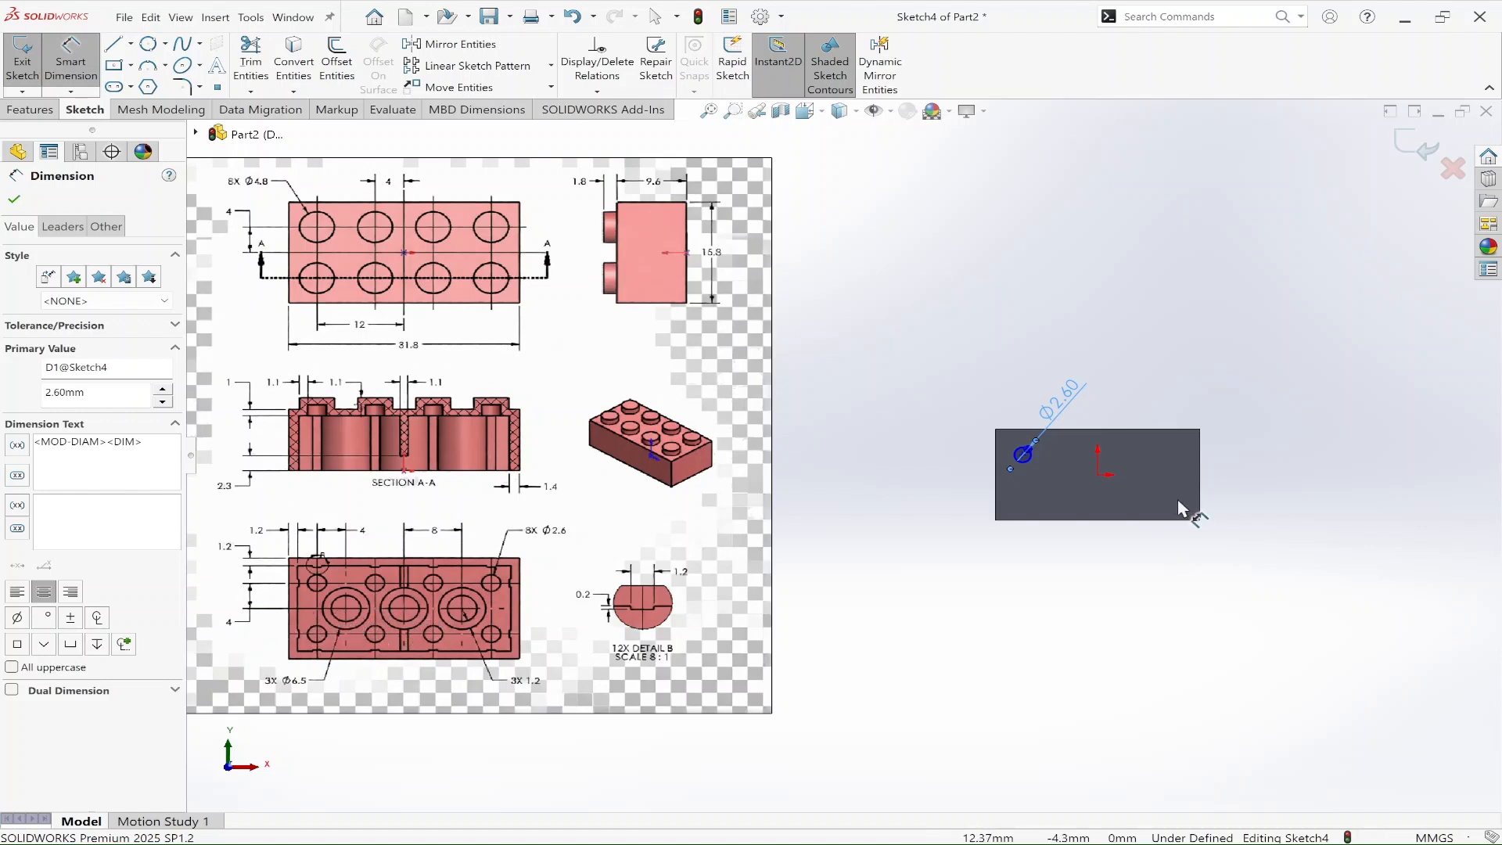
Step: Dimension the circle's centre 4 mm vertically from the origin
left_click(1101, 477)
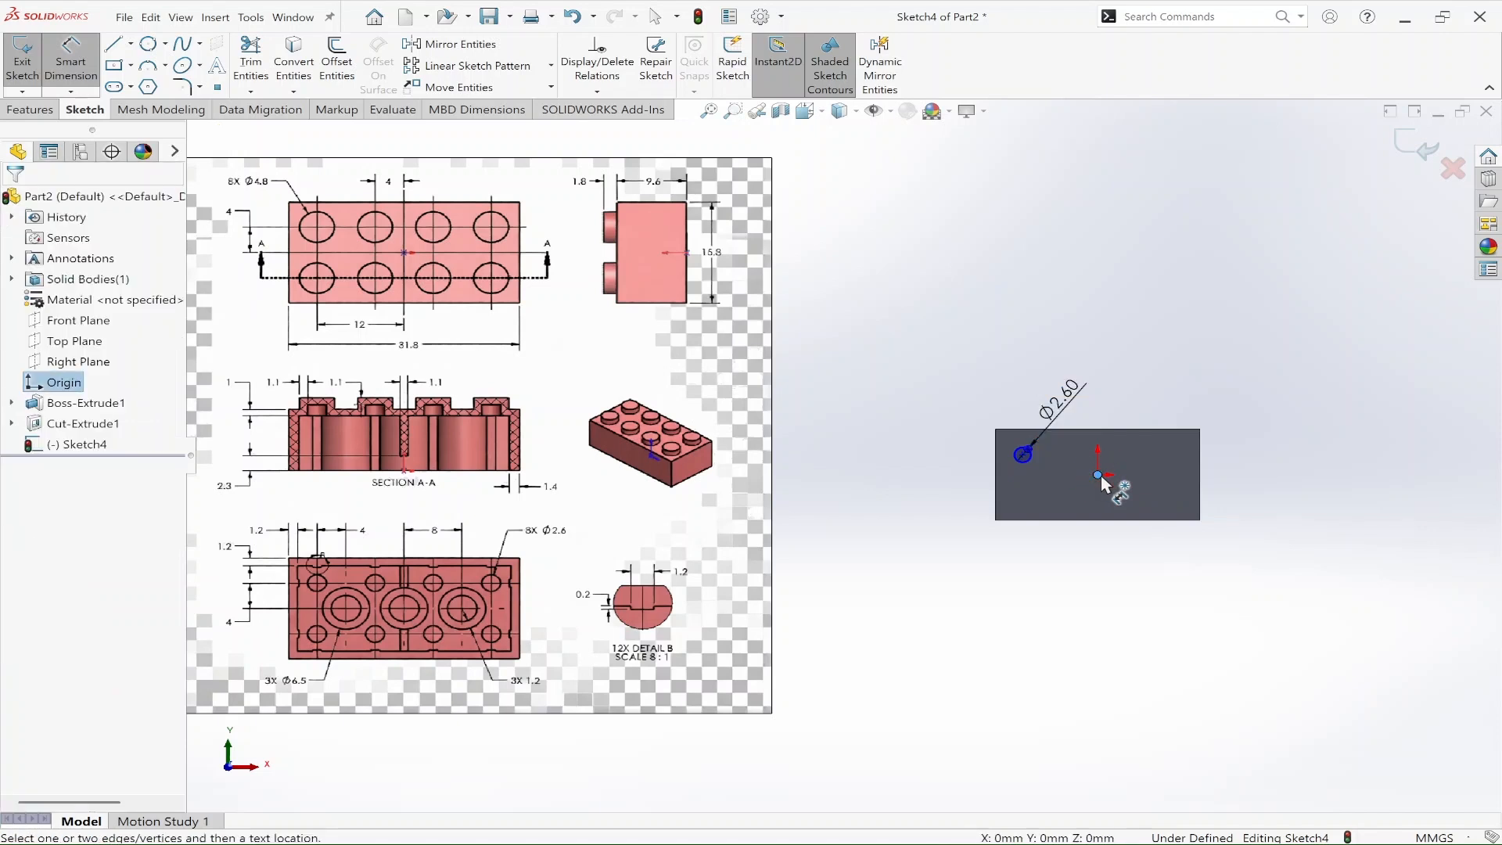
left_click(1023, 456)
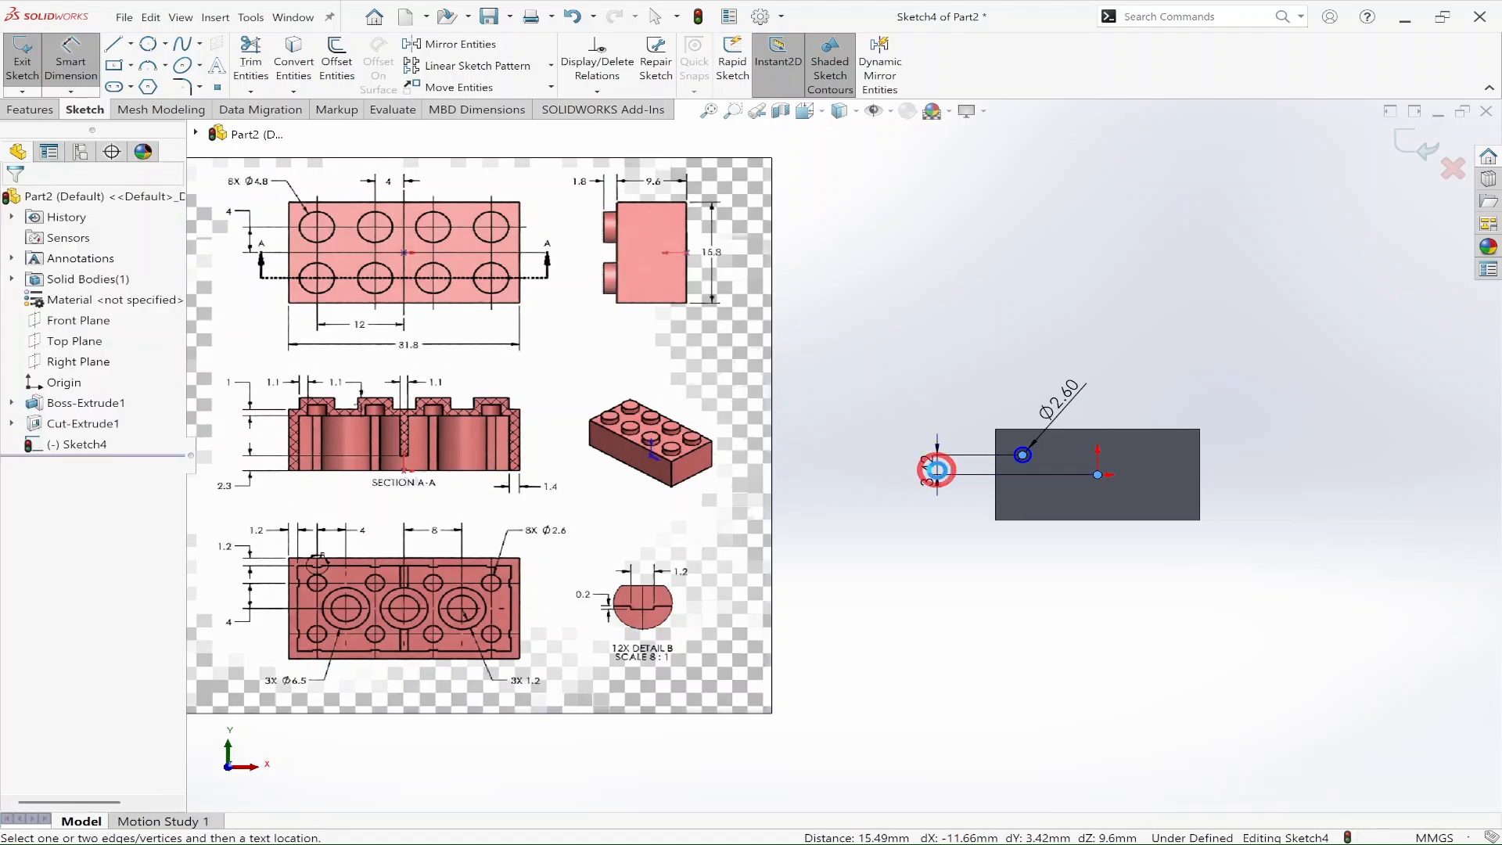
left_click(939, 479)
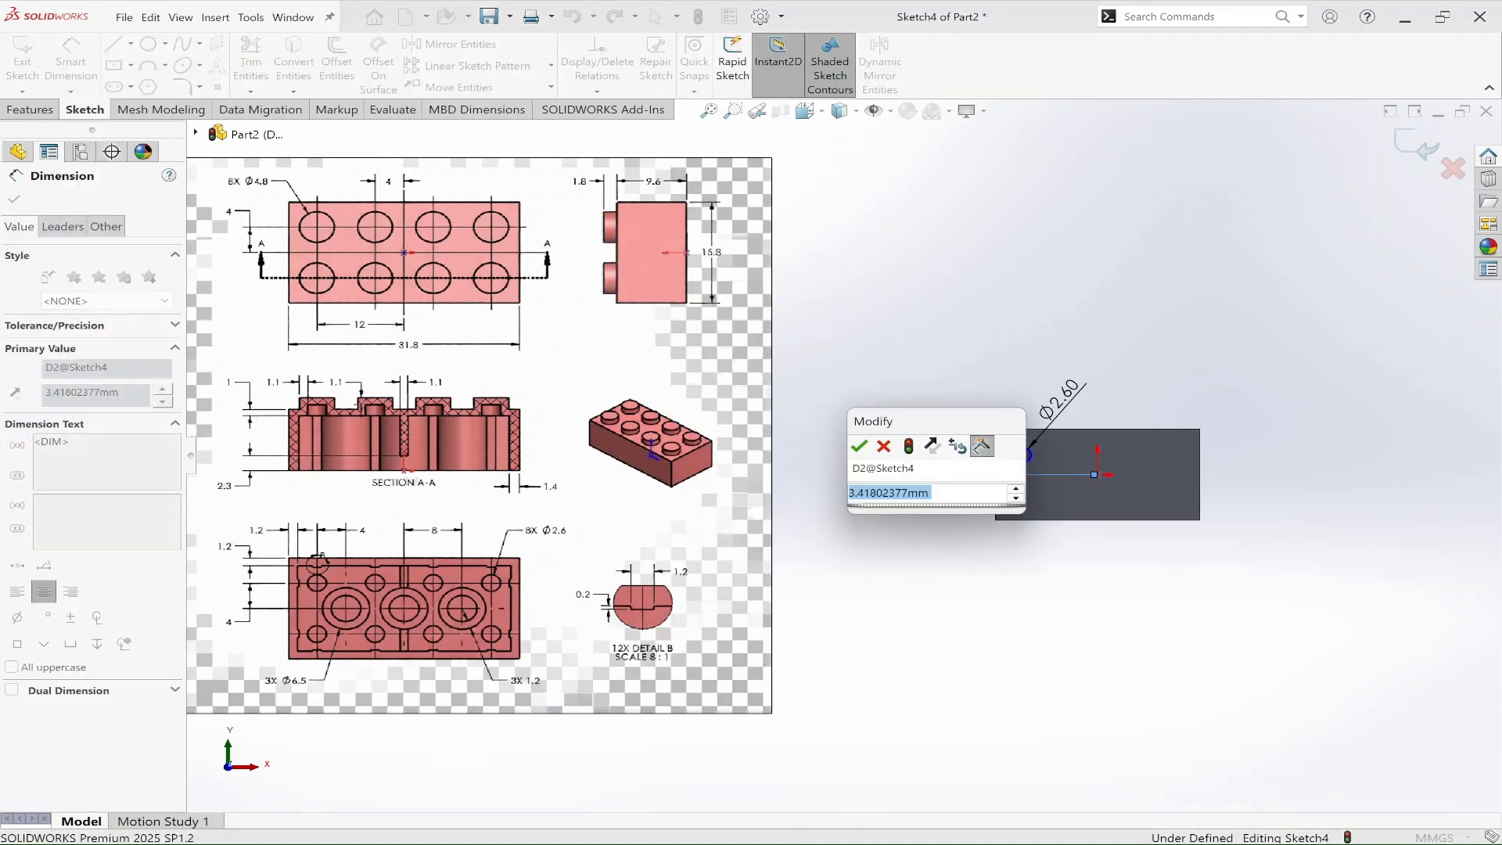
type("4")
key("Return")
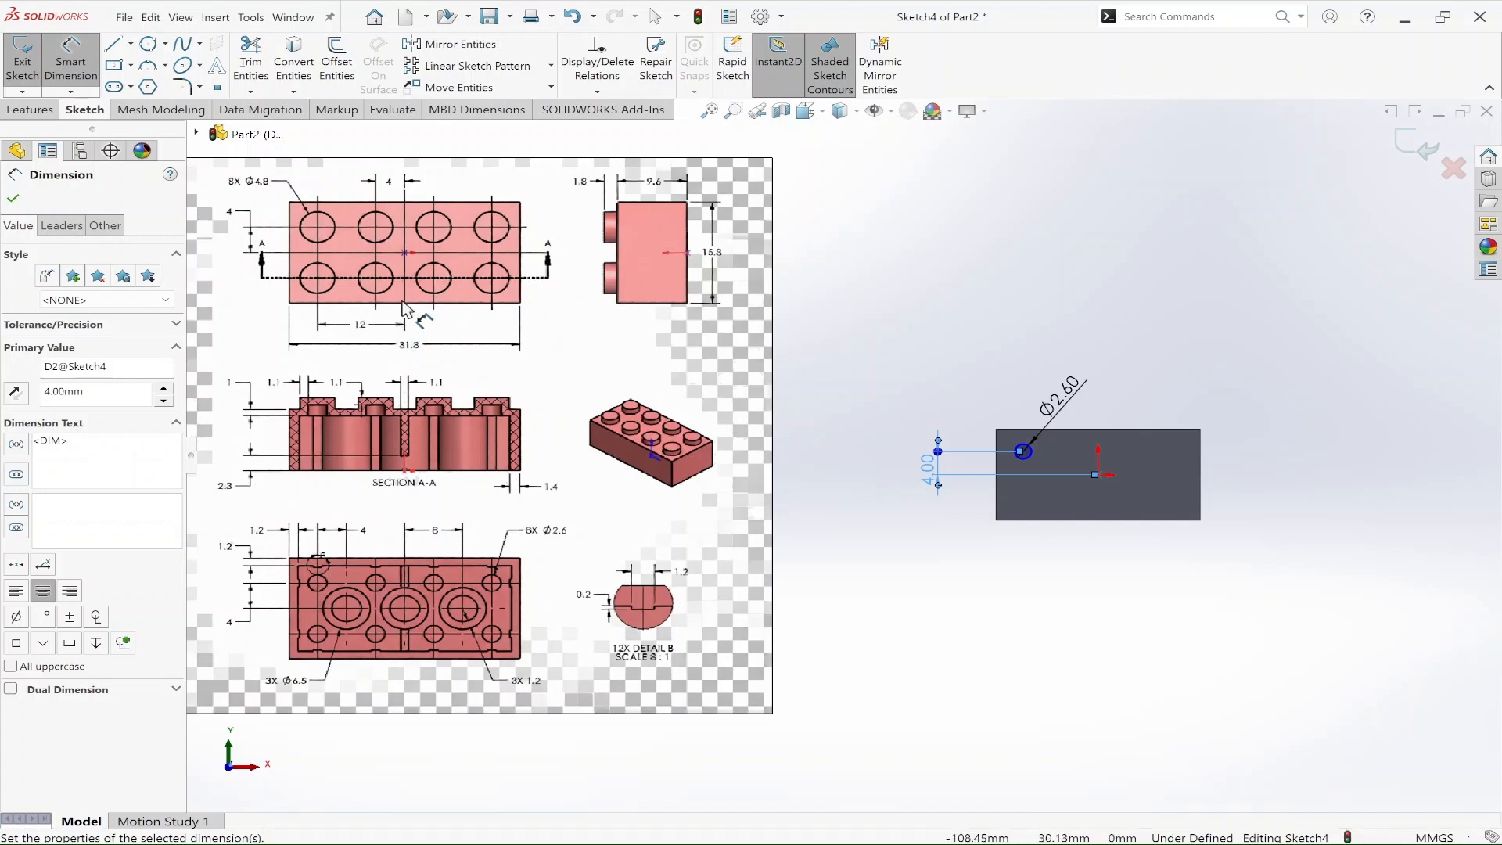
Step: Dimension the circle's centre 12 mm horizontally from the origin
left_click(1097, 474)
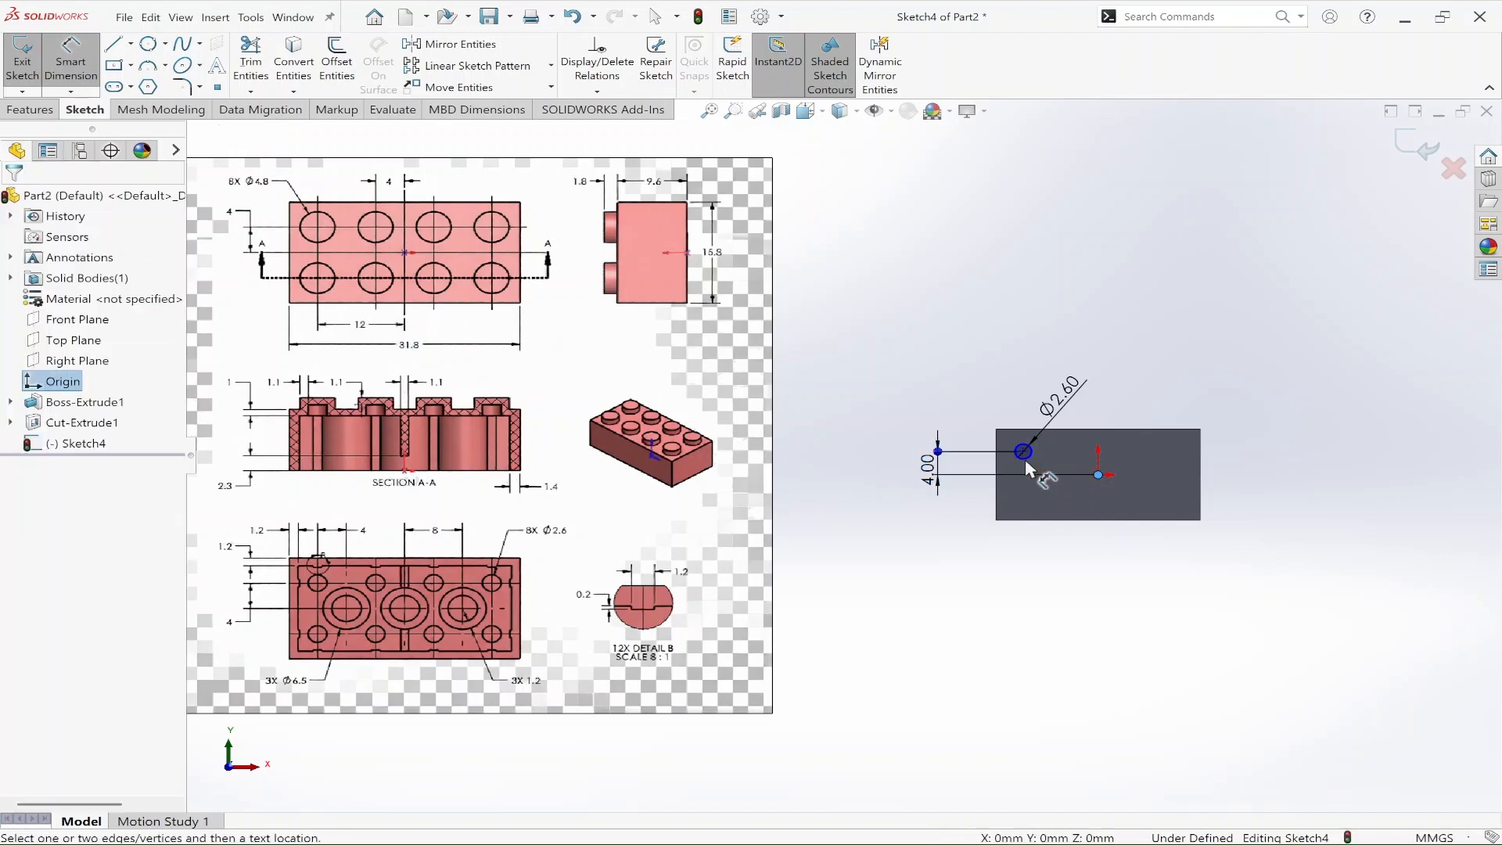
left_click(1022, 454)
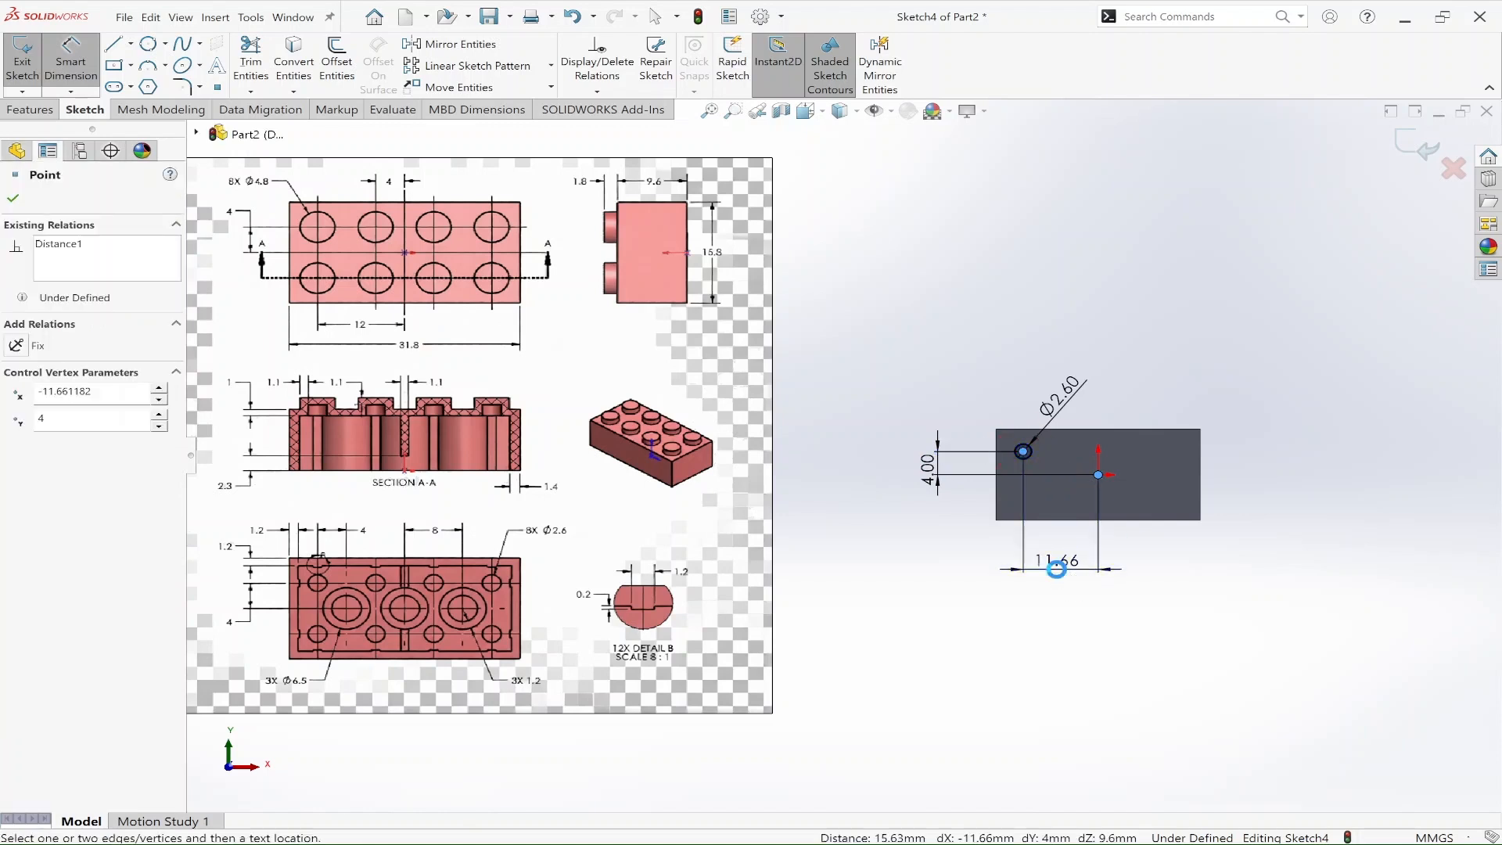
left_click(1064, 596)
type("12")
key("Return")
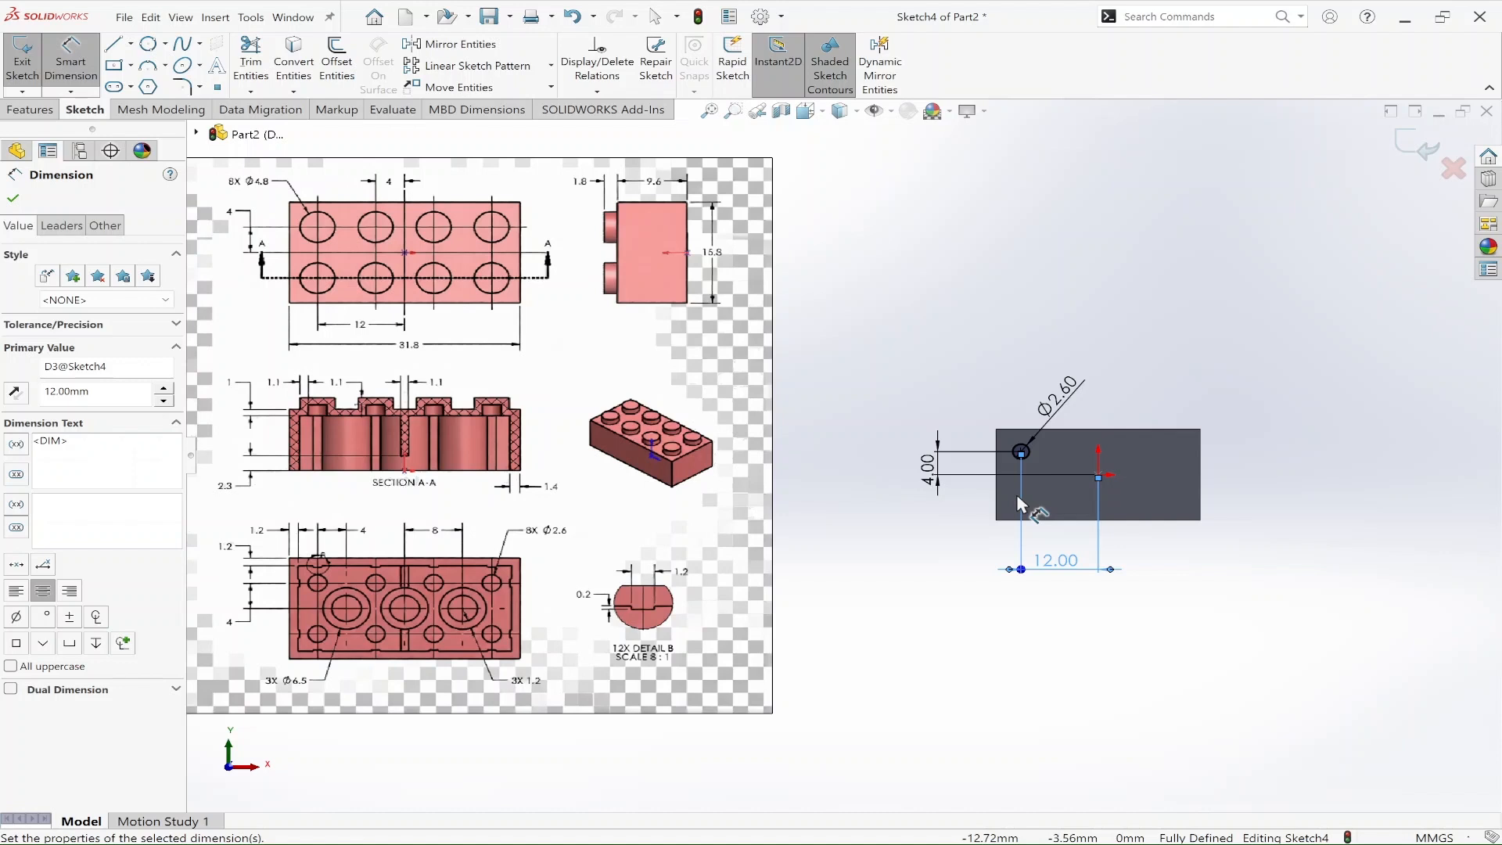
Step: Set up a linear sketch pattern of the circle along the face's long upper edge and short left edge
left_click(516, 69)
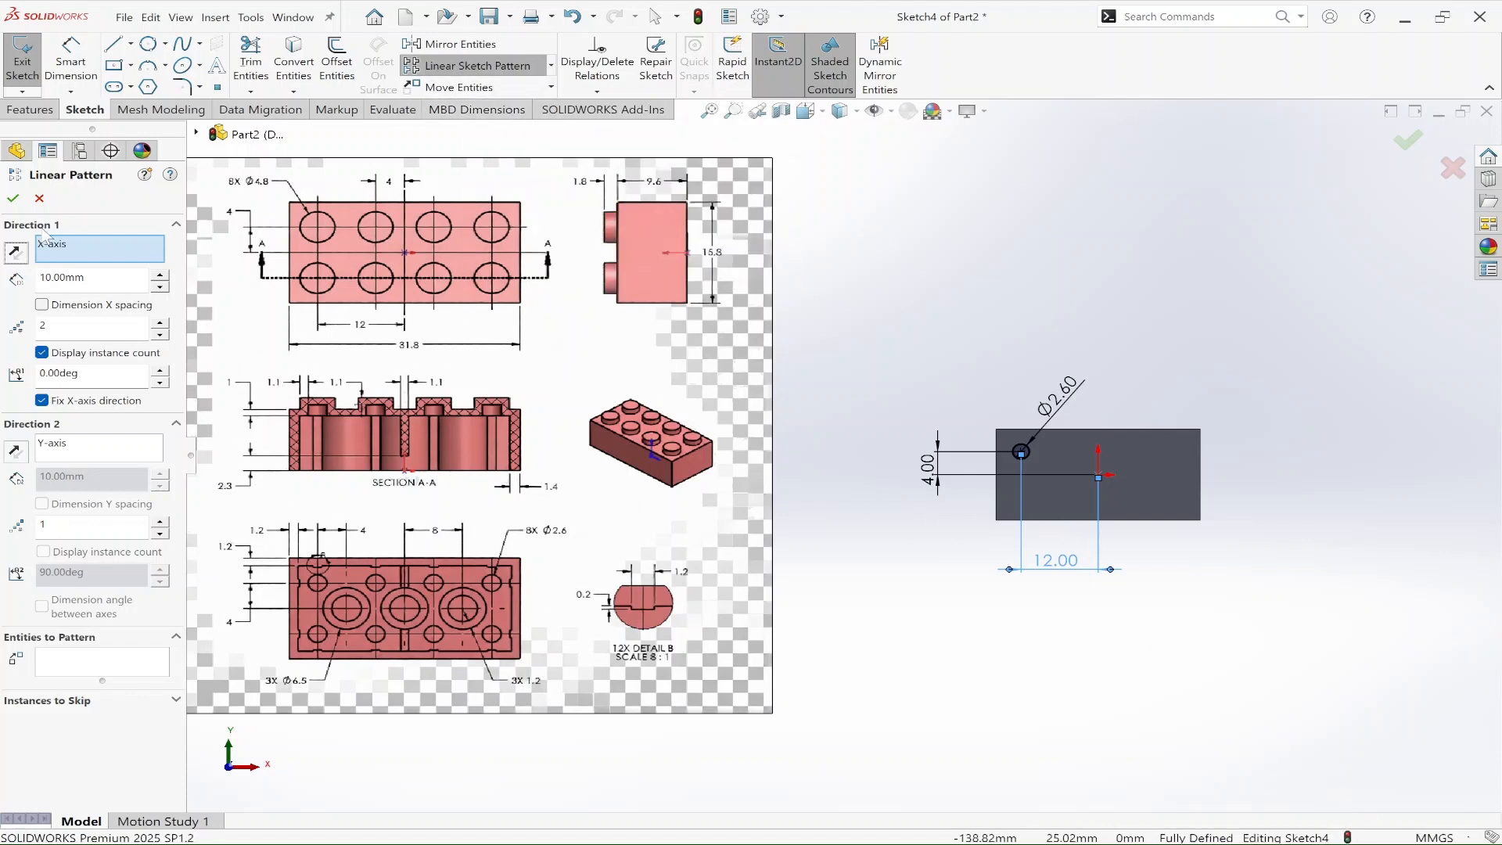
left_click(1091, 429)
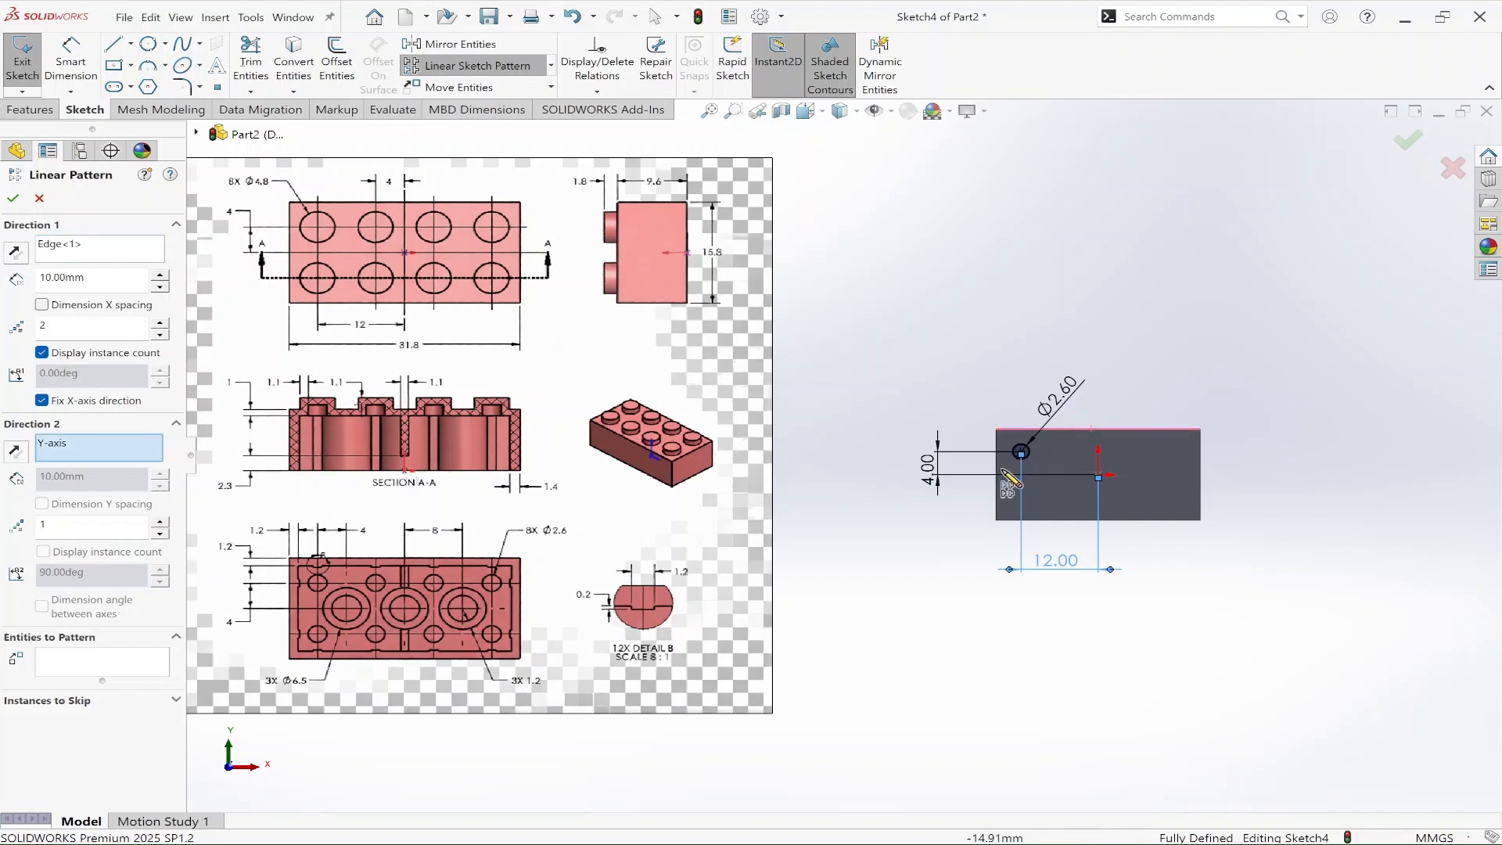
left_click(998, 467)
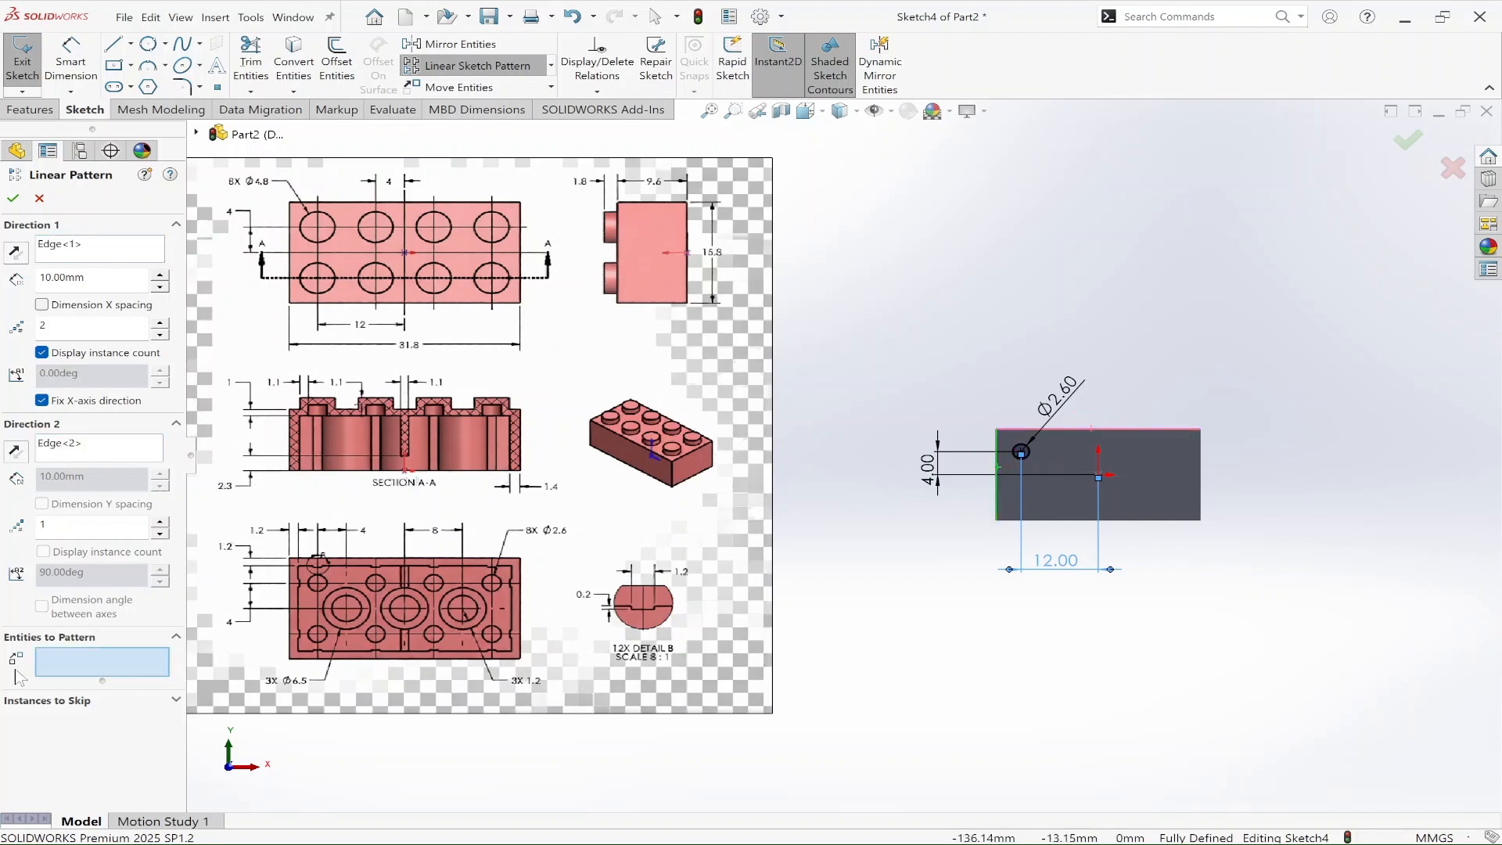
left_click(1024, 452)
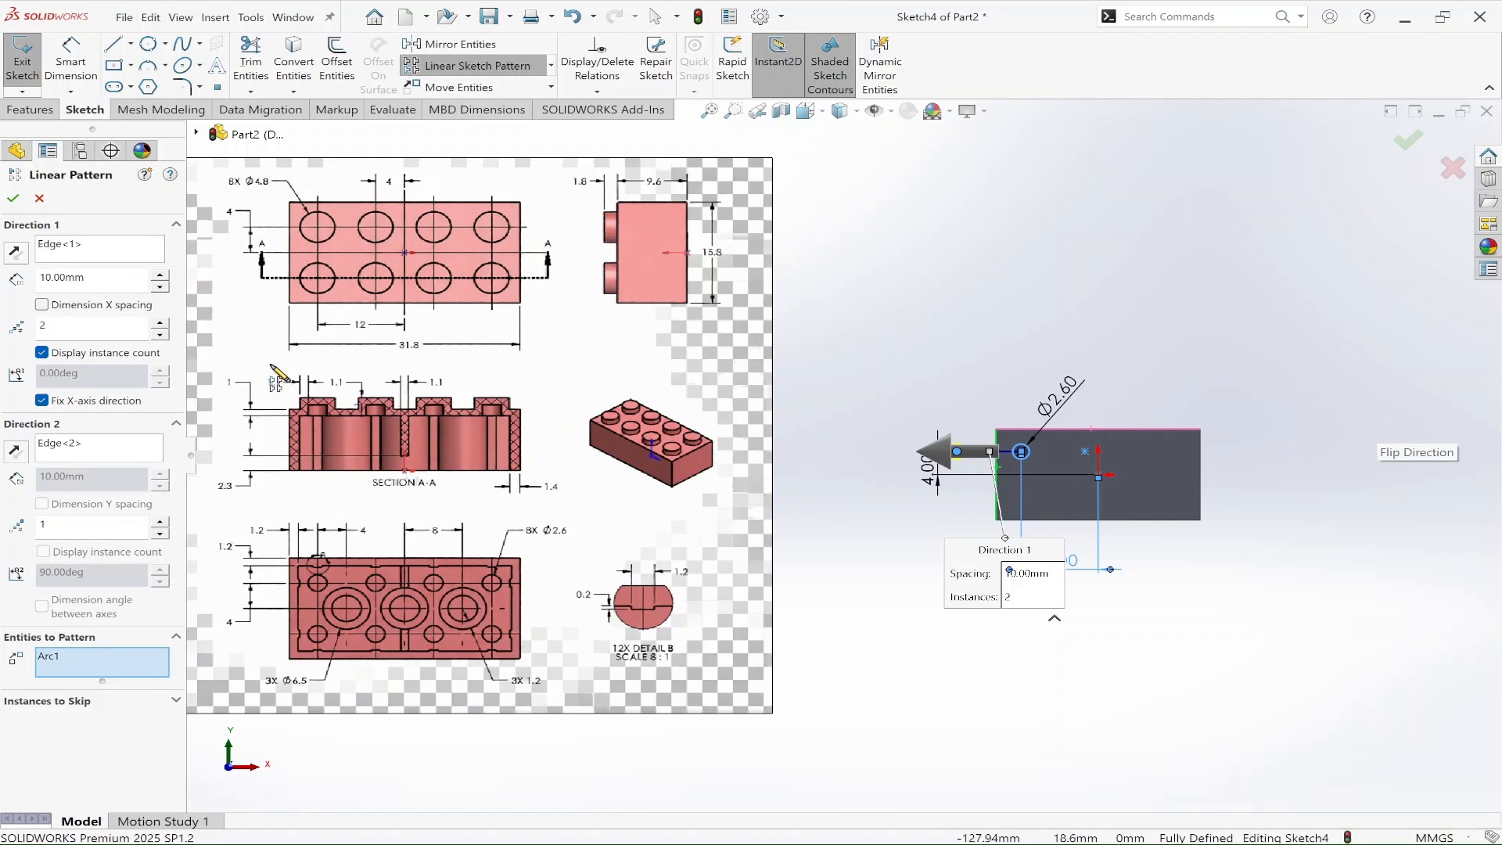
Step: Set 4 instances along the long edge and 2 along the short edge, reversing the first direction onto the block
left_click(160, 323)
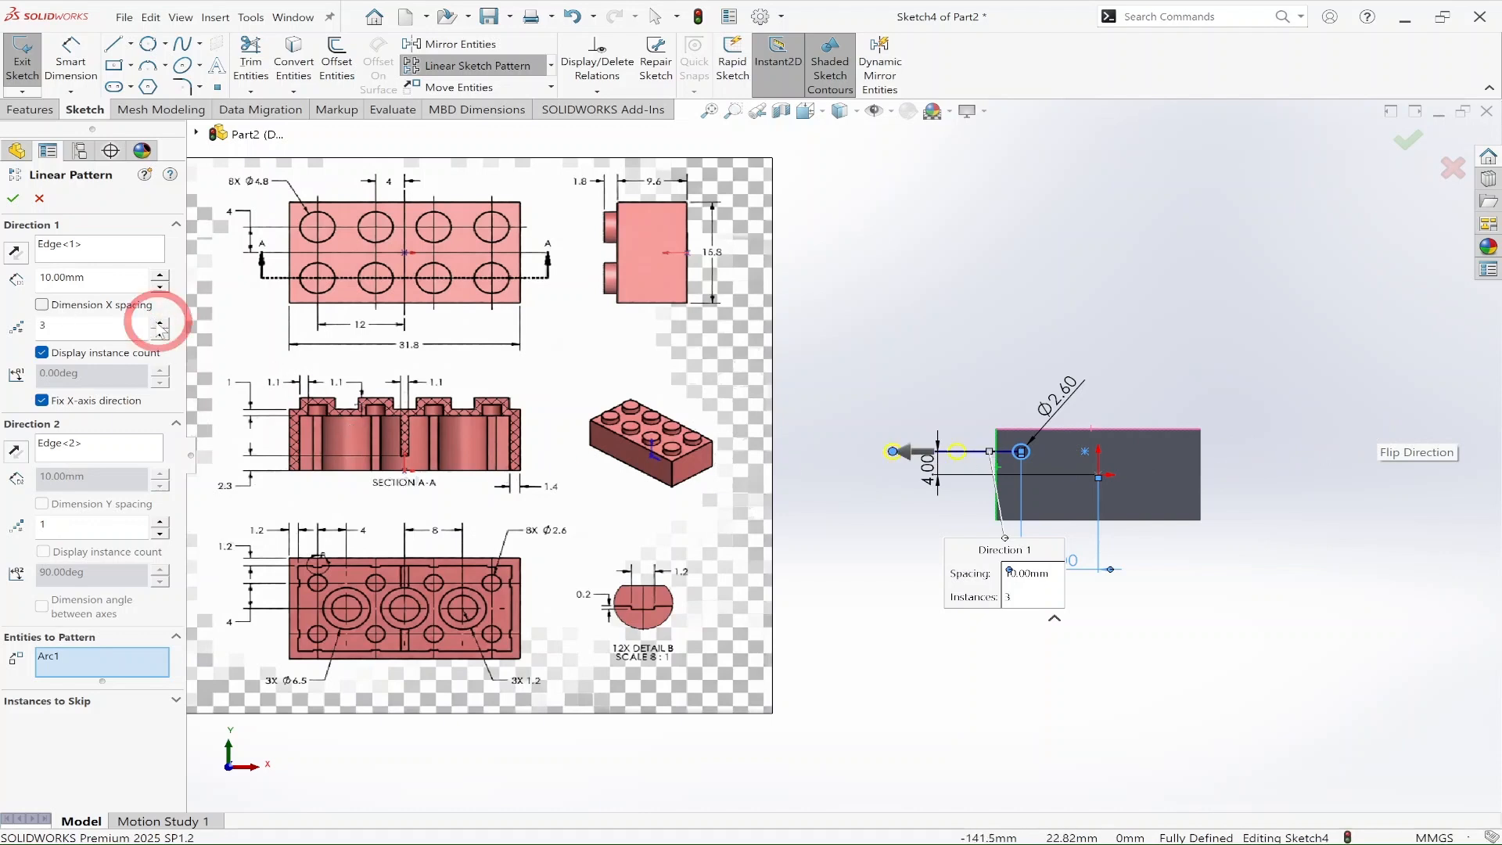
left_click(161, 323)
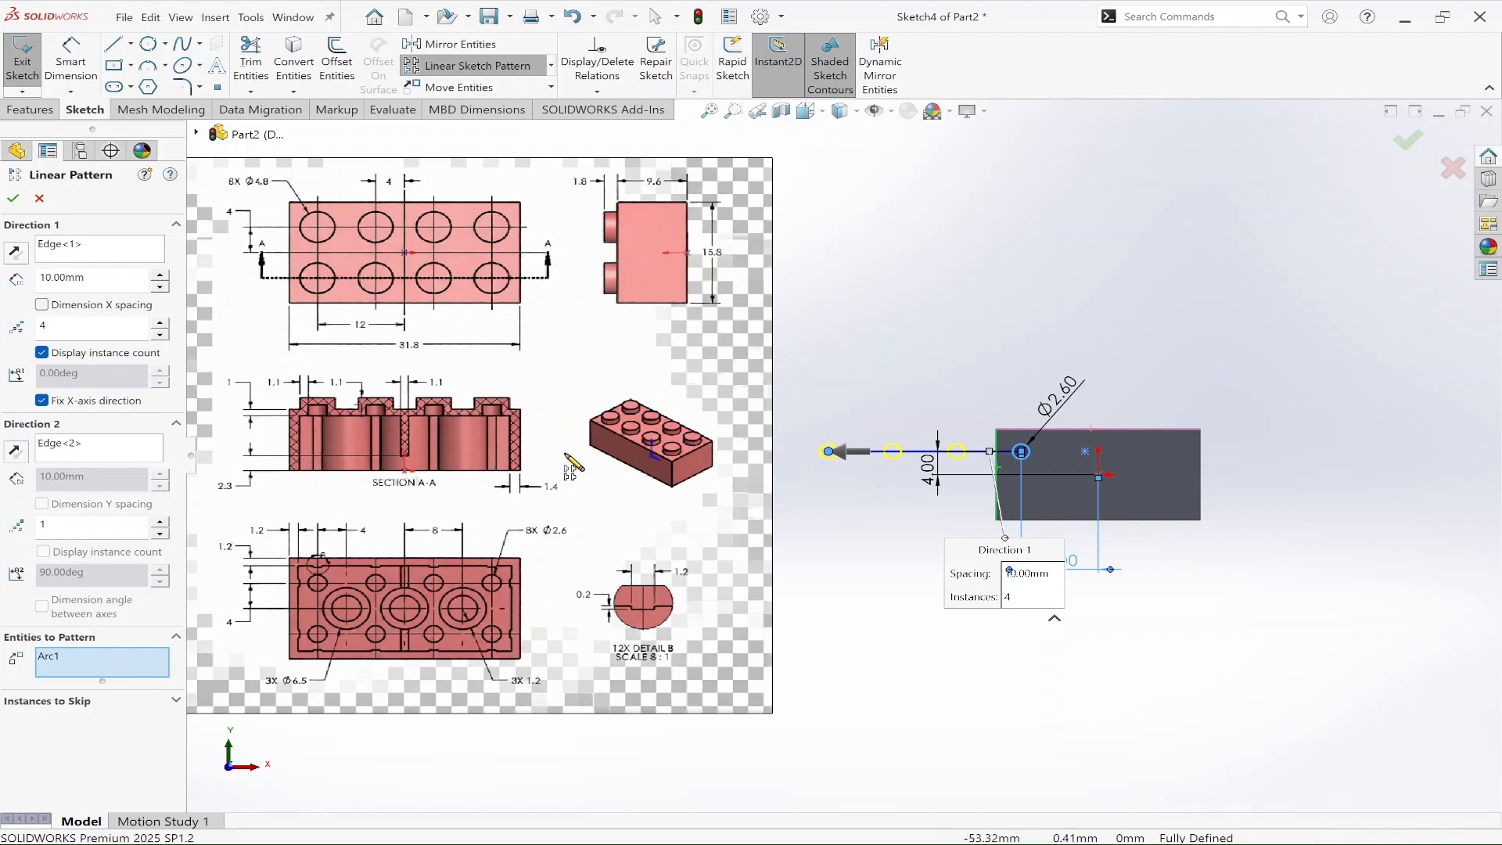
left_click(161, 521)
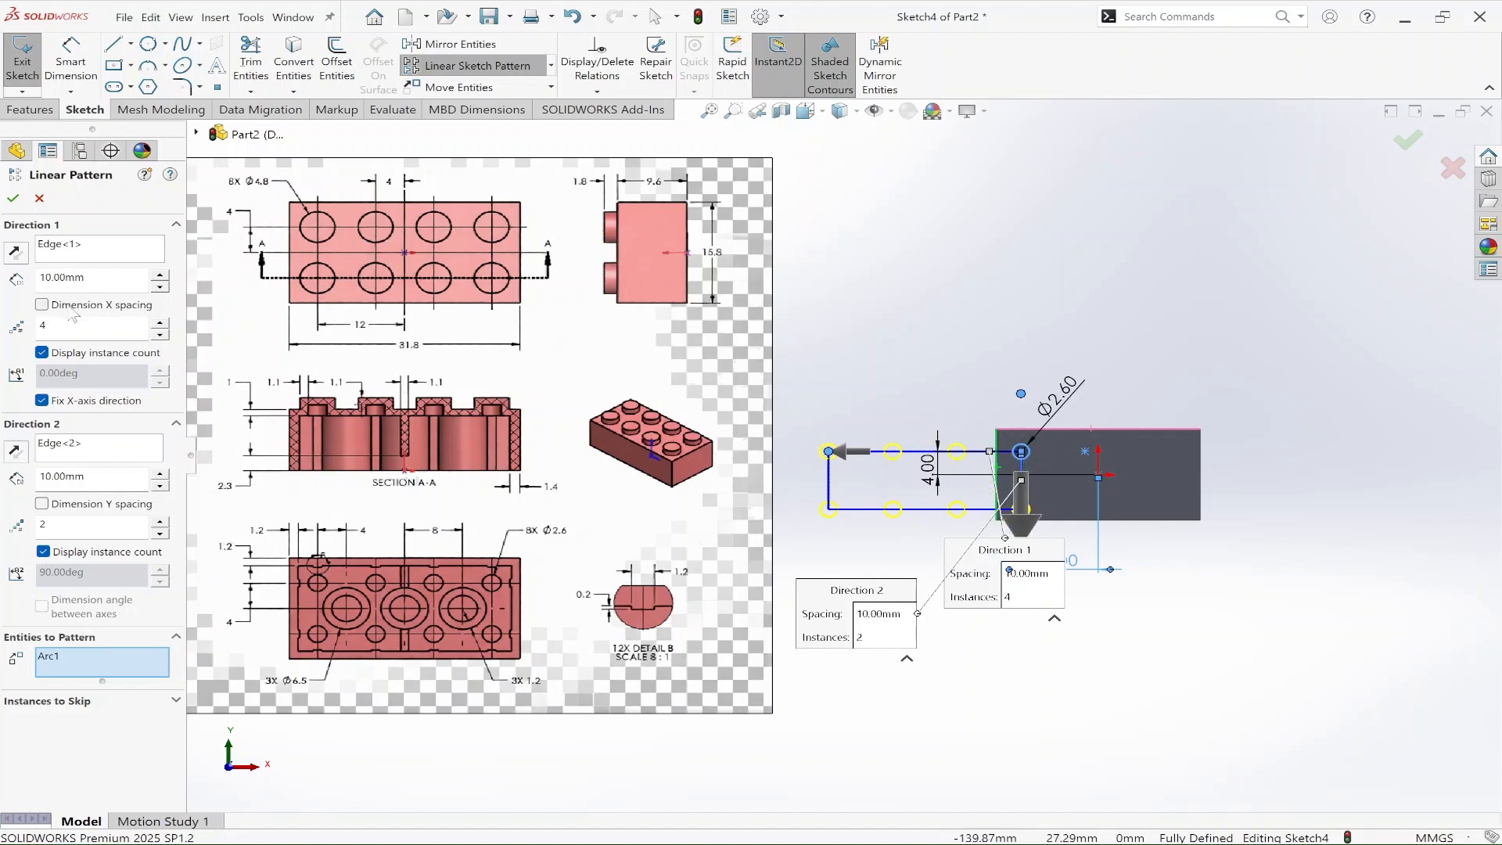
left_click(15, 252)
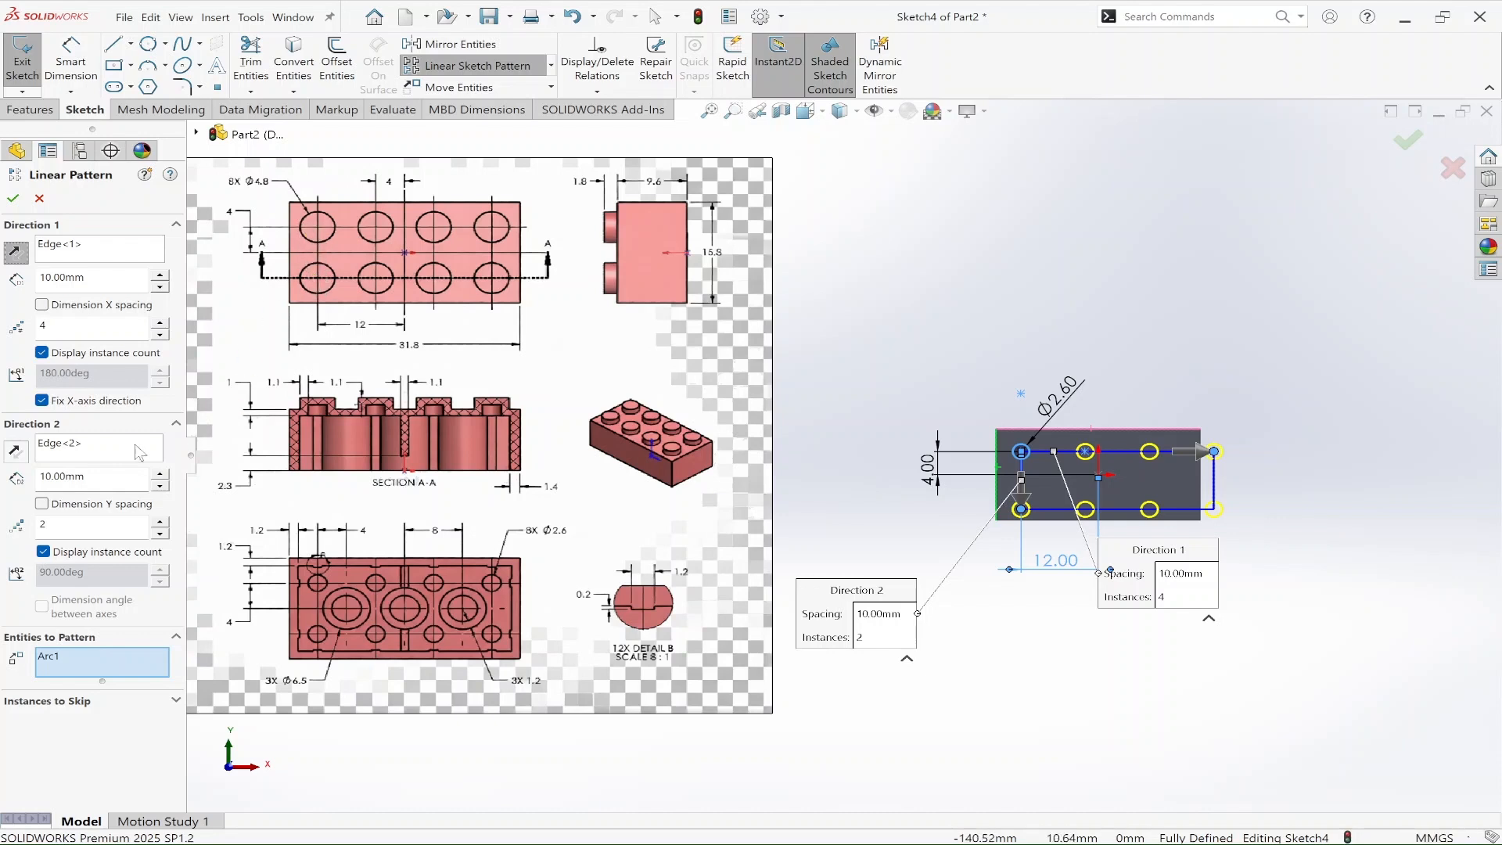
Step: Set the pattern spacing to 8 mm in both directions and apply the circle pattern
left_click_drag(86, 477, 36, 476)
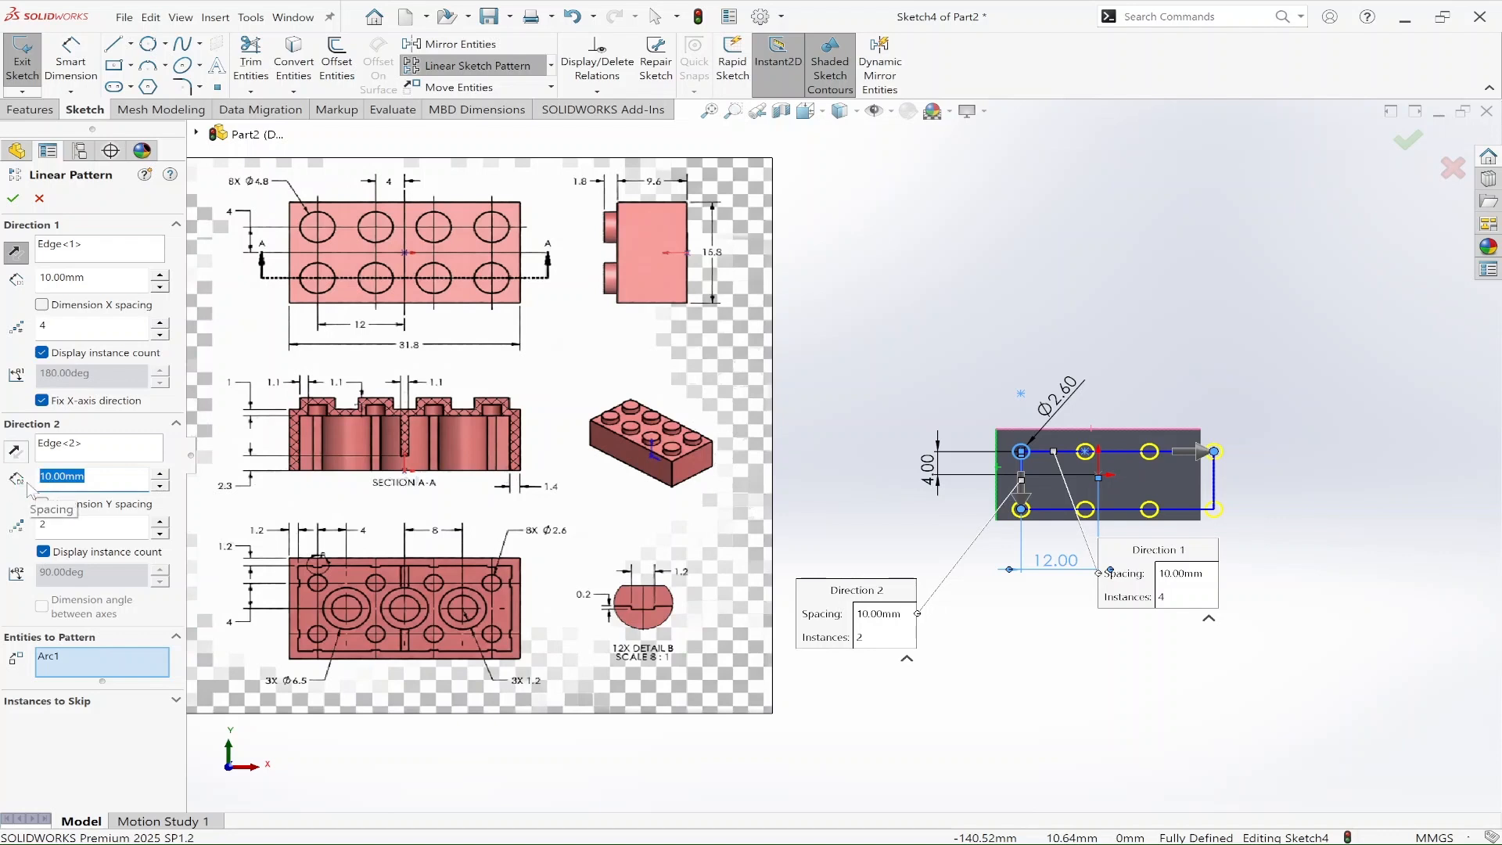
type("8")
key("Return")
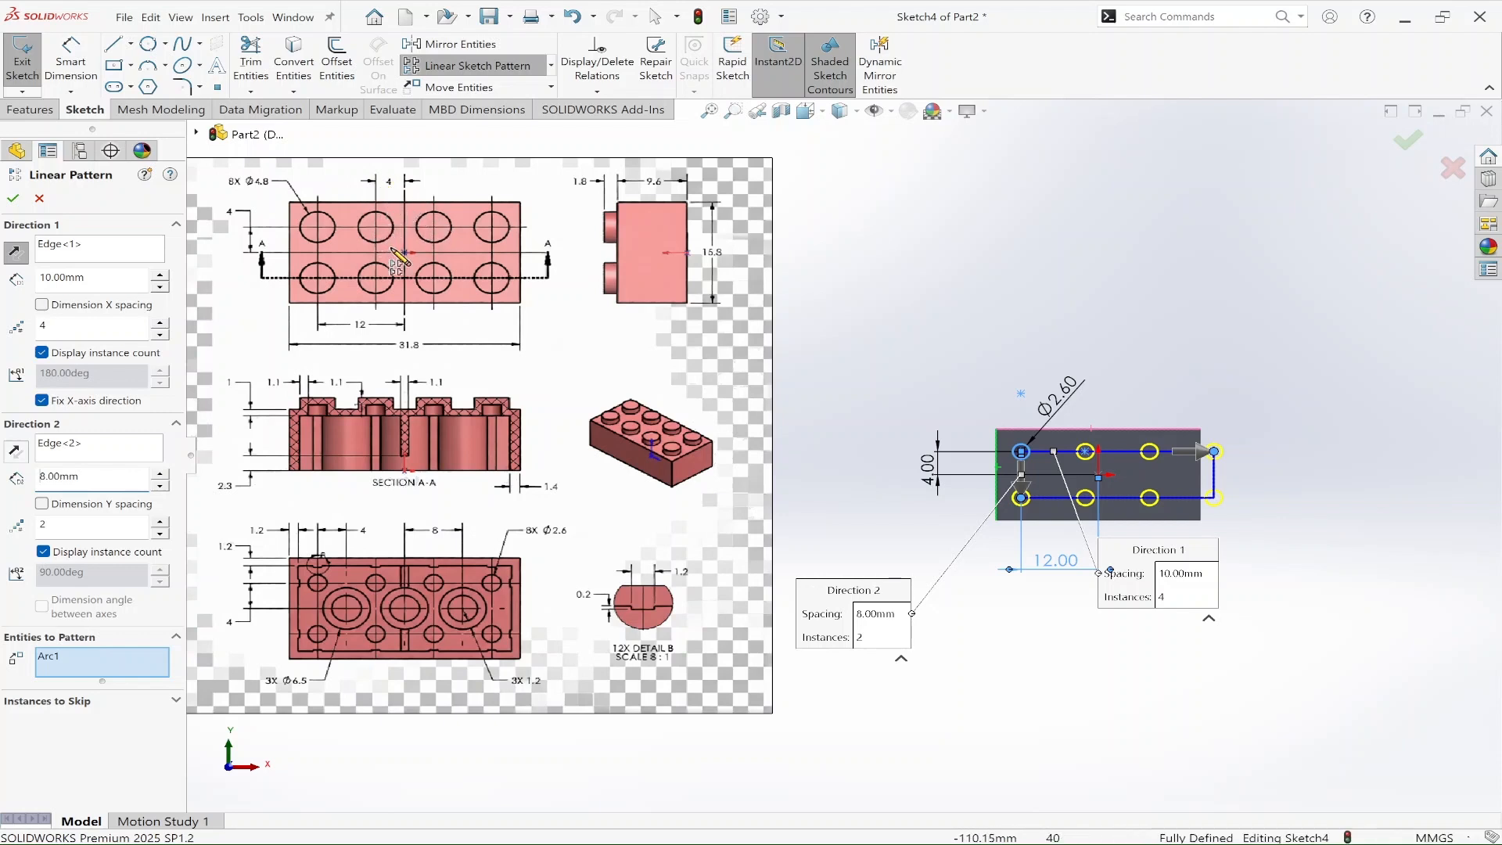
left_click(70, 278)
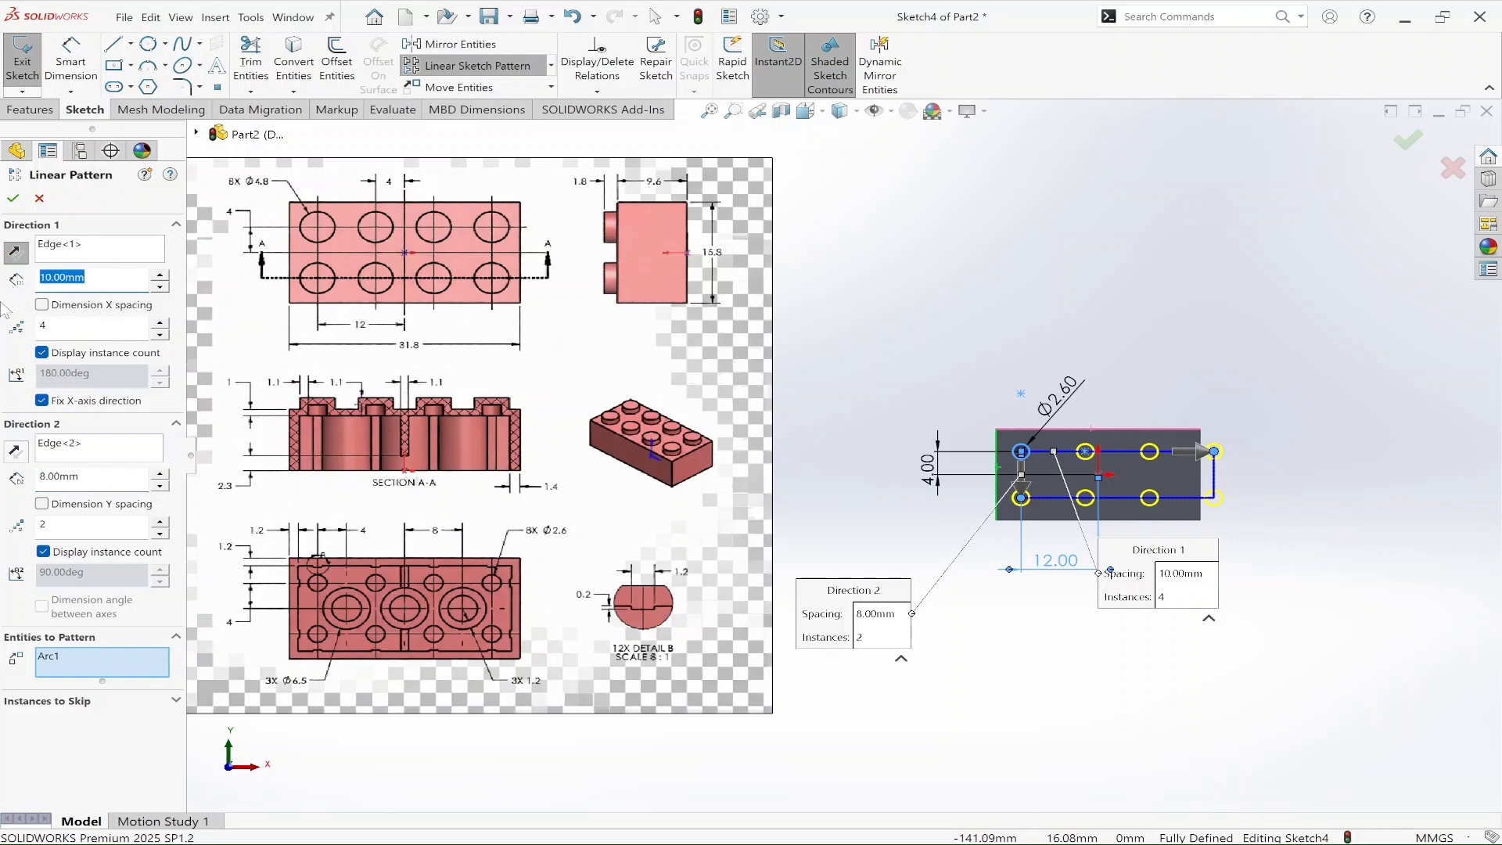
type("8")
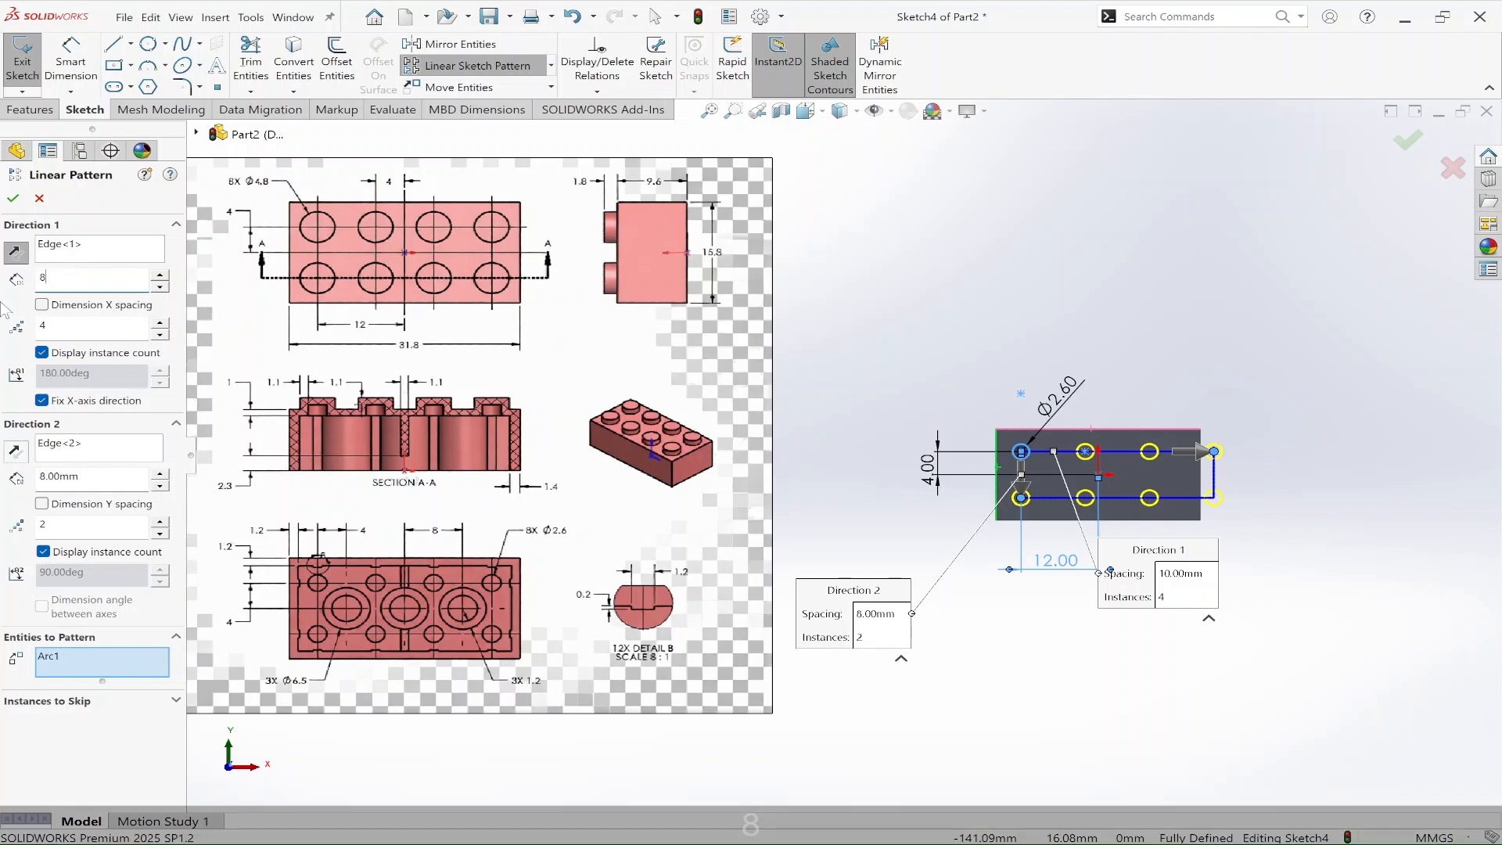
key("Return")
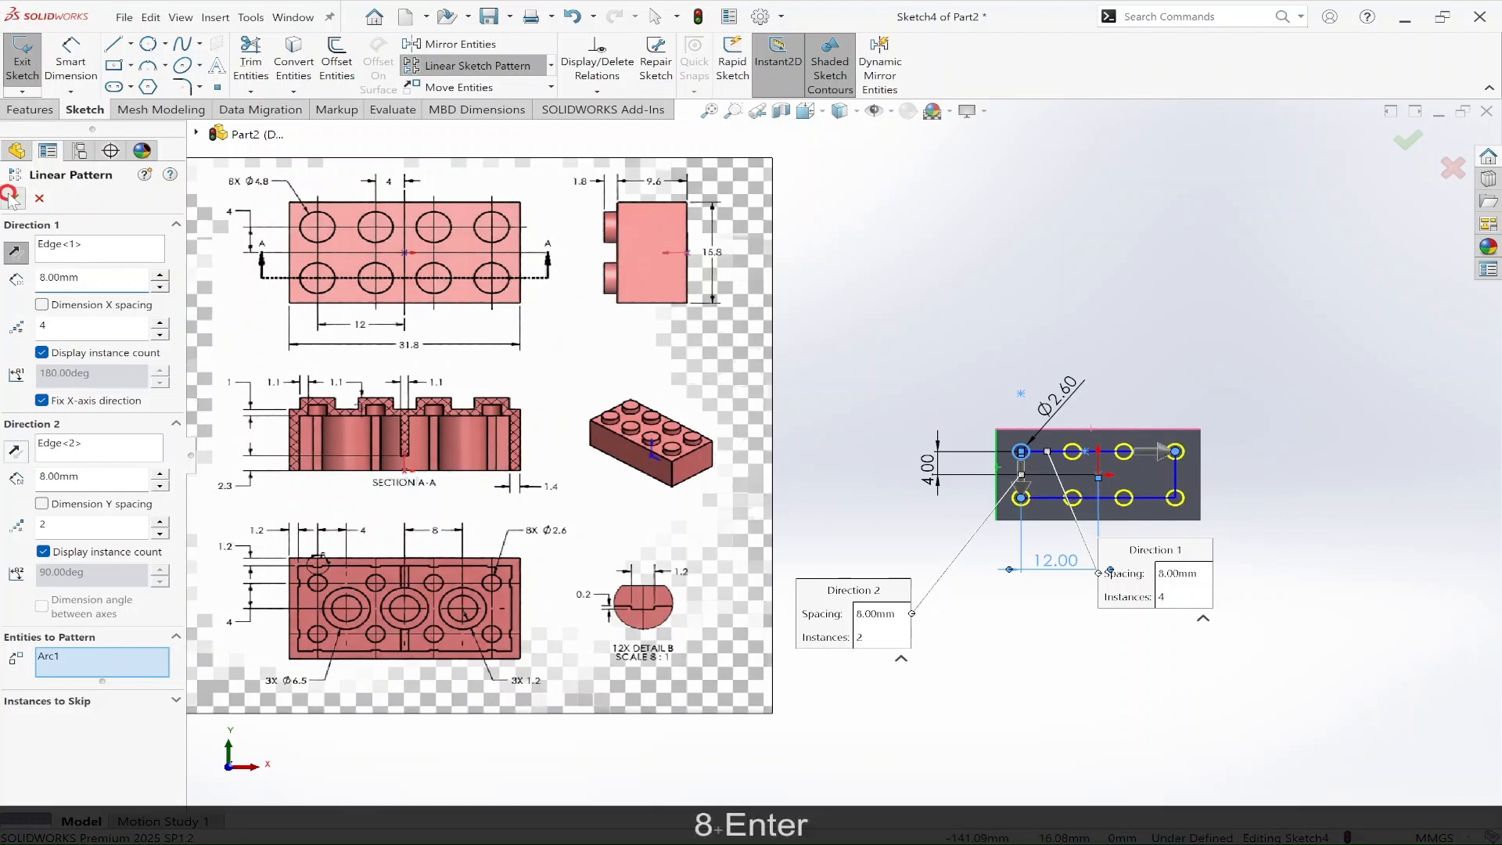
left_click(14, 200)
mouse_move(1186, 642)
middle_mouse_down()
mouse_move(1224, 473)
mouse_move(898, 548)
mouse_move(1116, 576)
mouse_move(1167, 563)
middle_mouse_up()
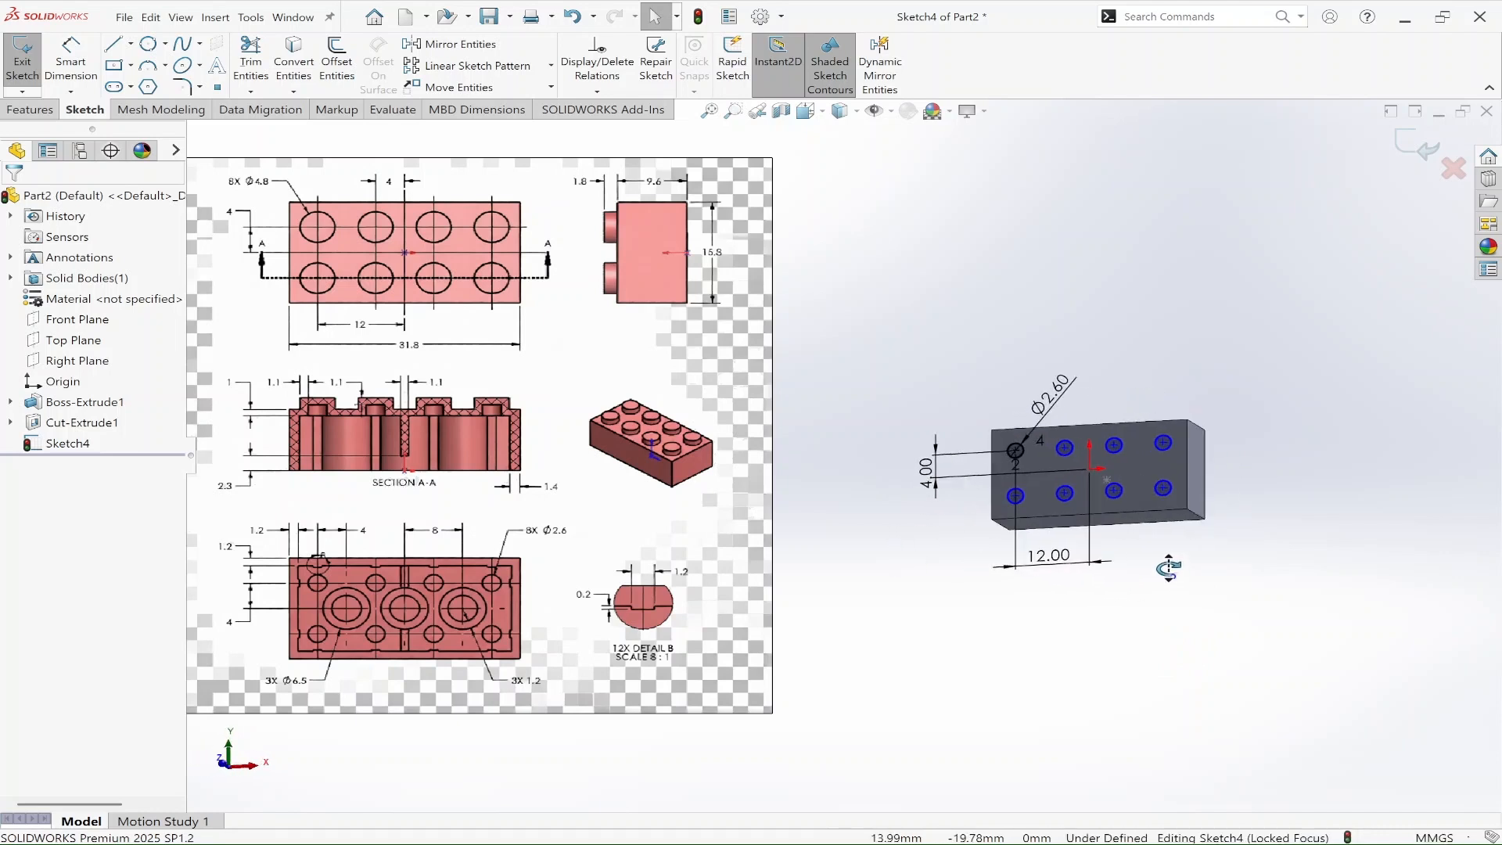
Step: Cut the eight patterned circles into the brick with a 9.6 mm blind Extruded Cut
left_click(32, 109)
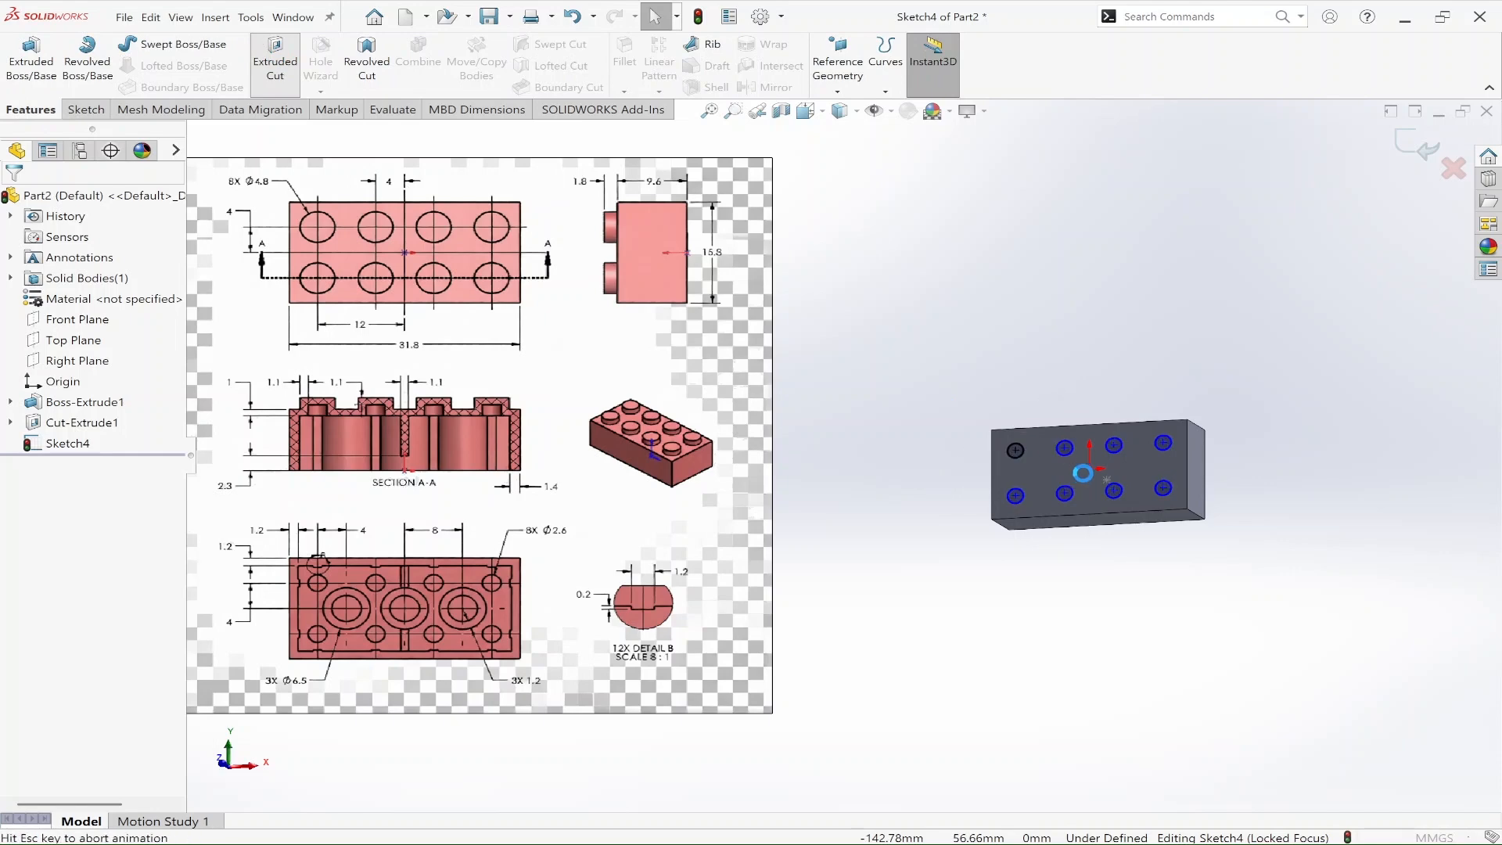
left_click(274, 58)
mouse_move(1285, 464)
middle_mouse_down()
mouse_move(1281, 402)
mouse_move(1141, 351)
middle_mouse_up()
mouse_move(1065, 456)
middle_mouse_down()
mouse_move(1065, 552)
mouse_move(1144, 633)
mouse_move(1291, 653)
mouse_move(1317, 554)
middle_mouse_up()
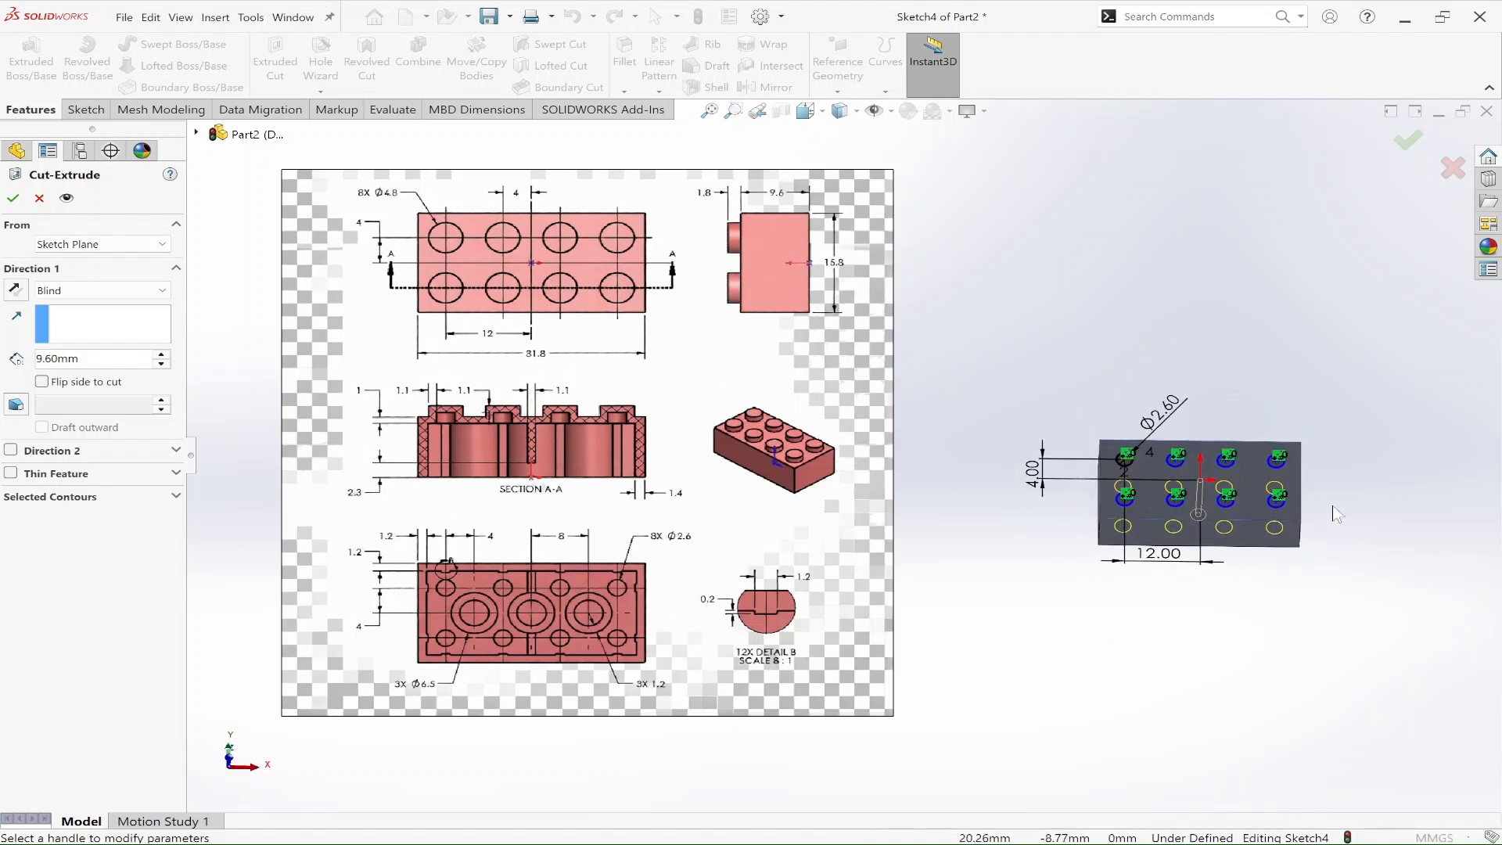
left_click(16, 202)
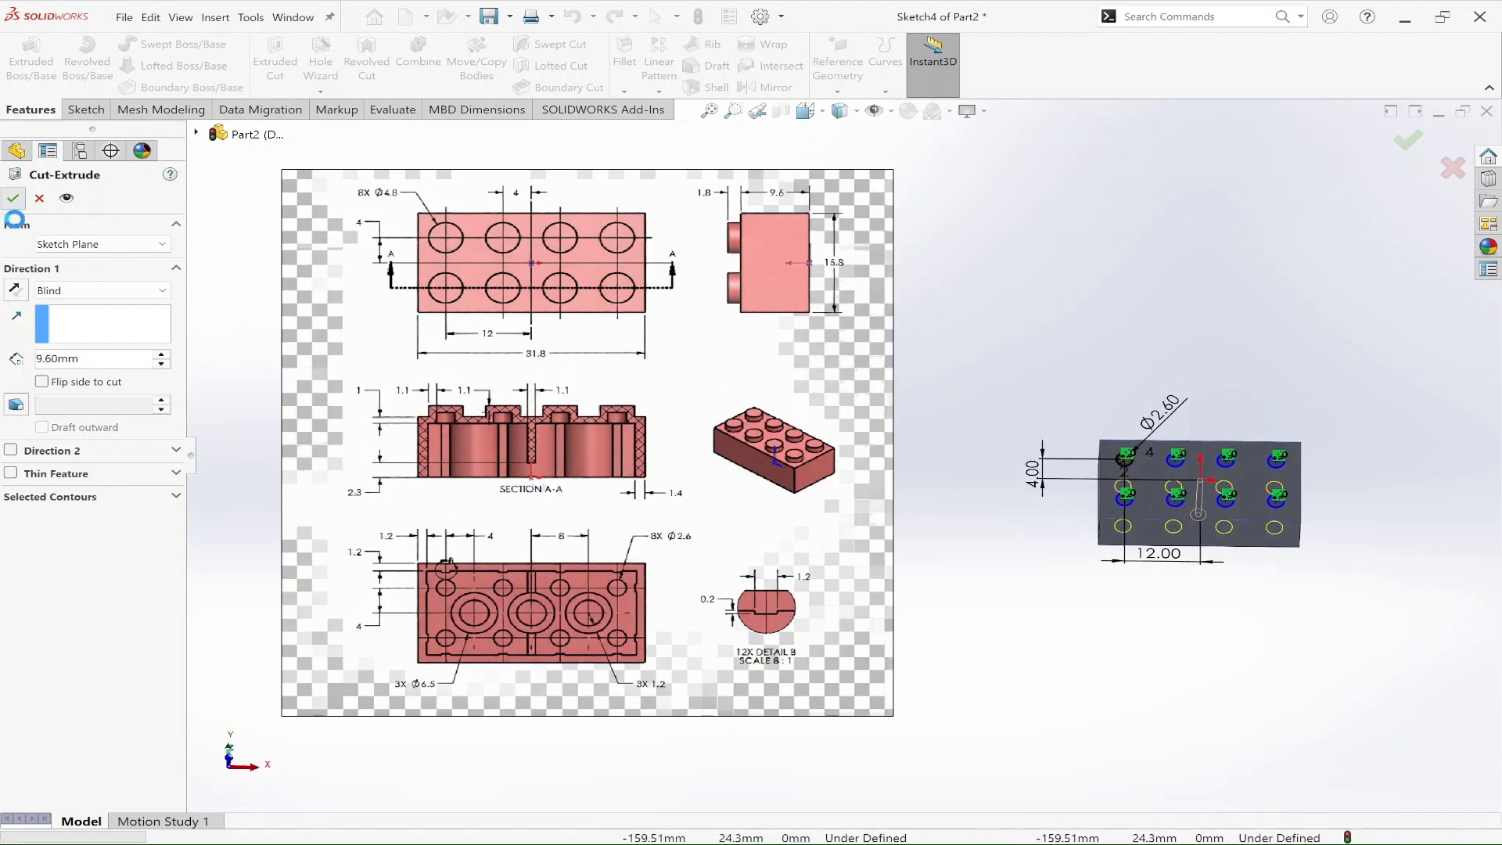
middle_click_drag(1176, 578, 1174, 630)
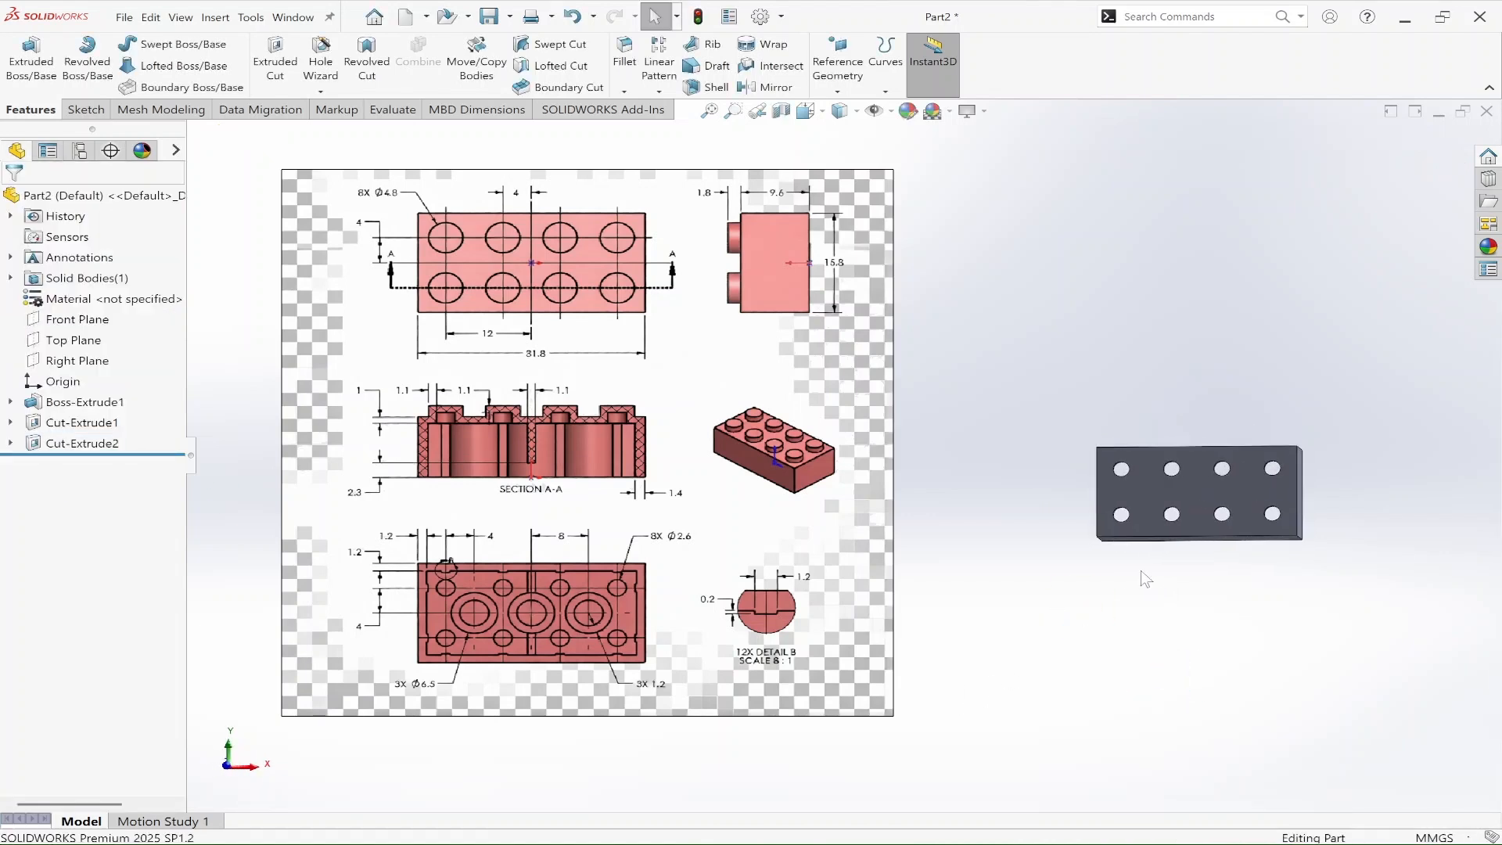
Step: In a new sketch on the brick's perforated face, draw a circle about 5.2 mm in diameter centred on the upper-left hole
left_click(1209, 487)
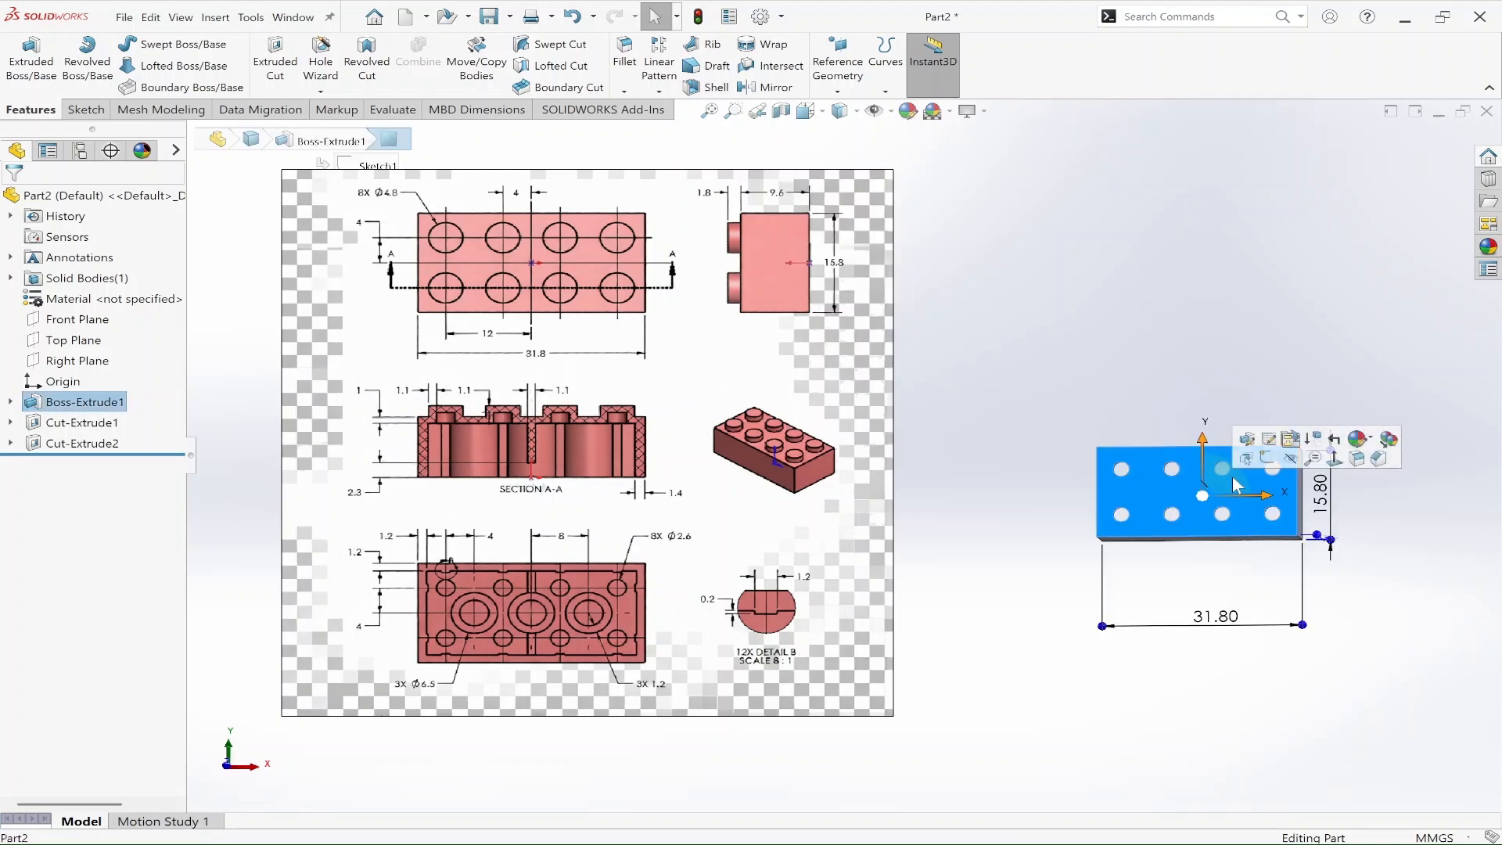
left_click(1269, 459)
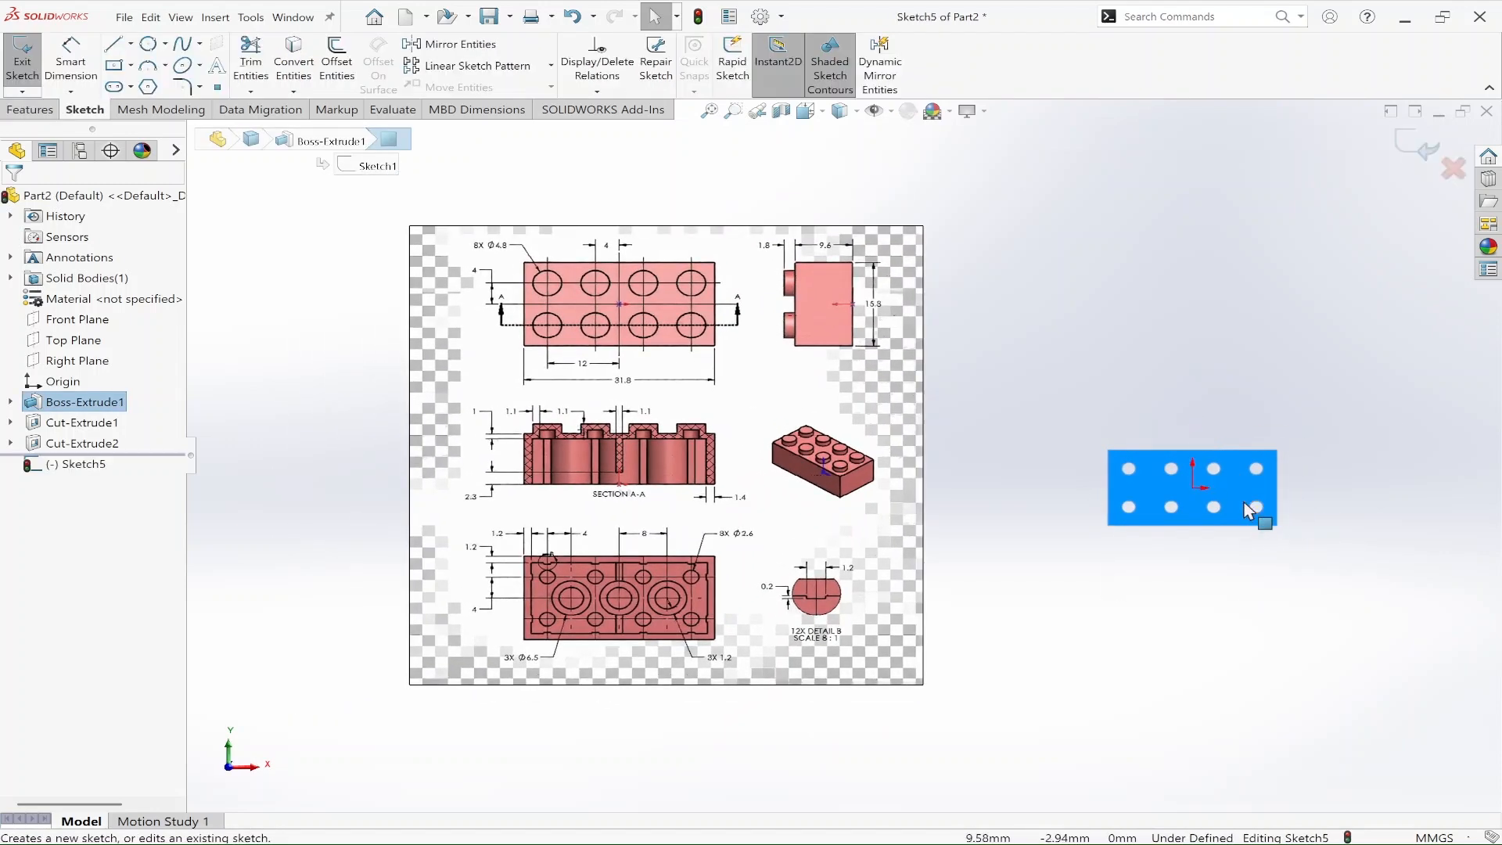
scroll(1290, 457, "down", 4)
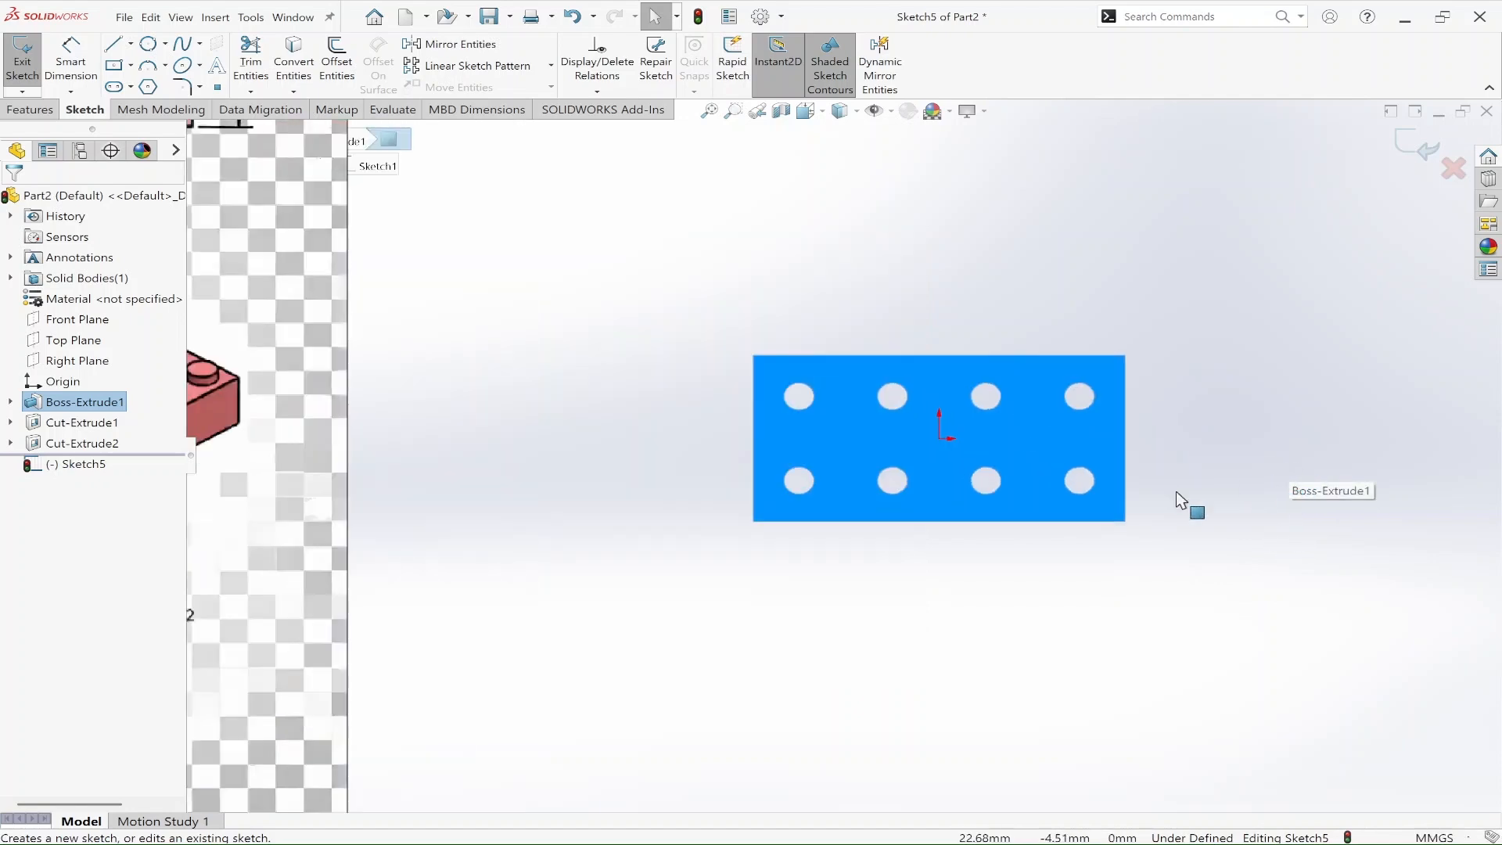
key("z")
key("z")
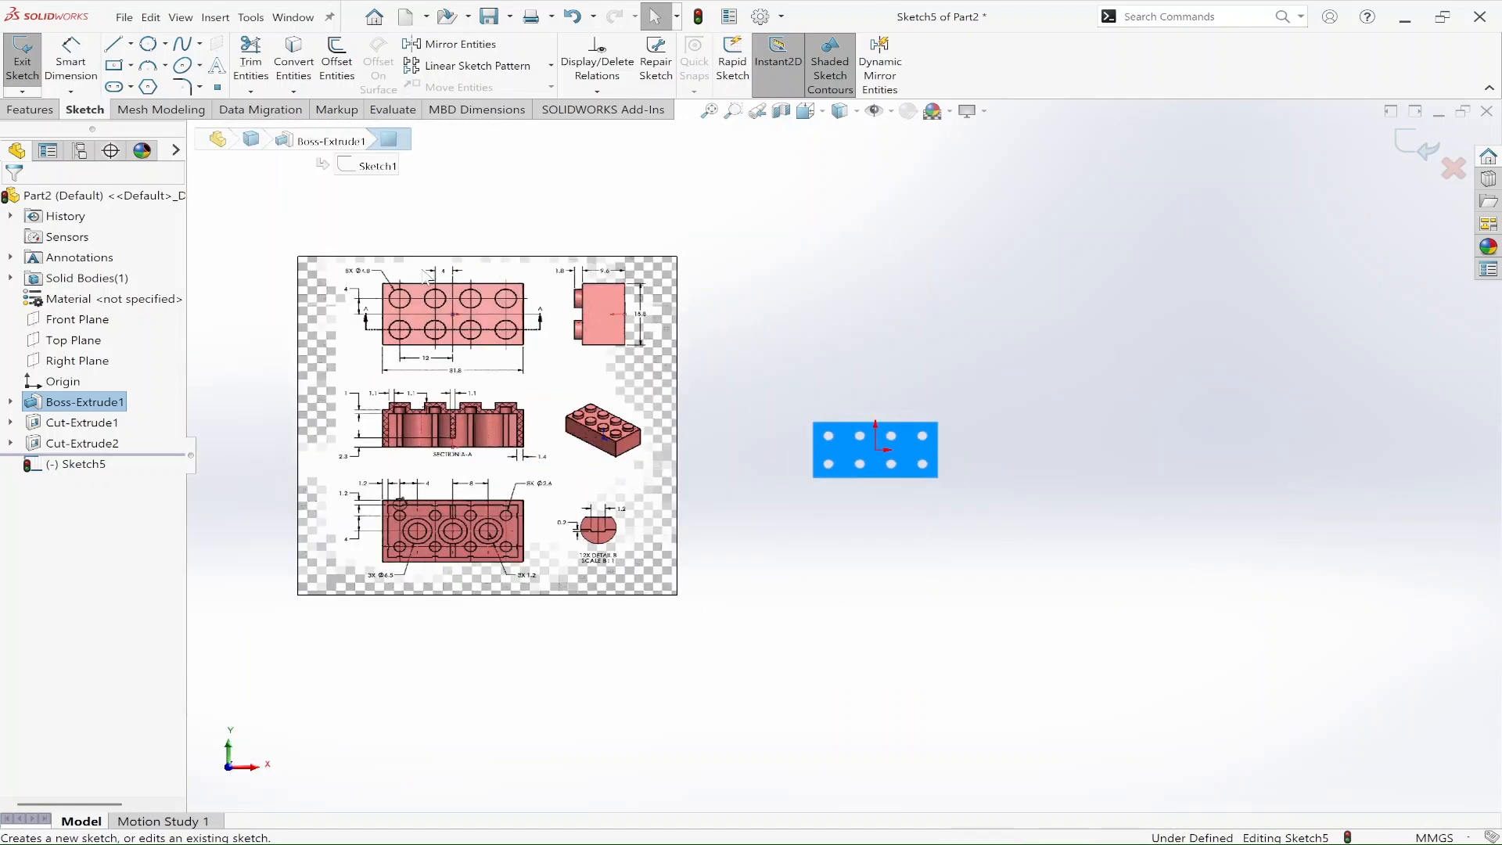
scroll(454, 298, "down", 3)
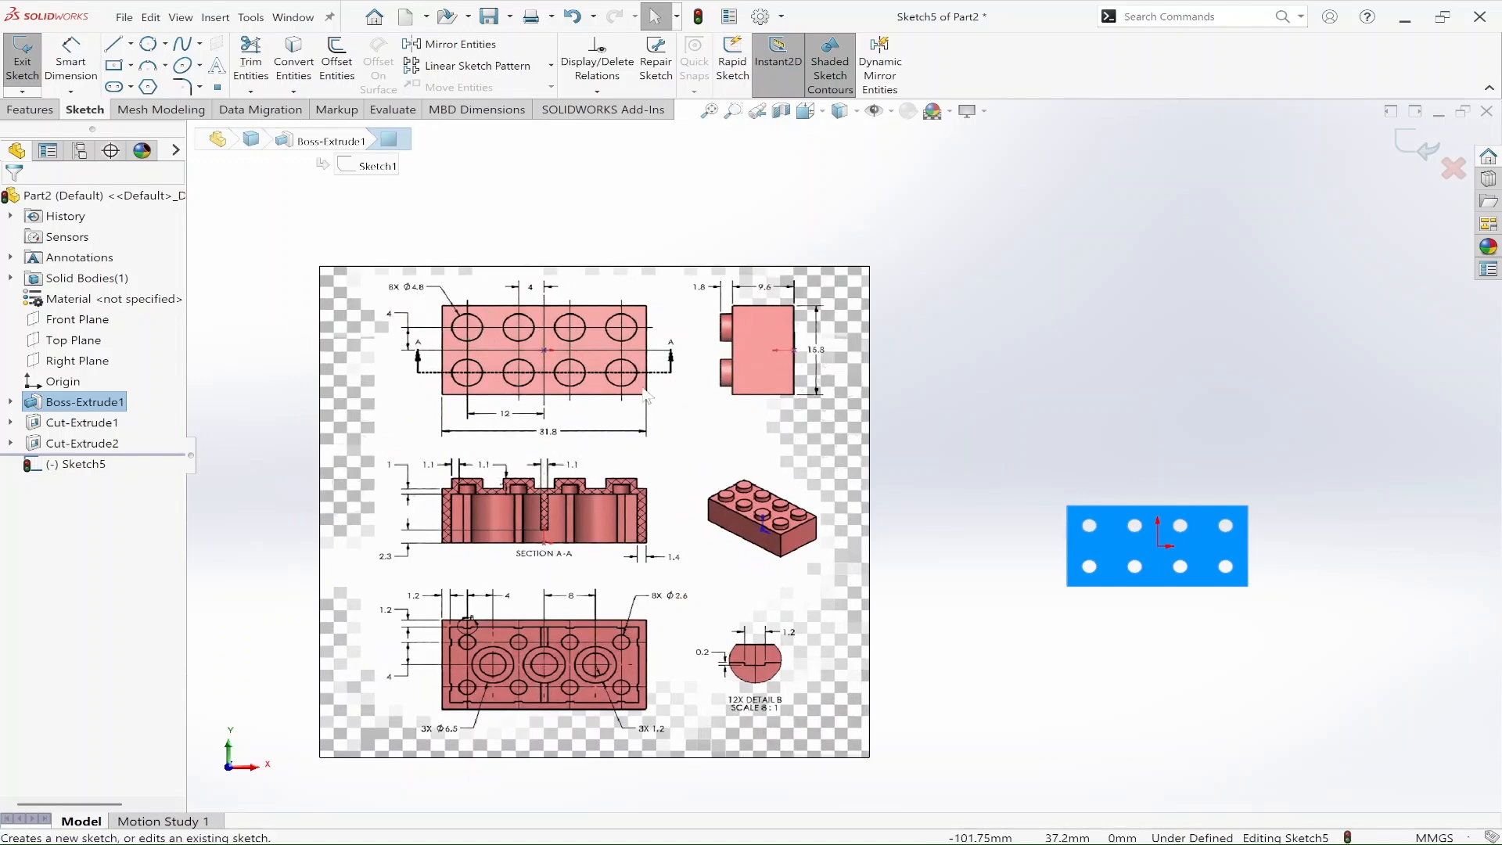
scroll(1039, 596, "down", 2)
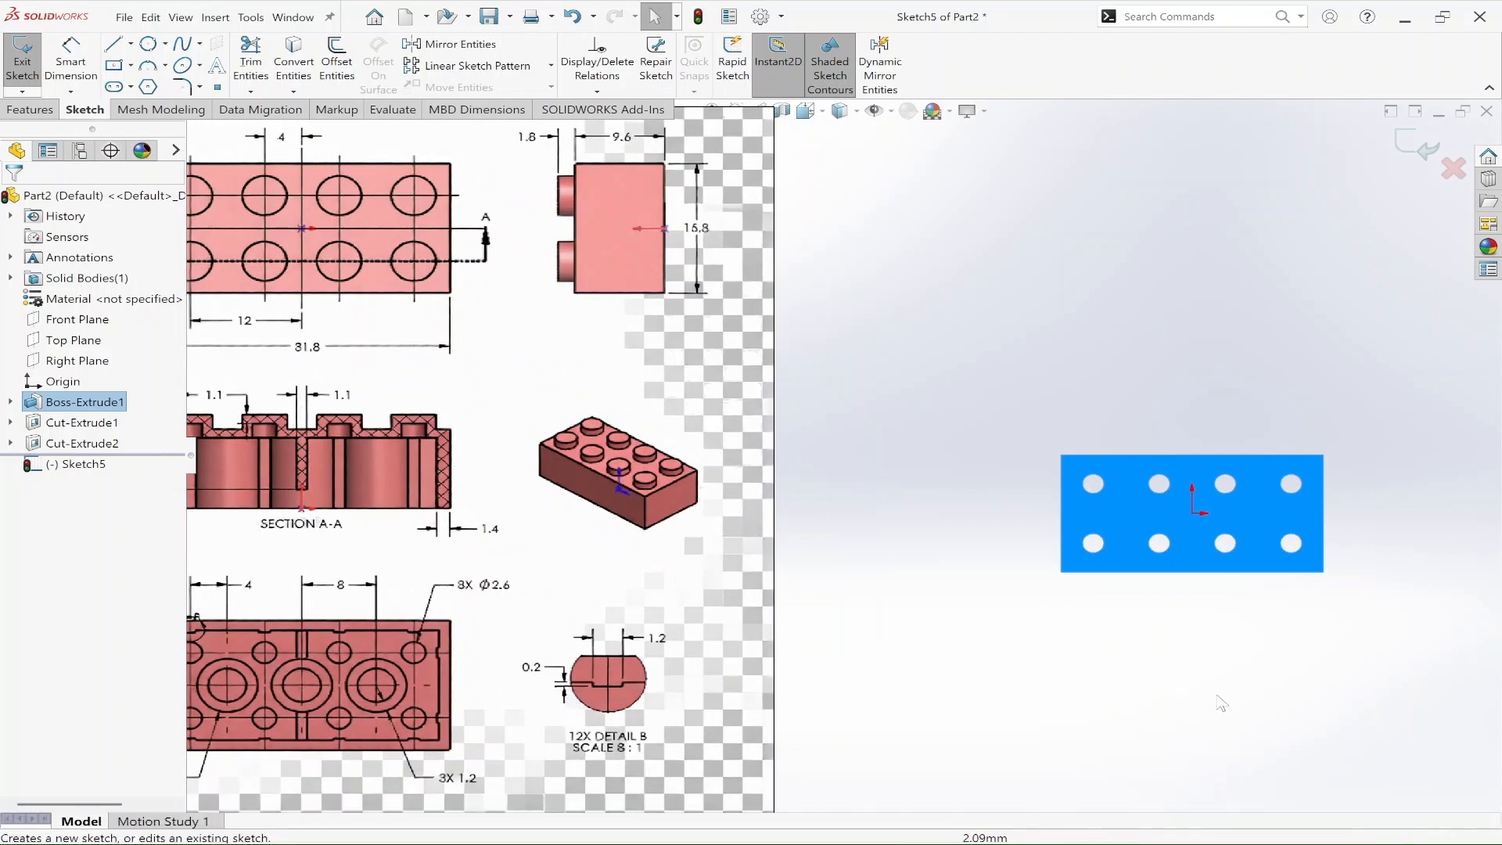
right_click_drag(1054, 660, 1127, 656)
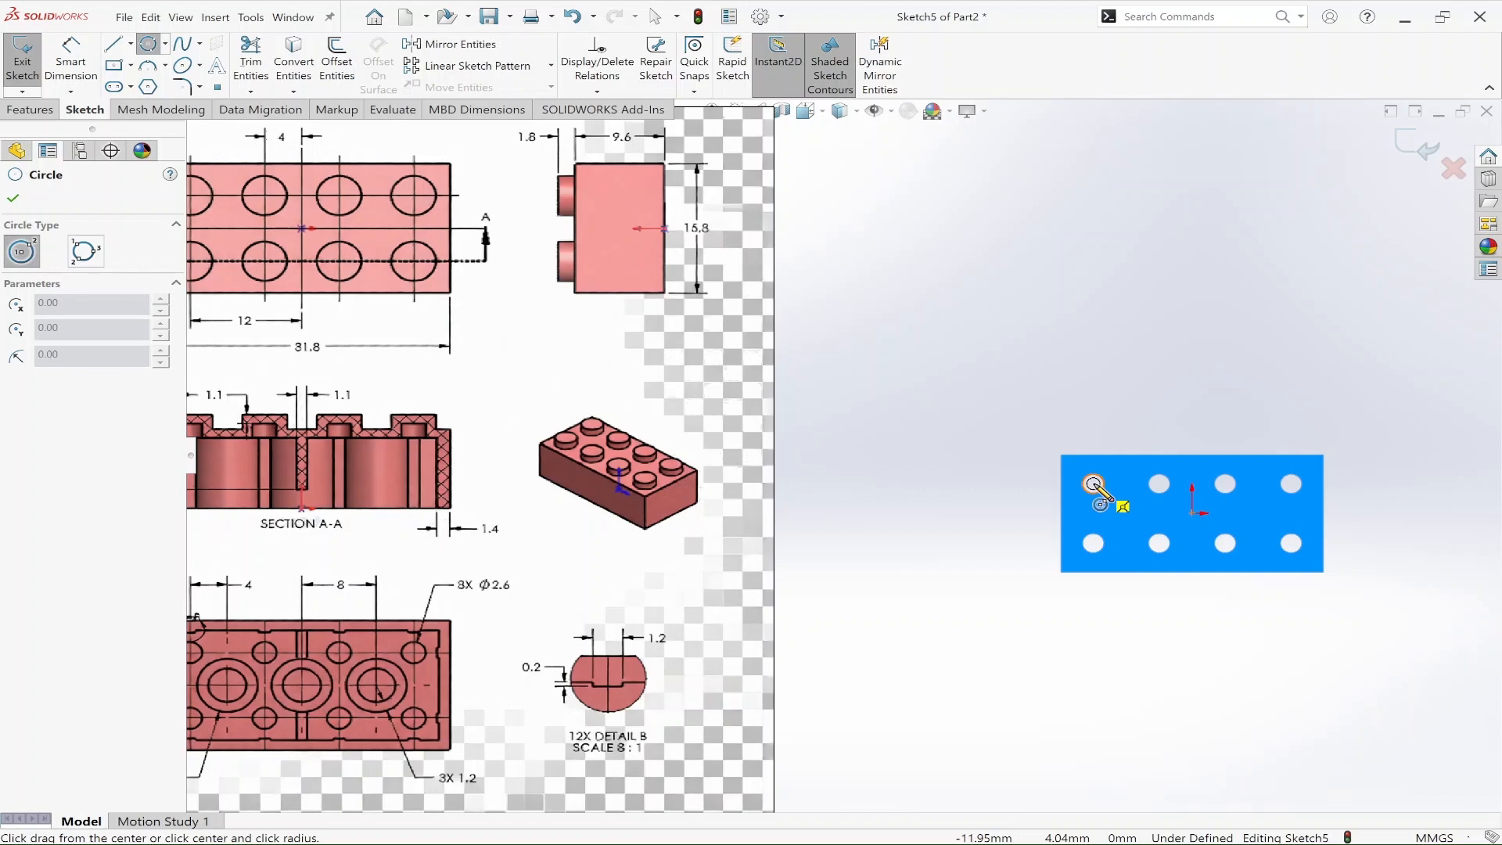
left_click(1094, 483)
left_click(1109, 498)
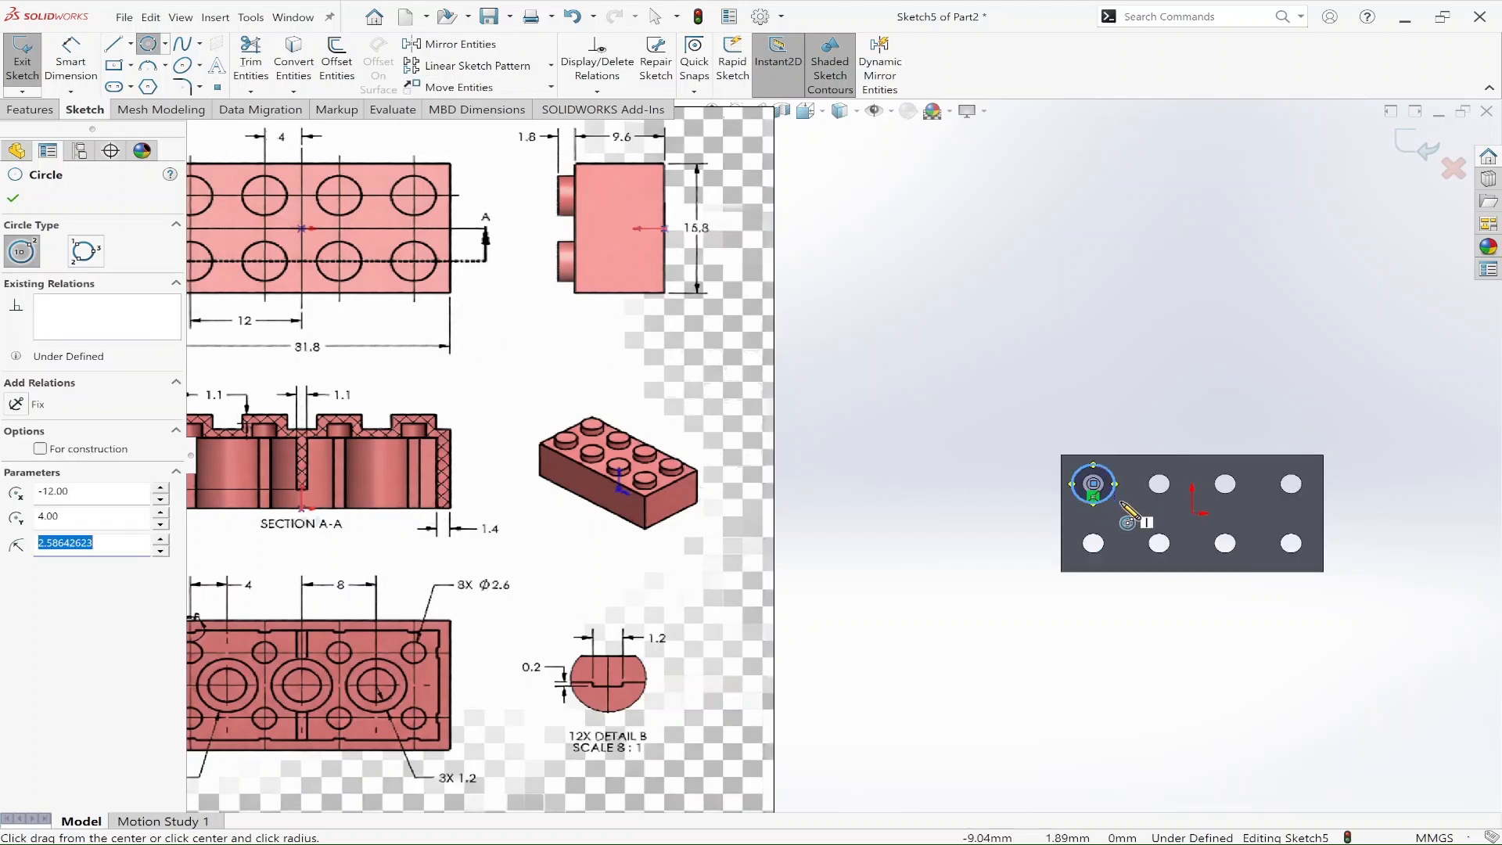
key("Escape")
Step: Set the circle's diameter to 4.8 mm
key("d")
left_click(1112, 473)
left_click(1130, 414)
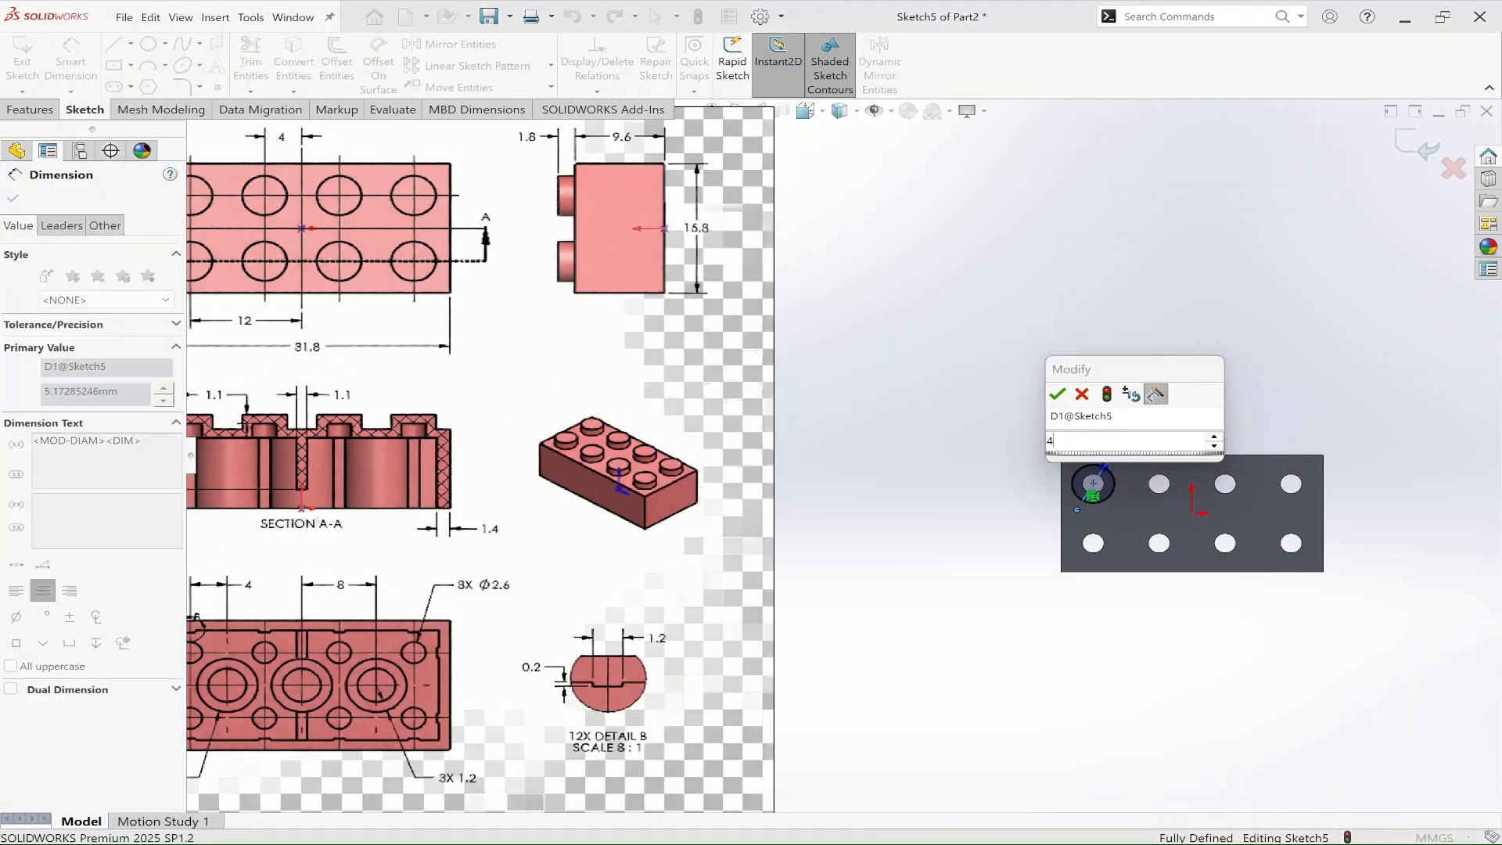
type("4.8")
key("Return")
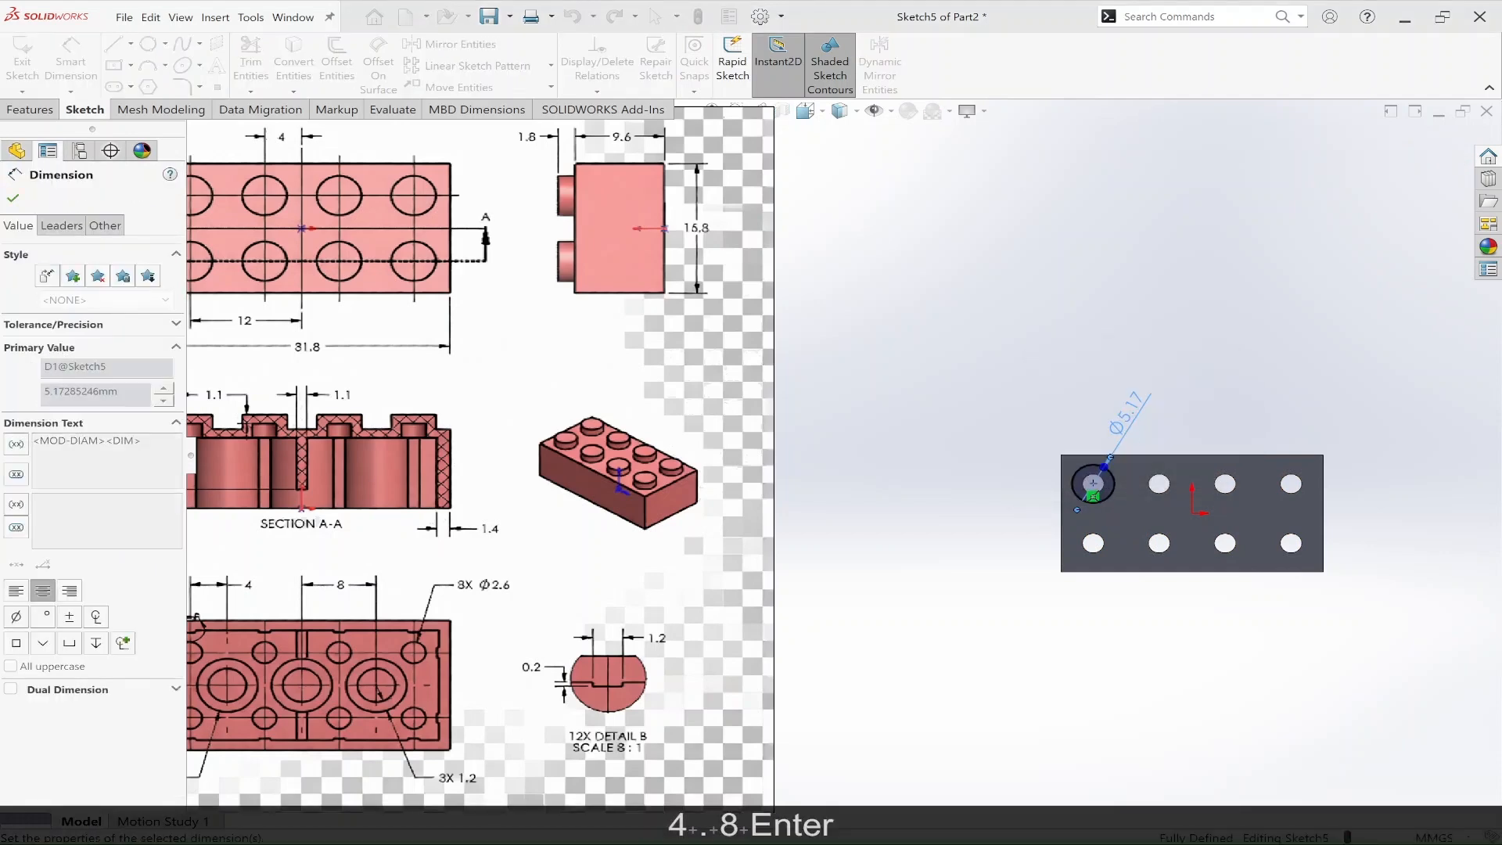
key("Escape")
Step: Extrude the 4.8 mm circle 1.8 mm as a stud, with merging turned off so that it is a separate body
scroll(1095, 462, "up", 1)
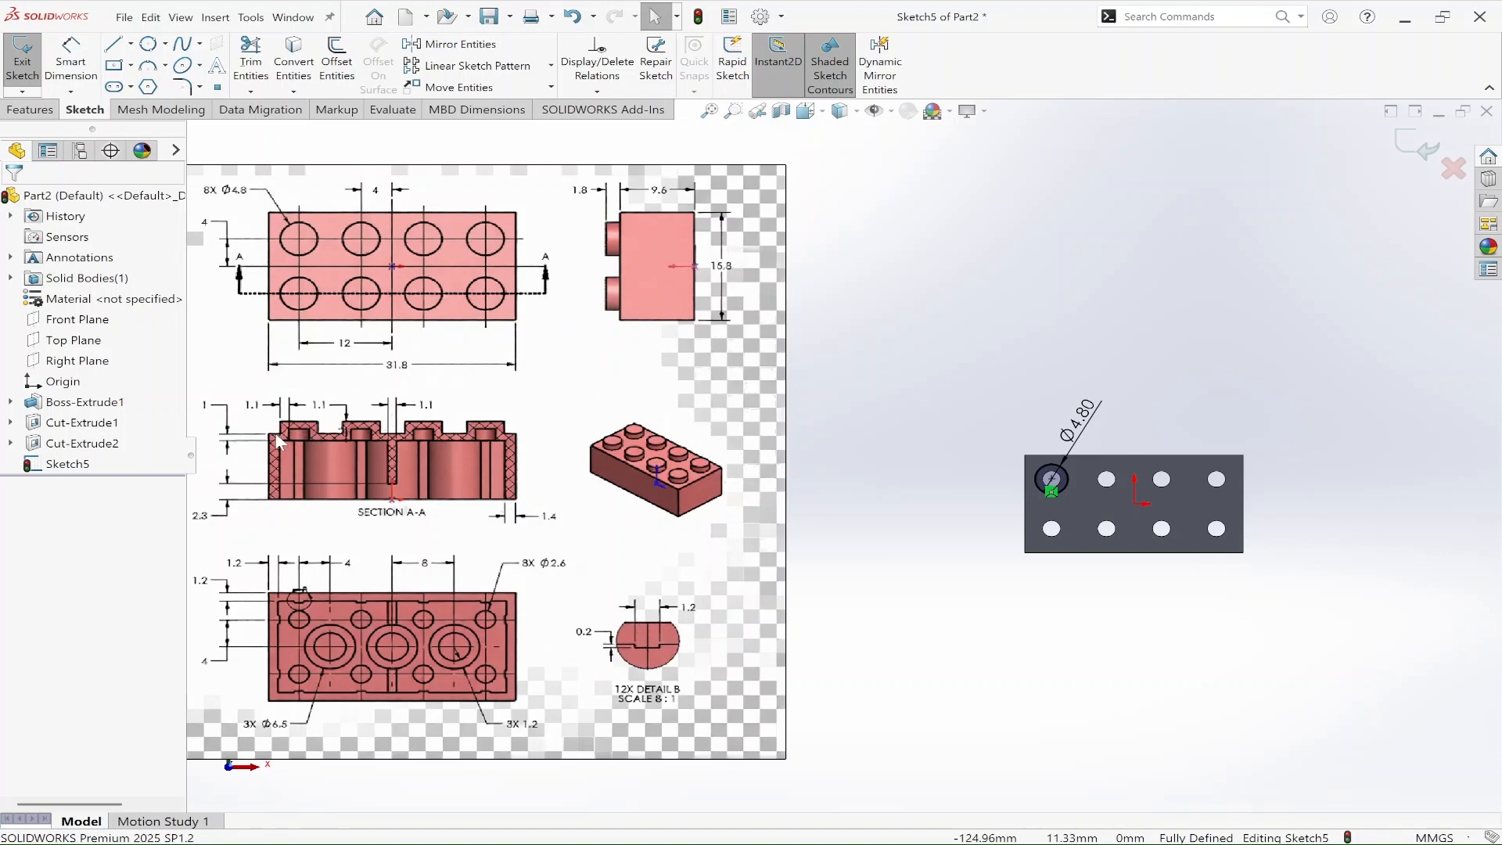
scroll(285, 428, "down", 4)
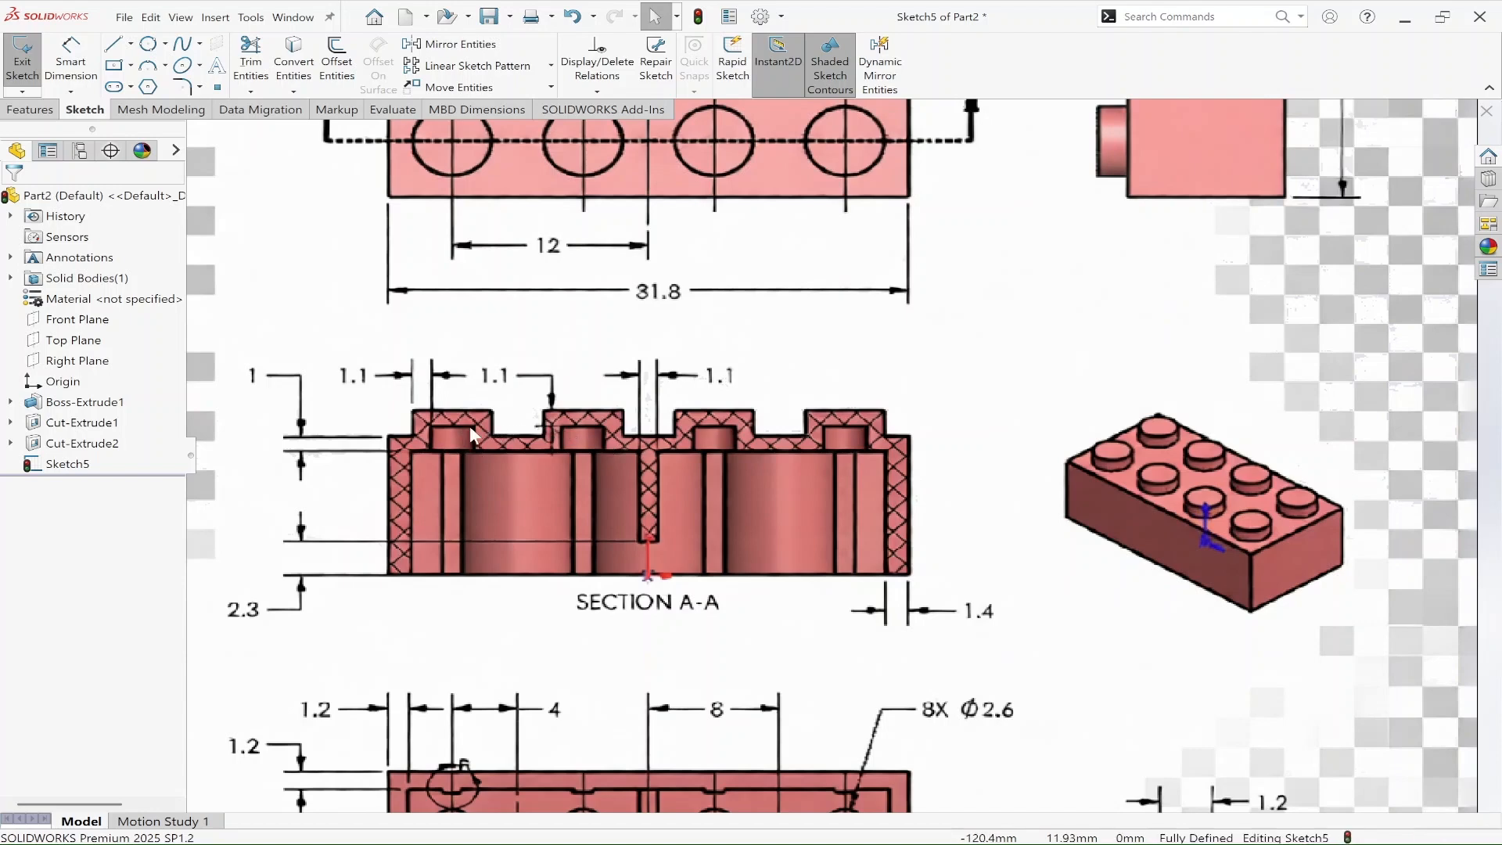
scroll(730, 507, "up", 6)
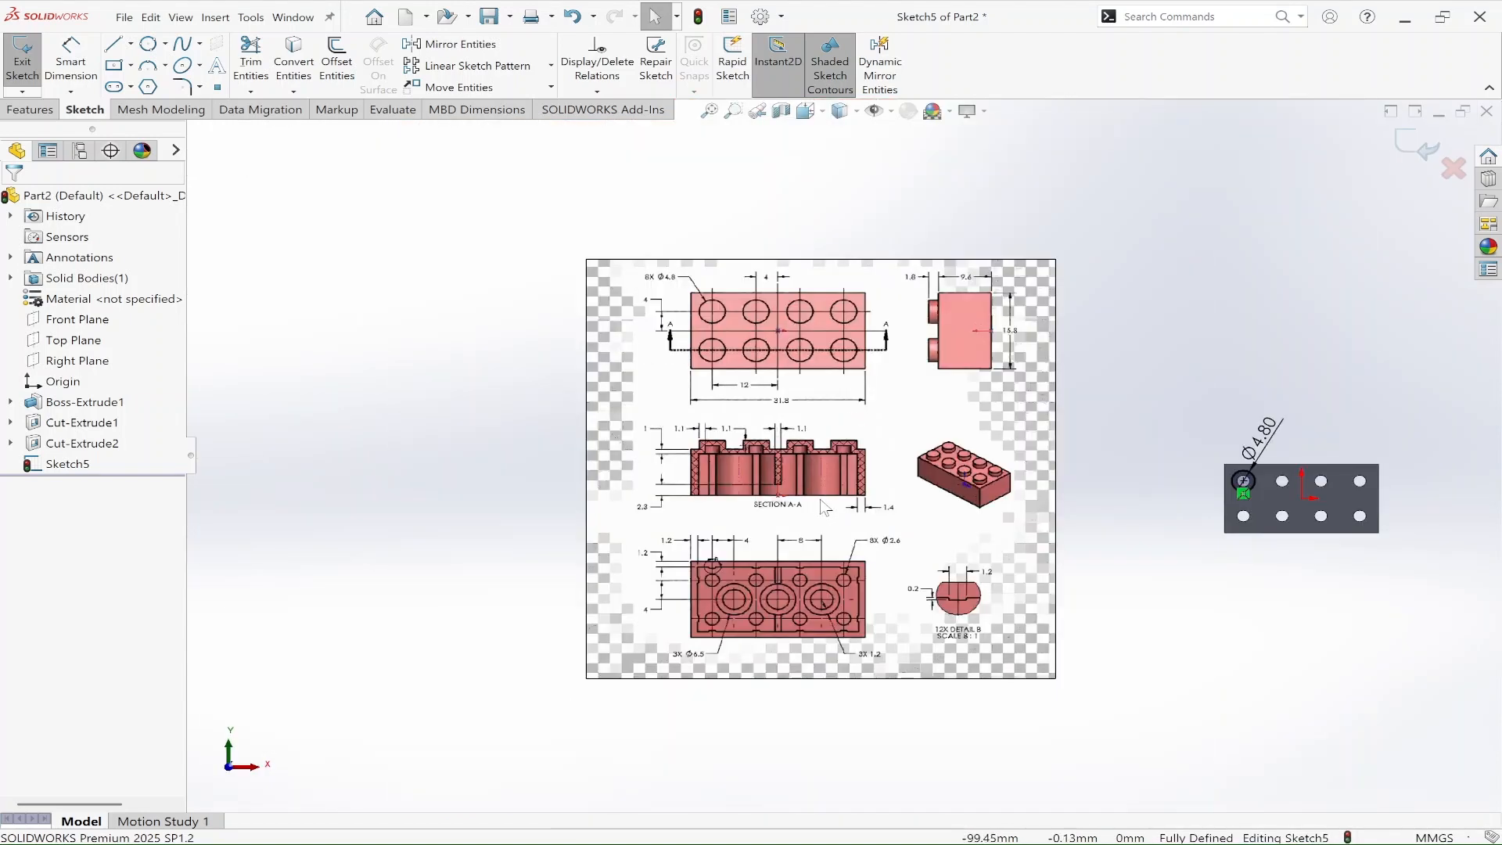
scroll(1171, 490, "down", 2)
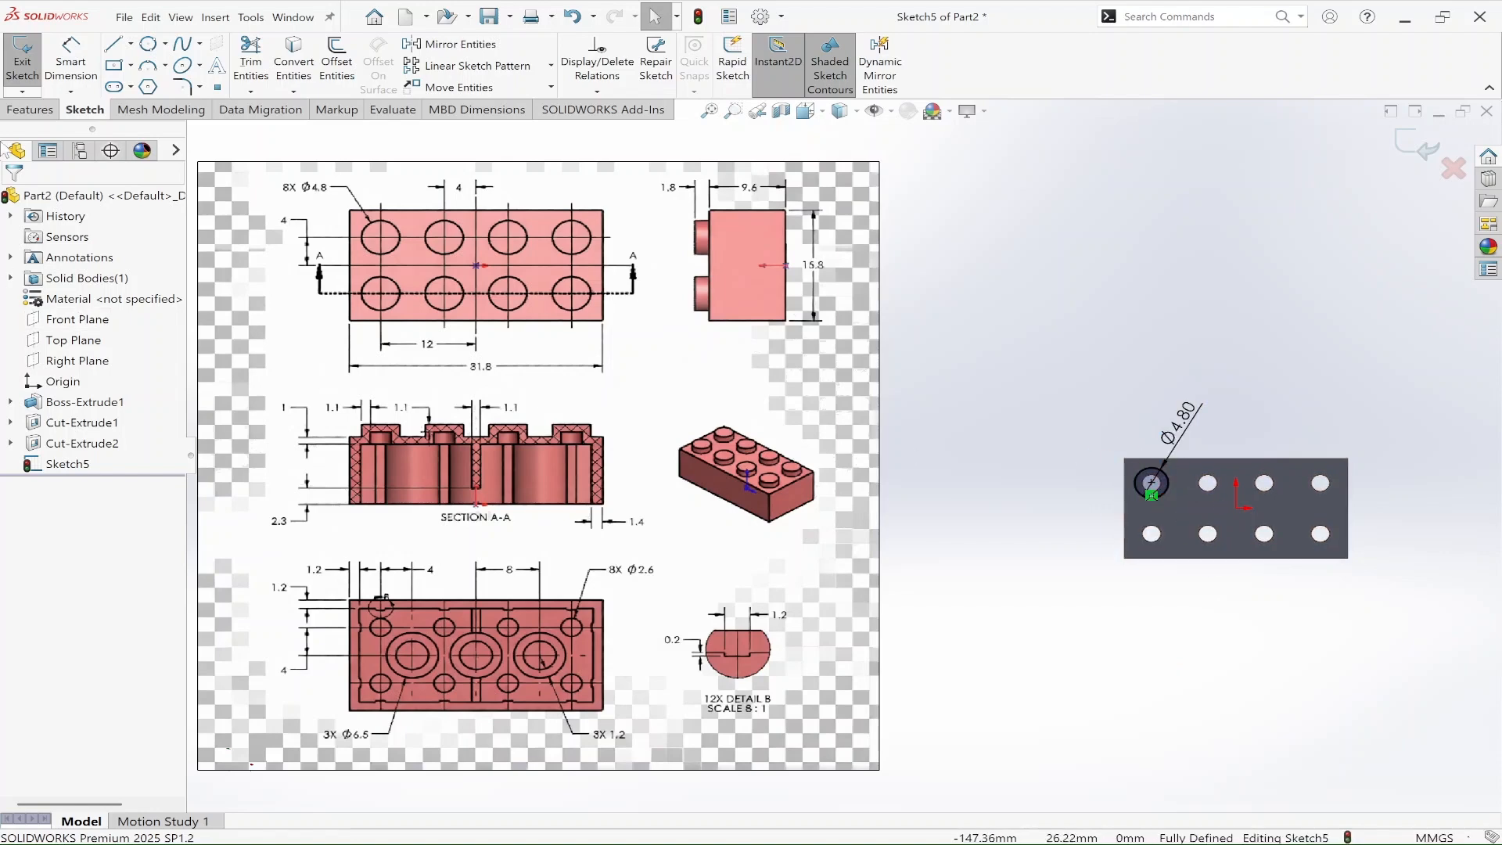
left_click(29, 110)
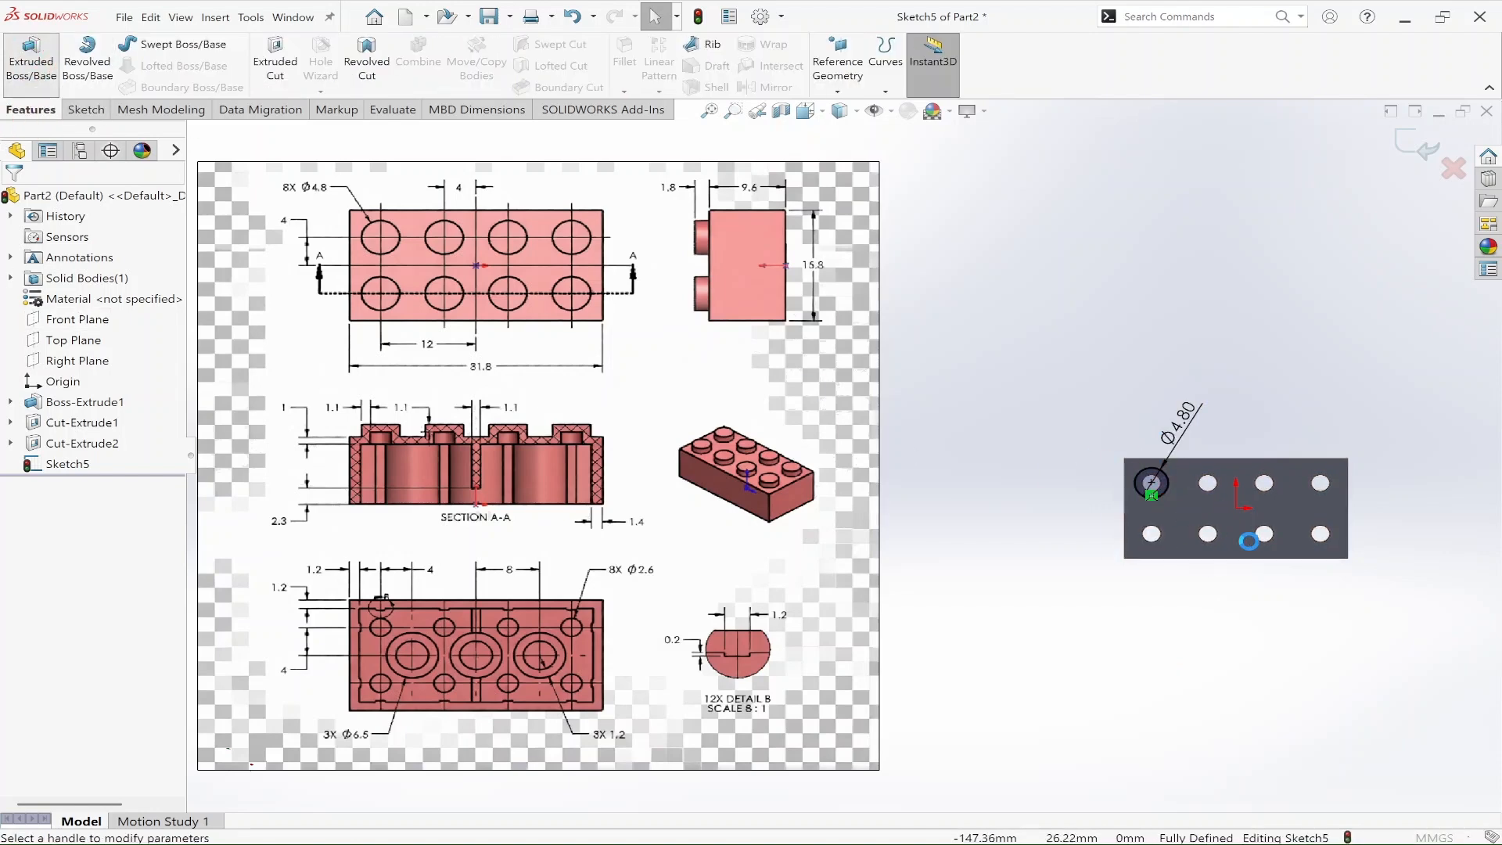
left_click(31, 59)
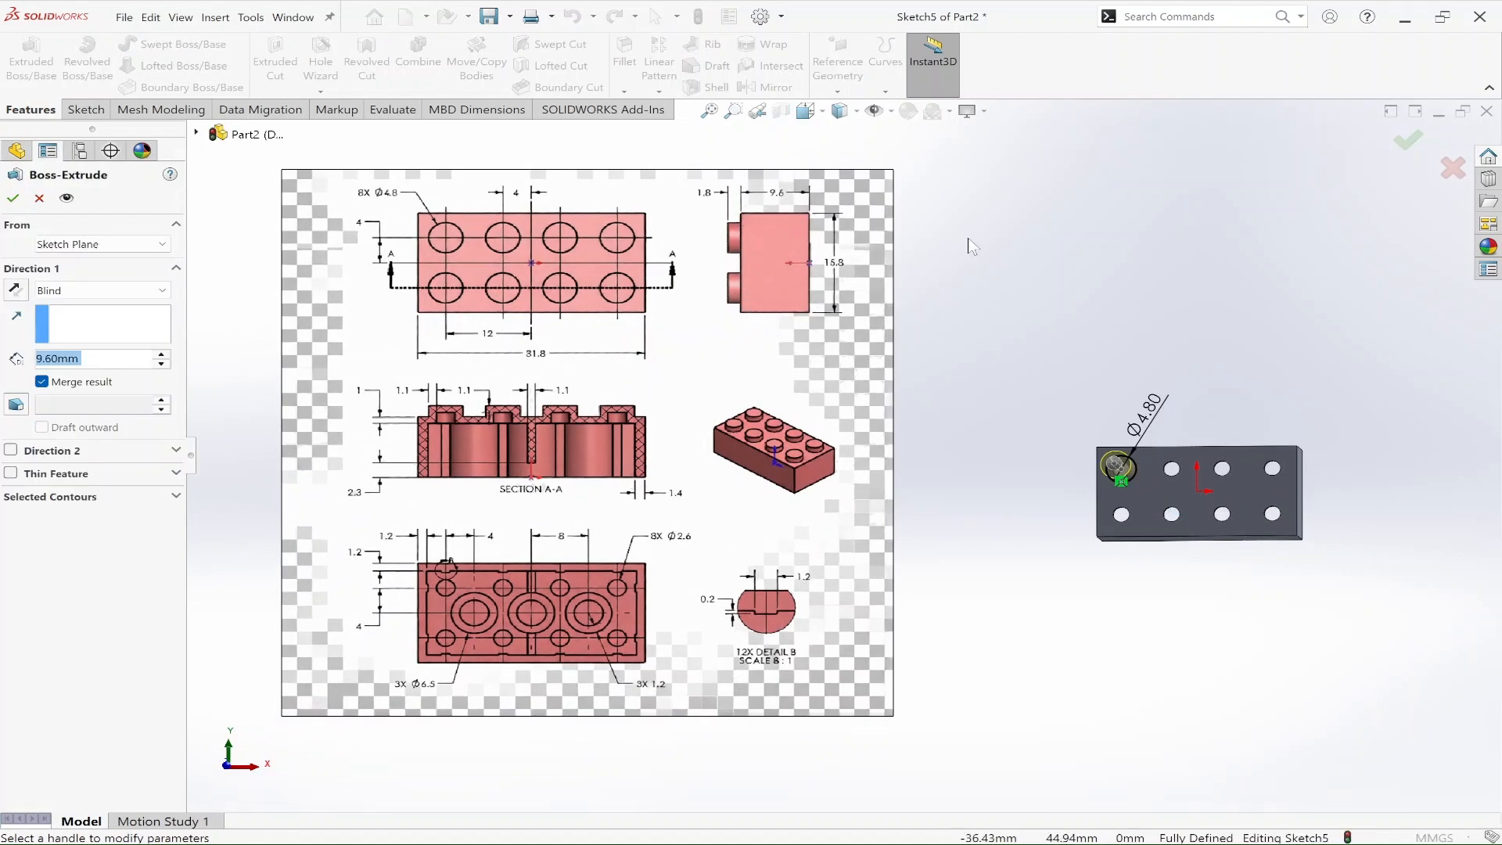
type("1.8")
key("Return")
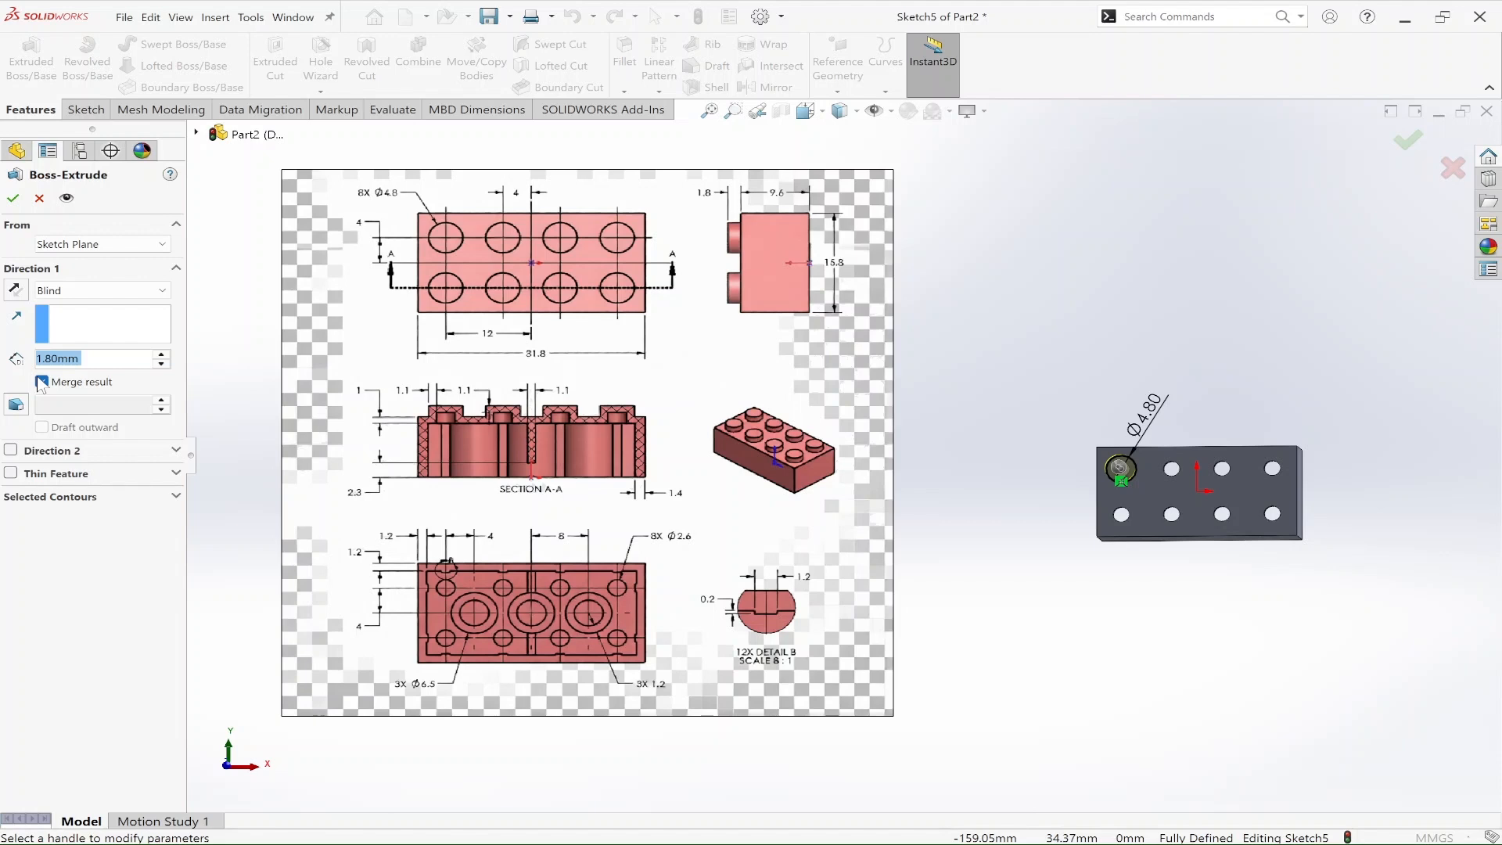
left_click(42, 382)
left_click(13, 198)
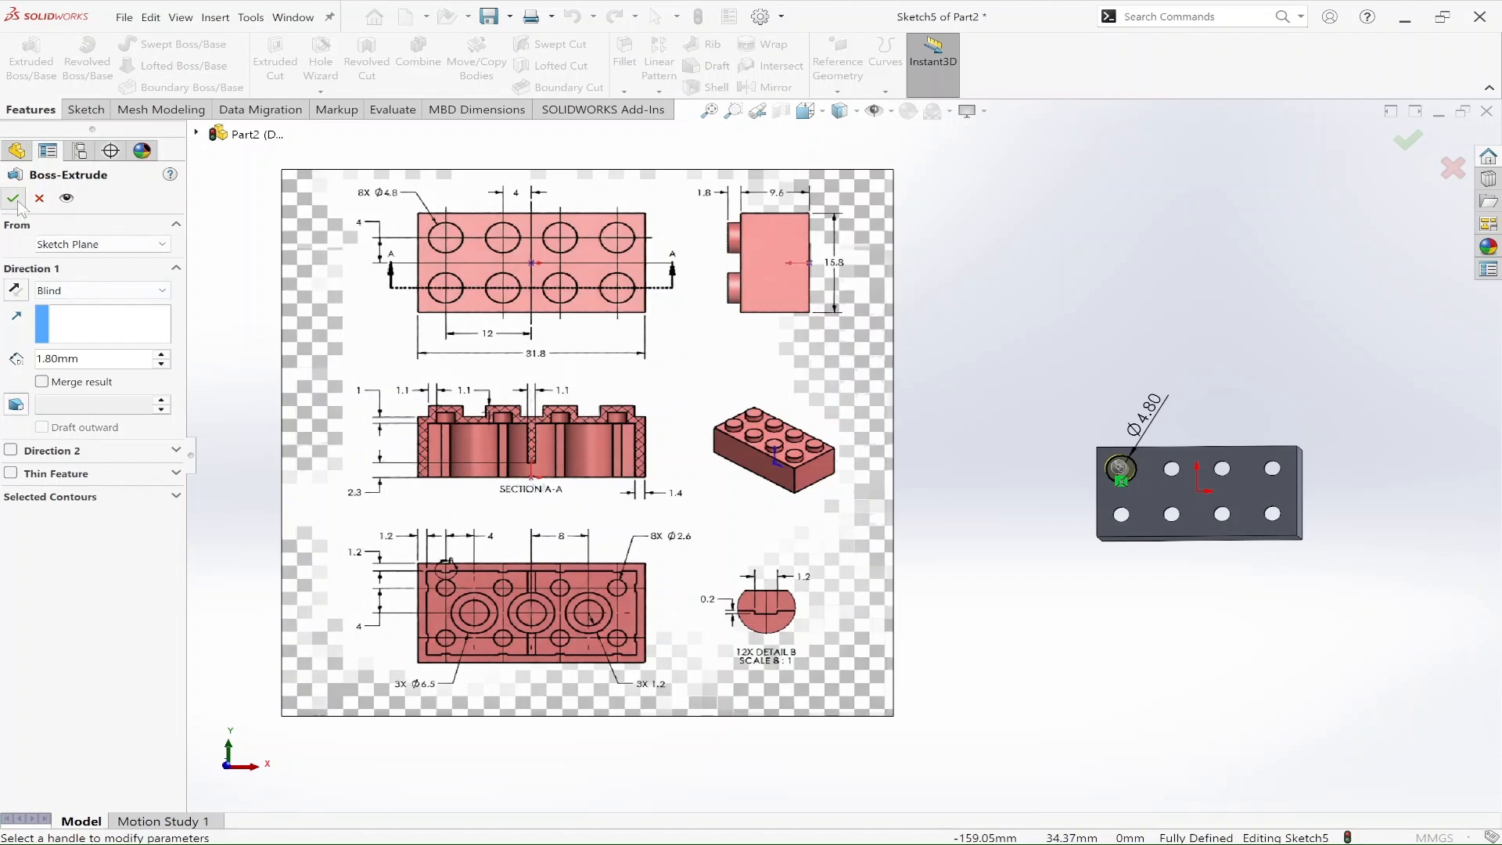
mouse_move(1228, 580)
middle_mouse_down()
mouse_move(1247, 379)
mouse_move(1226, 349)
mouse_move(1174, 430)
mouse_move(1205, 524)
middle_mouse_up()
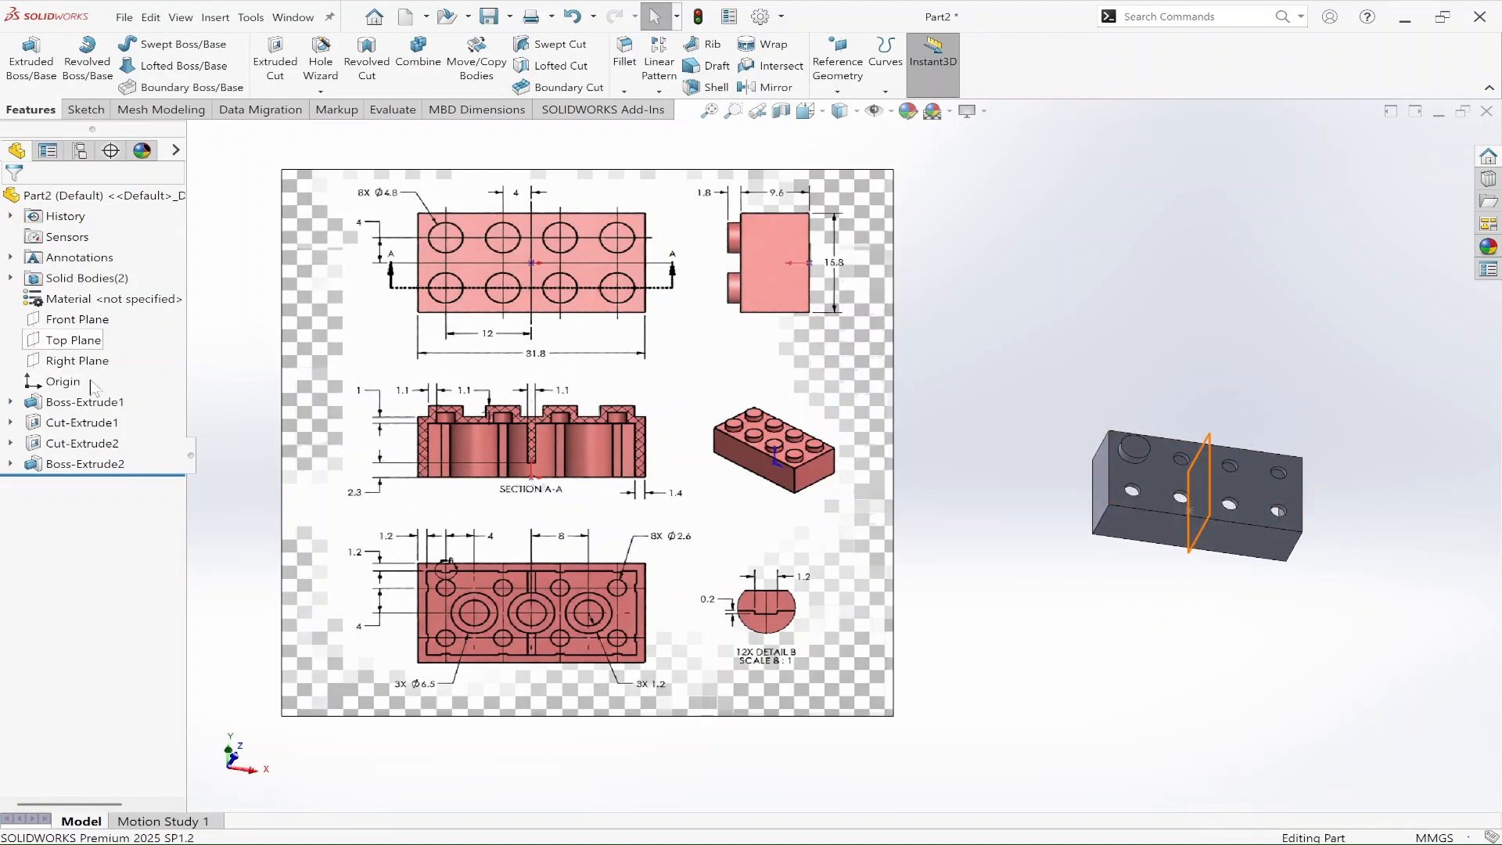
key("ctrl+shift+d")
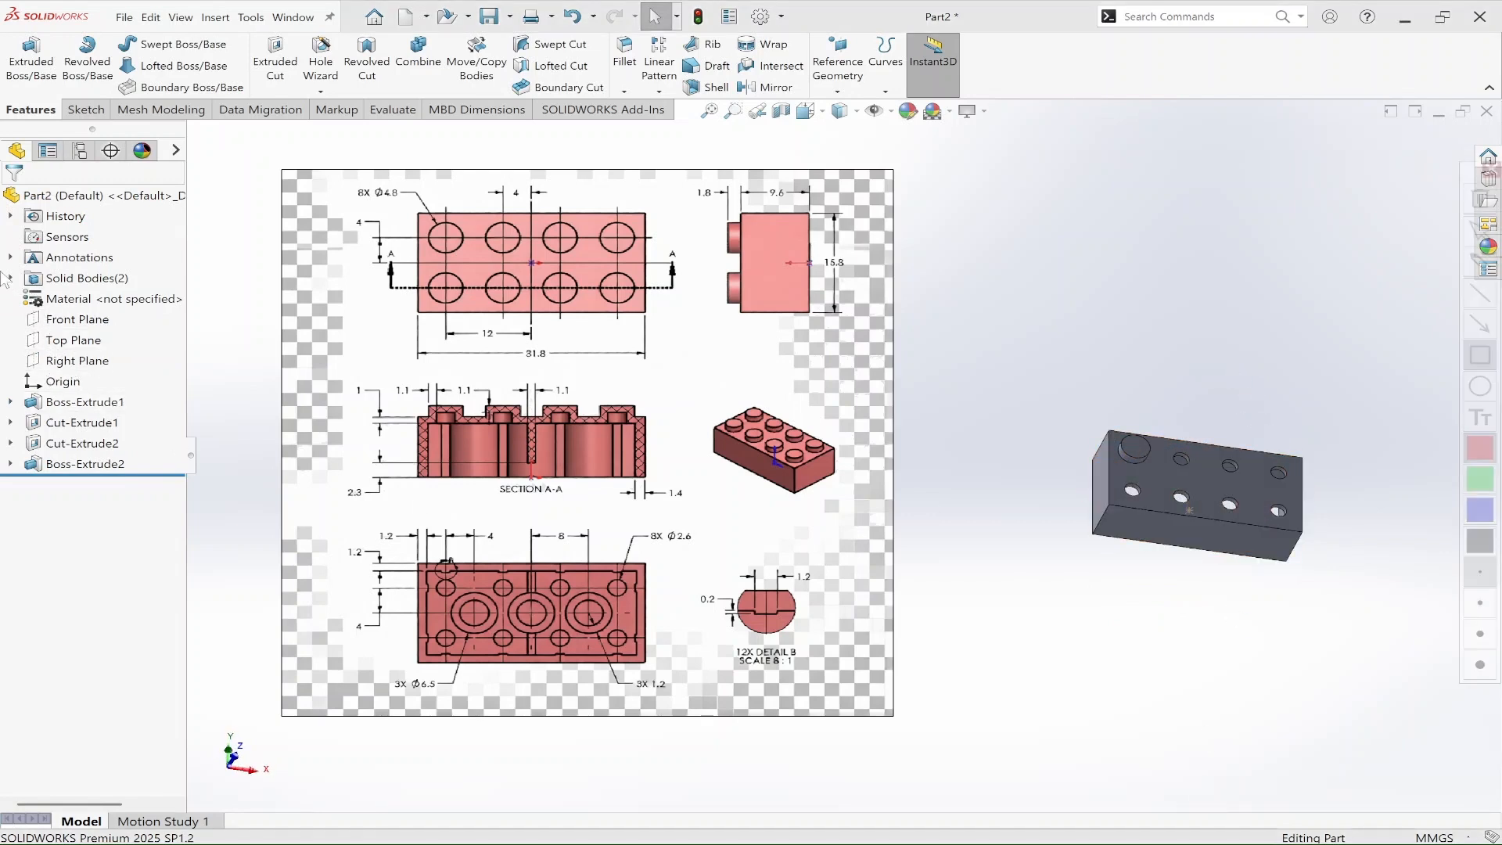
mouse_move(3, 268)
left_mouse_down()
mouse_move(161, 307)
mouse_move(156, 294)
left_mouse_up()
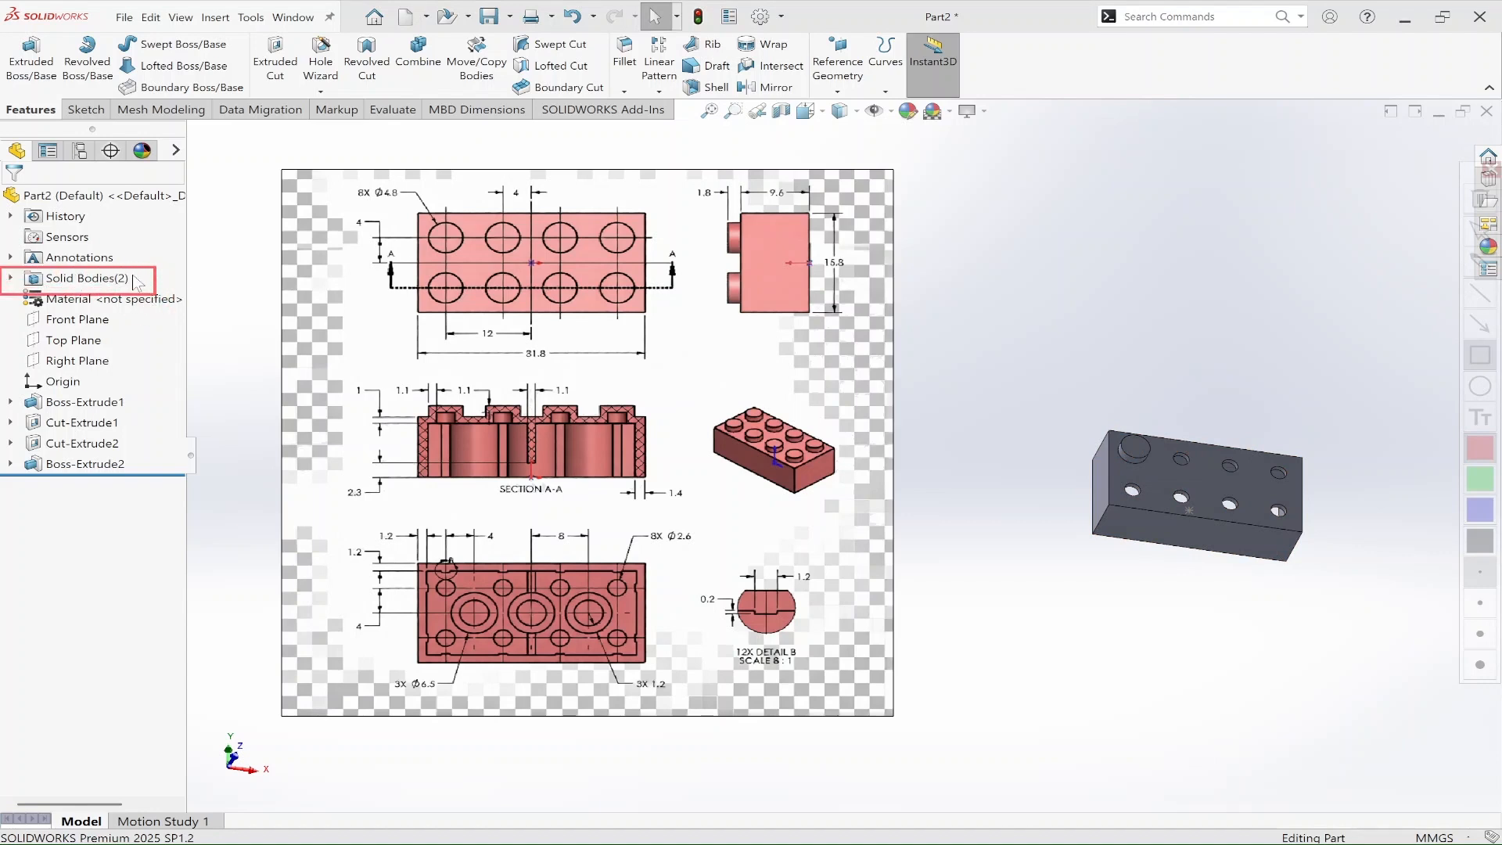
key("Escape")
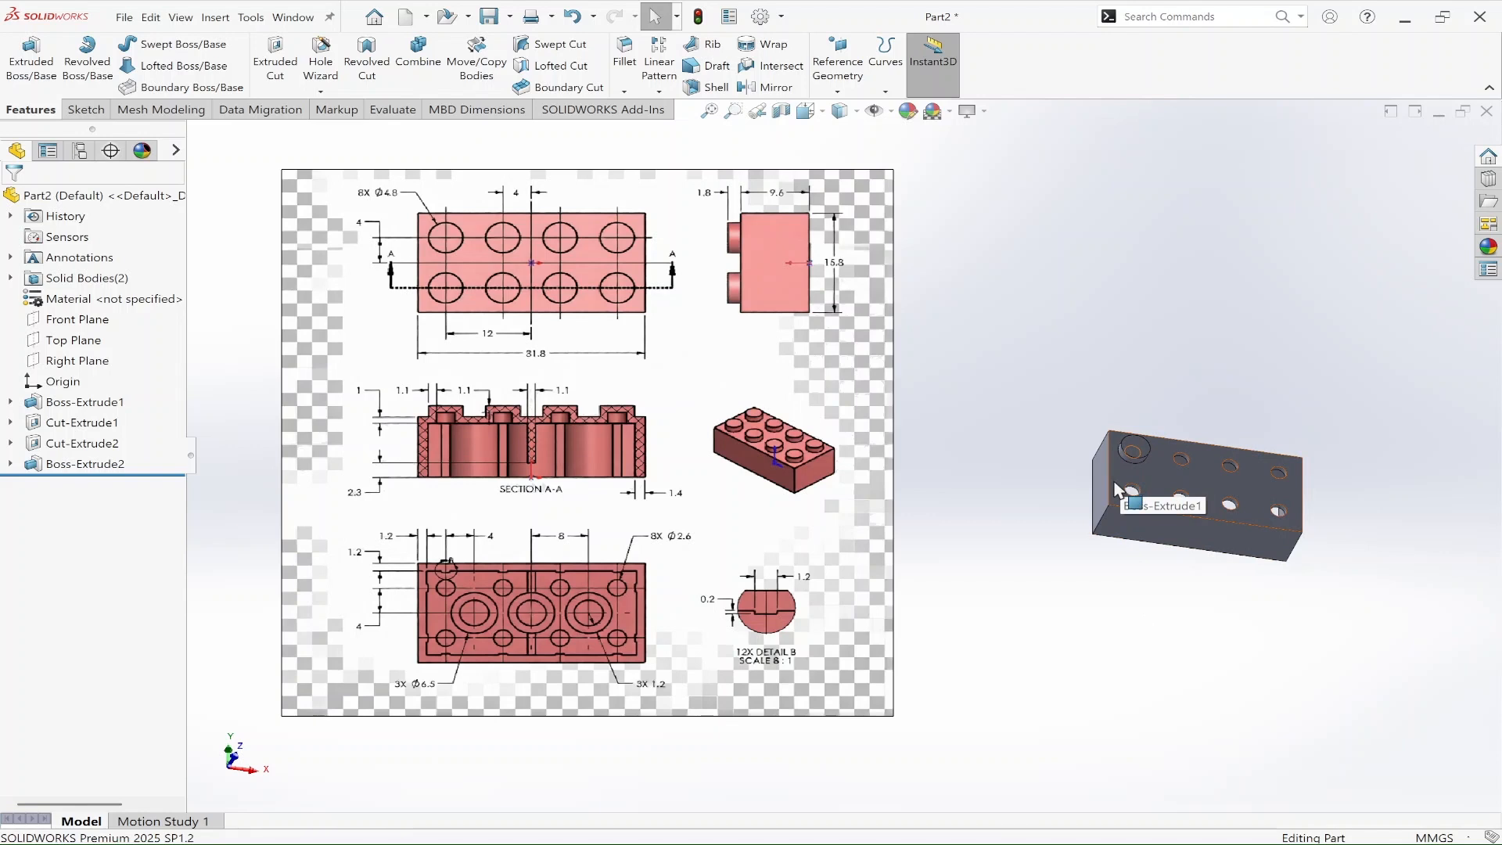
Step: Hide the main brick body and start a sketch on the stud's underside, where it meets the brick
right_click(1163, 495)
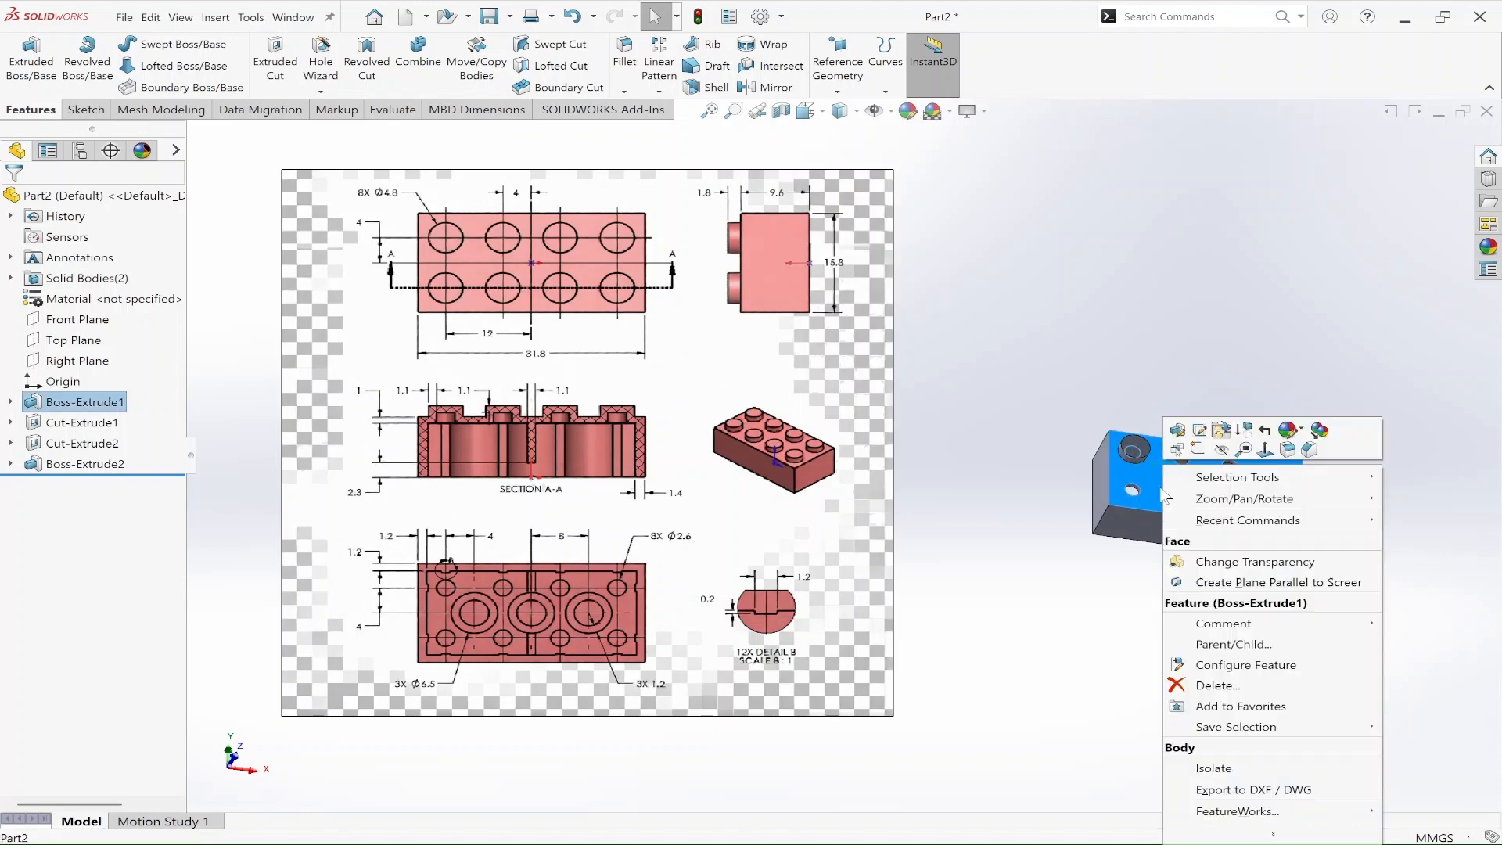
left_click(1214, 468)
middle_click_drag(1161, 527, 1171, 348)
middle_click_drag(1174, 526, 1415, 557)
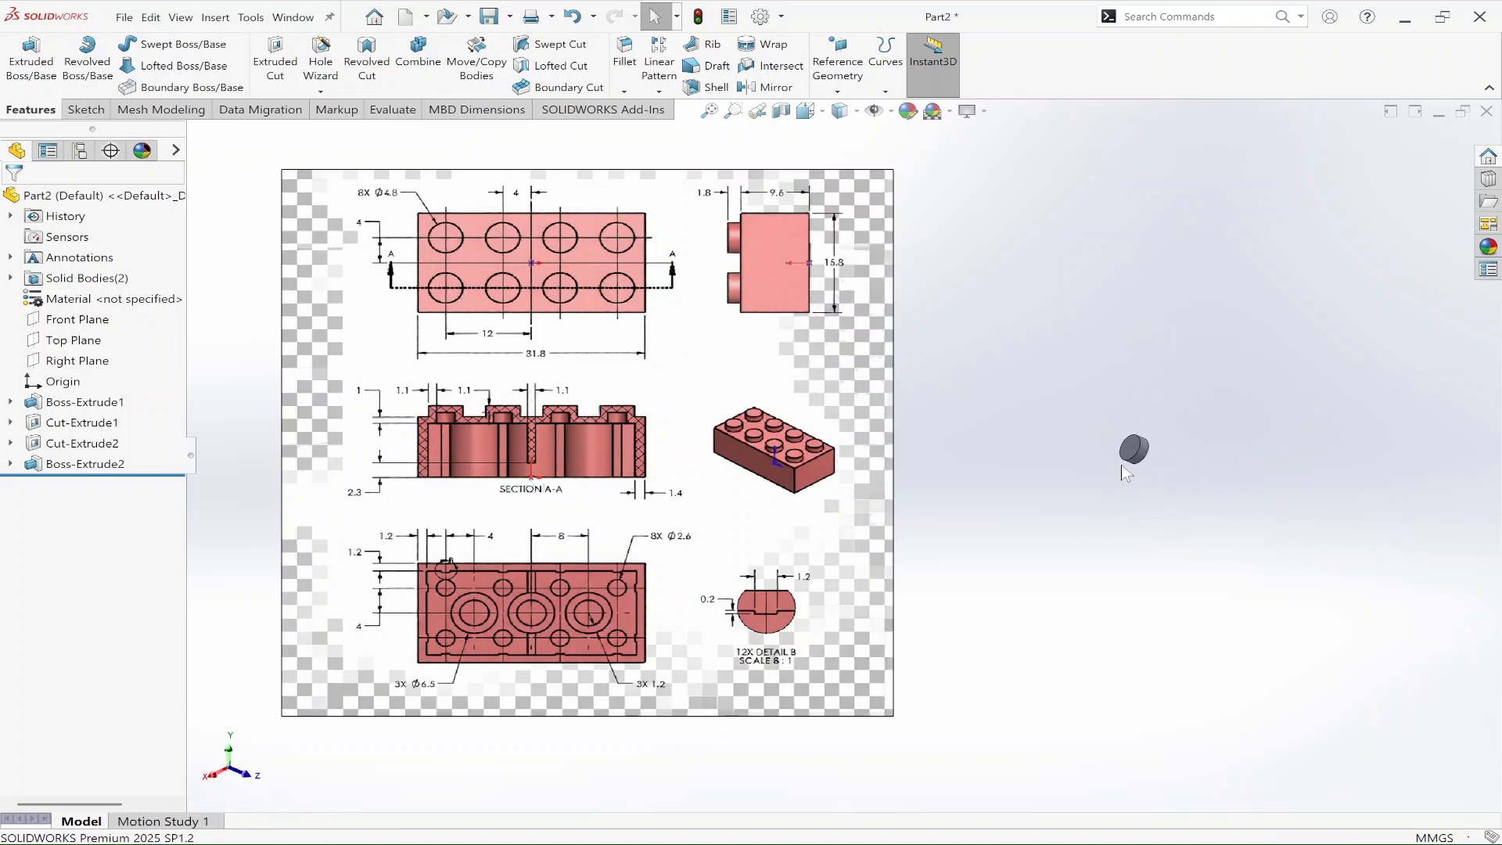
left_click(1091, 438)
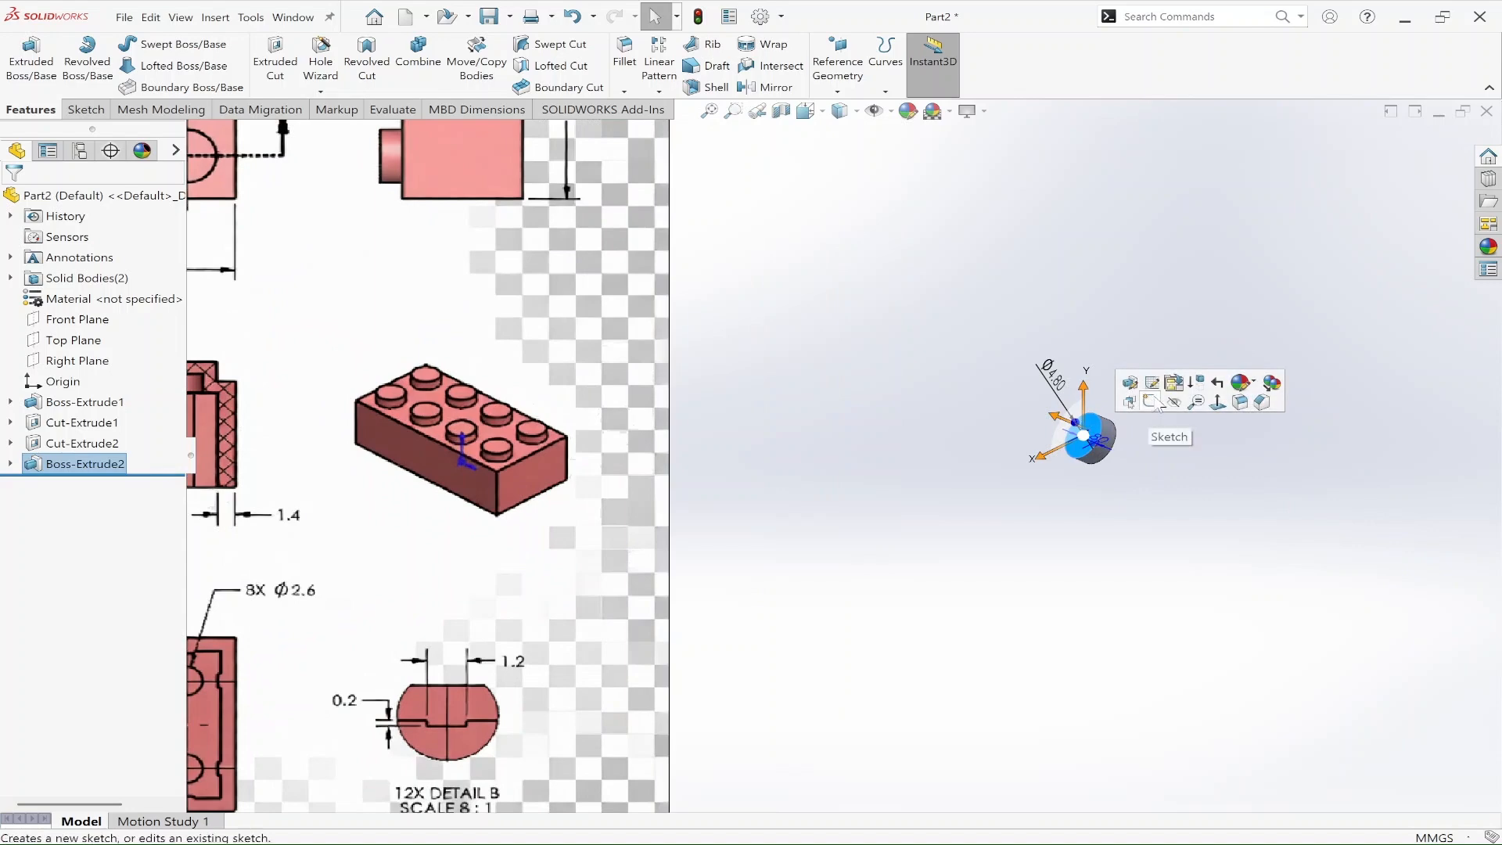
left_click(1152, 402)
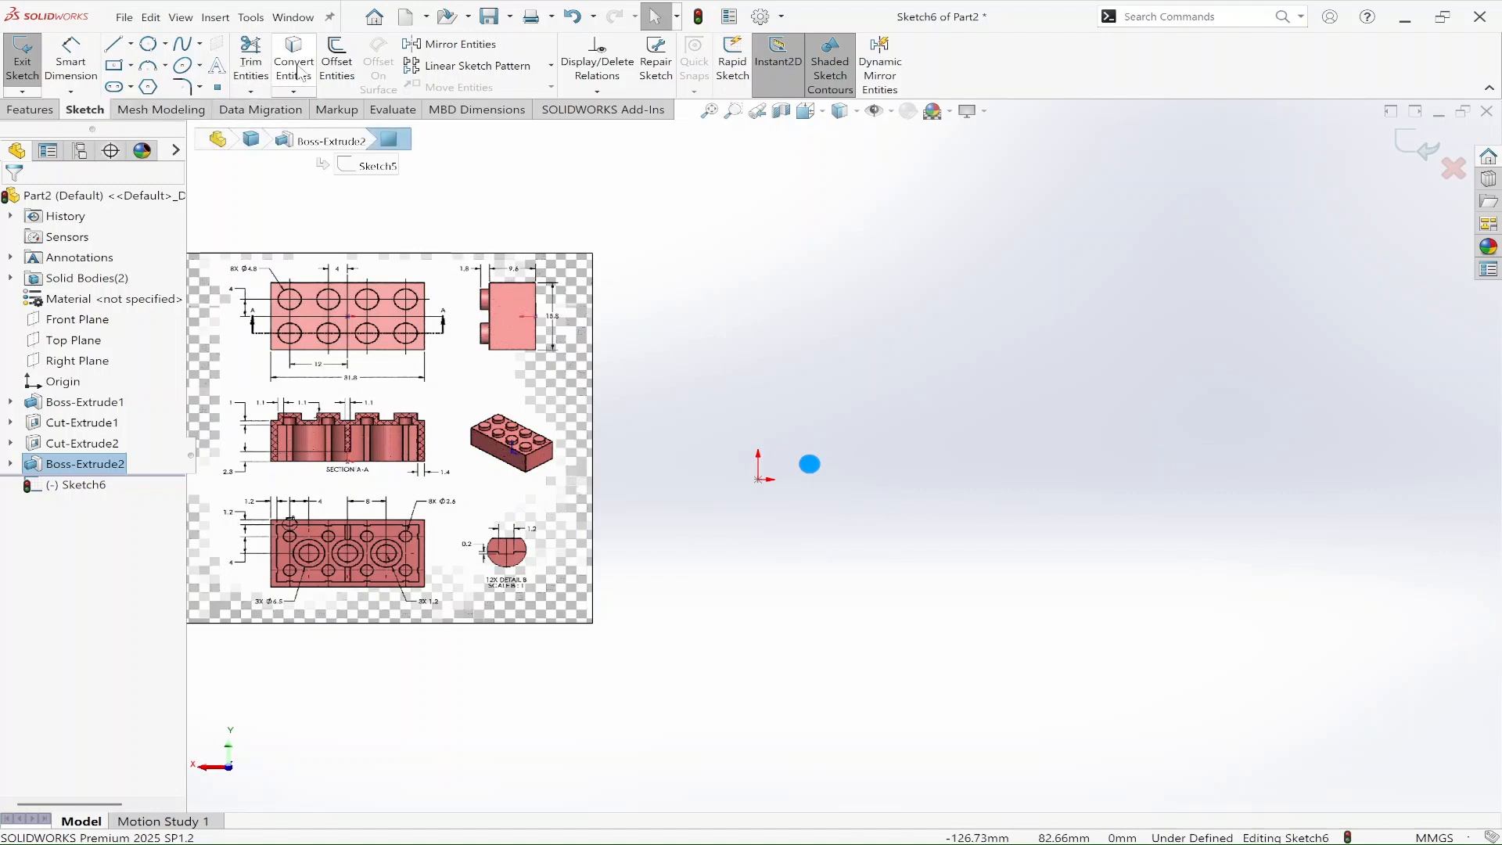
Step: Convert the stud's circular edge into the sketch and offset it 1.1 mm inward
left_click(338, 63)
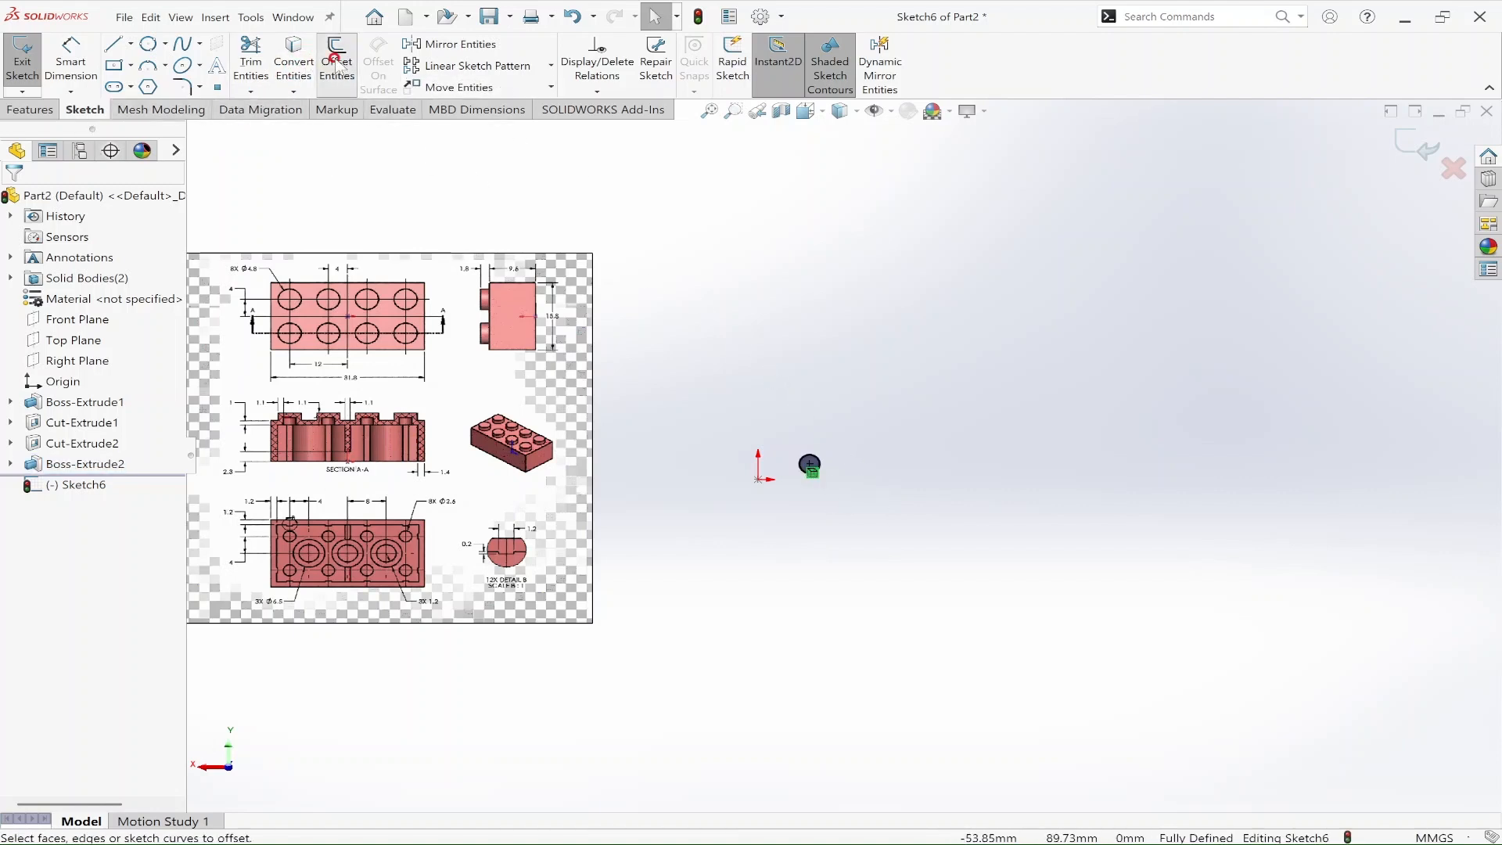
left_click(821, 467)
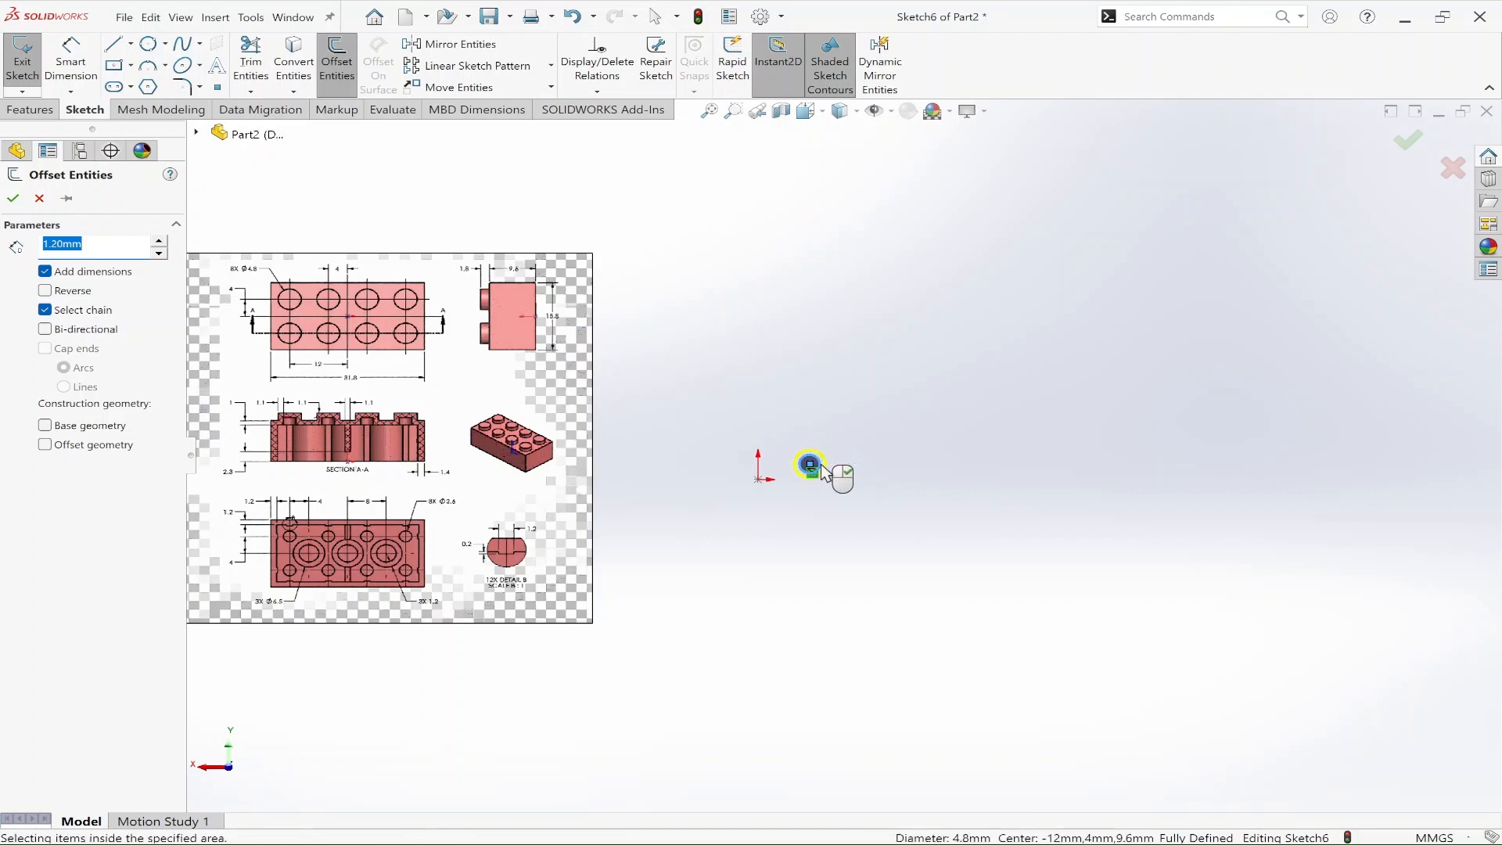
left_click(63, 297)
scroll(331, 484, "down", 3)
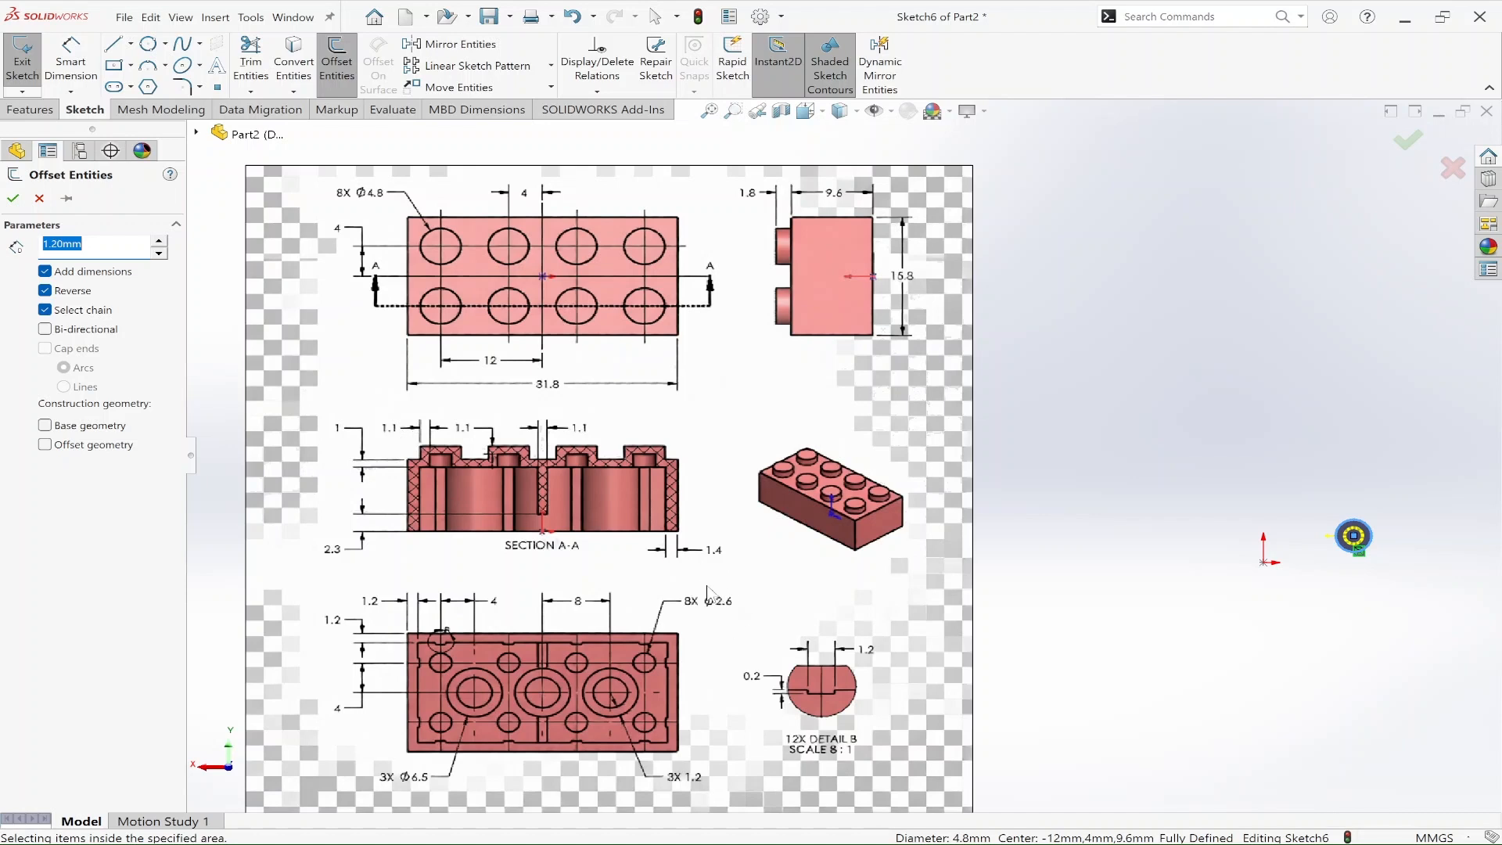
type("1.1")
key("Return")
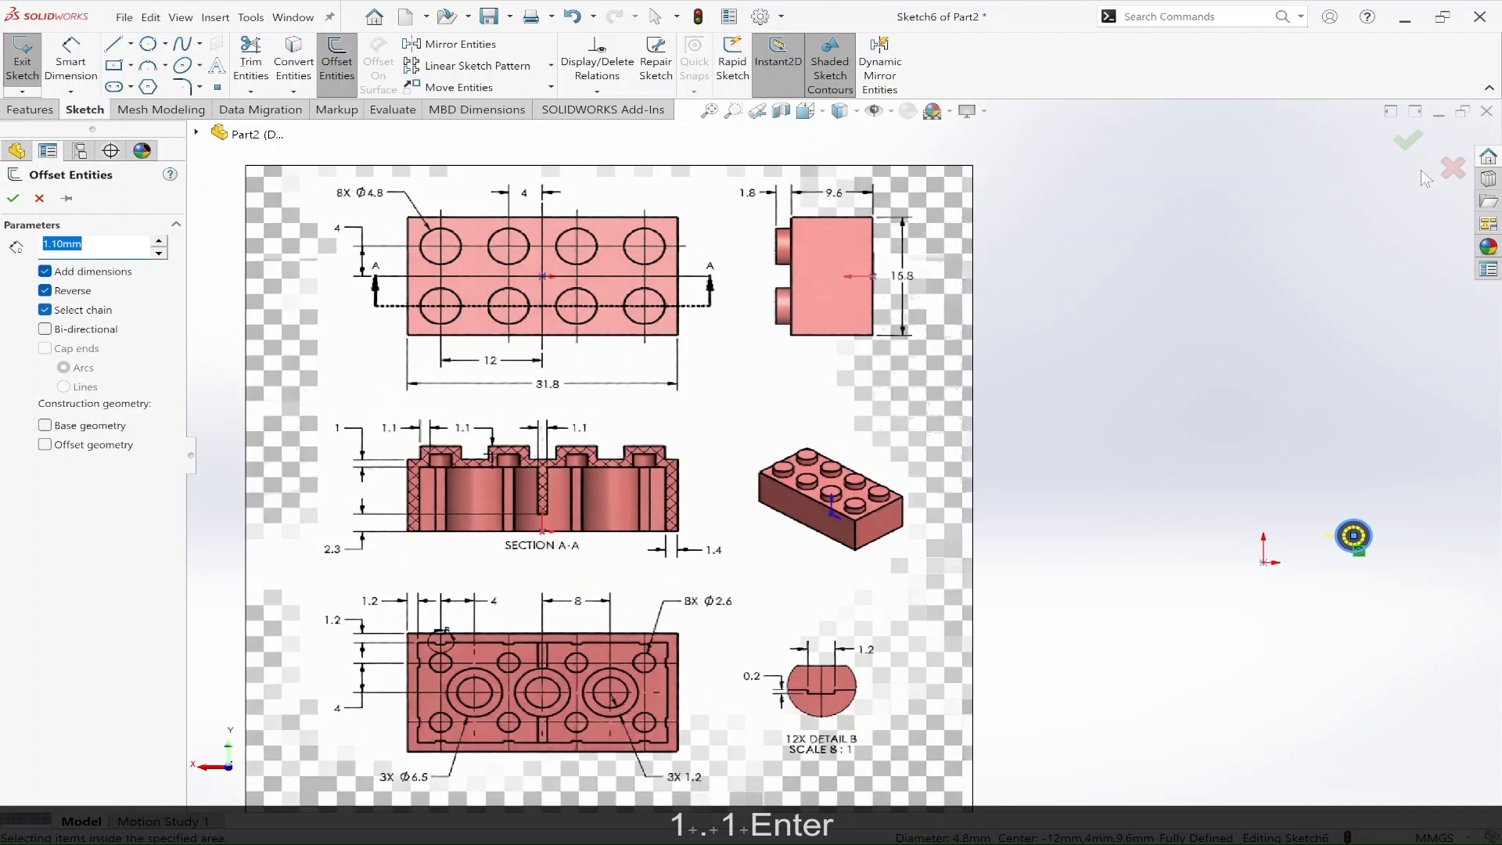
left_click(1408, 139)
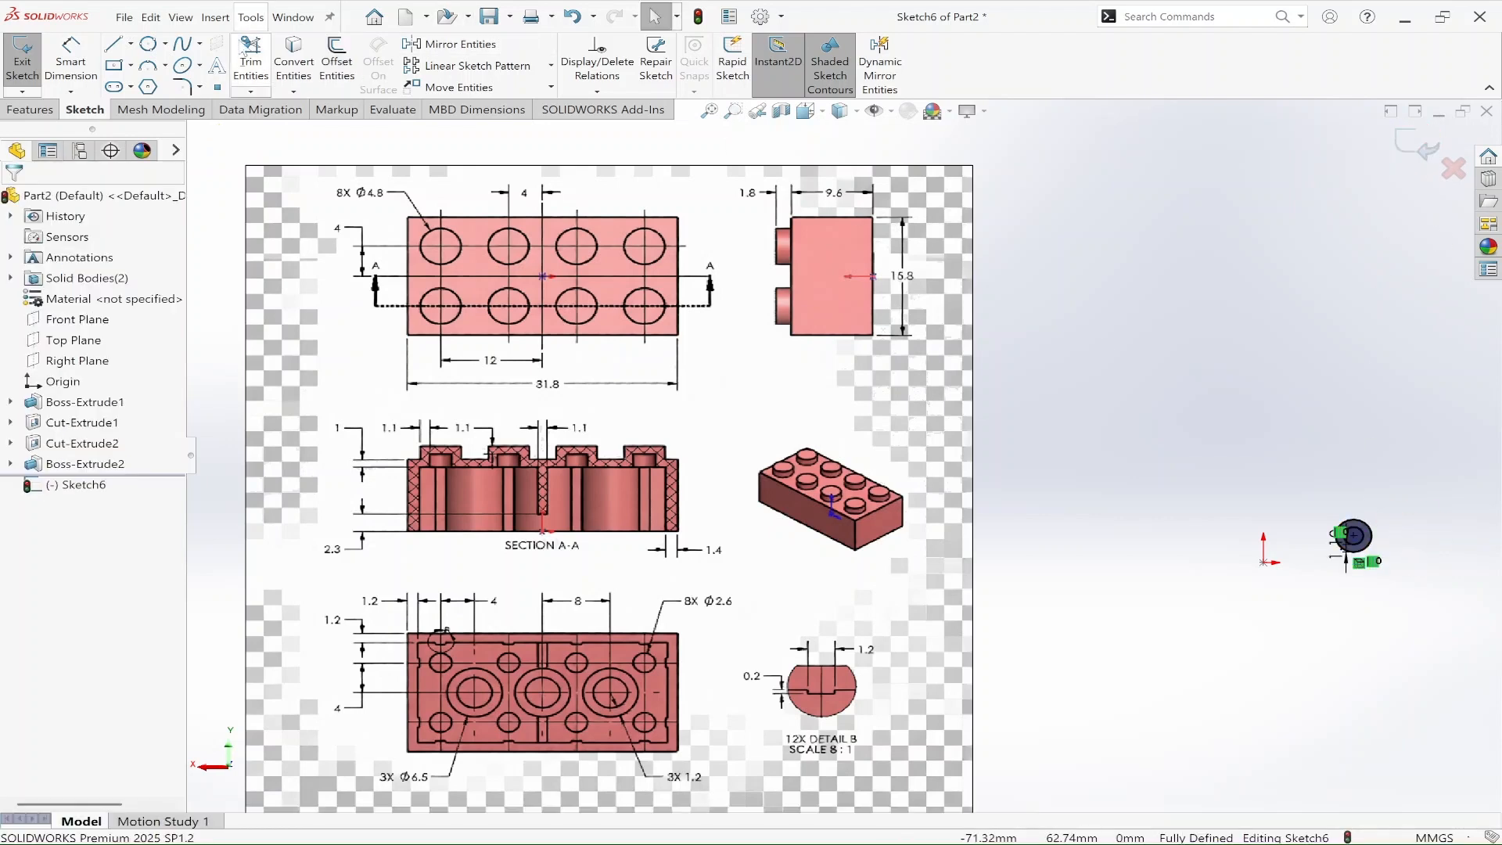
Step: Start an extruded cut from the stud's underside sketch, with only the inner circle region as its contour
left_click(30, 109)
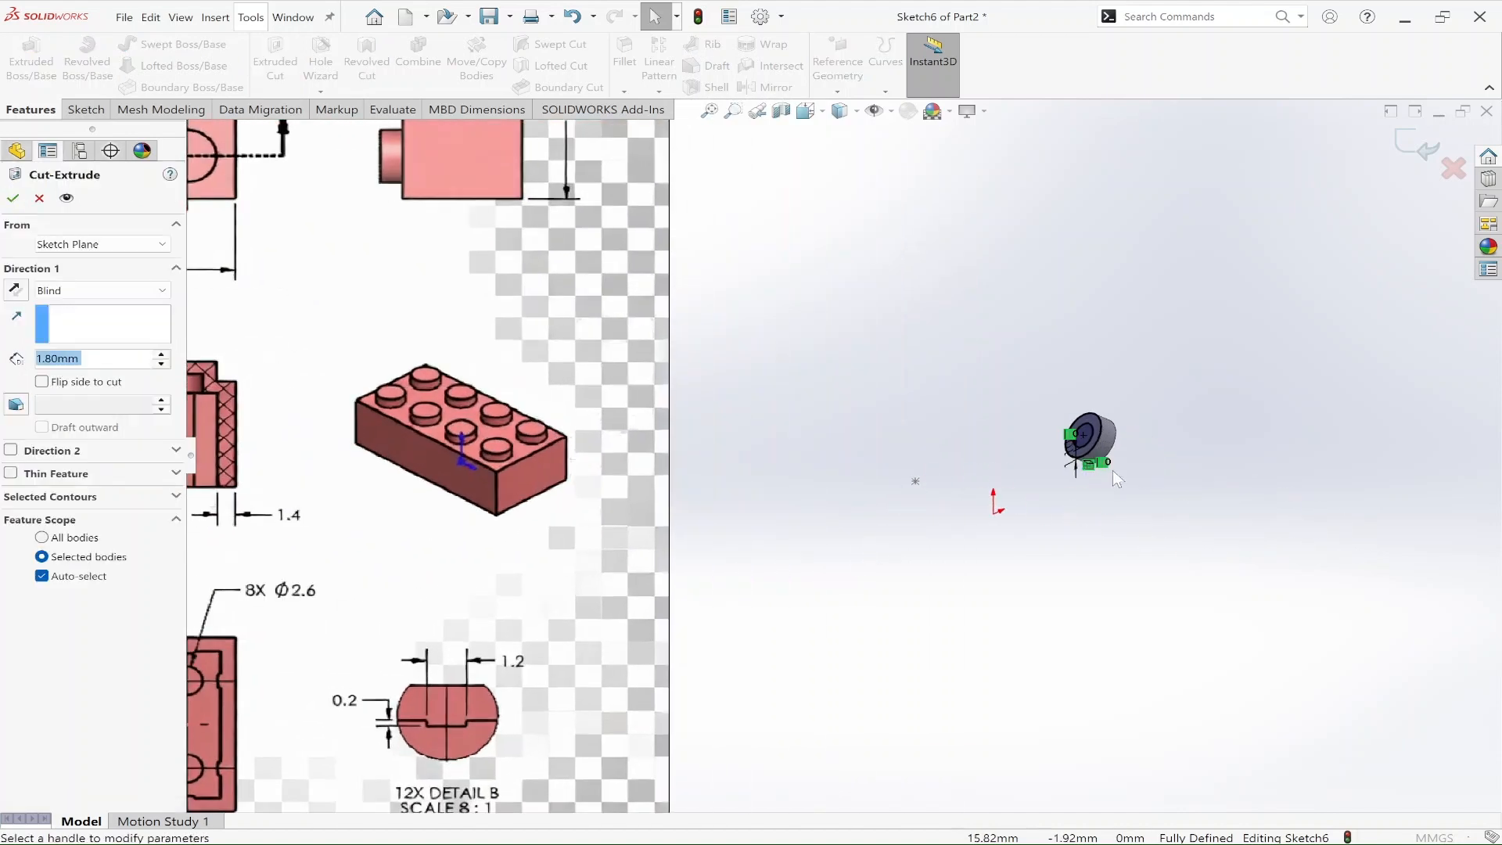
left_click(84, 497)
scroll(1059, 427, "down", 6)
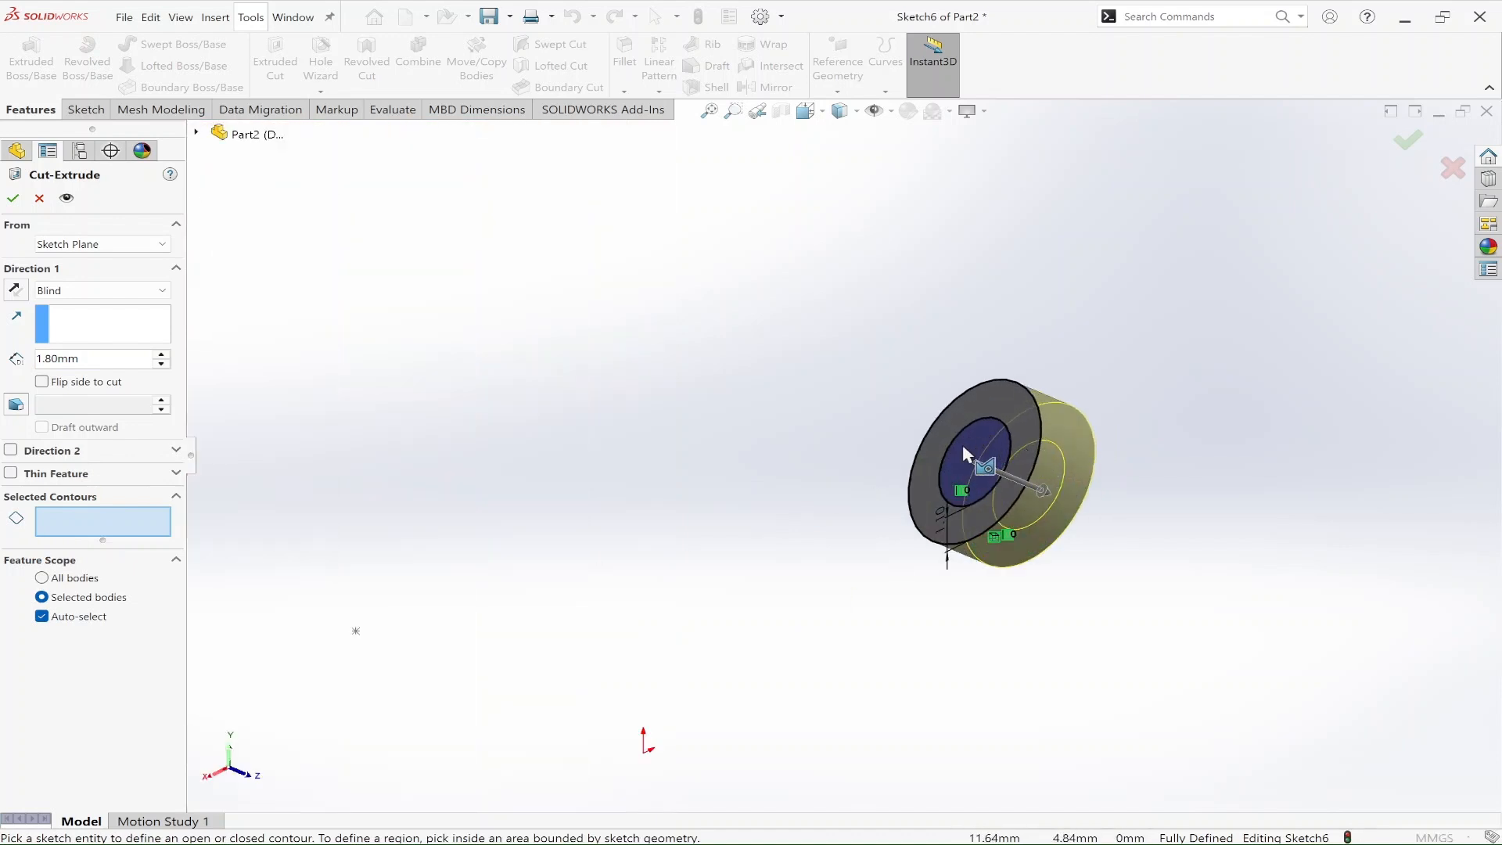
left_click(1007, 455)
scroll(970, 548, "up", 11)
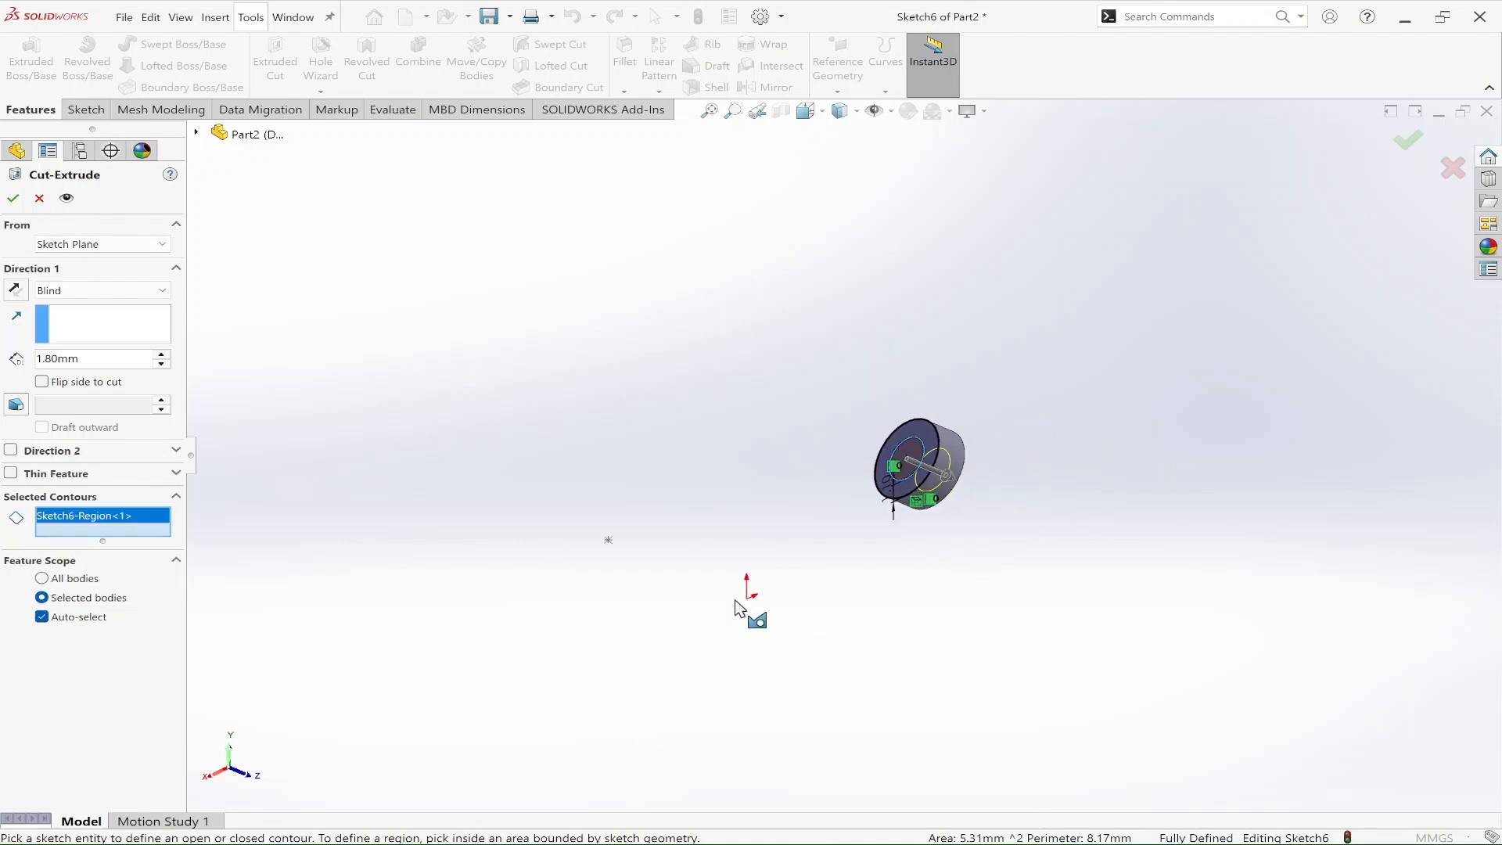
Step: Set the stud's inner cut to a blind depth of 1.8-1.1 mm, following the section view, and finish the cut
scroll(355, 459, "down", 3)
scroll(486, 424, "down", 3)
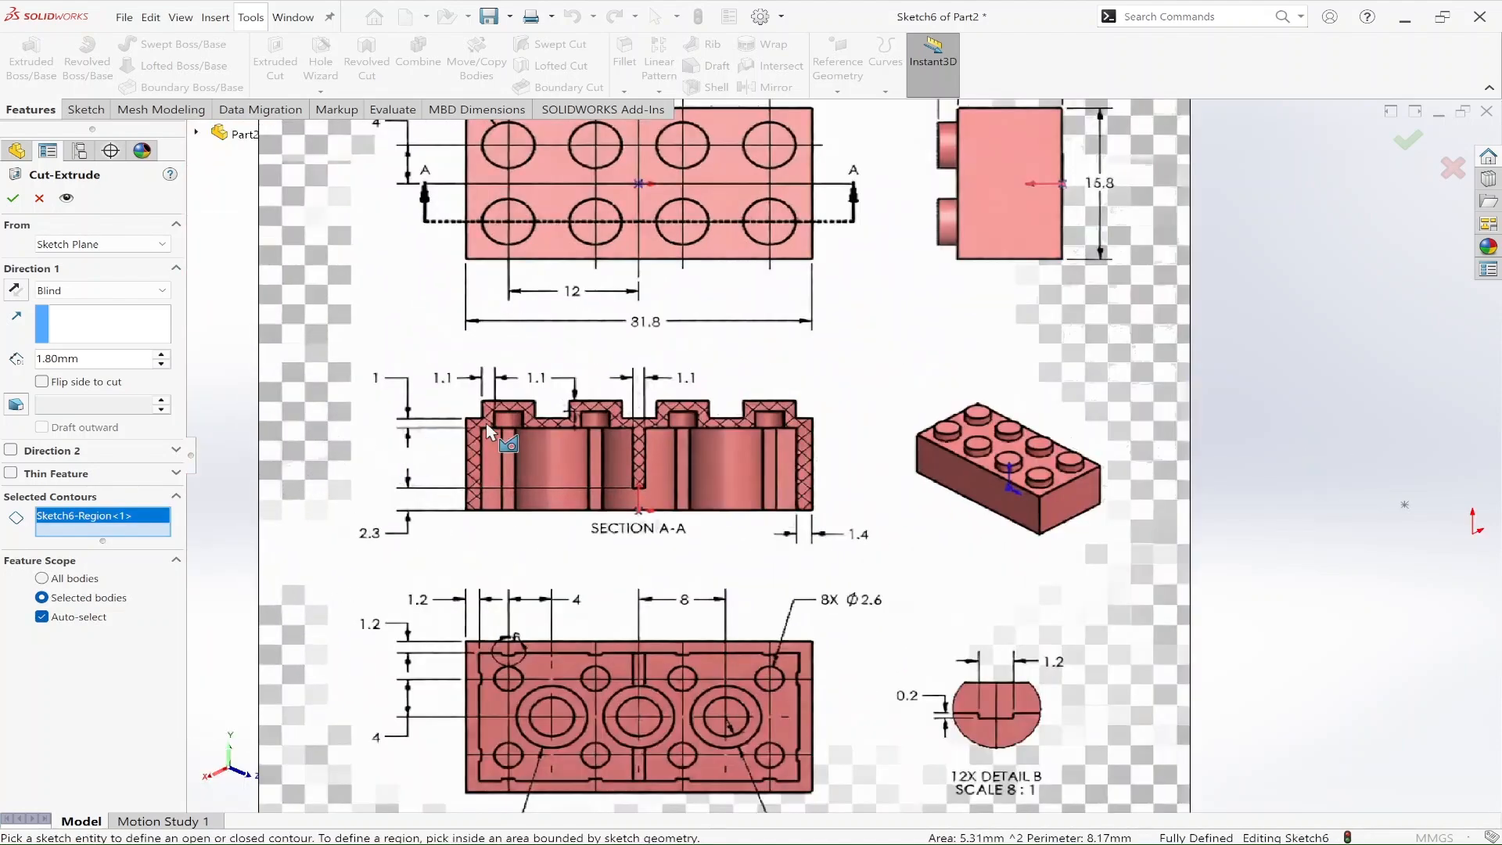
scroll(864, 518, "up", 3)
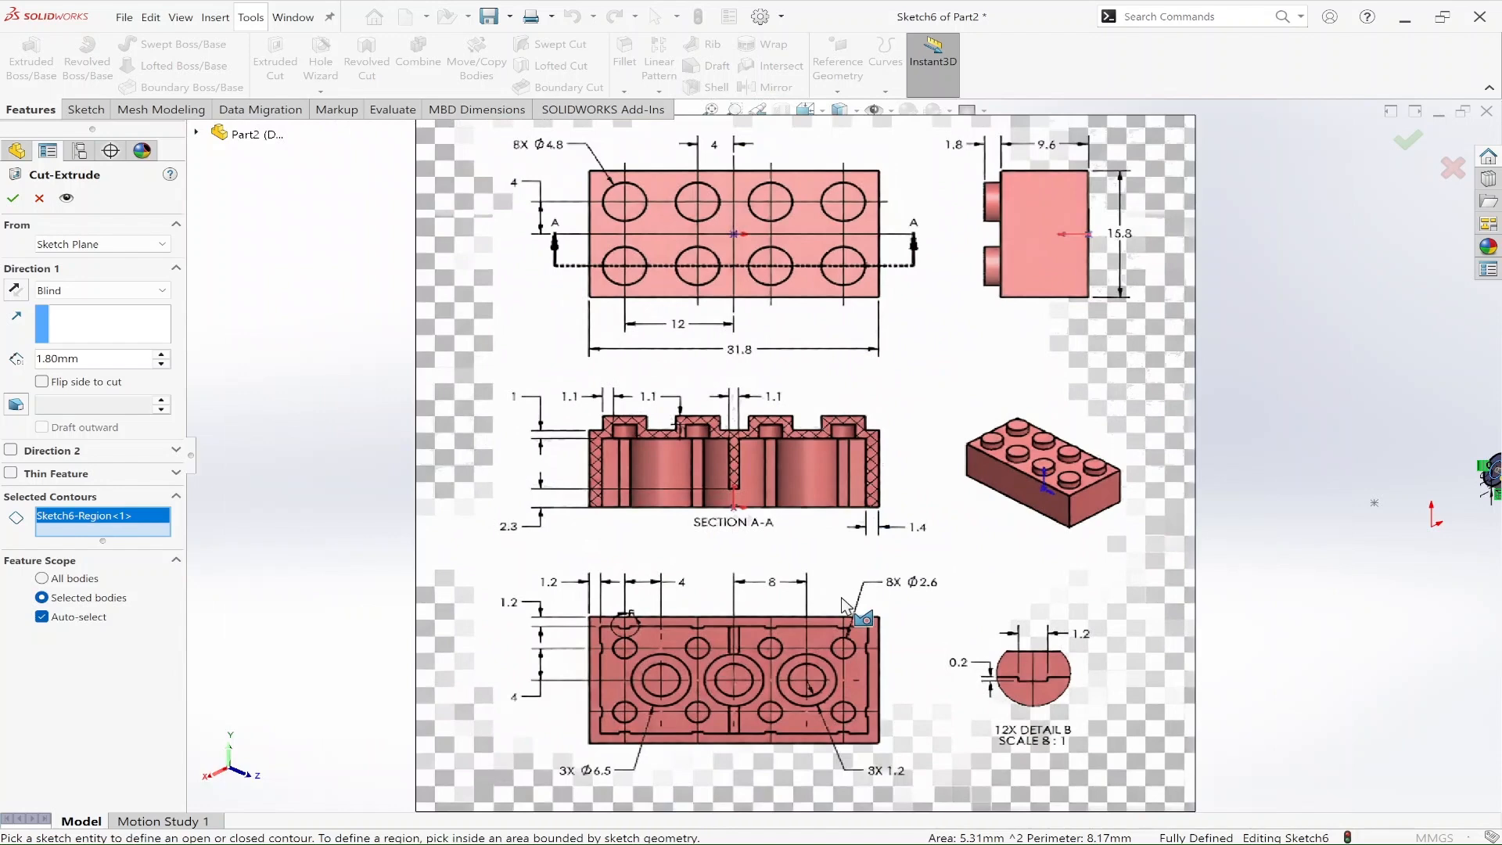
scroll(716, 411, "down", 3)
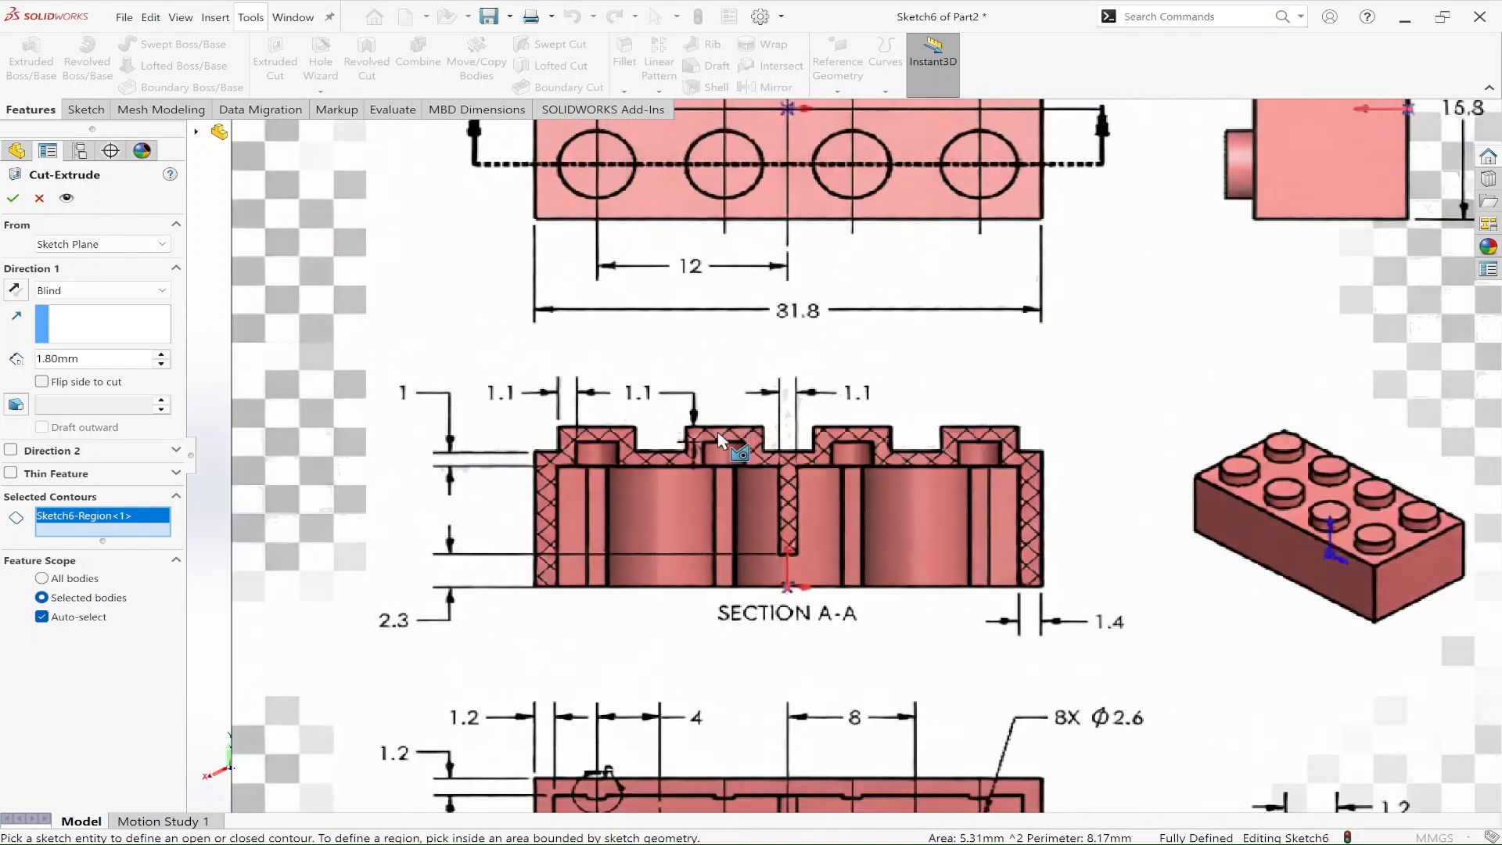
scroll(717, 436, "down", 3)
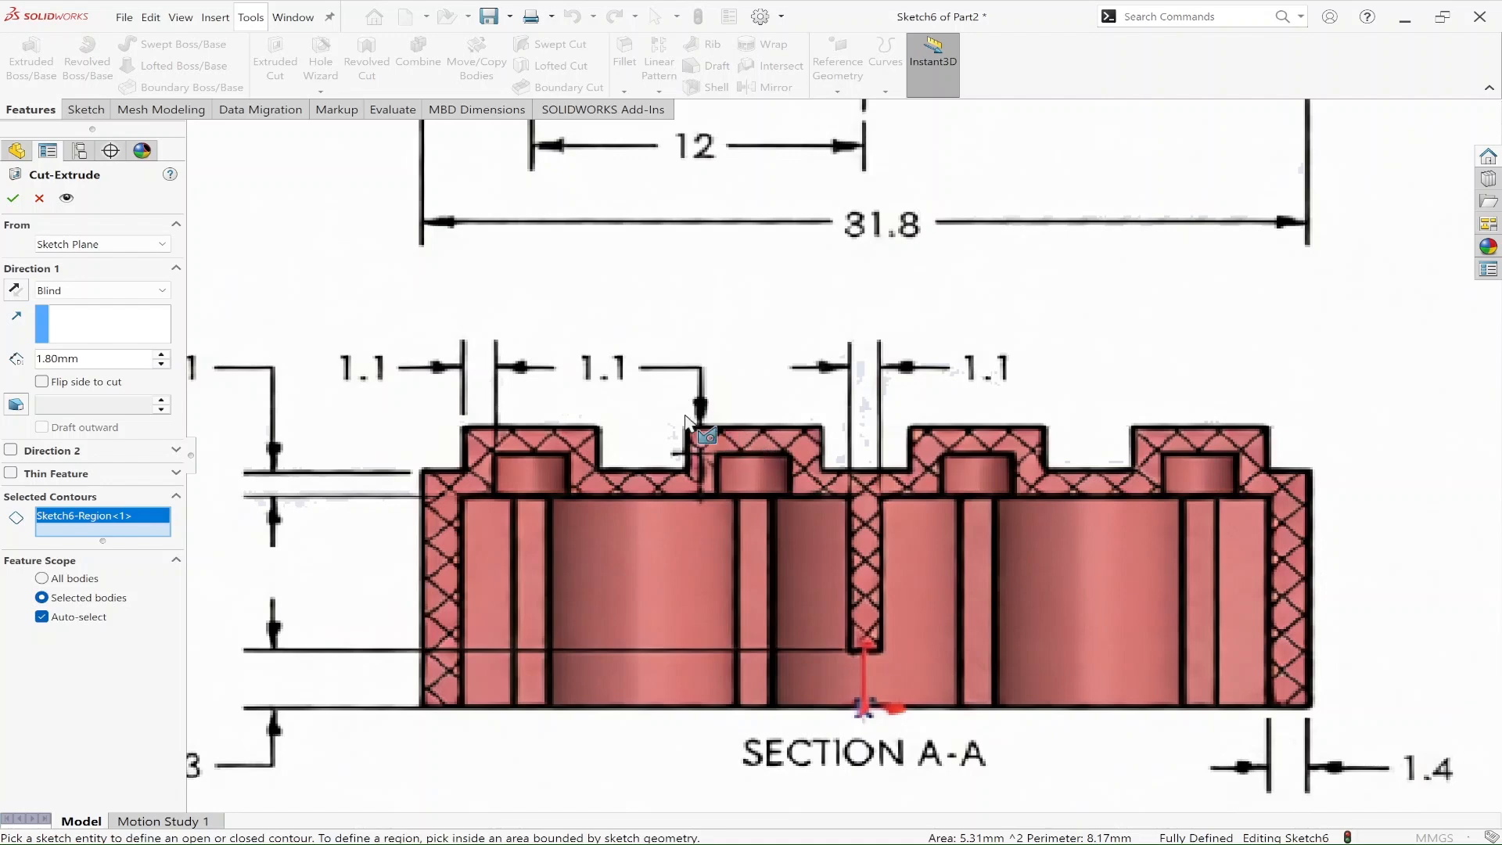
scroll(722, 445, "up", 6)
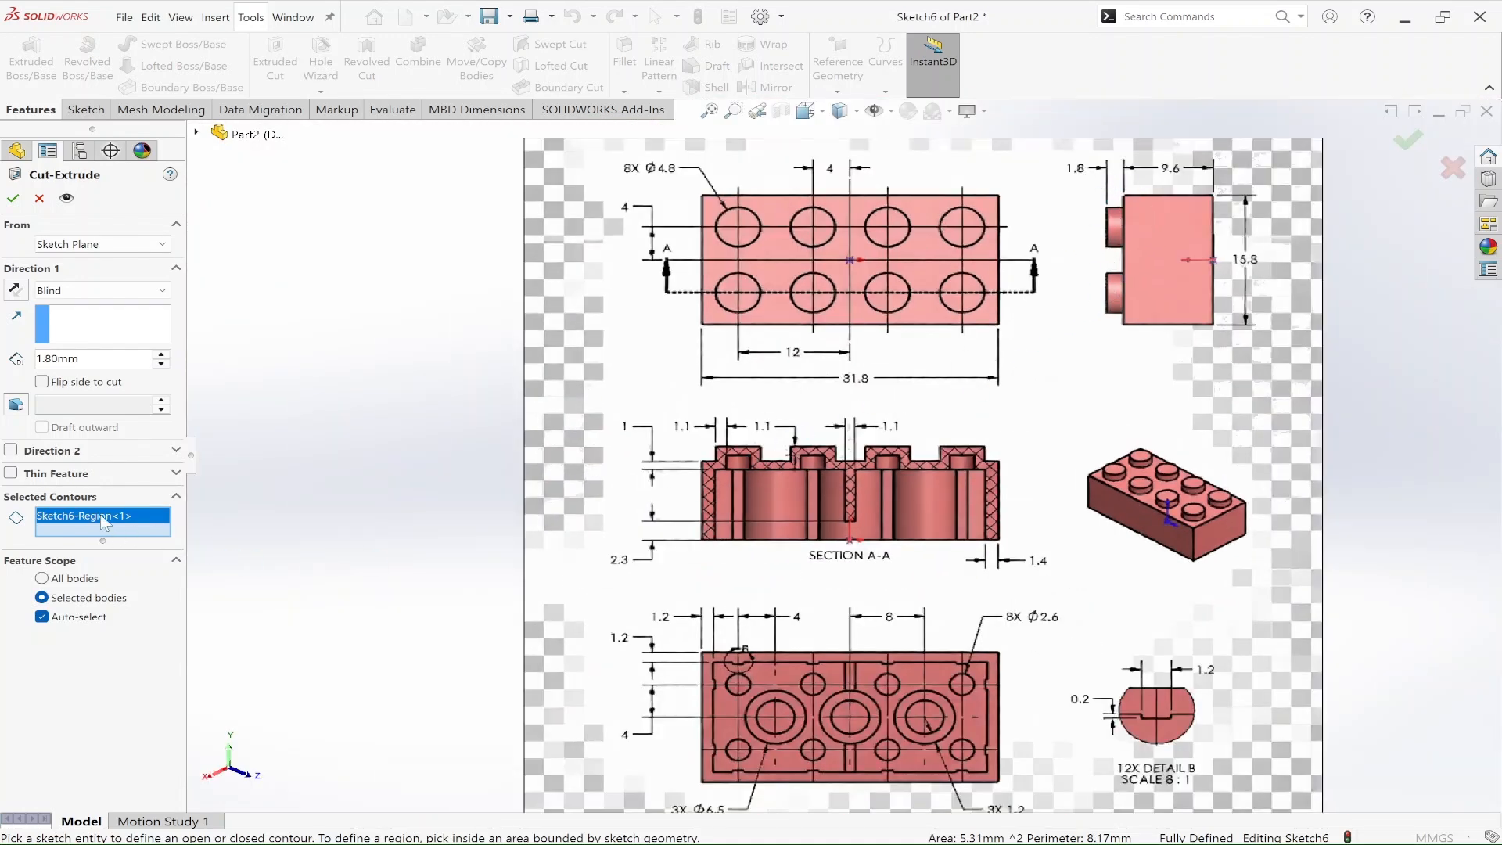
left_click_drag(92, 360, 1, 380)
type("1.8-1.")
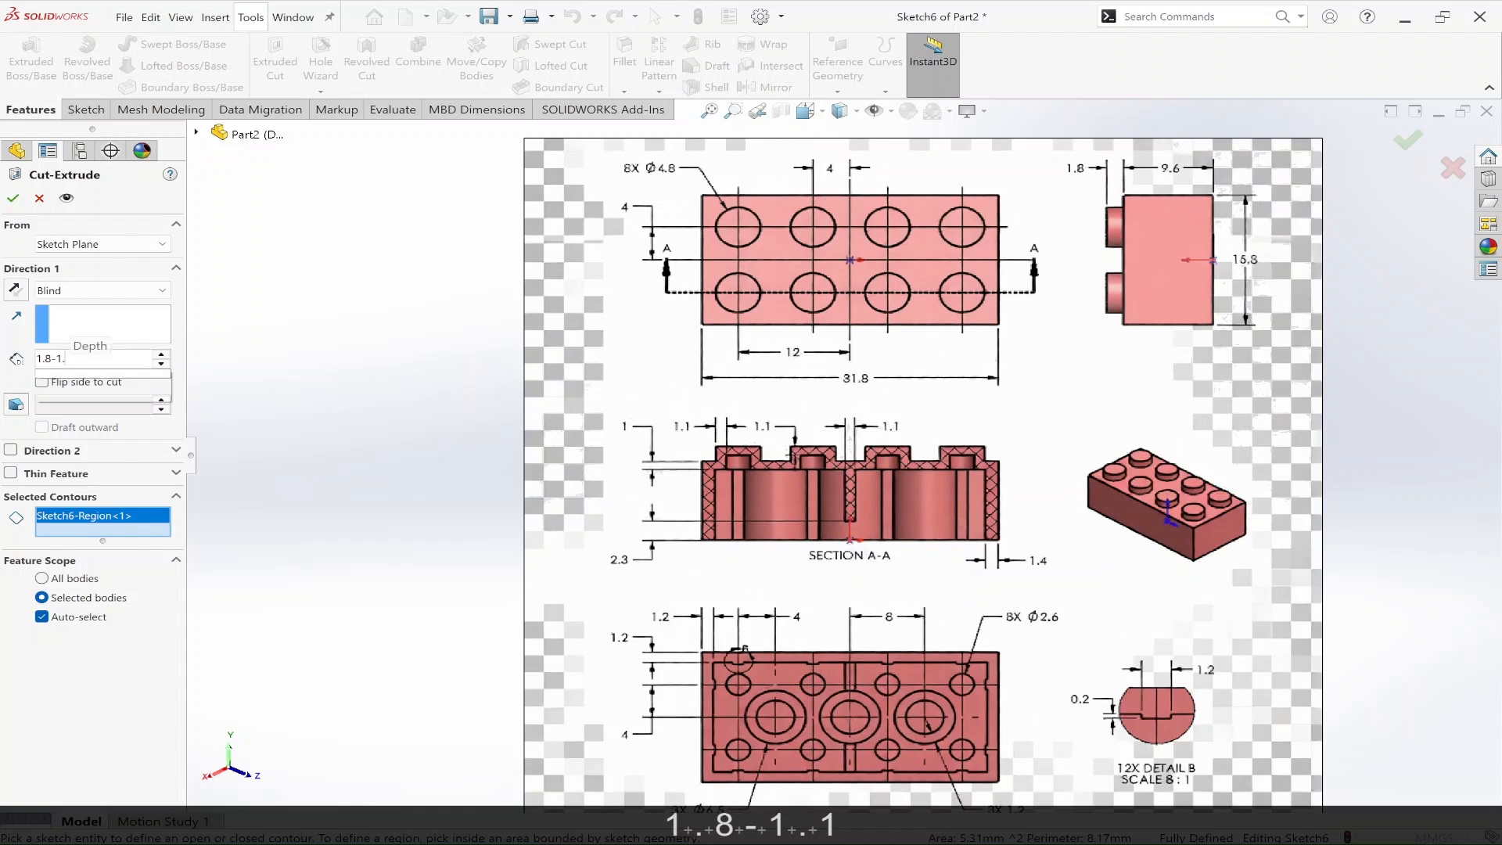
key("Return")
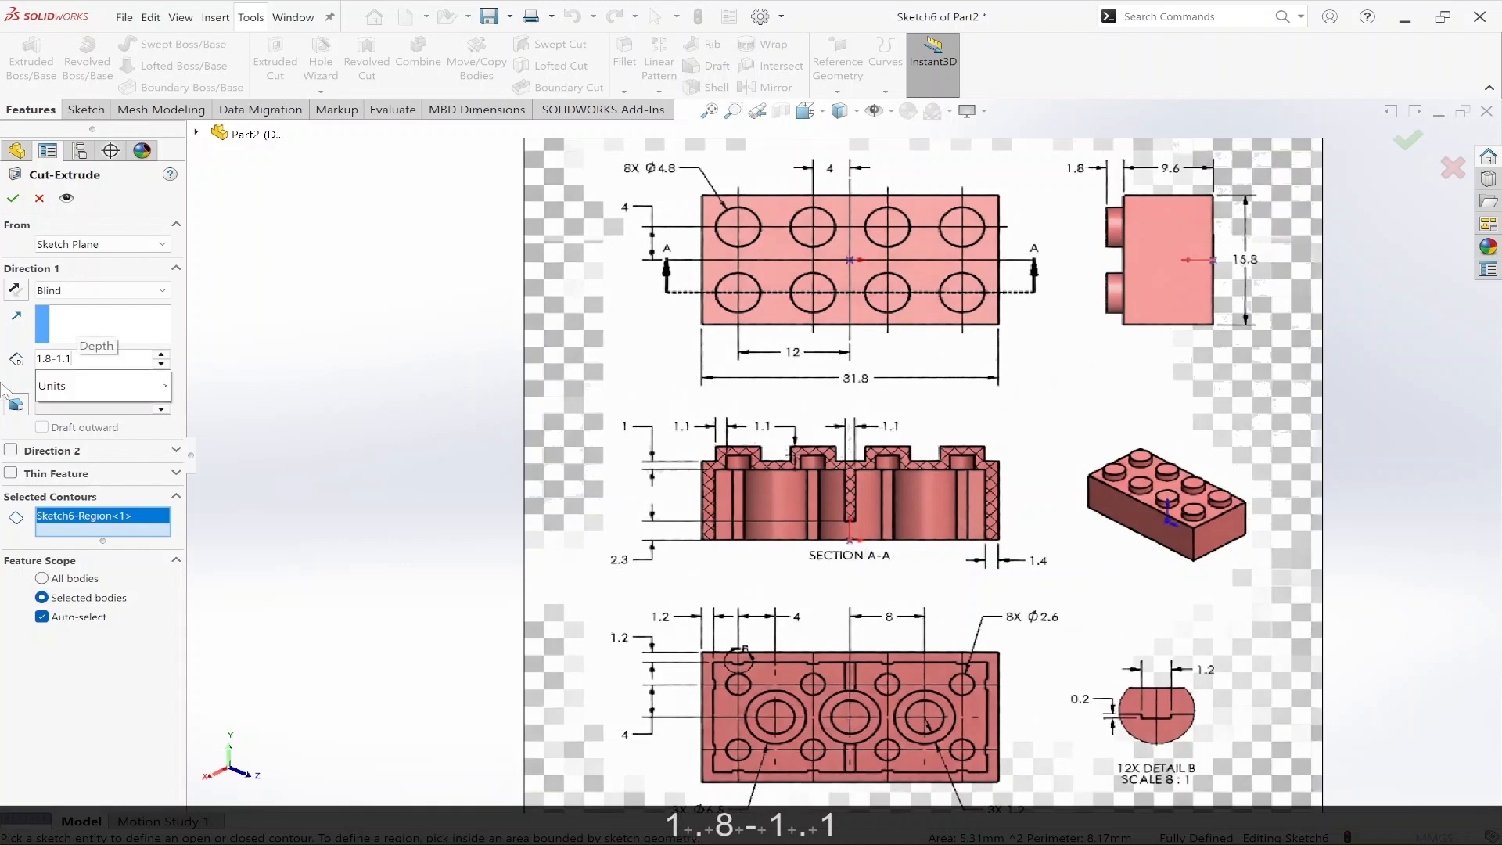
scroll(1094, 499, "up", 4)
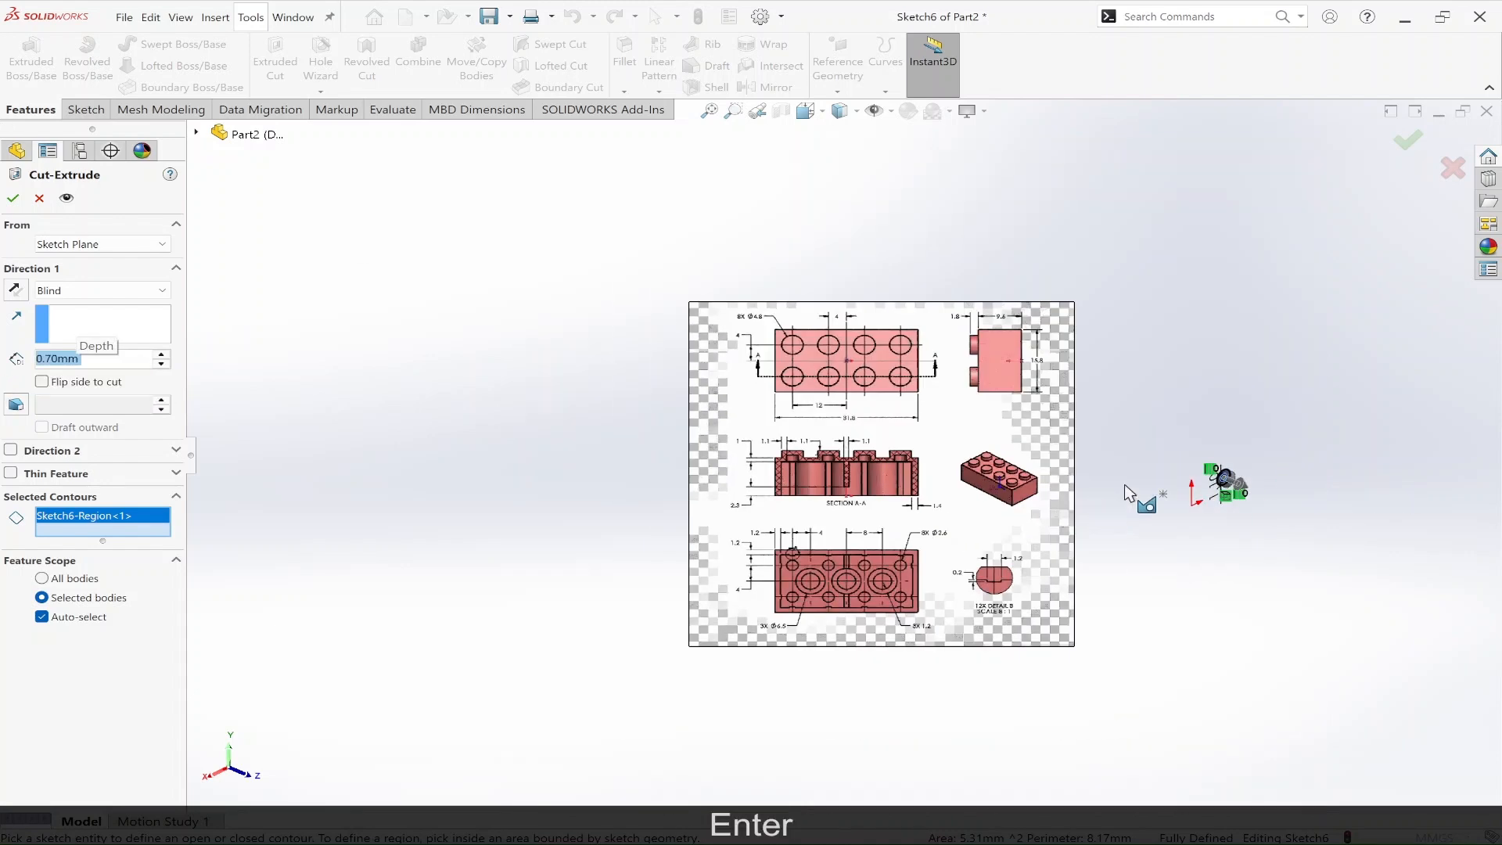
scroll(1229, 495, "down", 2)
scroll(1232, 495, "down", 5)
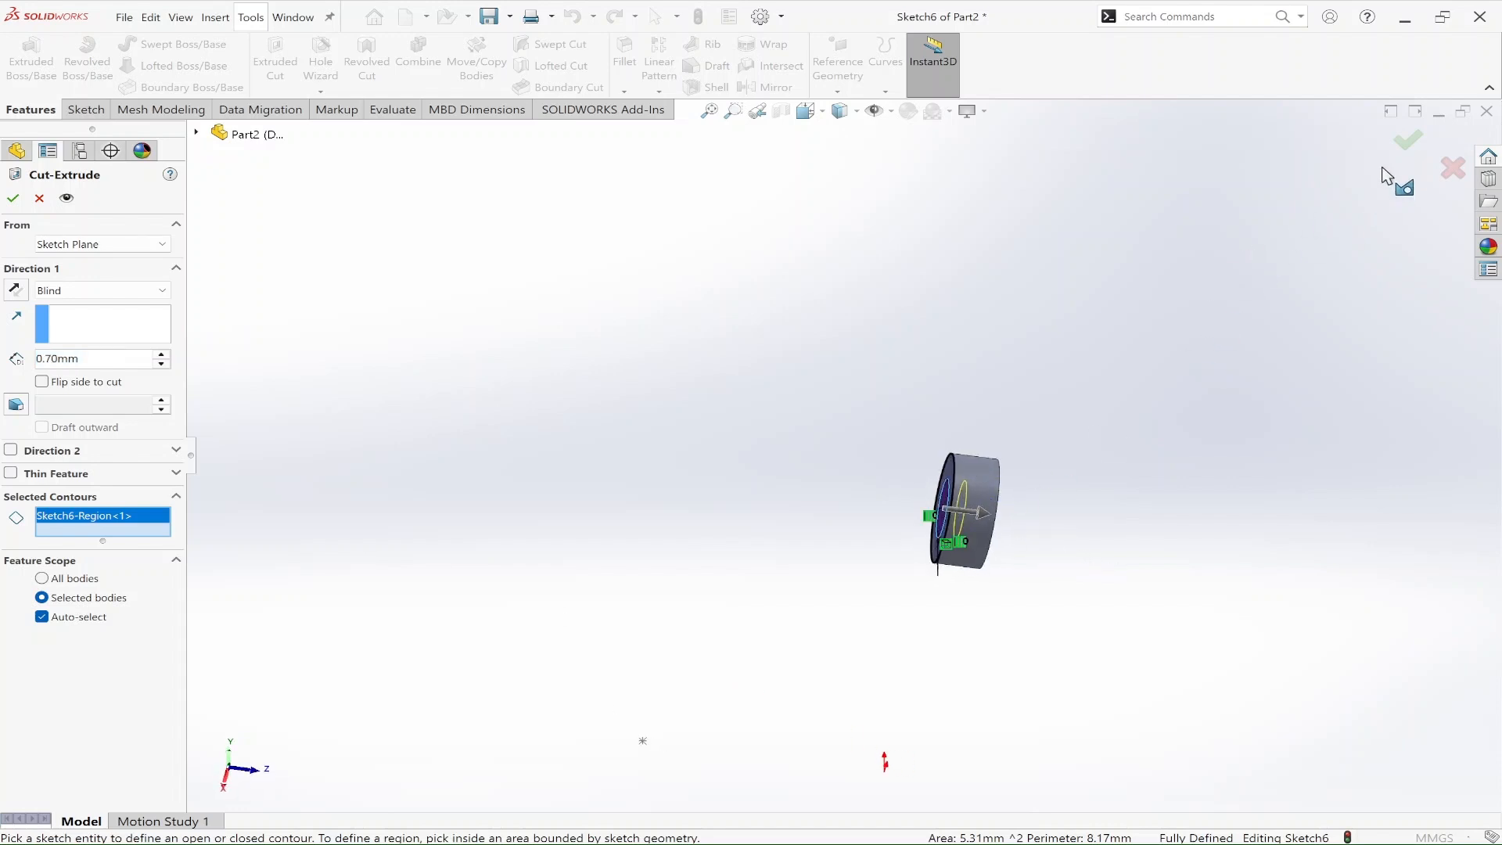
left_click(1407, 147)
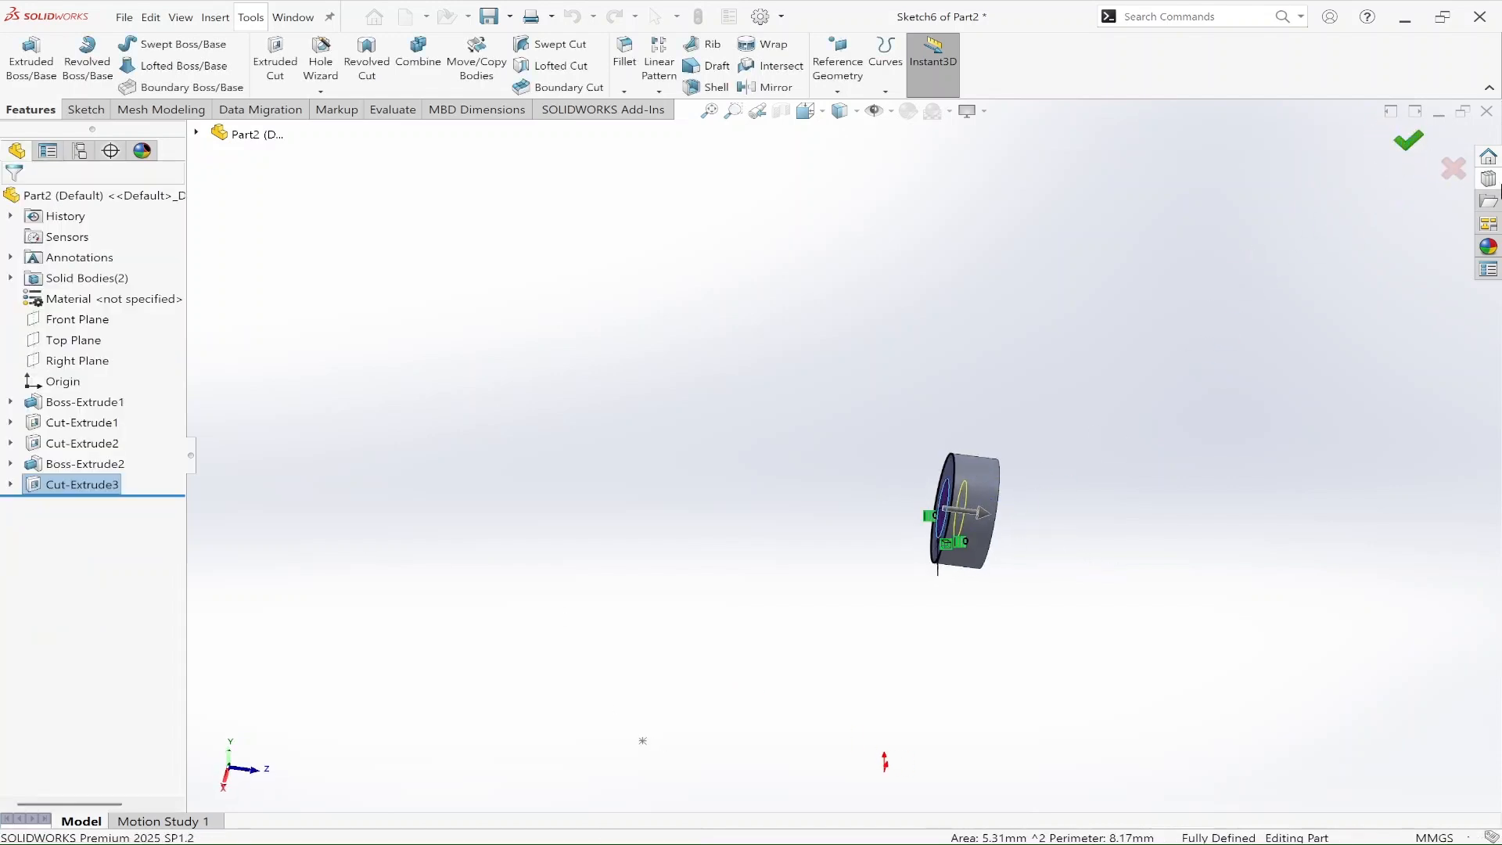
mouse_move(1096, 611)
middle_mouse_down()
mouse_move(1261, 681)
mouse_move(975, 563)
mouse_move(887, 580)
middle_mouse_up()
scroll(886, 580, "up", 4)
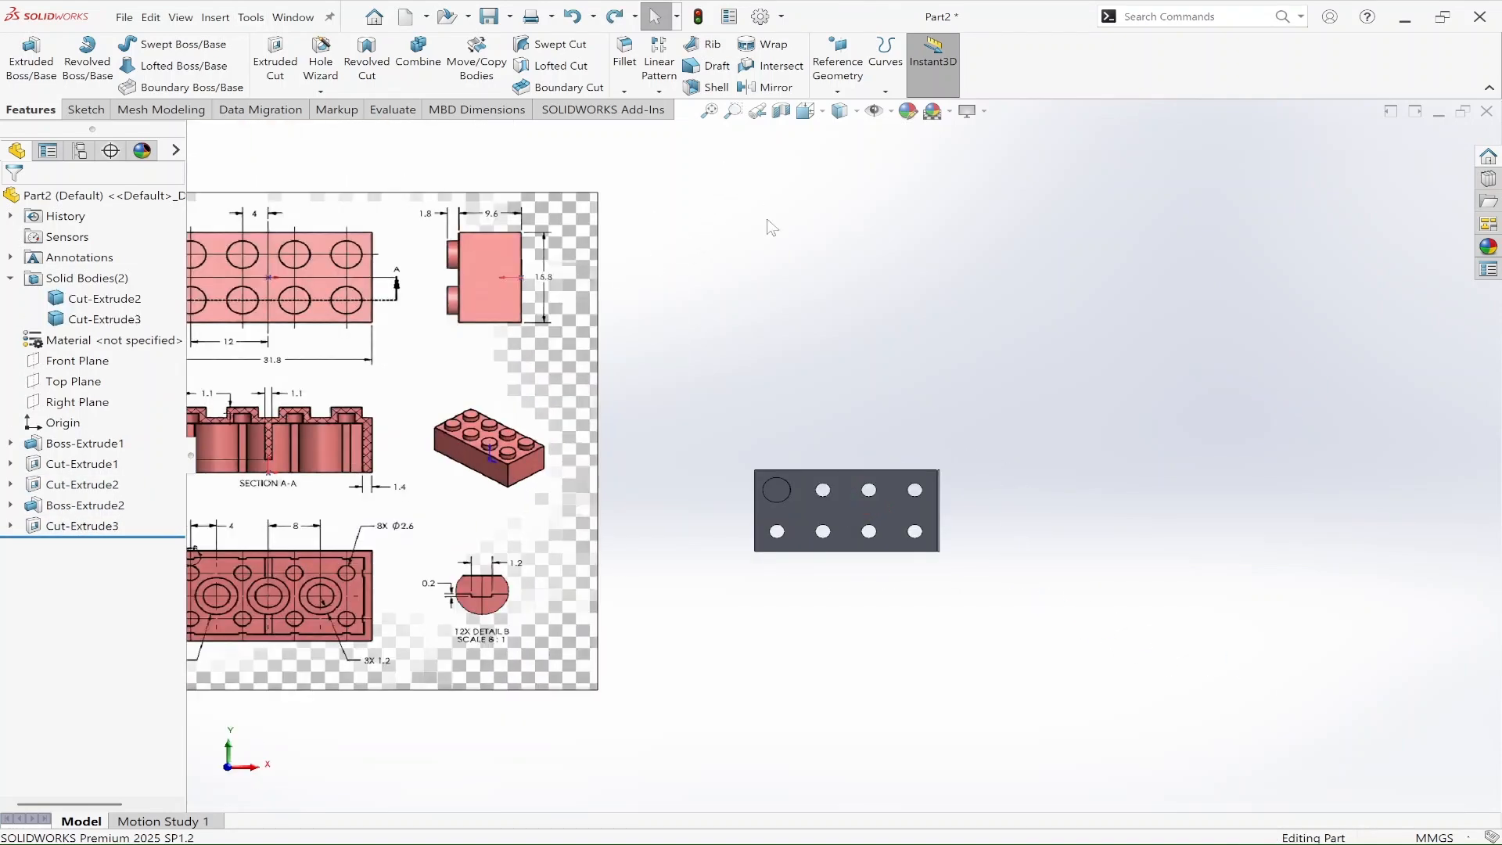
left_click(660, 70)
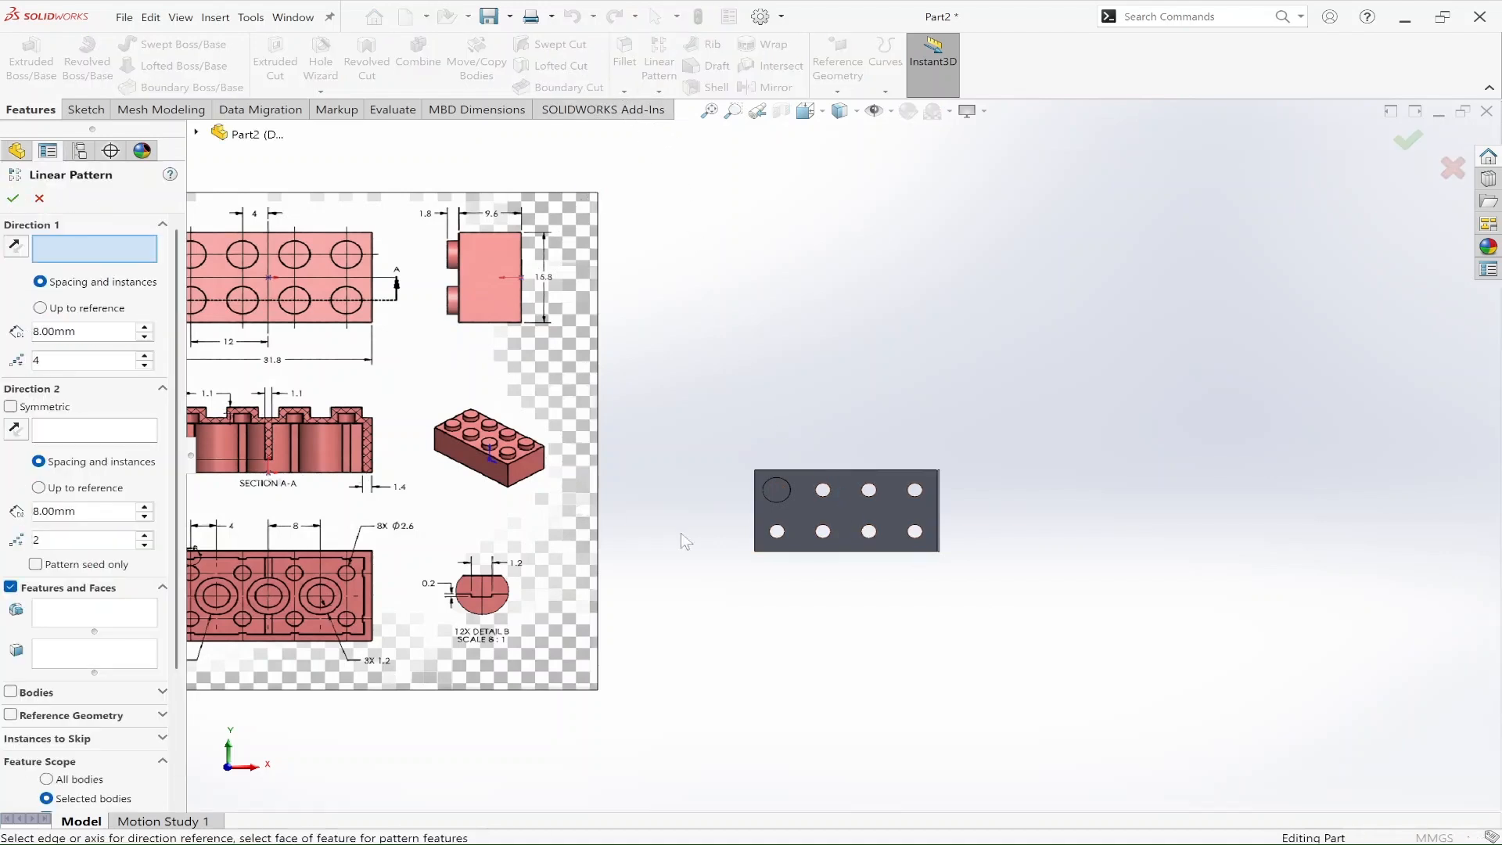
left_click(870, 469)
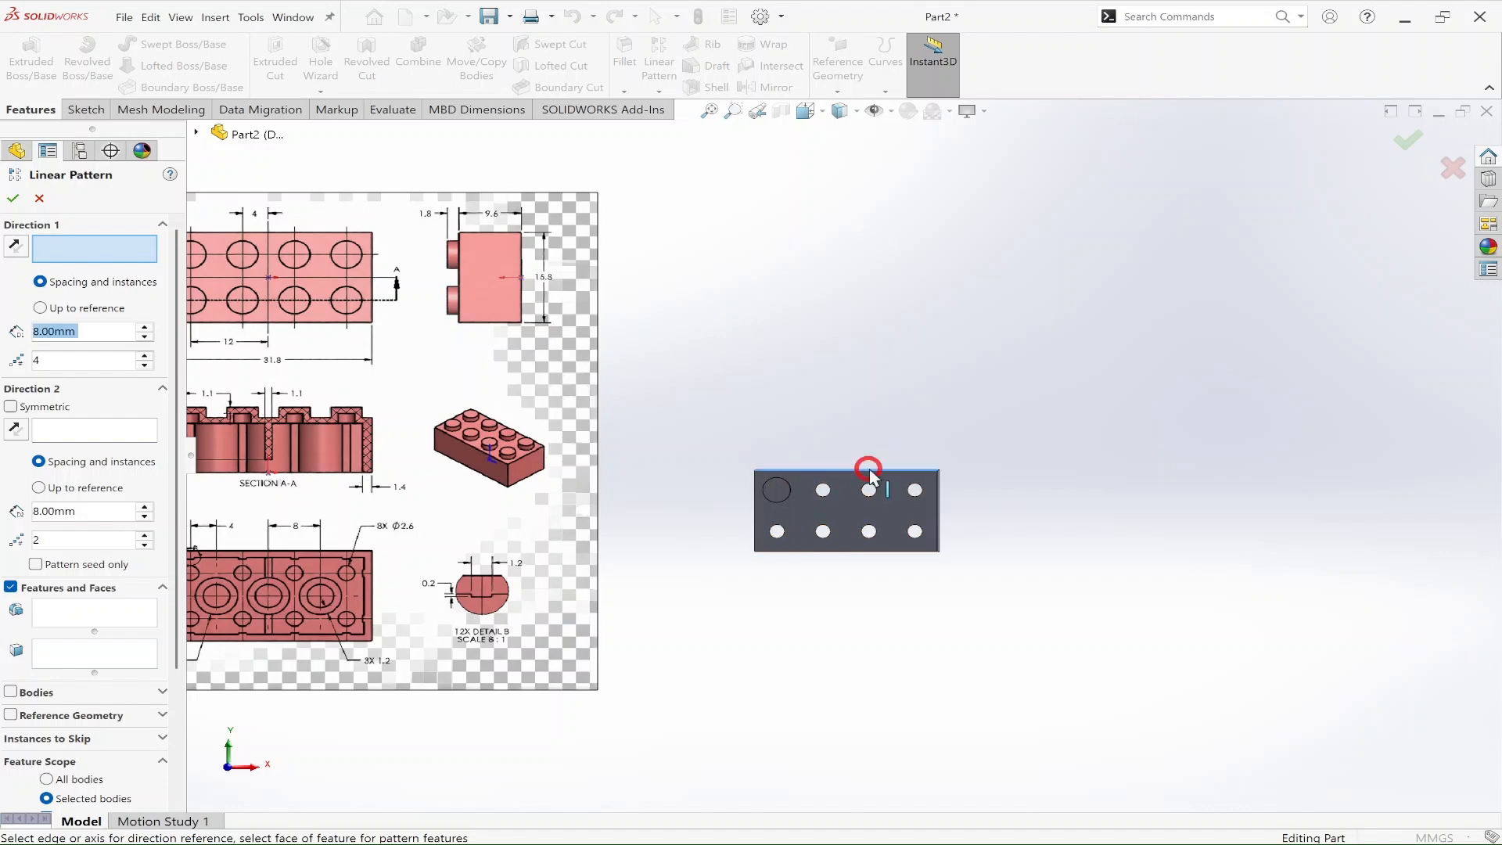
left_click(756, 506)
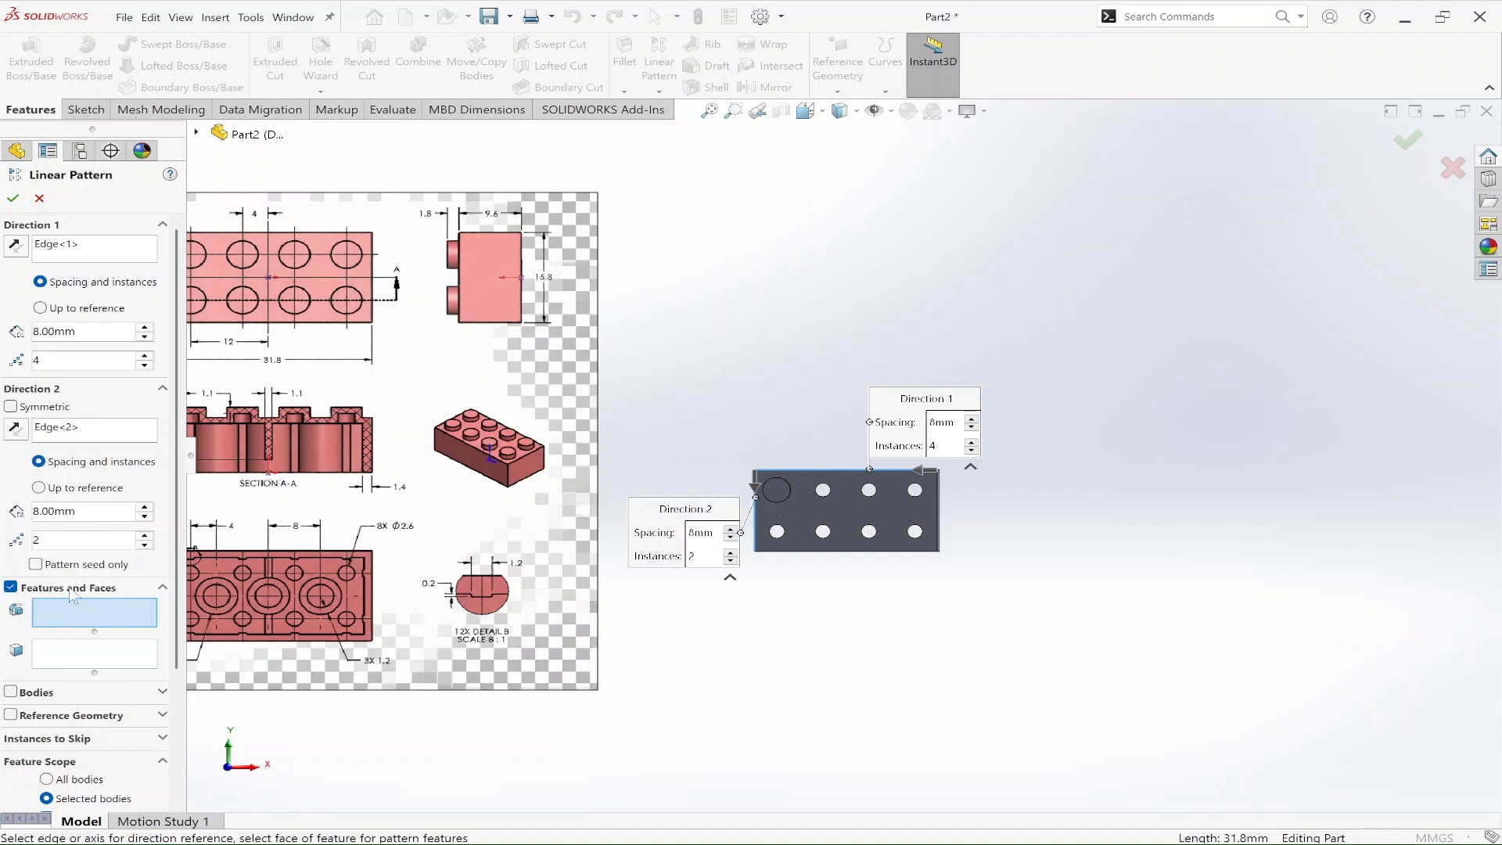
left_click(196, 133)
key("Escape")
key("Escape")
Step: Move the reference drawing to the other side of the brick and set the brick's long and short edges as linear pattern directions
left_click_drag(1426, 568, 1441, 605)
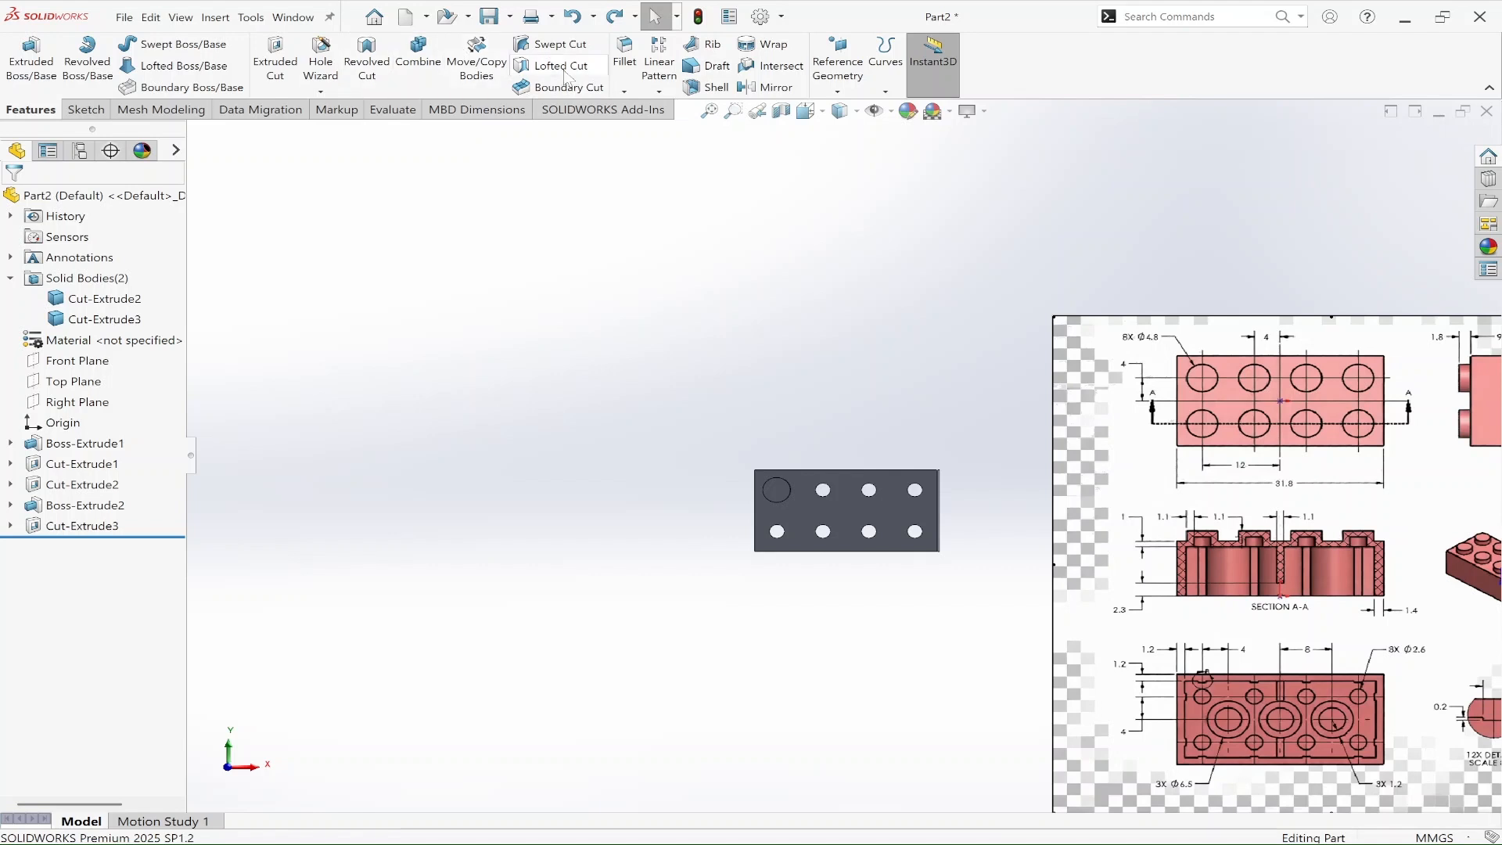
left_click(655, 55)
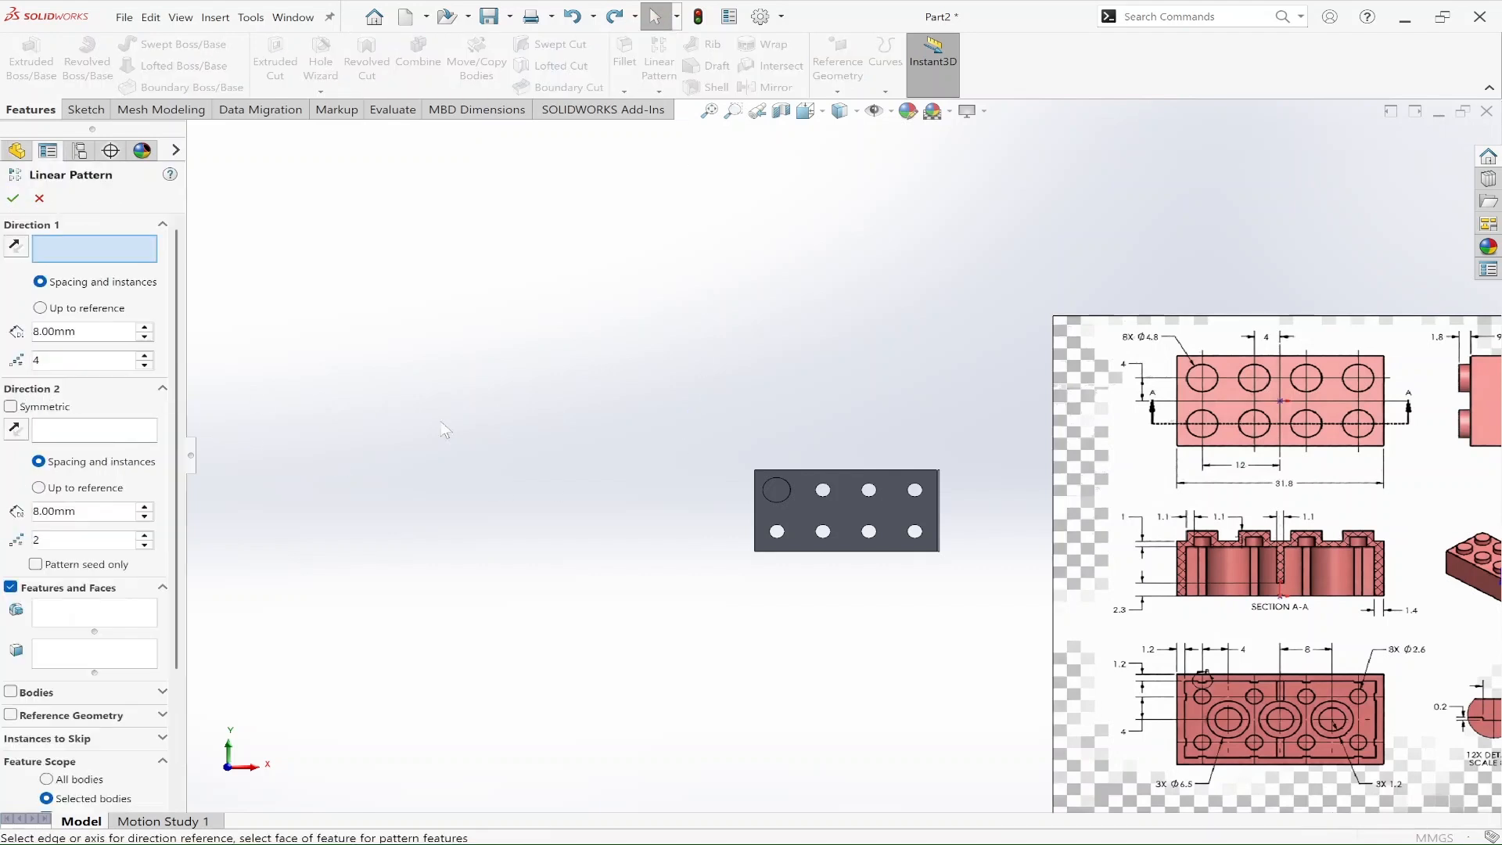
left_click(876, 469)
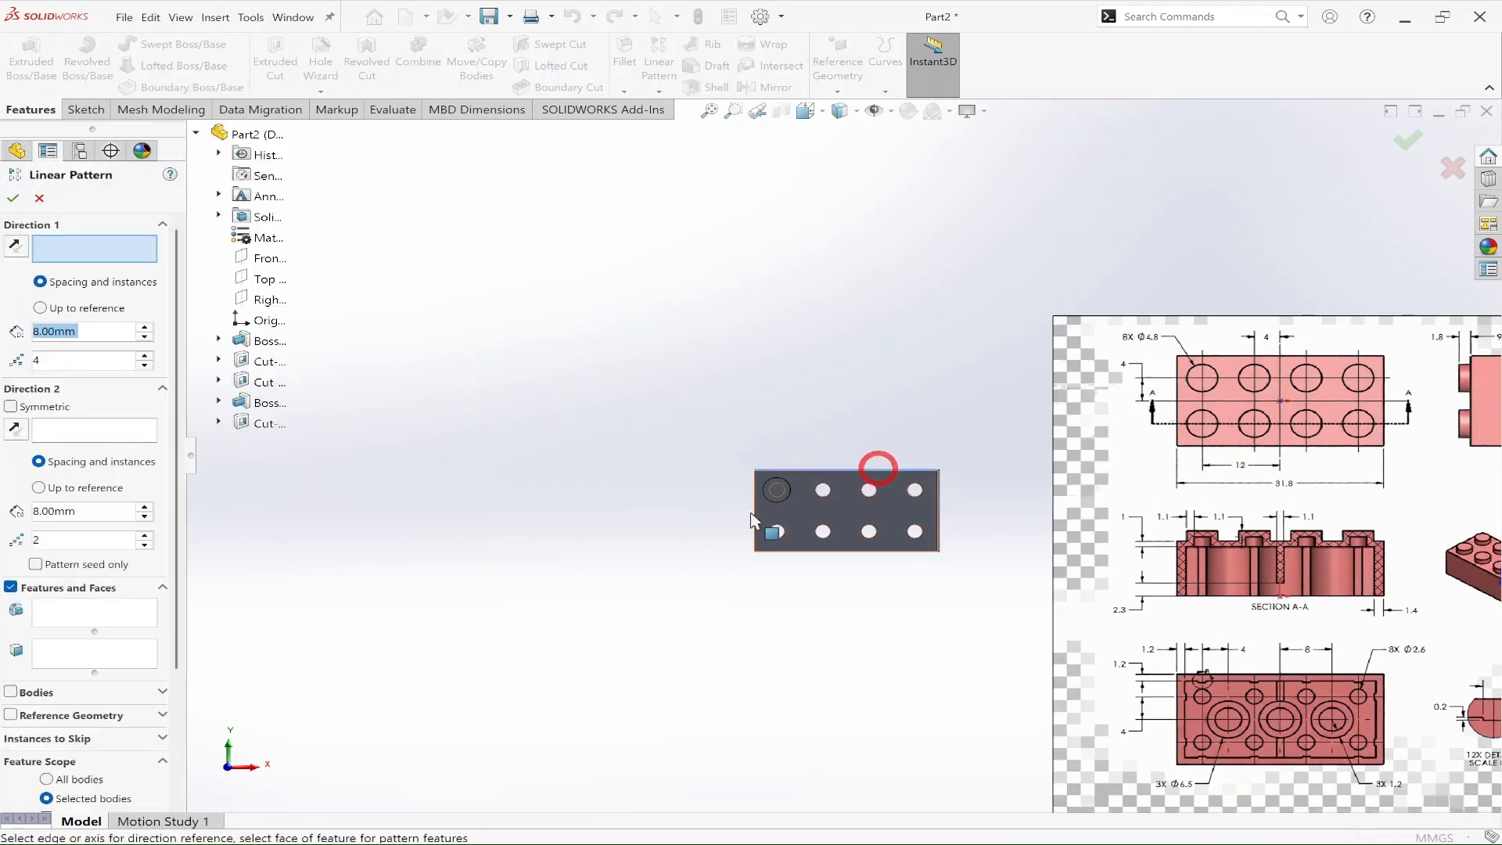
left_click(754, 501)
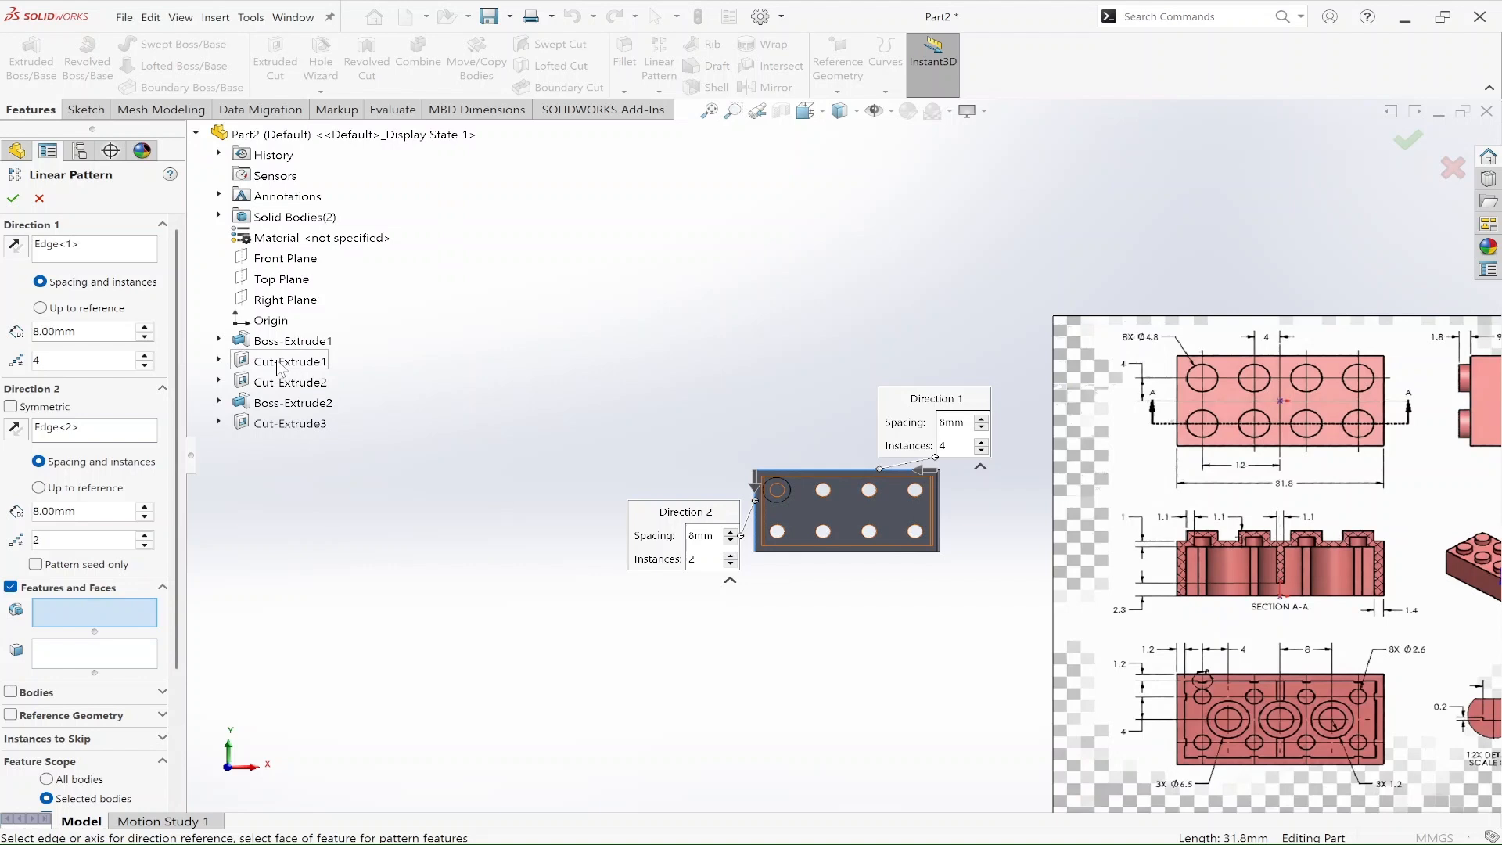
Step: Pattern the stud extrusion and its inner cut 4 by 2 at 8 mm spacing, reversing the first direction to run across the brick
left_click(288, 412)
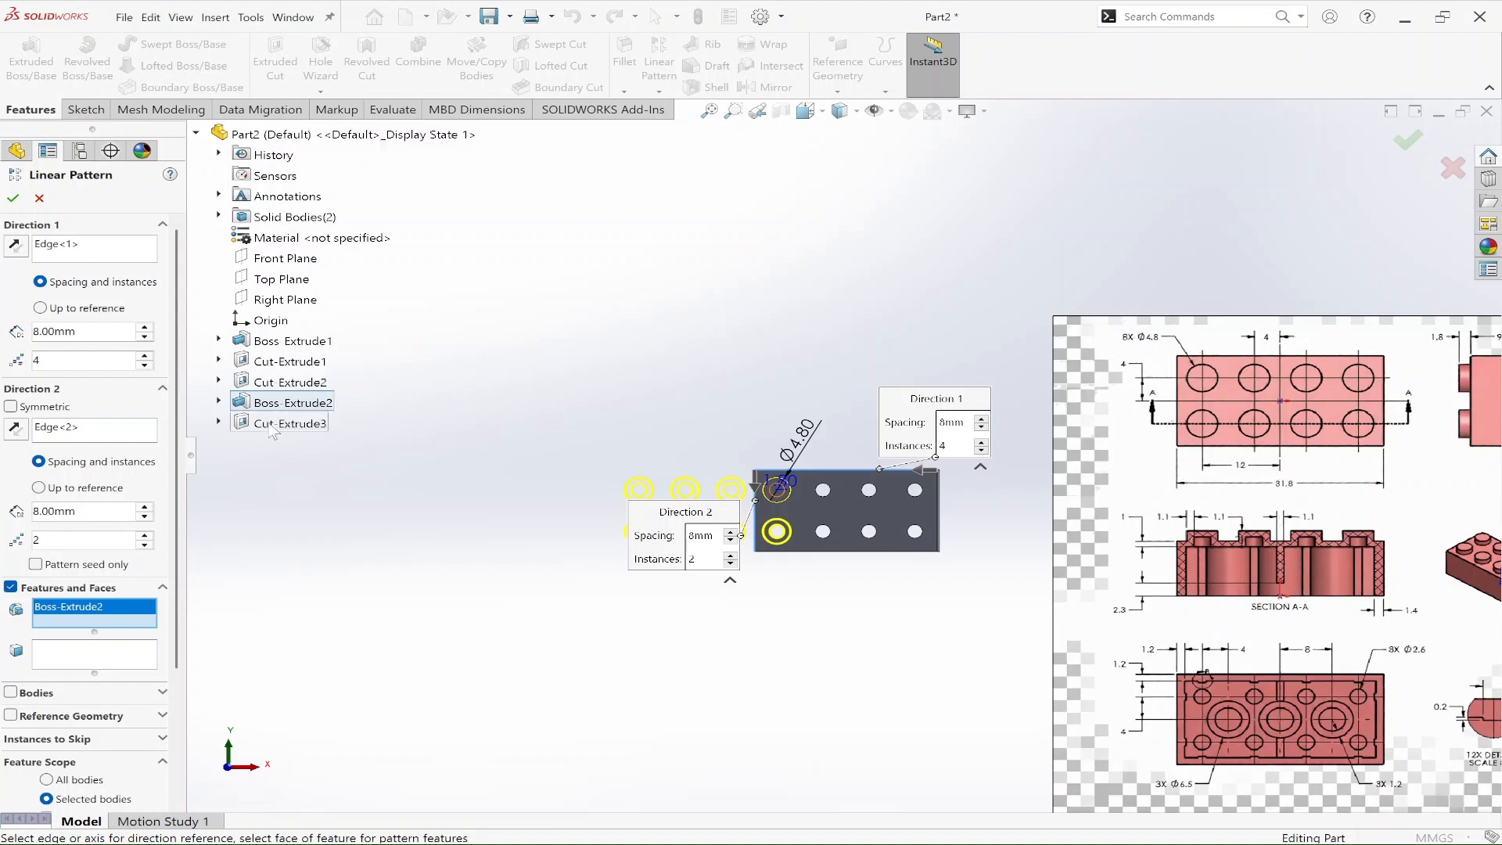
left_click(270, 425)
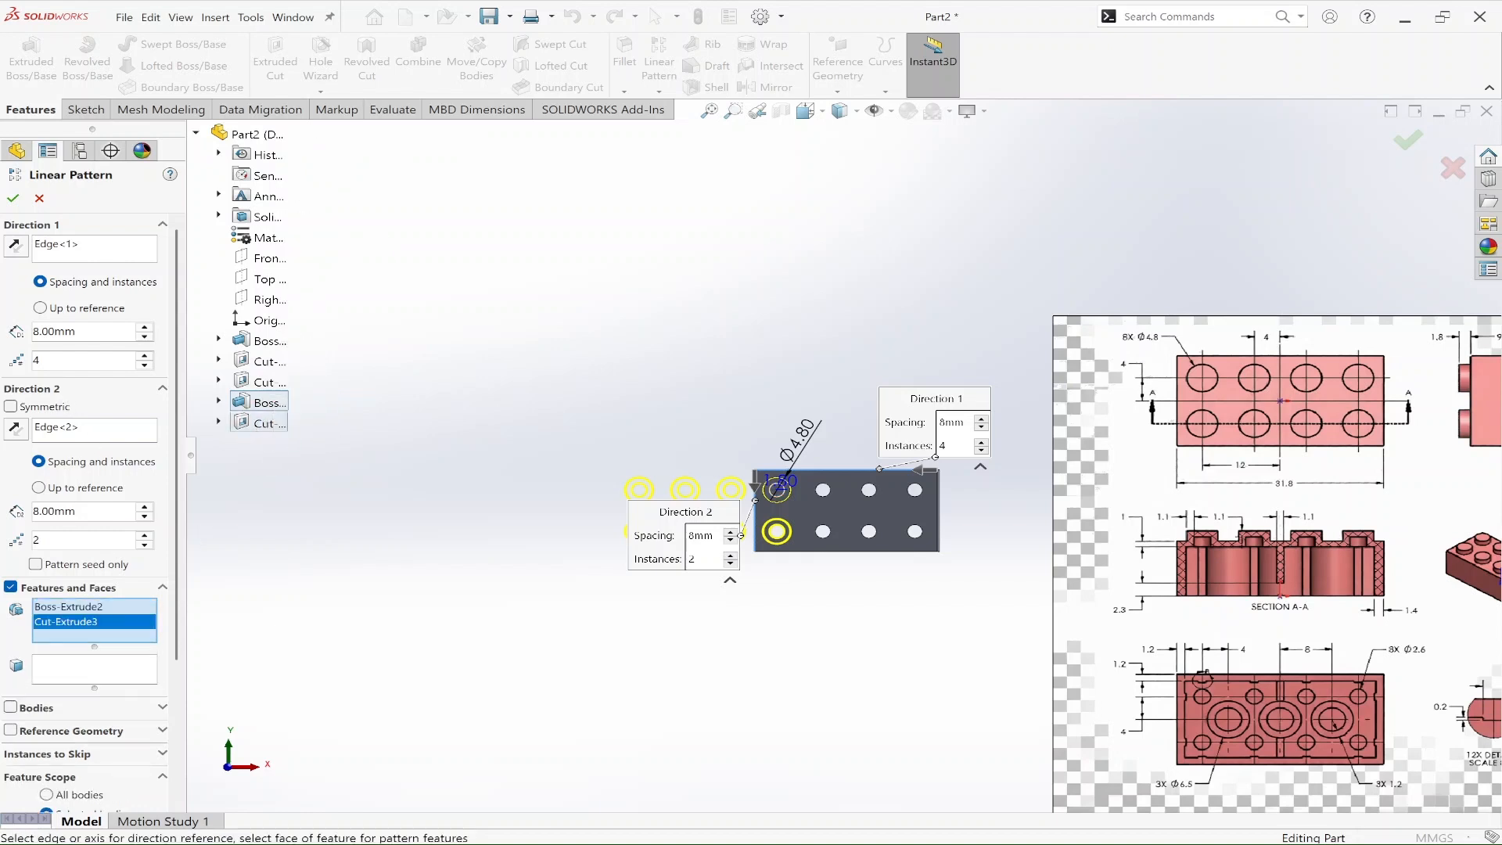
left_click(15, 245)
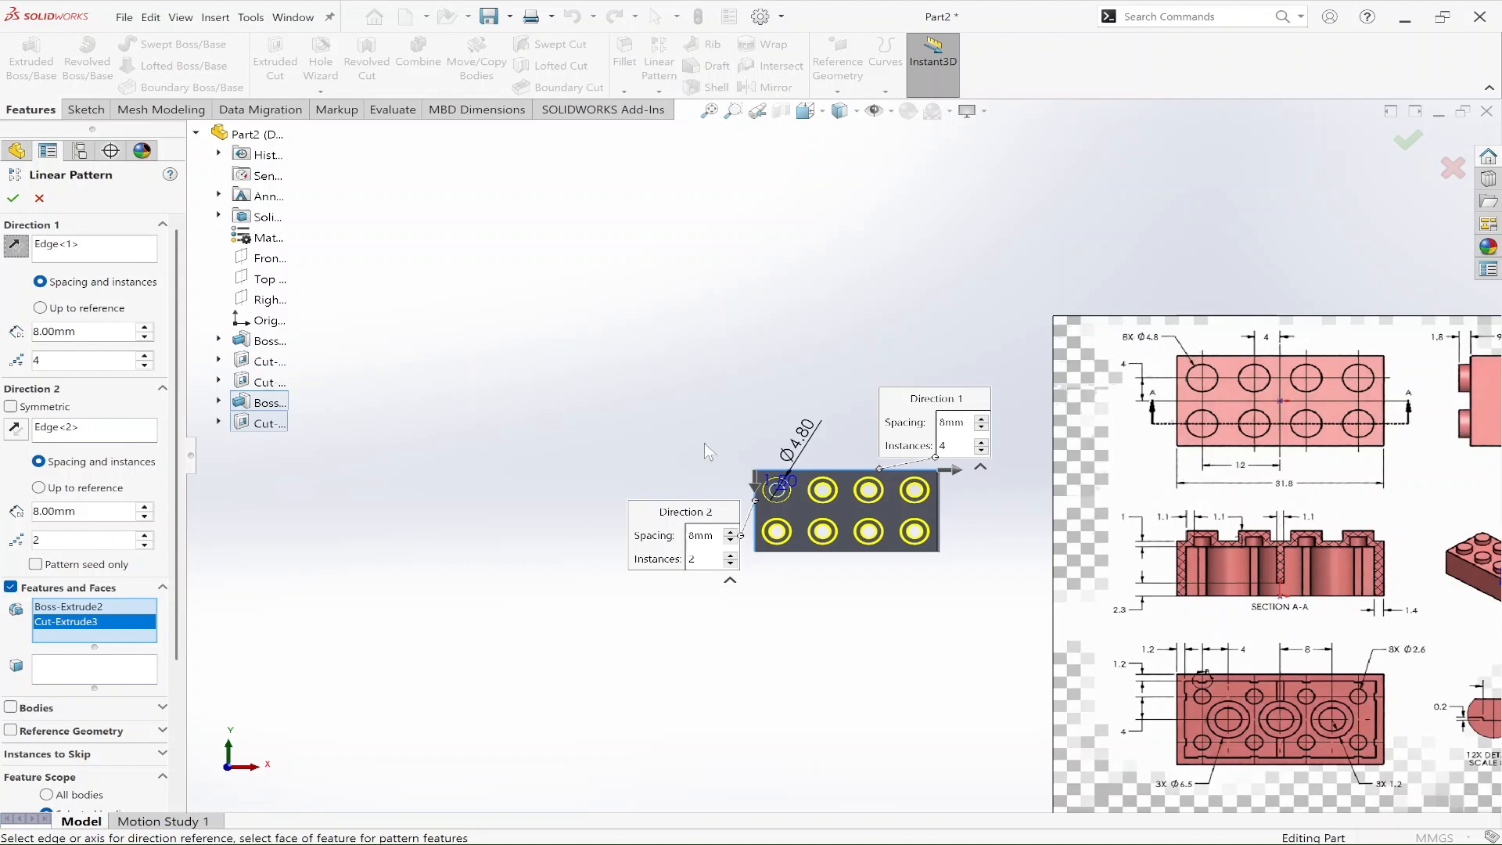
left_click(1409, 141)
Step: Inspect the patterned studs from above and their hollows from the brick's underside
middle_click_drag(982, 603, 580, 473)
scroll(900, 517, "down", 8)
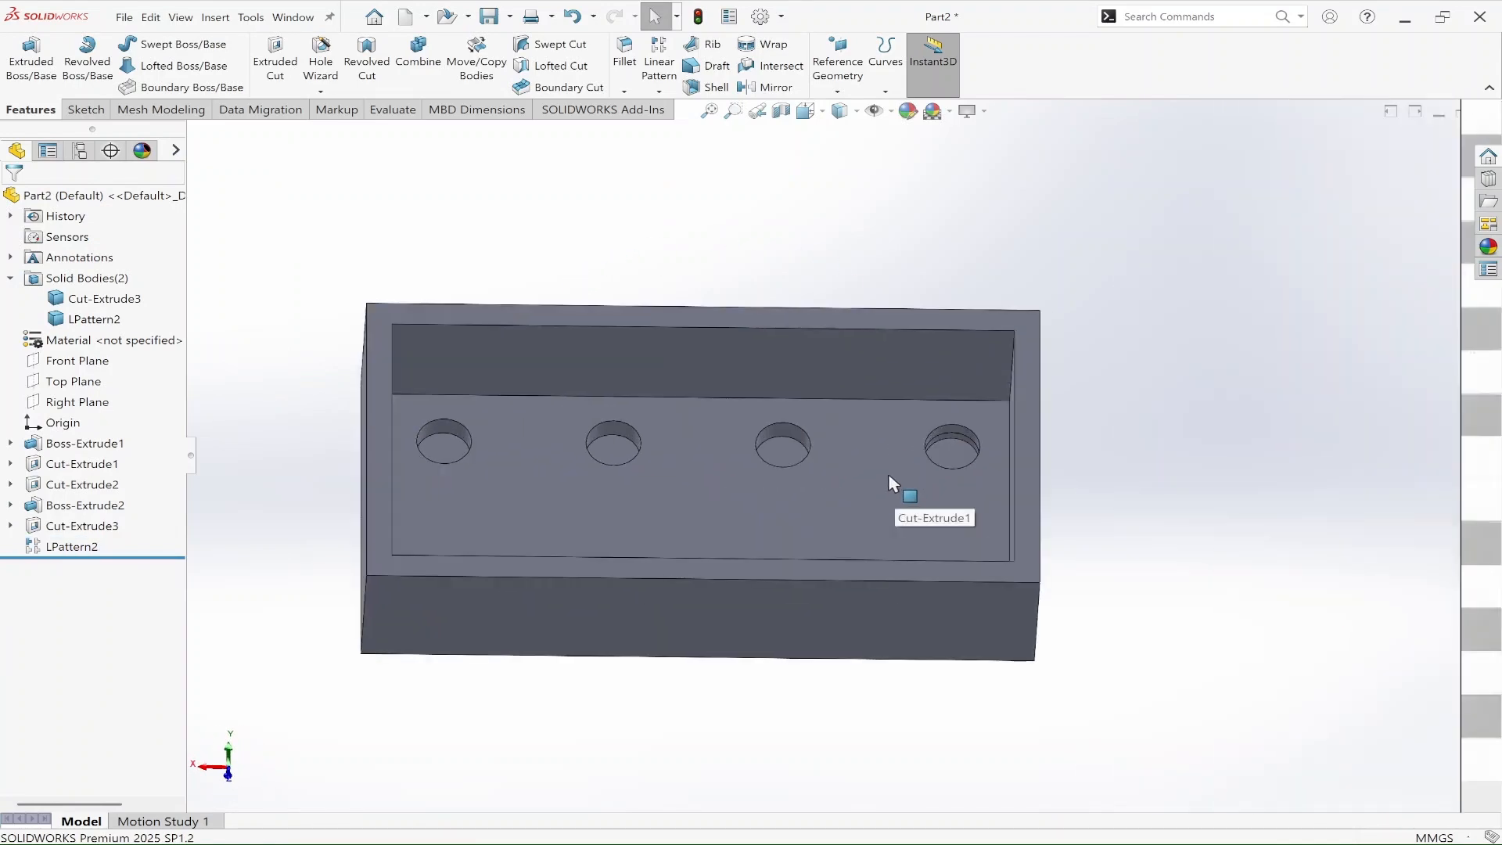
left_click(959, 454)
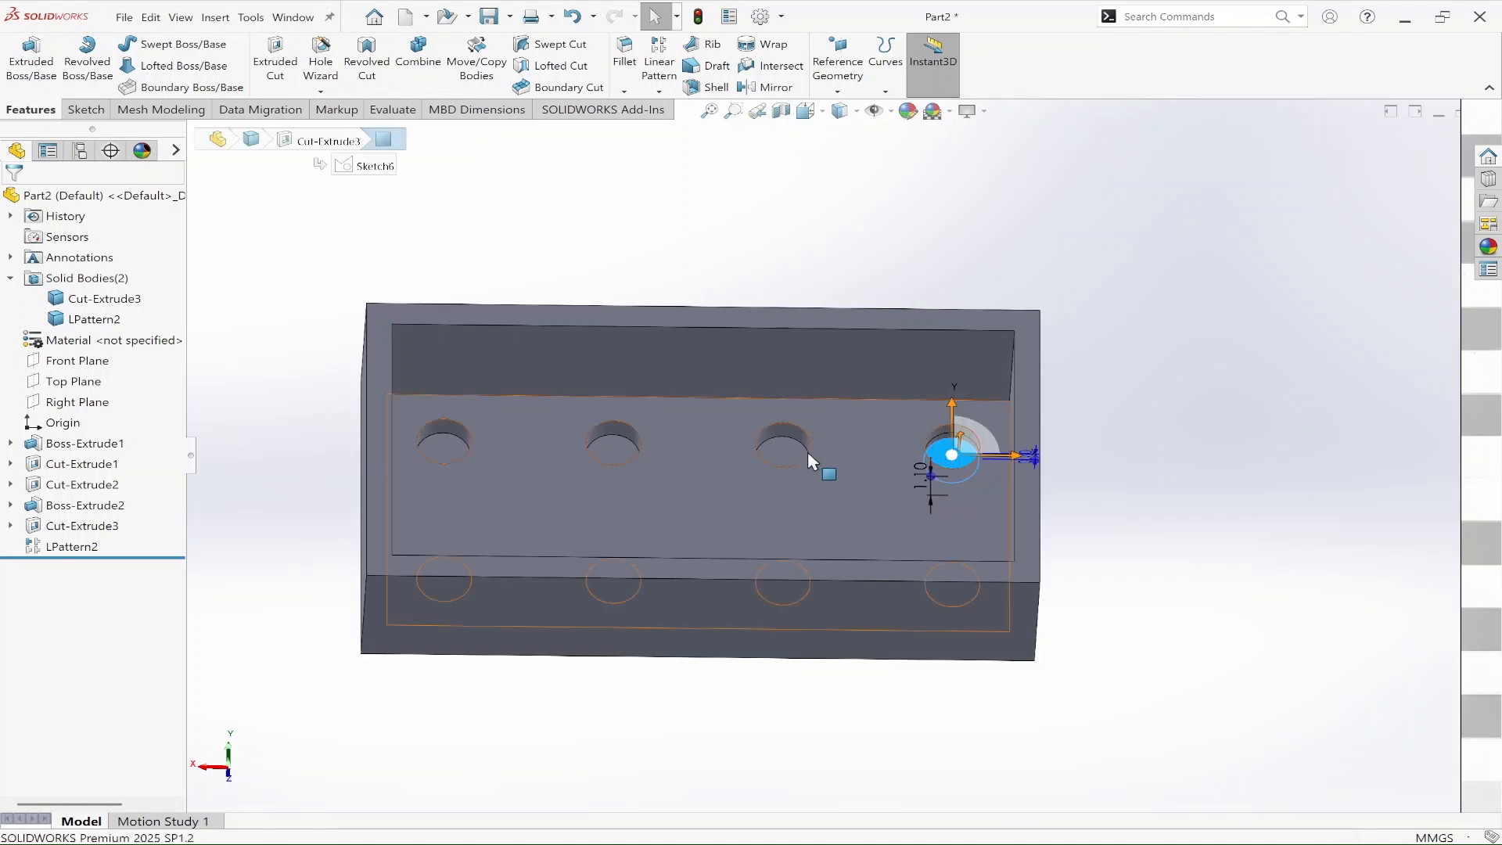
left_click(779, 453)
middle_click_drag(881, 658, 661, 204)
left_click(1148, 432)
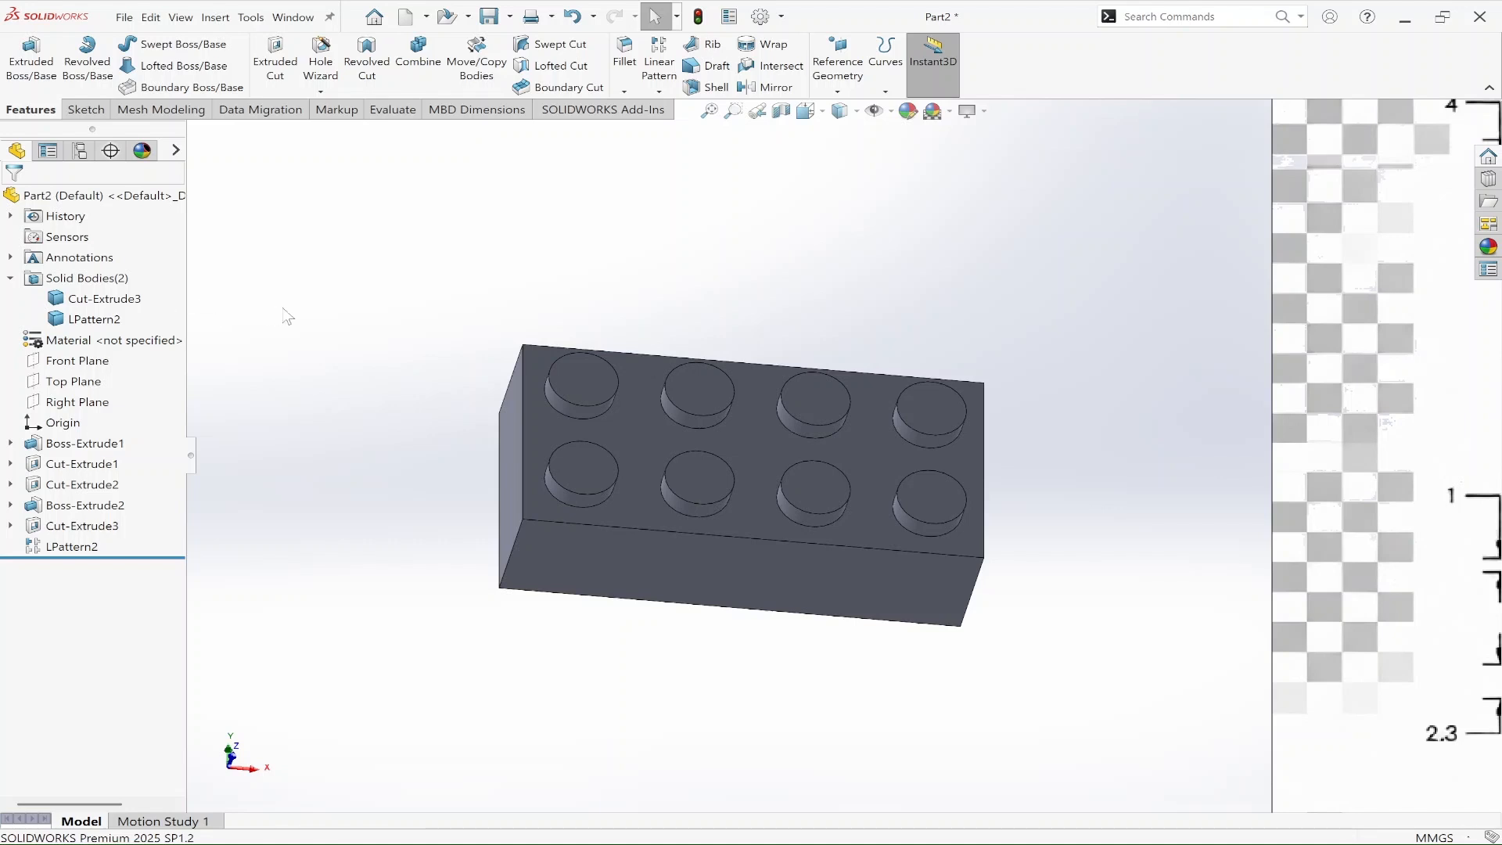
Step: Combine the separate stud body and the brick body into one solid with the Add operation
key("s")
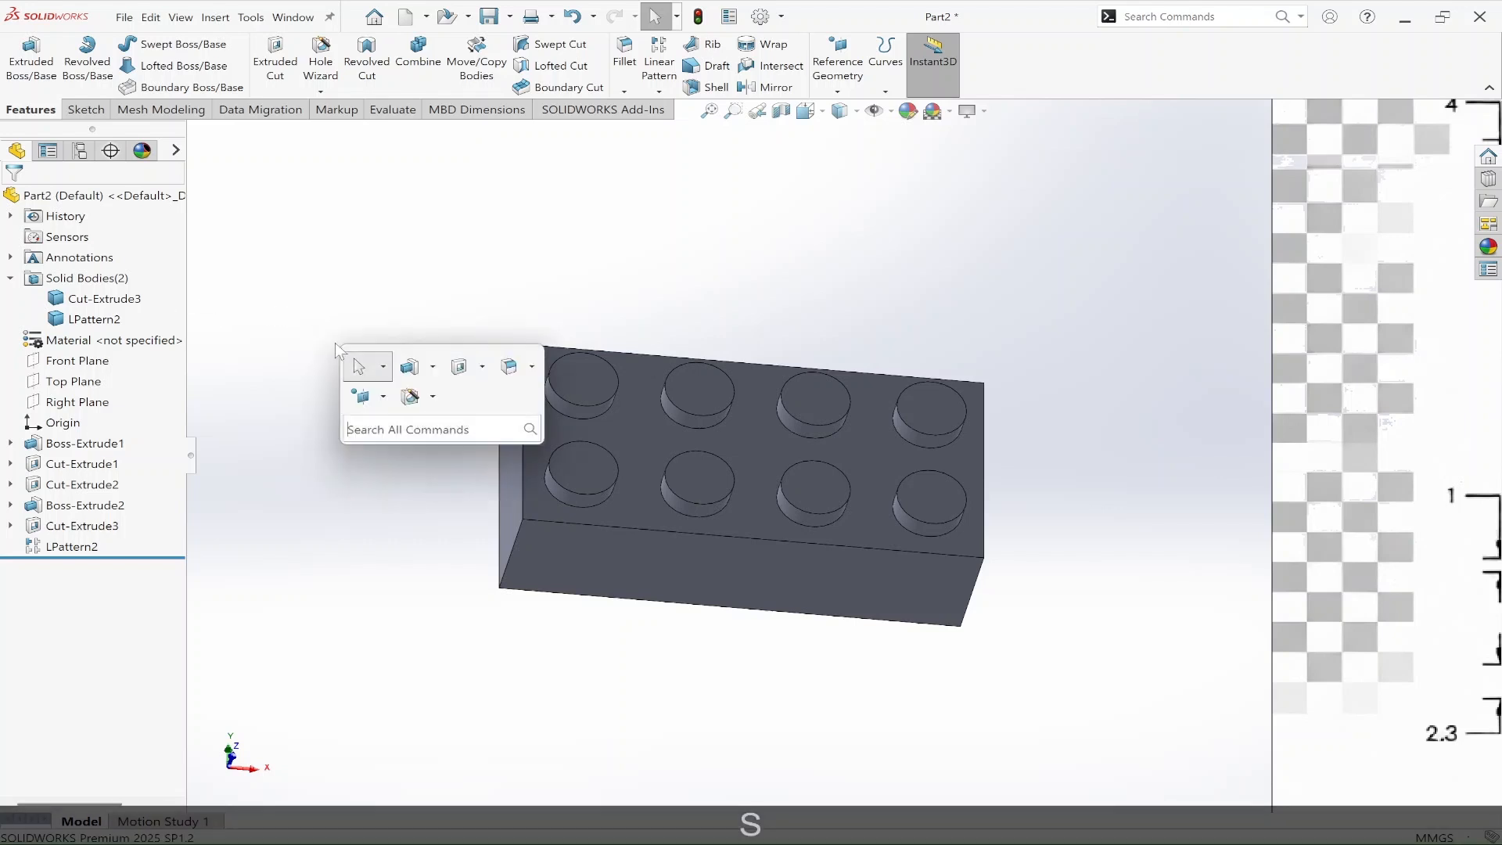
type("co")
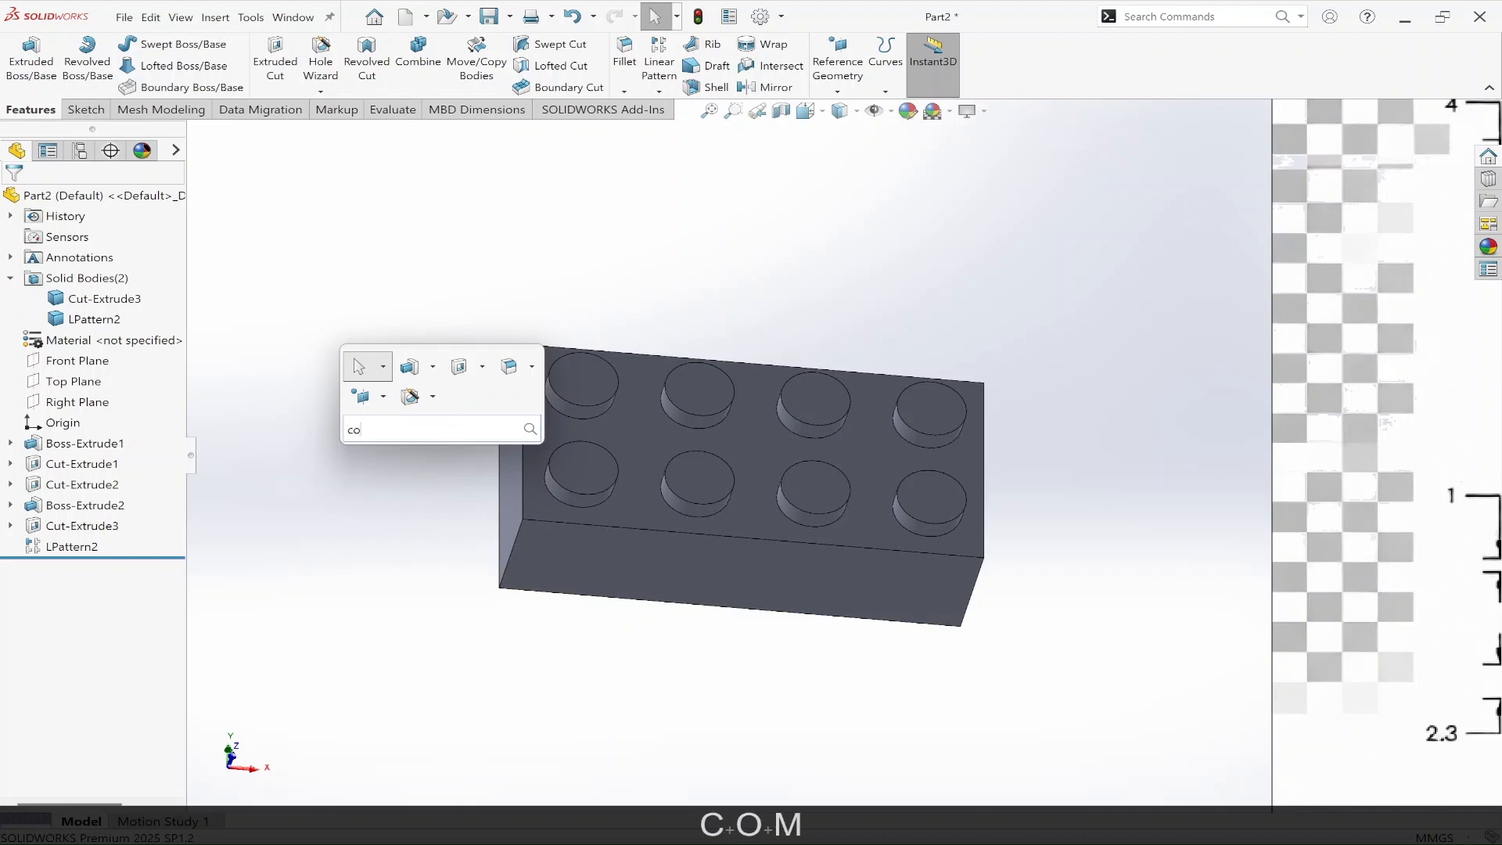
type("m")
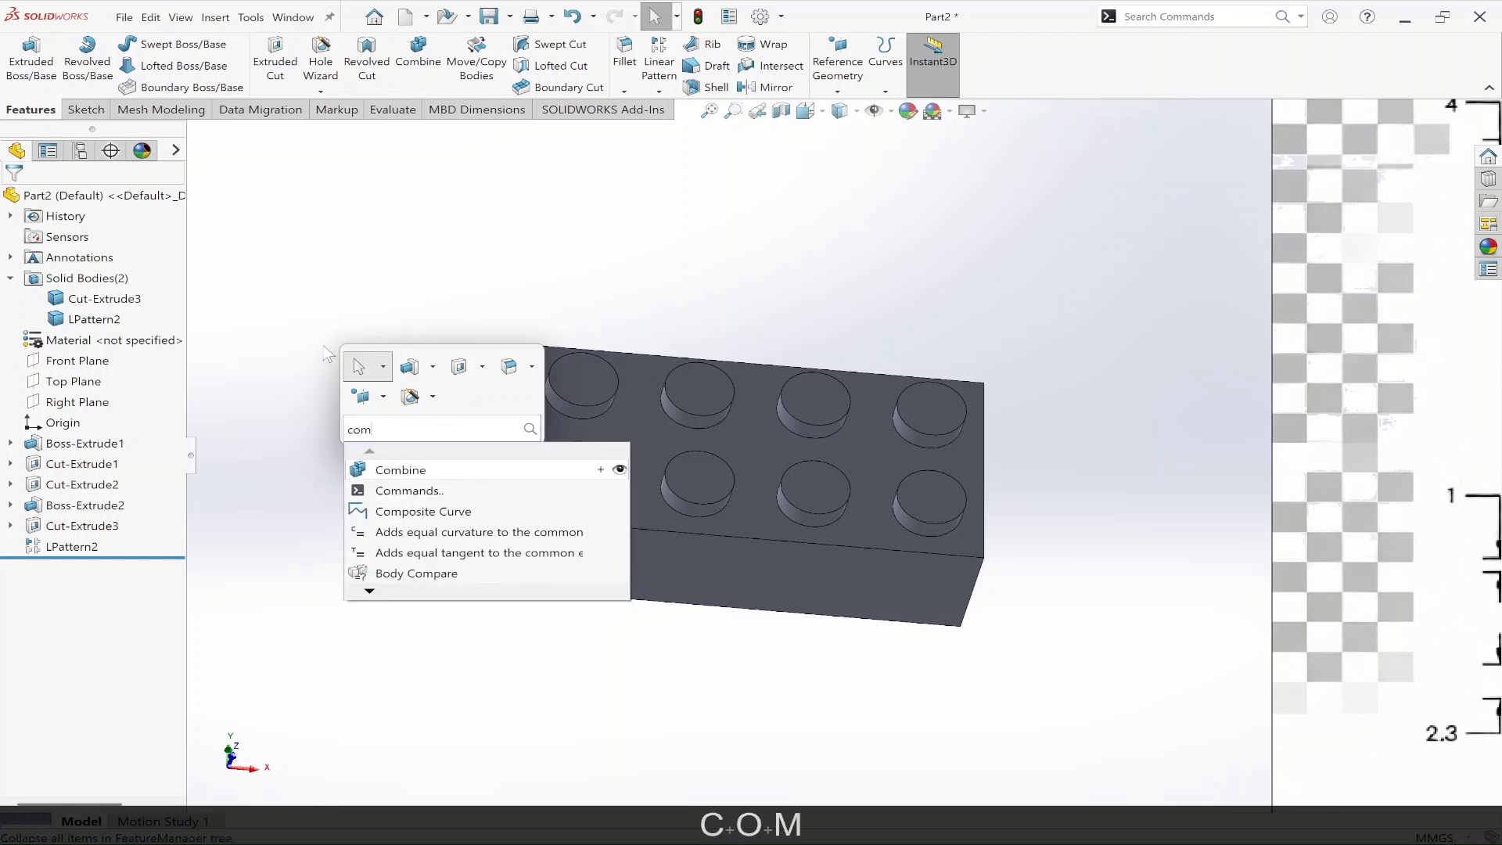
left_click(392, 471)
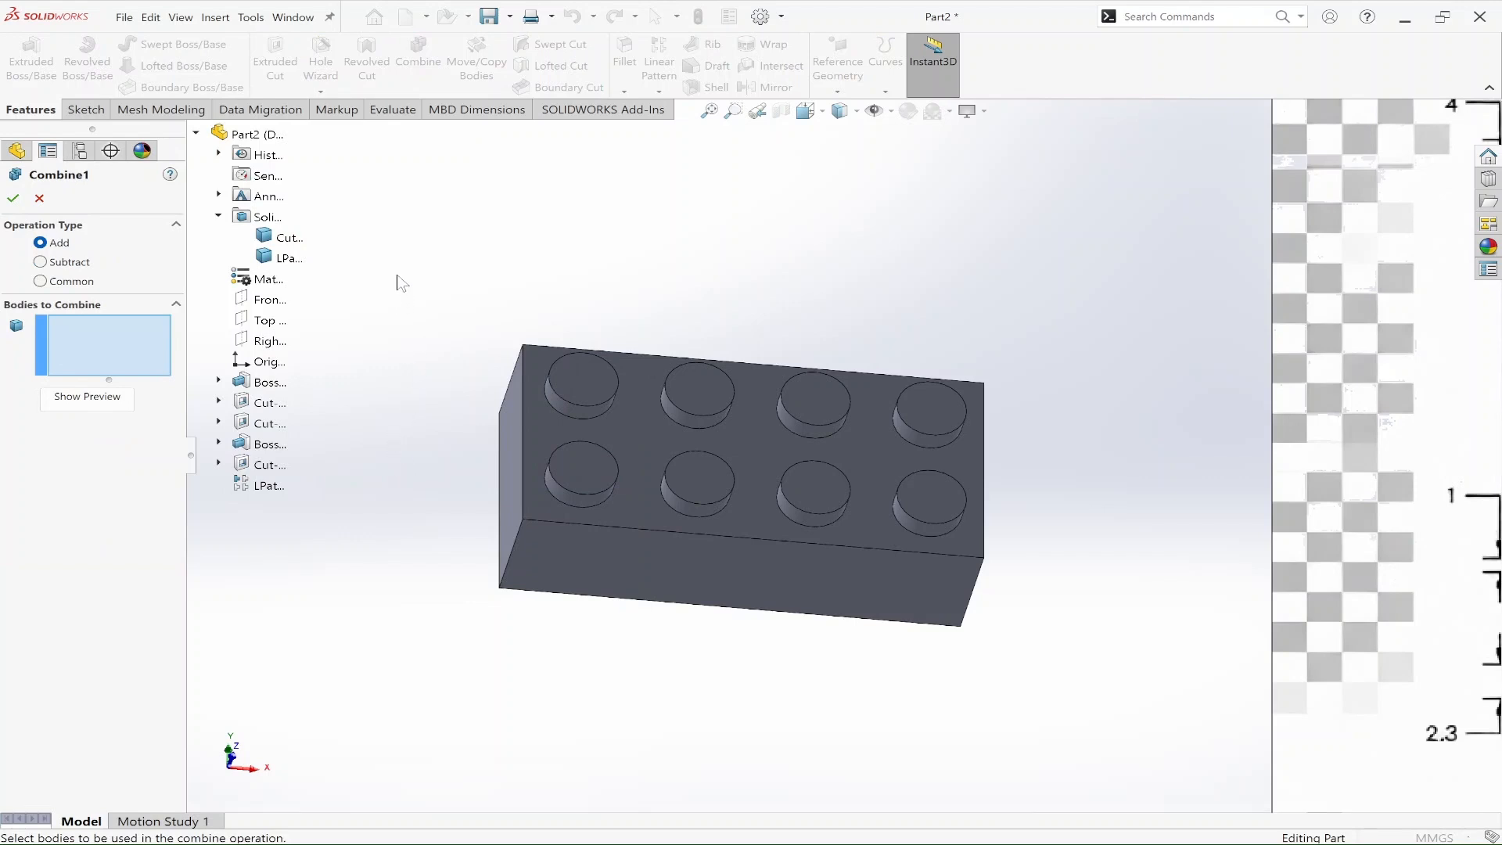
left_click_drag(399, 244, 1112, 718)
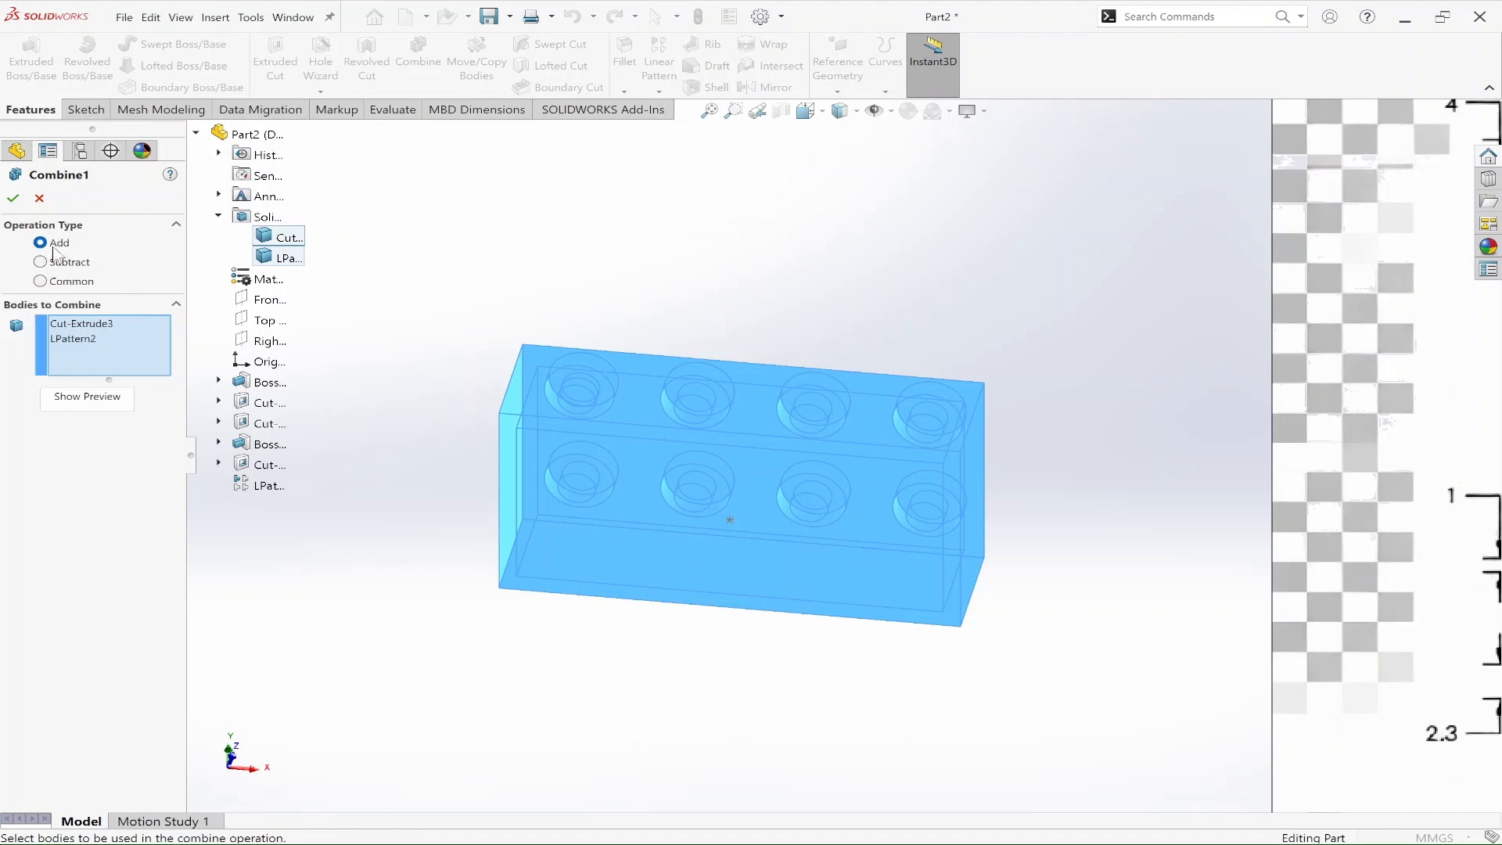
left_click(11, 200)
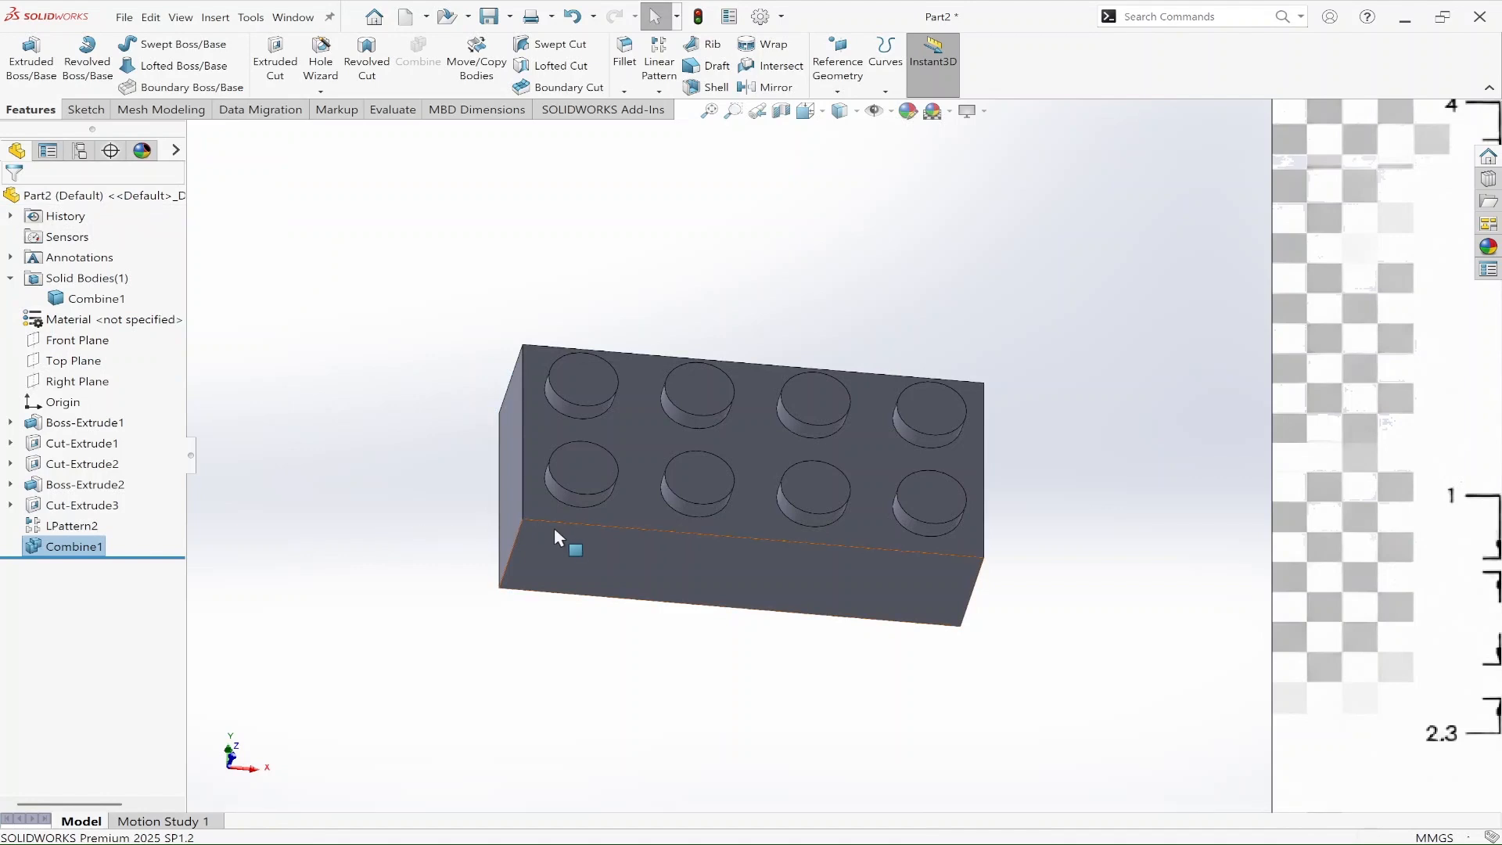
Step: Examine the reference drawing's section A-A, underside view and Detail B for the dimensions of the inner-wall features
mouse_move(624, 587)
middle_mouse_down()
mouse_move(570, 620)
mouse_move(587, 546)
mouse_move(560, 618)
mouse_move(362, 509)
mouse_move(949, 537)
mouse_move(1139, 622)
middle_mouse_up()
scroll(1387, 589, "up", 6)
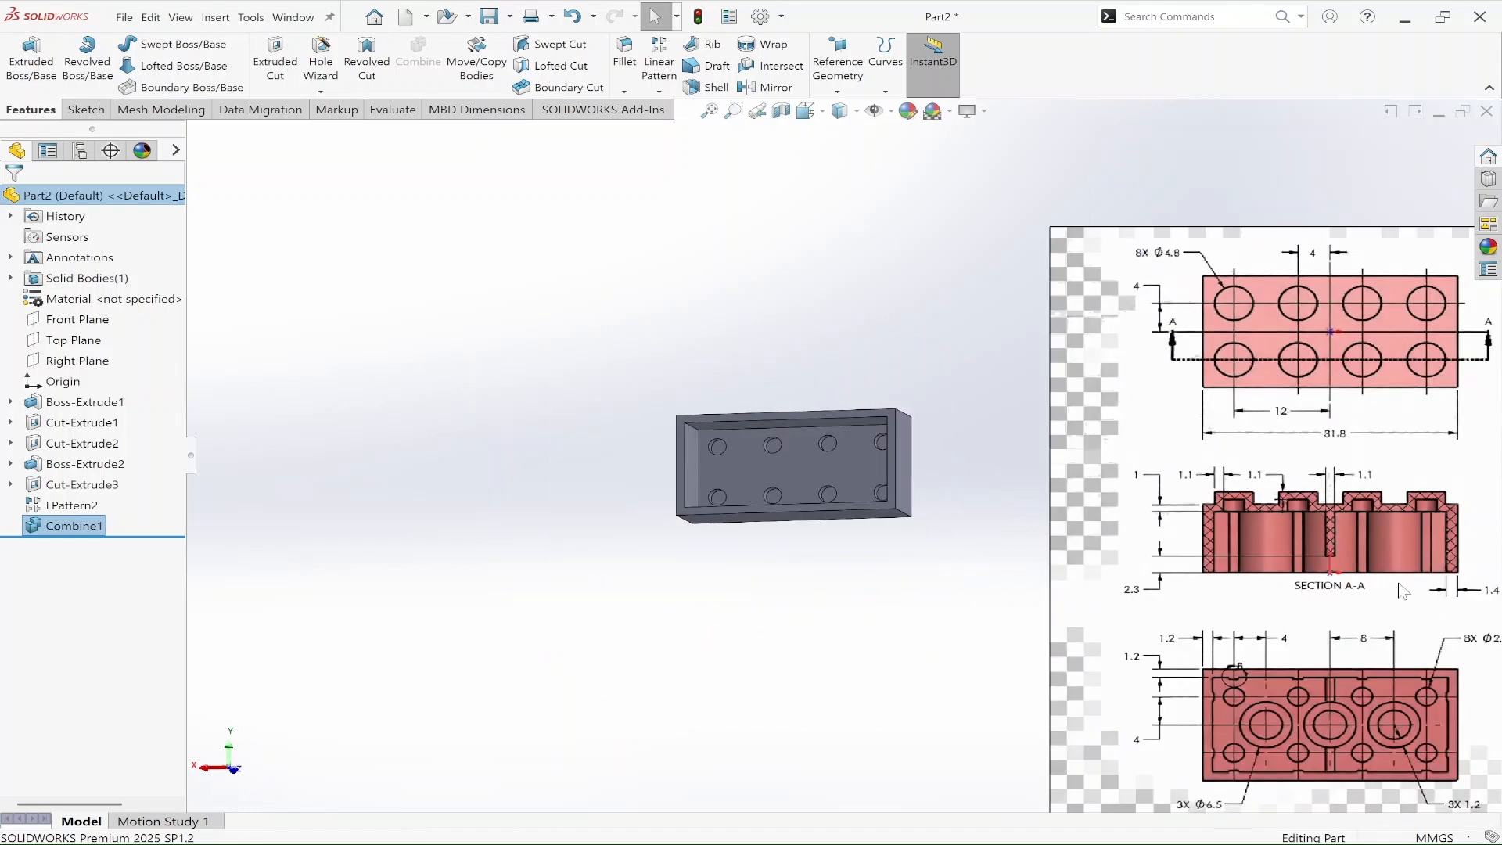
scroll(1301, 651, "down", 3)
scroll(1111, 552, "down", 4)
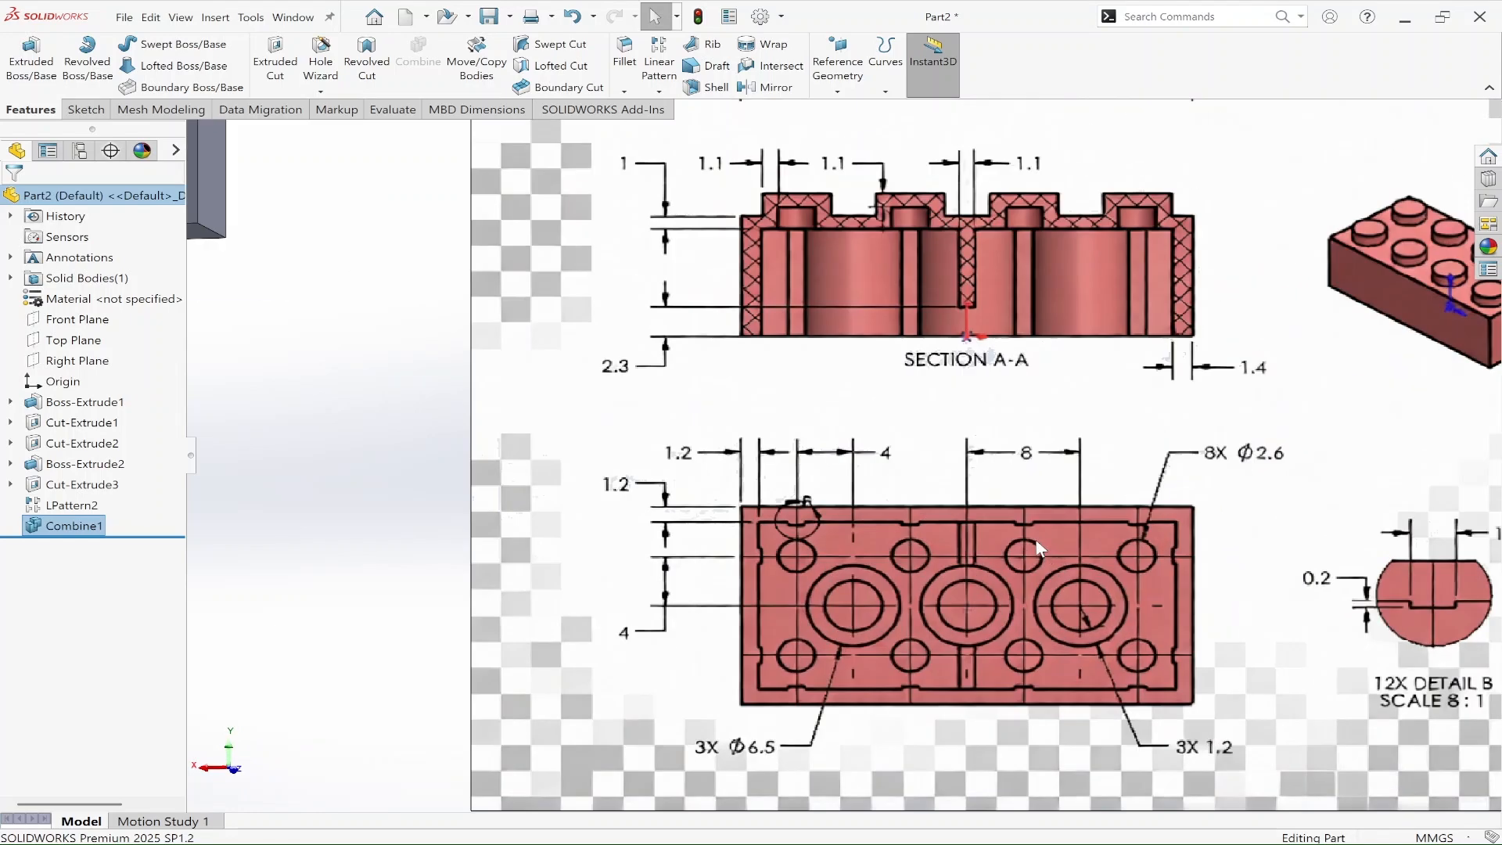
scroll(1033, 529, "down", 2)
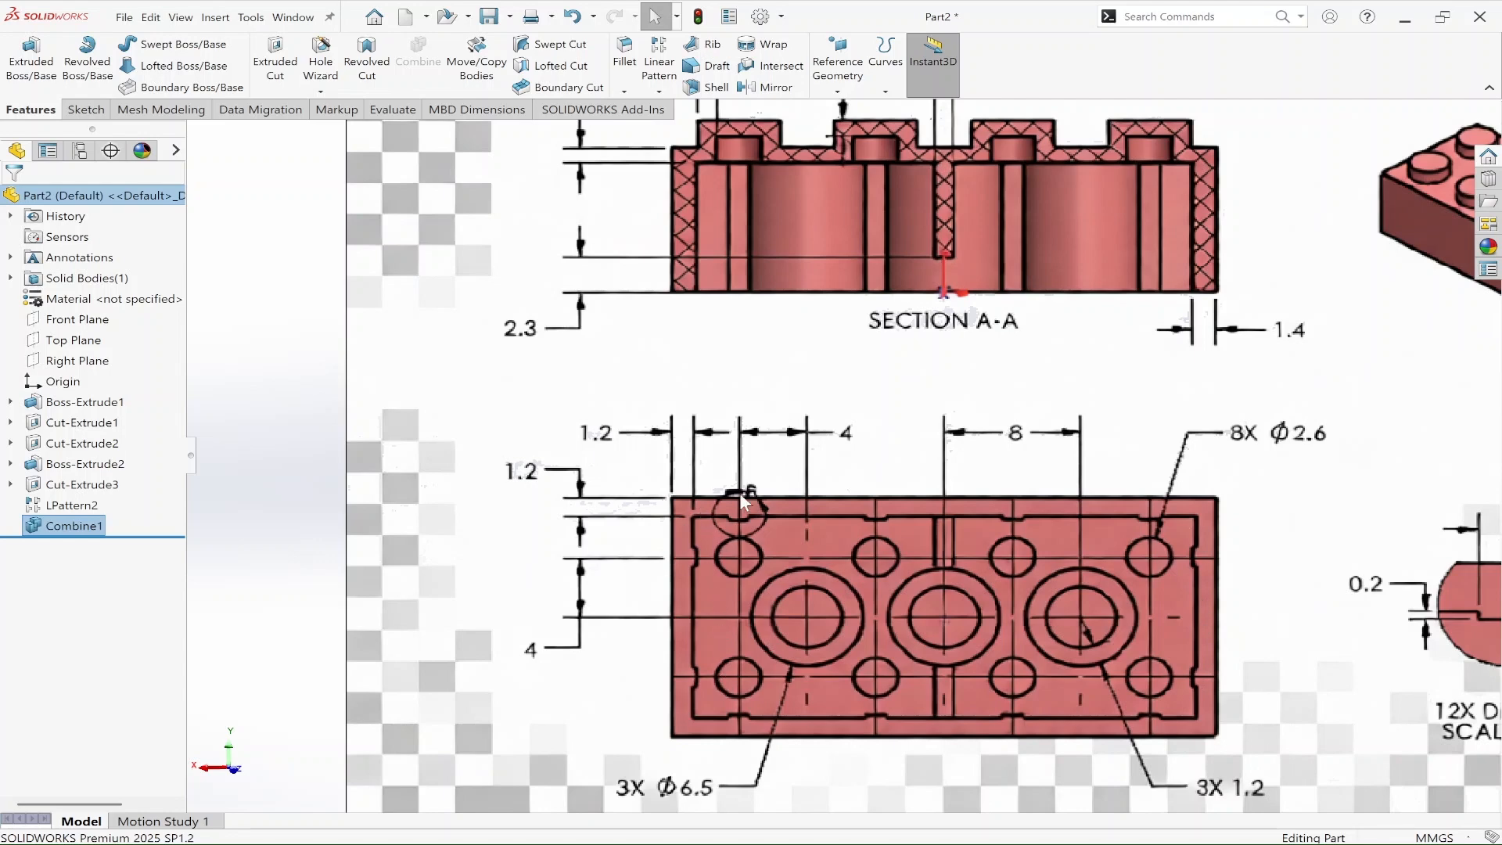
scroll(1152, 644, "up", 1)
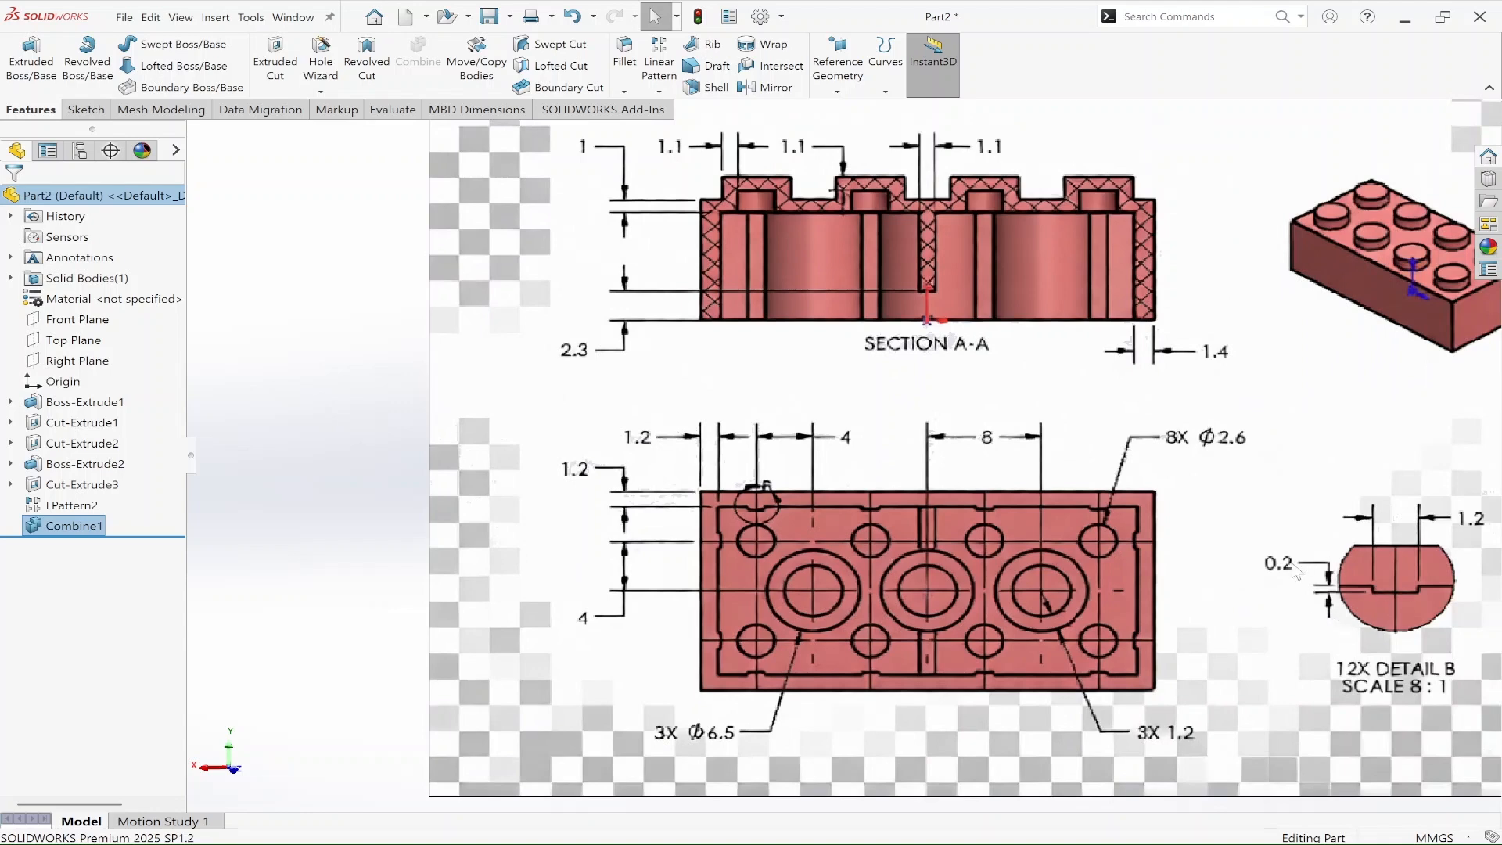
scroll(966, 563, "up", 2)
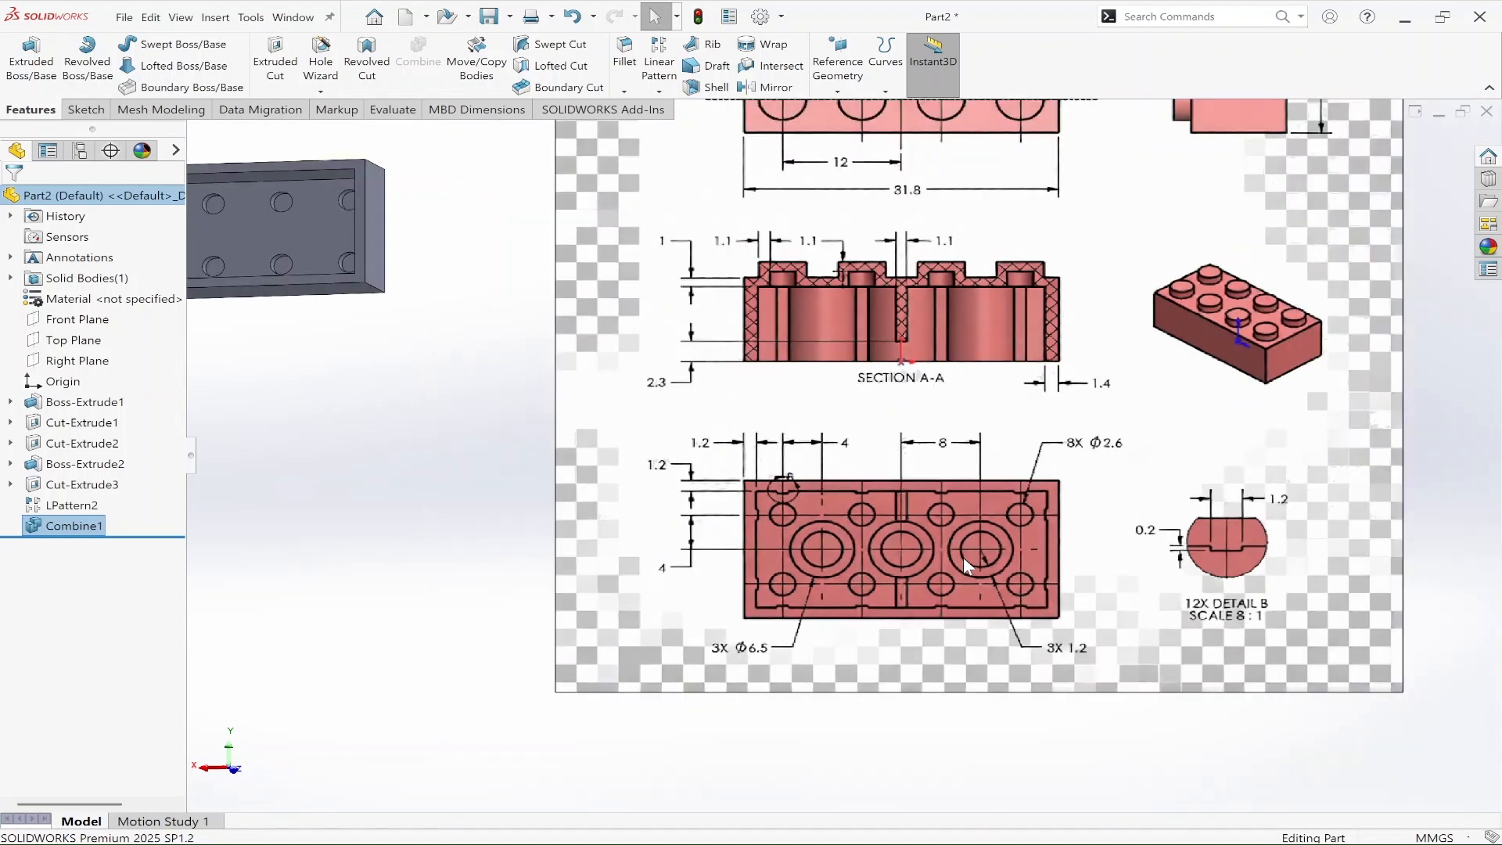
scroll(913, 529, "up", 1)
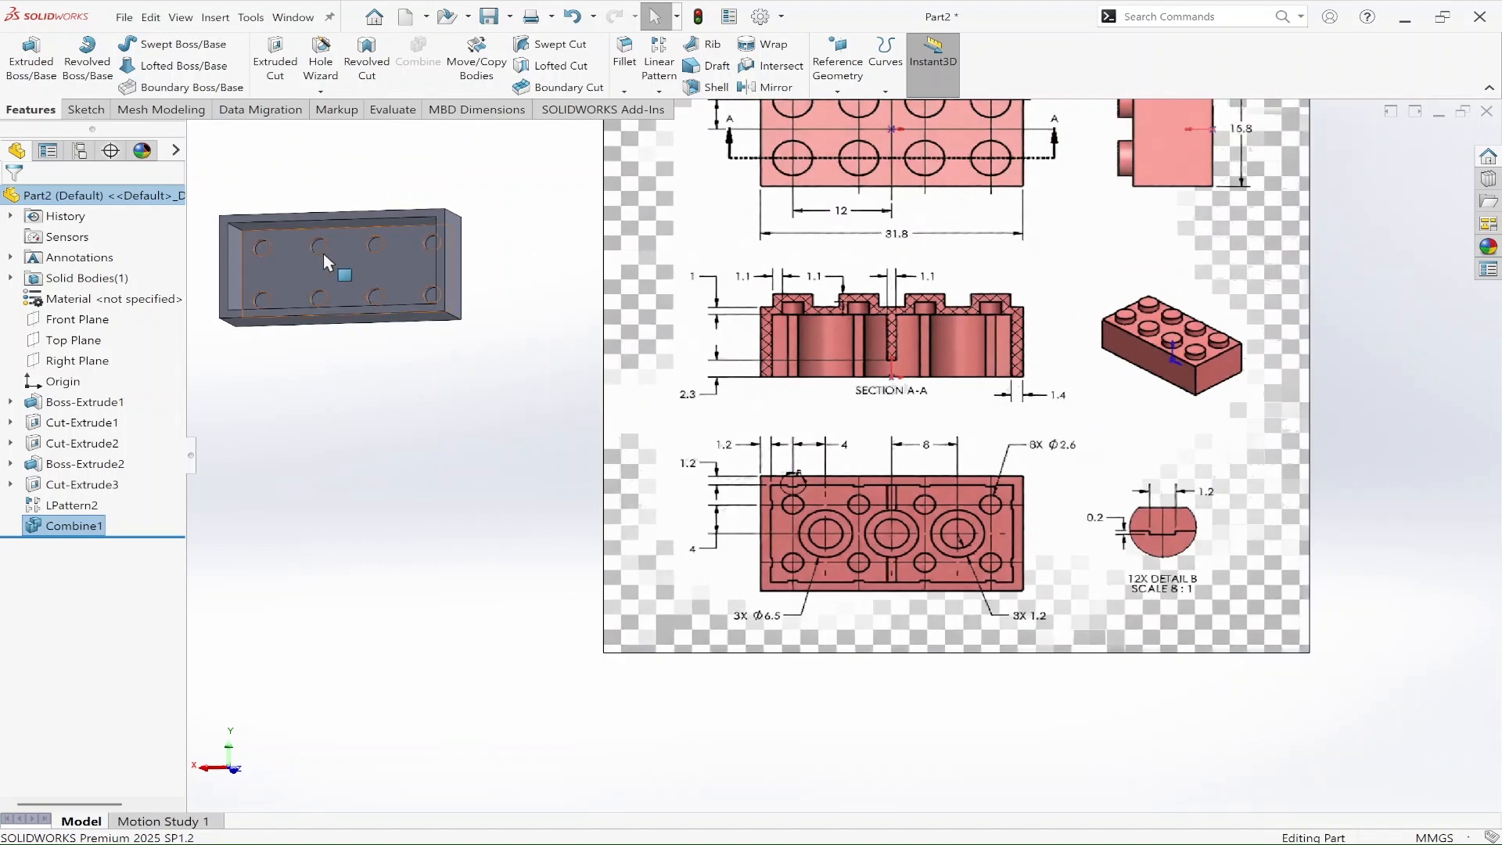
Step: Start a new sketch on the rim face of the brick's underside
scroll(319, 260, "down", 3)
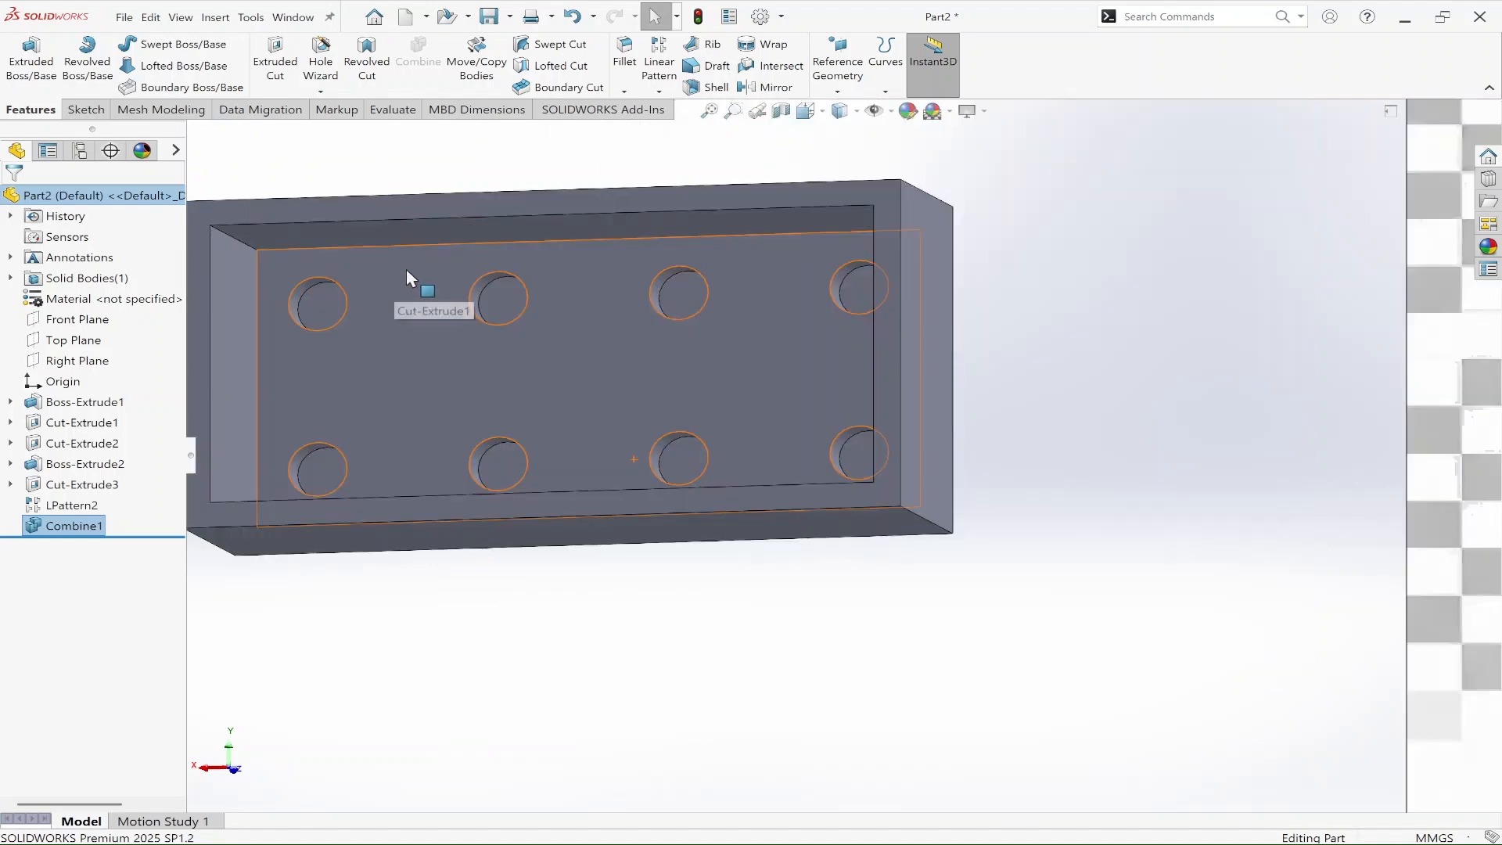
left_click(887, 353)
left_click(939, 307)
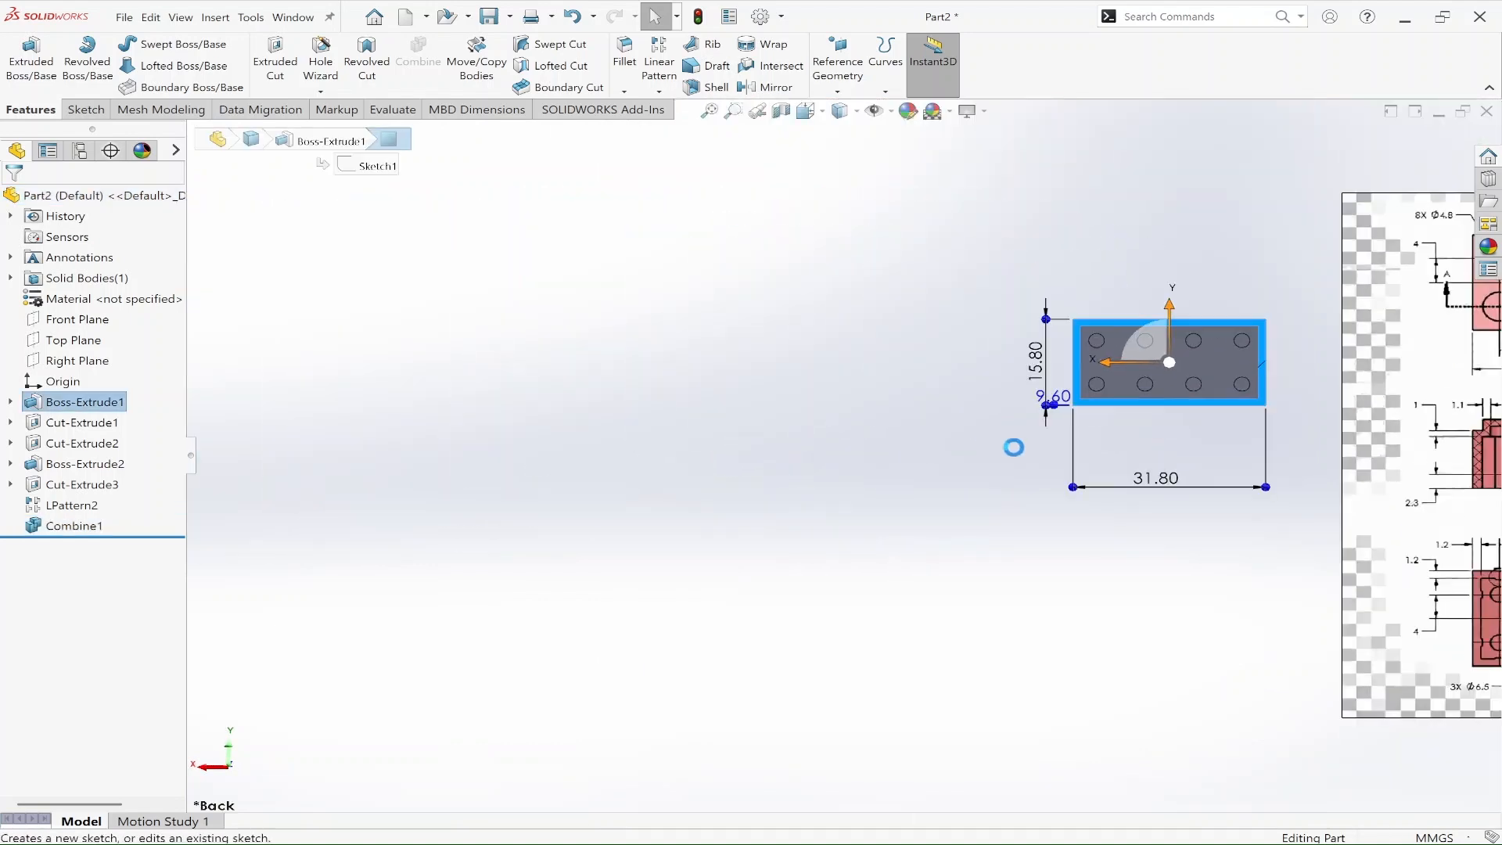
scroll(1329, 393, "up", 2)
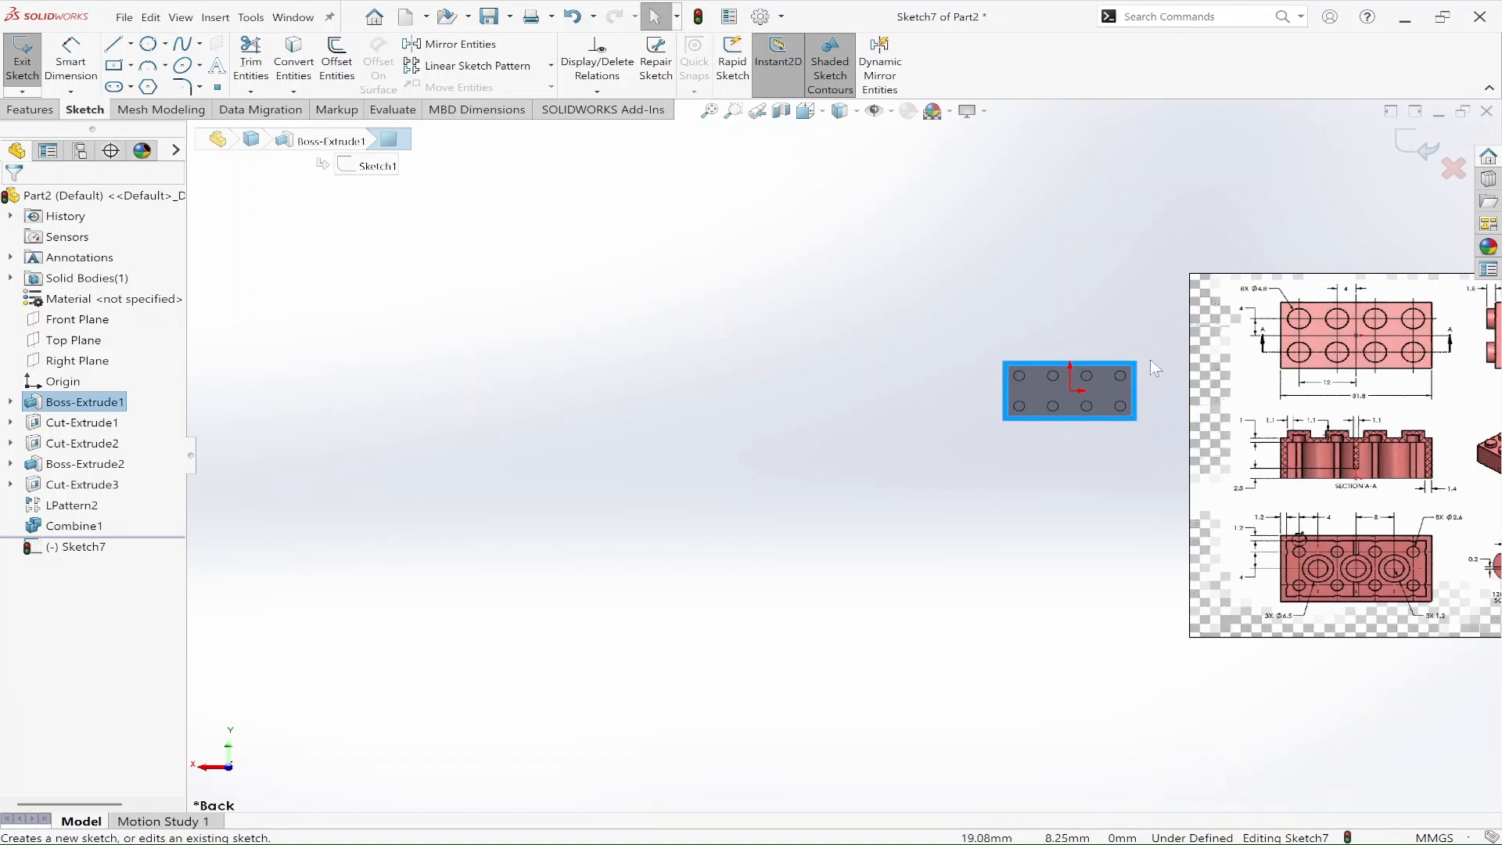
scroll(1151, 359, "down", 1)
scroll(1150, 361, "down", 3)
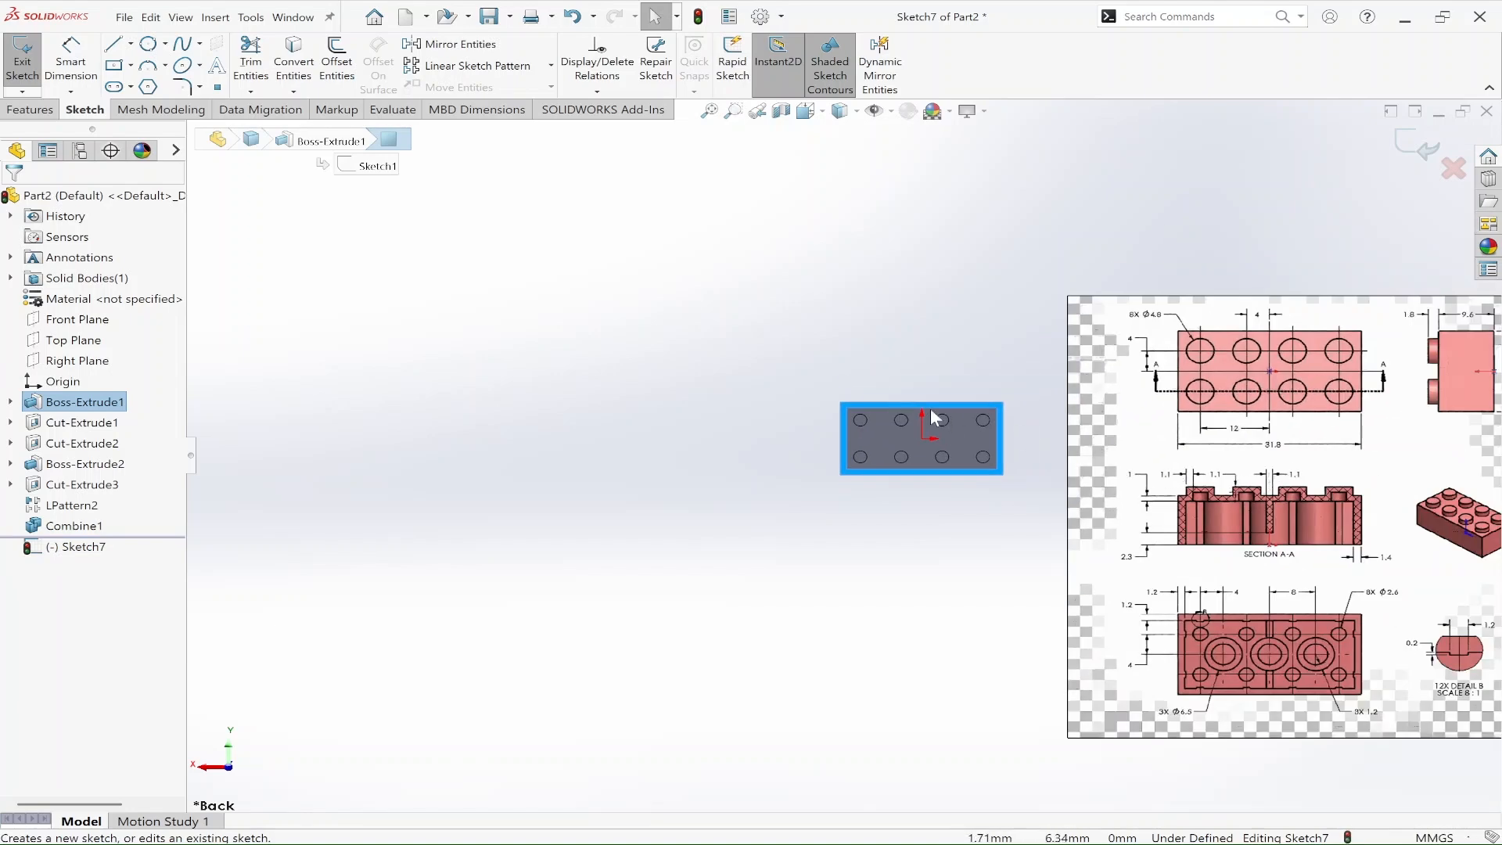
scroll(959, 449, "down", 3)
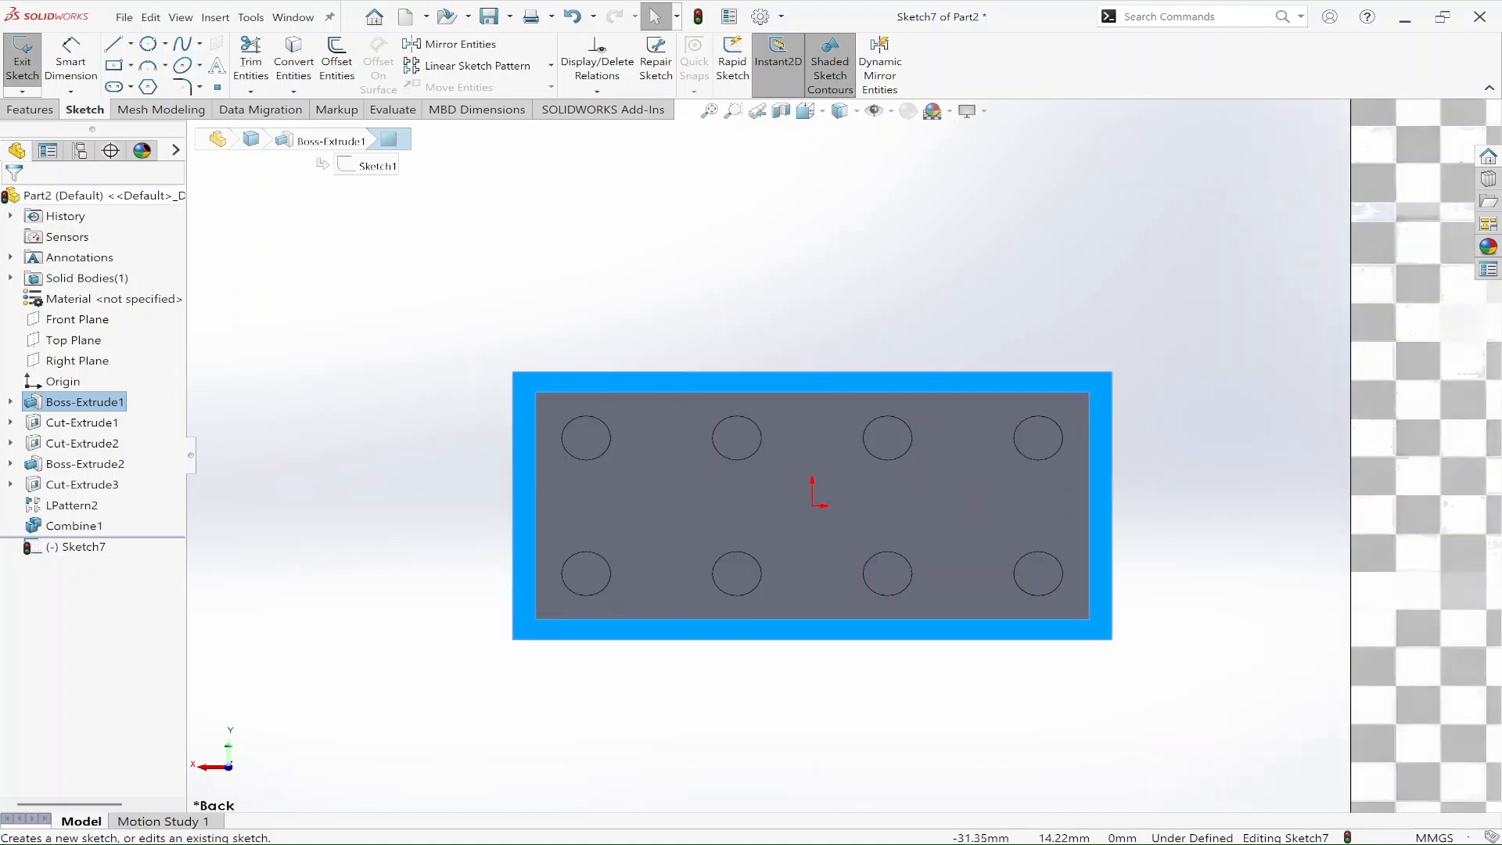
Step: Sketch three center rectangles on the inner wall edges: about 2.9 x 1.1 mm and 3.7 x 1.1 mm on the long edge, 1.2 x 3.3 mm on the short edge
left_click(114, 65)
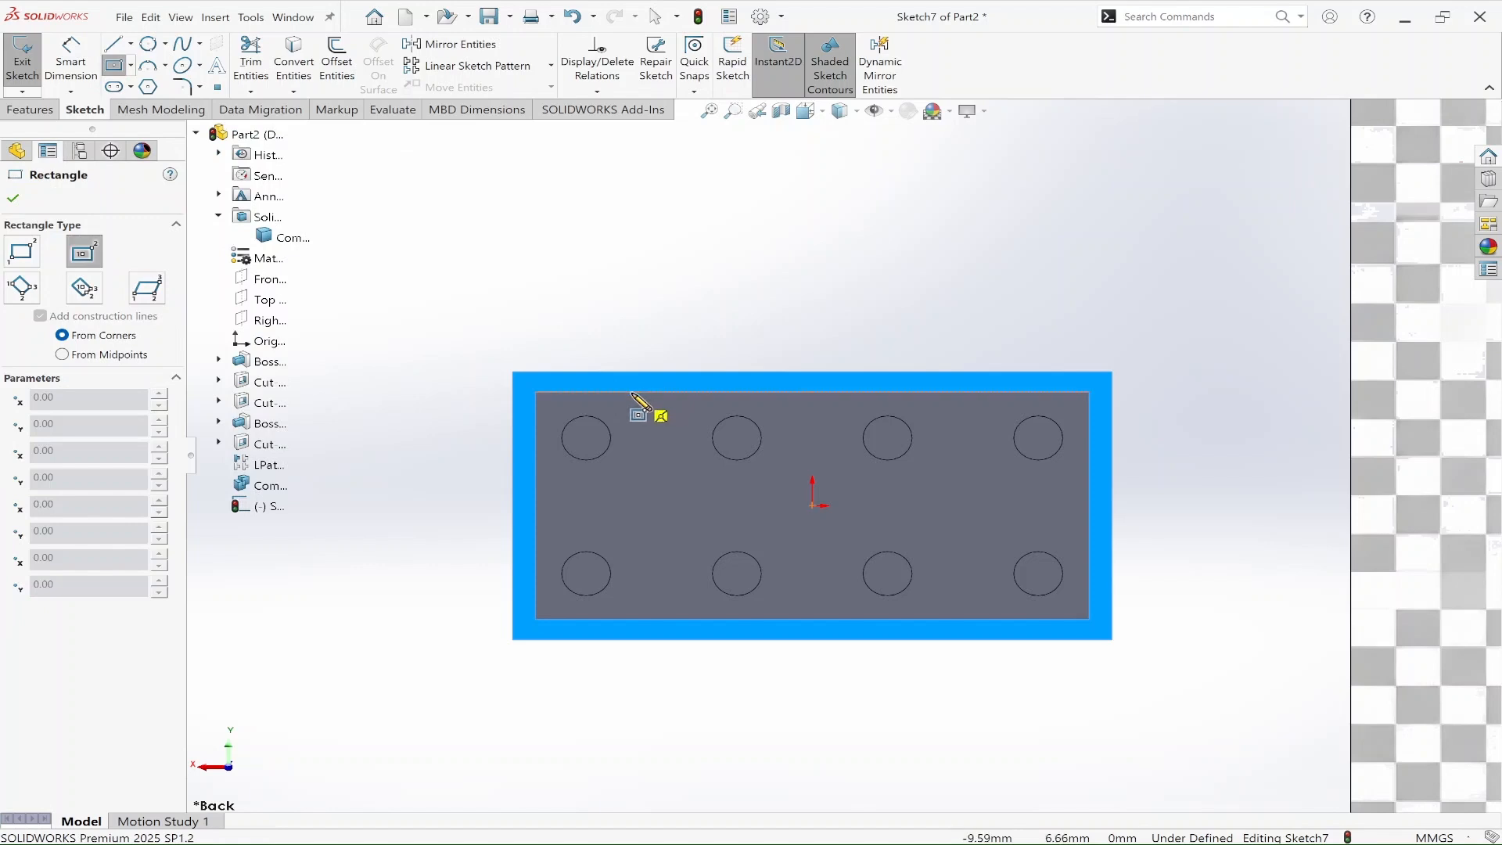
left_click(605, 382)
left_click(659, 401)
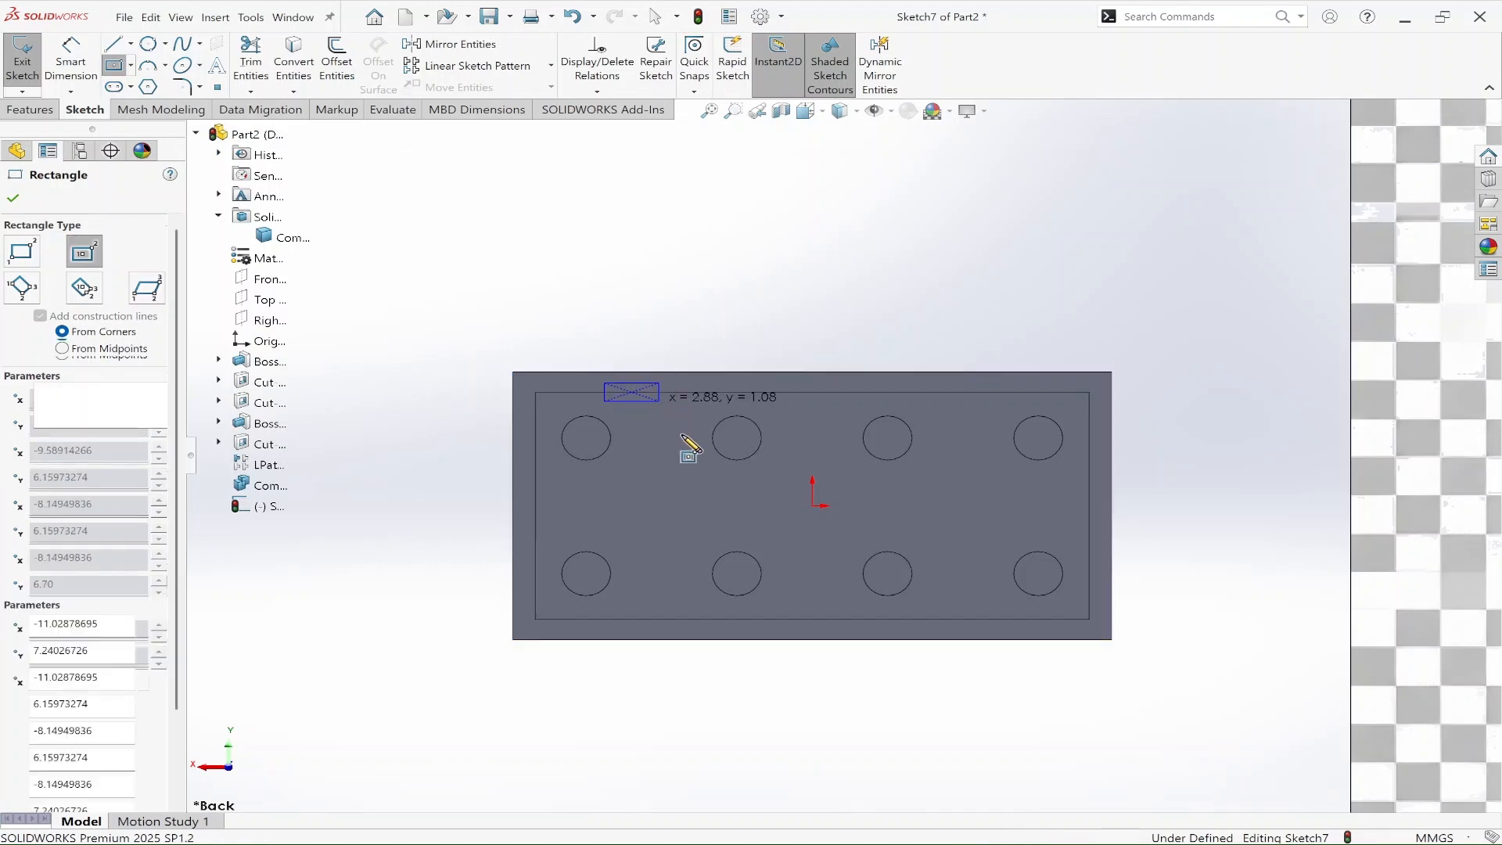
left_click(547, 455)
left_click(547, 456)
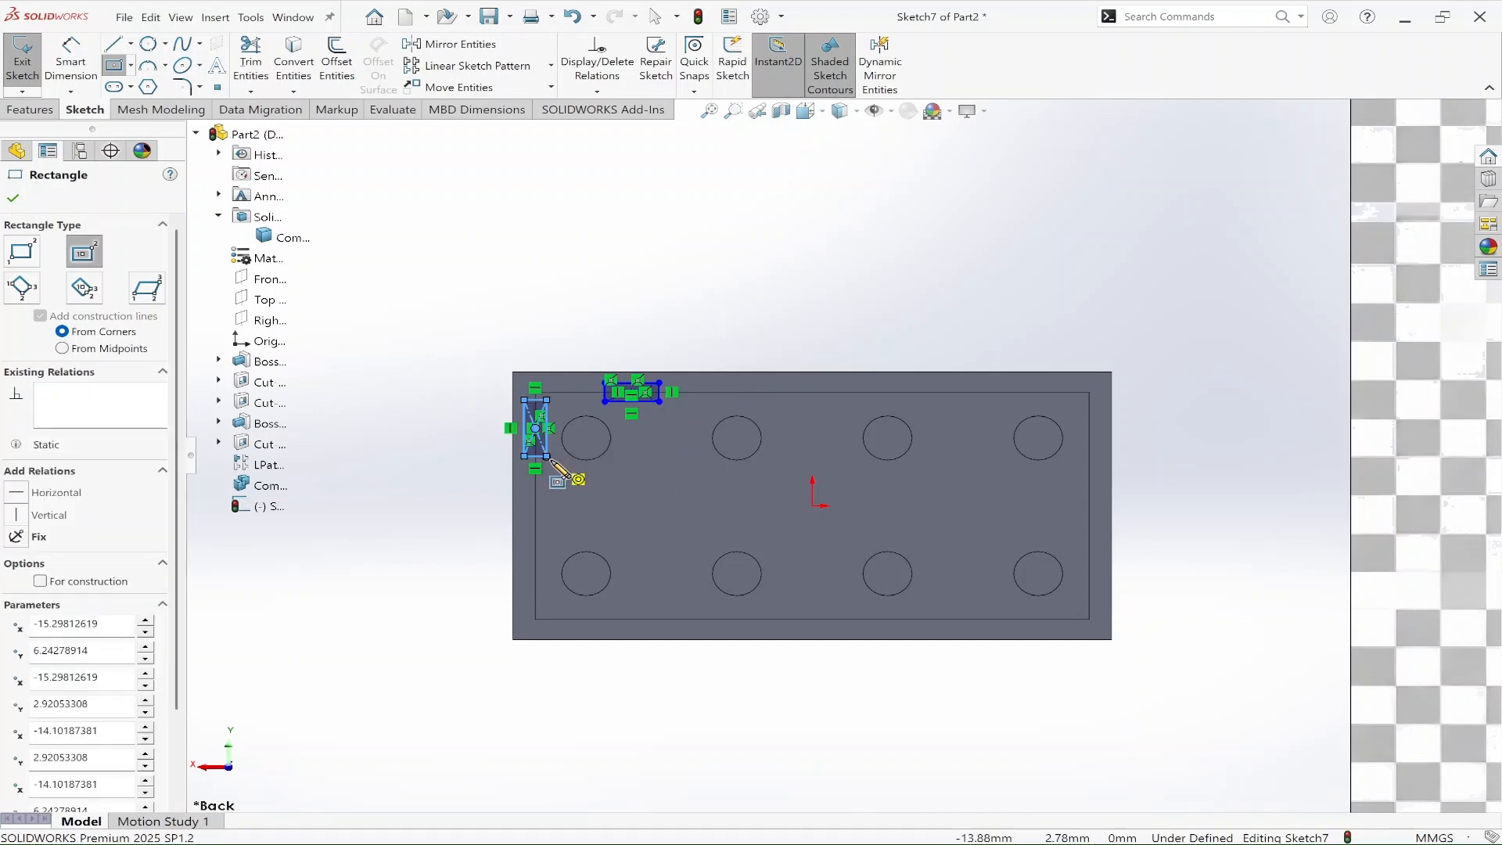
left_click(717, 392)
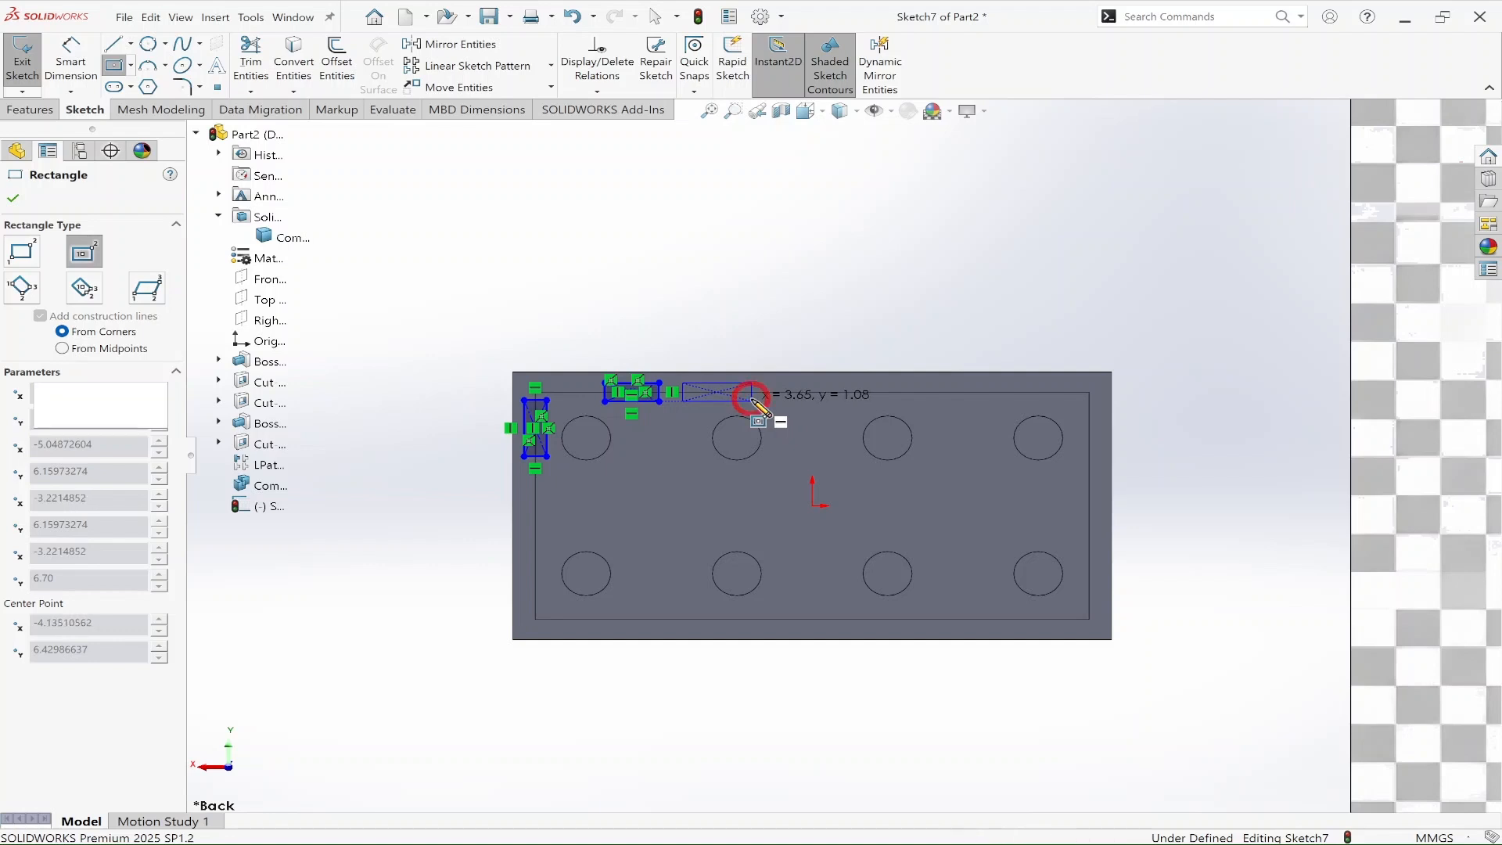
left_click(752, 402)
key("Escape")
key("Escape")
Step: Dimension the thickness of the long-edge rectangle nearest the corner as 0.4 mm
scroll(609, 392, "down", 6)
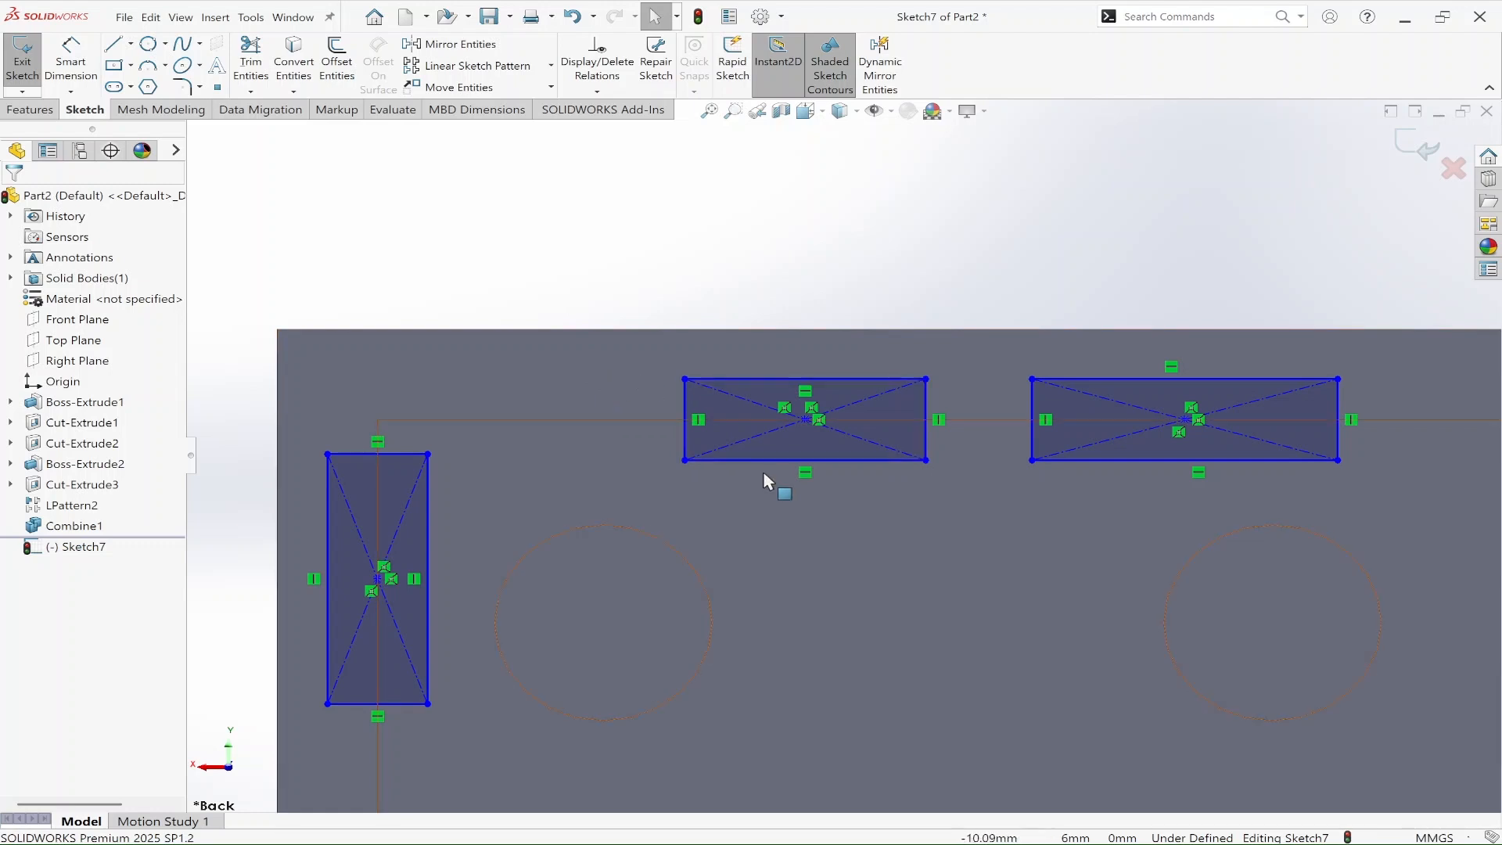
key("d")
left_click(687, 400)
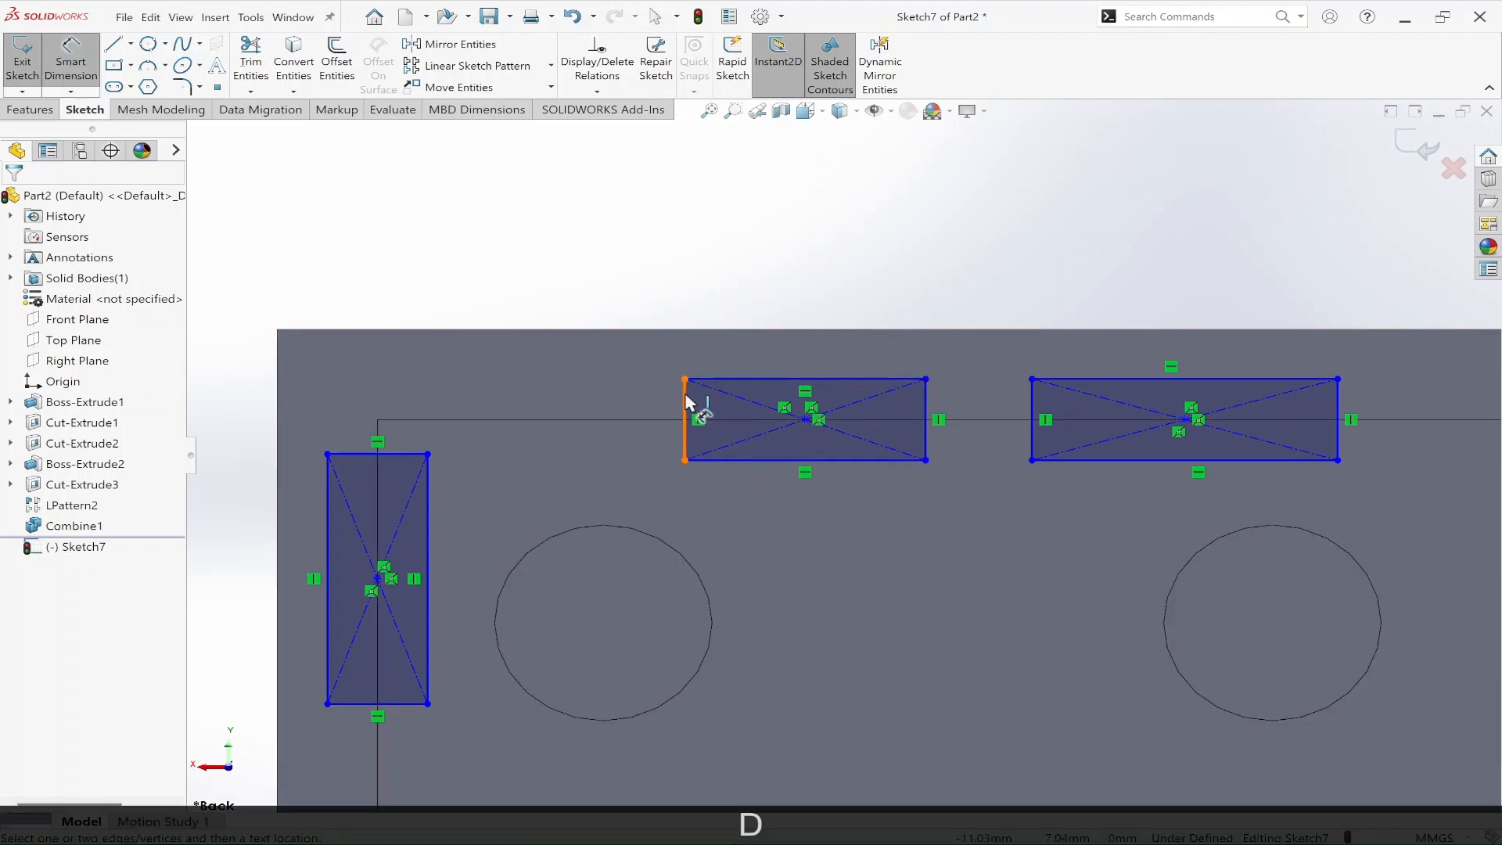
left_click(650, 400)
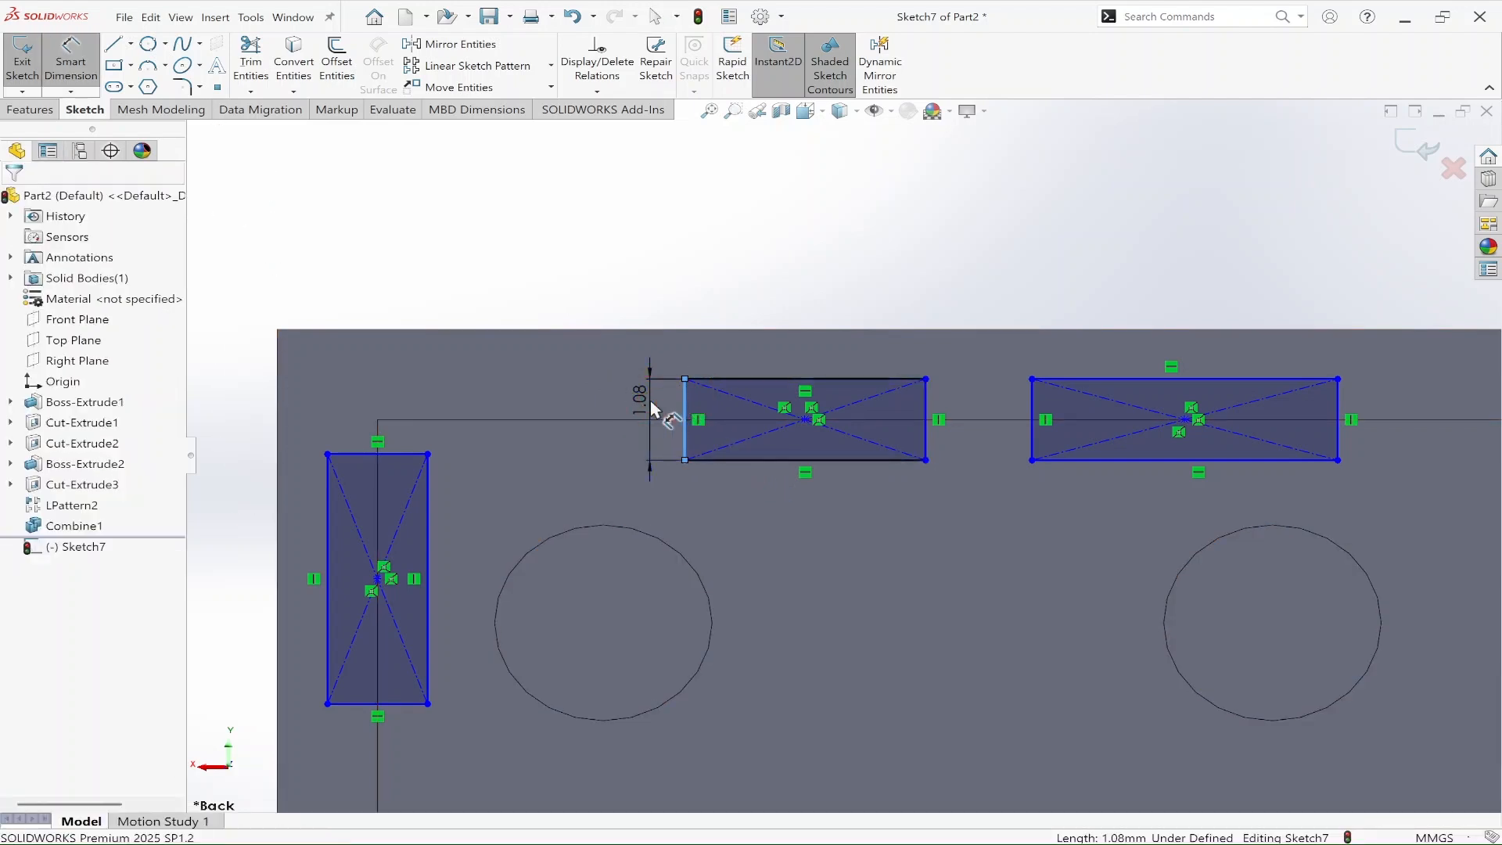
left_click(650, 400)
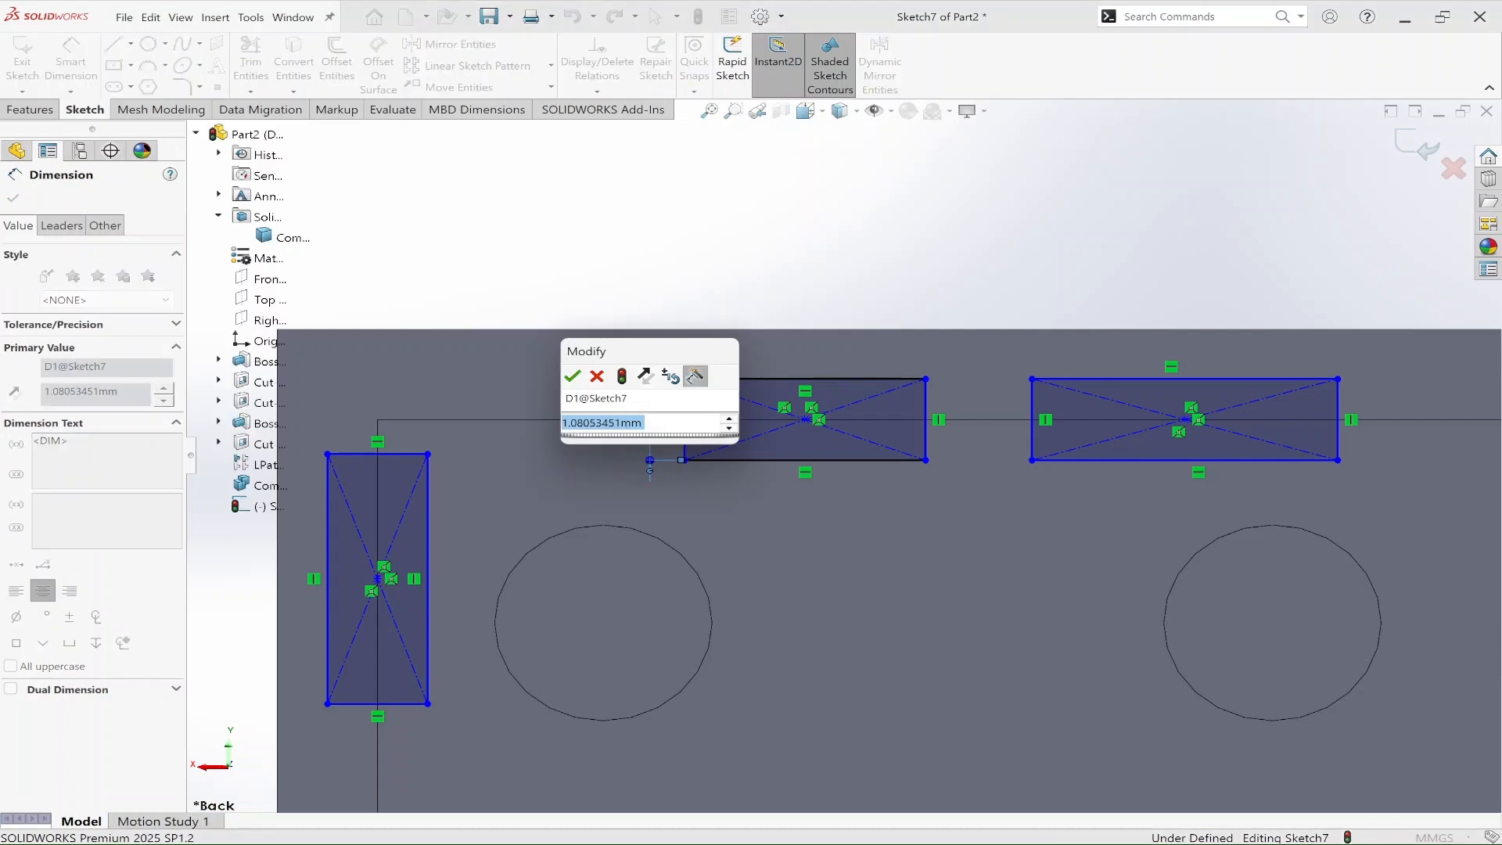
type("0.4")
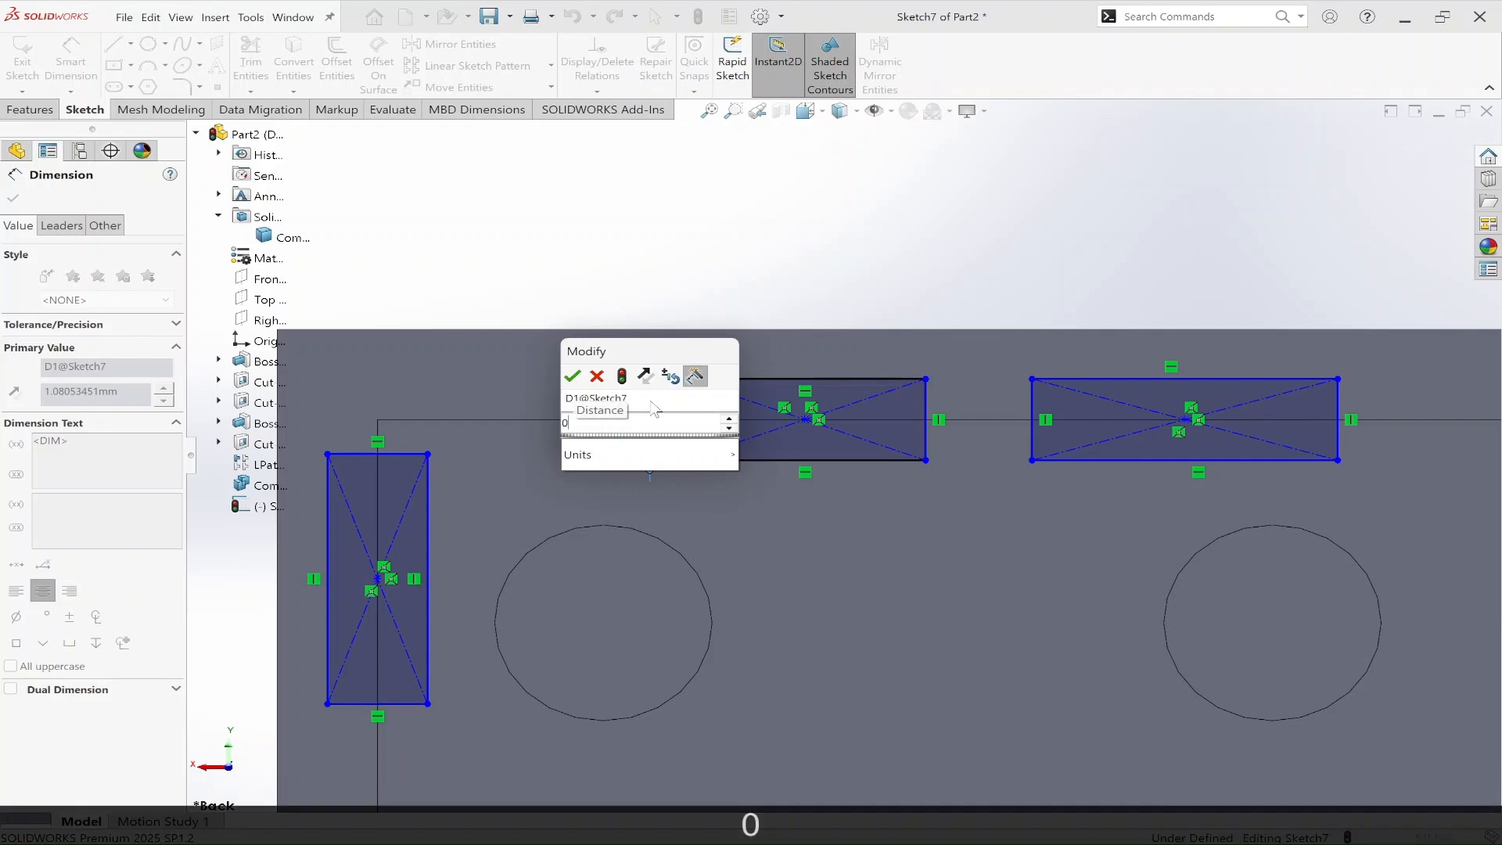
key("Return")
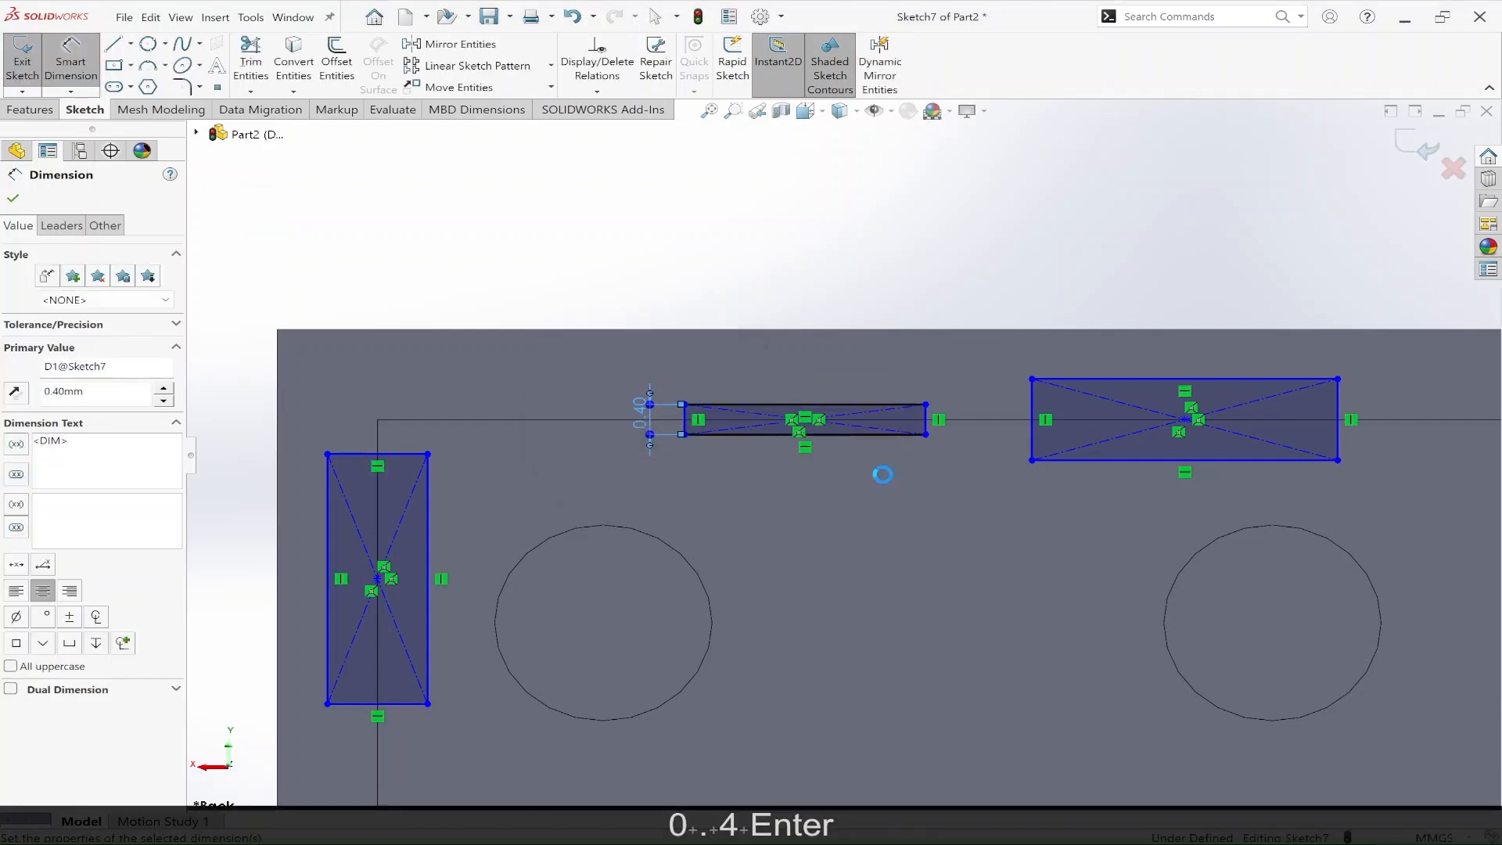
Step: Dimension the thickness of the second rectangle on the long inner edge as 0.4 mm
middle_click_drag(794, 484, 831, 442)
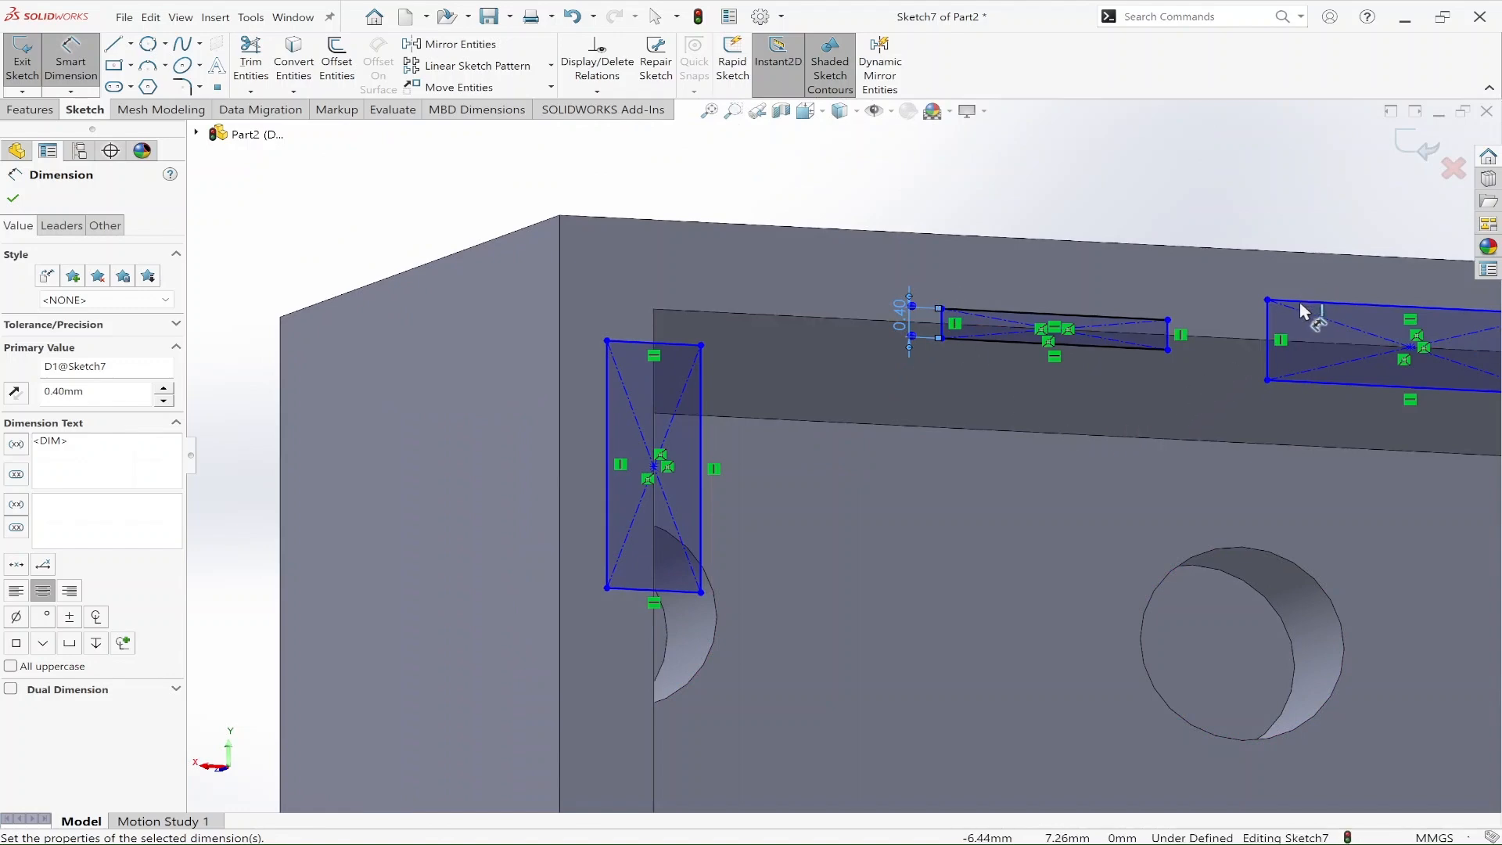
key("space")
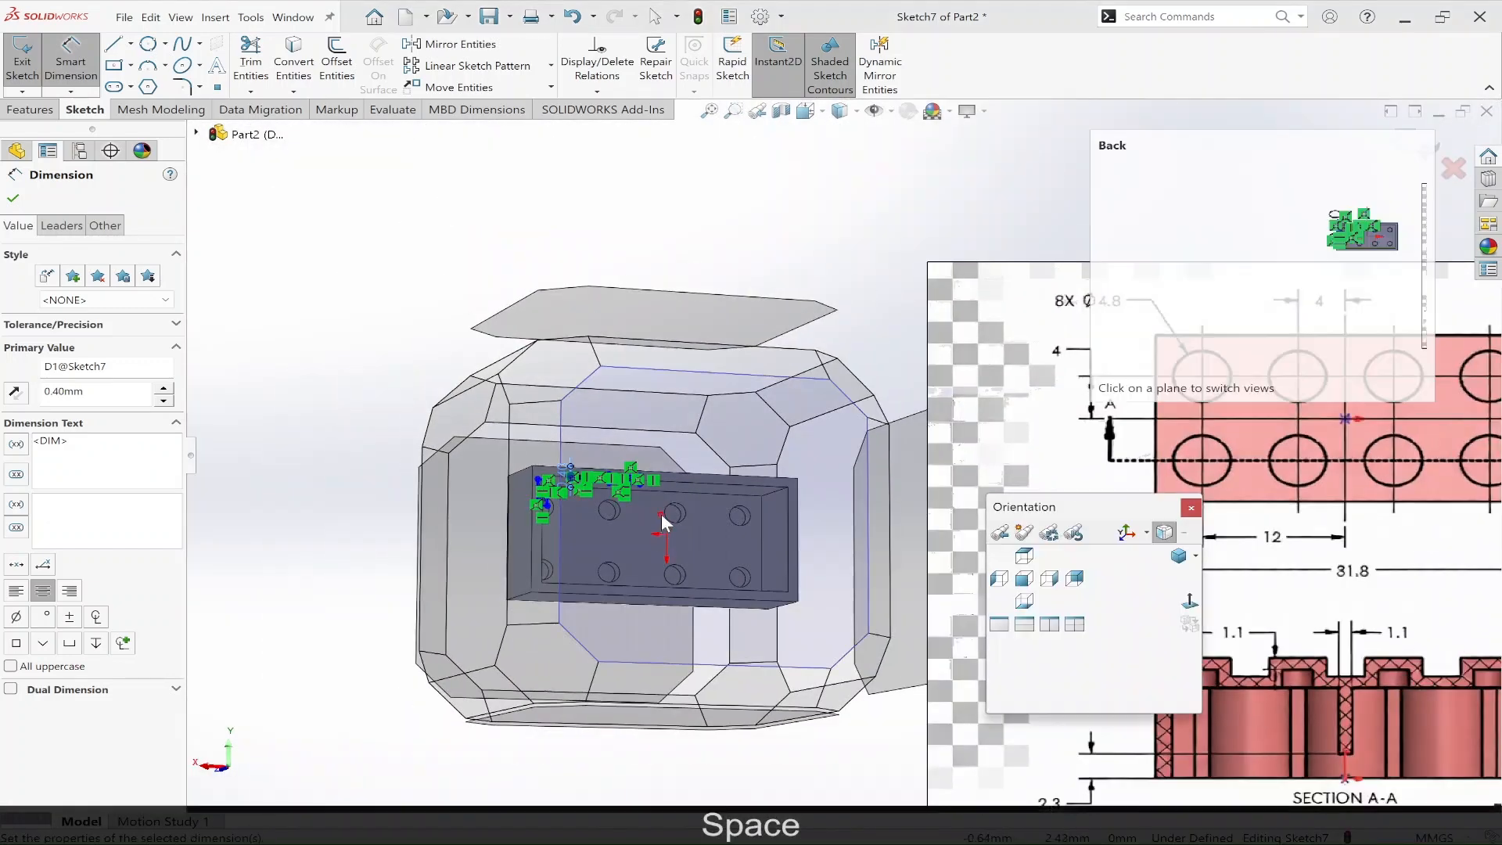
left_click(661, 516)
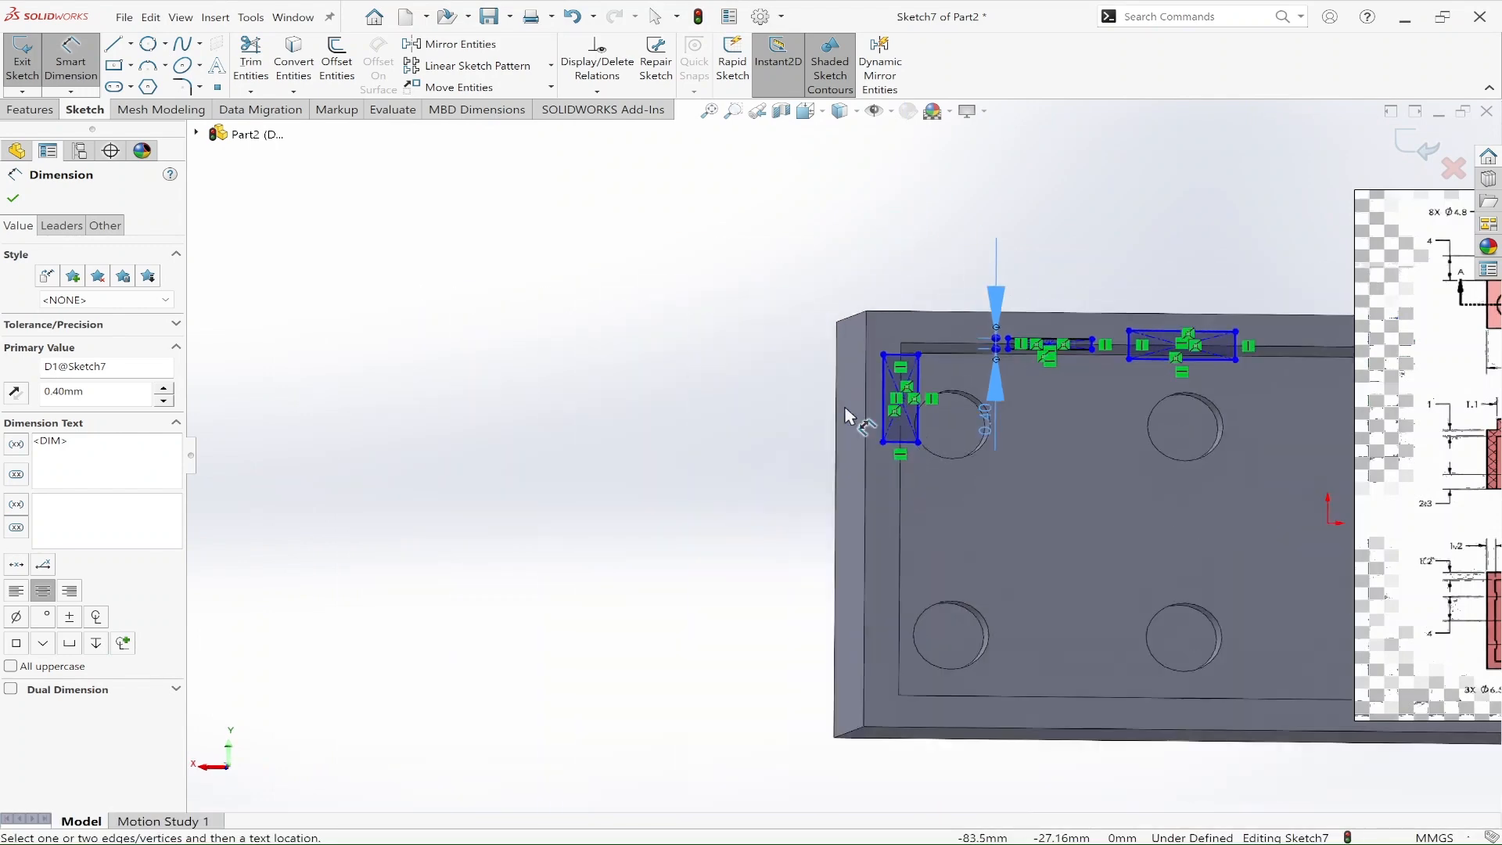
scroll(1136, 342, "down", 10)
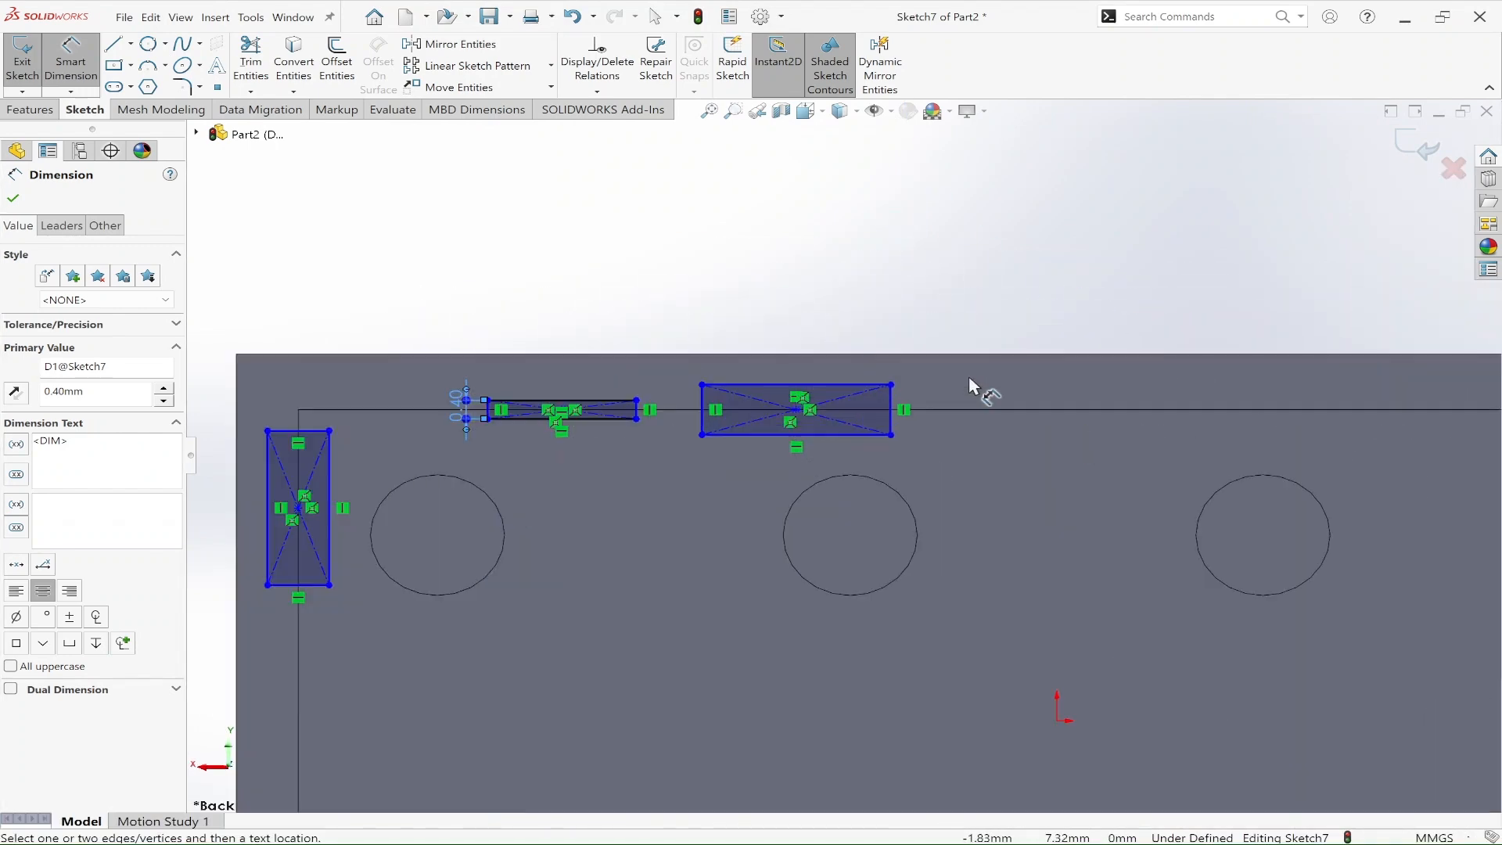
left_click(869, 416)
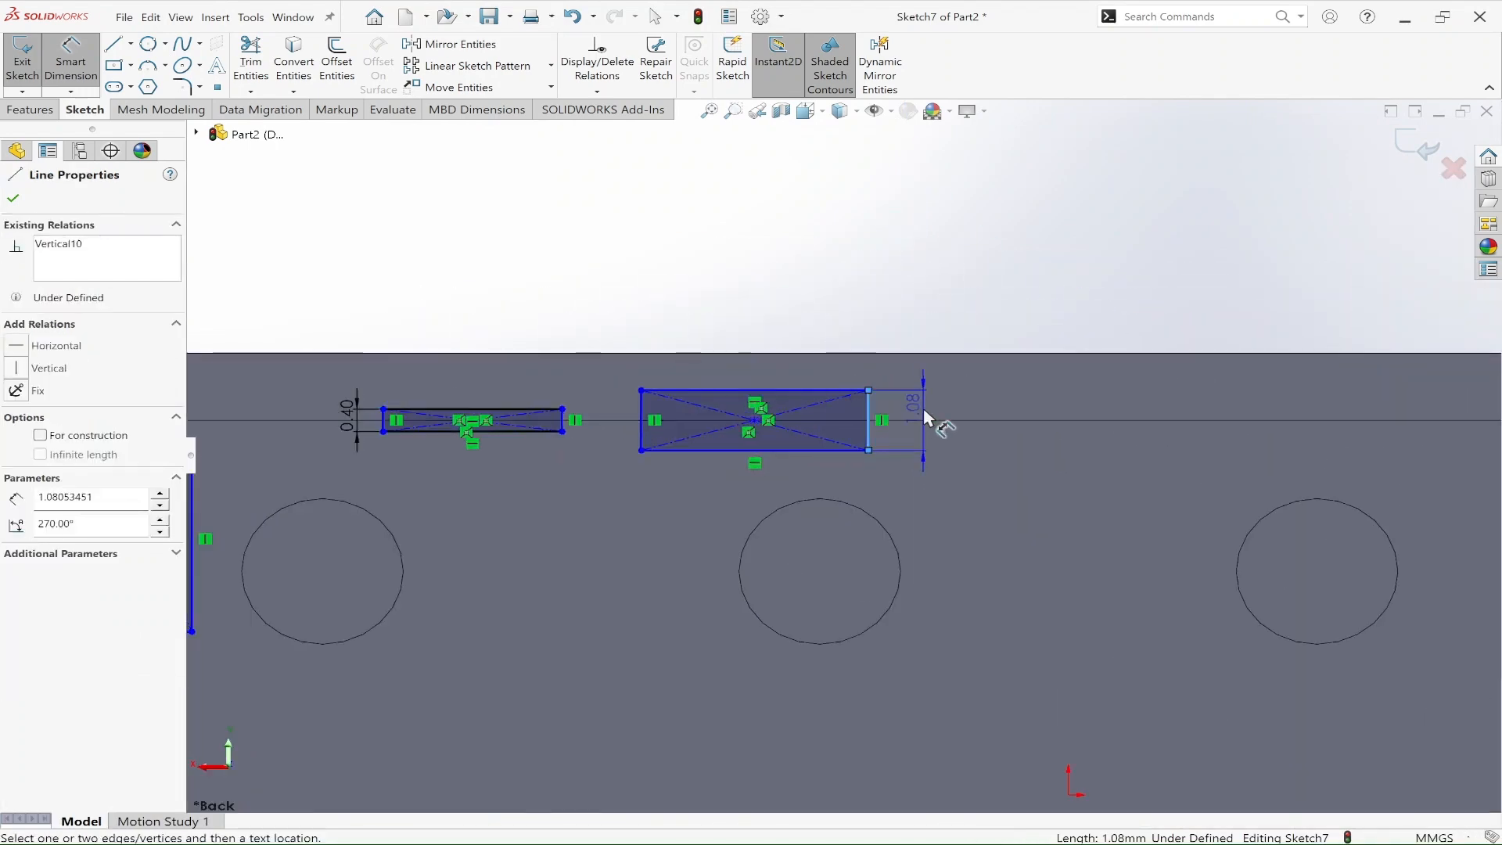
left_click(926, 417)
left_click(926, 417)
type(".4")
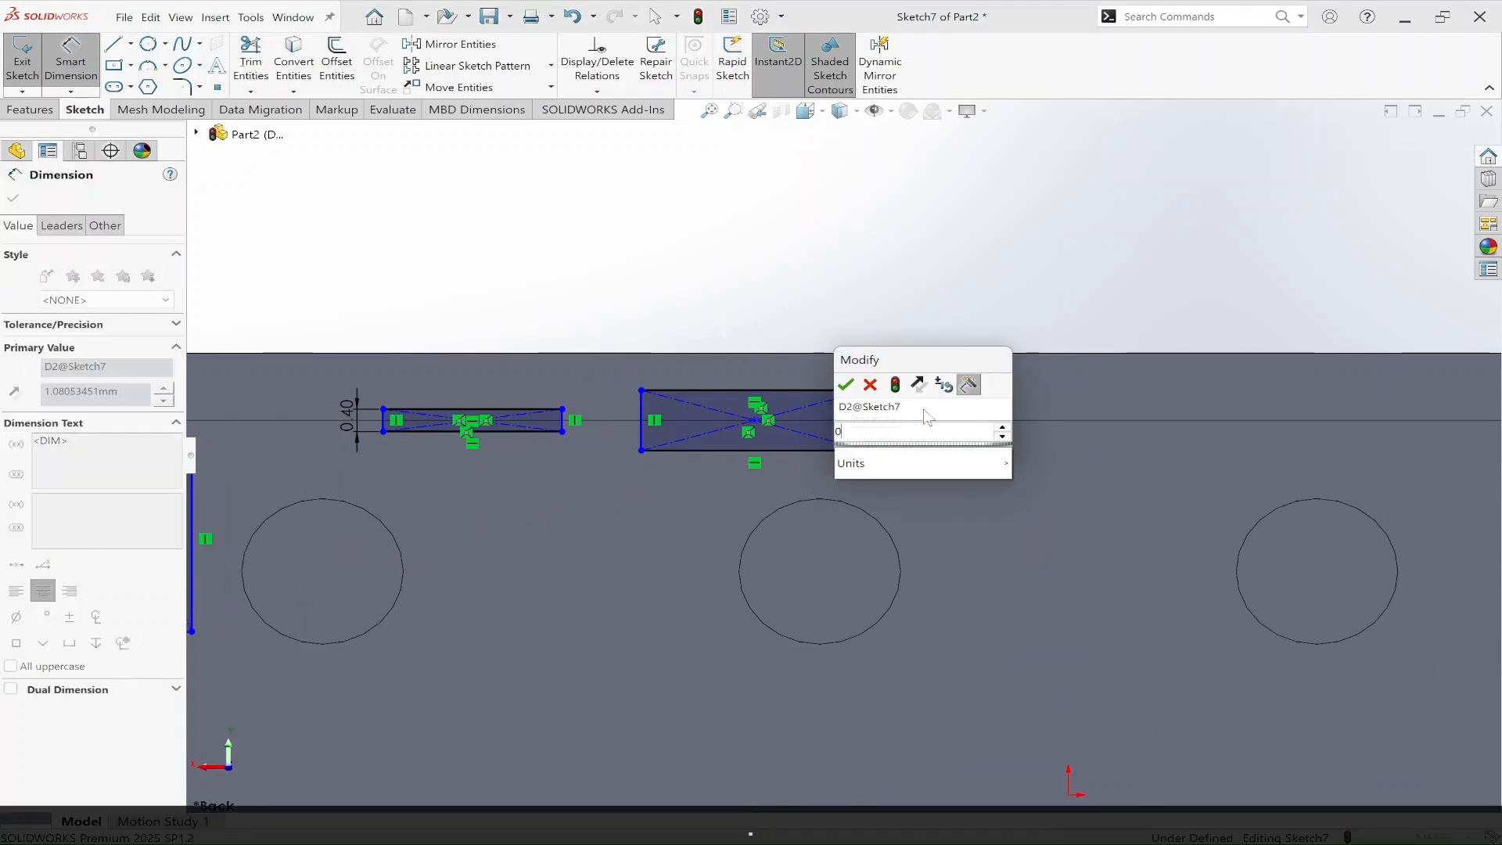
key("Return")
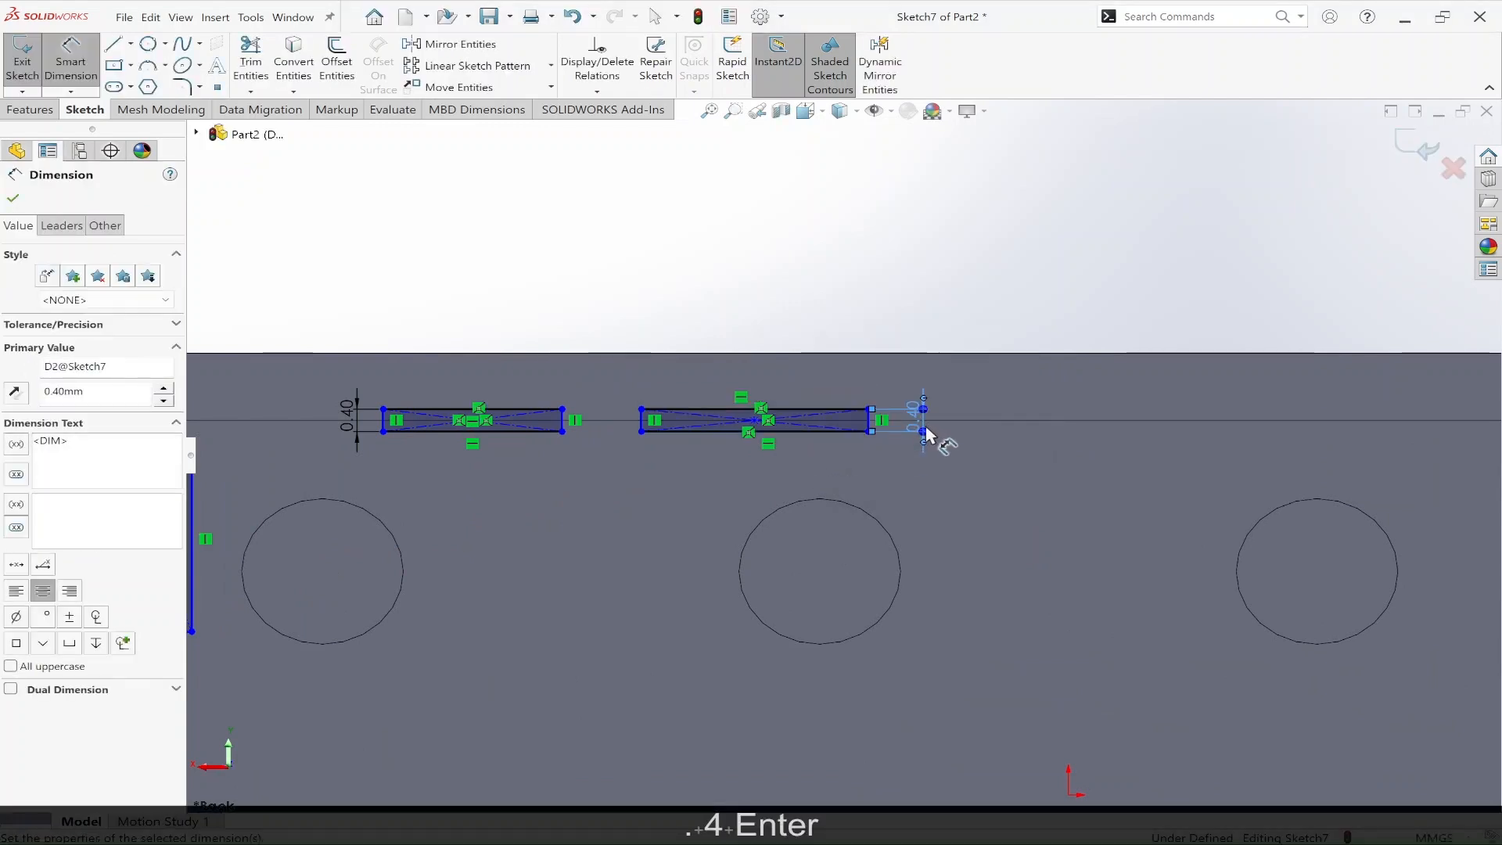
key("Escape")
Step: Add an Equal relation between the second long-edge rectangle's end line and the short side of the rectangle on the short inner edge
scroll(870, 424, "down", 5)
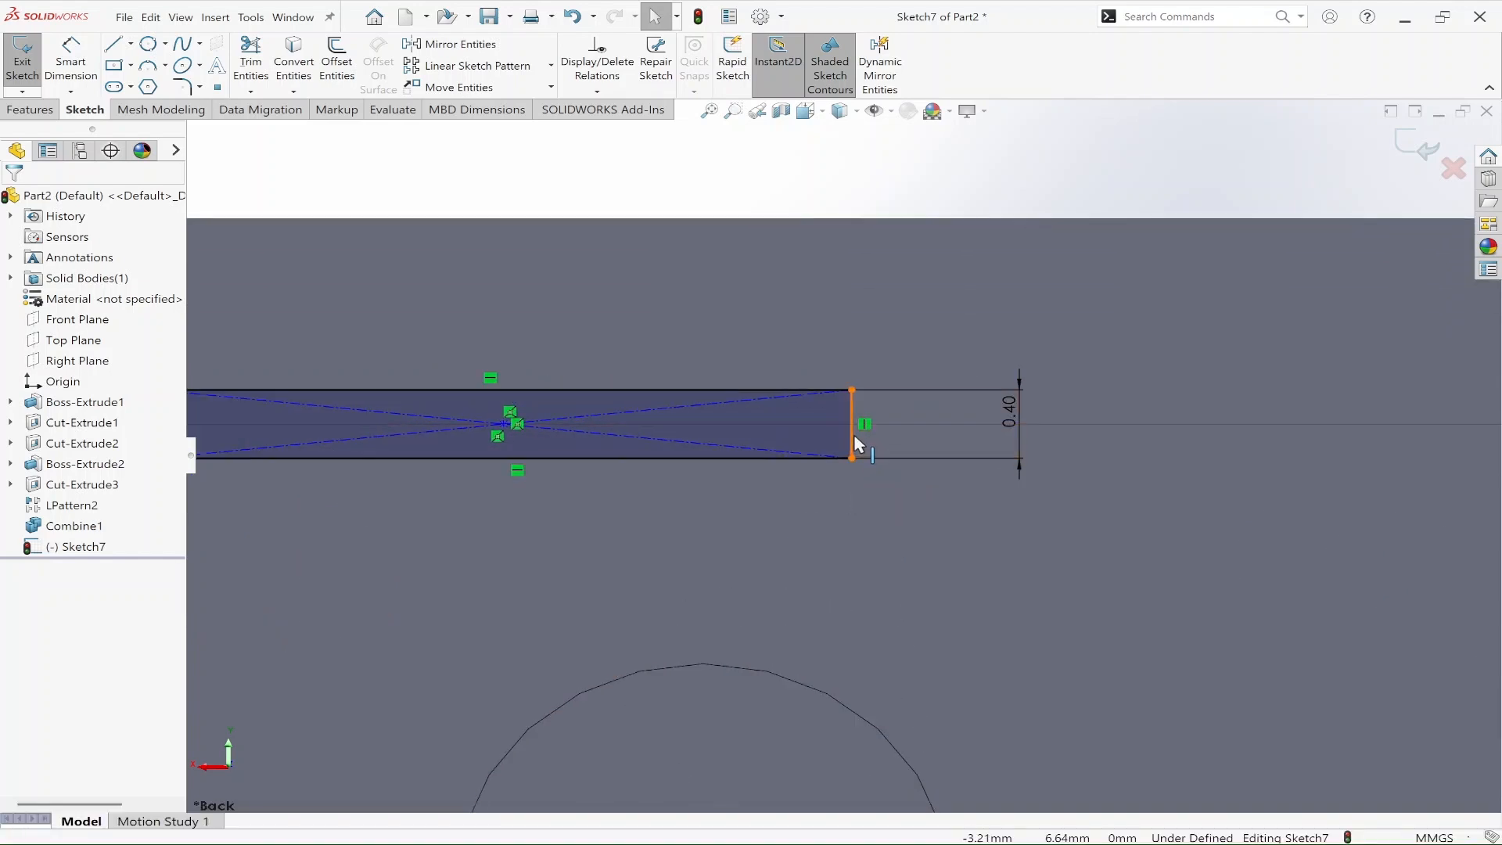
left_click(854, 437)
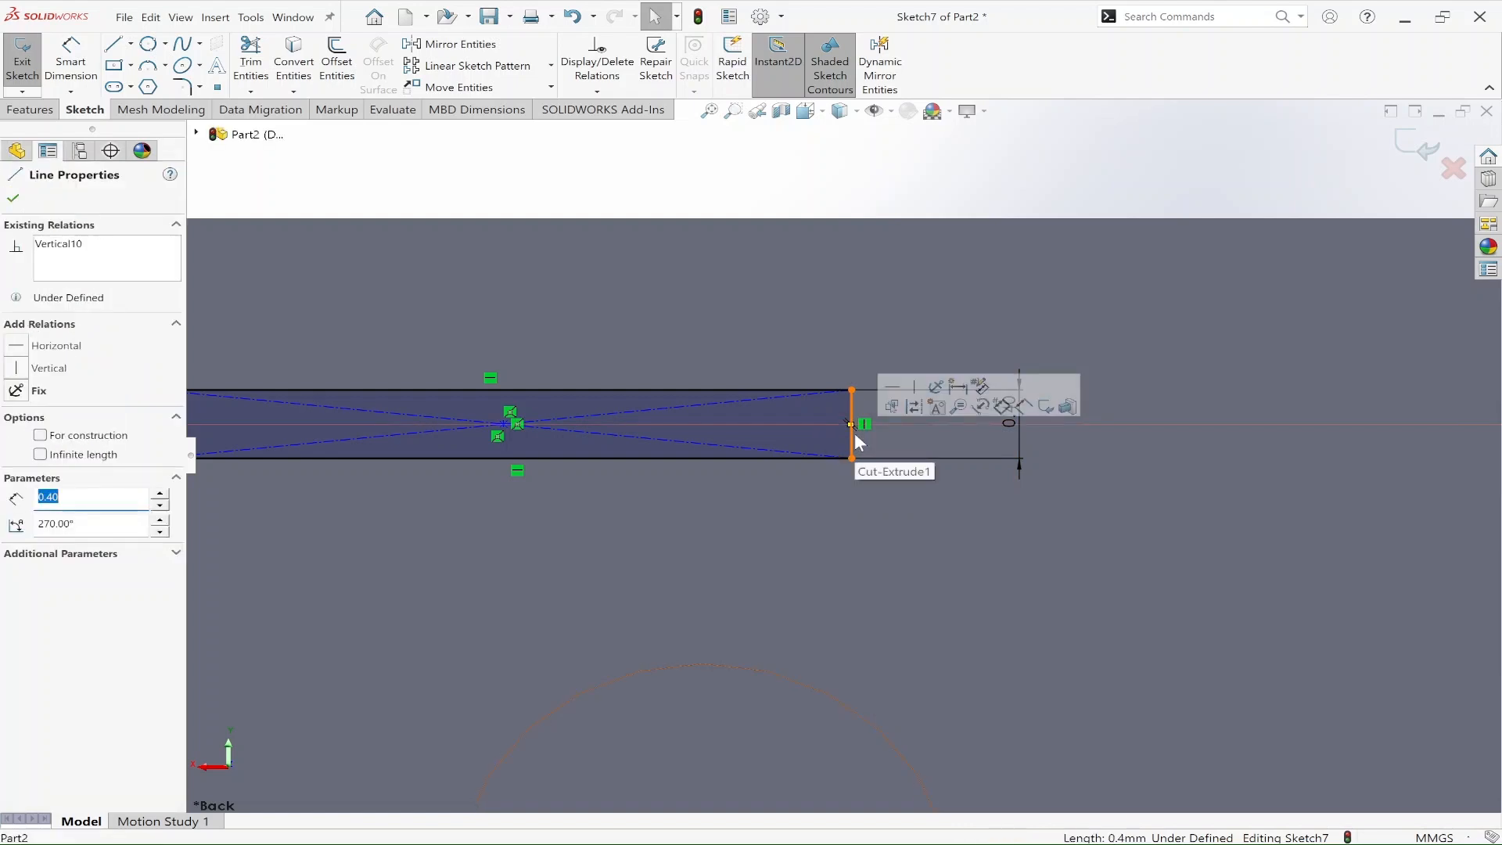
scroll(623, 528, "up", 5)
scroll(591, 557, "down", 10)
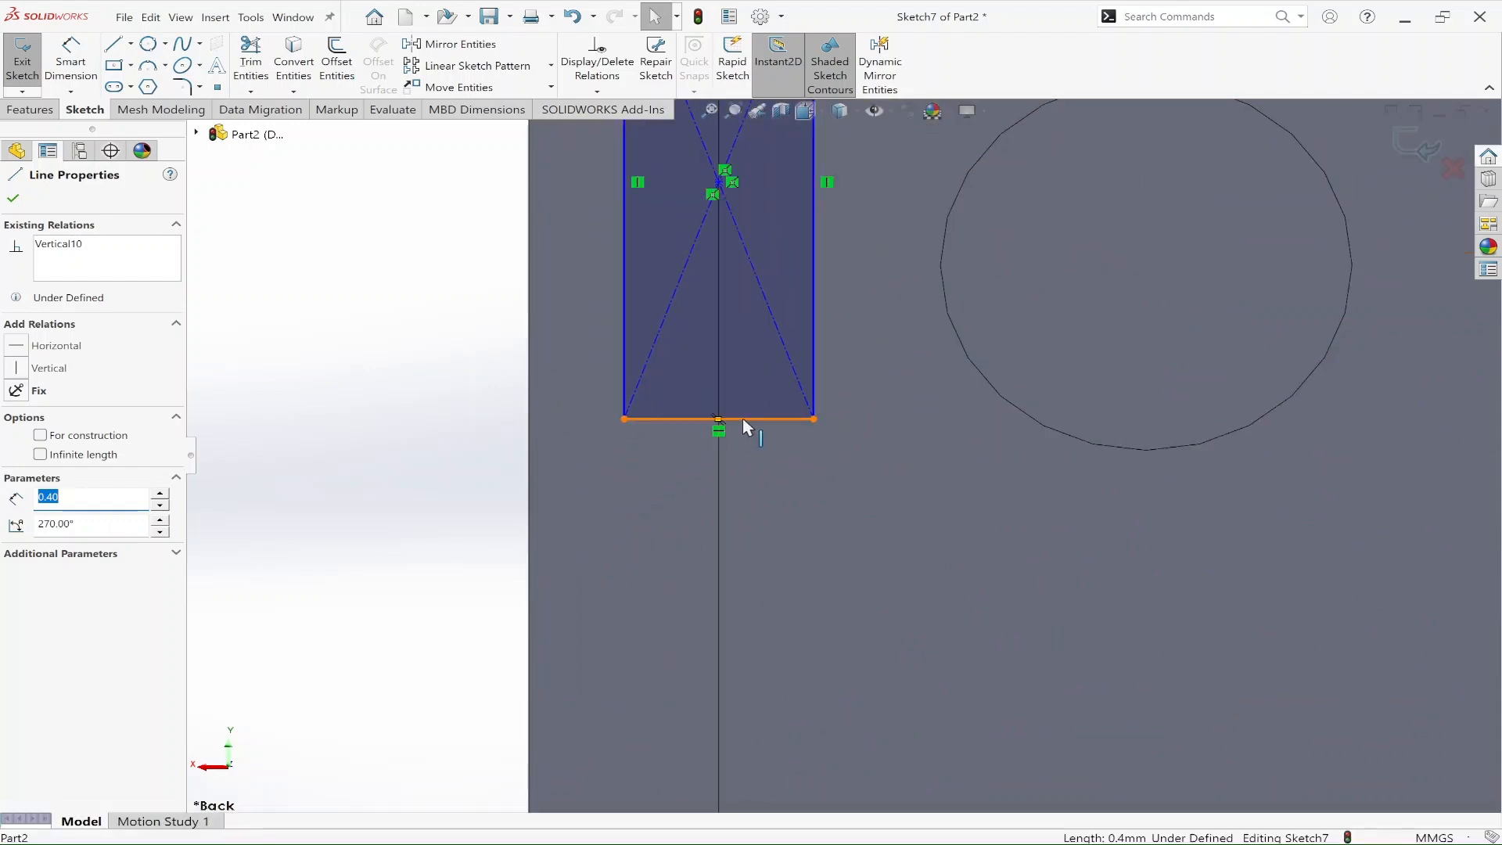
left_click(743, 420, "ctrl")
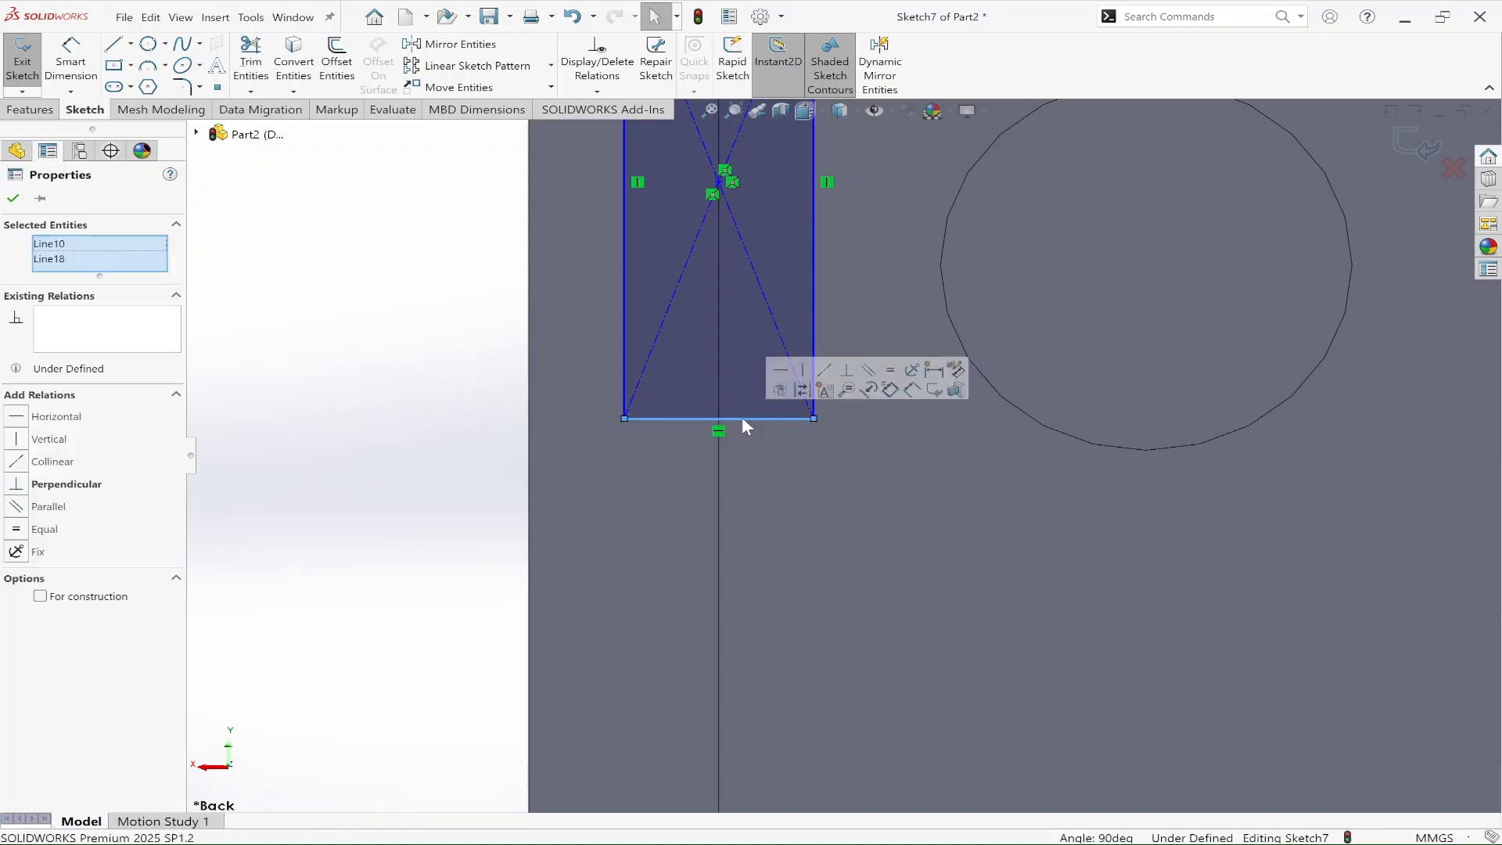
left_click(15, 530)
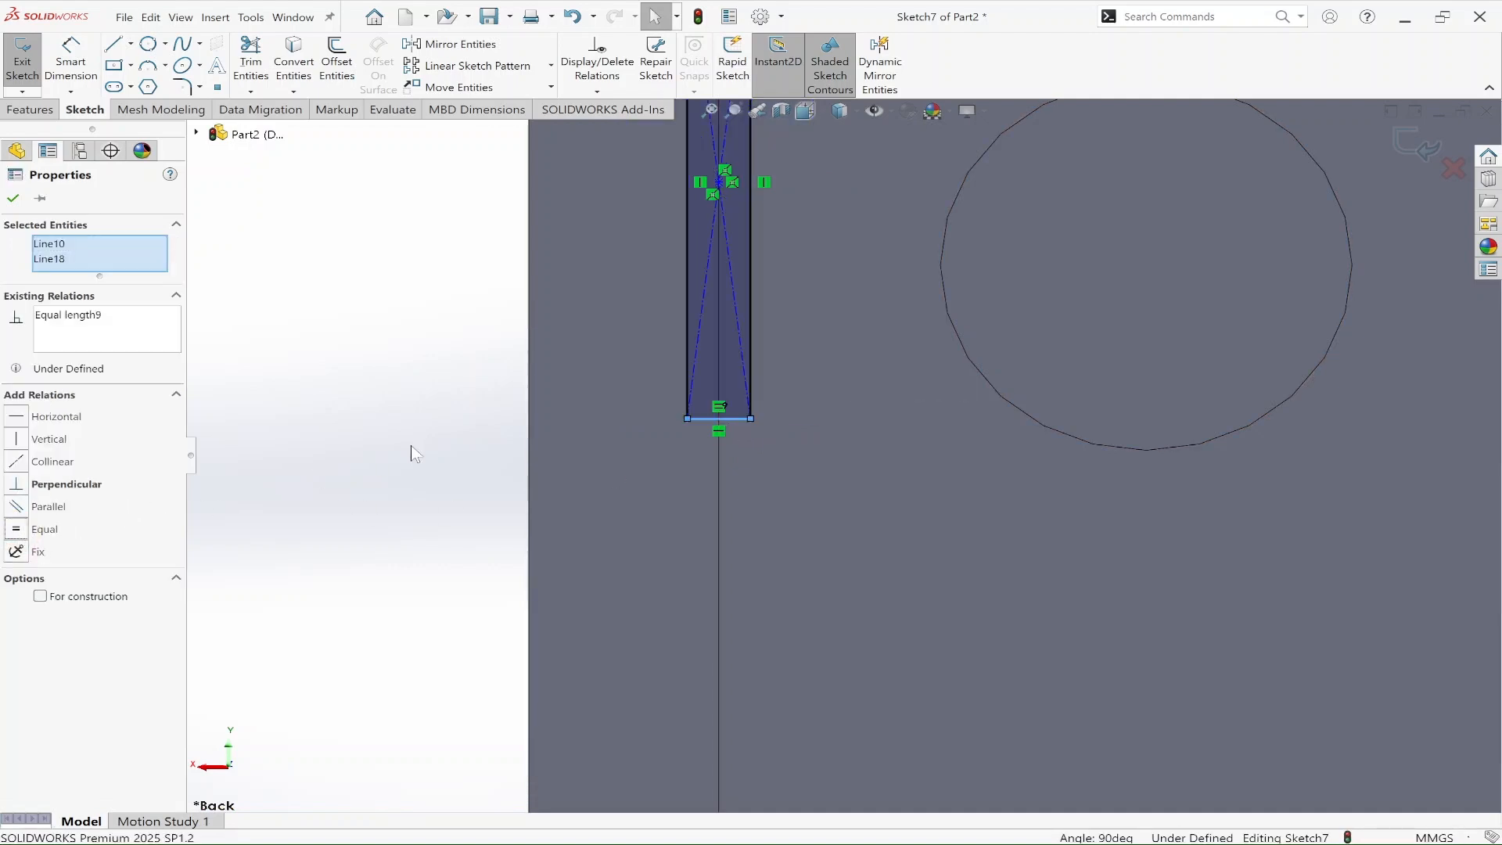
scroll(540, 415, "up", 4)
scroll(937, 357, "up", 2)
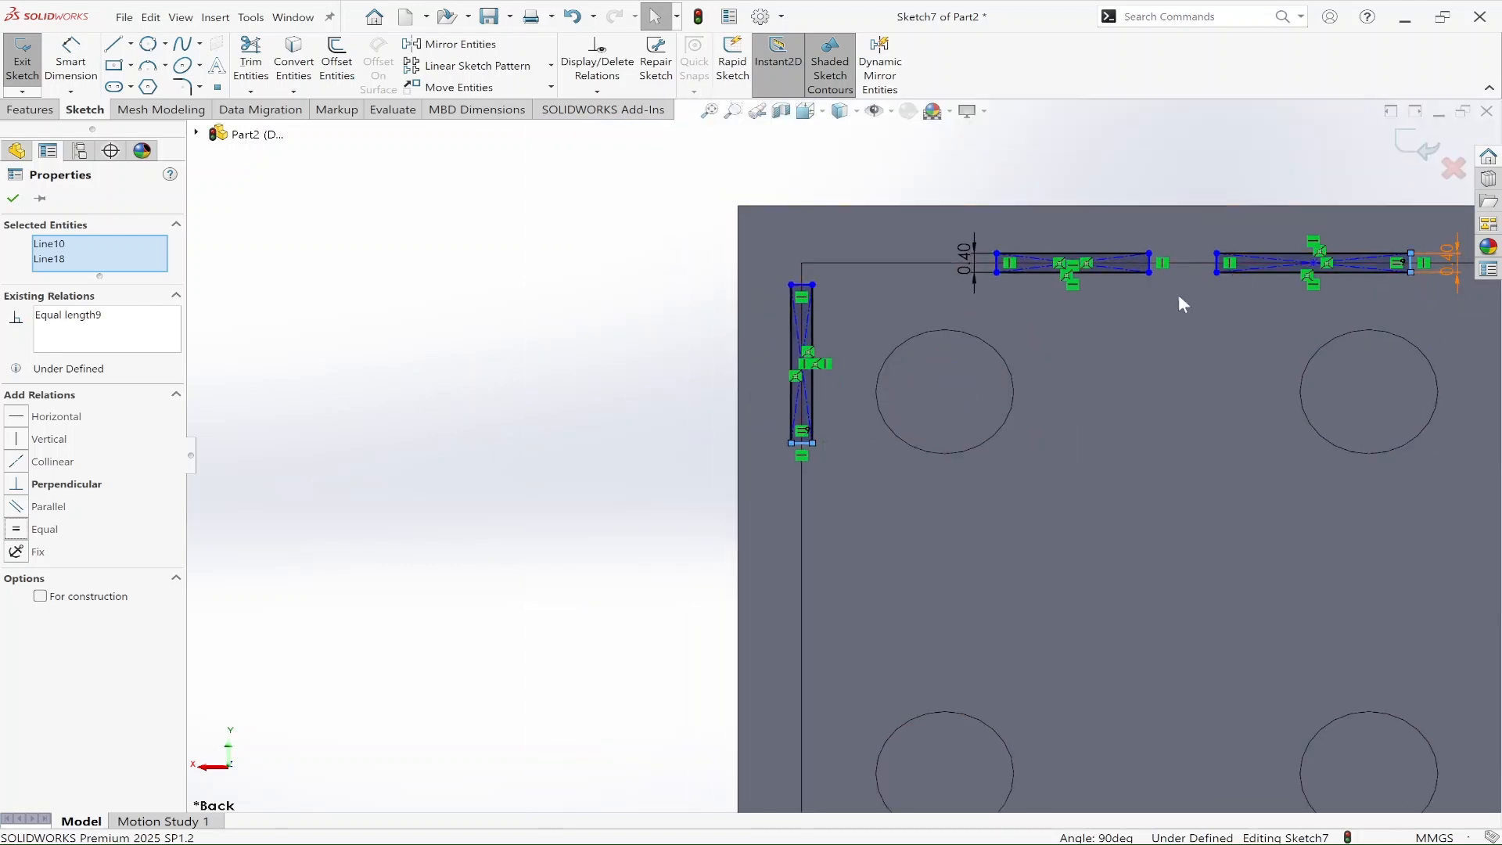
left_click(547, 392)
scroll(1048, 611, "up", 5)
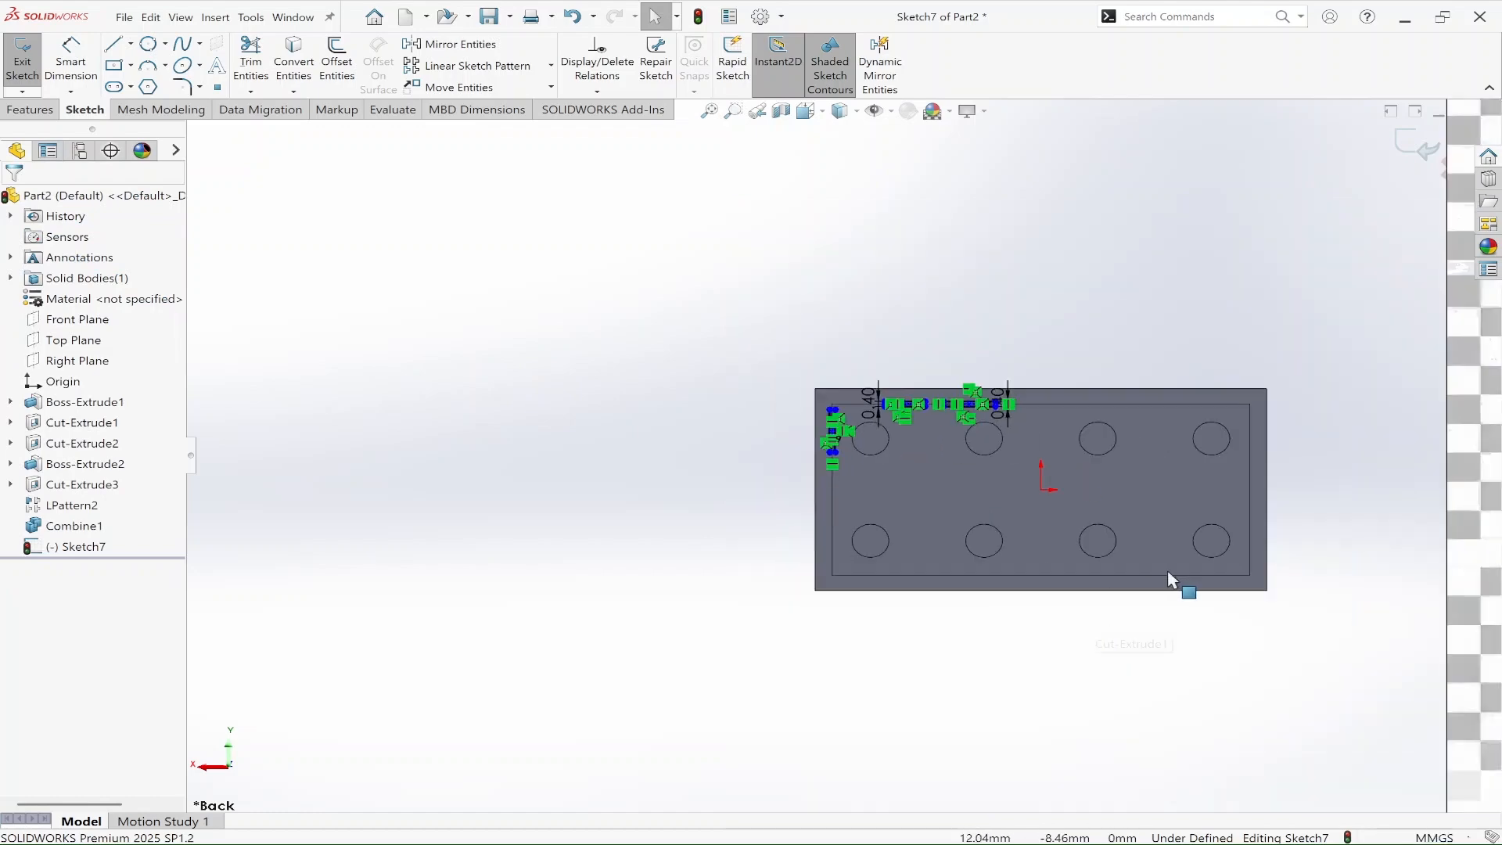
Step: Dimension the length of the long-edge rectangle nearest the corner as 1.2 mm, following Detail B of the reference drawing
scroll(1325, 616, "down", 7)
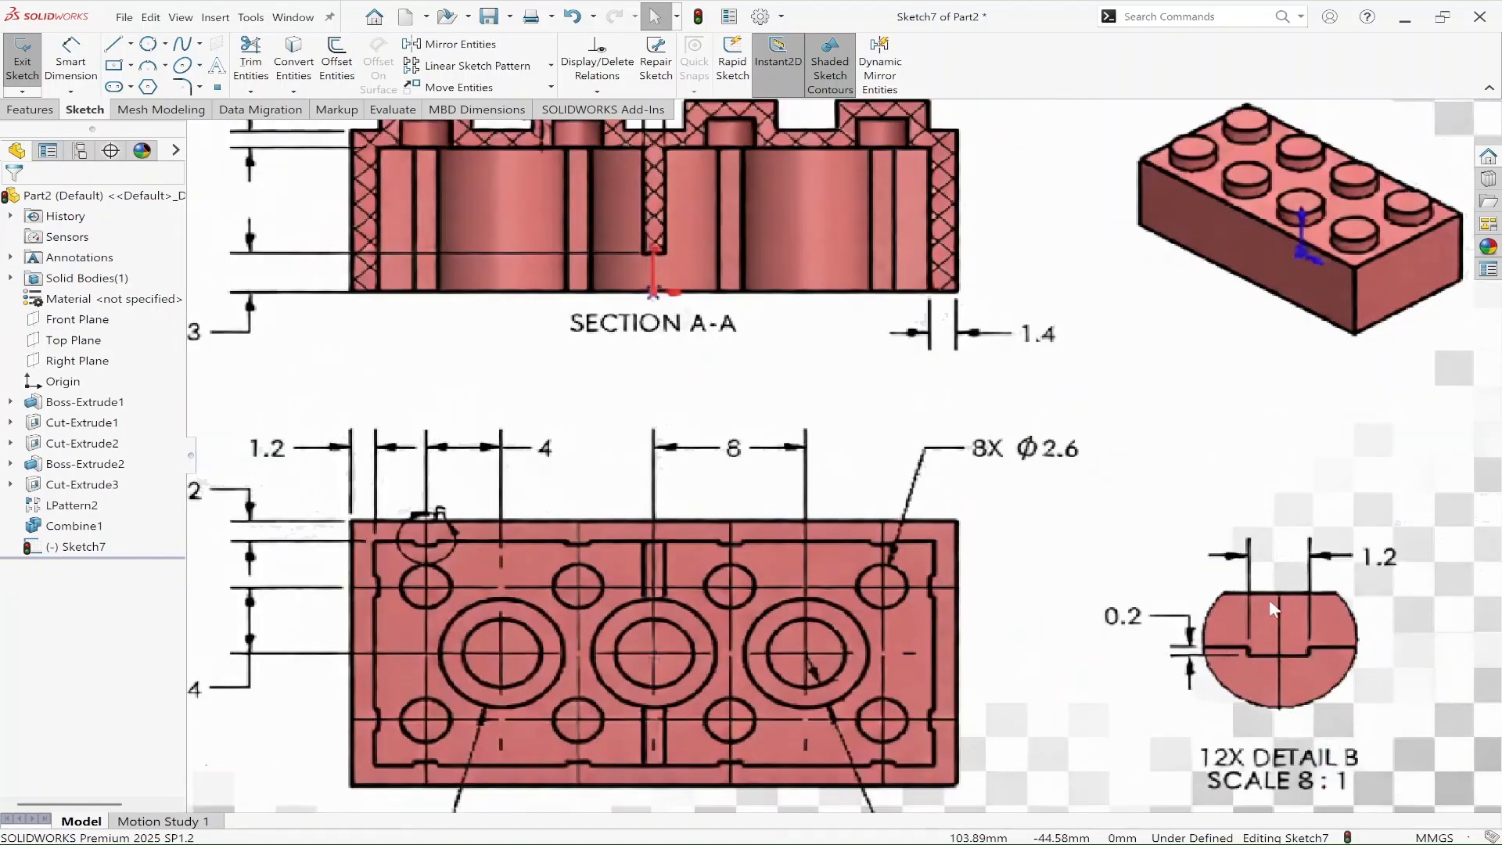
scroll(900, 513, "up", 8)
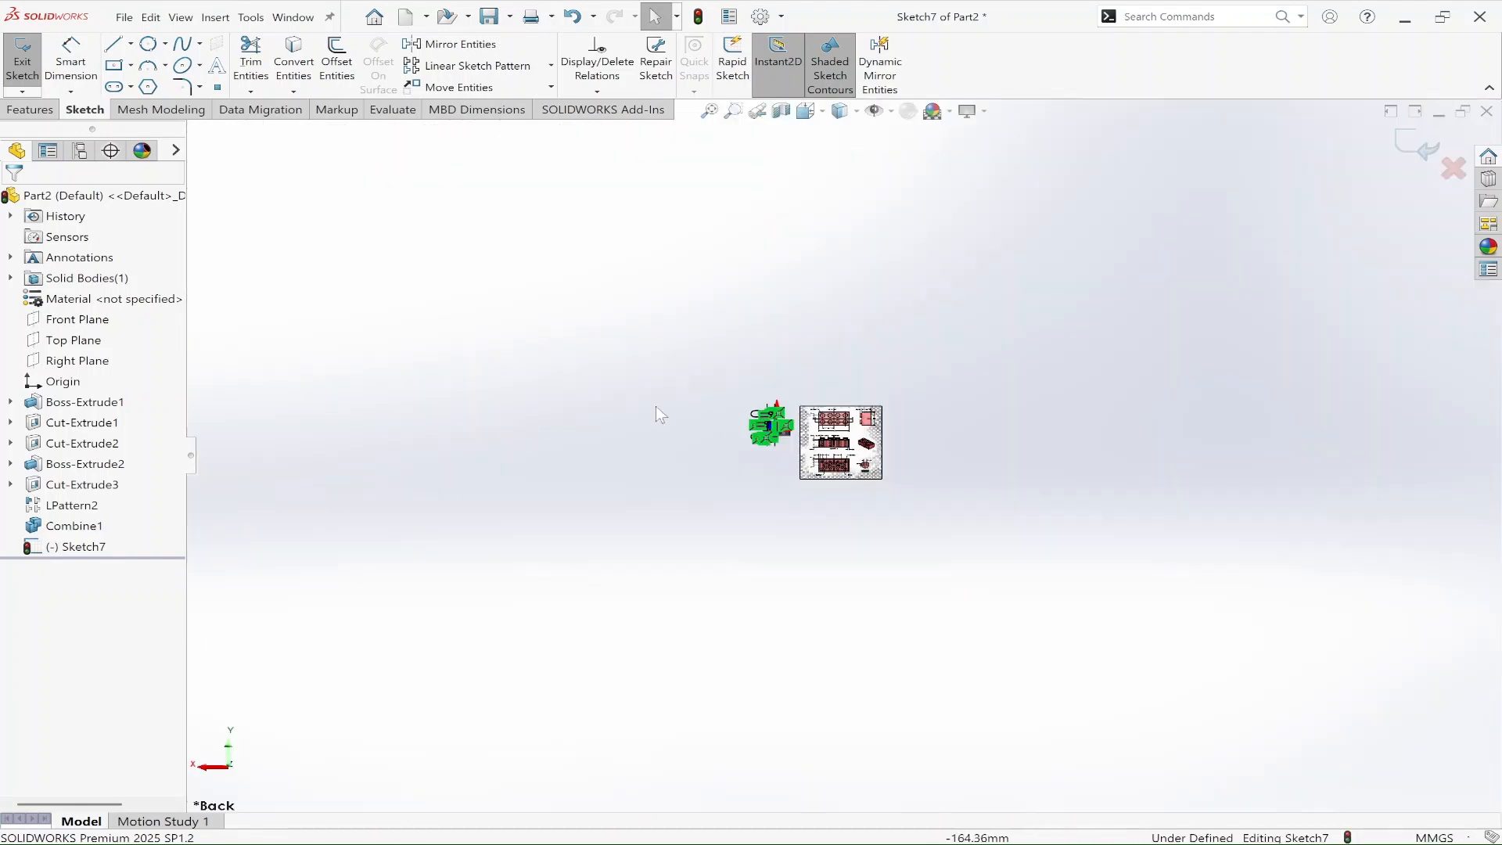
scroll(821, 438, "down", 10)
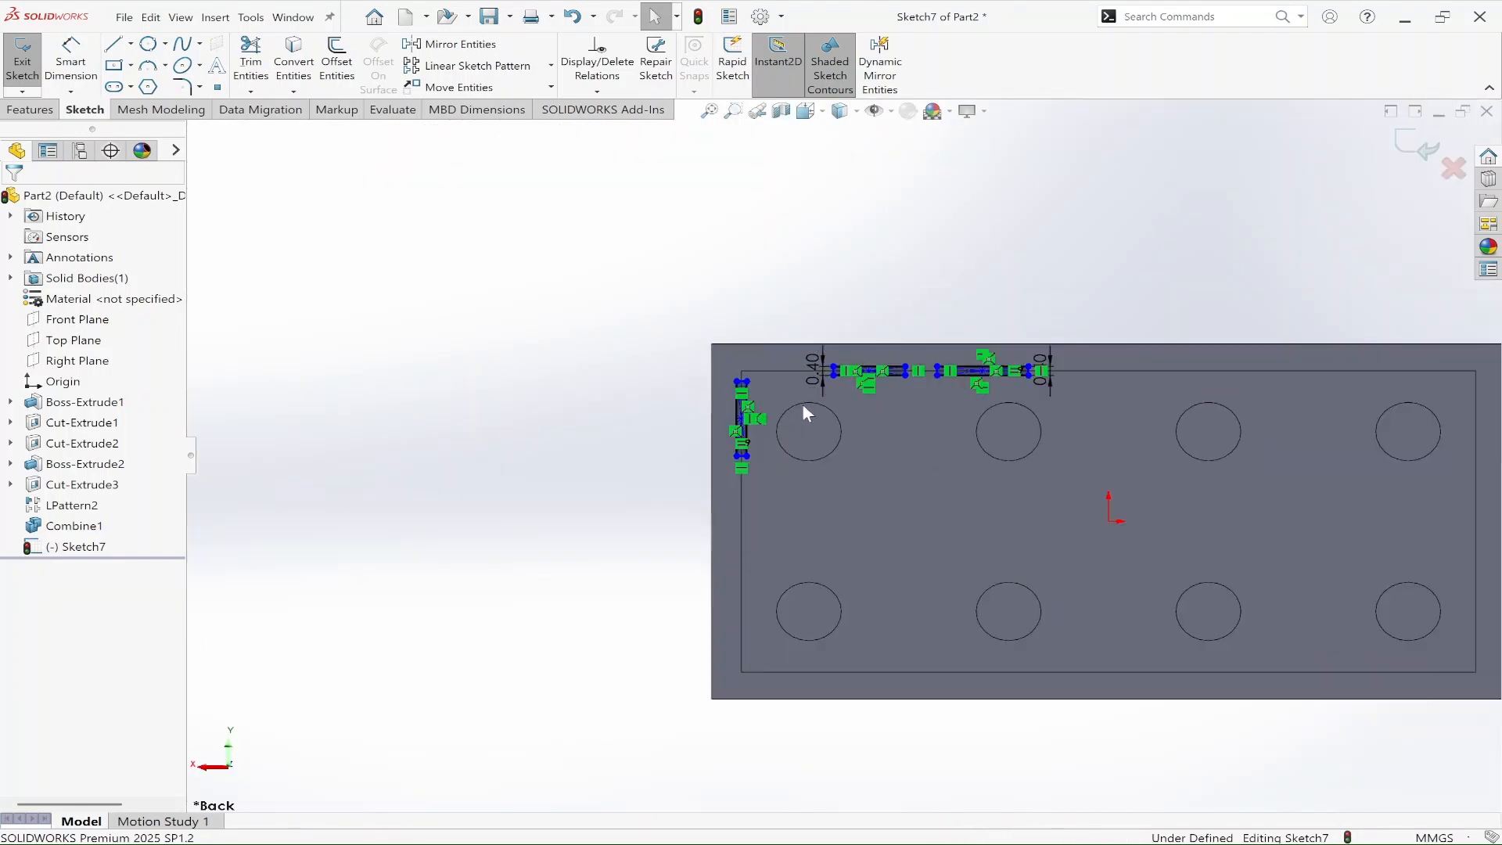
scroll(829, 363, "down", 4)
scroll(1020, 341, "up", 3)
key("d")
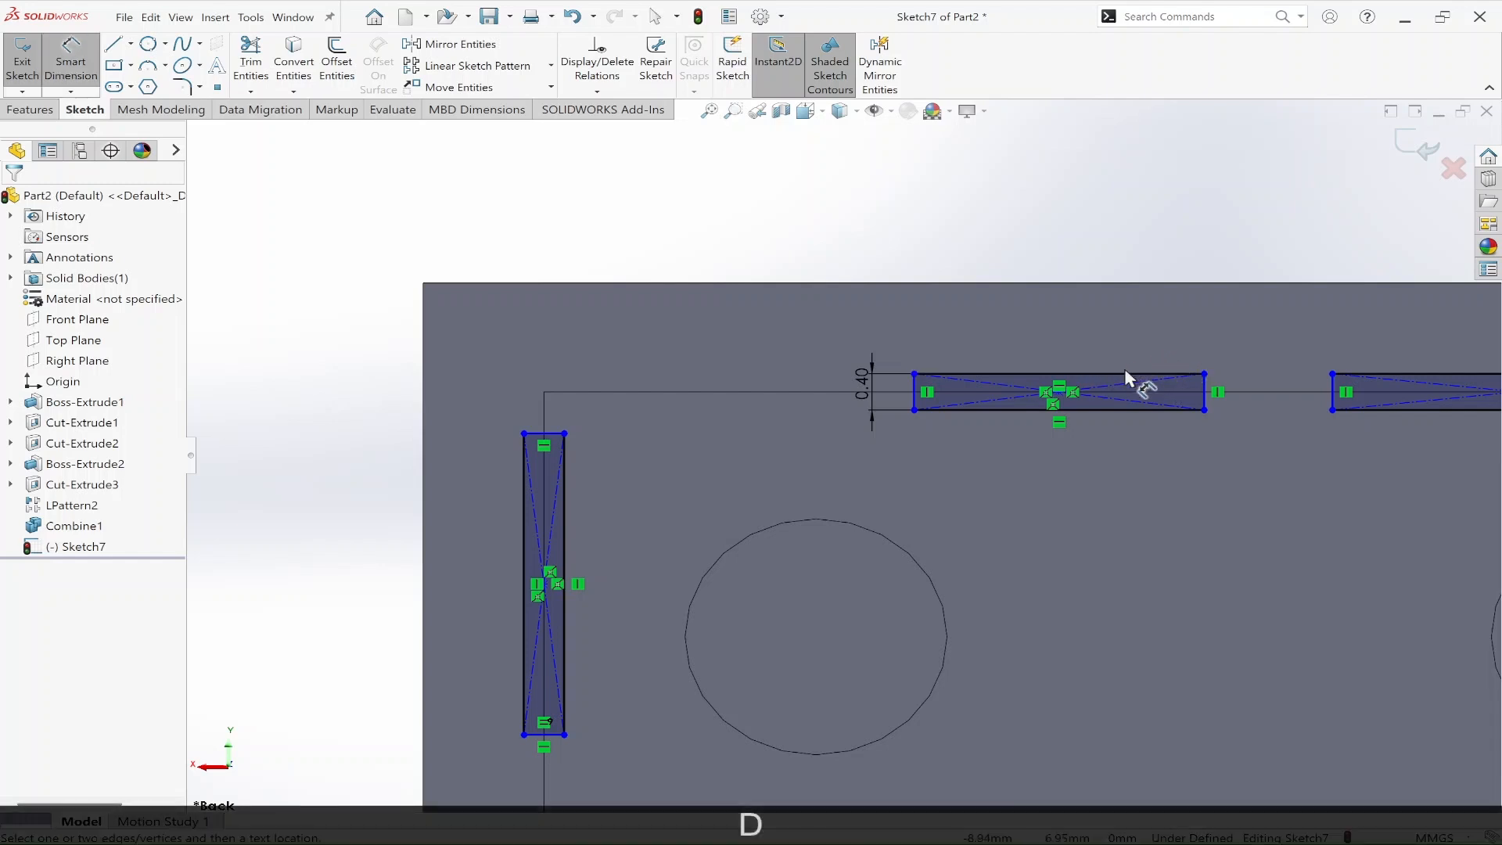
left_click(1124, 373)
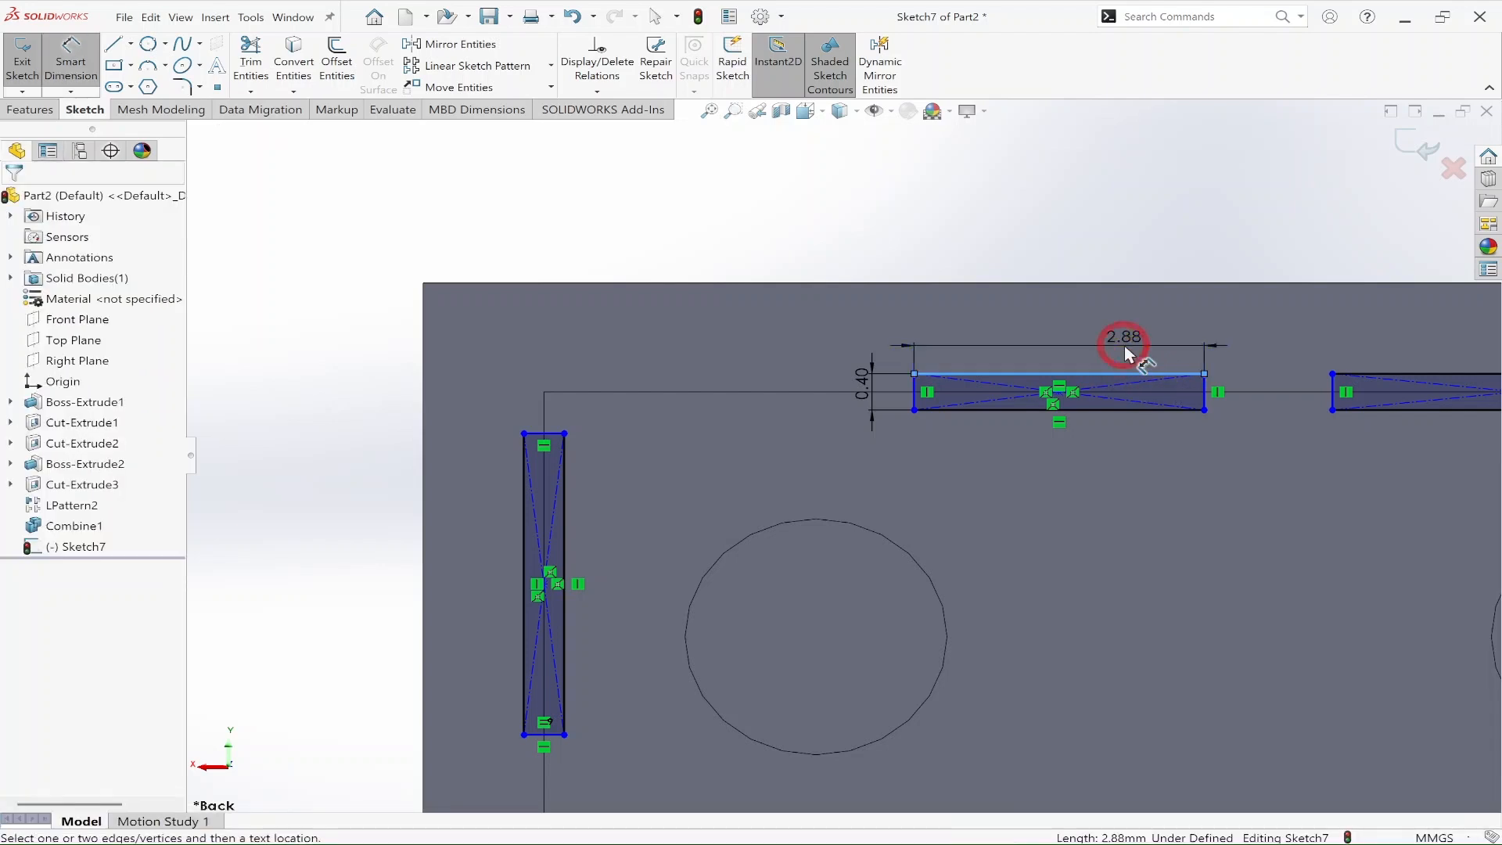
left_click(1125, 346)
type("1.2")
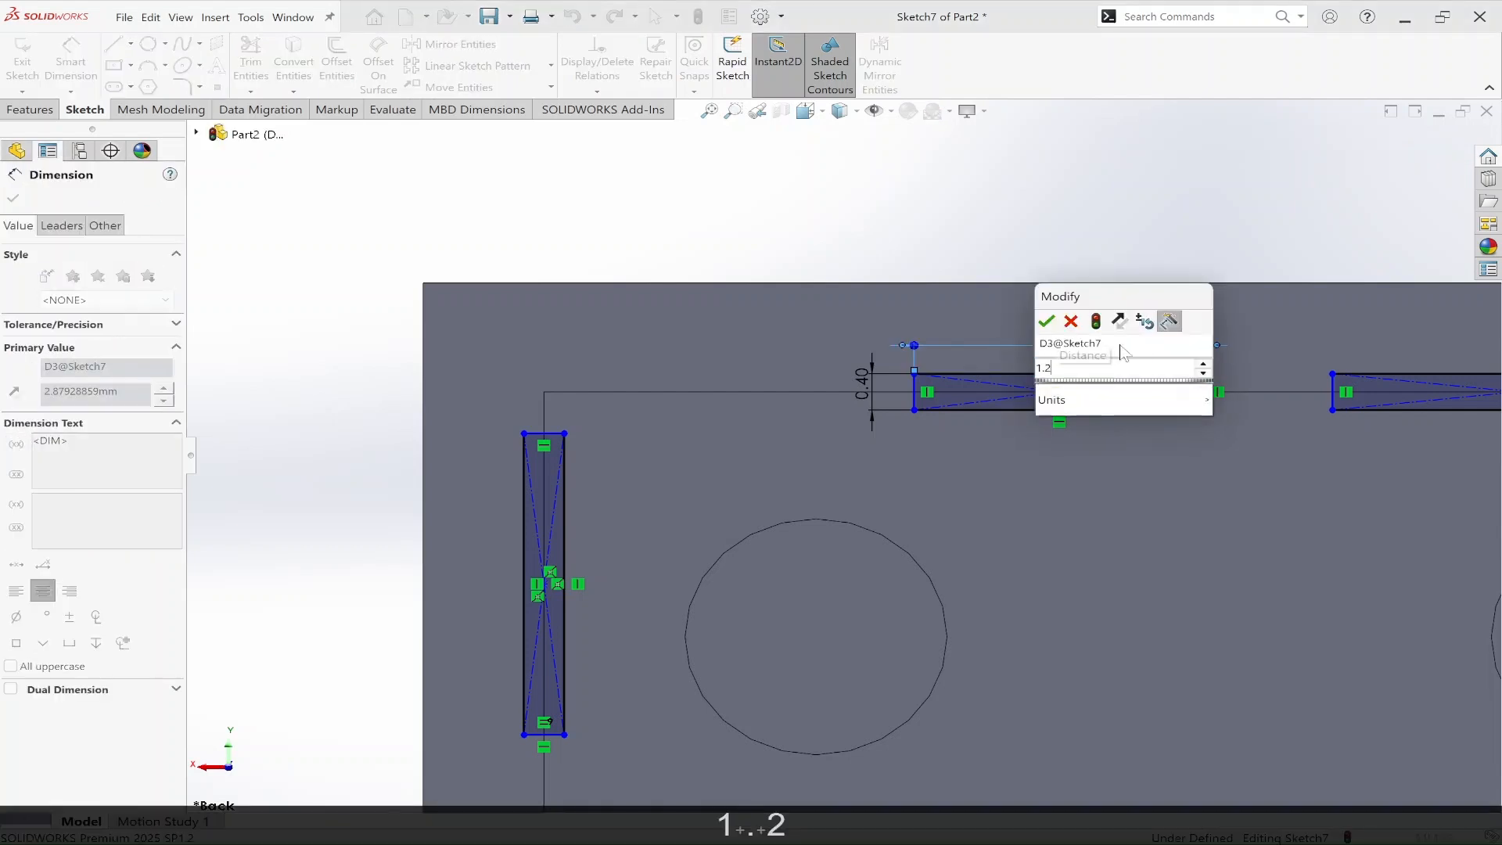
key("Return")
key("Escape")
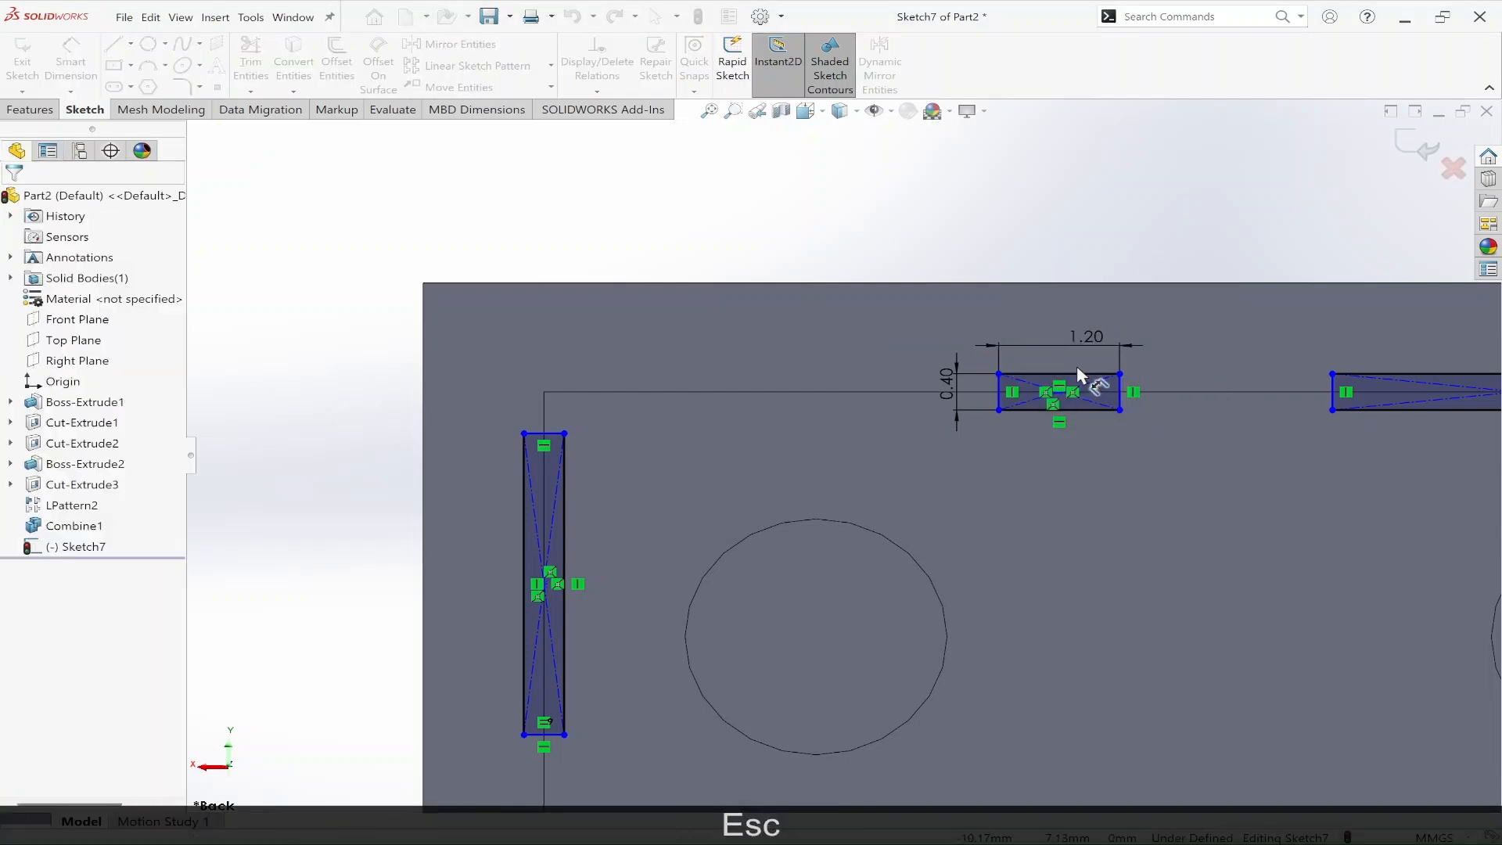
Step: Add an Equal relation between the long sides of all three rib rectangles on the inner wall edges
left_click(1067, 374)
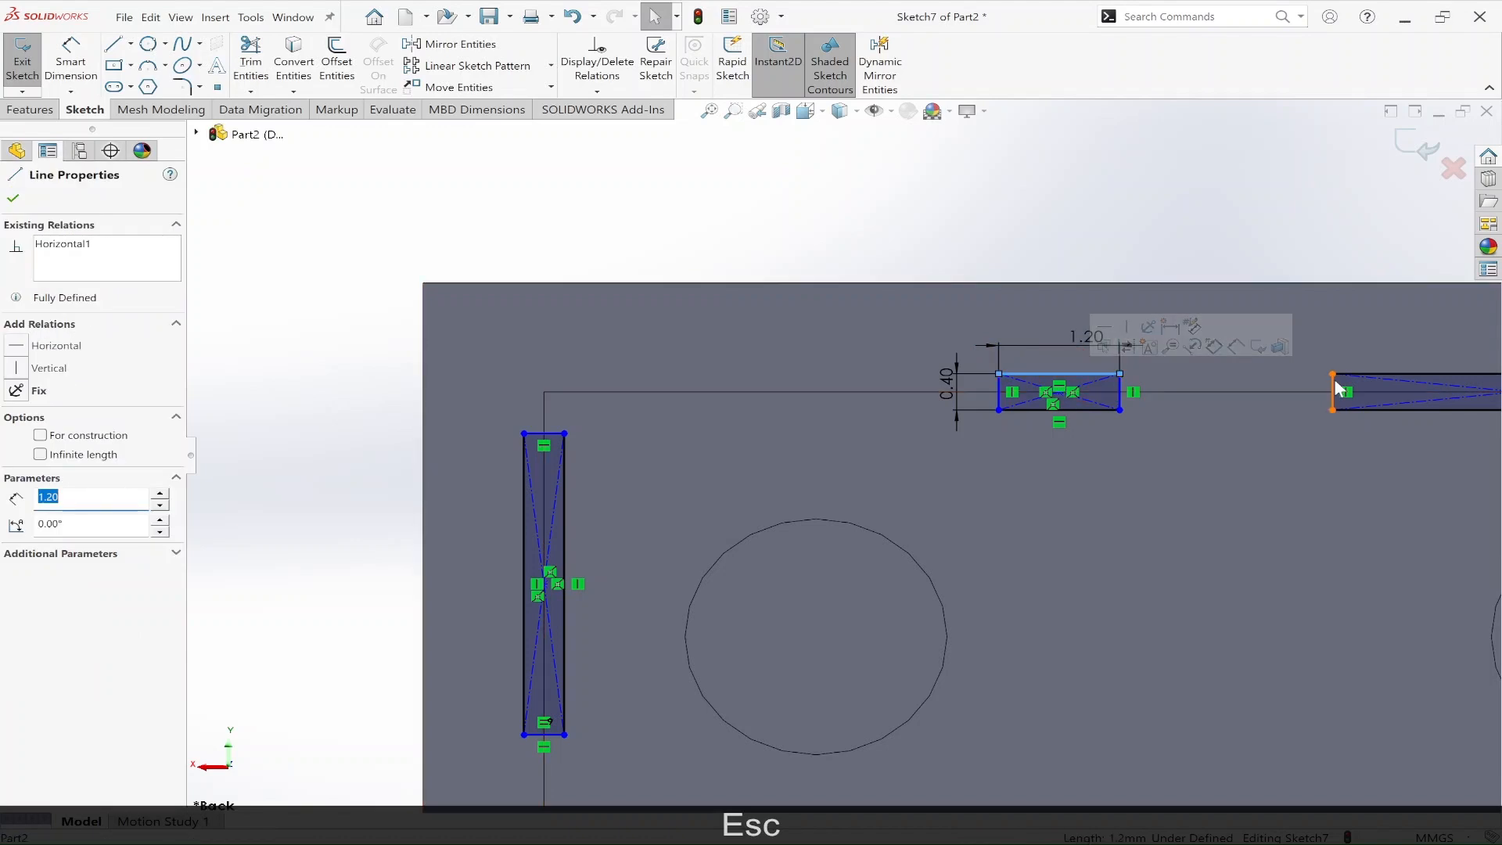
key("shift")
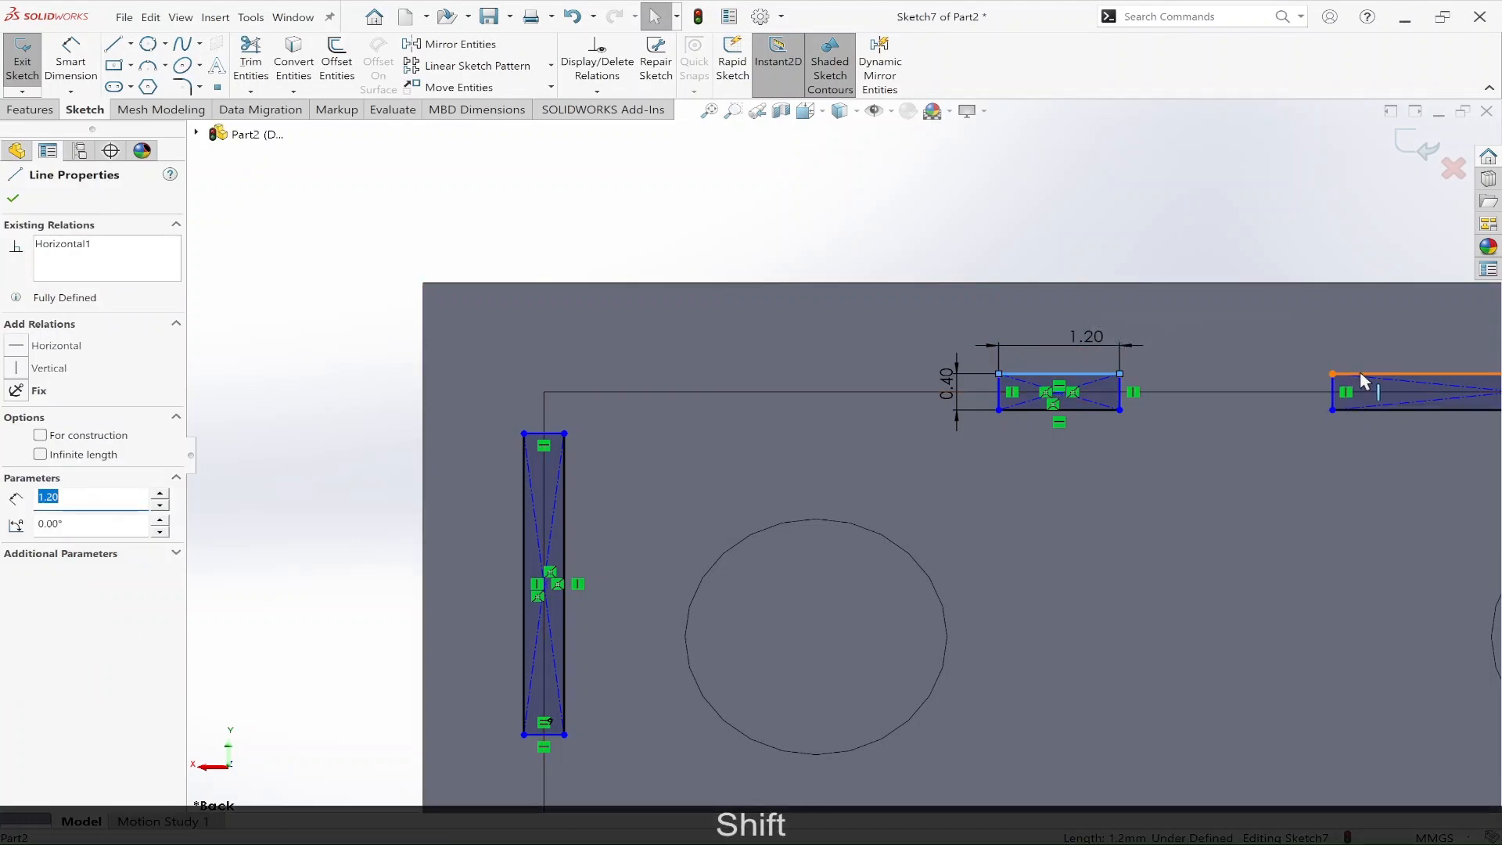
left_click(1360, 374, "shift")
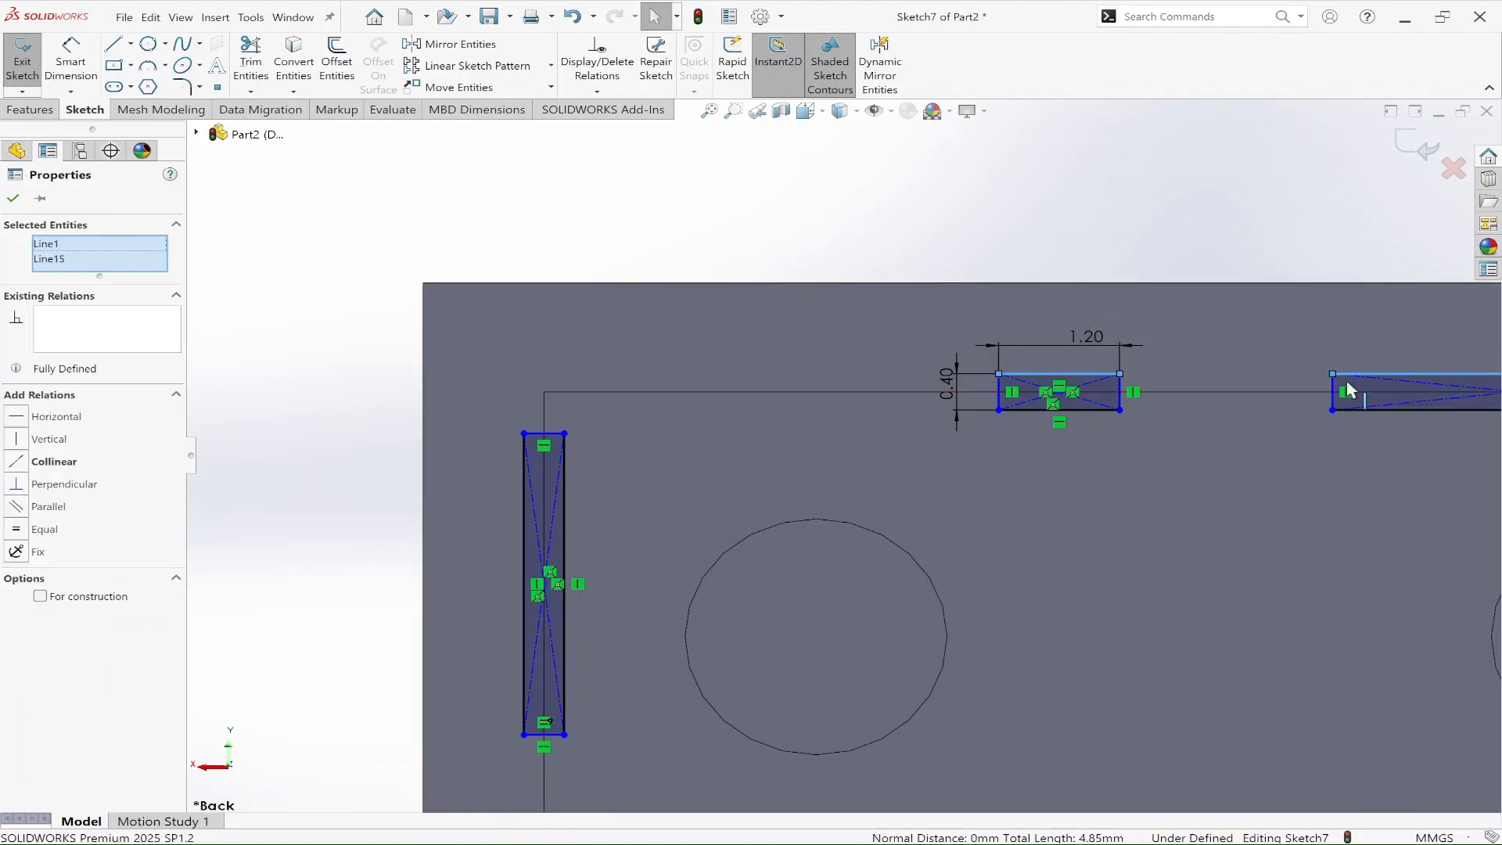
left_click(522, 523, "shift")
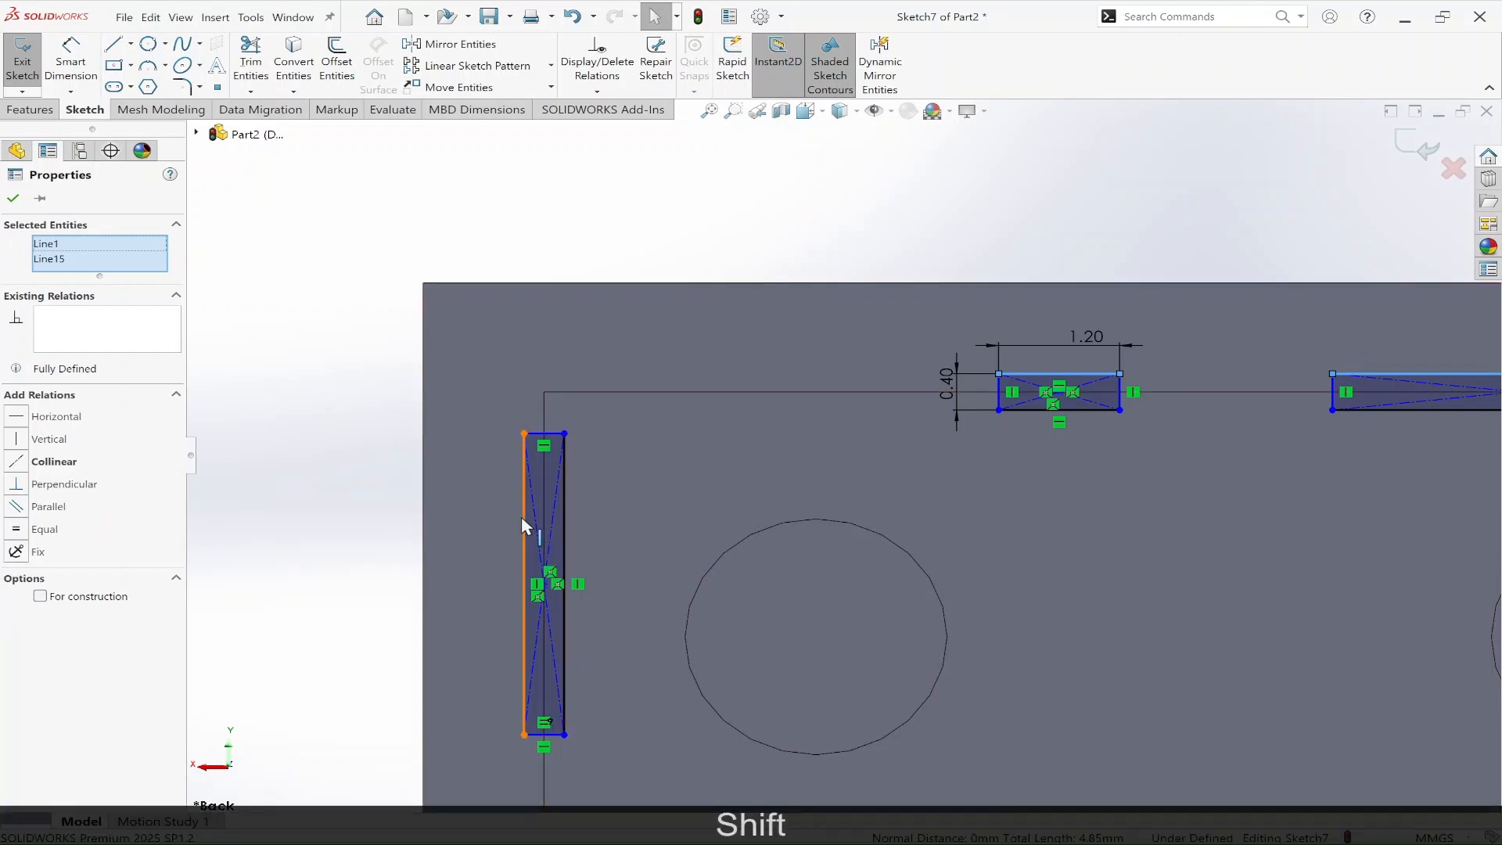
left_click(19, 520)
left_click(441, 243)
Step: Examine the underside view of the reference drawing for the rib positions along the inner walls
scroll(736, 523, "up", 5)
scroll(740, 529, "up", 1)
scroll(1031, 654, "up", 5)
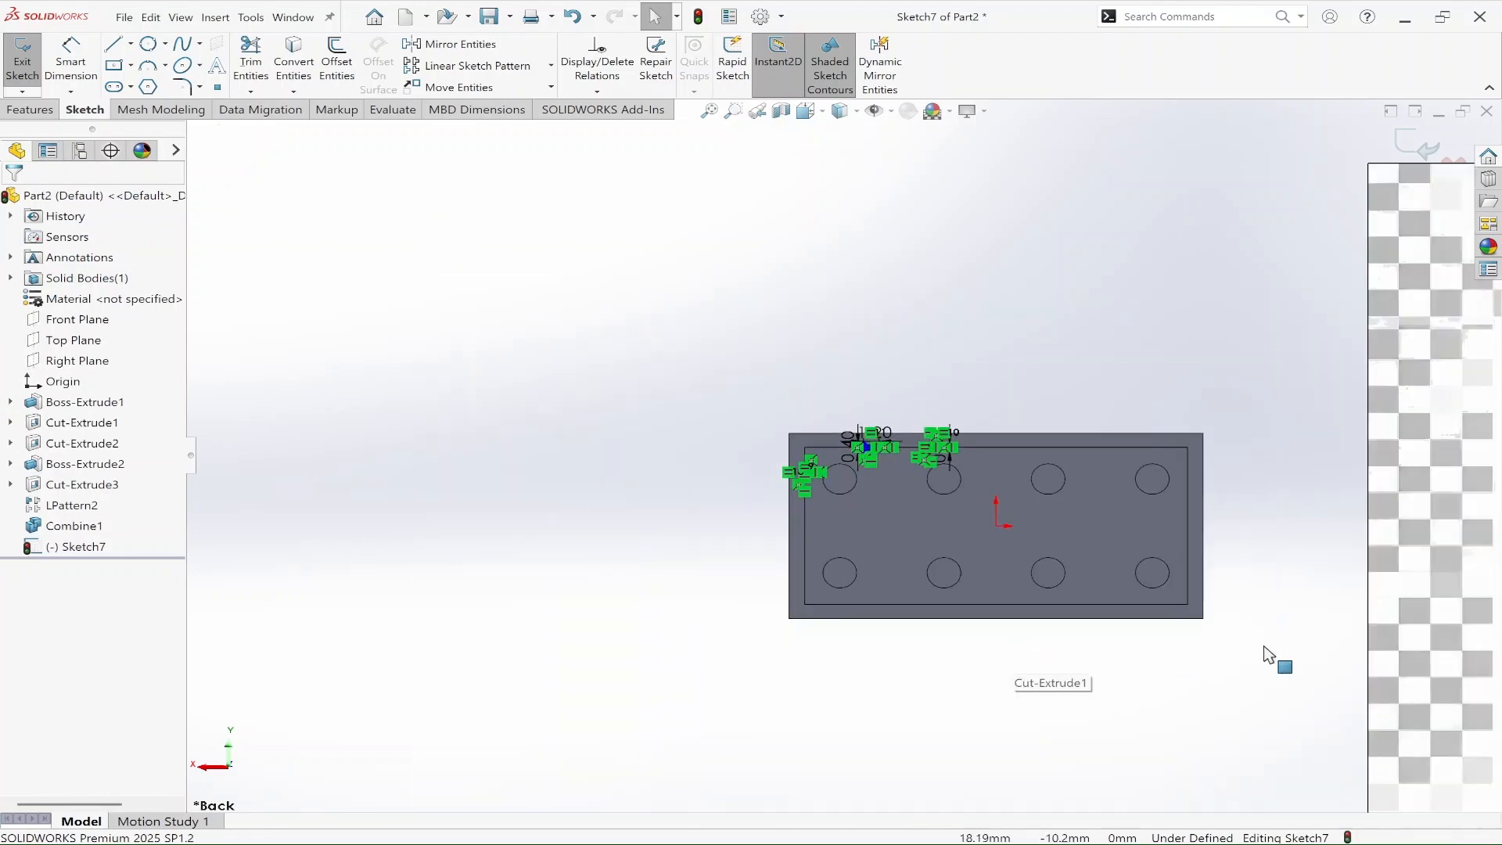
scroll(1302, 657, "down", 2)
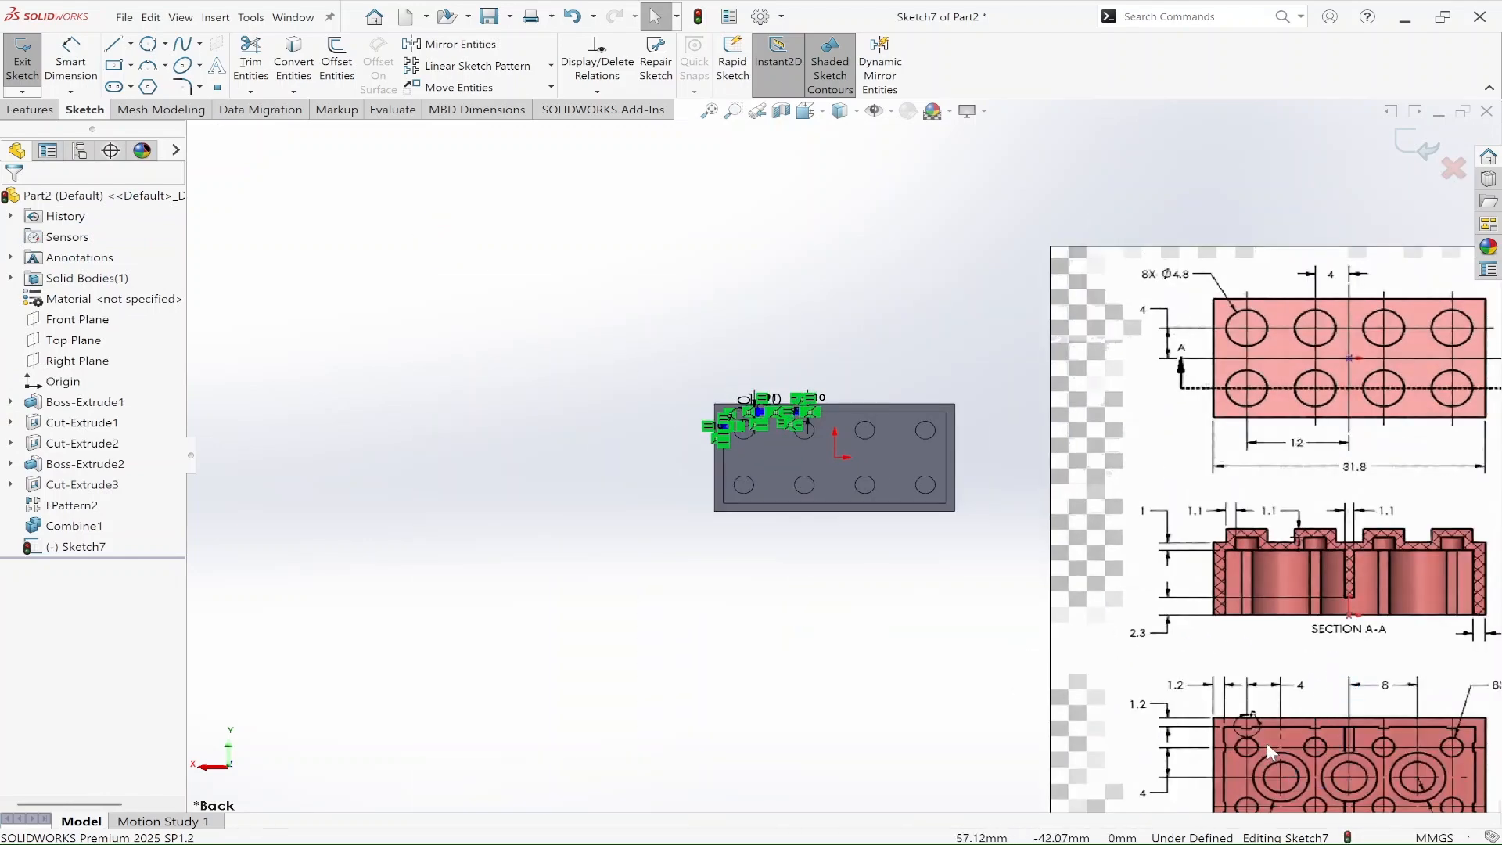
scroll(1266, 743, "down", 2)
scroll(1247, 715, "down", 2)
scroll(1249, 715, "up", 3)
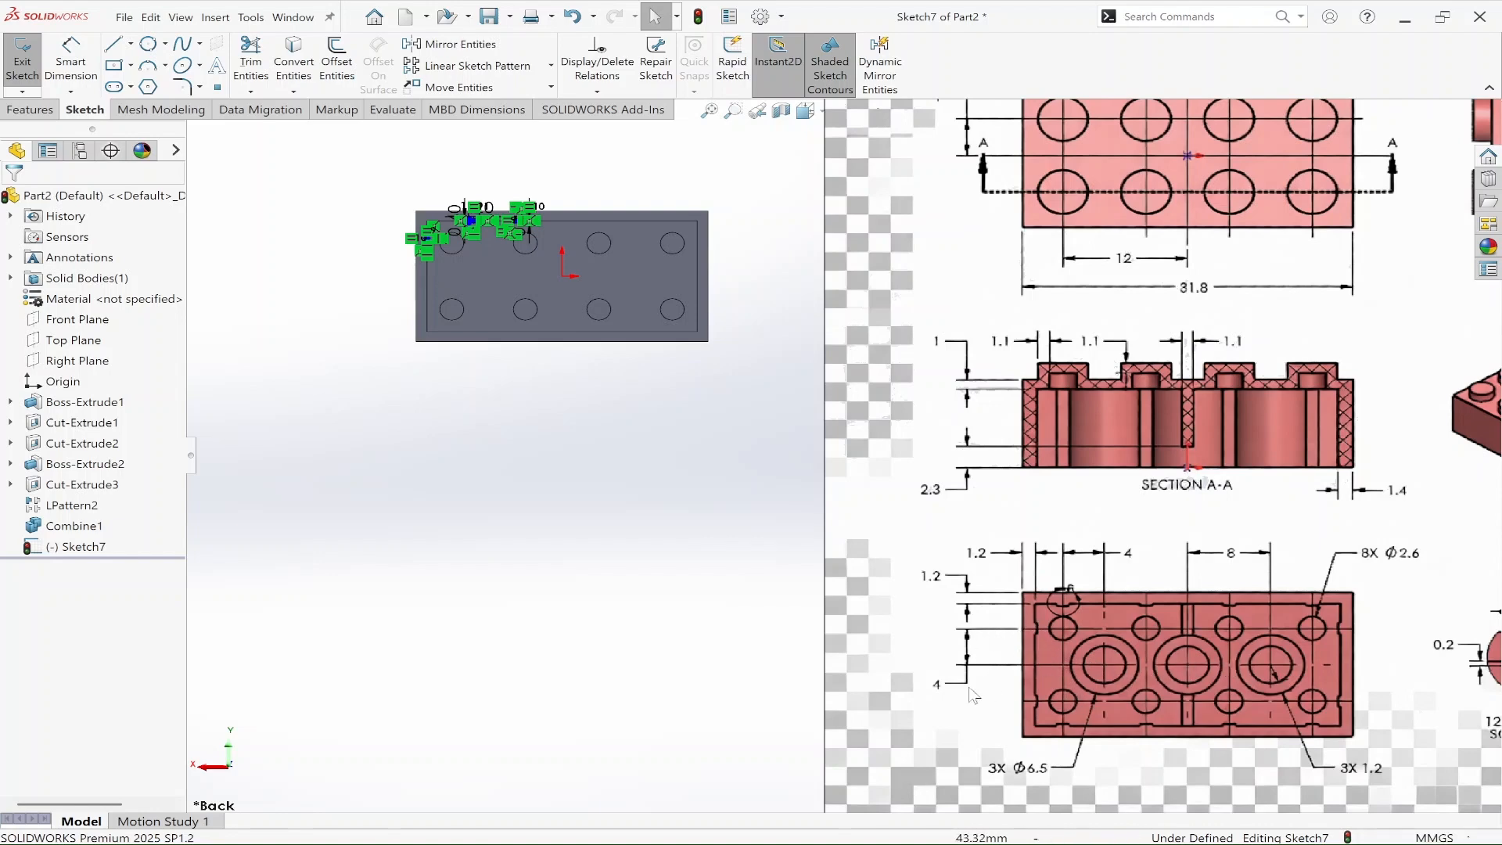
Step: Dimension the vertical distance between the origin and the centre of the short-edge rib rectangle as 4 mm
scroll(583, 558, "up", 4)
scroll(526, 368, "down", 3)
scroll(839, 377, "down", 6)
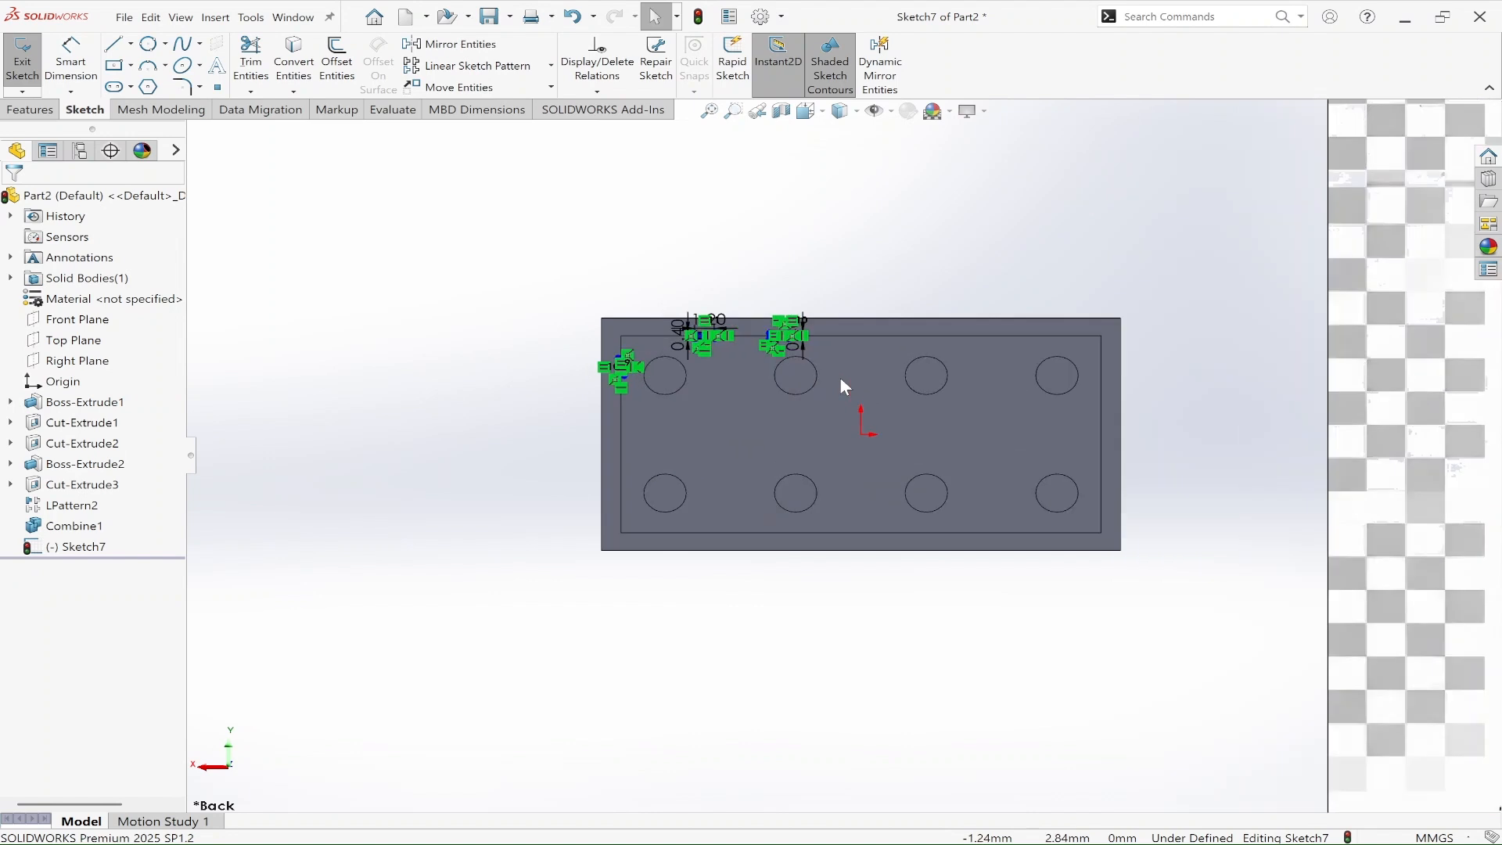
key("d")
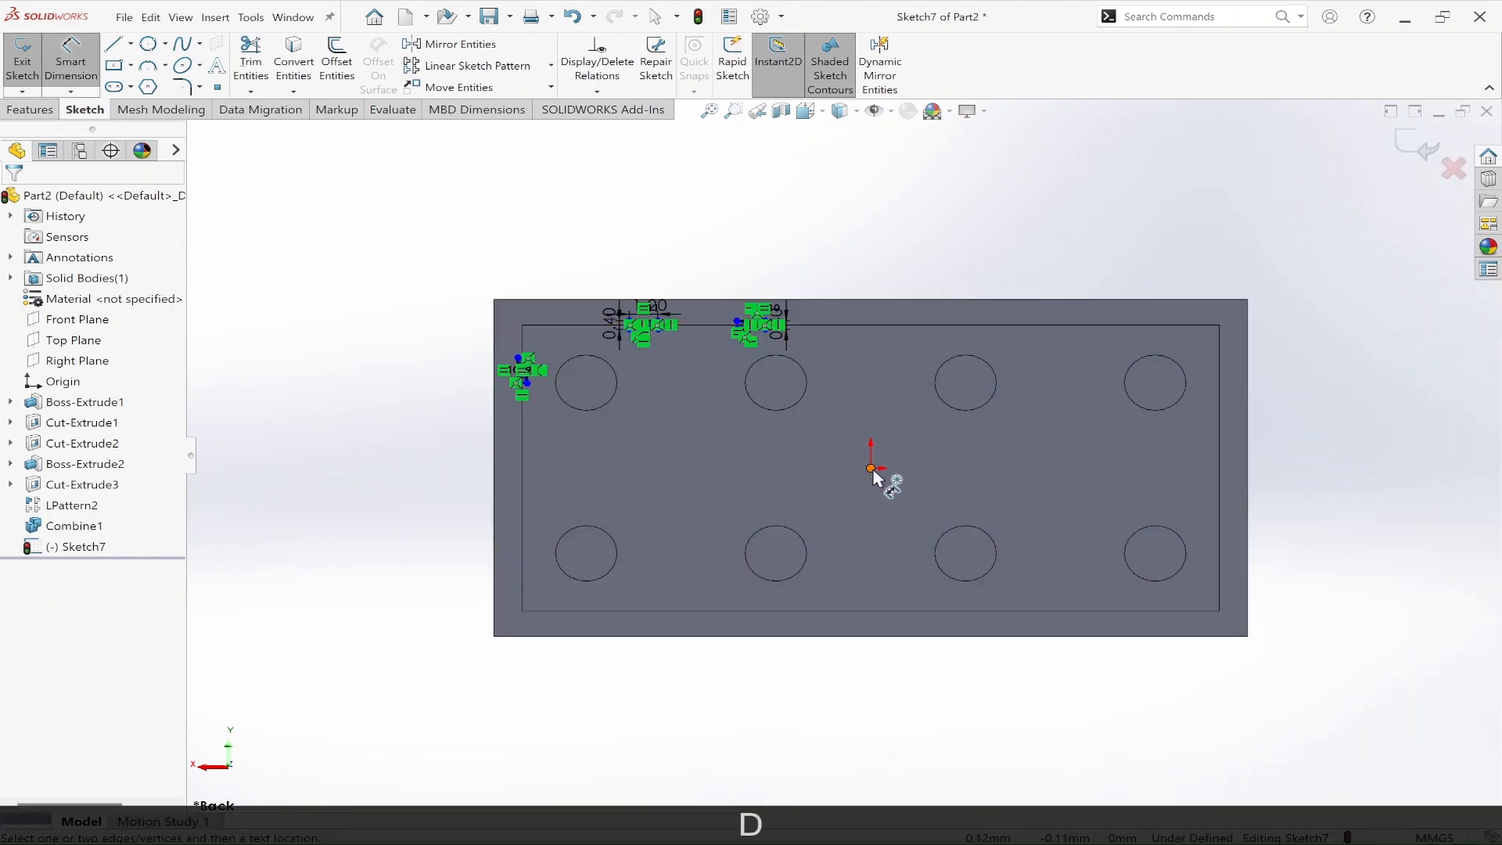
left_click(874, 468)
scroll(548, 403, "down", 3)
scroll(548, 403, "down", 2)
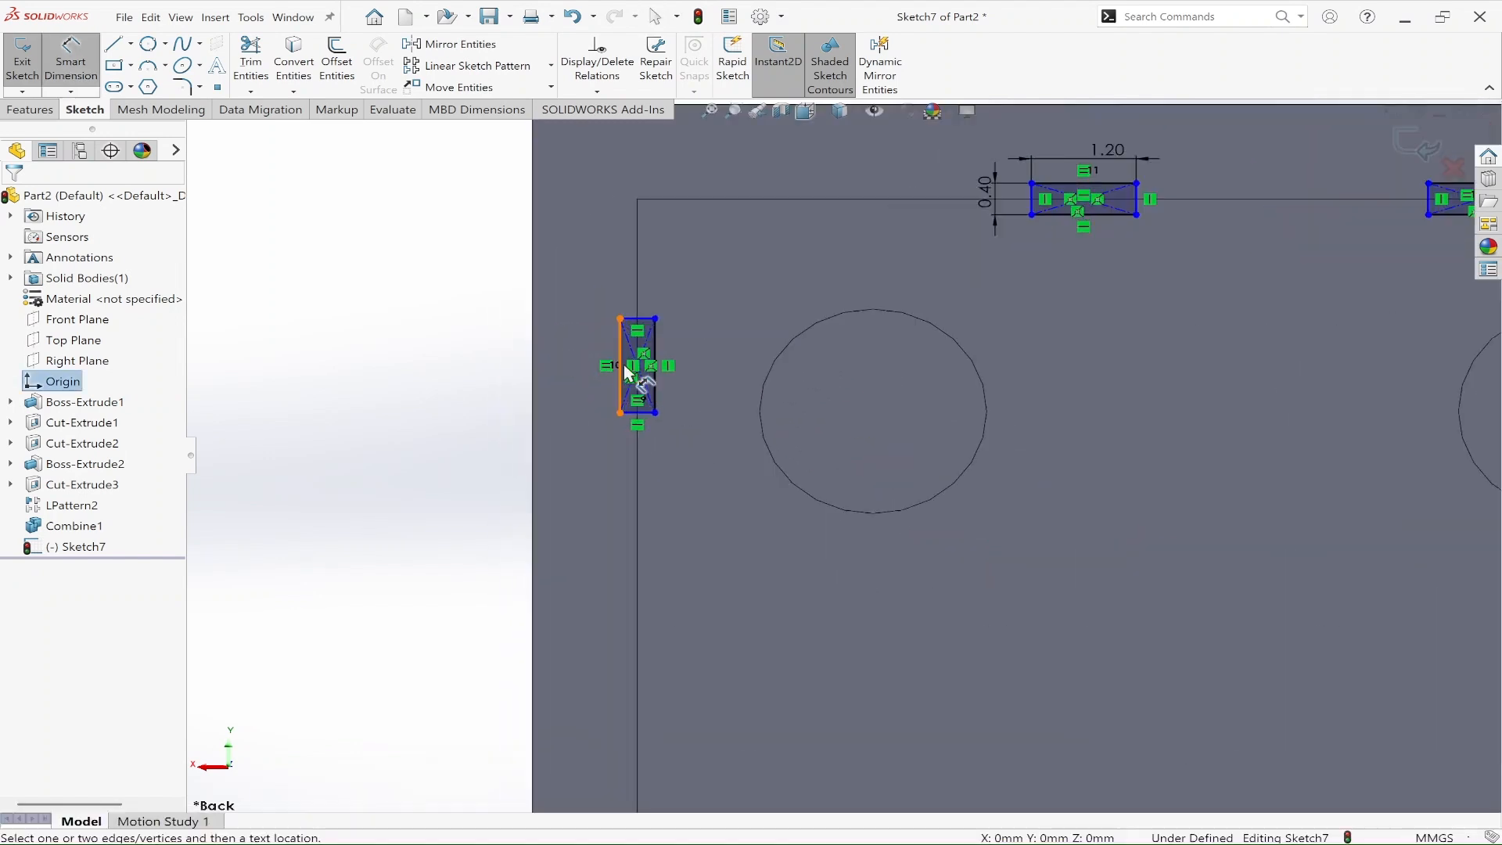
scroll(638, 371, "down", 4)
scroll(665, 382, "down", 1)
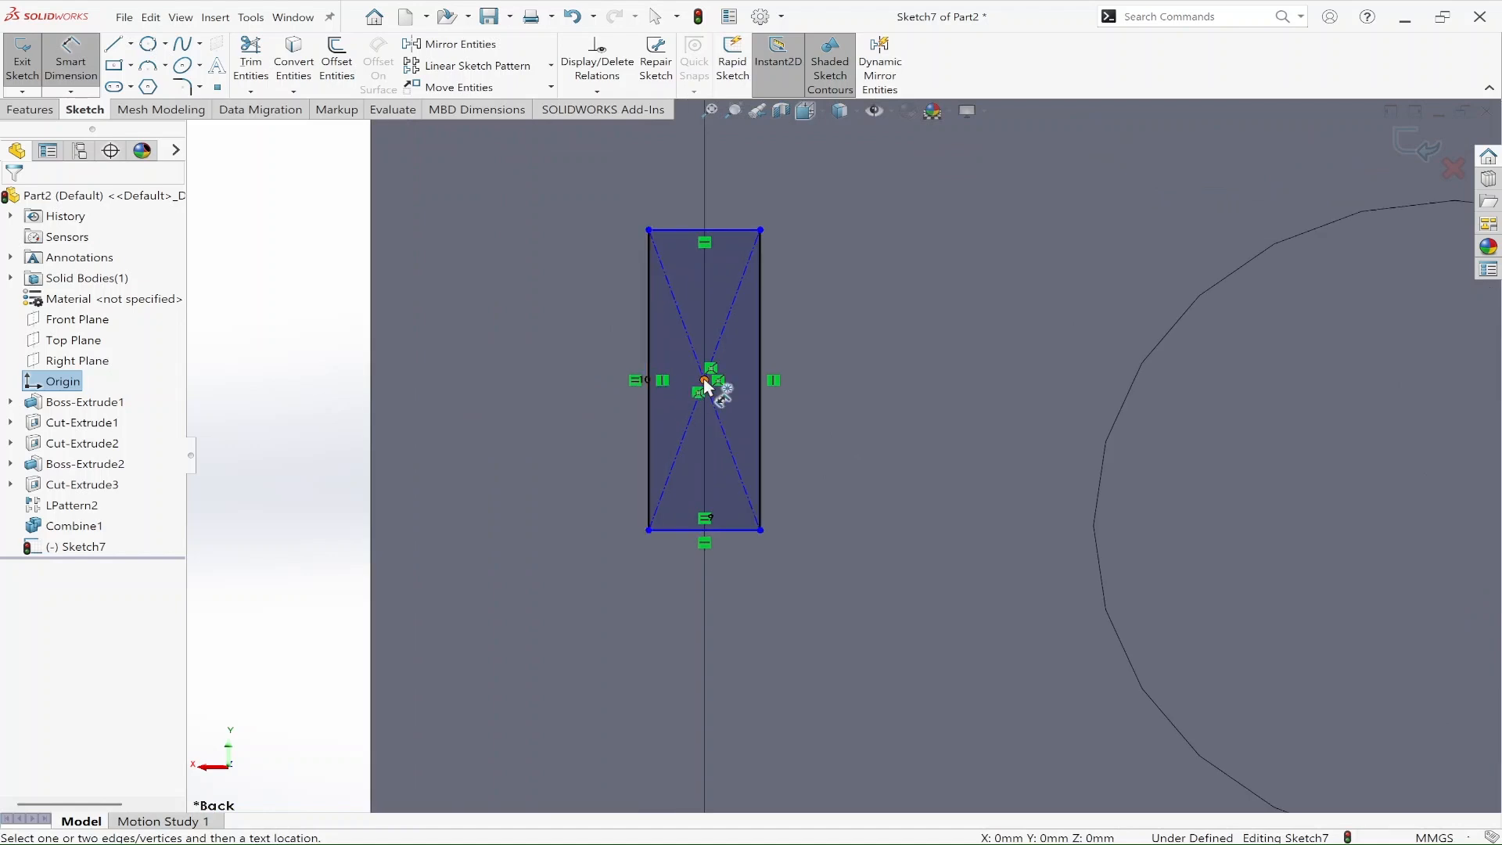
left_click(704, 381)
scroll(684, 584, "up", 5)
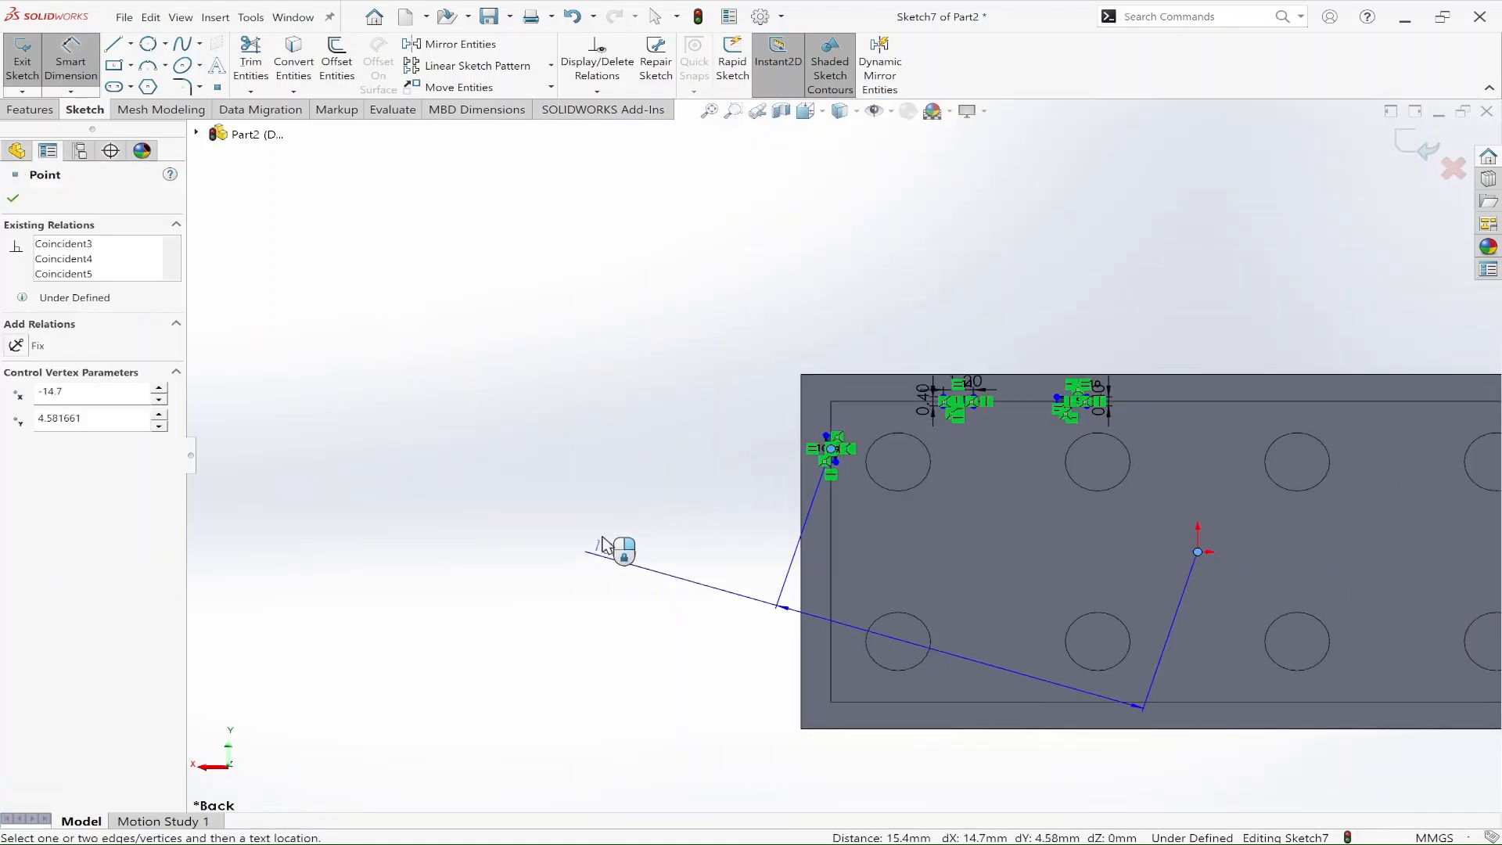
left_click(584, 514)
type("4")
key("Return")
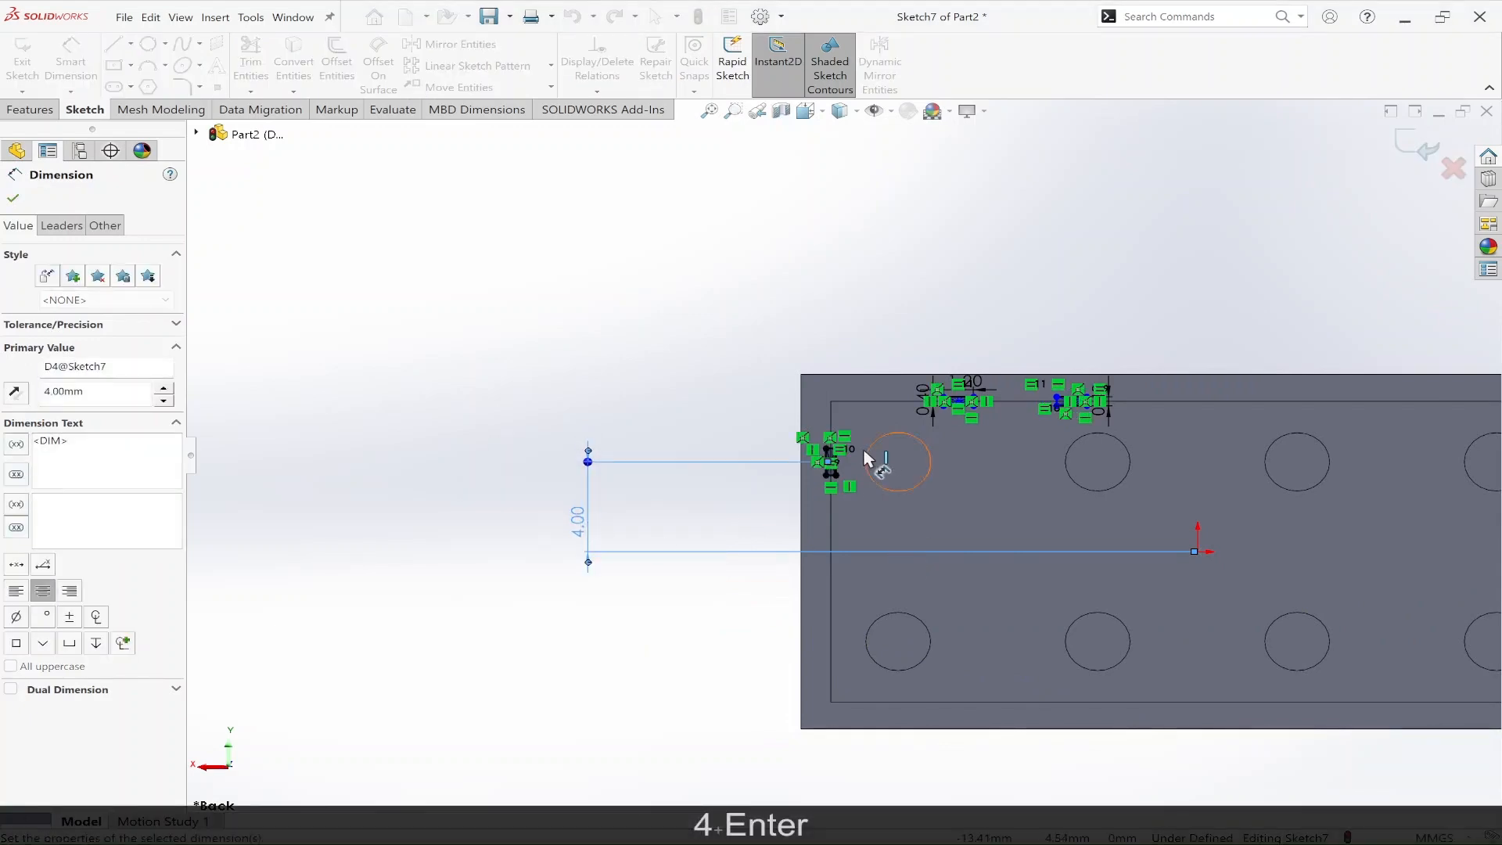
scroll(868, 466, "down", 5)
scroll(892, 522, "up", 7)
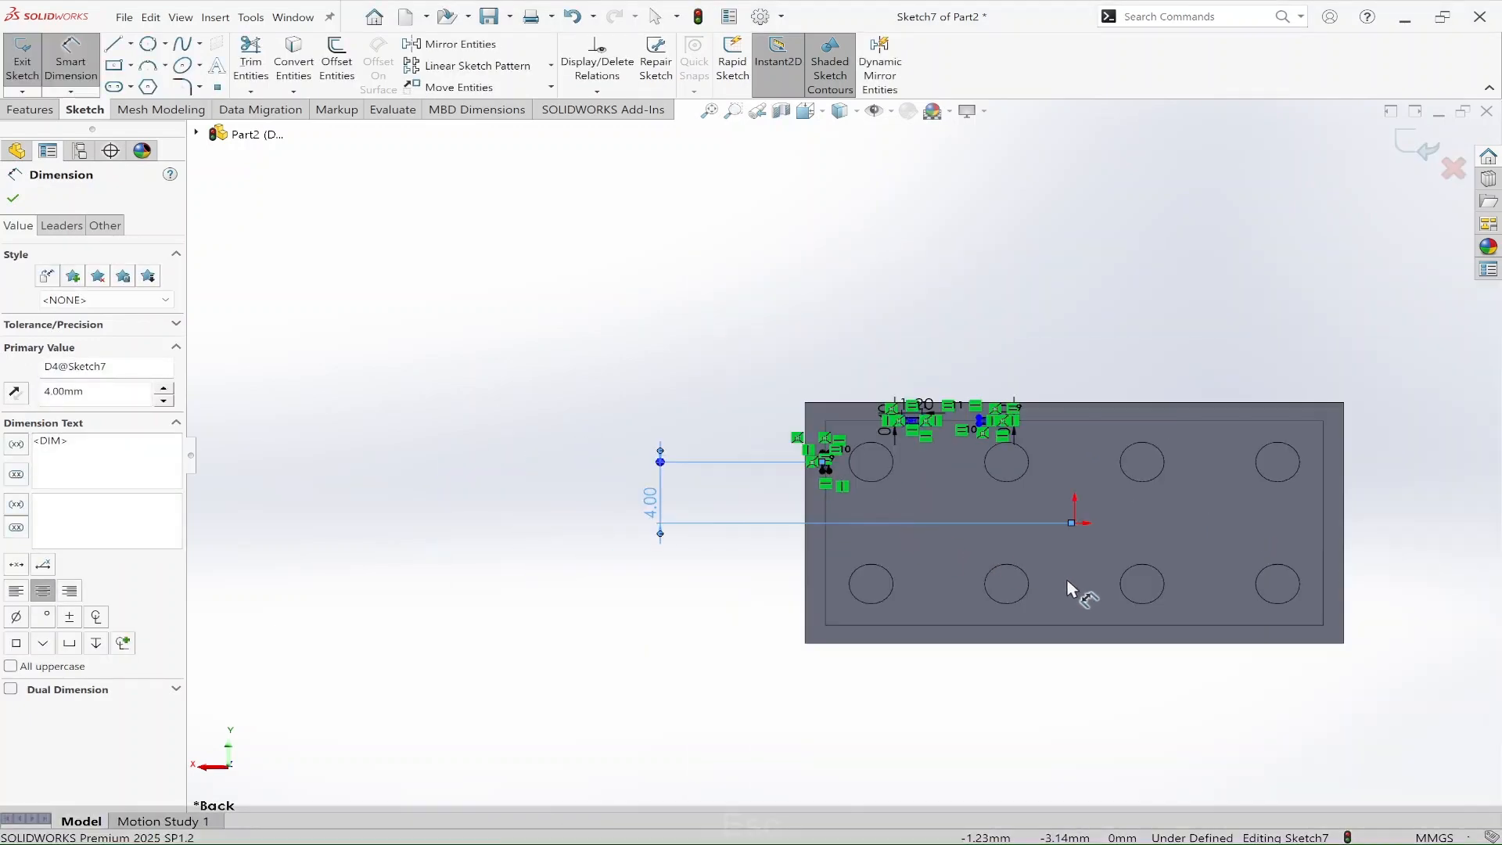
key("Escape")
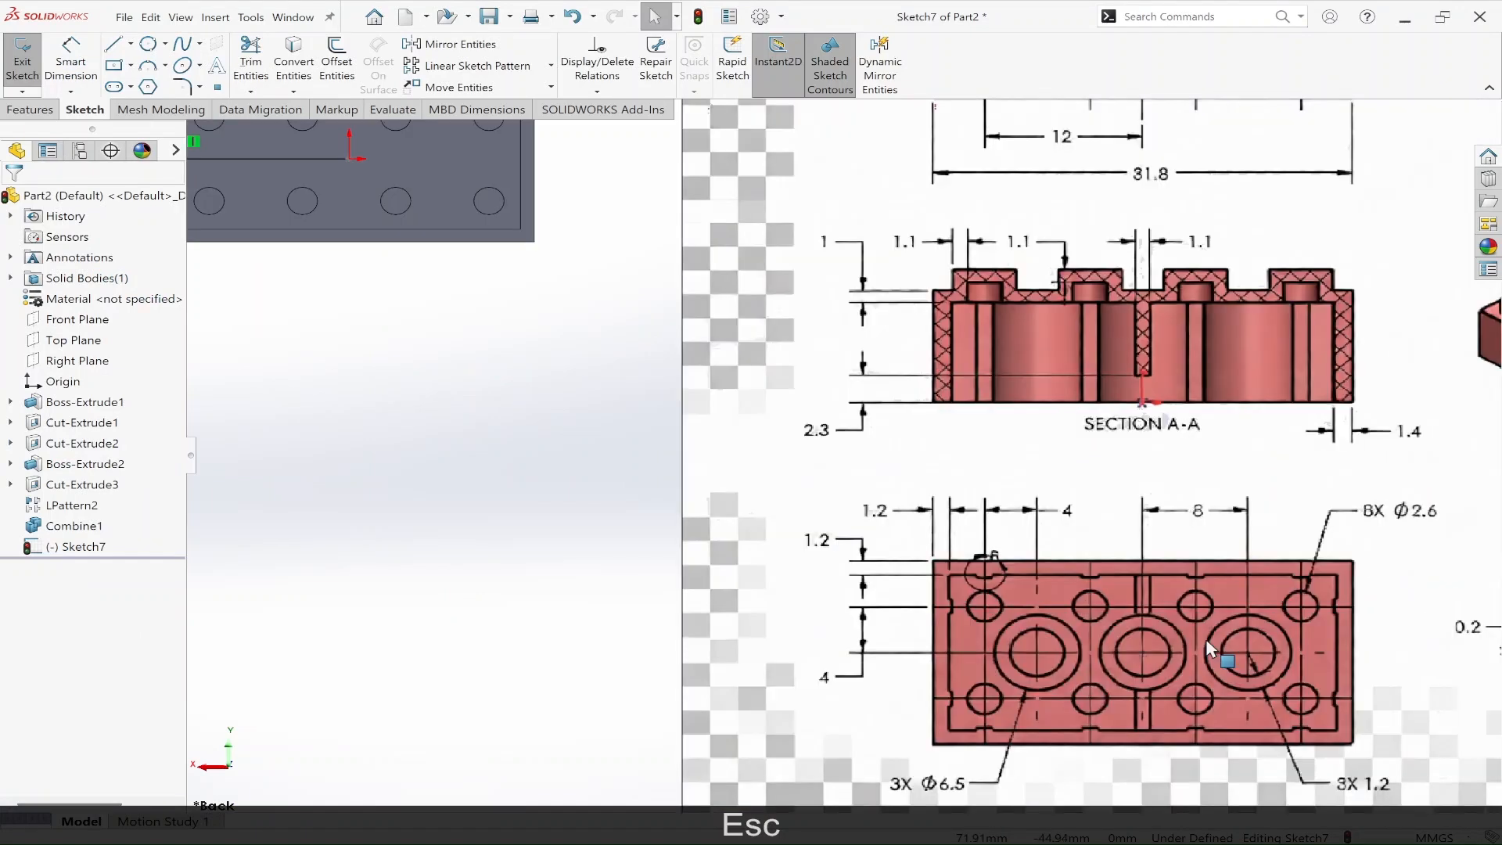
Step: Dimension the horizontal distance from the origin to the centre of the nearer long-edge rib rectangle as 4 mm, following the reference drawing
scroll(1211, 665, "down", 2)
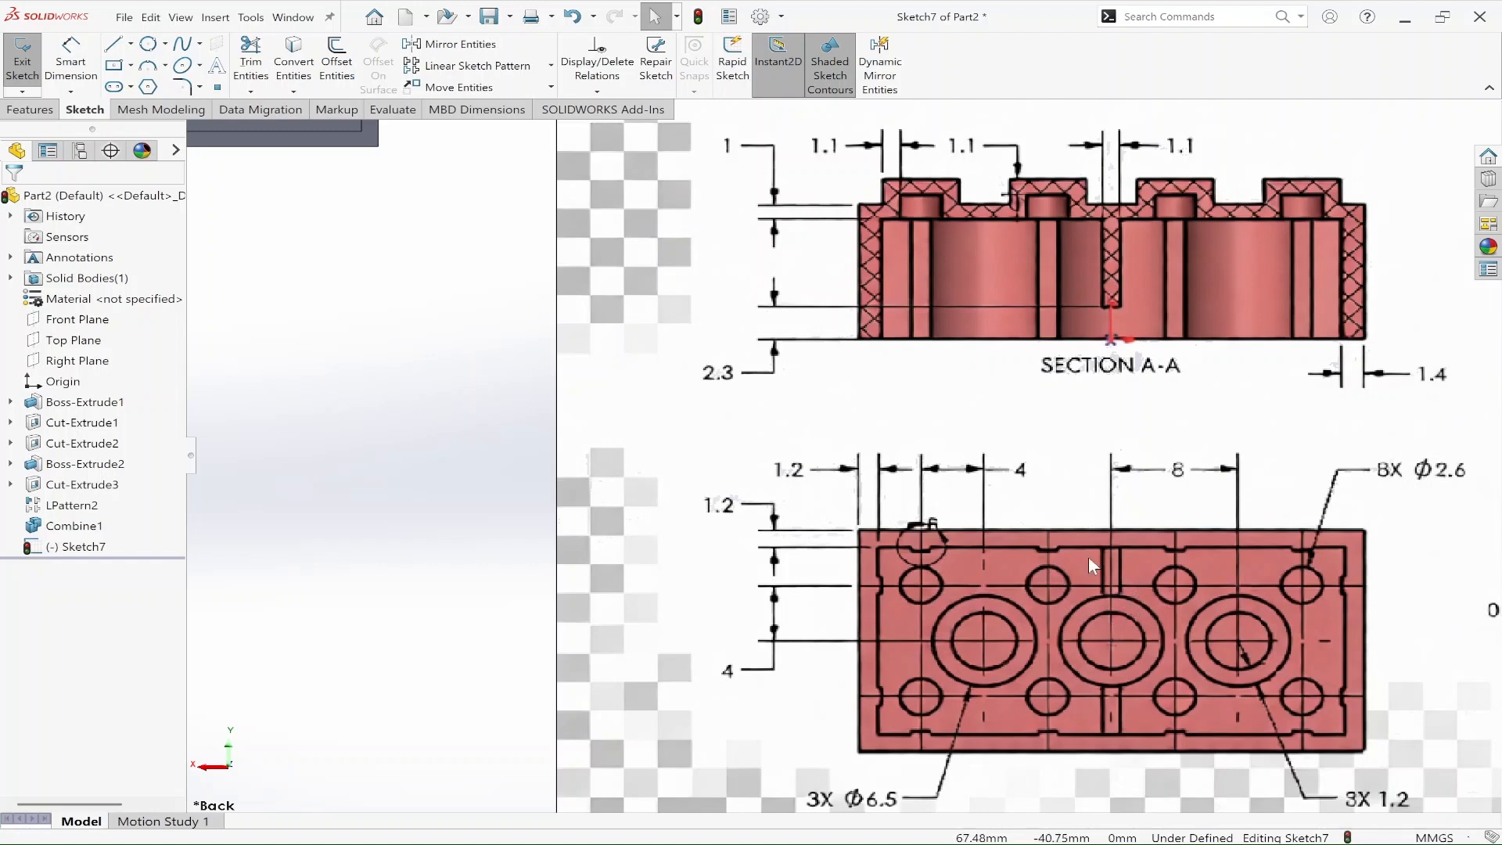
scroll(1084, 588, "up", 1)
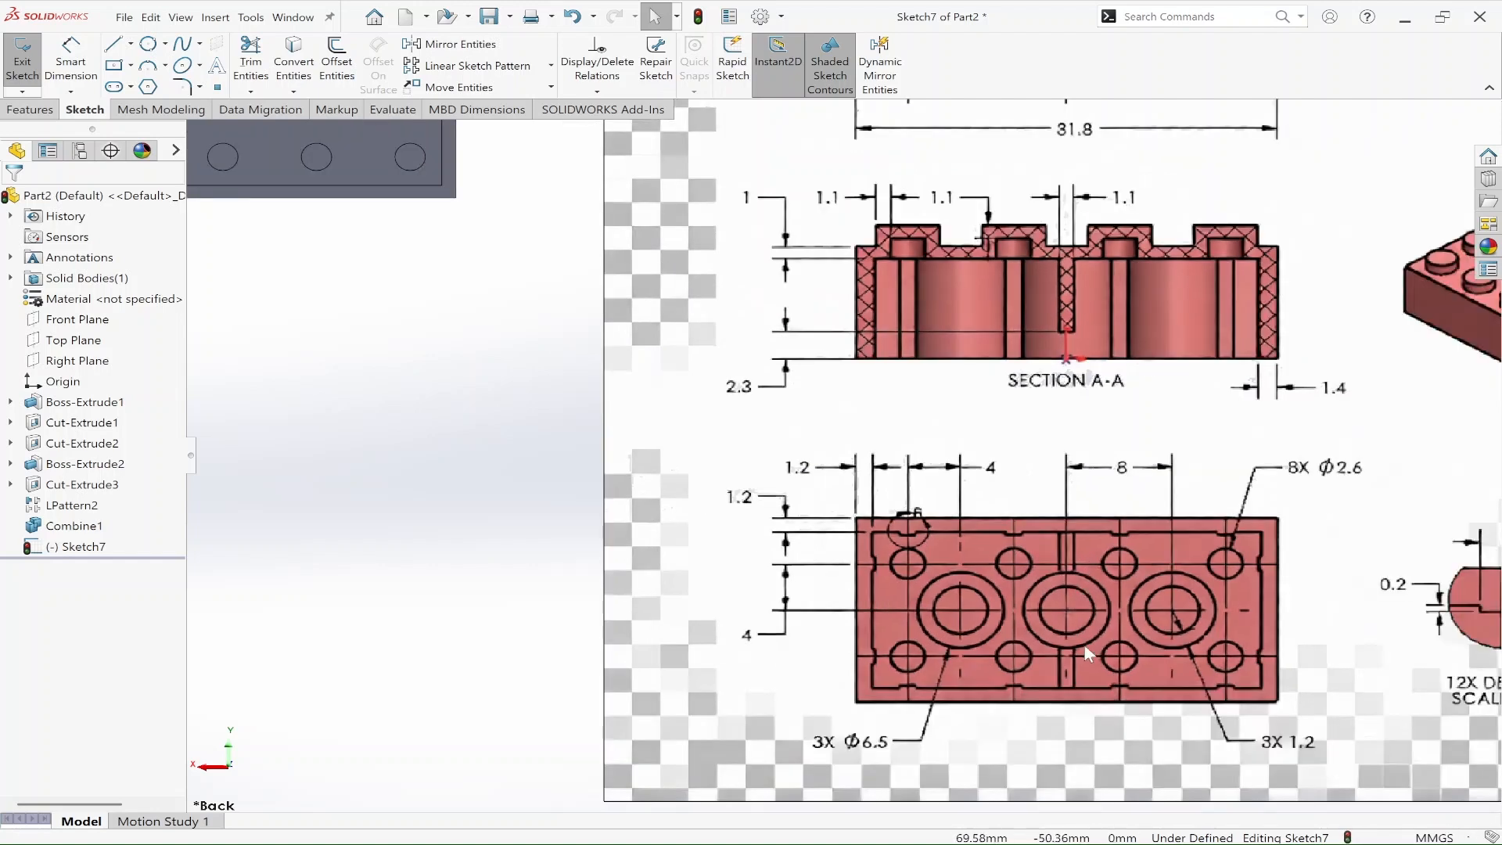
scroll(866, 450, "up", 2)
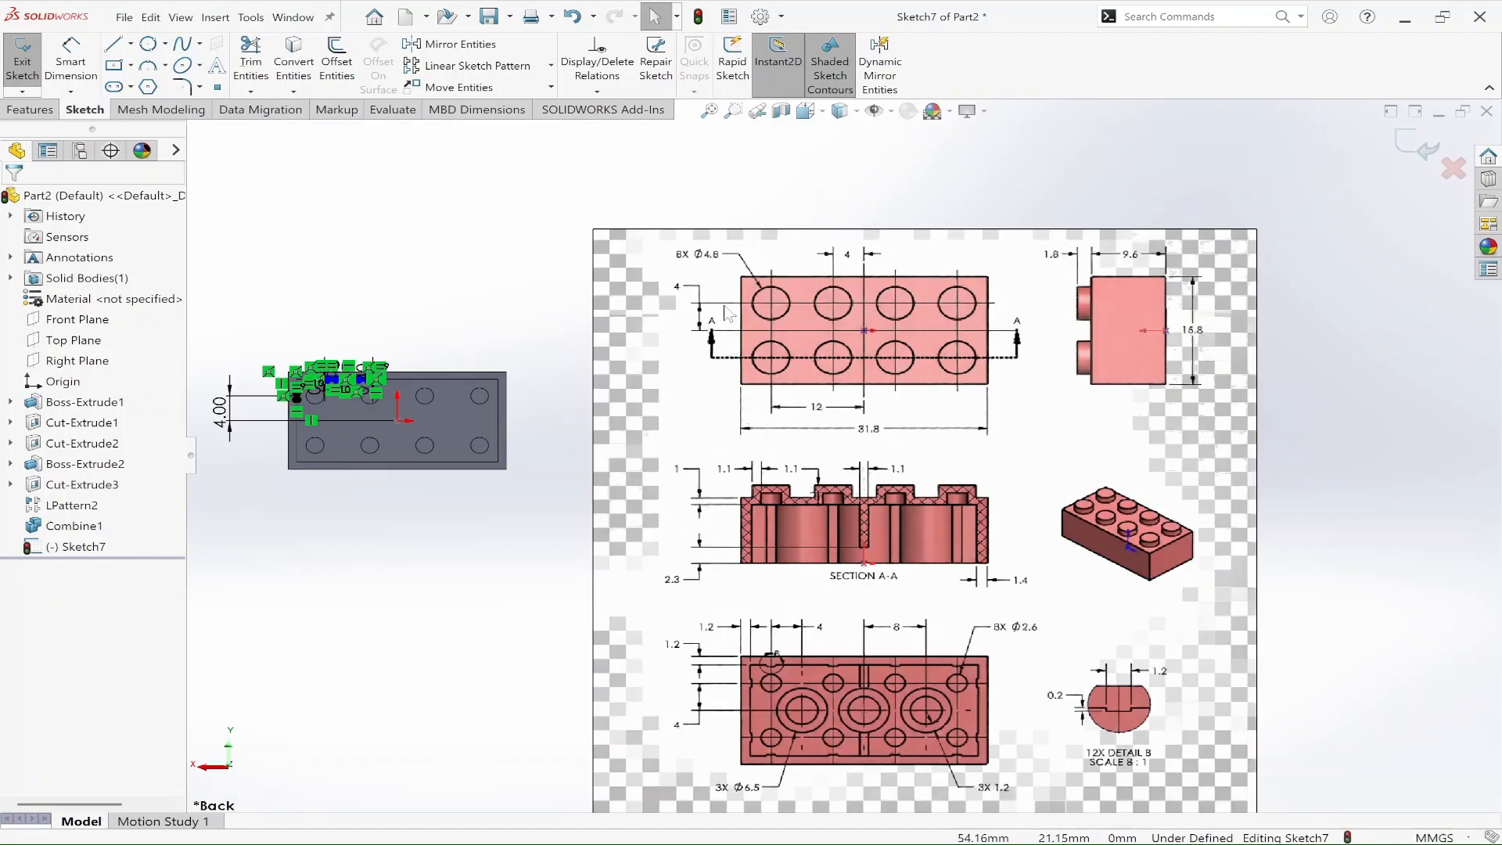
scroll(336, 391, "down", 3)
scroll(508, 427, "down", 3)
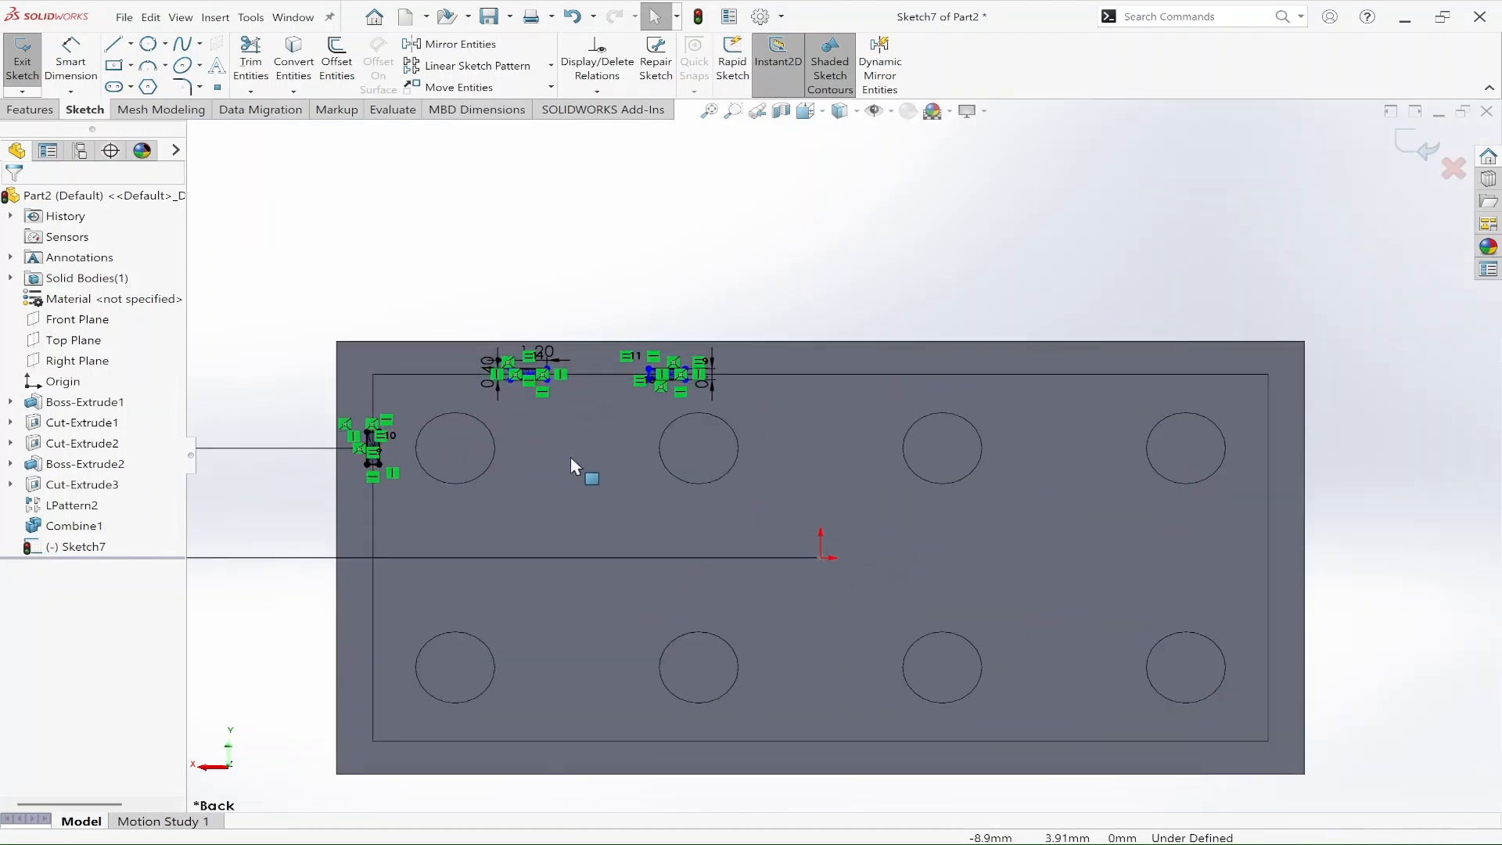
key("d")
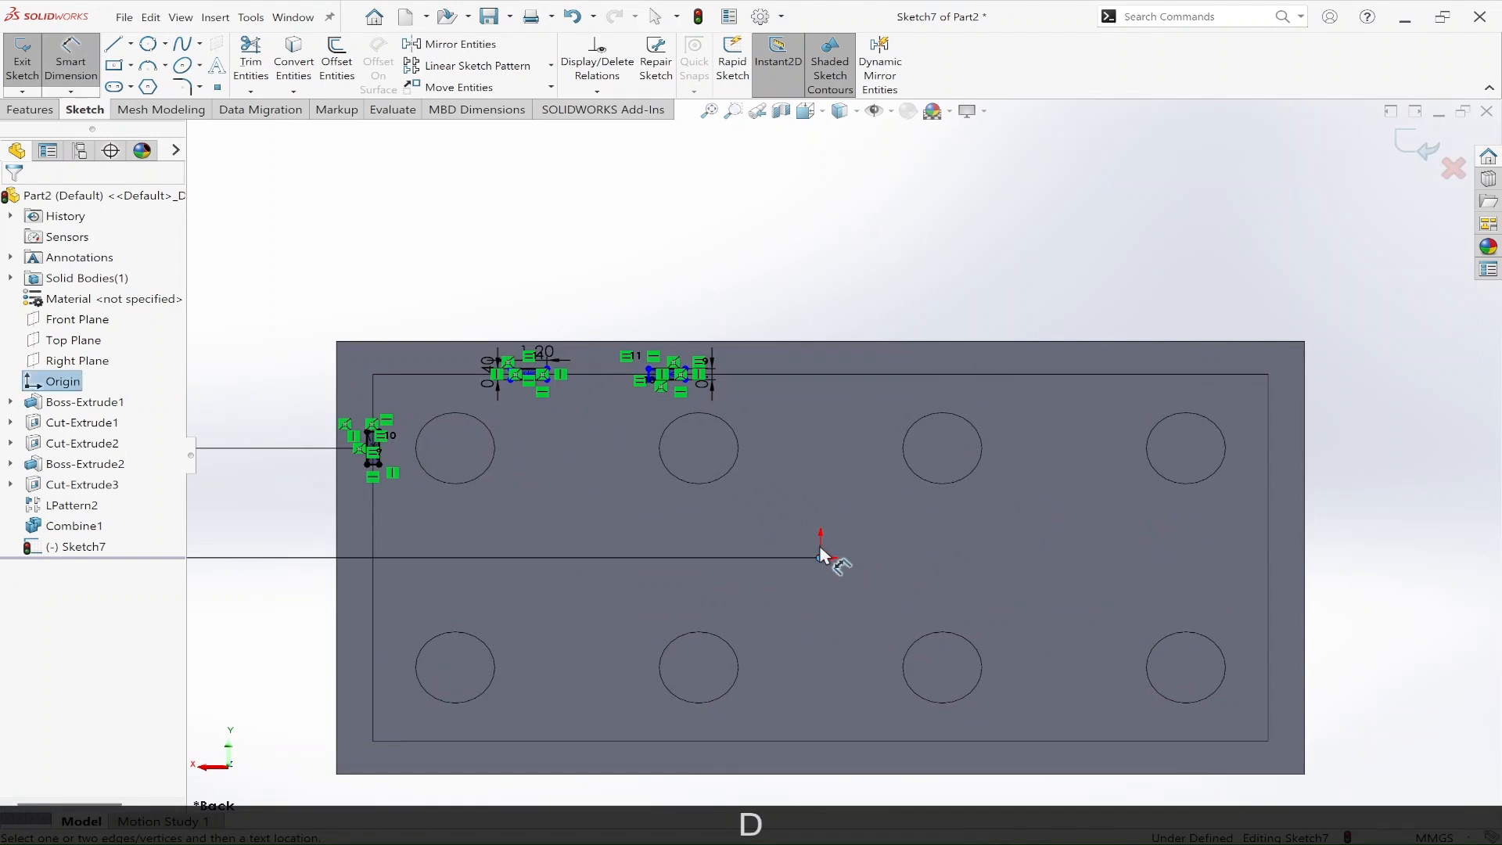
scroll(688, 403, "down", 5)
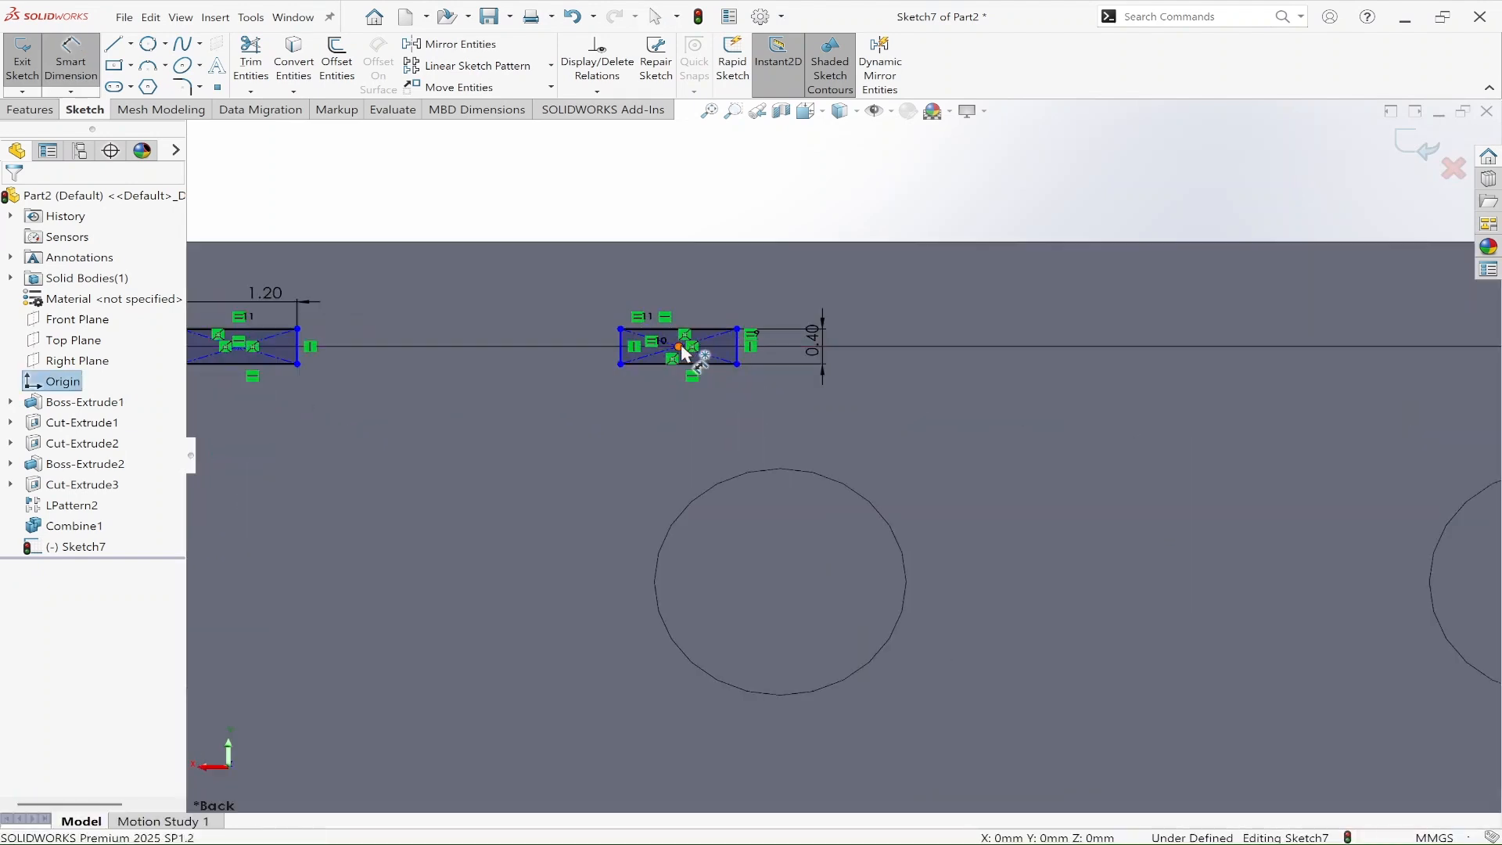
left_click(679, 346)
left_click(826, 172)
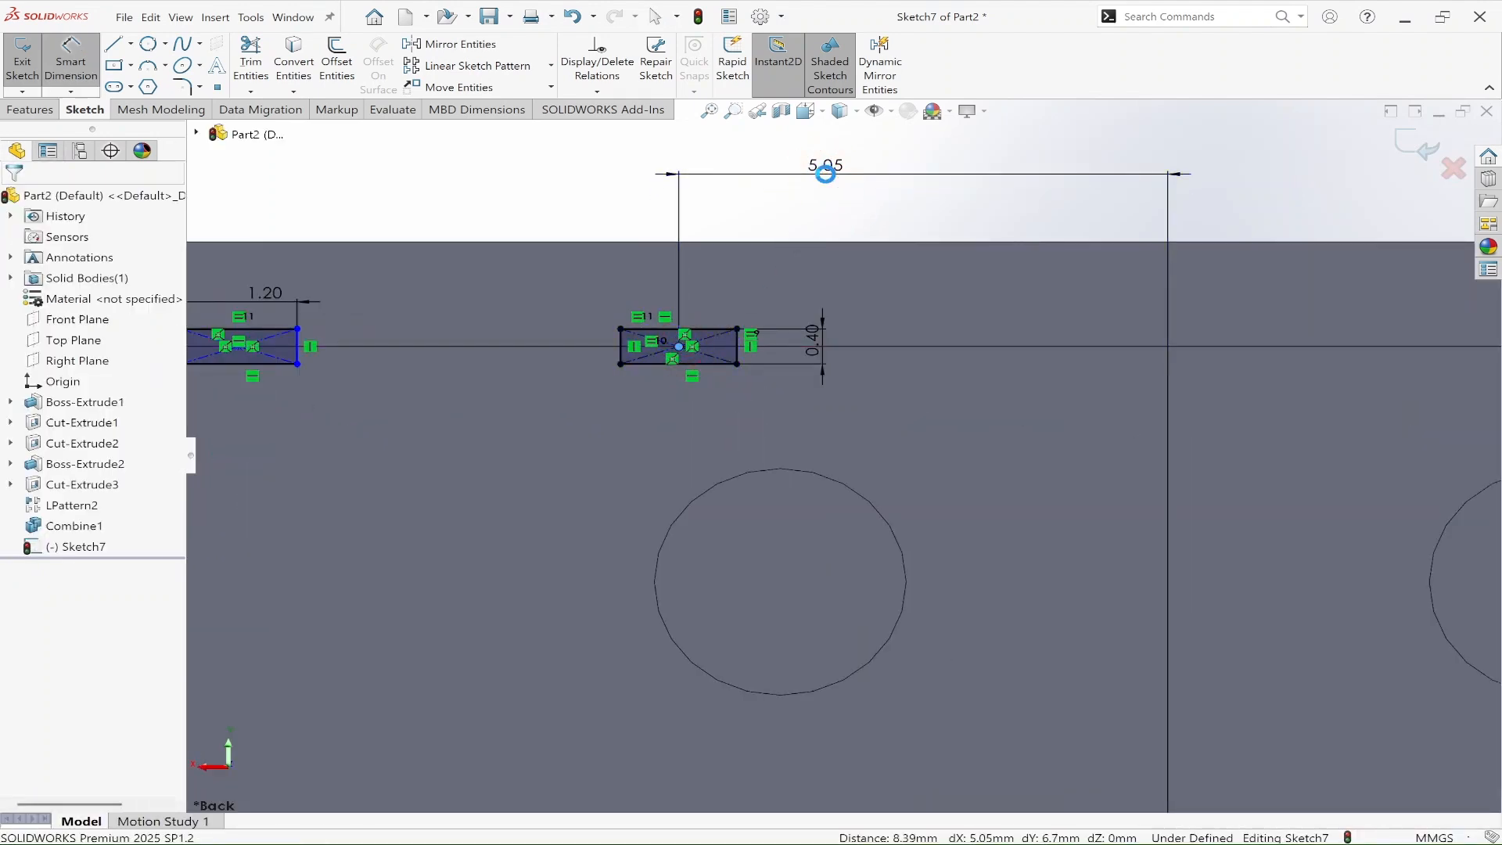
key("Return")
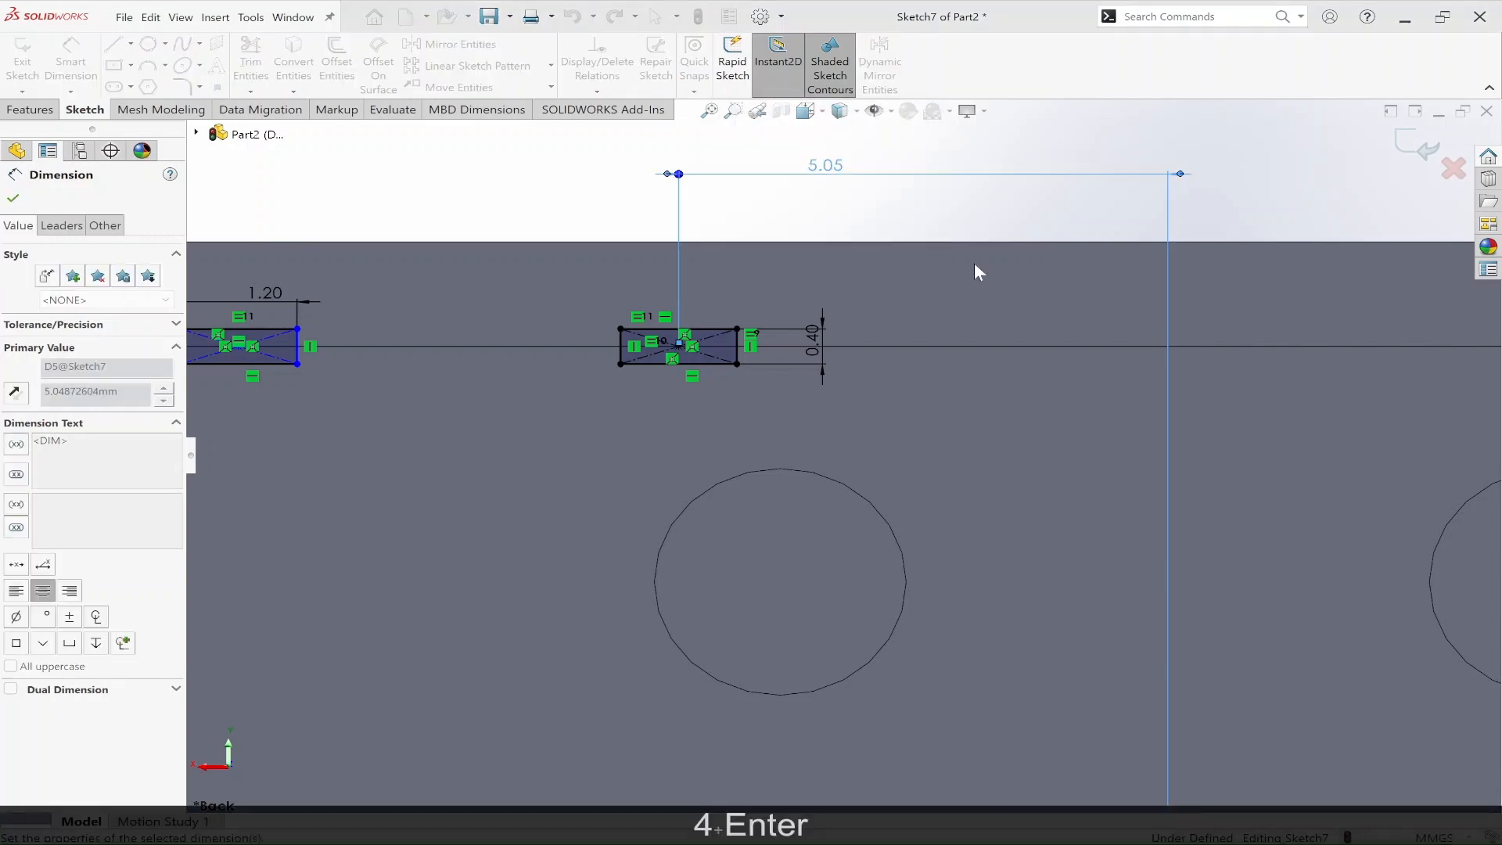
Step: Dimension the horizontal distance between the centres of the two long-edge rib rectangles as 8 mm, following the reference drawing
scroll(1002, 364, "up", 8)
scroll(1040, 430, "up", 6)
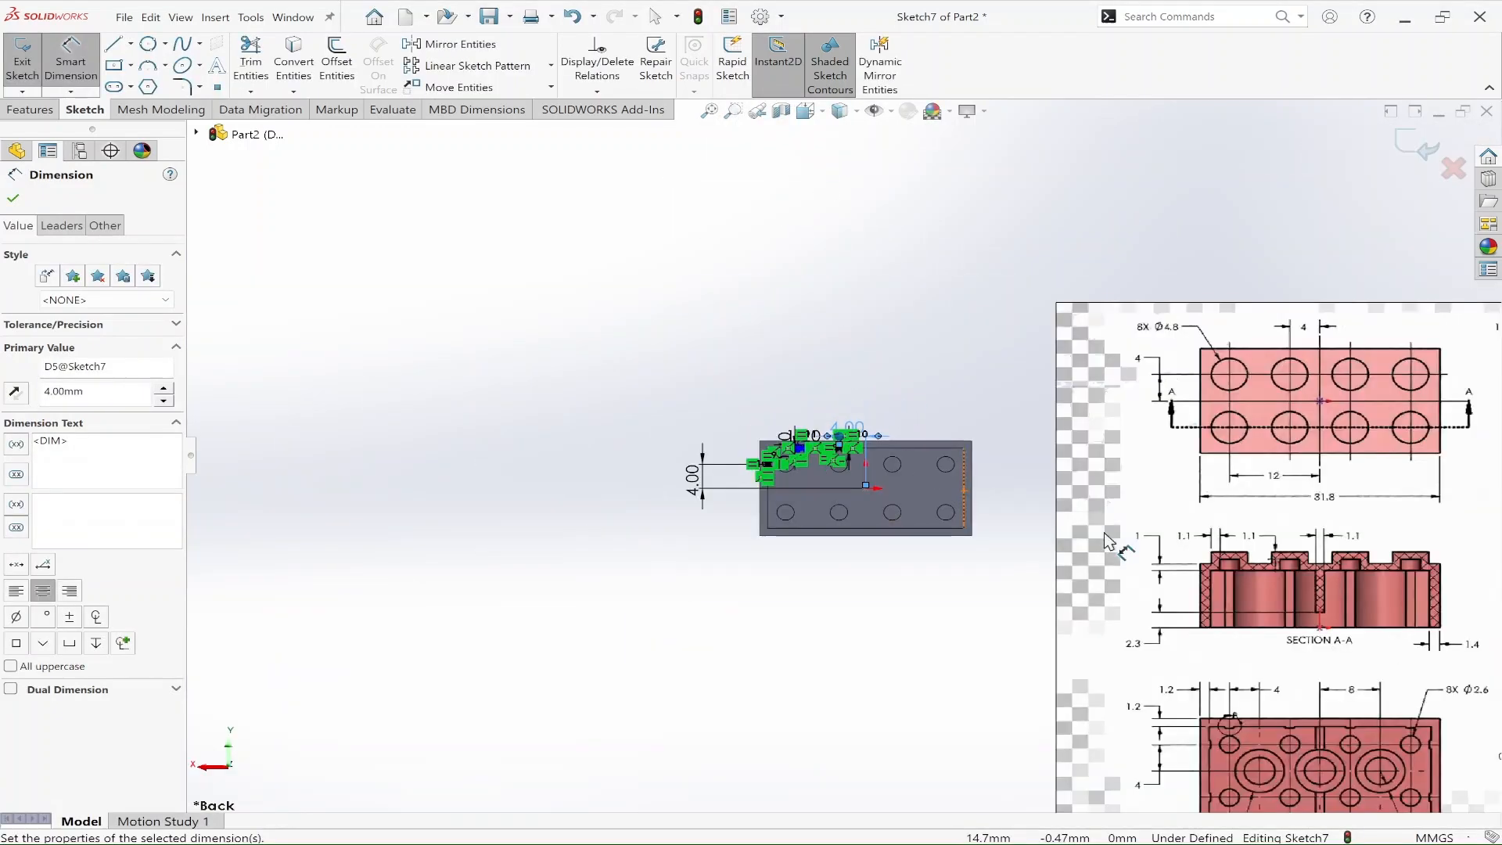
scroll(1277, 732, "down", 2)
scroll(1186, 669, "down", 1)
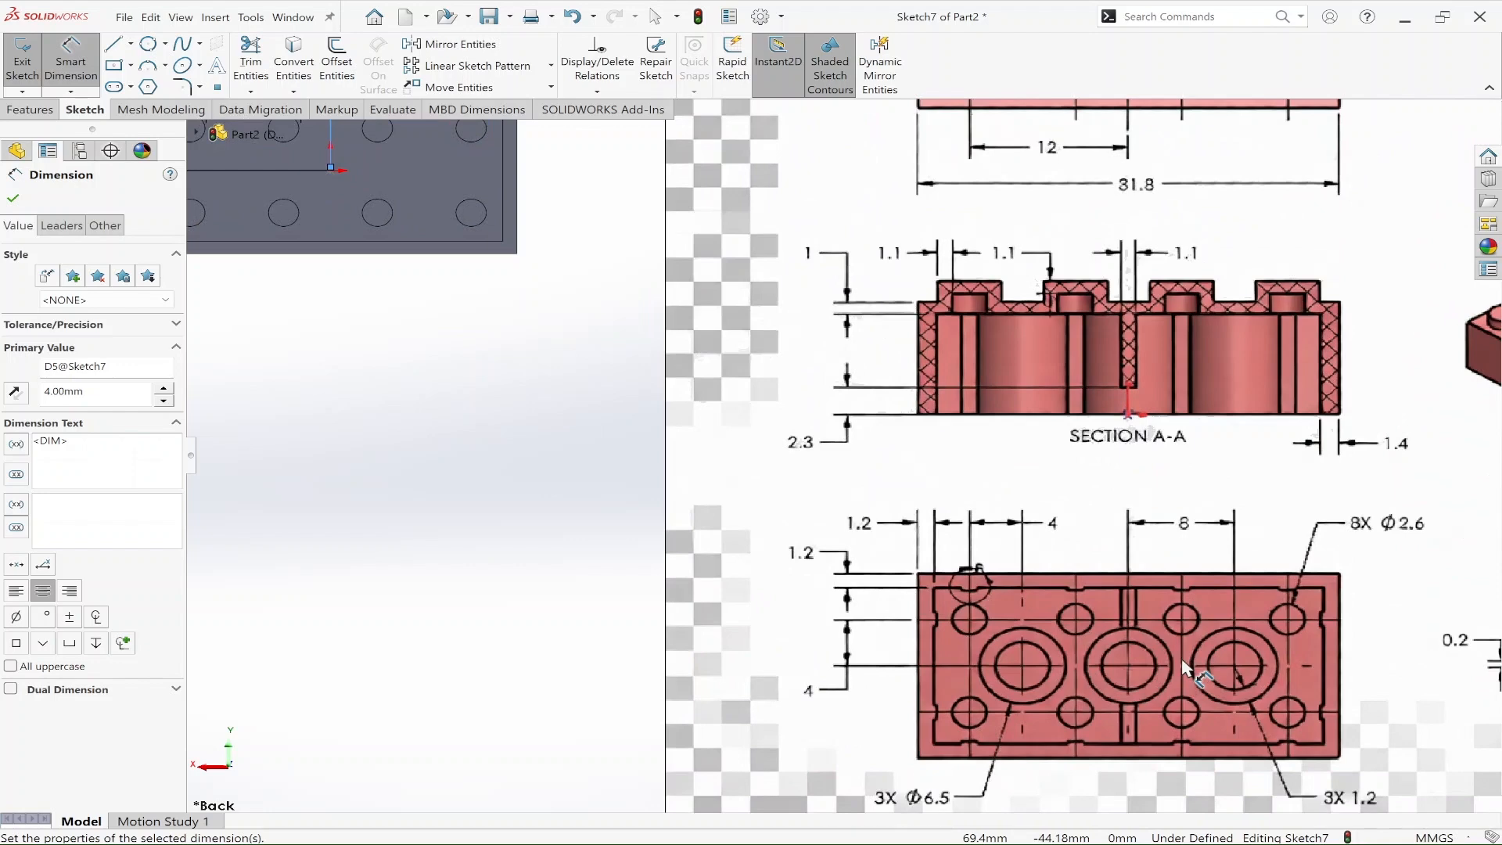
scroll(946, 166, "up", 3)
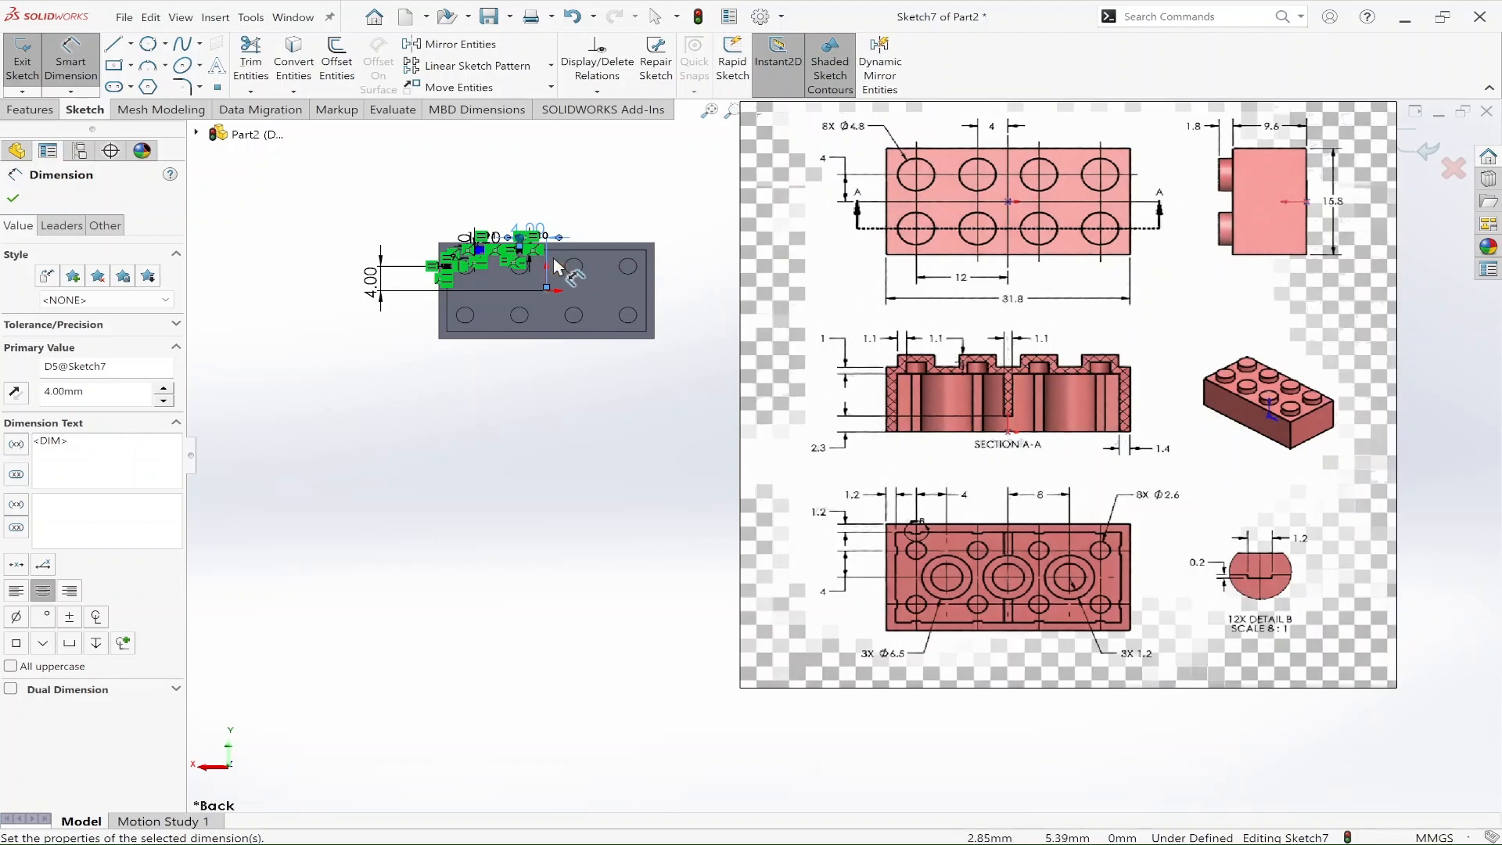
scroll(494, 237, "down", 2)
scroll(576, 319, "down", 4)
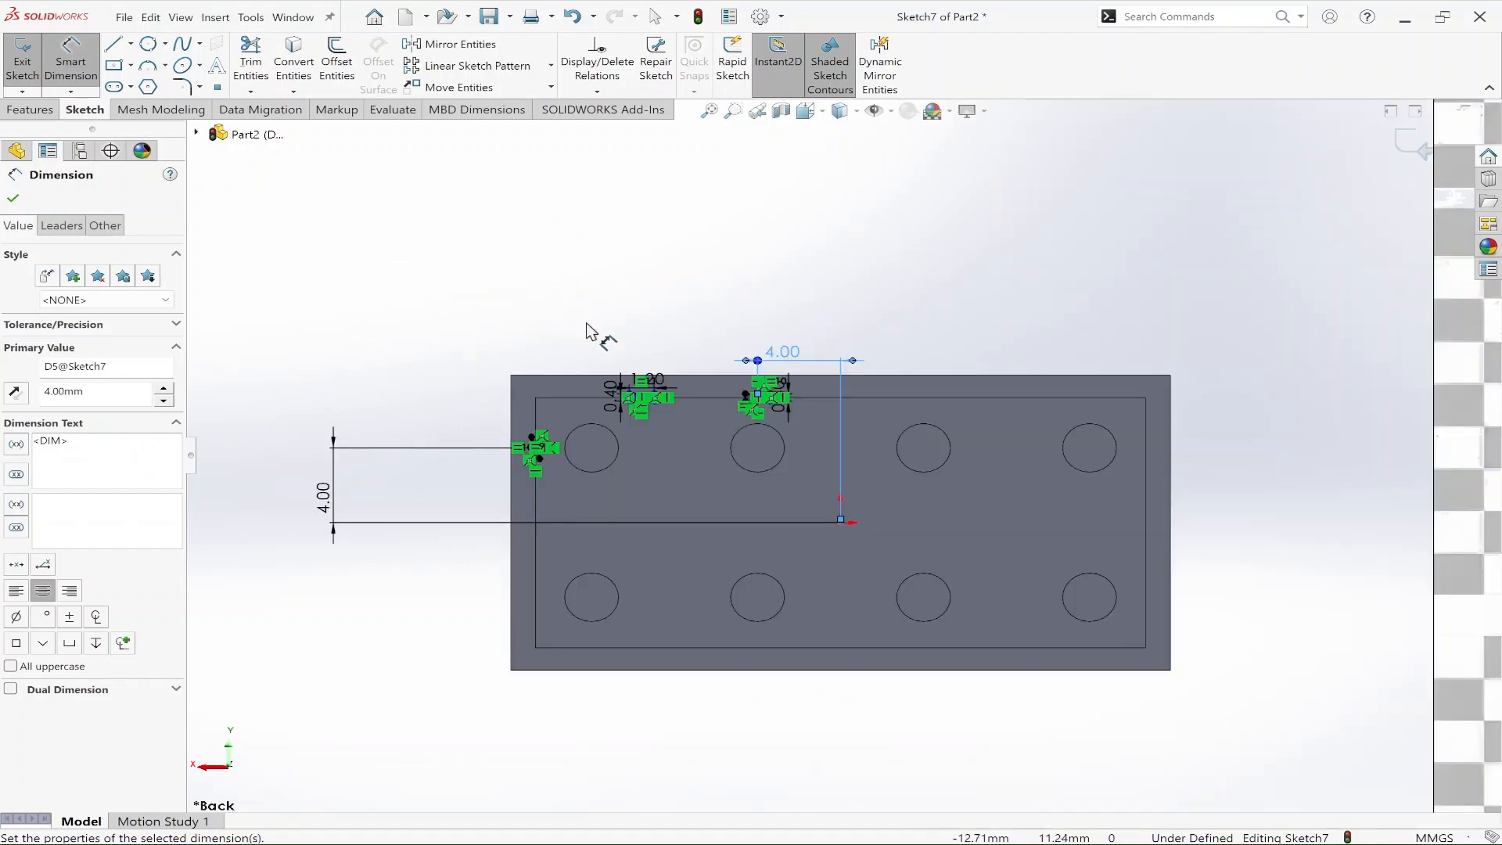
scroll(921, 386, "down", 4)
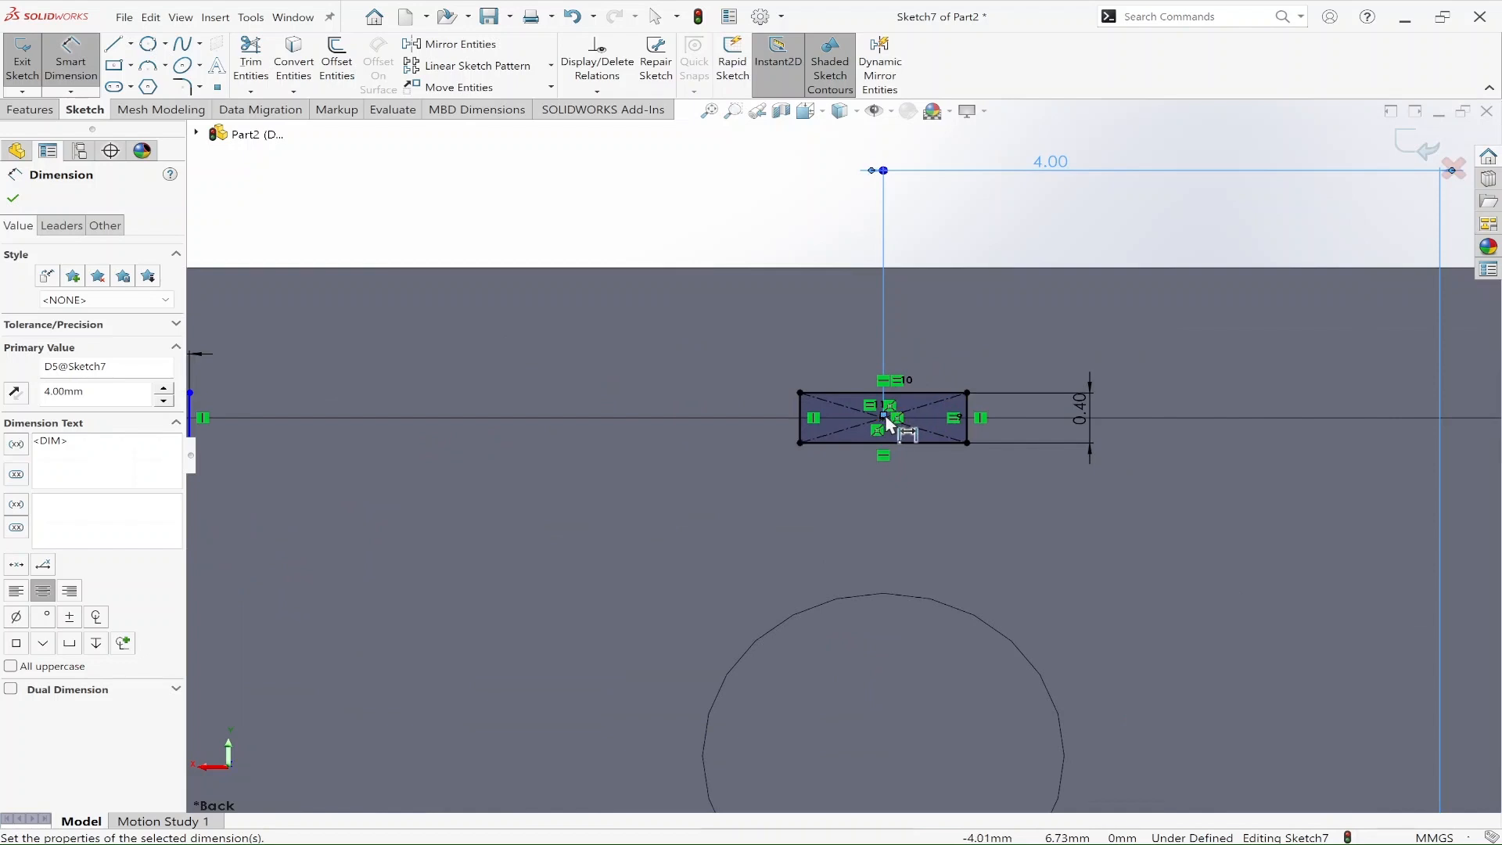
left_click(884, 418)
scroll(842, 457, "up", 3)
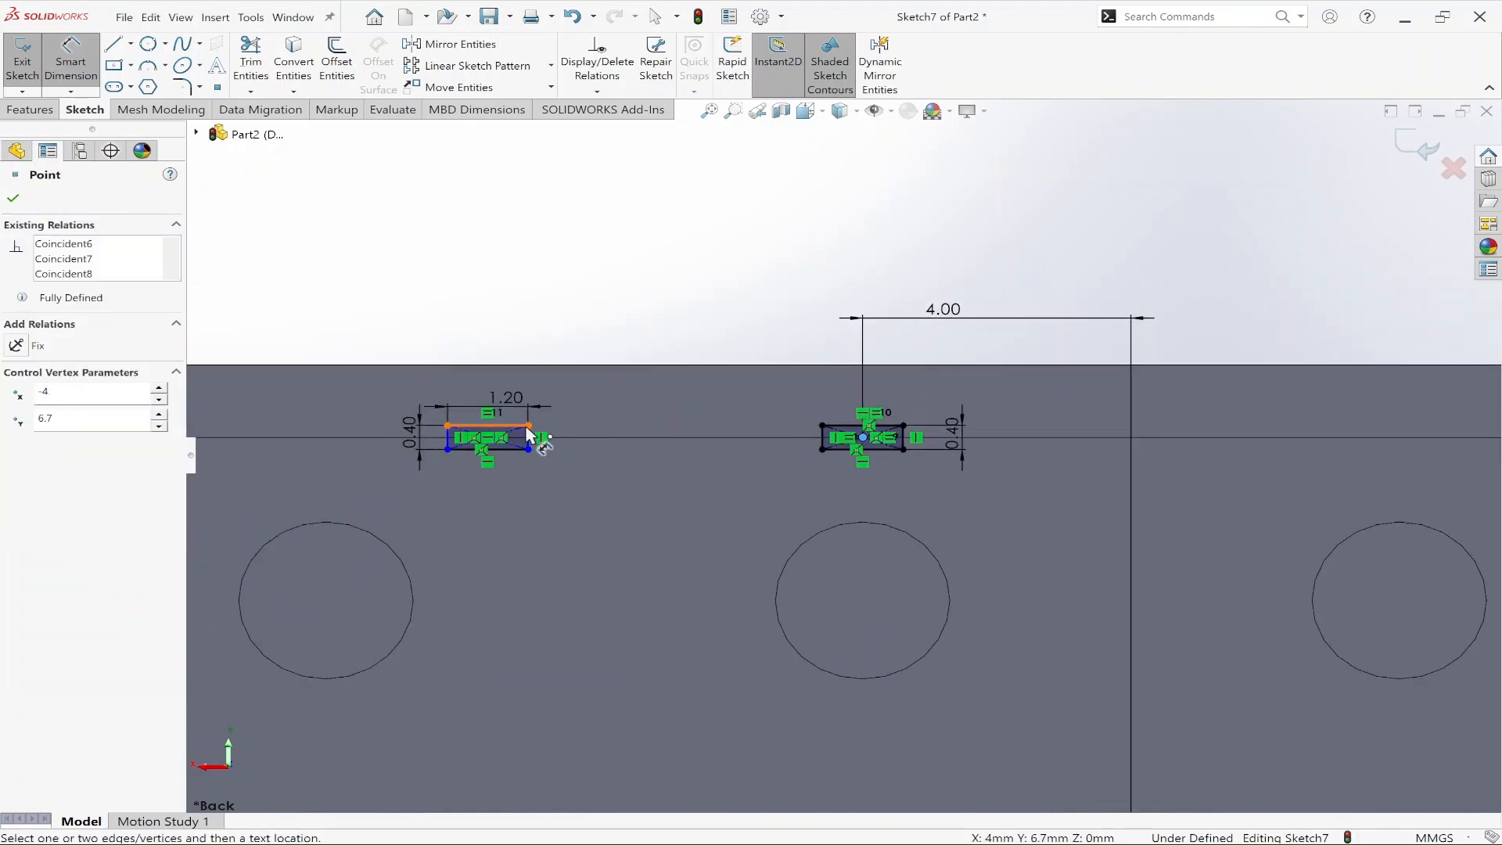
scroll(504, 450, "down", 5)
left_click(636, 412)
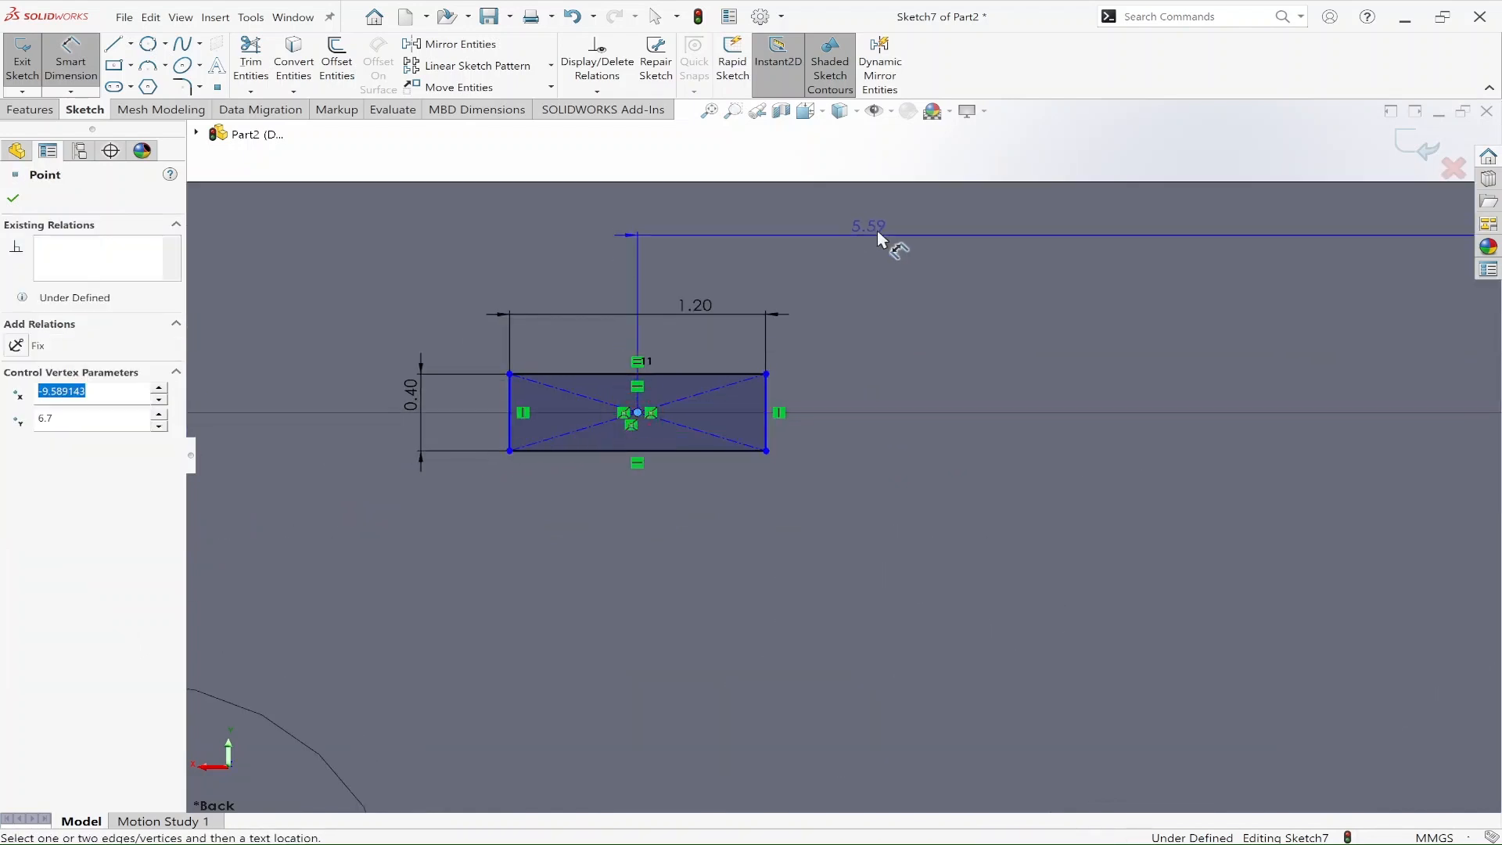
scroll(870, 236, "up", 2)
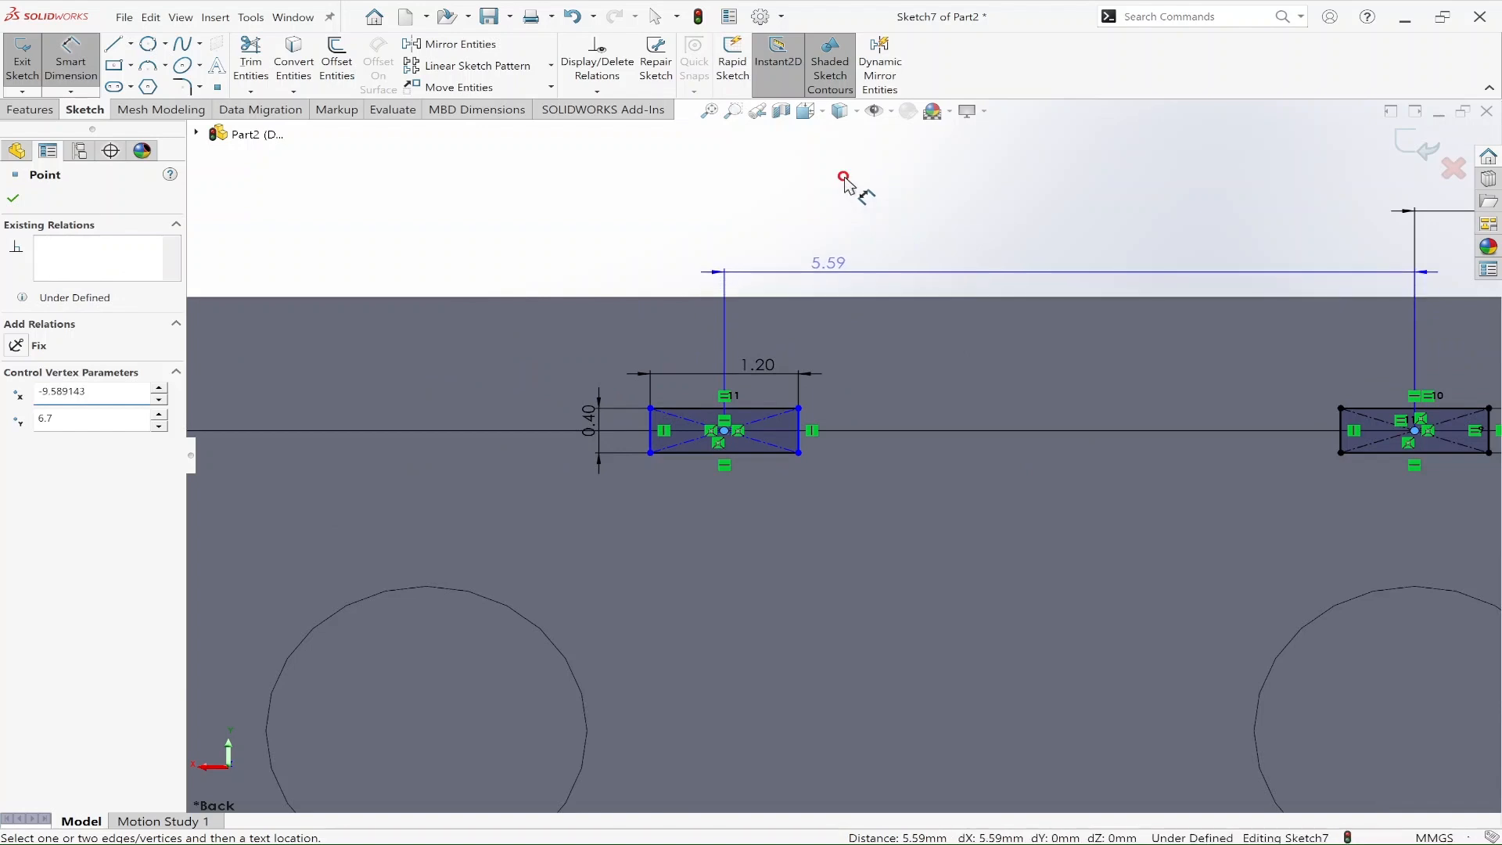
left_click(847, 186)
type("8")
key("Return")
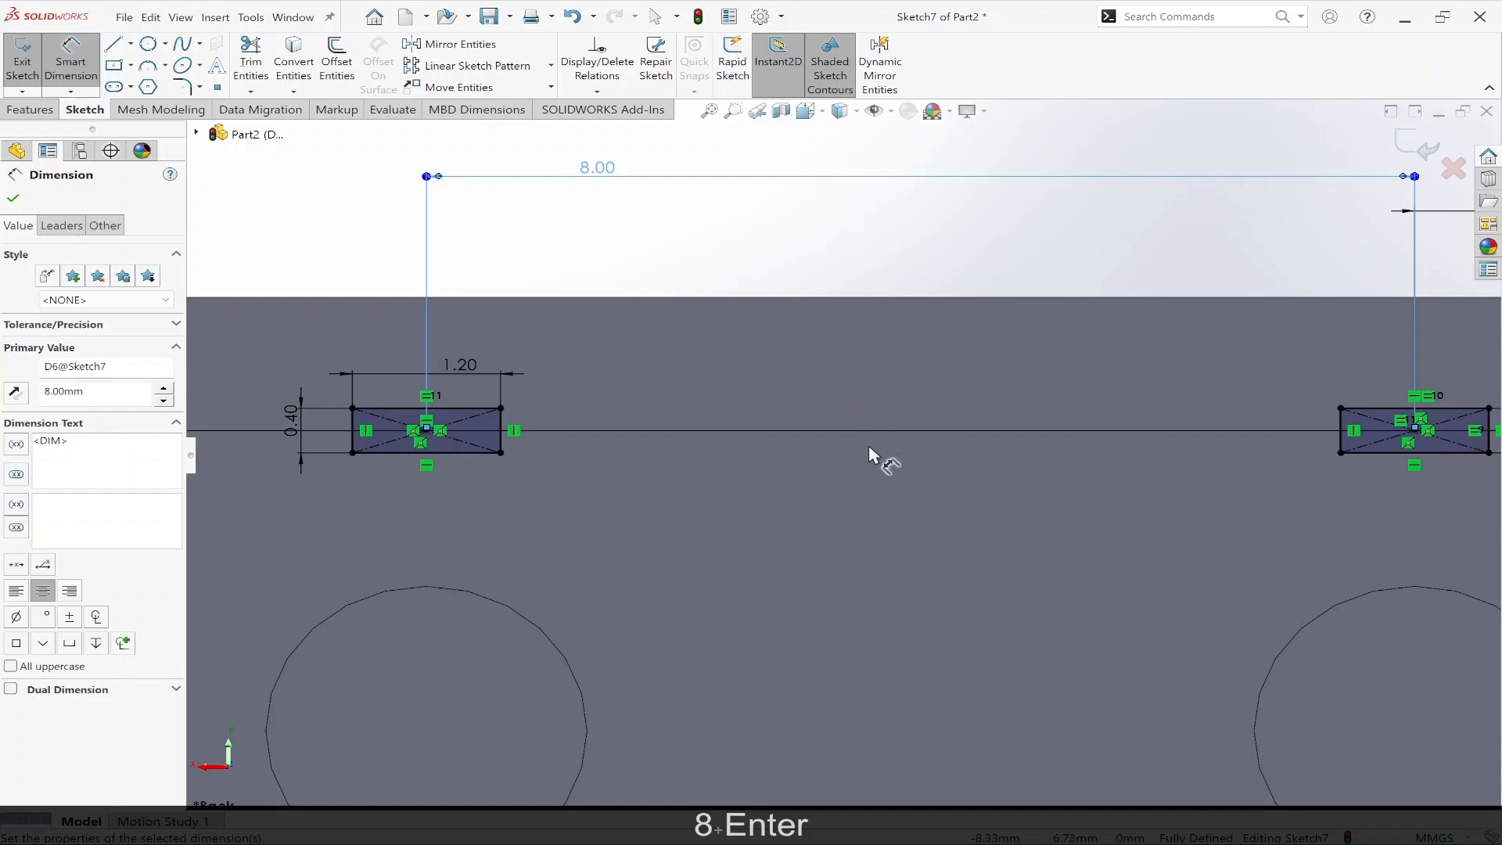
scroll(863, 434, "up", 5)
scroll(1041, 586, "down", 2)
key("Escape")
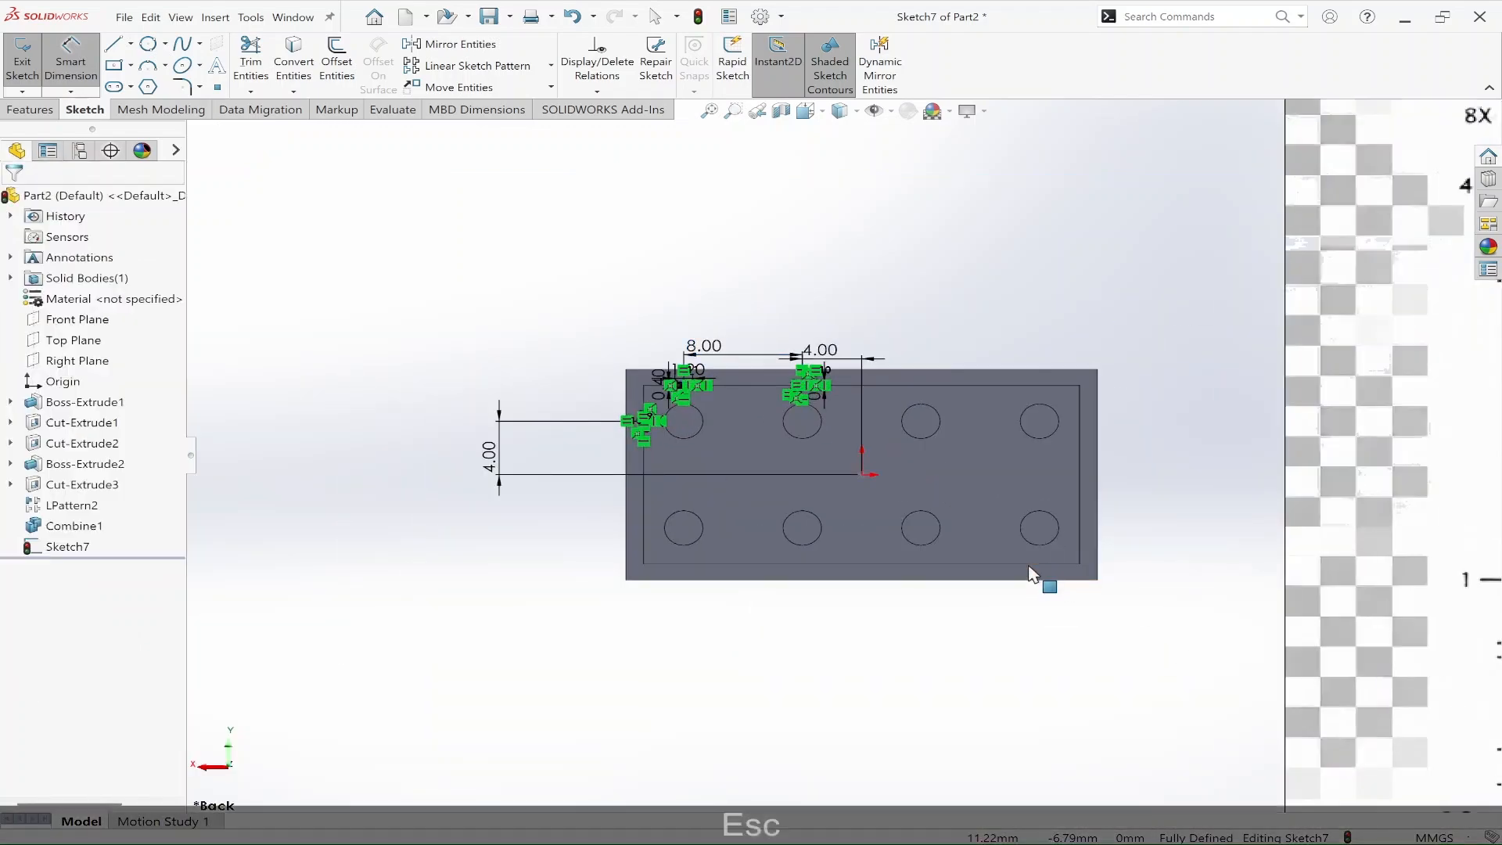
key("Escape")
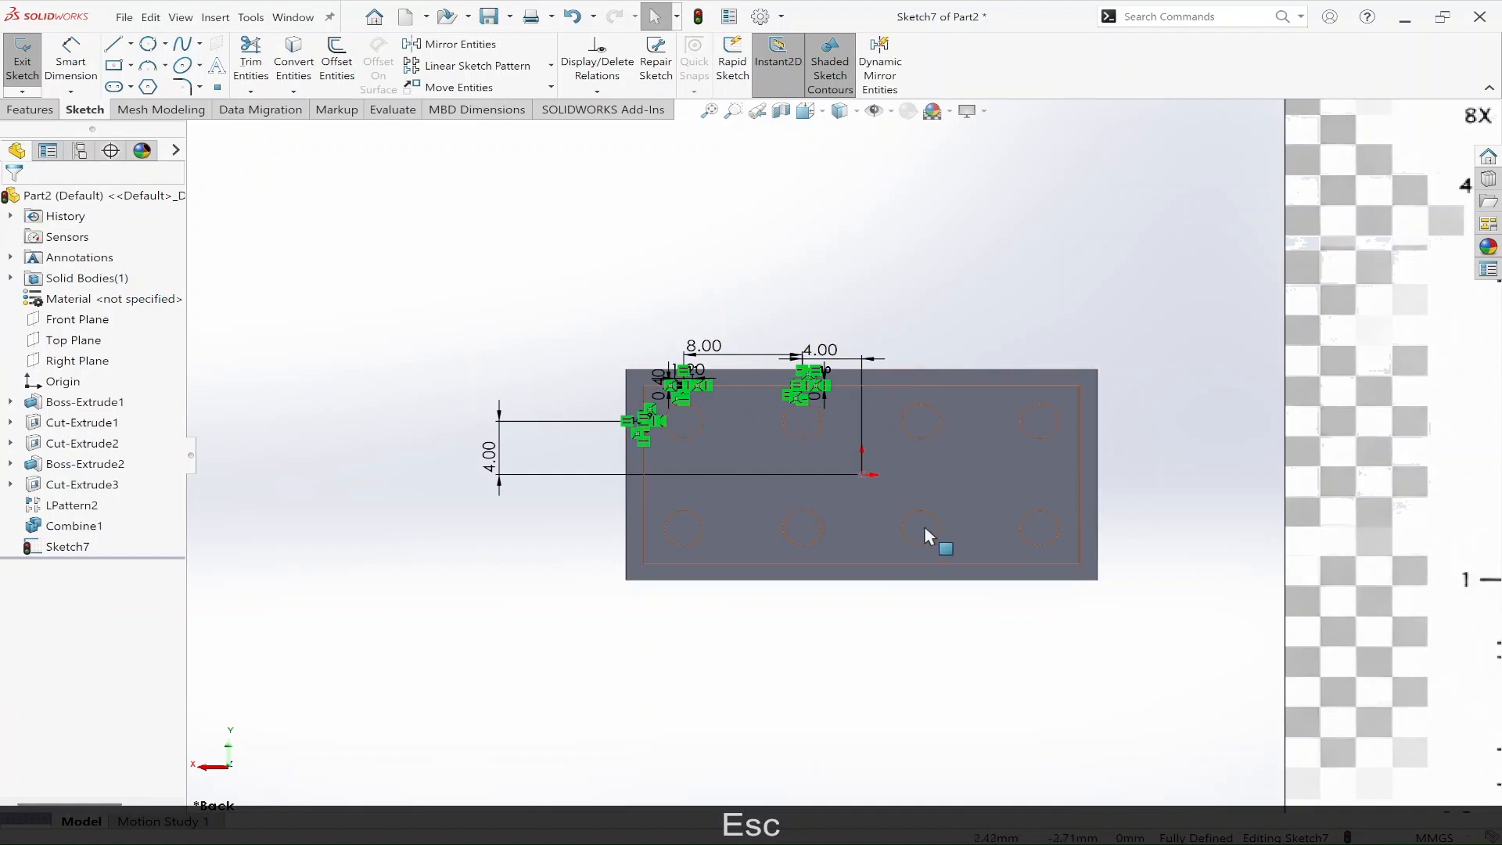
Step: Sketch a vertical line about 4.6 mm long upward from the origin and convert it to construction geometry
key("l")
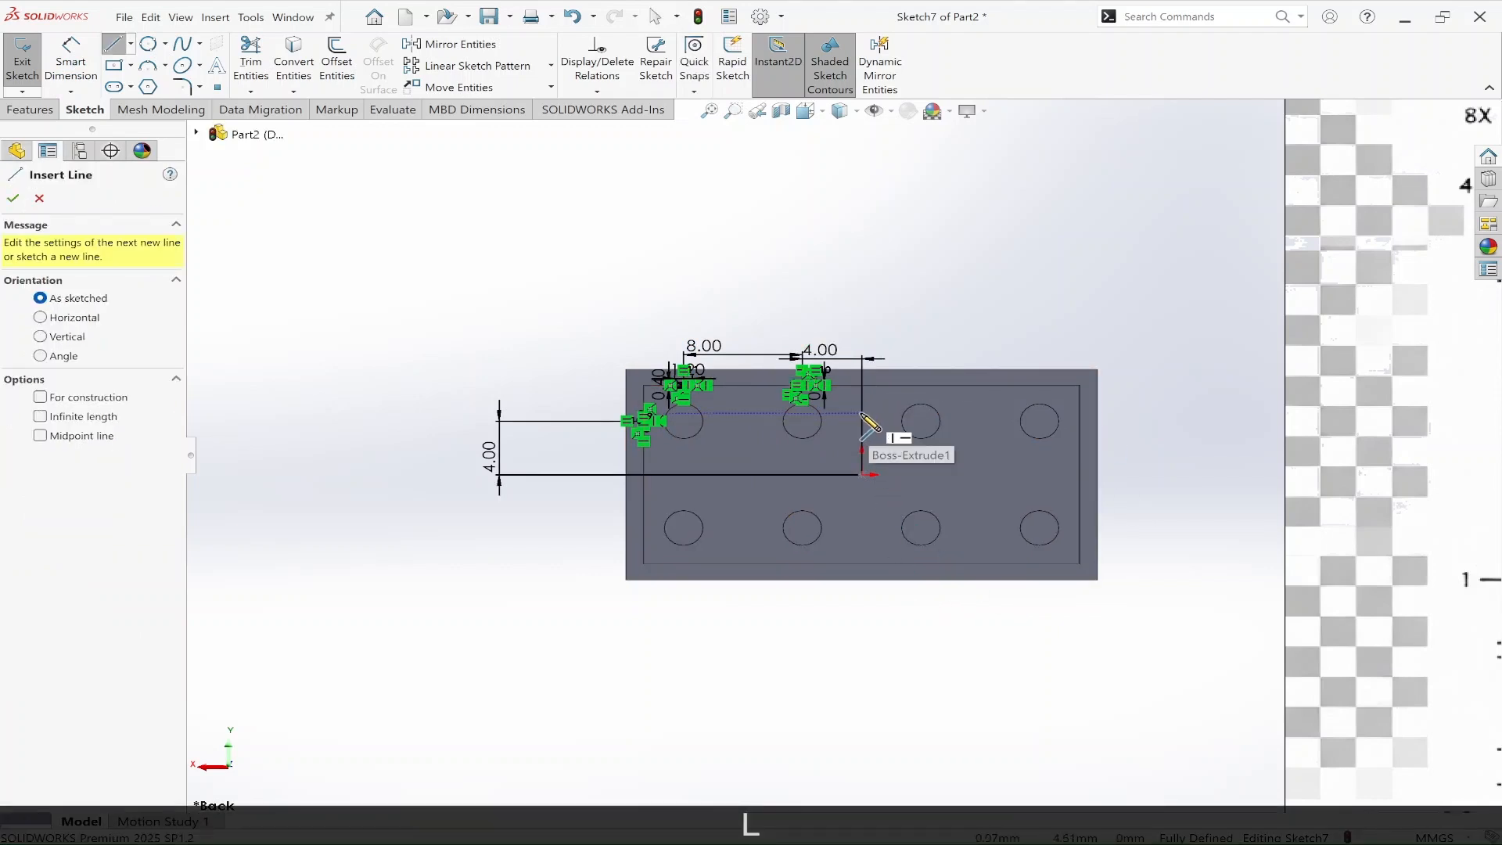
left_click(863, 475)
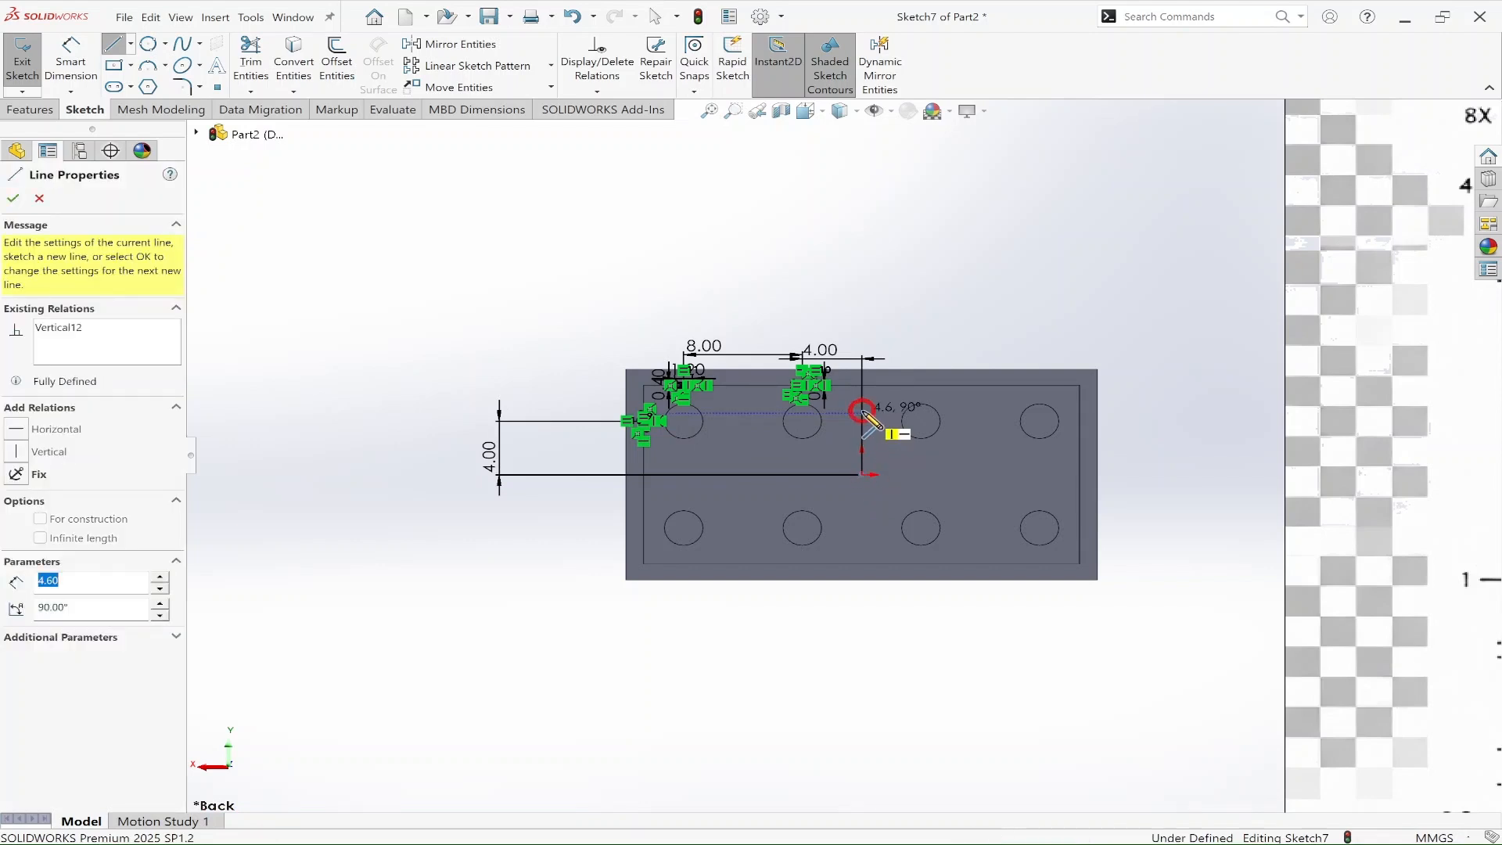
left_click(863, 412)
right_click(868, 434)
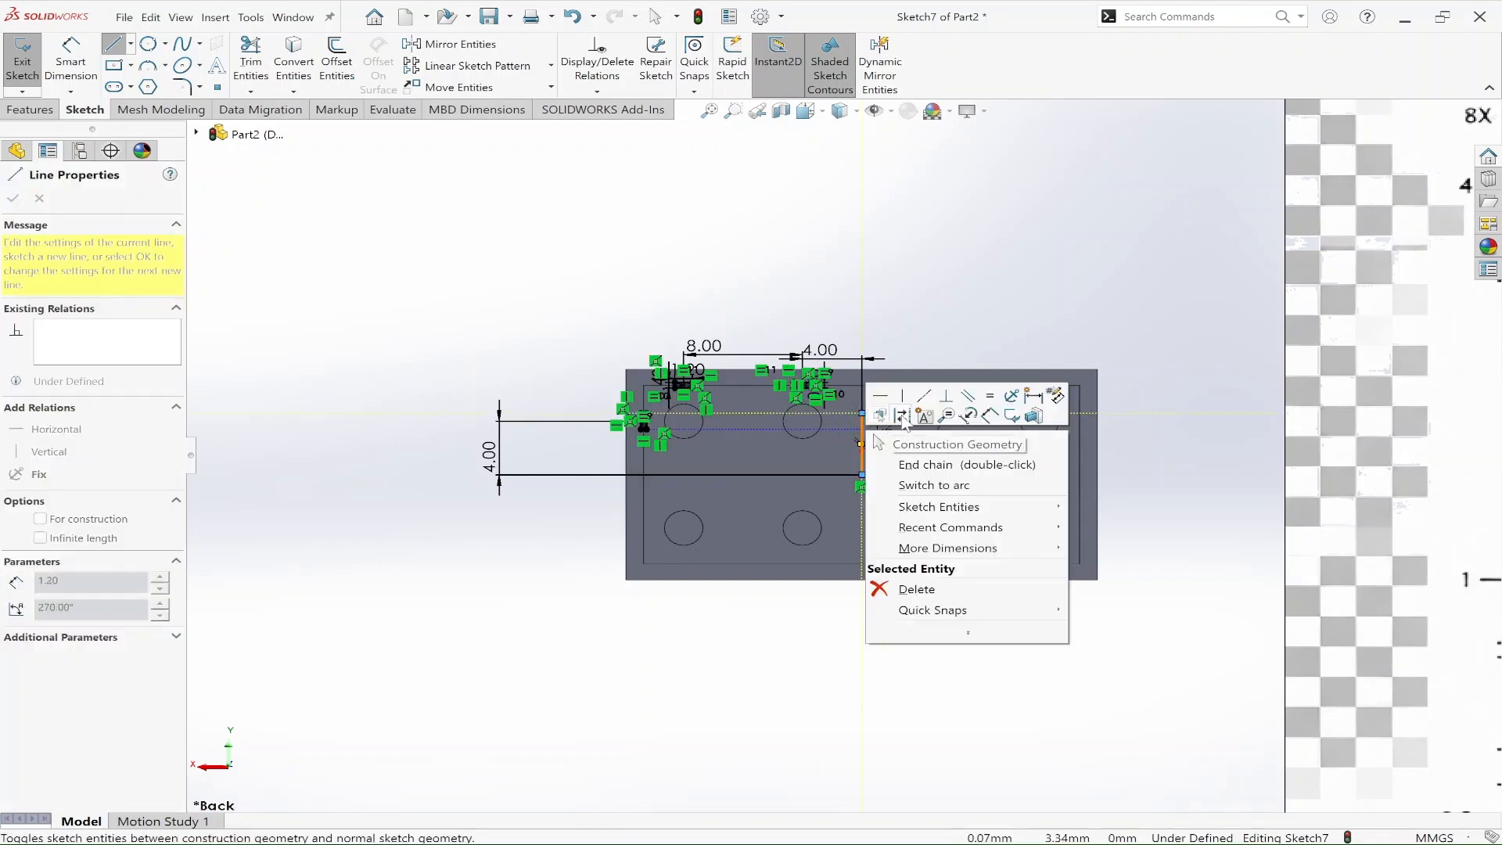
left_click(902, 417)
key("Escape")
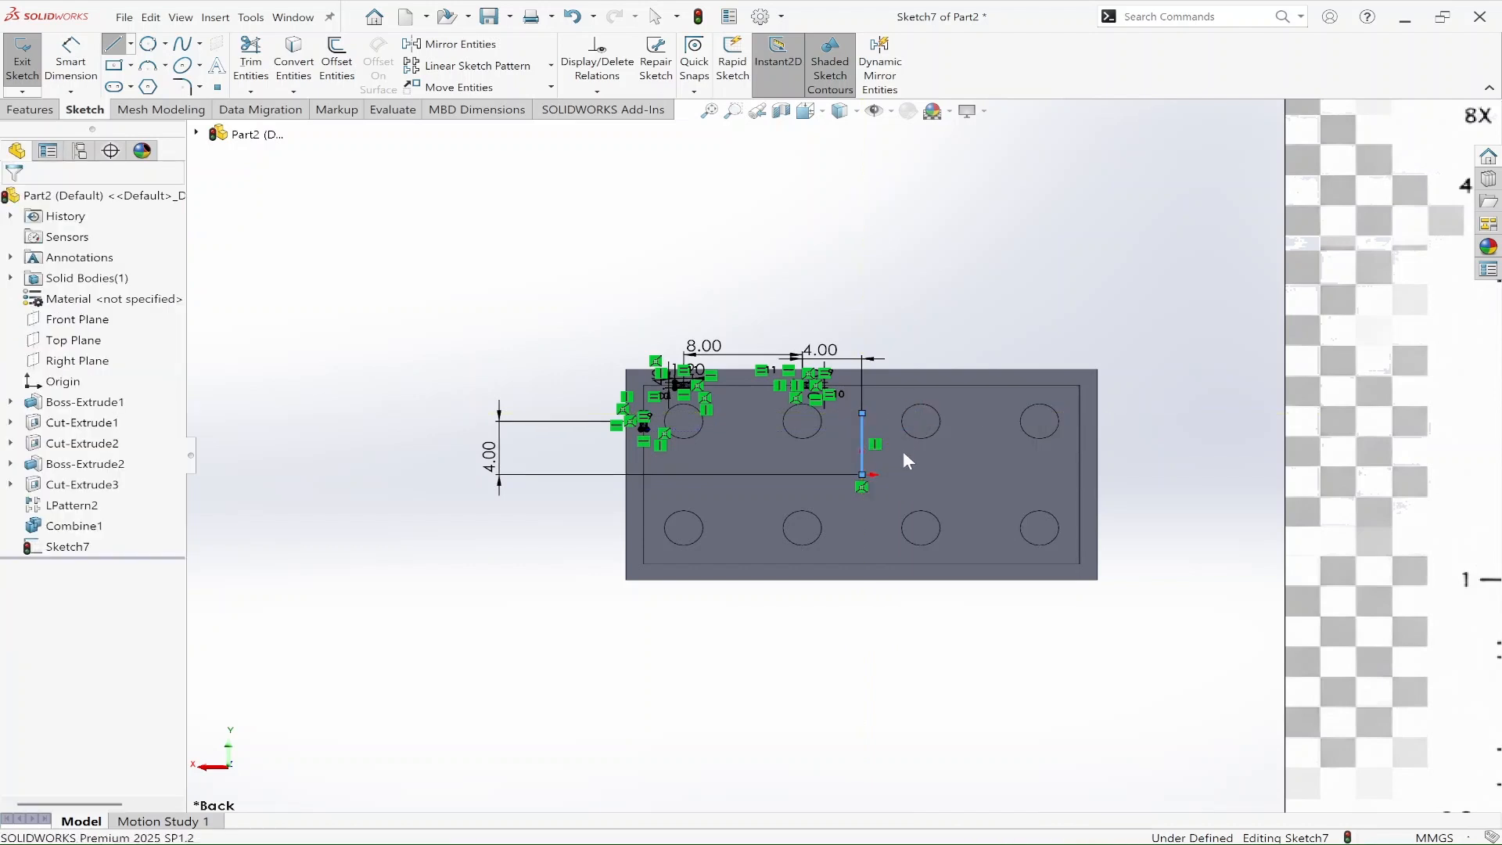
Step: Sketch a horizontal line about 3.8 mm long rightward from the origin and convert it to construction geometry
key("l")
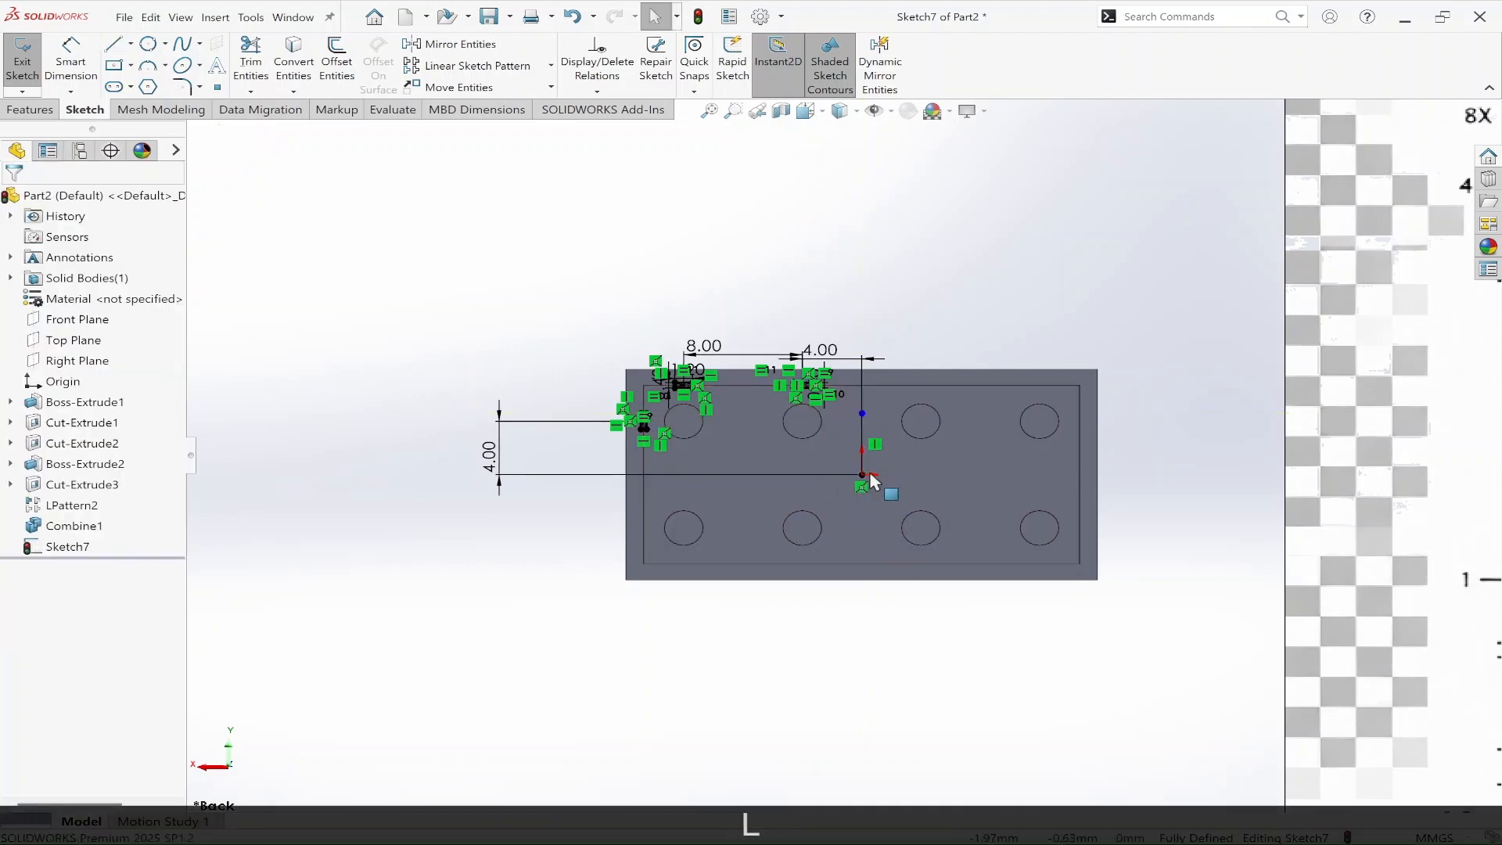
left_click(861, 475)
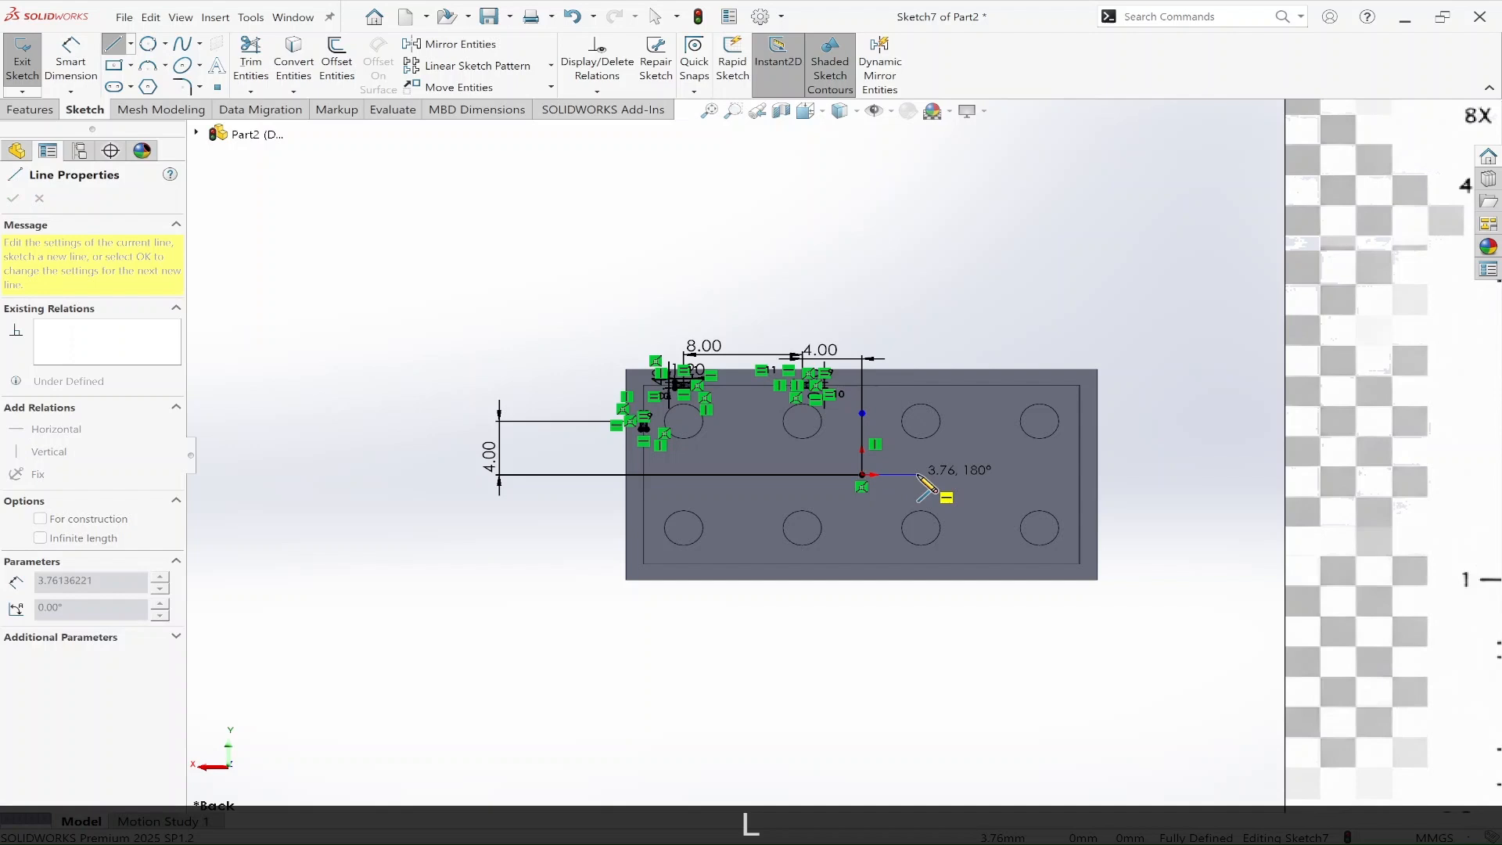
left_click(918, 475)
right_click(920, 477)
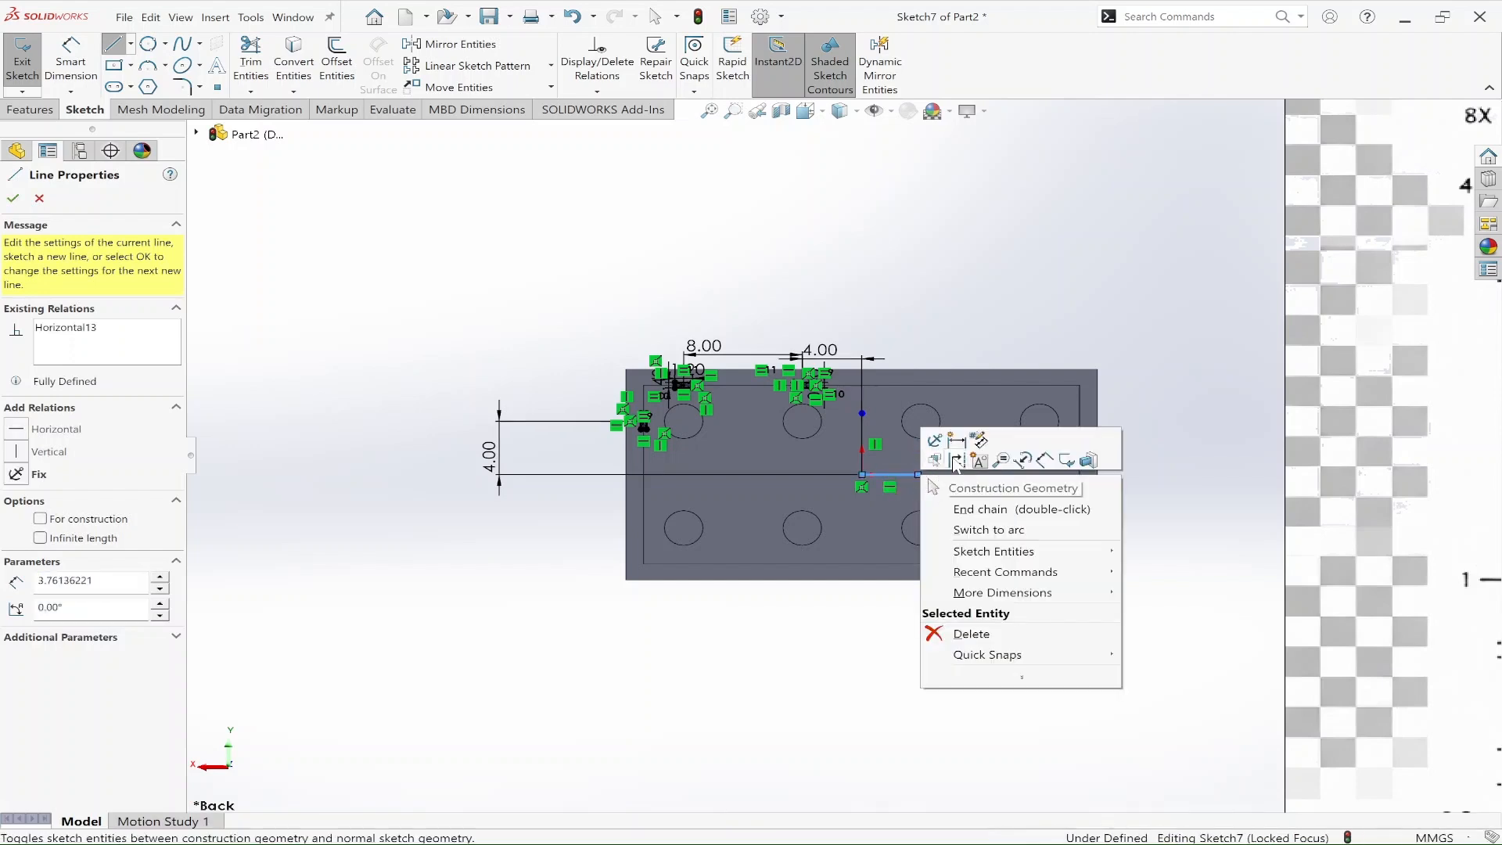
left_click(953, 446)
key("Escape")
key("Escape")
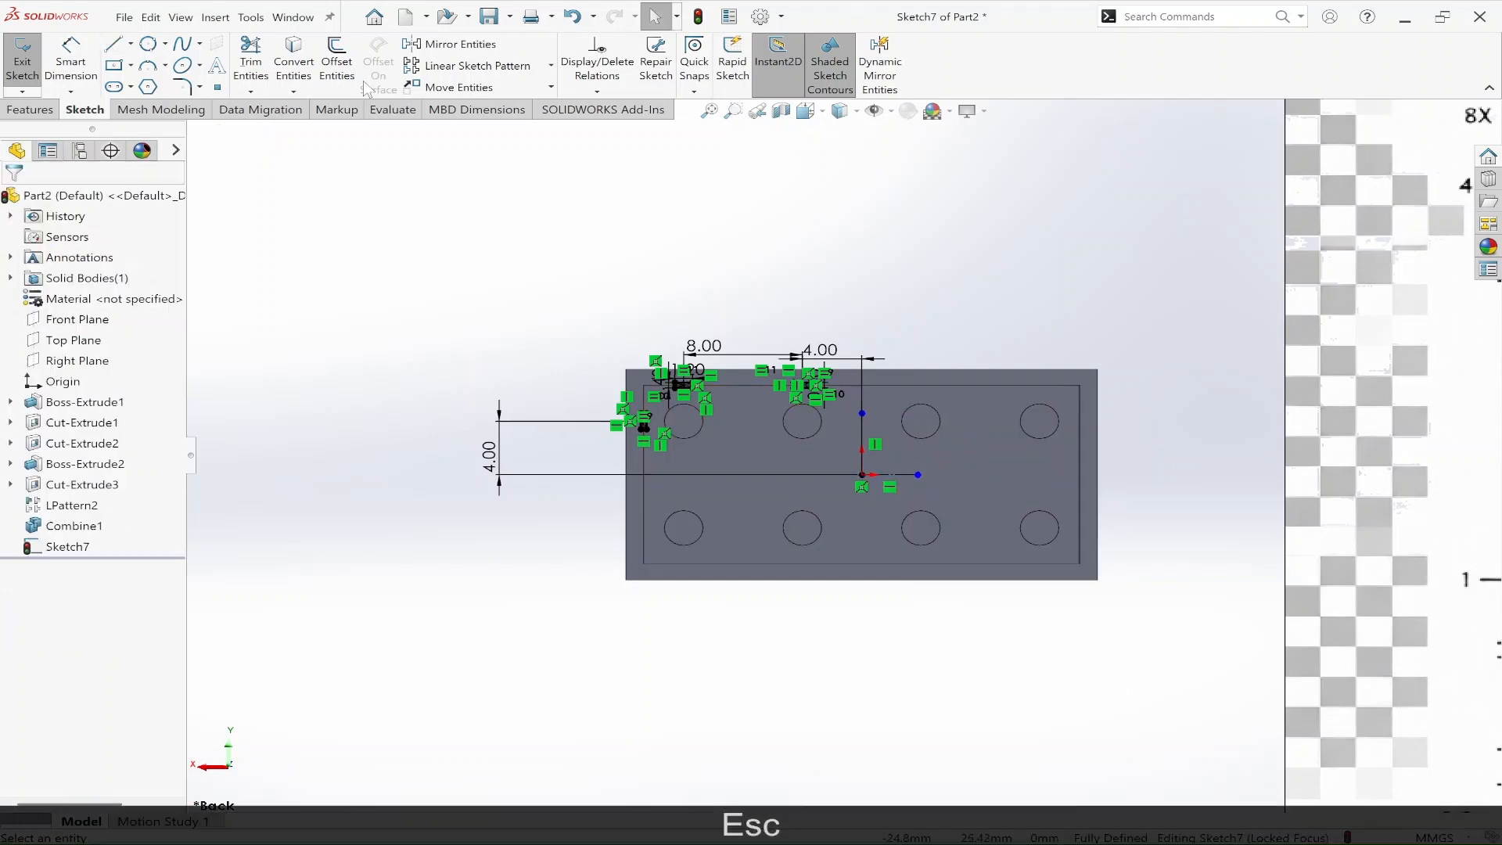
Step: Mirror the three rib rectangles, two on the long edge and one on the short edge, about the vertical construction line
left_click(472, 45)
mouse_move(323, 273)
left_mouse_down()
mouse_move(564, 460)
mouse_move(796, 547)
mouse_move(898, 542)
left_mouse_up()
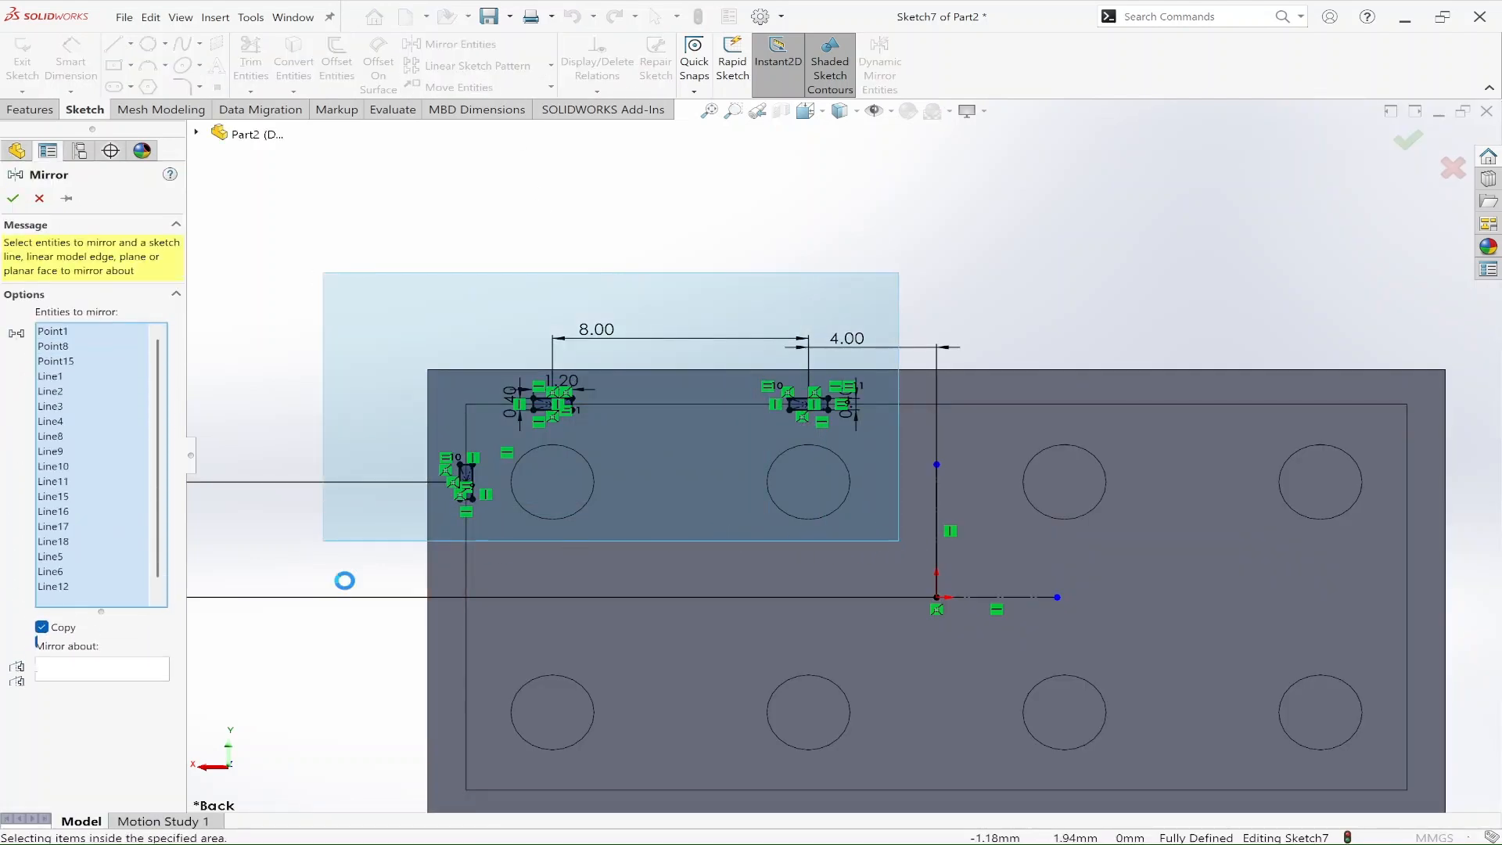
left_click(112, 708)
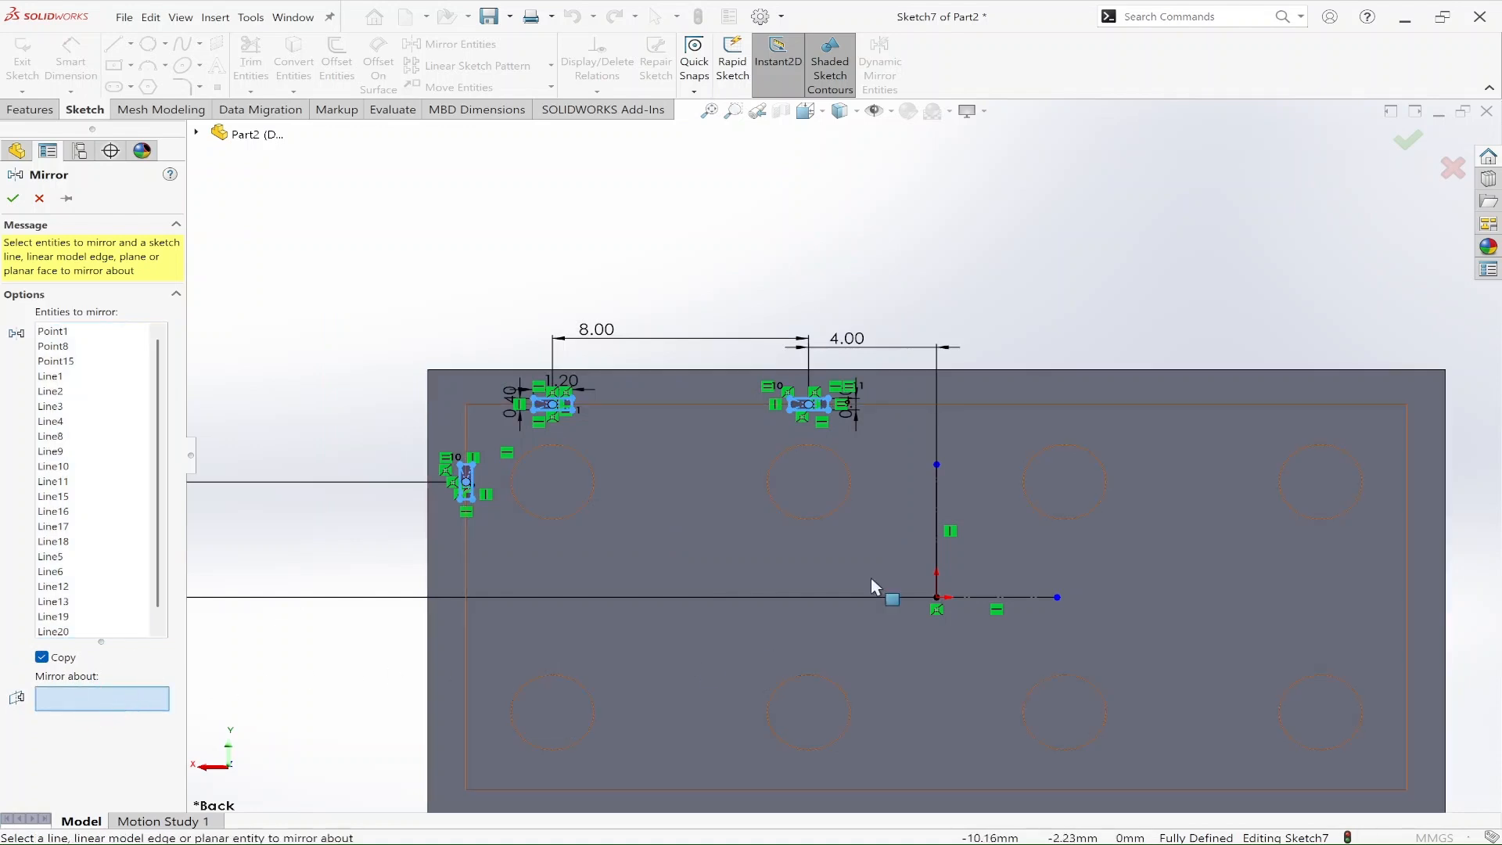
left_click(938, 505)
left_click(1410, 141)
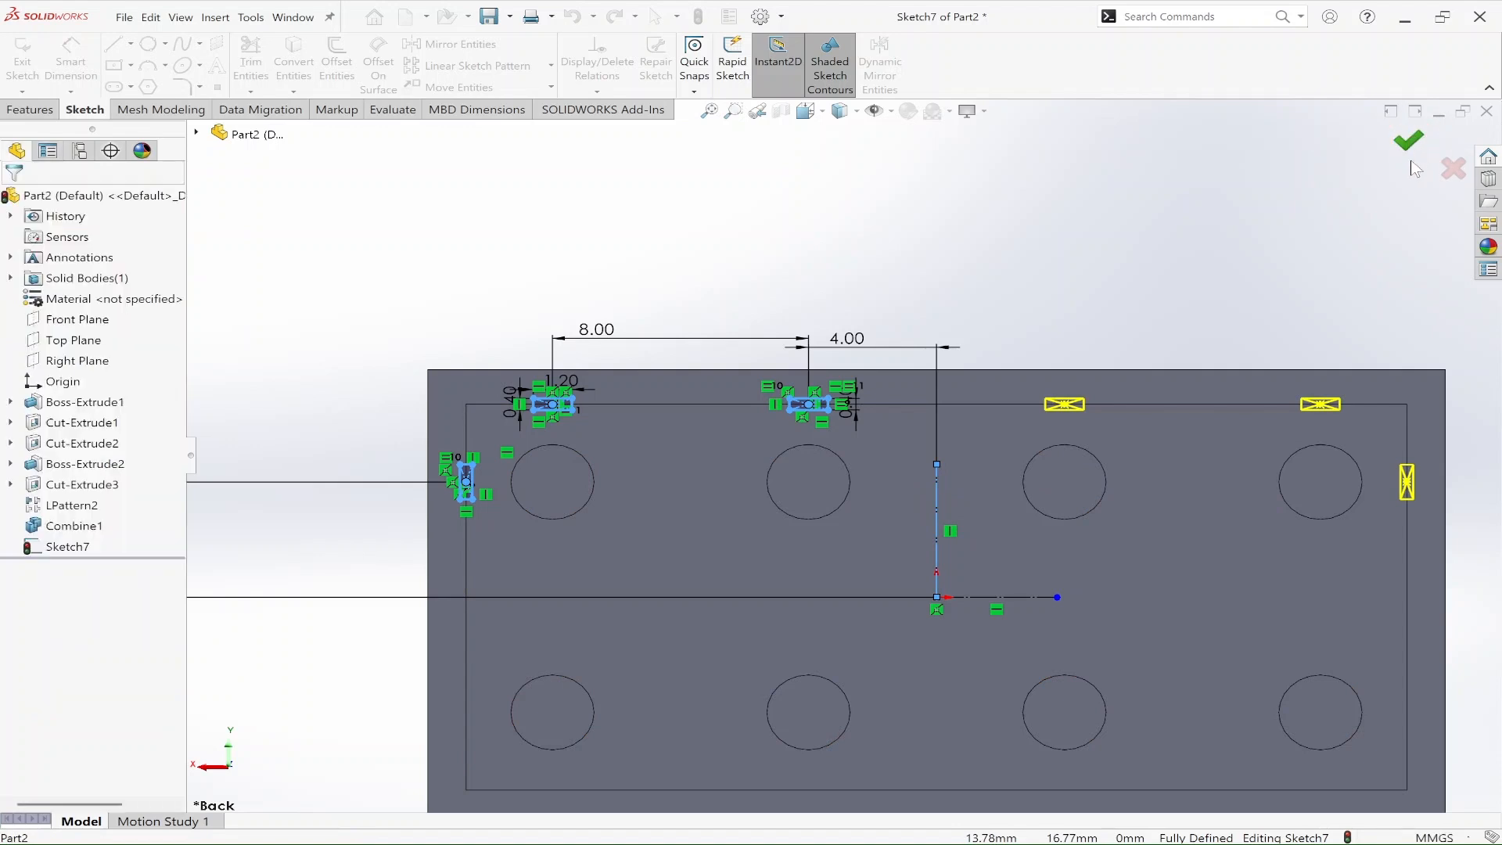
Step: Mirror all six rib rectangles about the horizontal construction line to the opposite half of the brick
mouse_move(266, 264)
left_mouse_down()
mouse_move(360, 317)
mouse_move(1096, 517)
mouse_move(1470, 558)
mouse_move(1457, 549)
left_mouse_up()
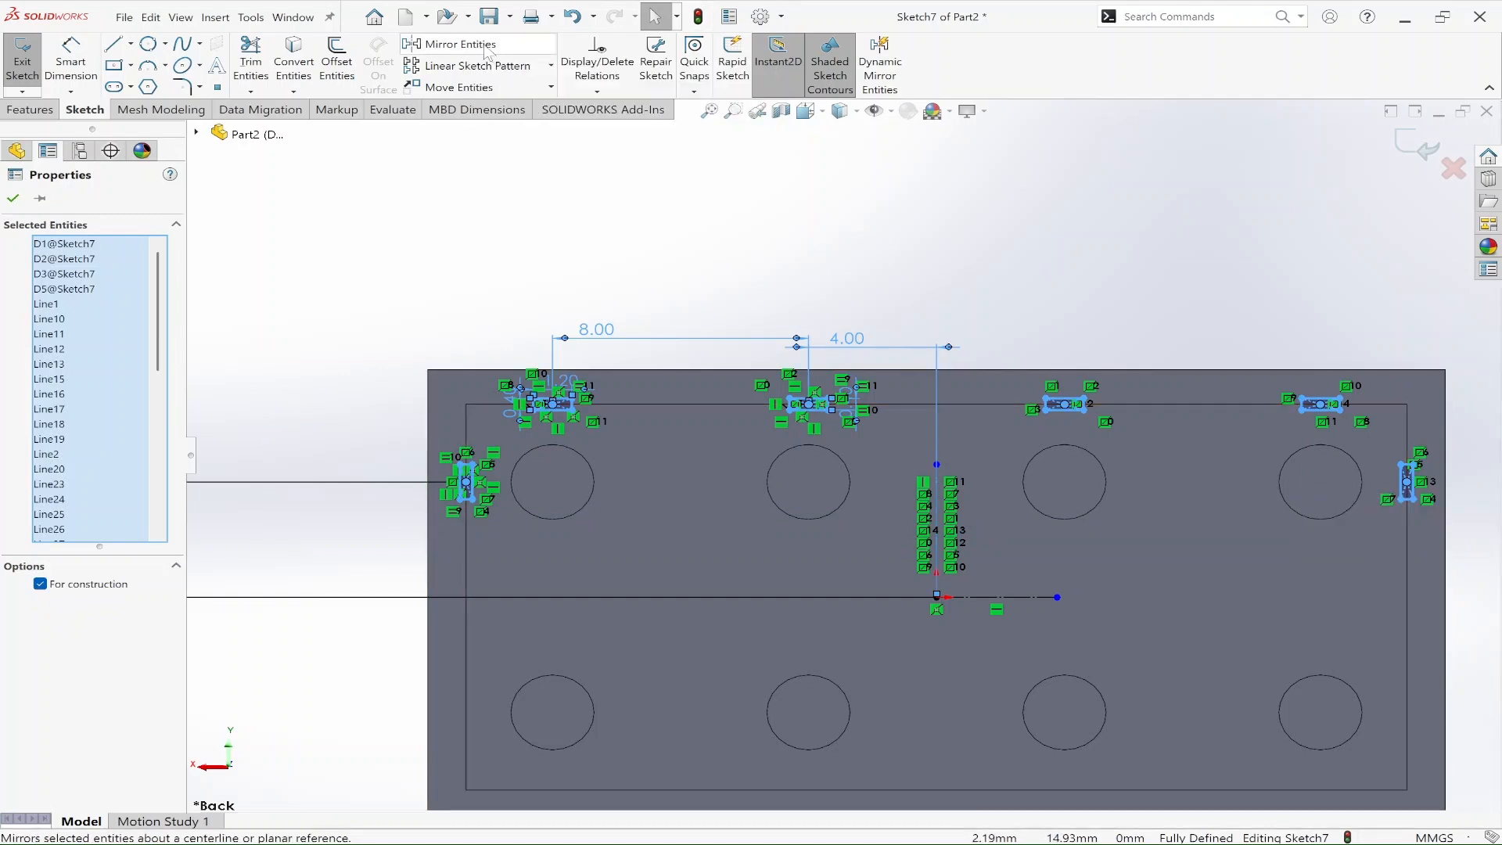
left_click(486, 48)
left_click(129, 708)
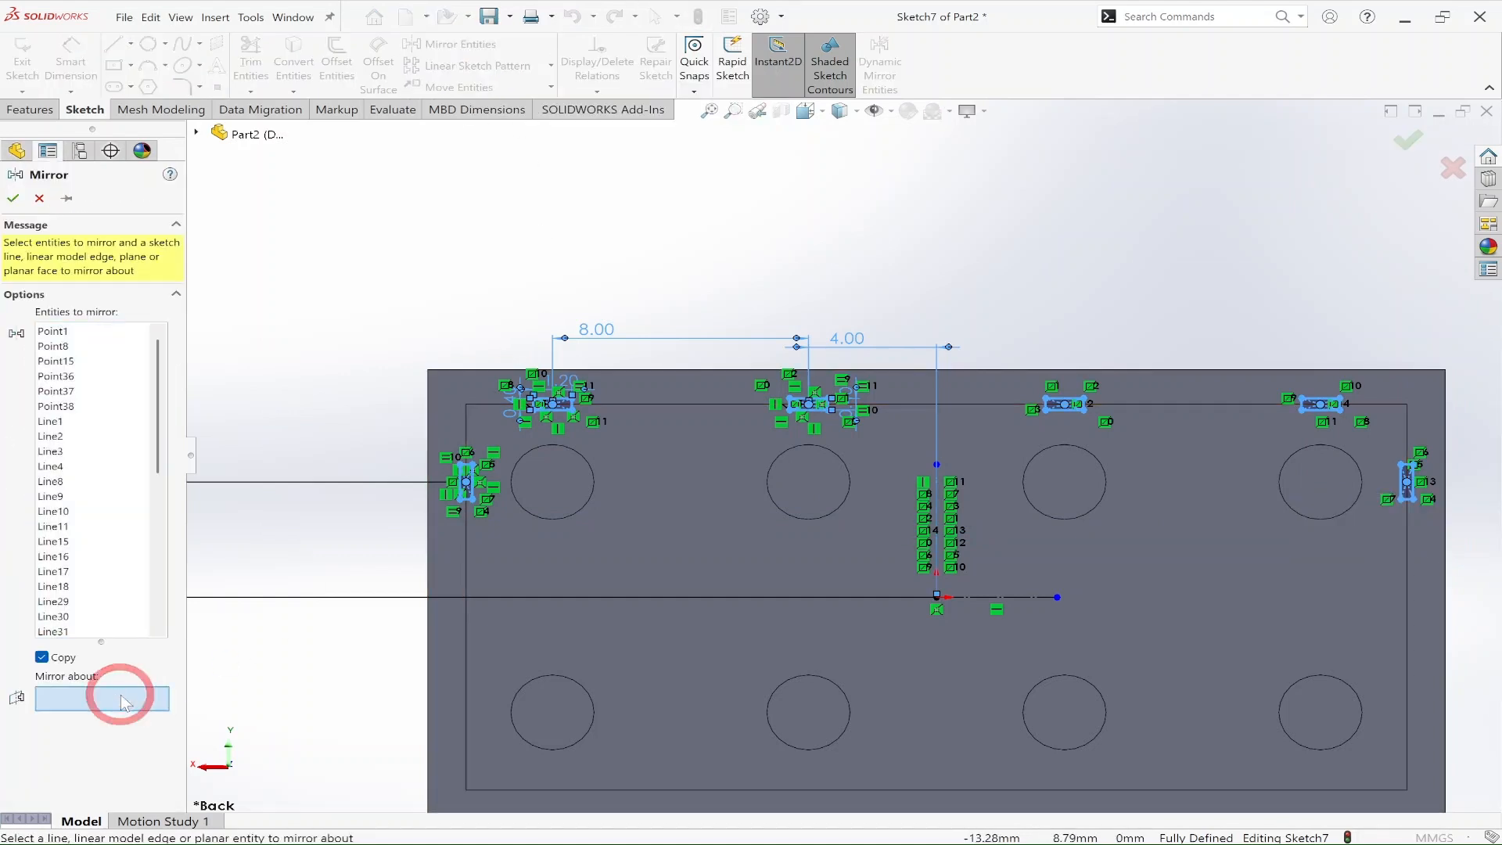
left_click(1027, 598)
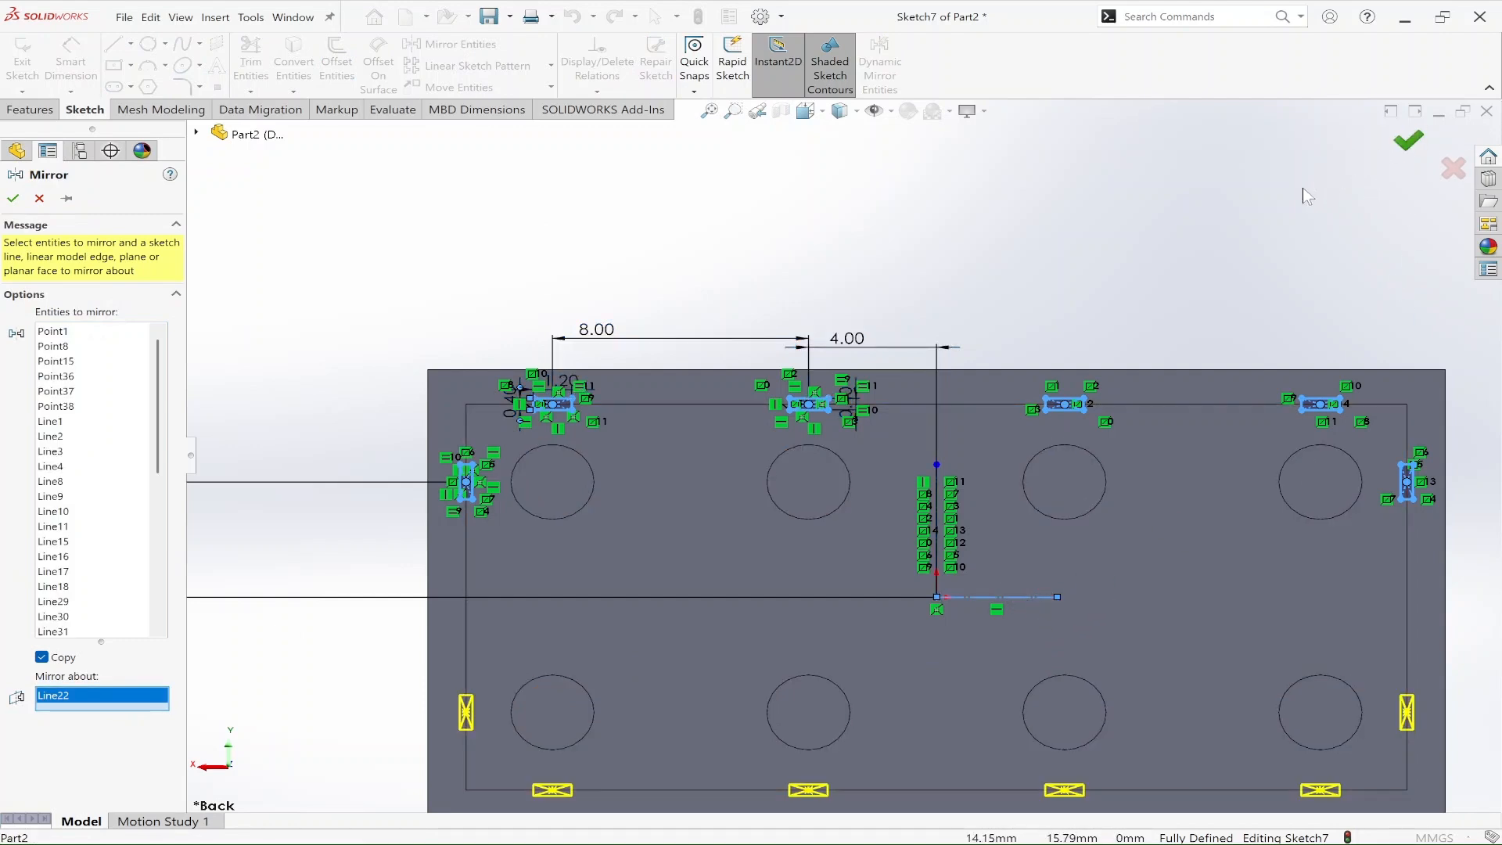
left_click(1236, 209)
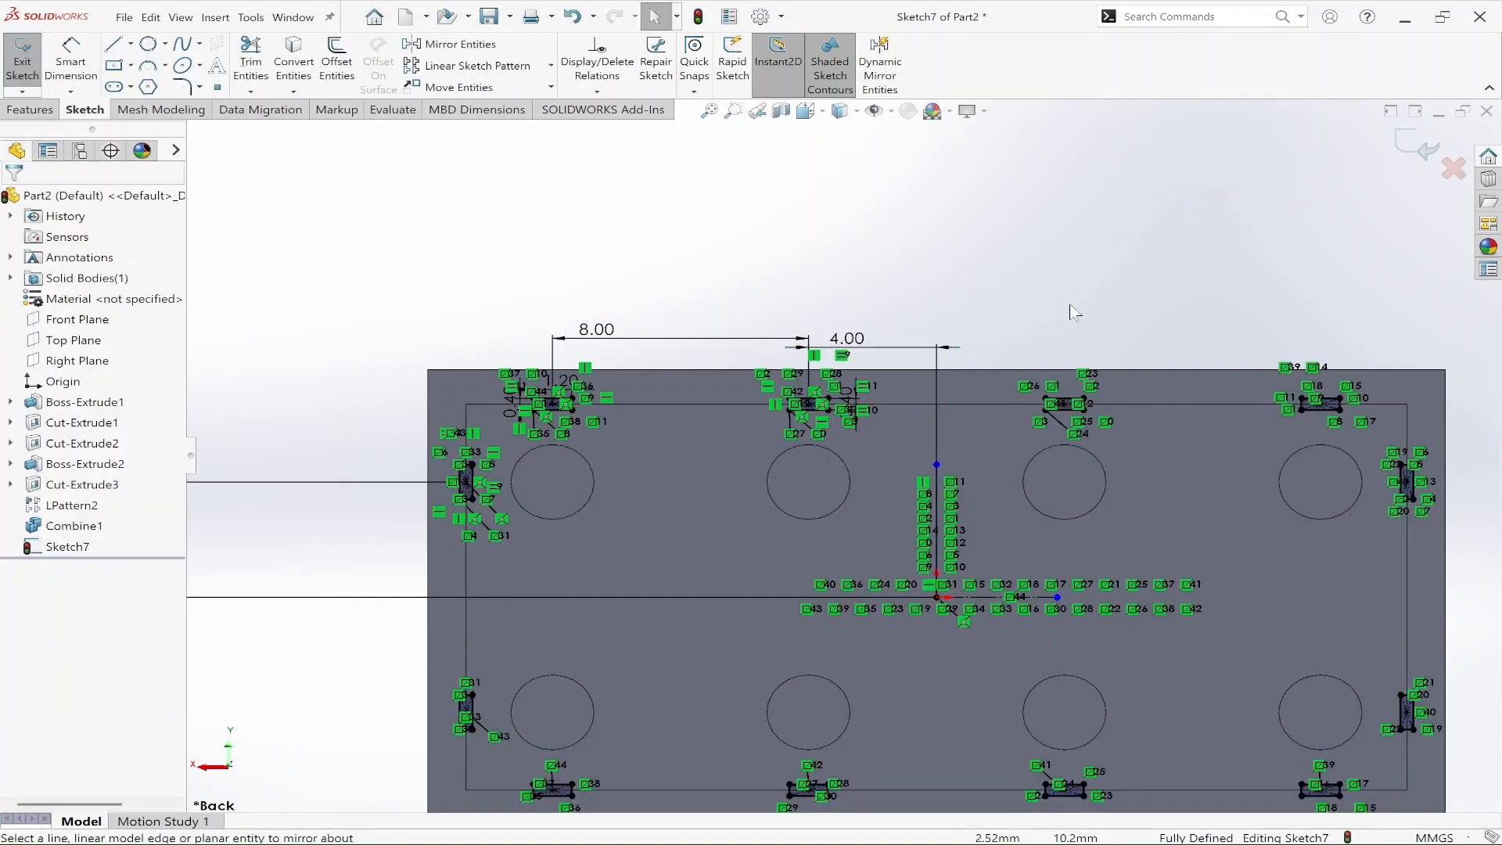
Step: Extrude the twelve rib rectangles into the brick cavity with the direction reversed, the Up To Next end condition and merged result
scroll(1036, 385, "up", 2)
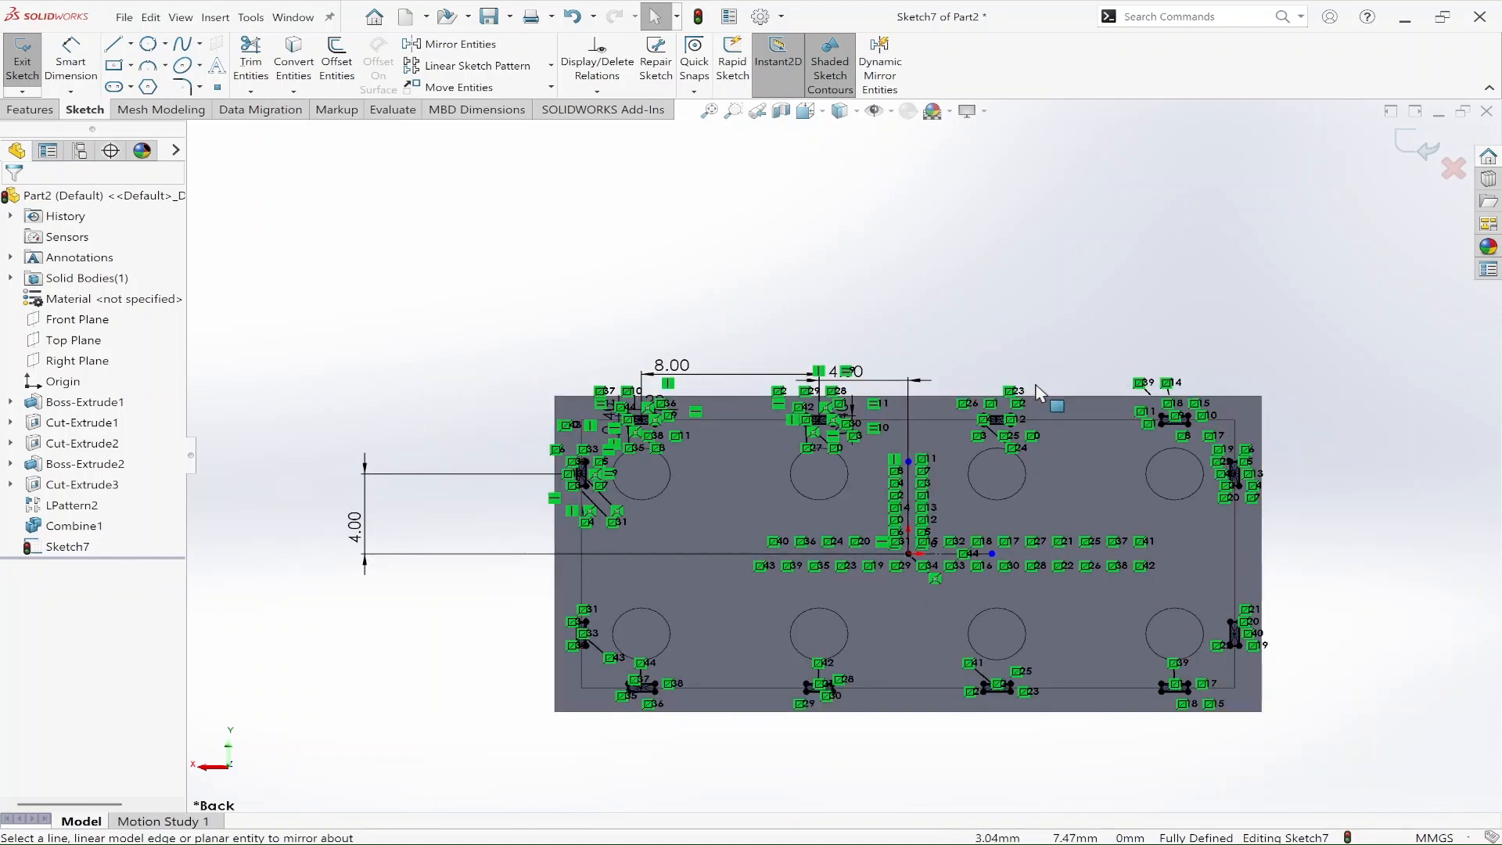
left_click(15, 115)
left_click(31, 62)
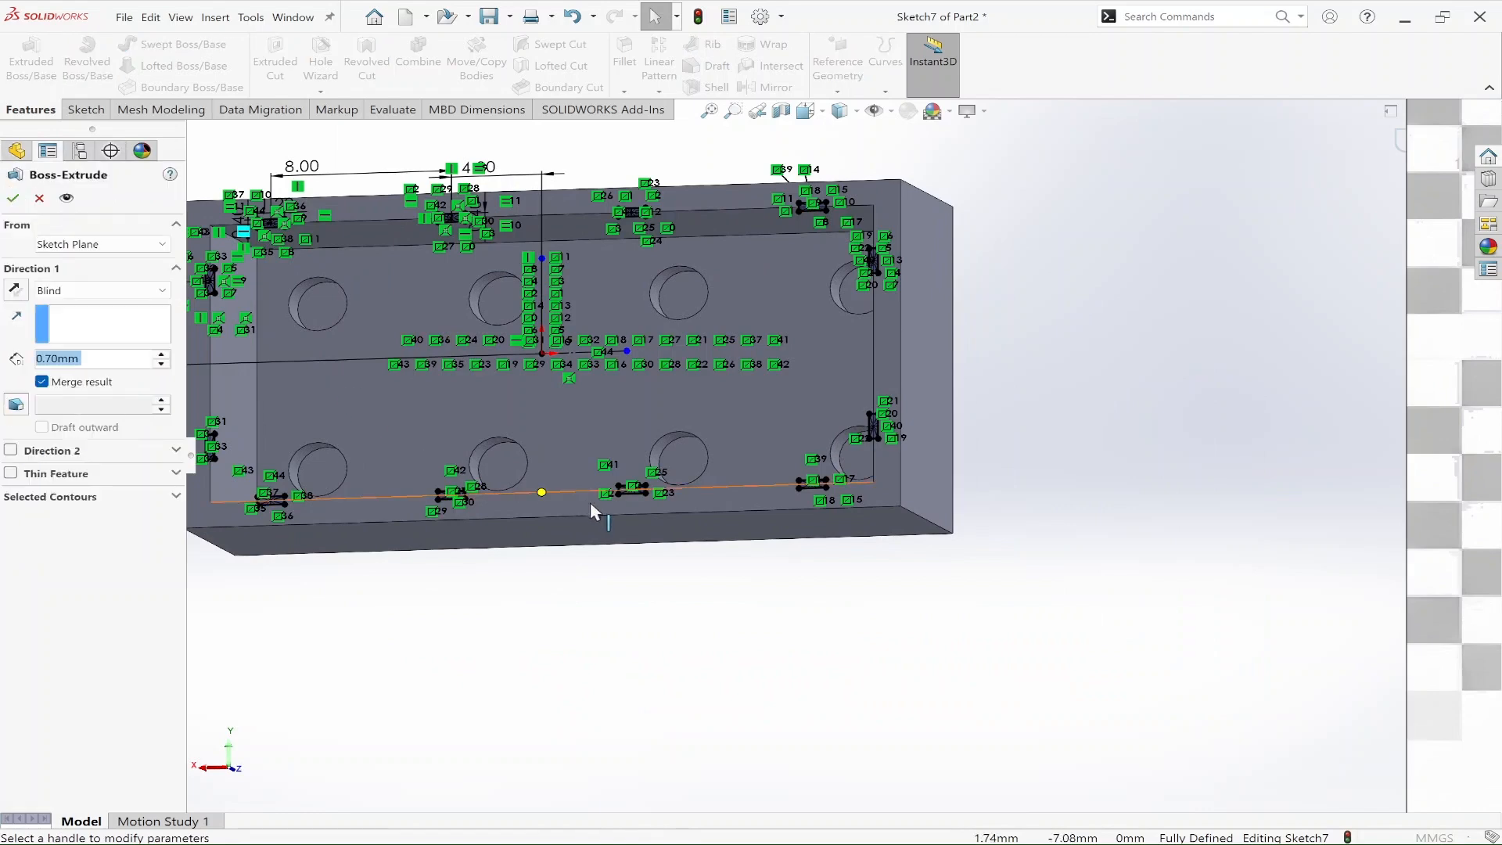
middle_click_drag(1149, 435, 1241, 575)
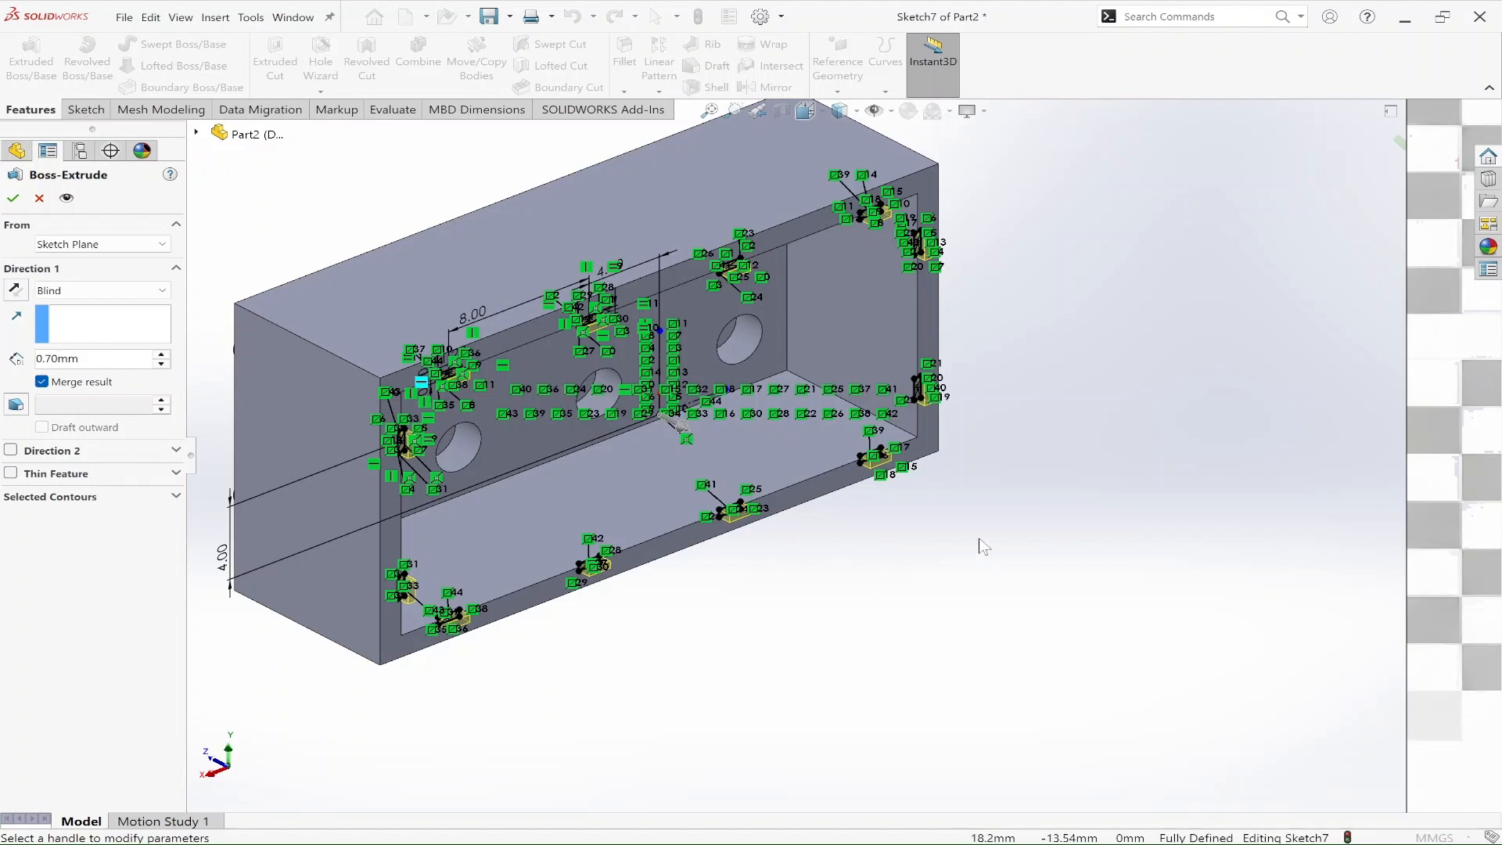
left_click(23, 289)
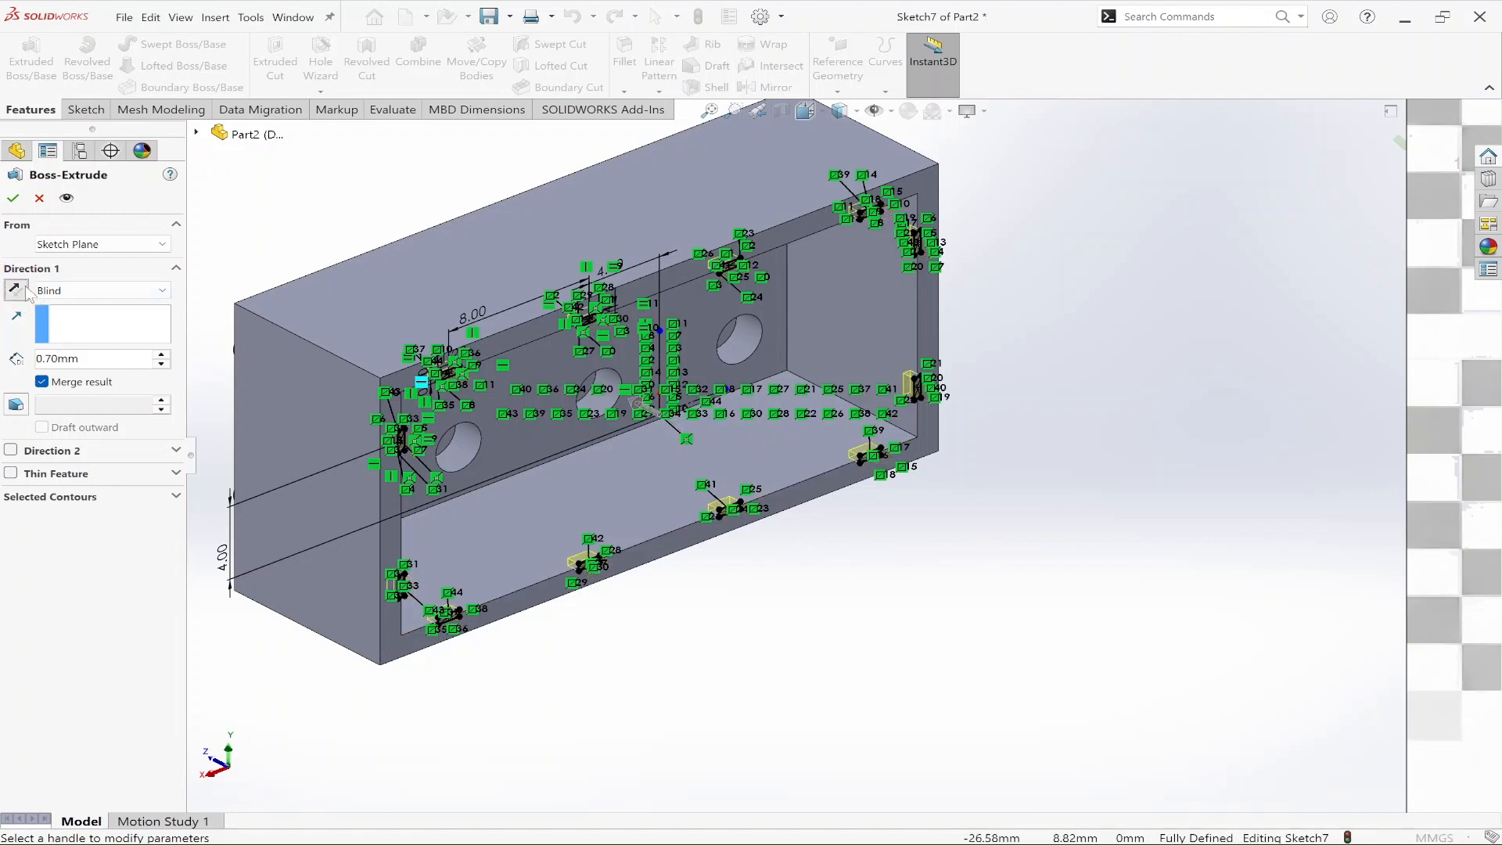
left_click(102, 291)
left_click(113, 335)
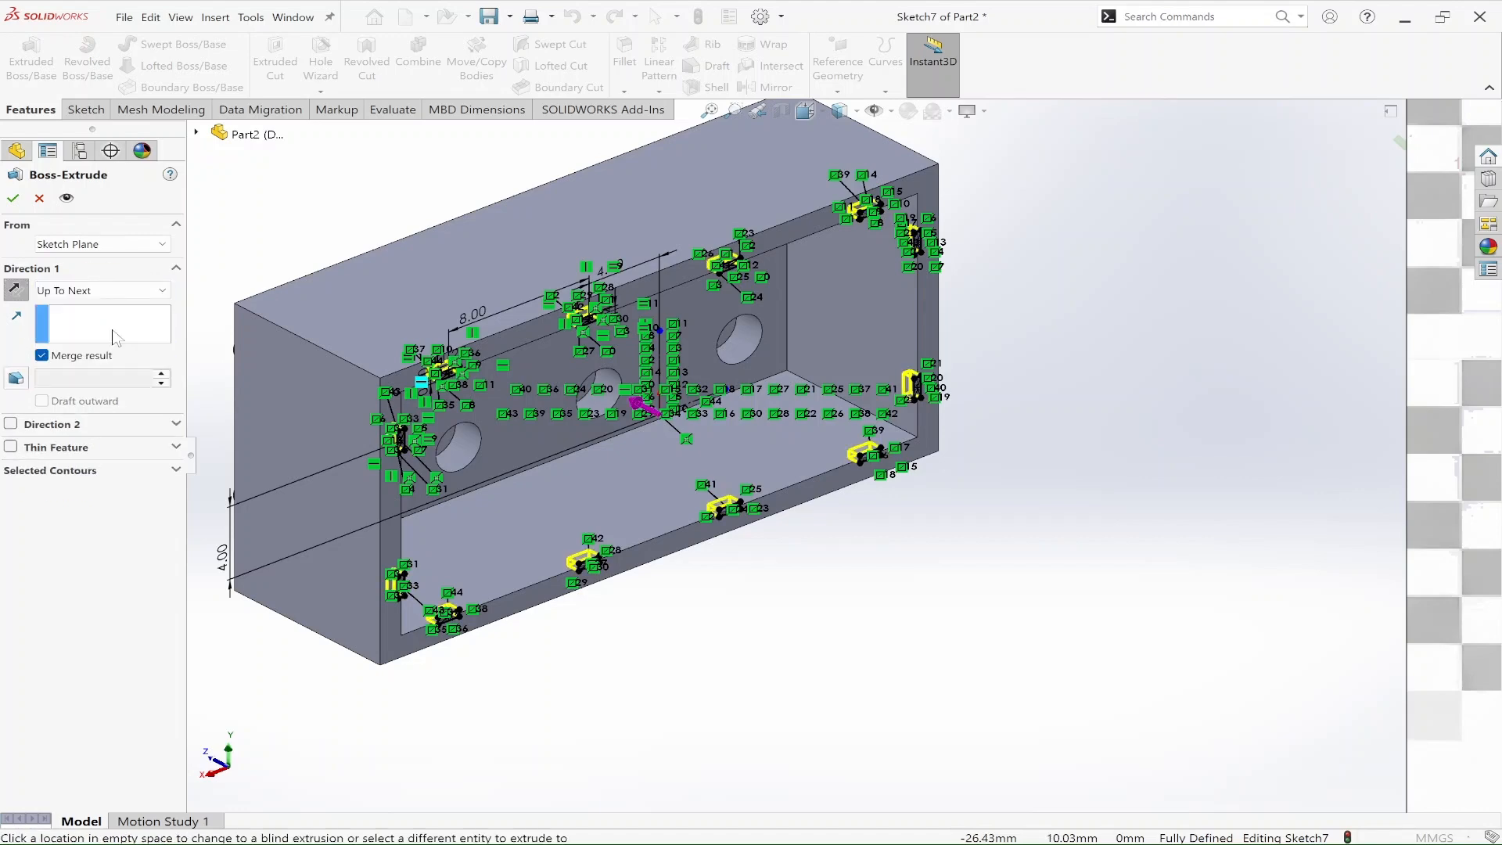
mouse_move(546, 526)
middle_mouse_down()
mouse_move(567, 593)
mouse_move(697, 607)
mouse_move(784, 547)
mouse_move(795, 577)
mouse_move(714, 623)
mouse_move(679, 671)
mouse_move(656, 765)
middle_mouse_up()
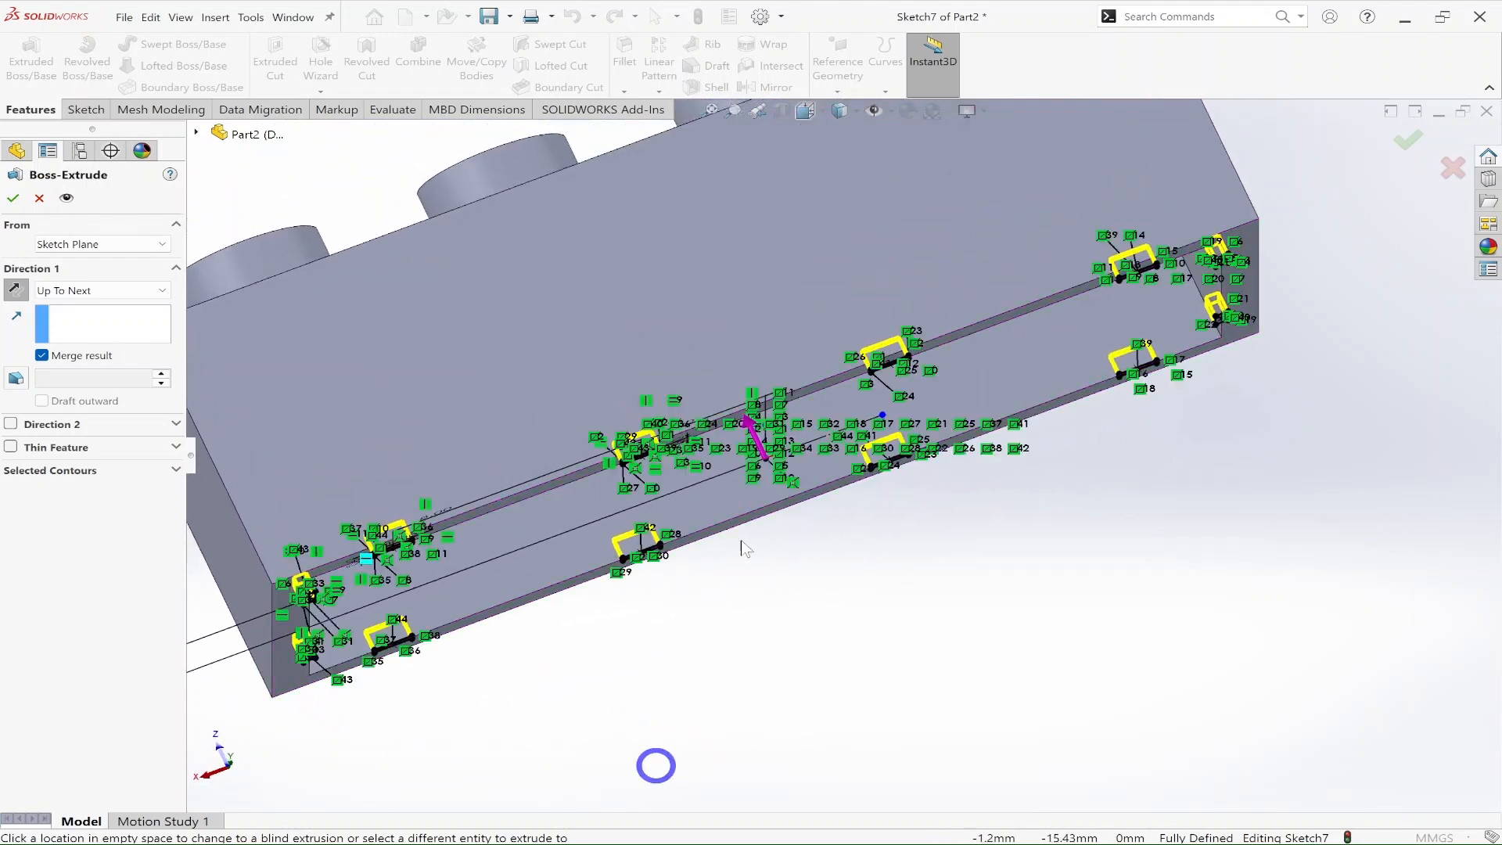
left_click(747, 427)
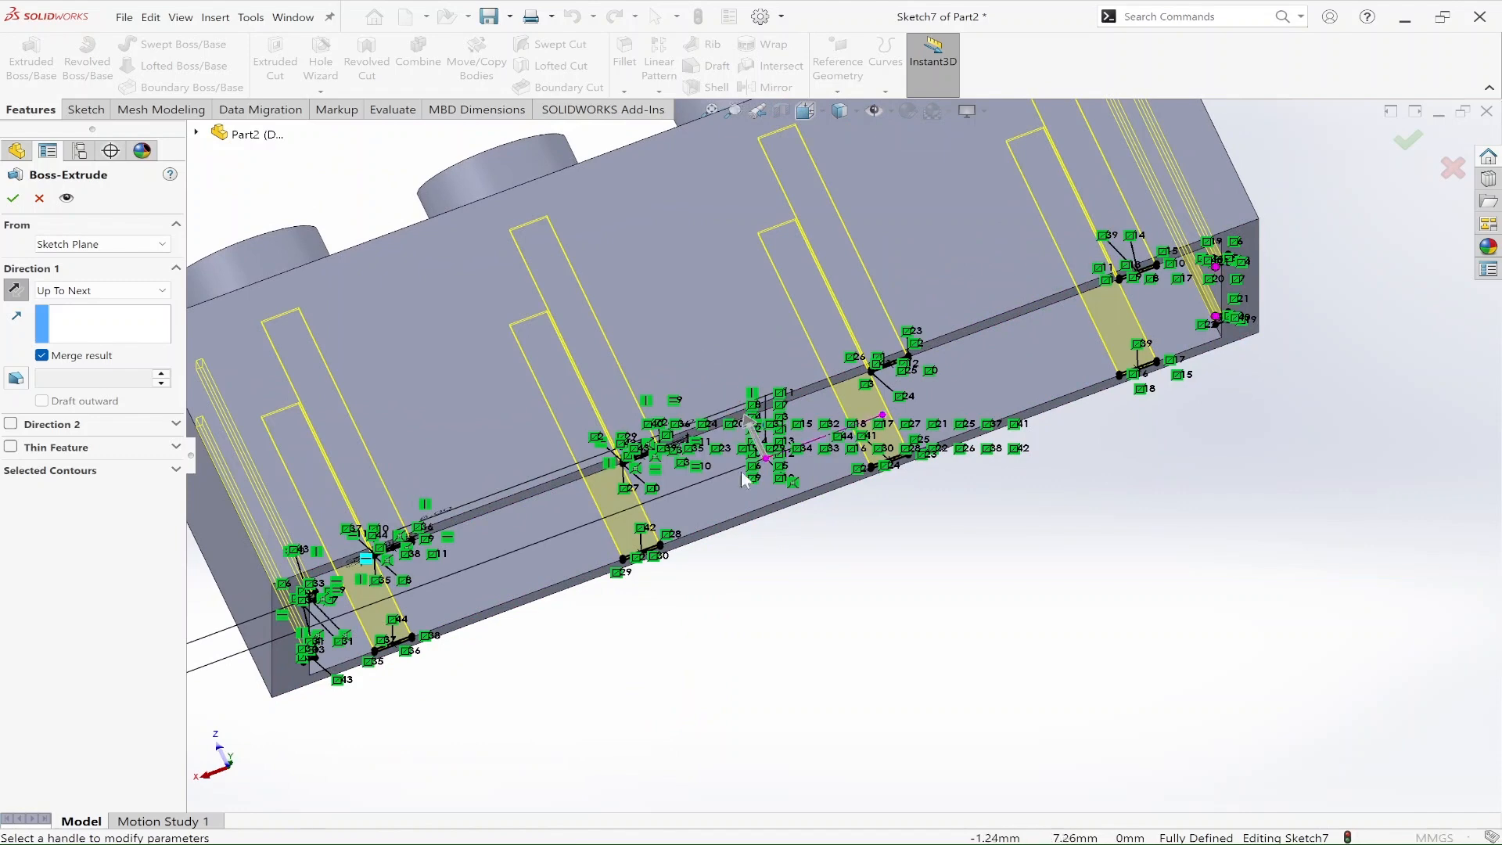
mouse_move(811, 595)
middle_mouse_down()
mouse_move(765, 453)
mouse_move(775, 409)
mouse_move(875, 386)
mouse_move(905, 423)
mouse_move(823, 426)
middle_mouse_up()
scroll(809, 217, "up", 3)
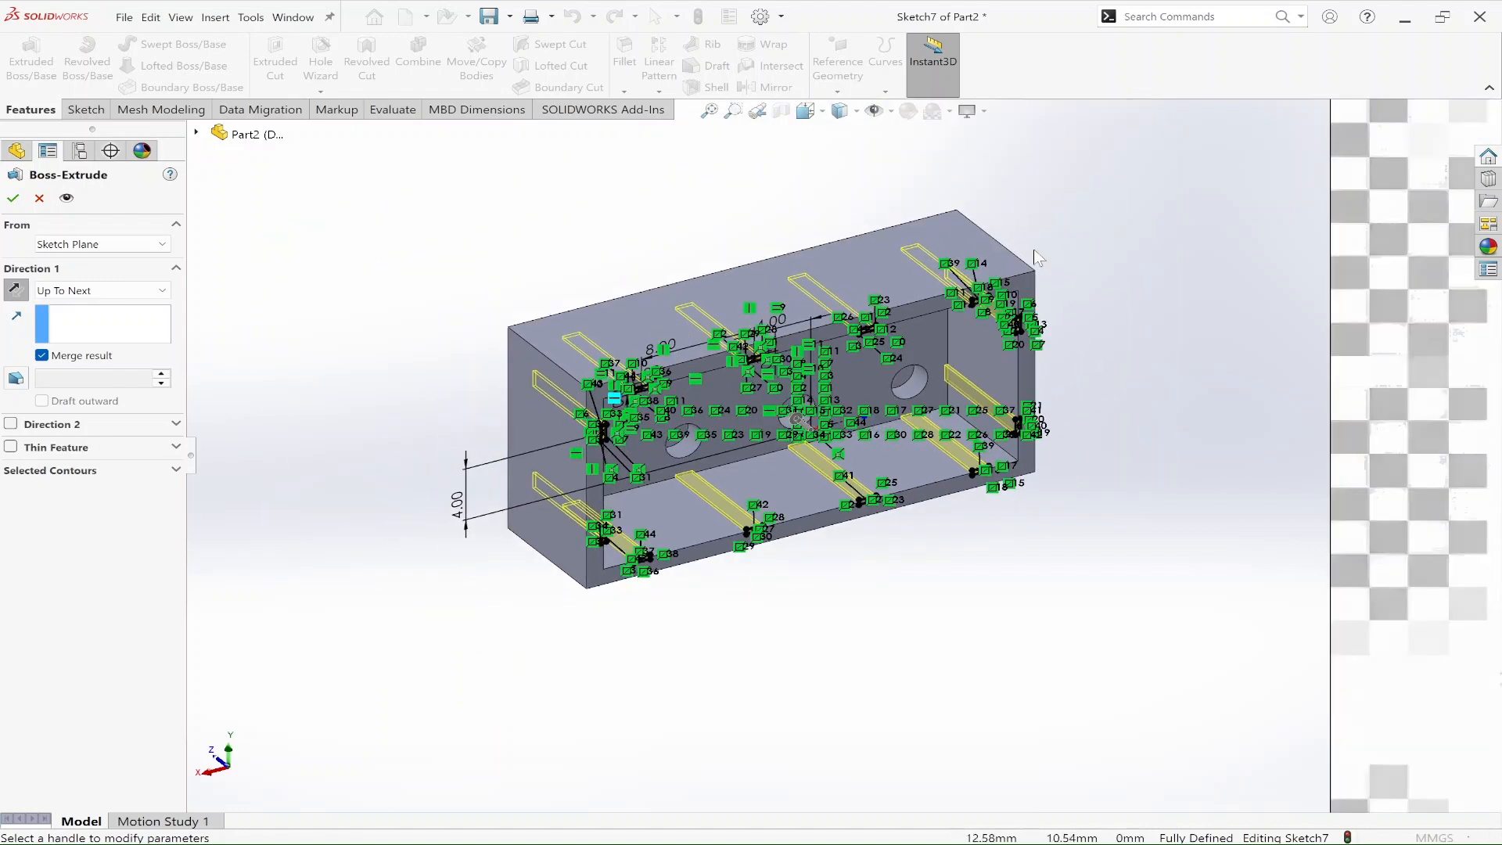
scroll(967, 278, "down", 1)
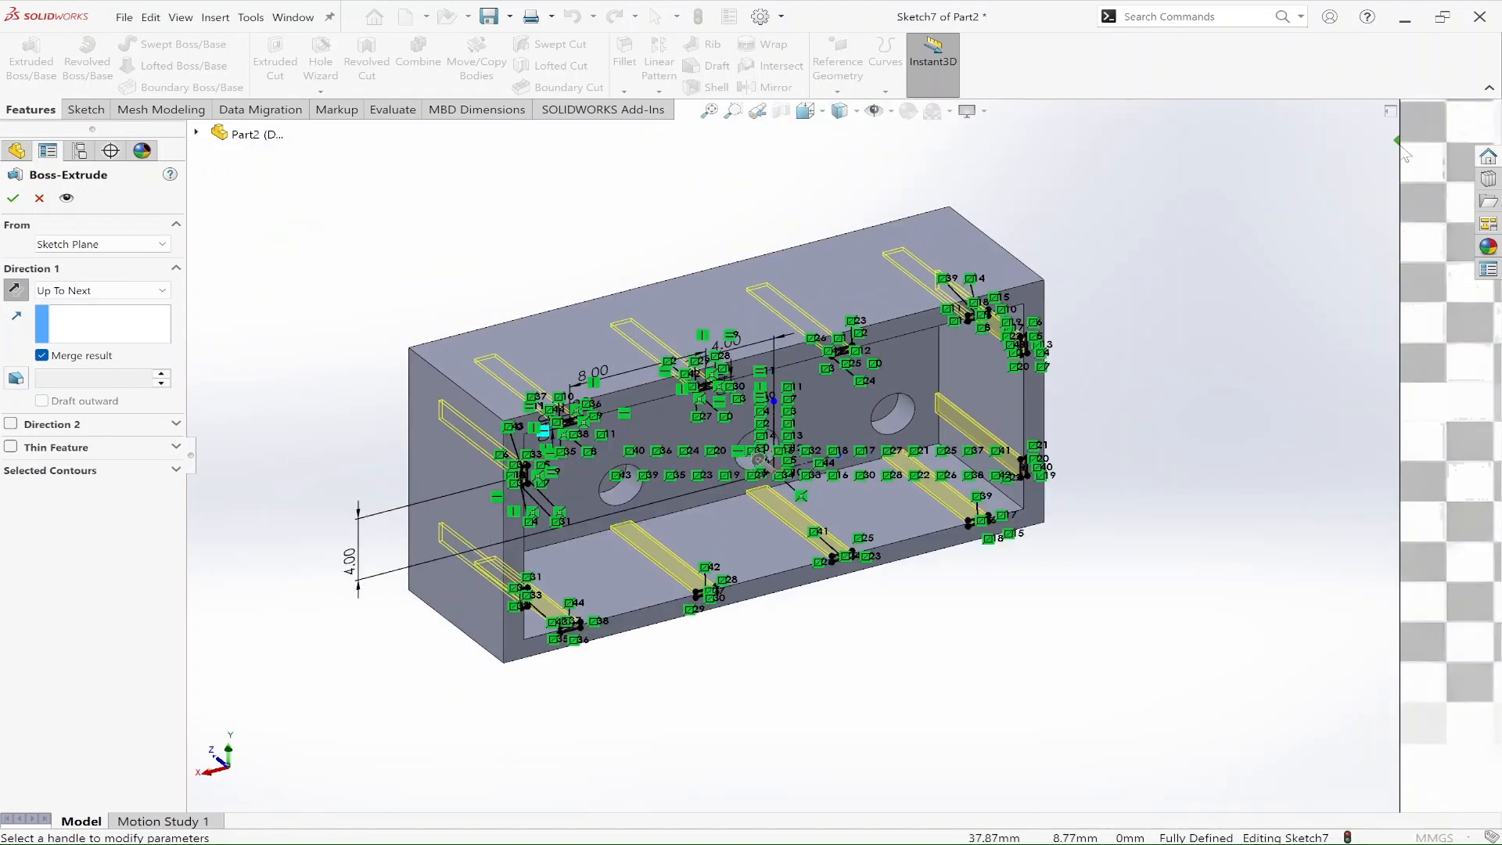
scroll(1231, 473, "down", 2)
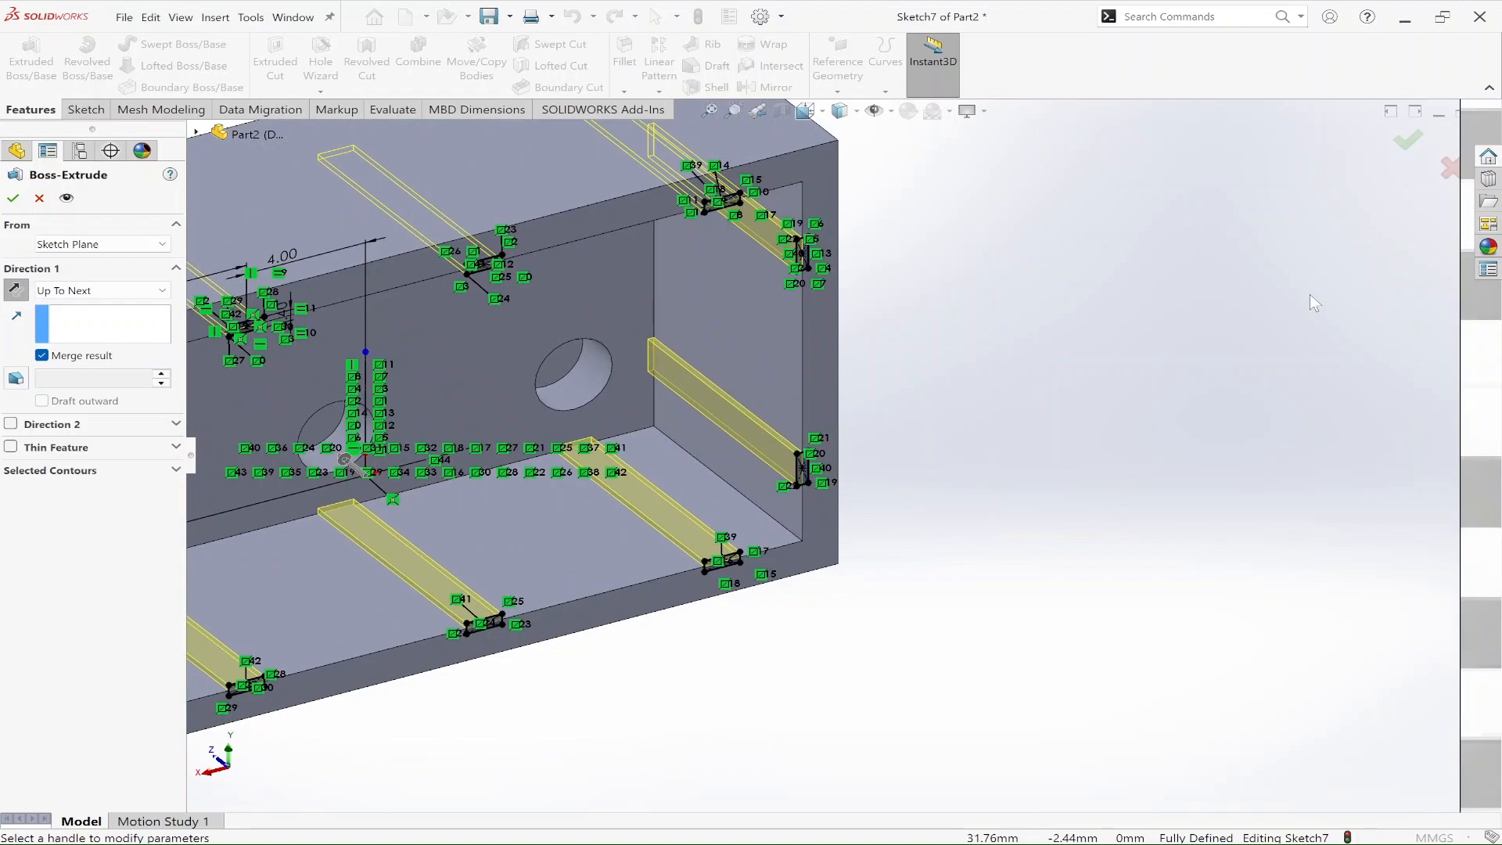
scroll(1310, 294, "up", 1)
middle_click_drag(1025, 331, 1077, 341)
scroll(1200, 287, "up", 3)
scroll(1258, 262, "down", 5)
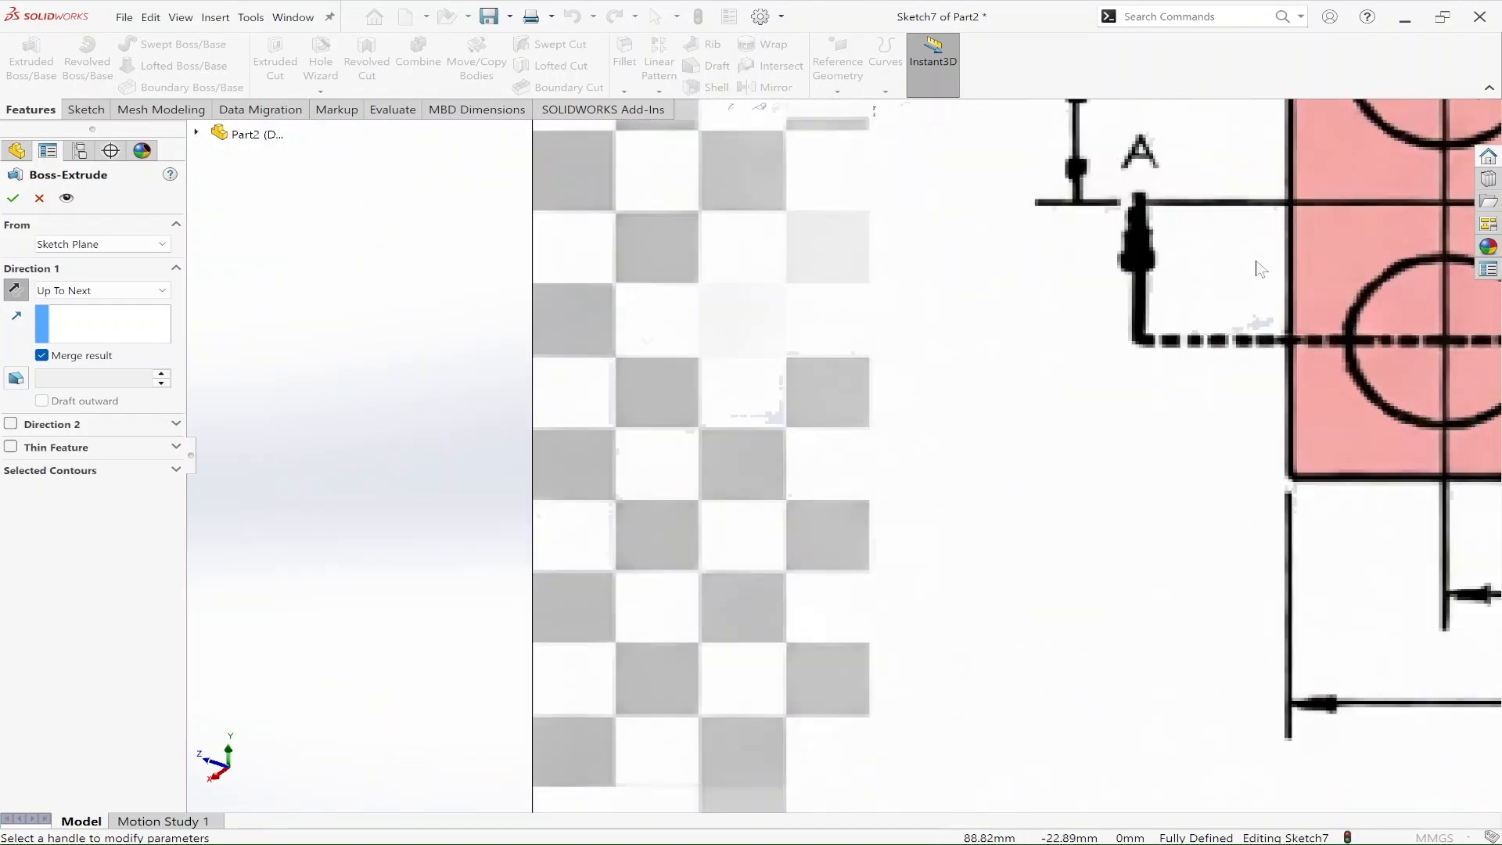
scroll(1252, 274, "up", 10)
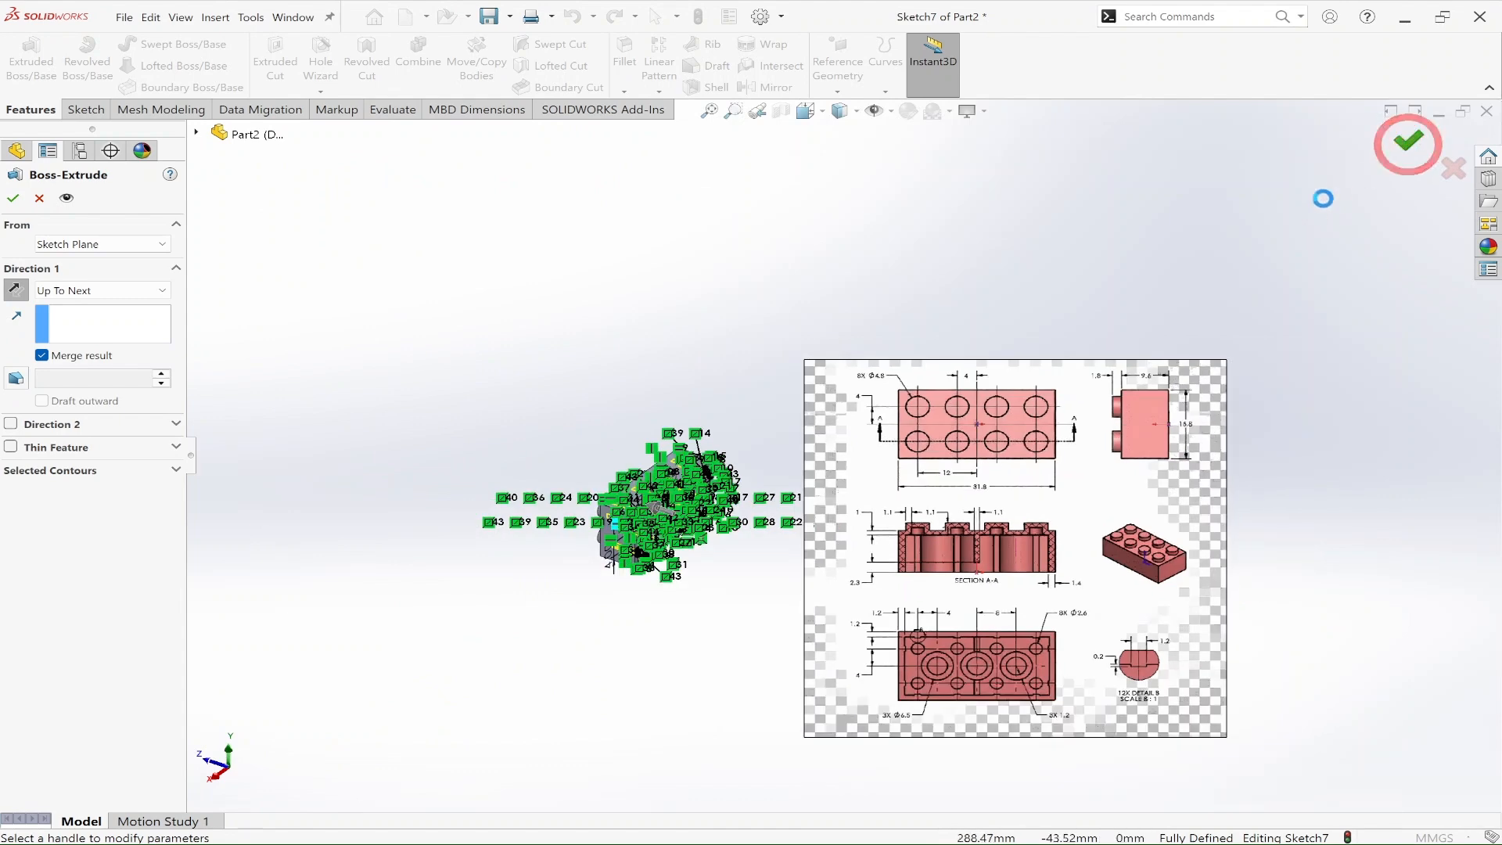
Step: Start a new sketch on the inner floor face of the brick cavity, after checking the central rib in the reference drawing
middle_click_drag(735, 564, 630, 460)
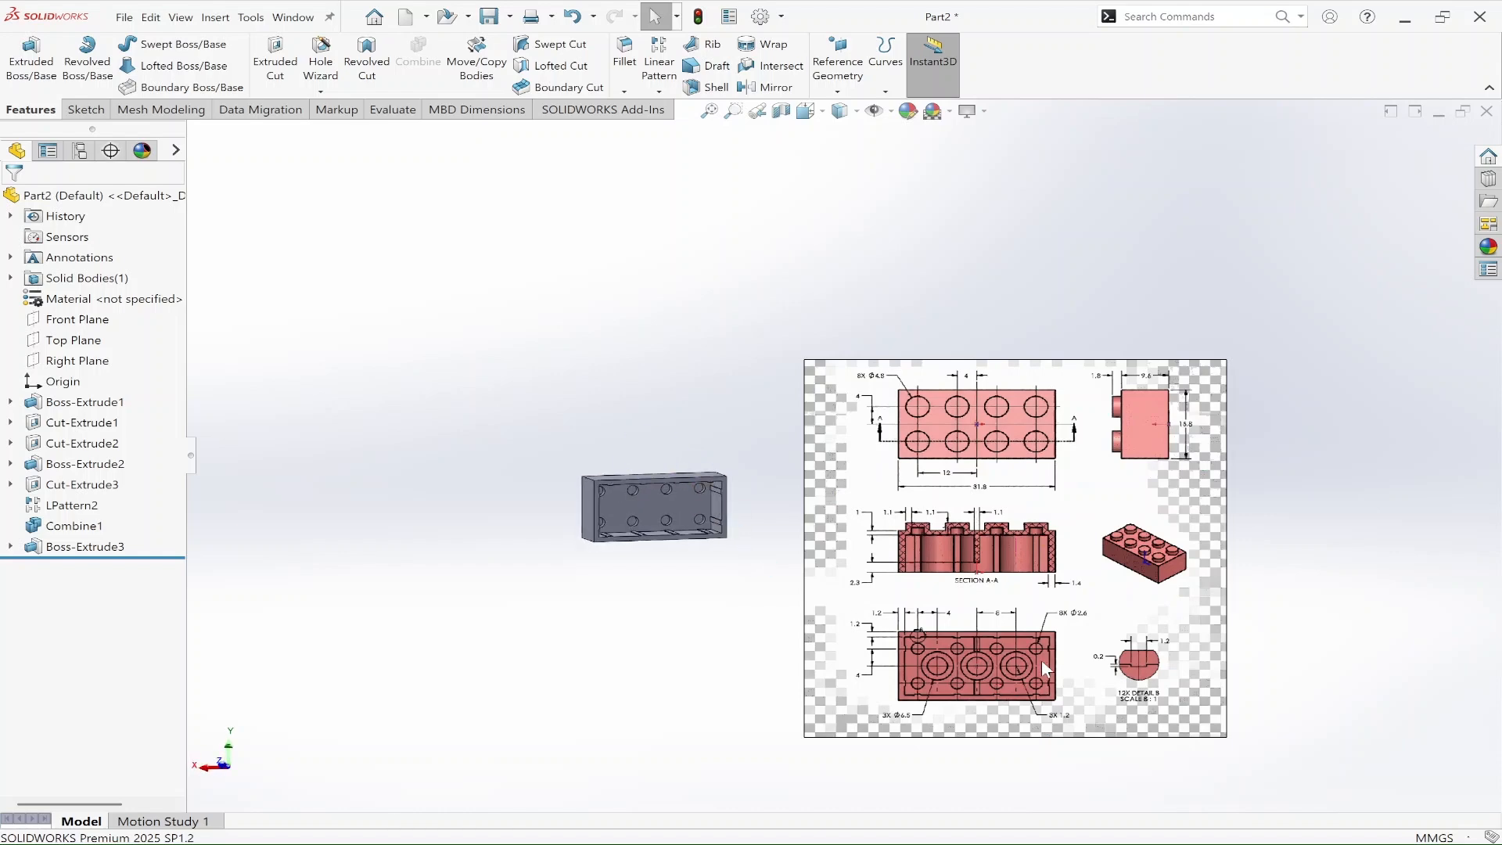
scroll(1040, 659, "down", 3)
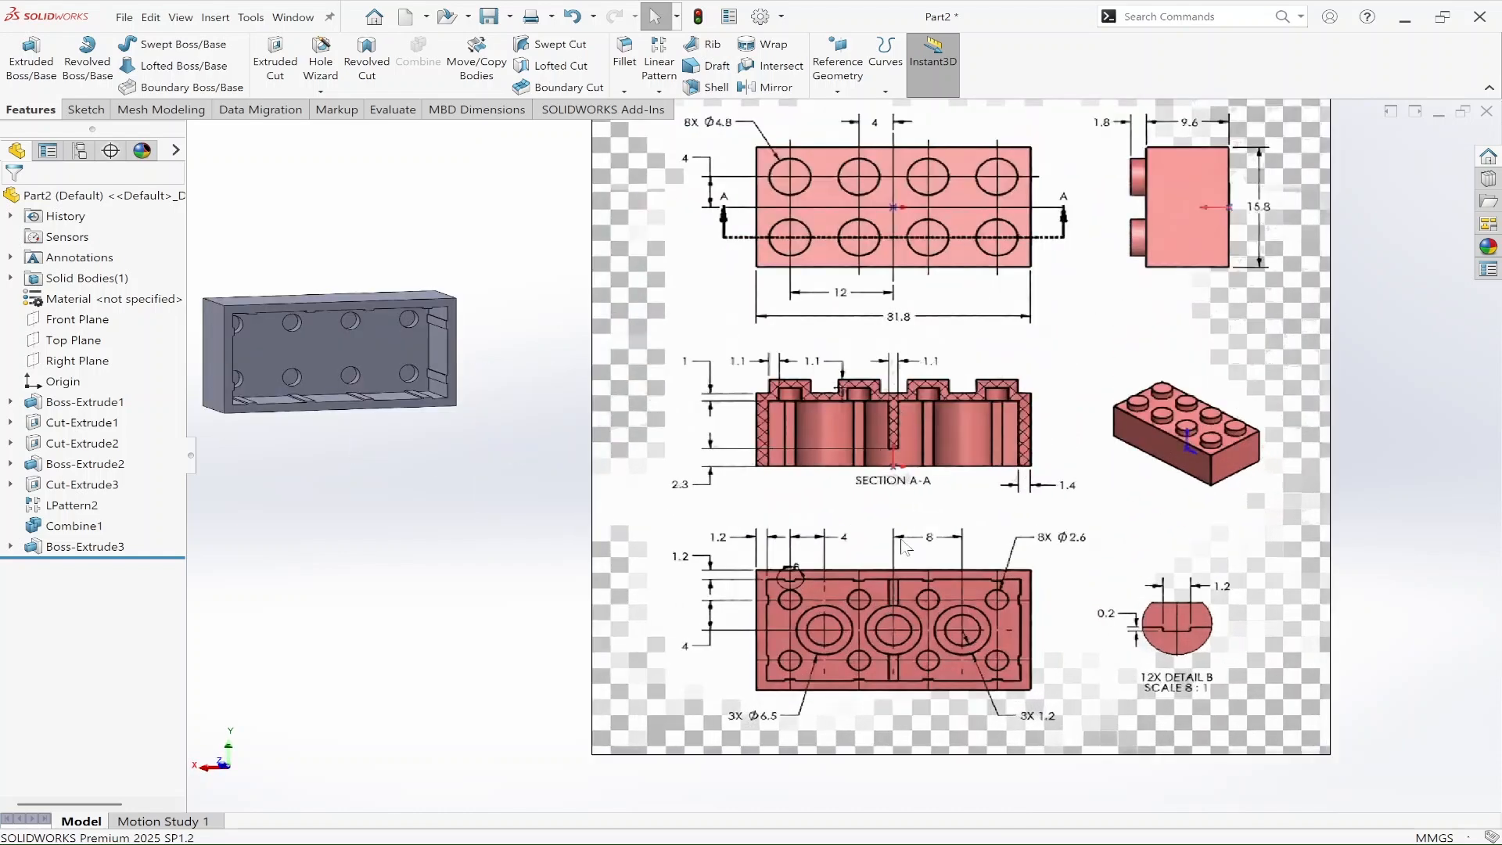
scroll(876, 592, "down", 3)
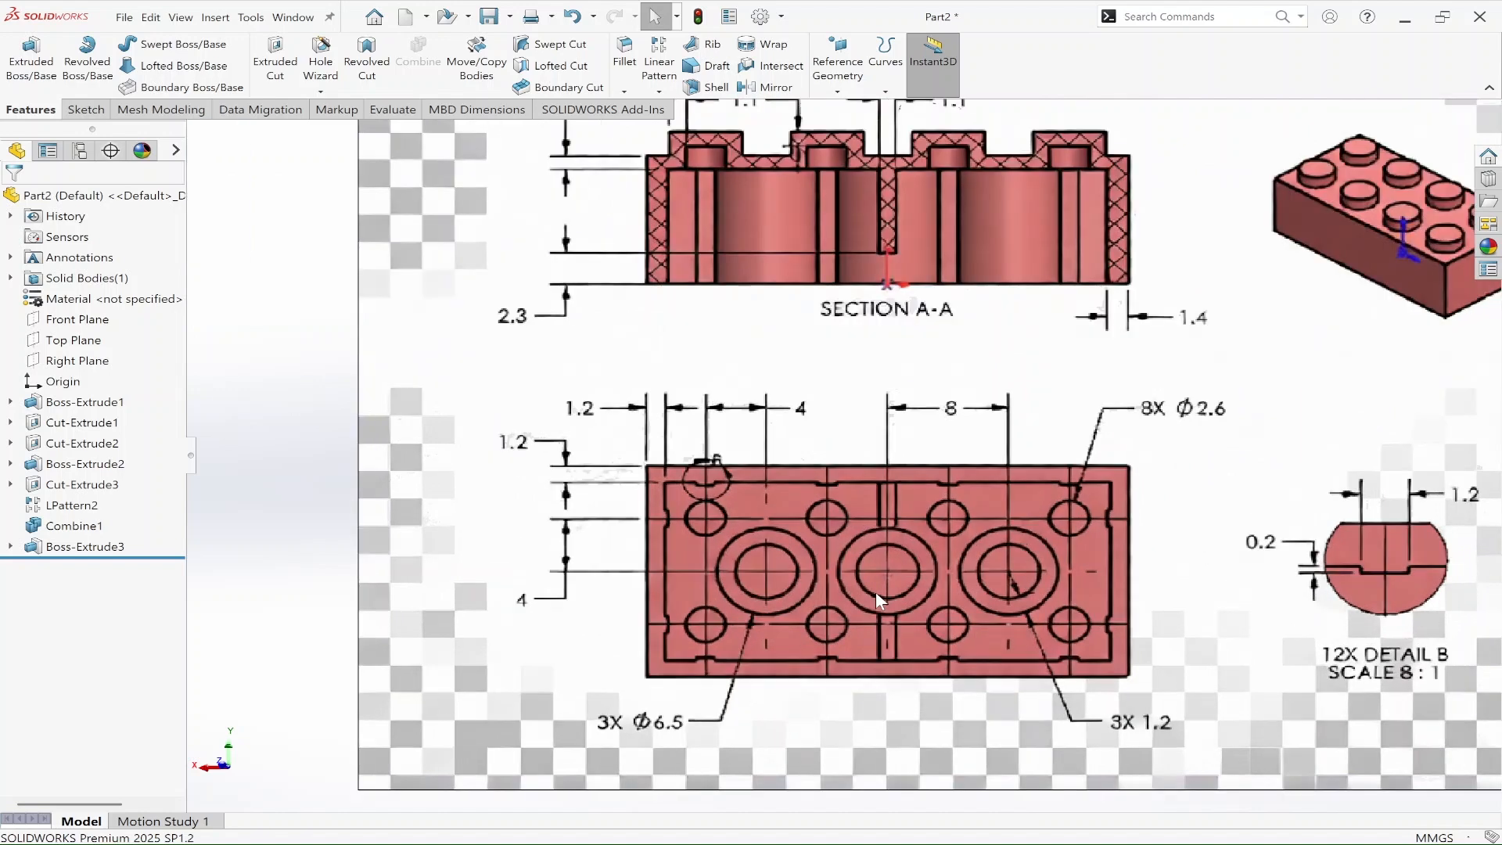
scroll(875, 590, "up", 5)
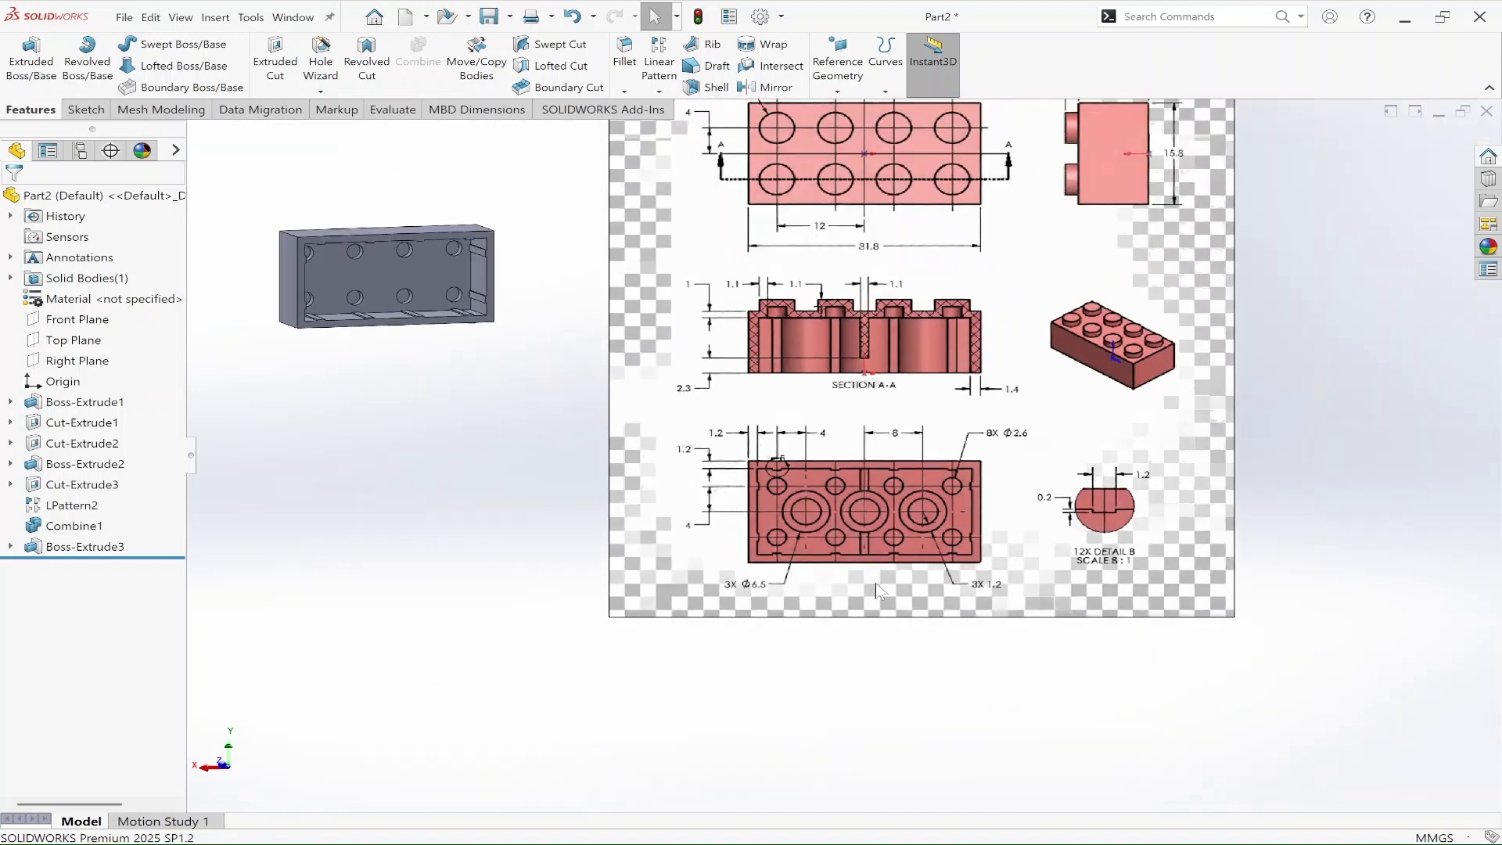
scroll(415, 297, "down", 3)
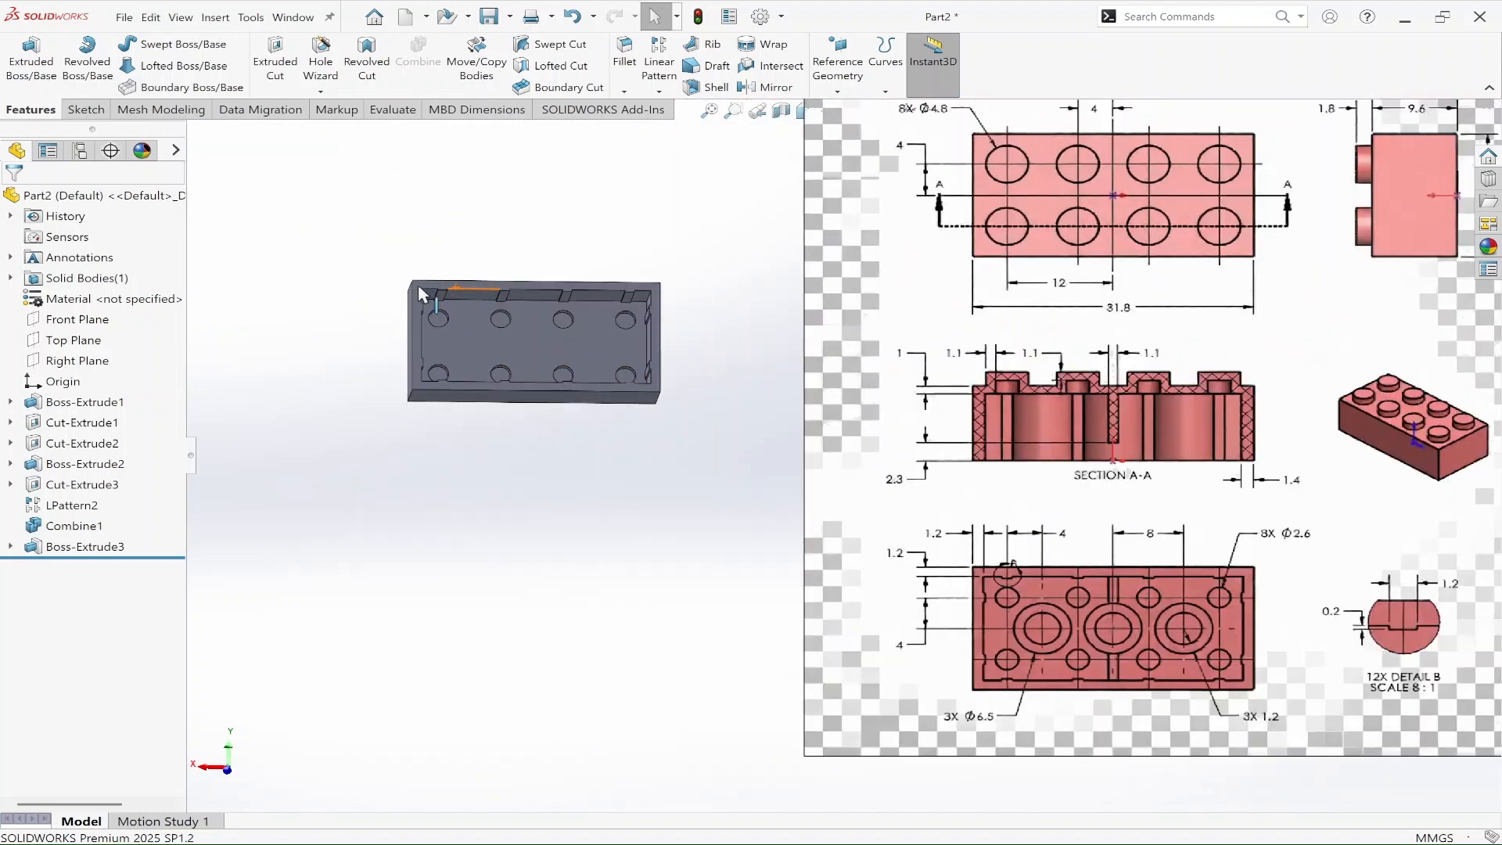
left_click(586, 373)
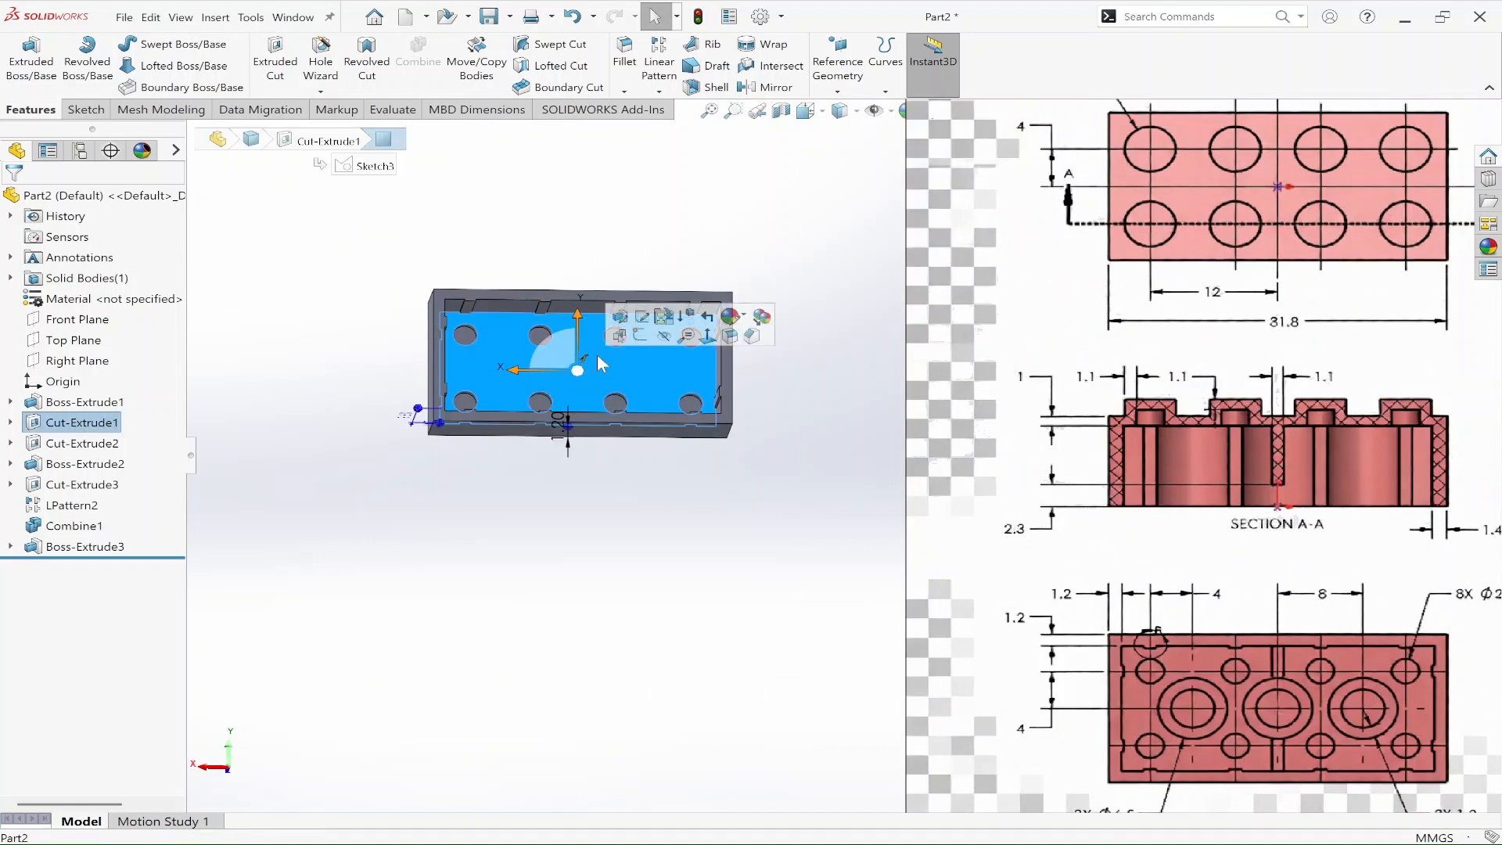
left_click(640, 336)
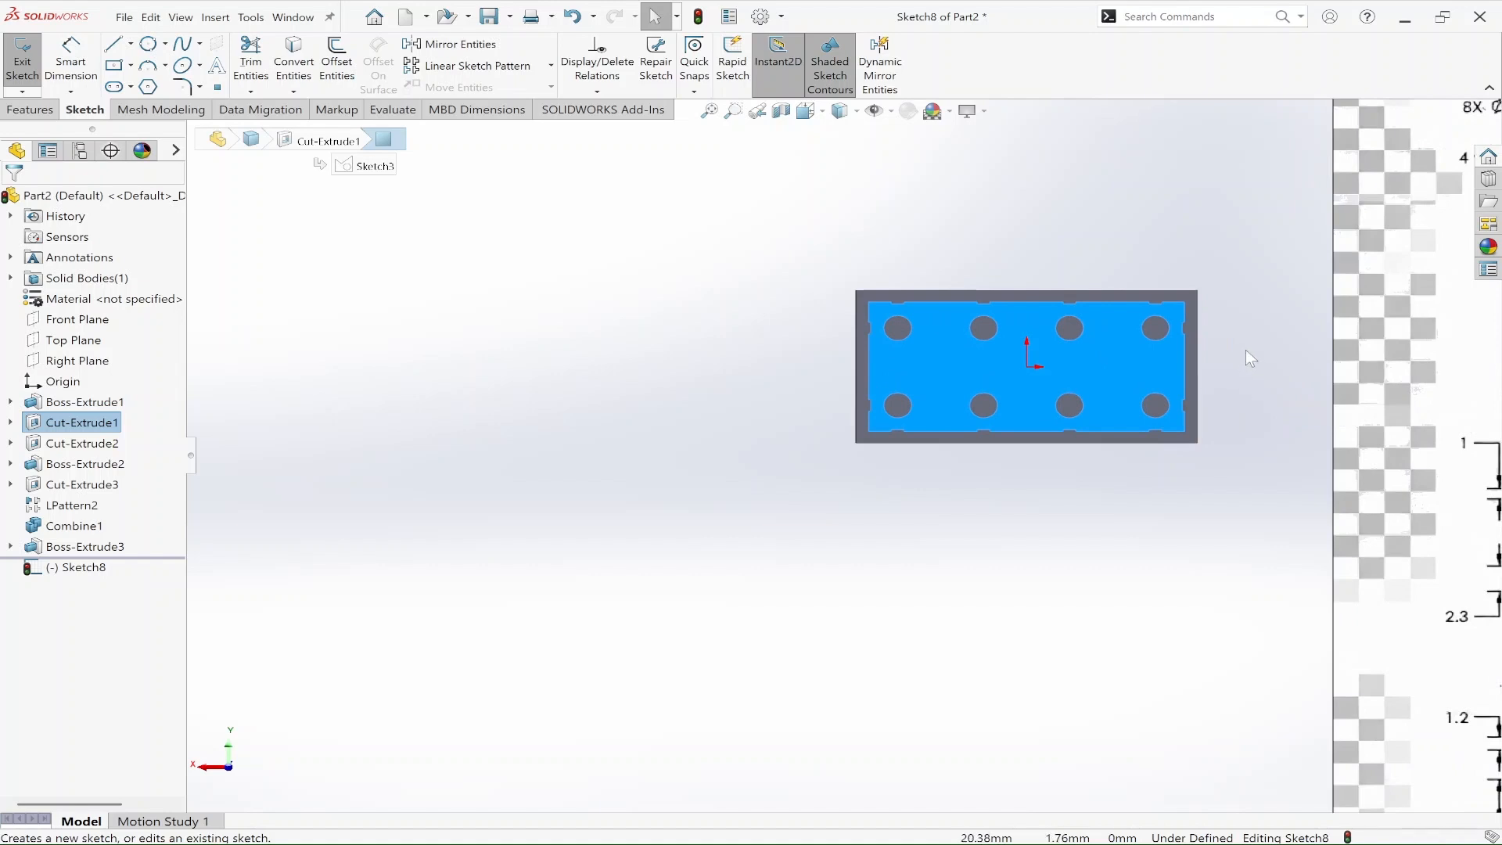
left_click(1246, 352)
Step: Sketch a center rectangle from the origin to the cavity's long inner wall, about 1.23 mm wide and 13.4 mm high
right_click_drag(975, 514, 973, 588)
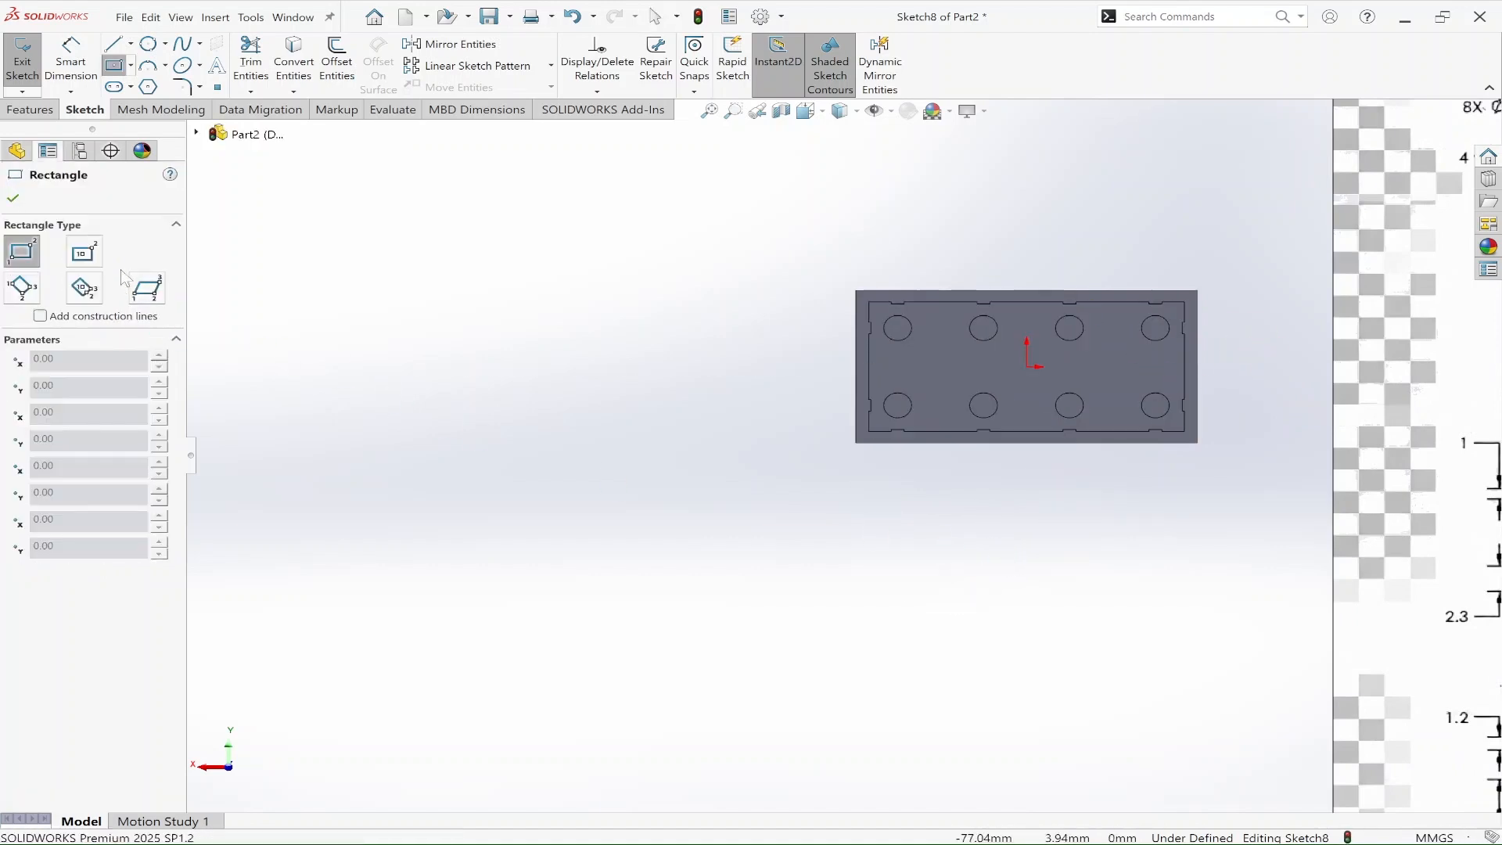
left_click(90, 256)
left_click(1027, 367)
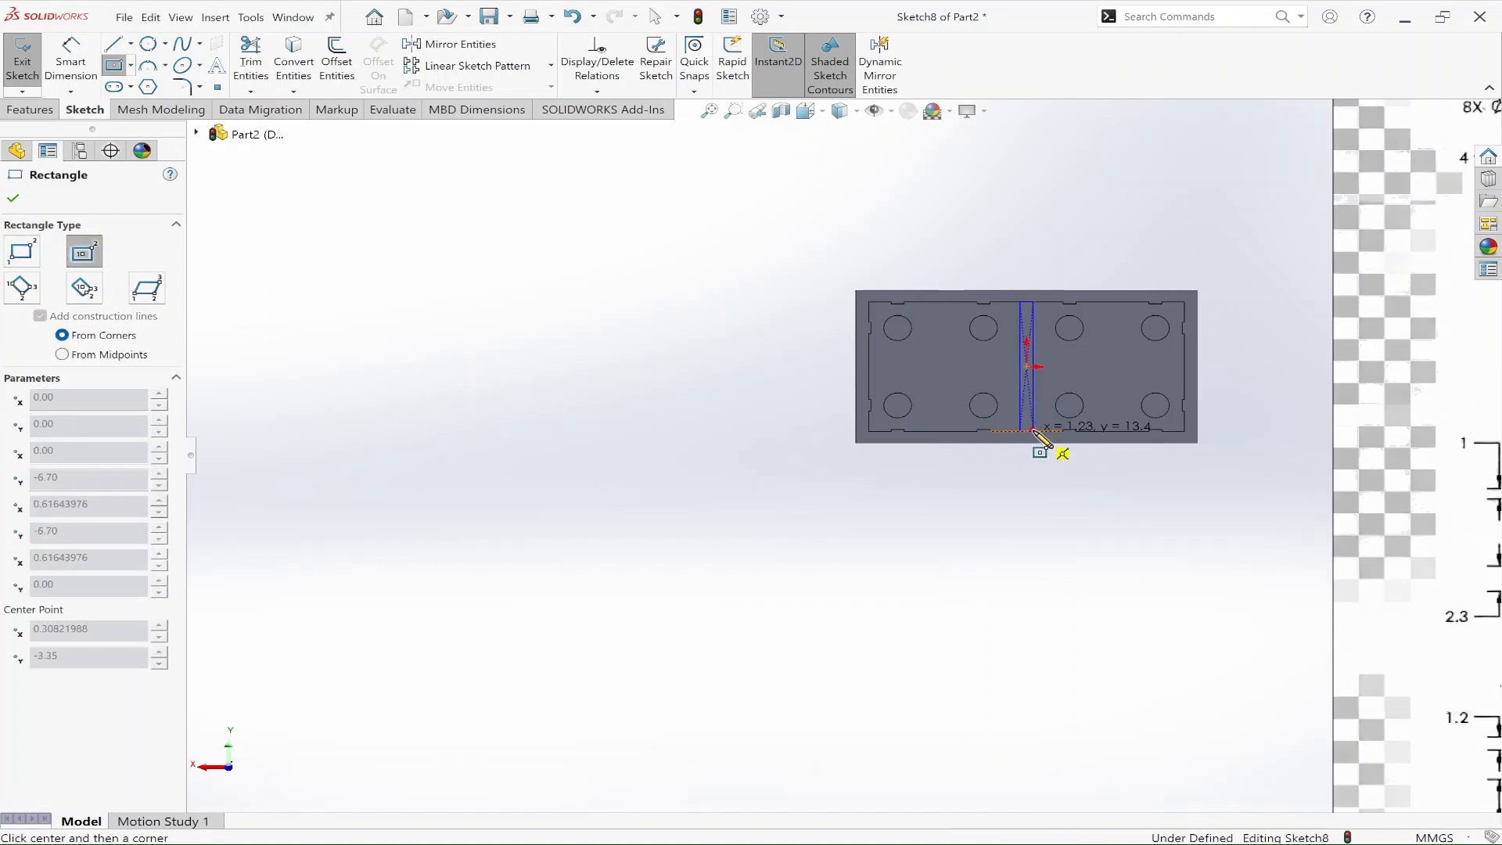
left_click(1035, 431)
key("Escape")
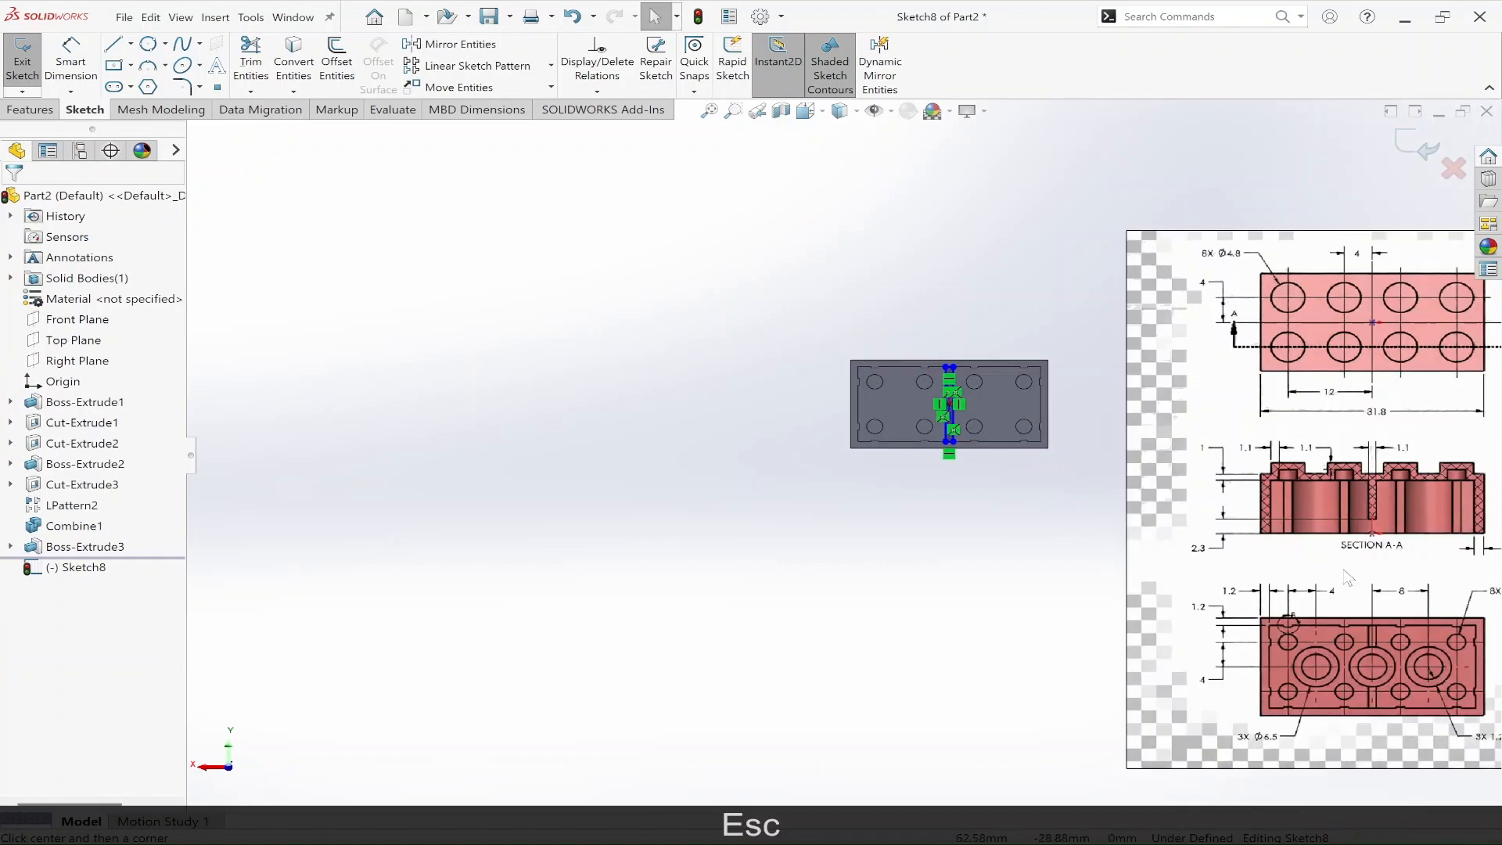
Step: Dimension the width of the central rectangle as 1.1 mm, following the section view of the reference drawing
scroll(1385, 642, "down", 2)
scroll(1382, 699, "down", 1)
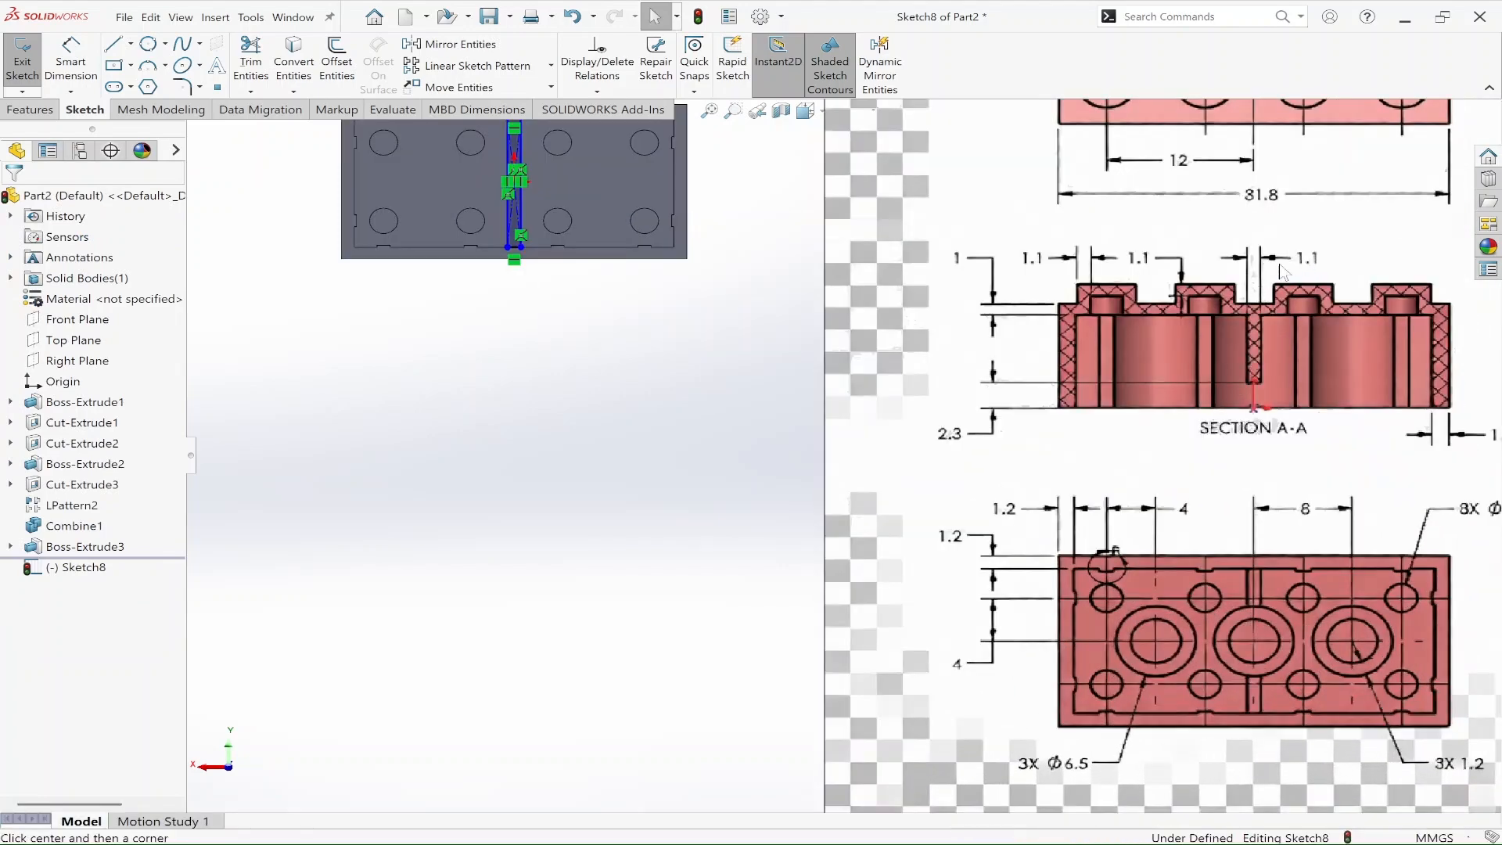
scroll(808, 297, "up", 2)
scroll(628, 282, "down", 4)
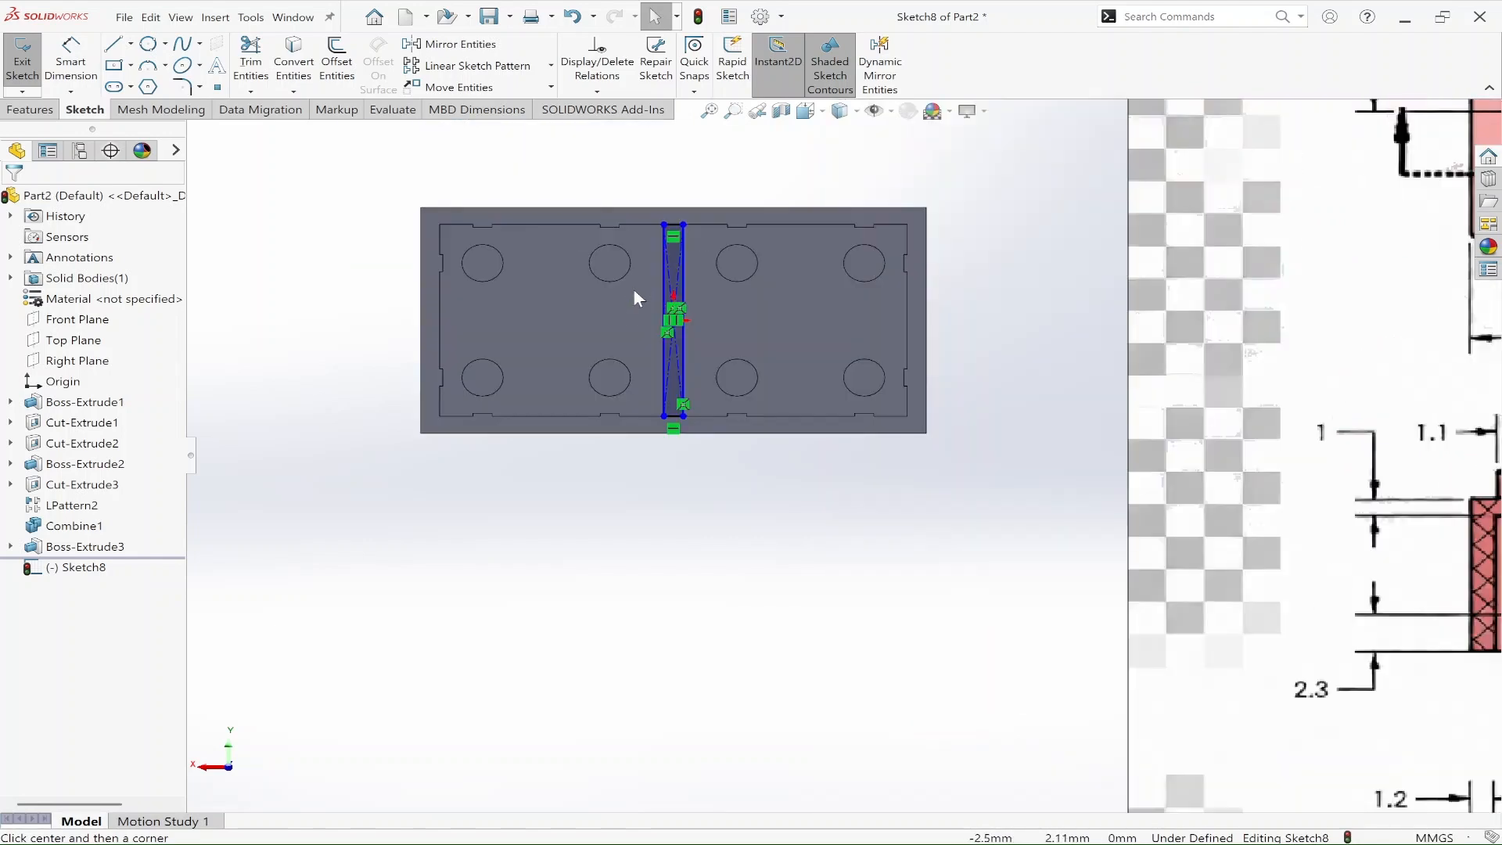
key("Escape")
scroll(678, 432, "down", 1)
scroll(679, 436, "down", 3)
key("d")
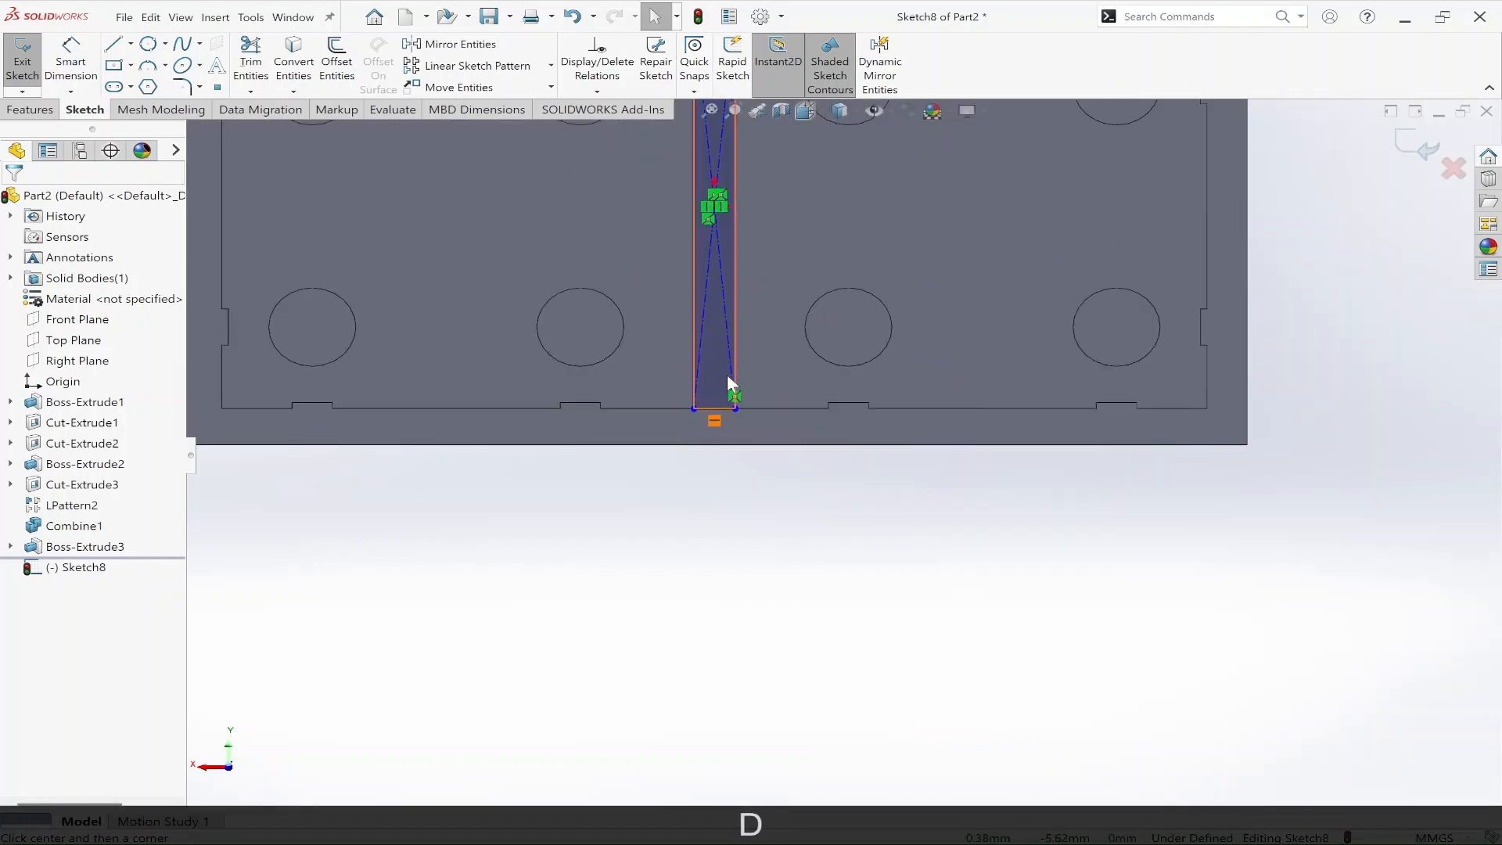
left_click(715, 415)
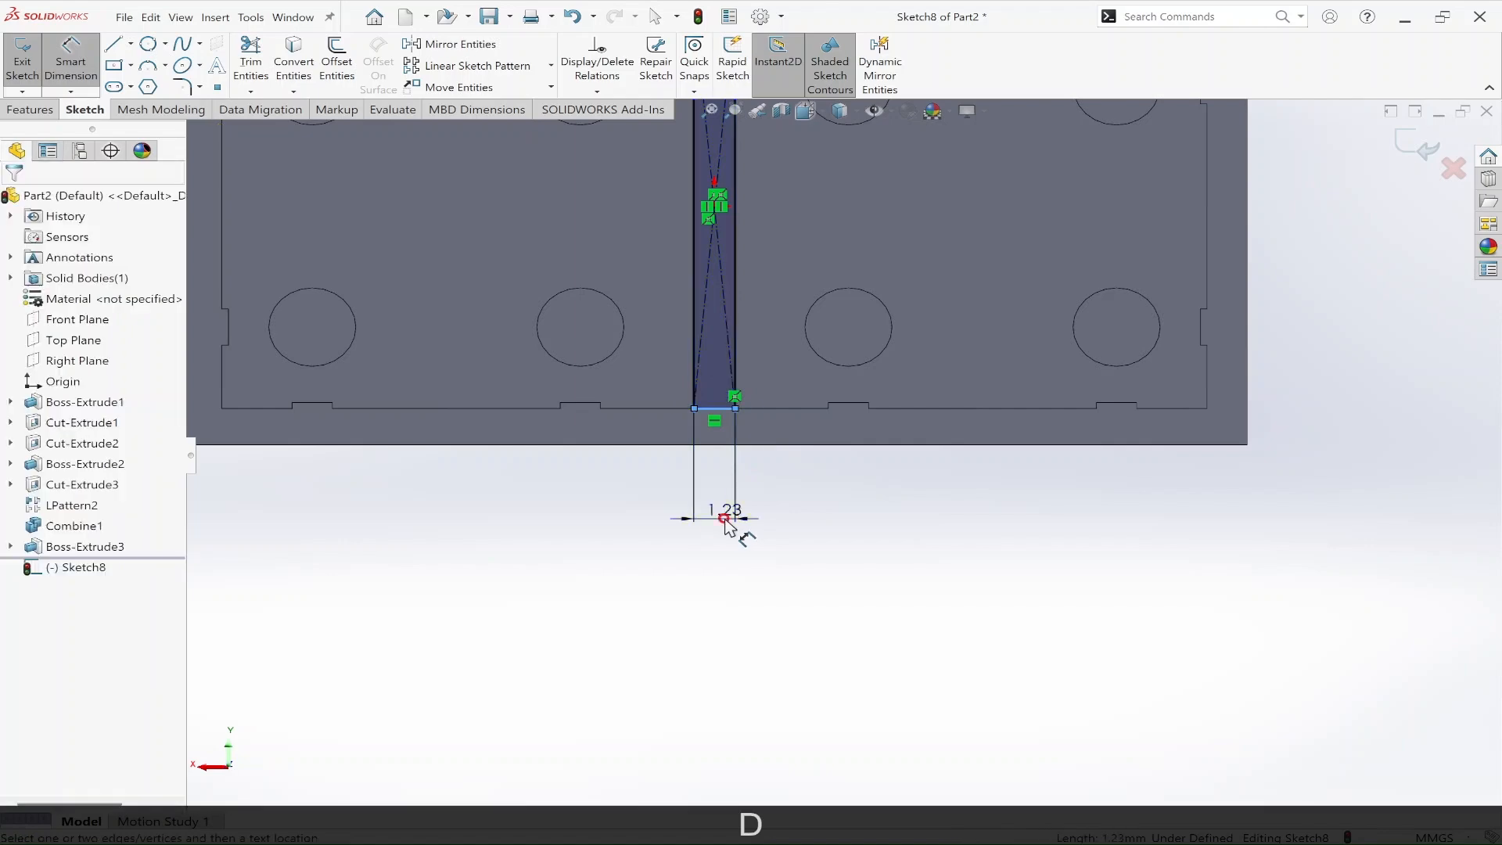
left_click(728, 526)
type("1.1")
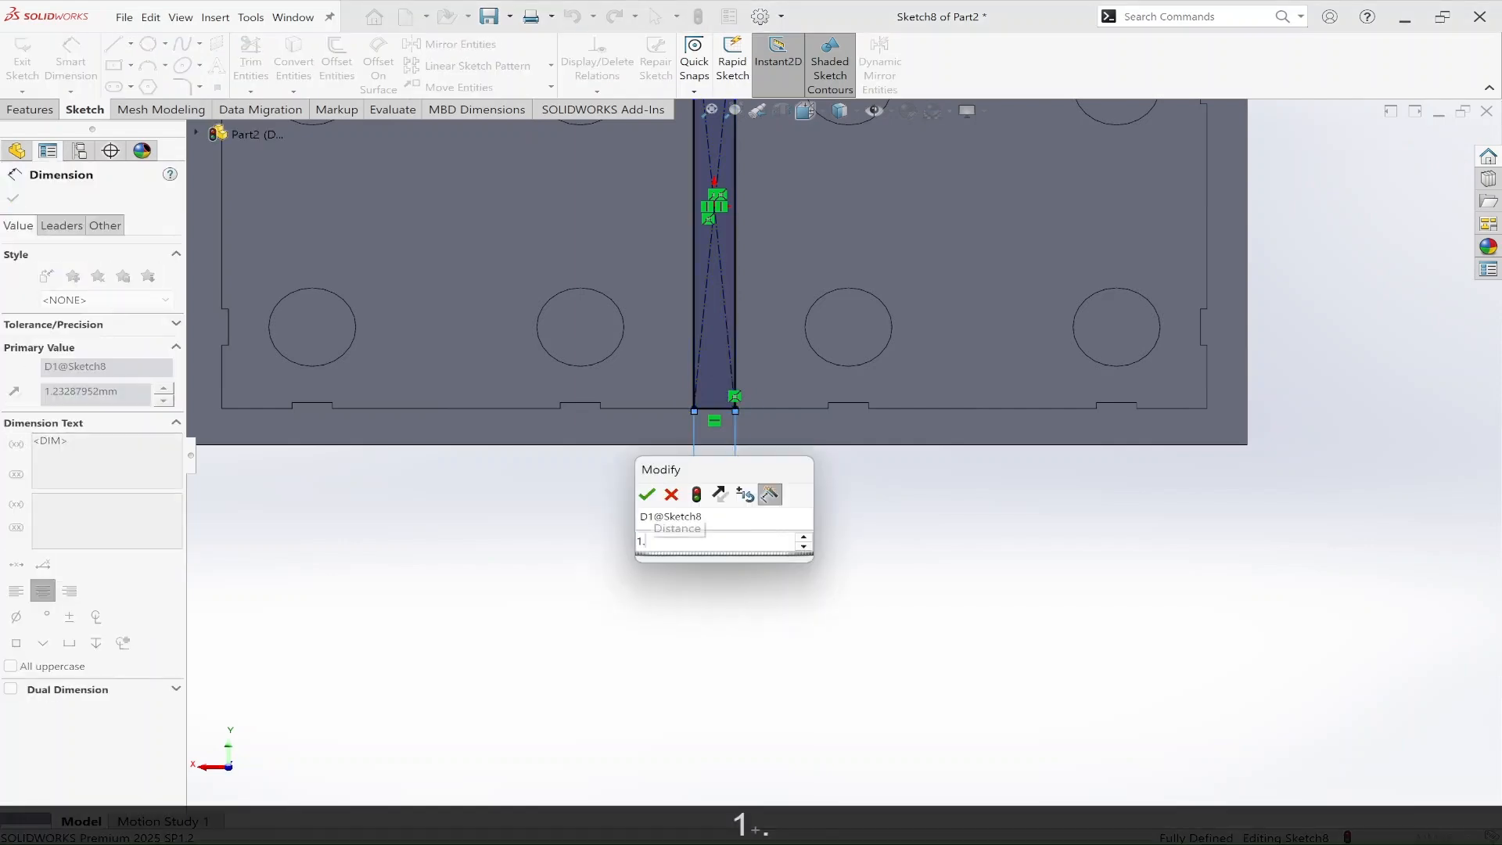
scroll(873, 511, "up", 6)
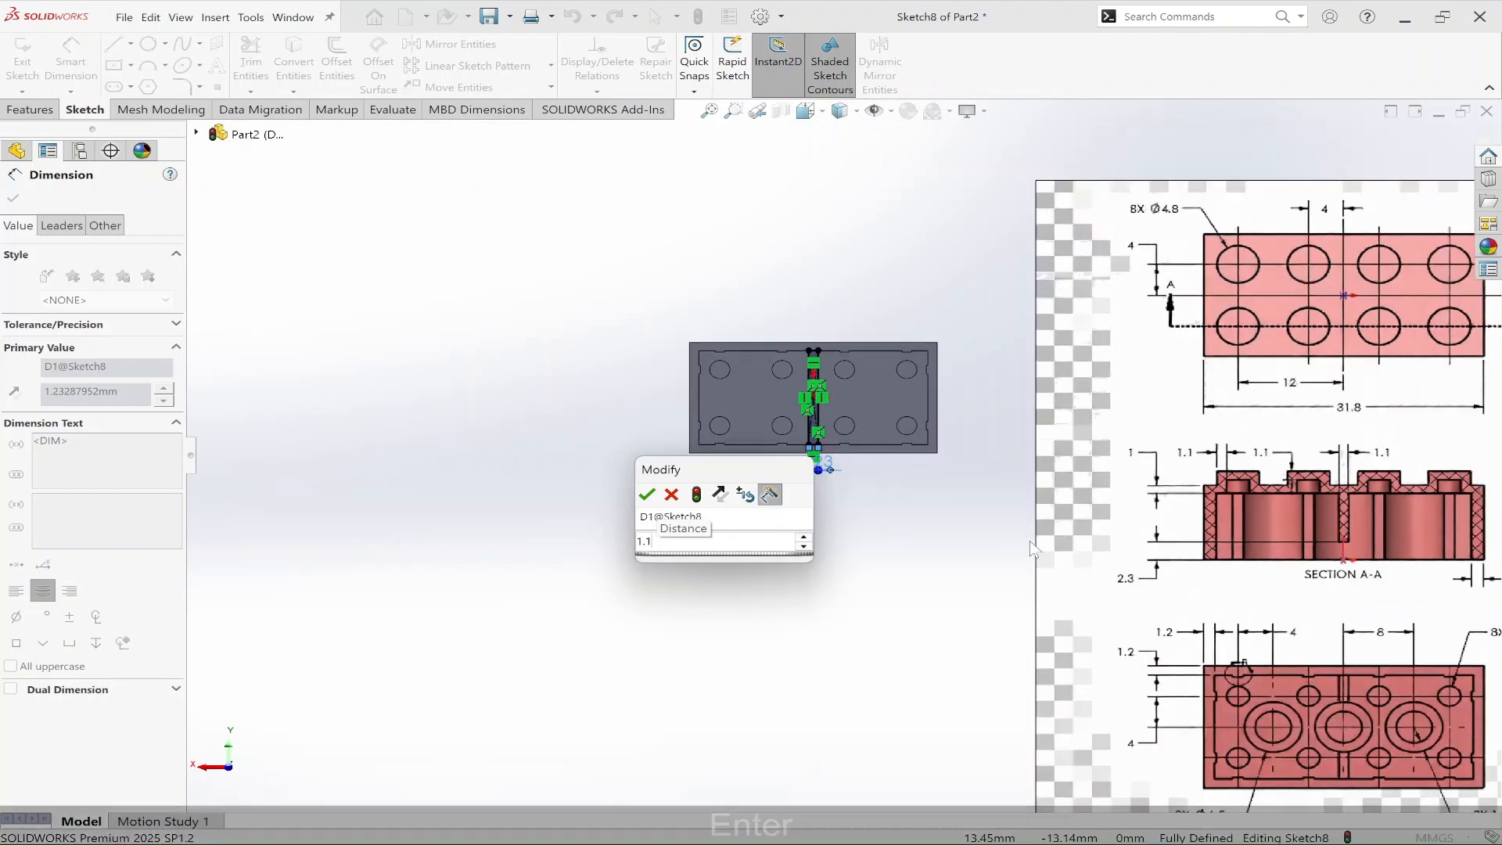
Step: Finish the rectangle's 1.1 mm width dimension and sketch a circle about 8.33 mm in diameter centred on the origin
key("Return")
scroll(847, 440, "down", 3)
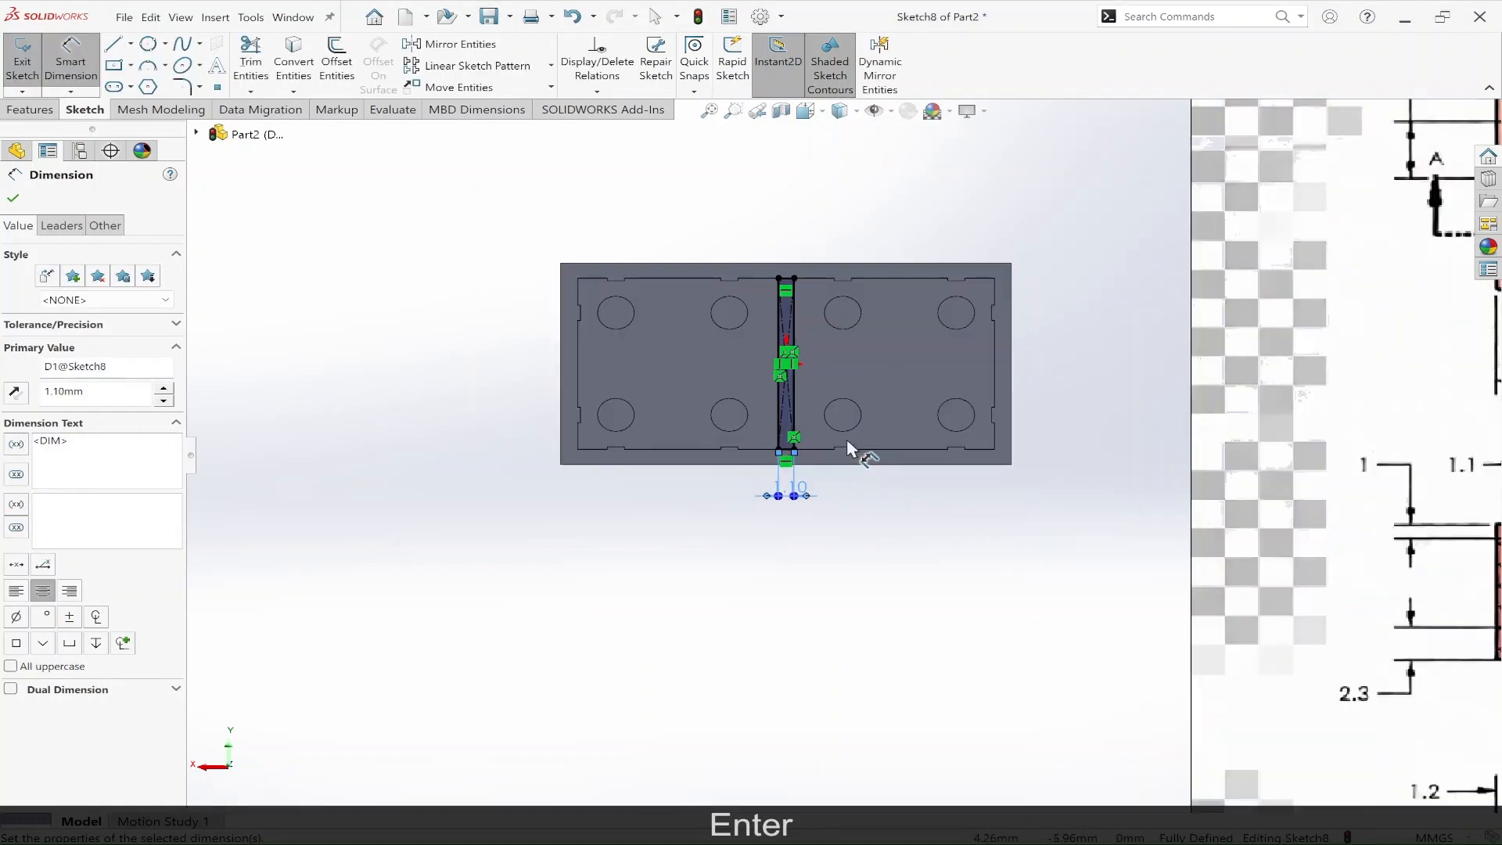
scroll(1039, 438, "up", 3)
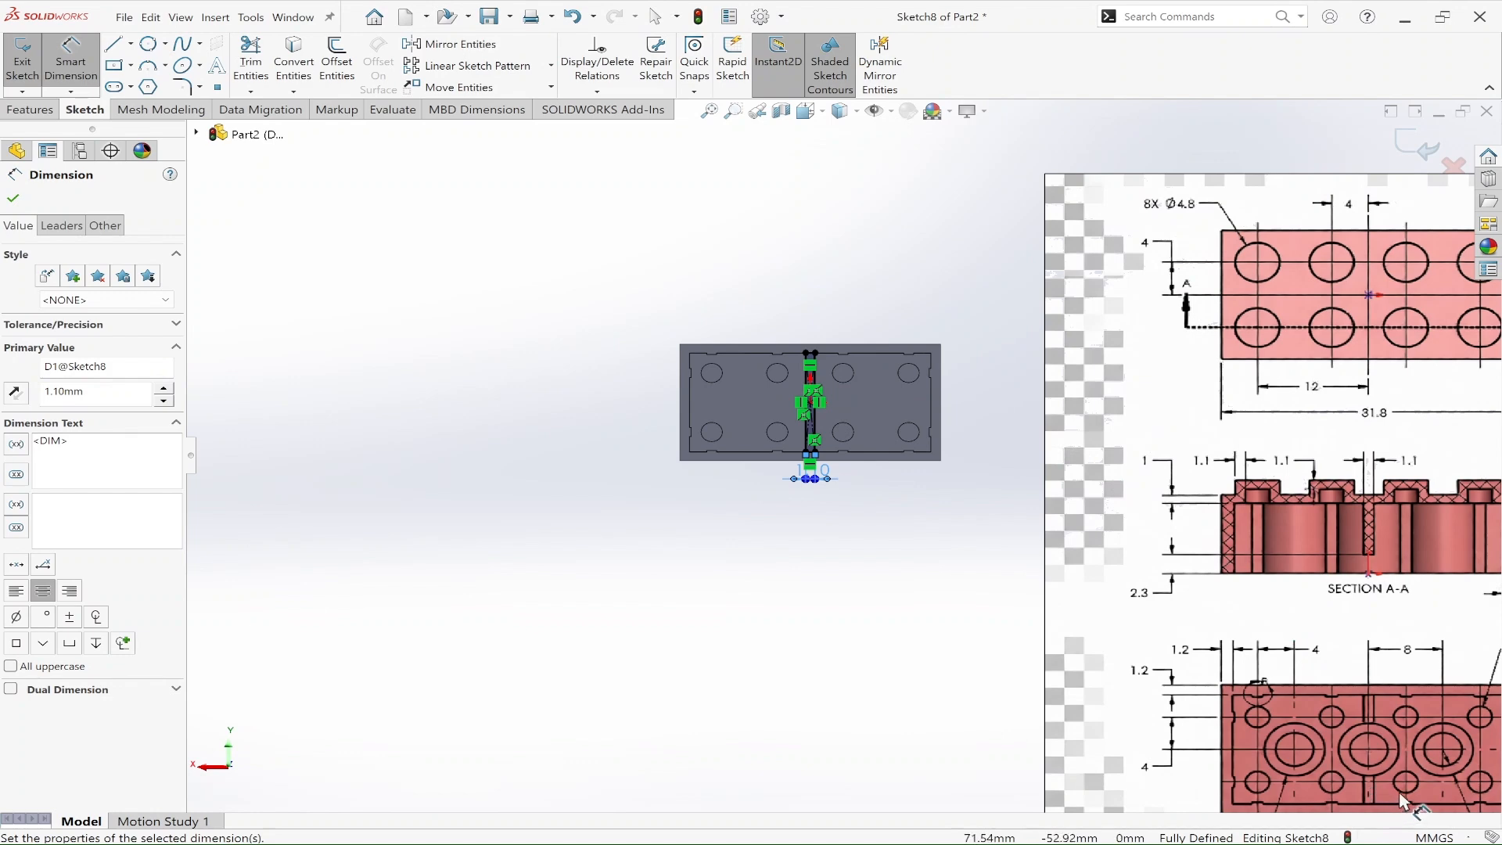
scroll(1403, 792, "up", 2)
scroll(1365, 750, "down", 2)
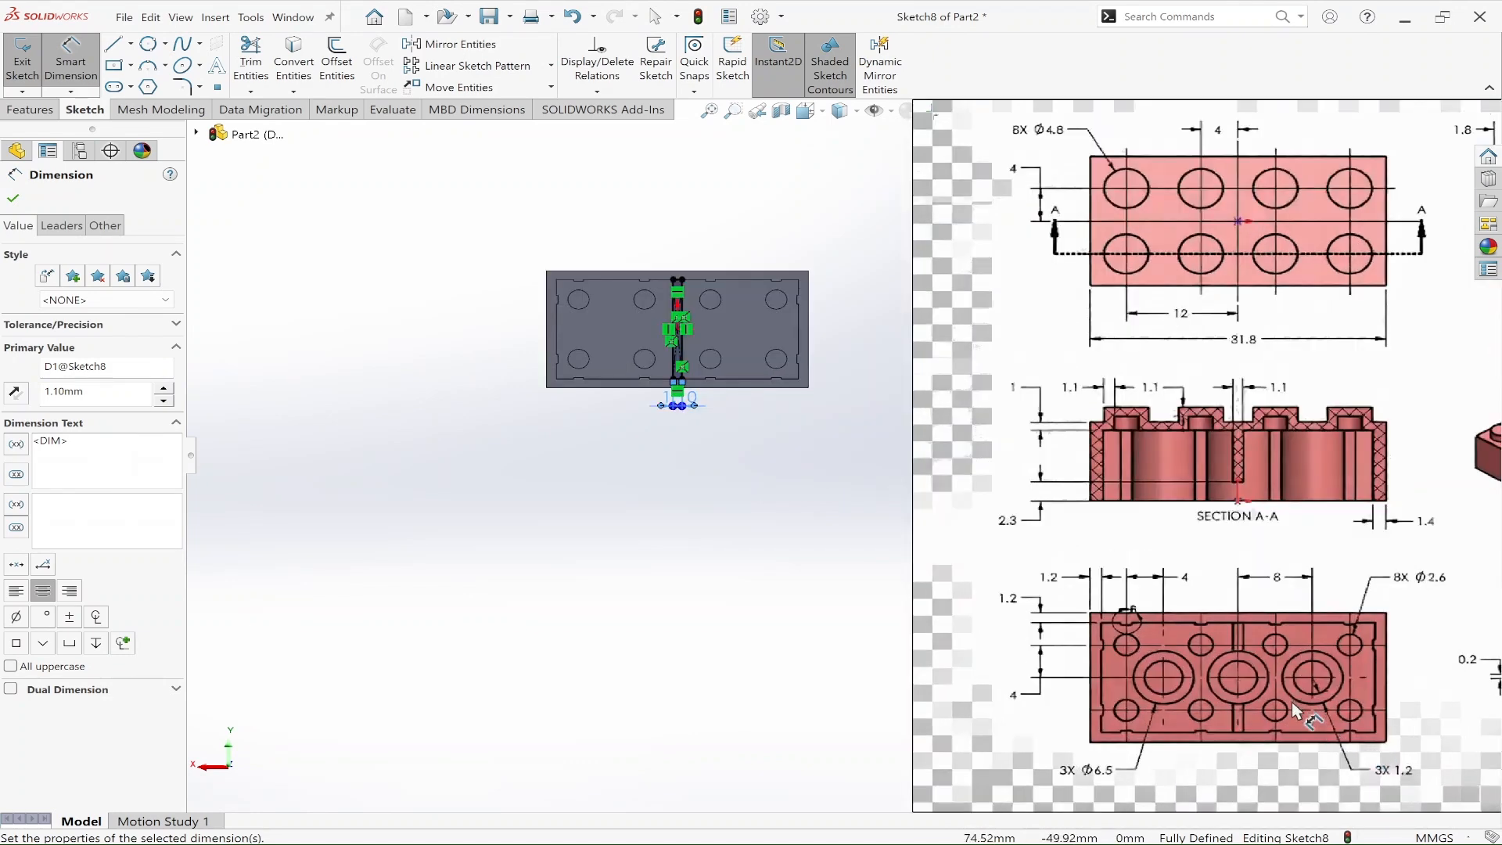
scroll(1293, 699, "down", 2)
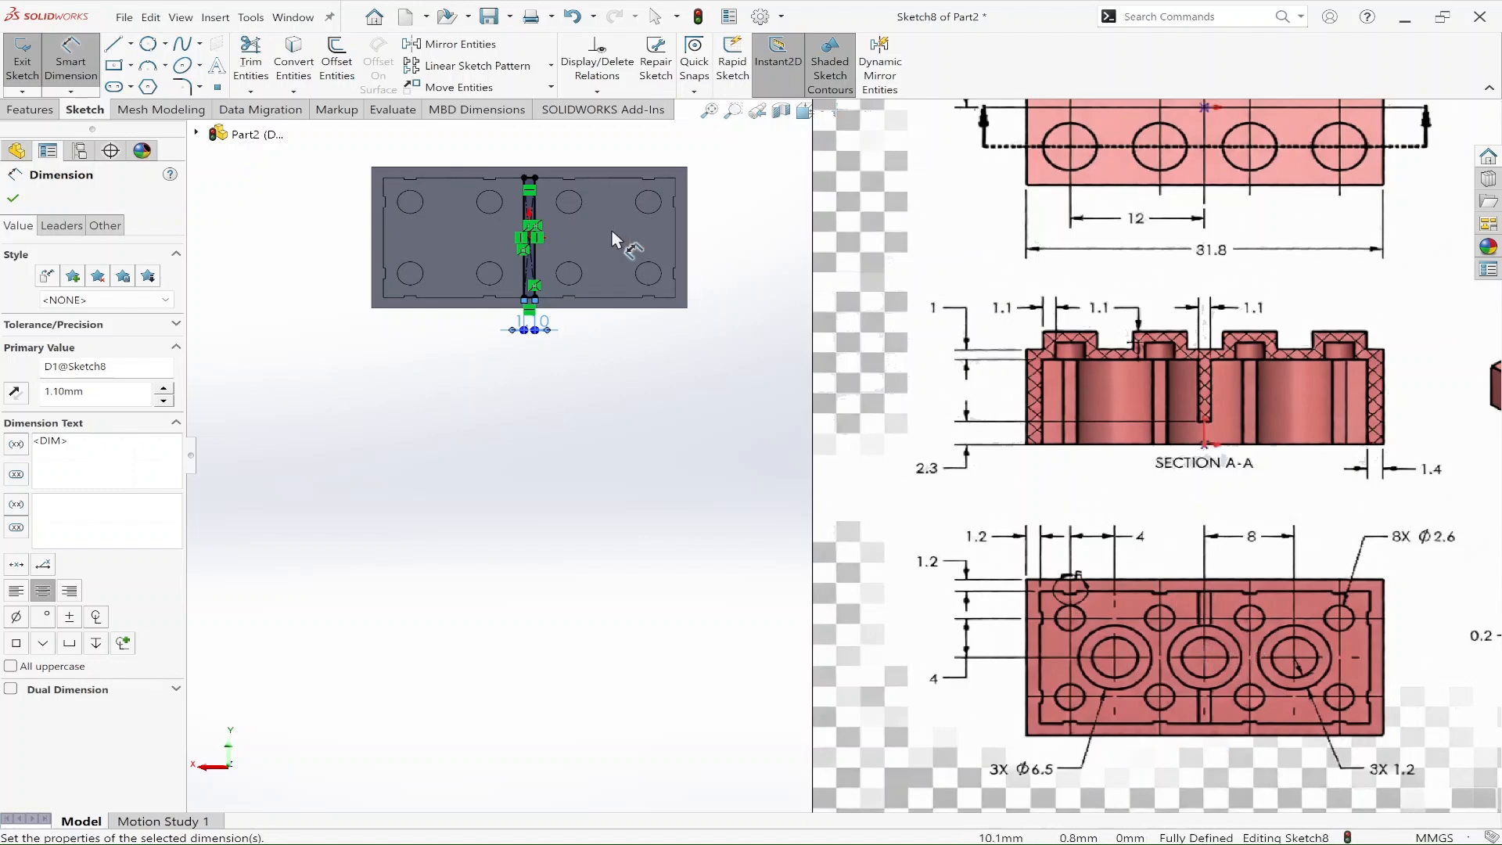
scroll(553, 243, "down", 3)
scroll(657, 405, "down", 2)
right_click_drag(760, 601, 830, 610)
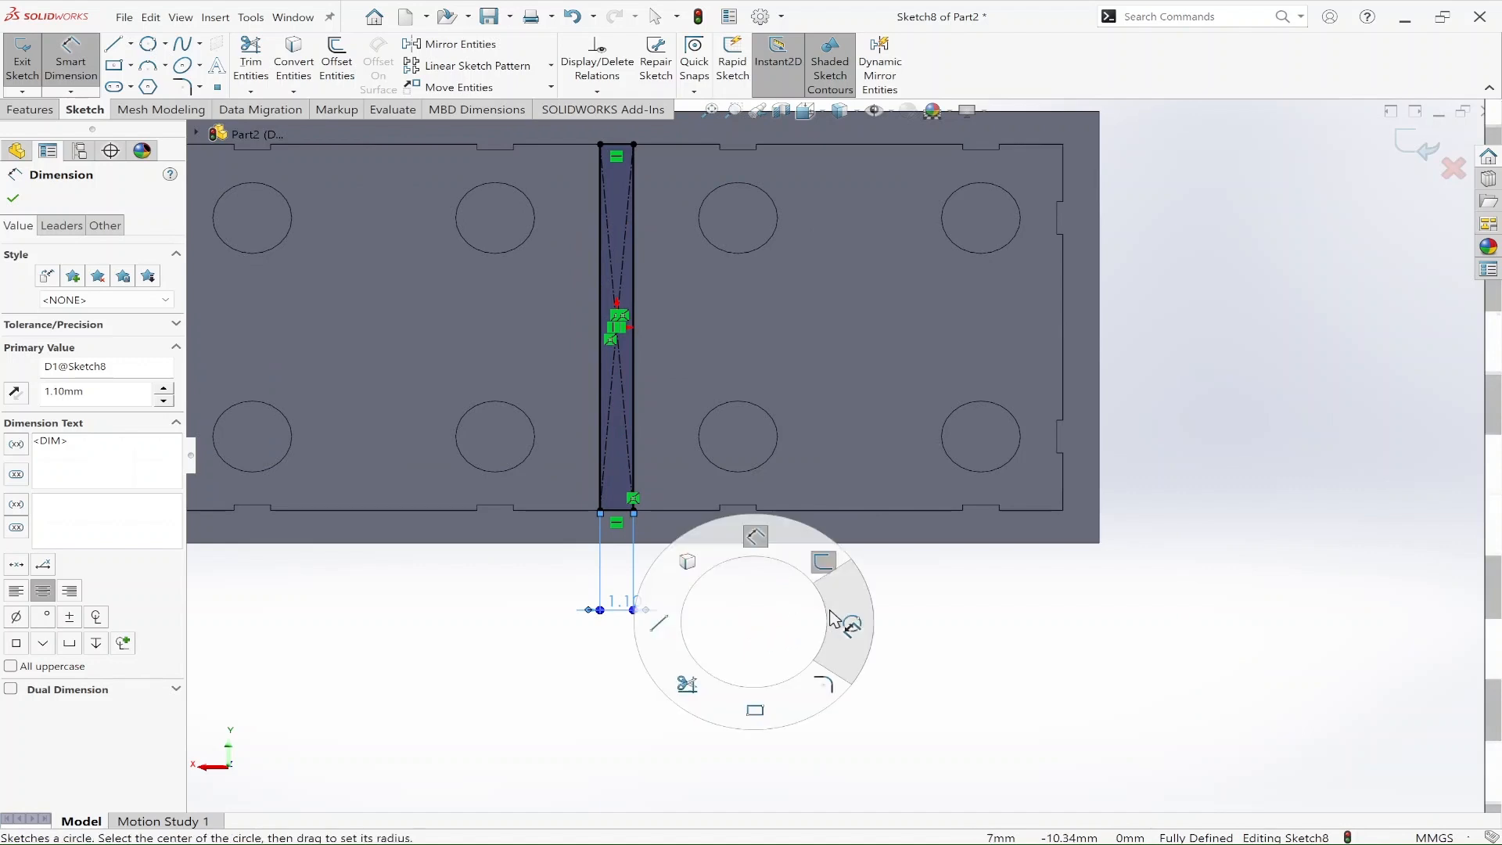
scroll(616, 329, "down", 4)
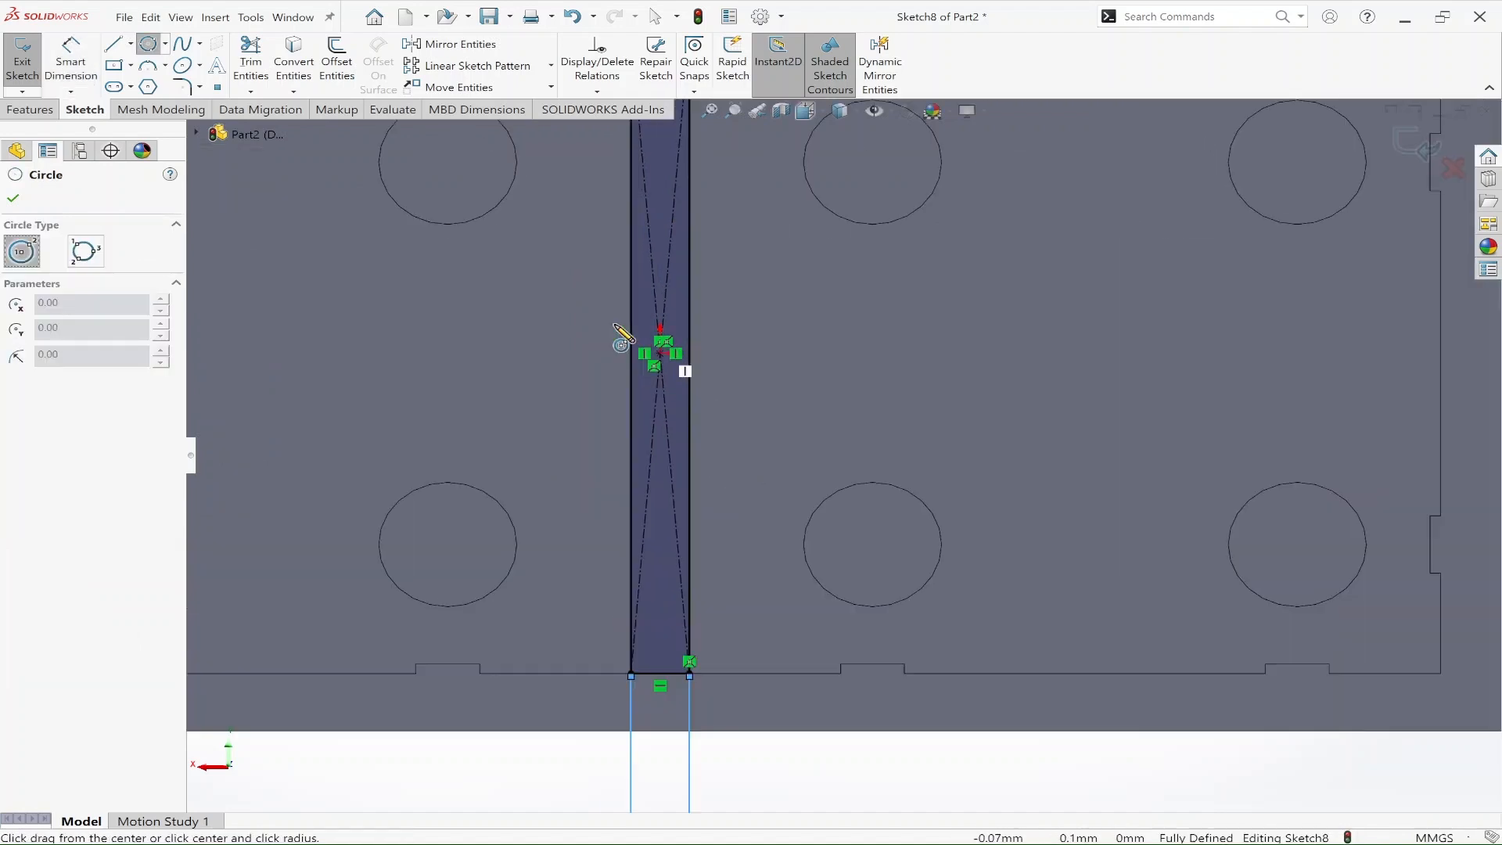
mouse_move(708, 383)
left_mouse_down()
mouse_move(806, 543)
mouse_move(889, 614)
mouse_move(882, 624)
left_mouse_up()
key("Escape")
Step: Dimension the central circle's diameter as 6.5 mm
key("d")
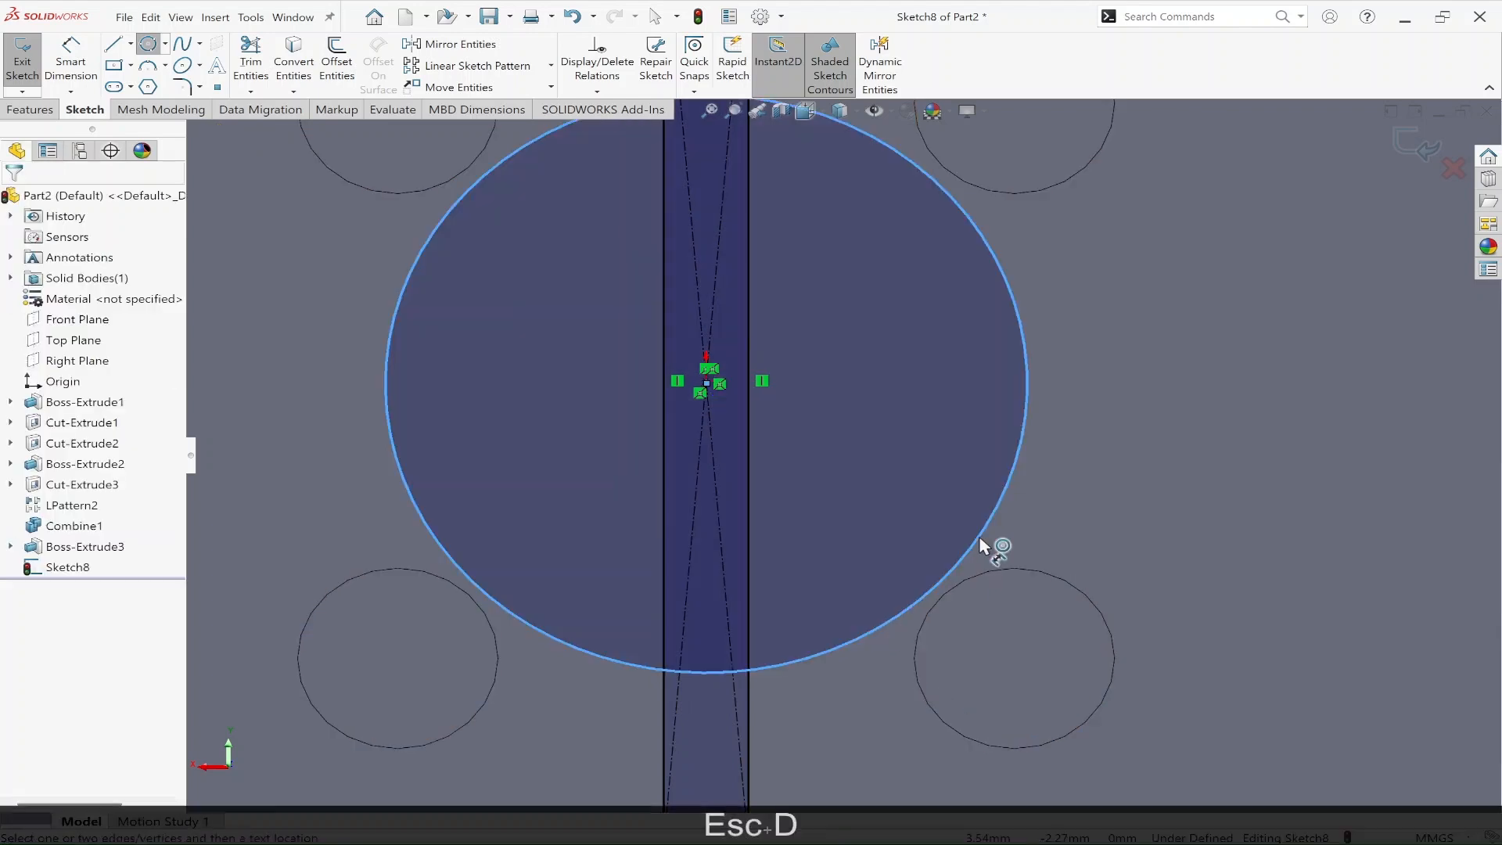
left_click(989, 540)
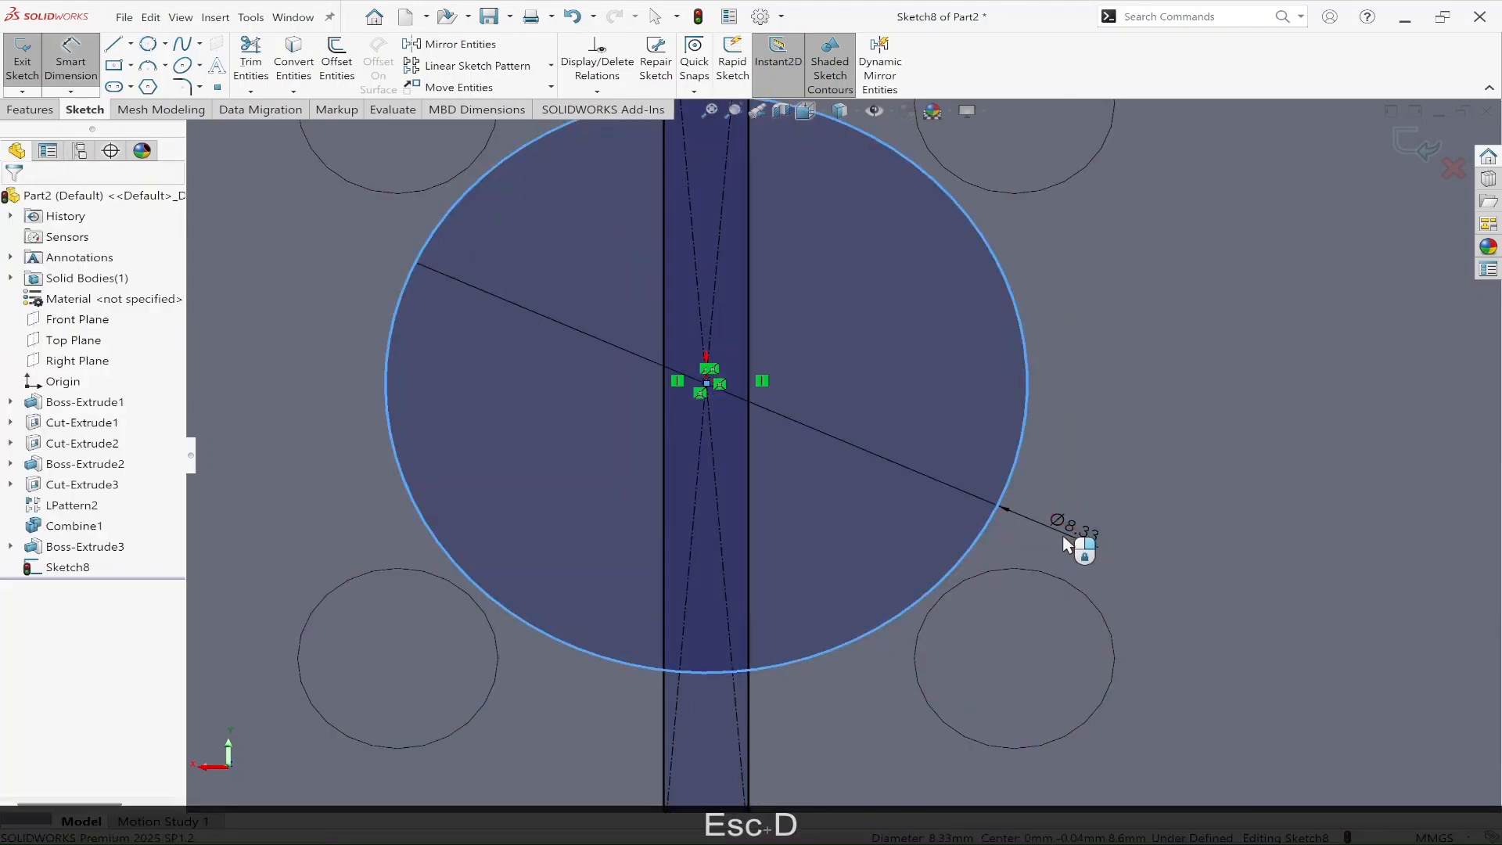
left_click(1066, 547)
type("6.5")
key("Return")
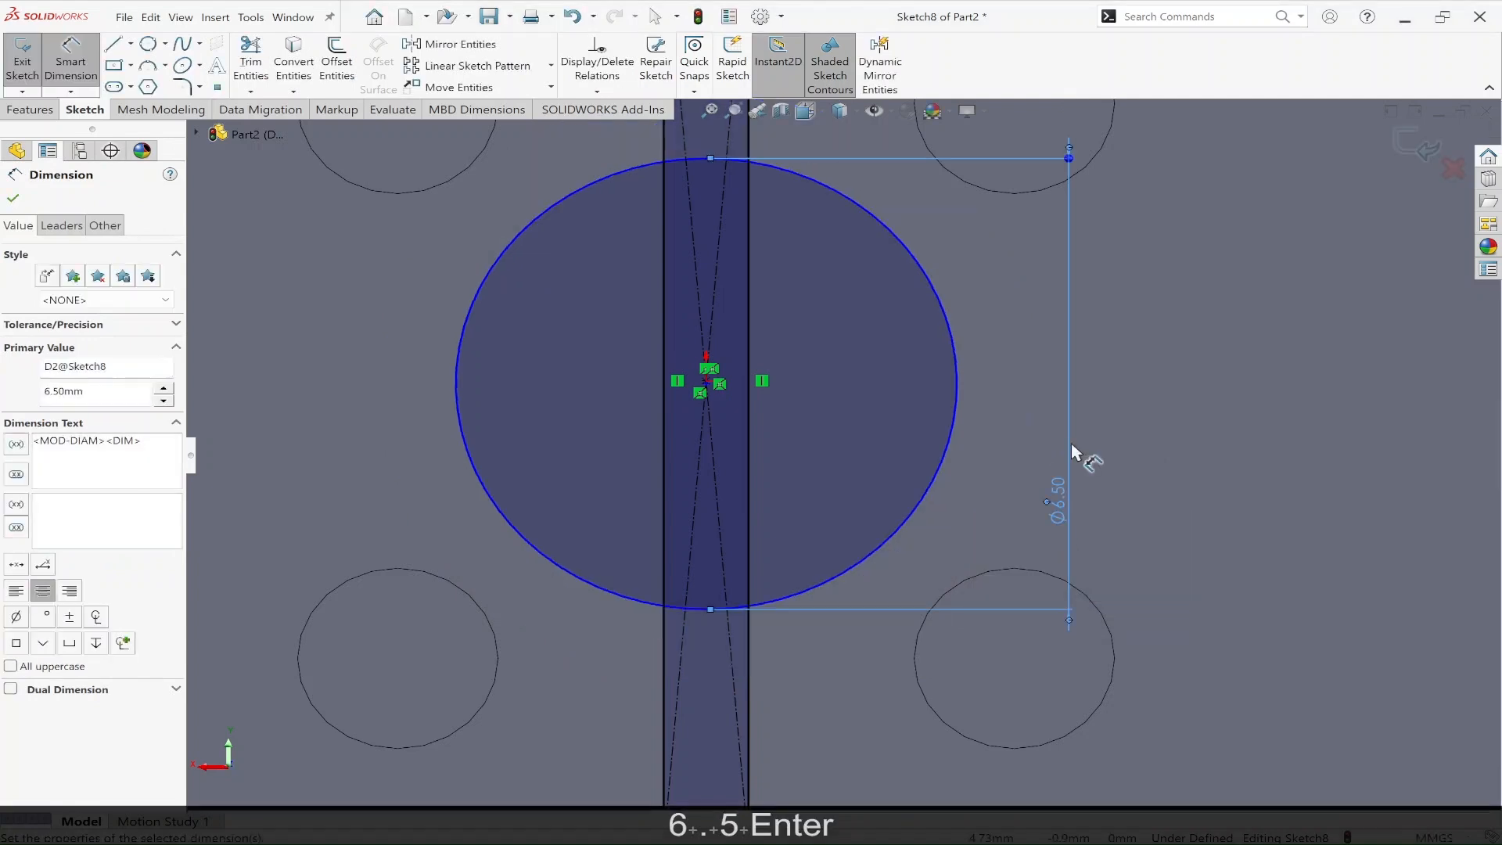
scroll(1072, 452, "up", 5)
key("Escape")
Step: Start a boss extrusion of the sketch using only the two rectangle regions outside the circle as contours
left_click(29, 109)
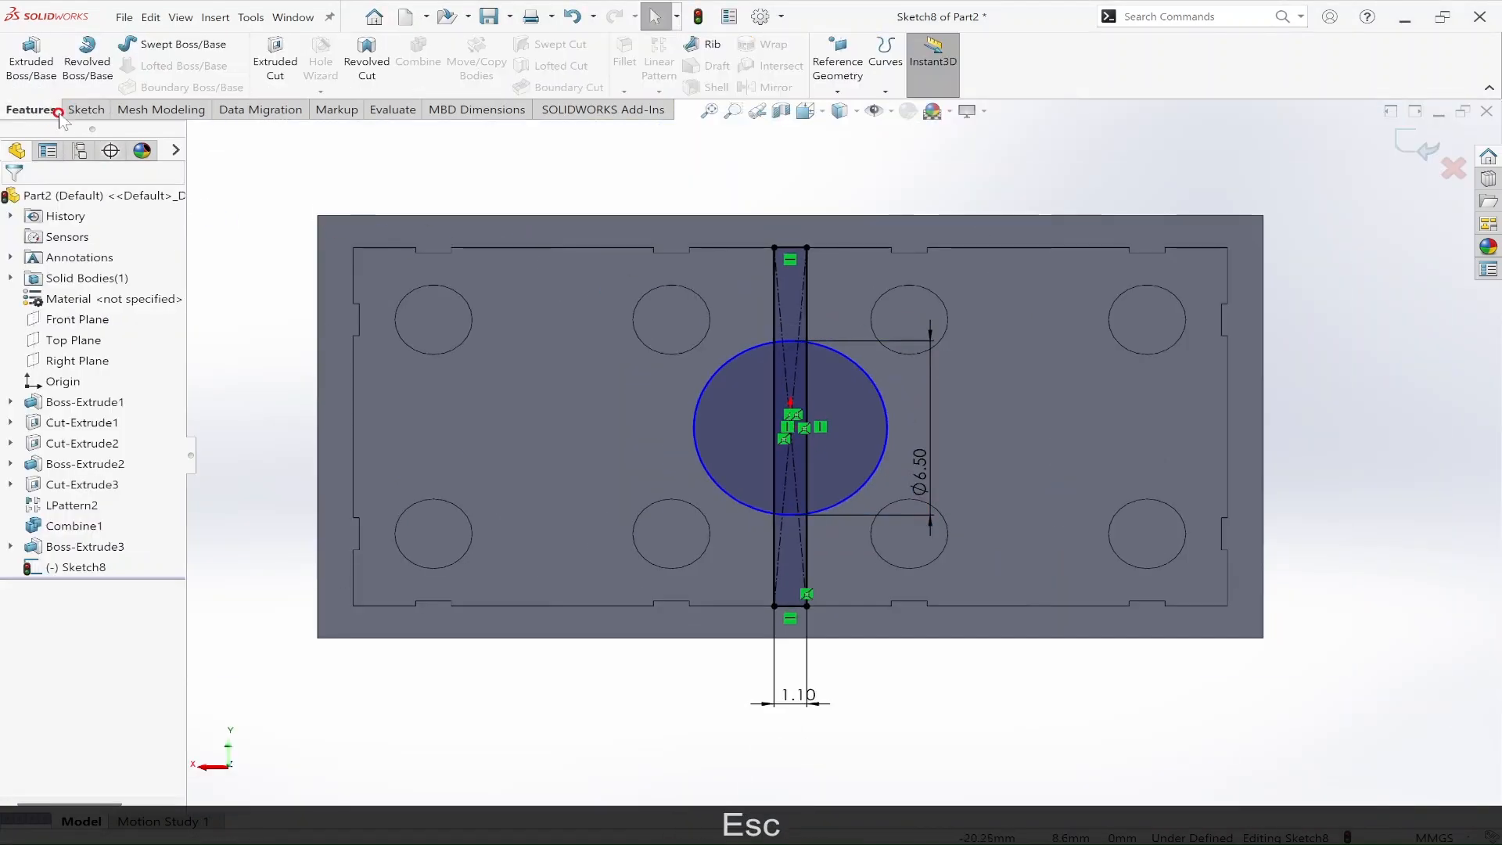
left_click(36, 76)
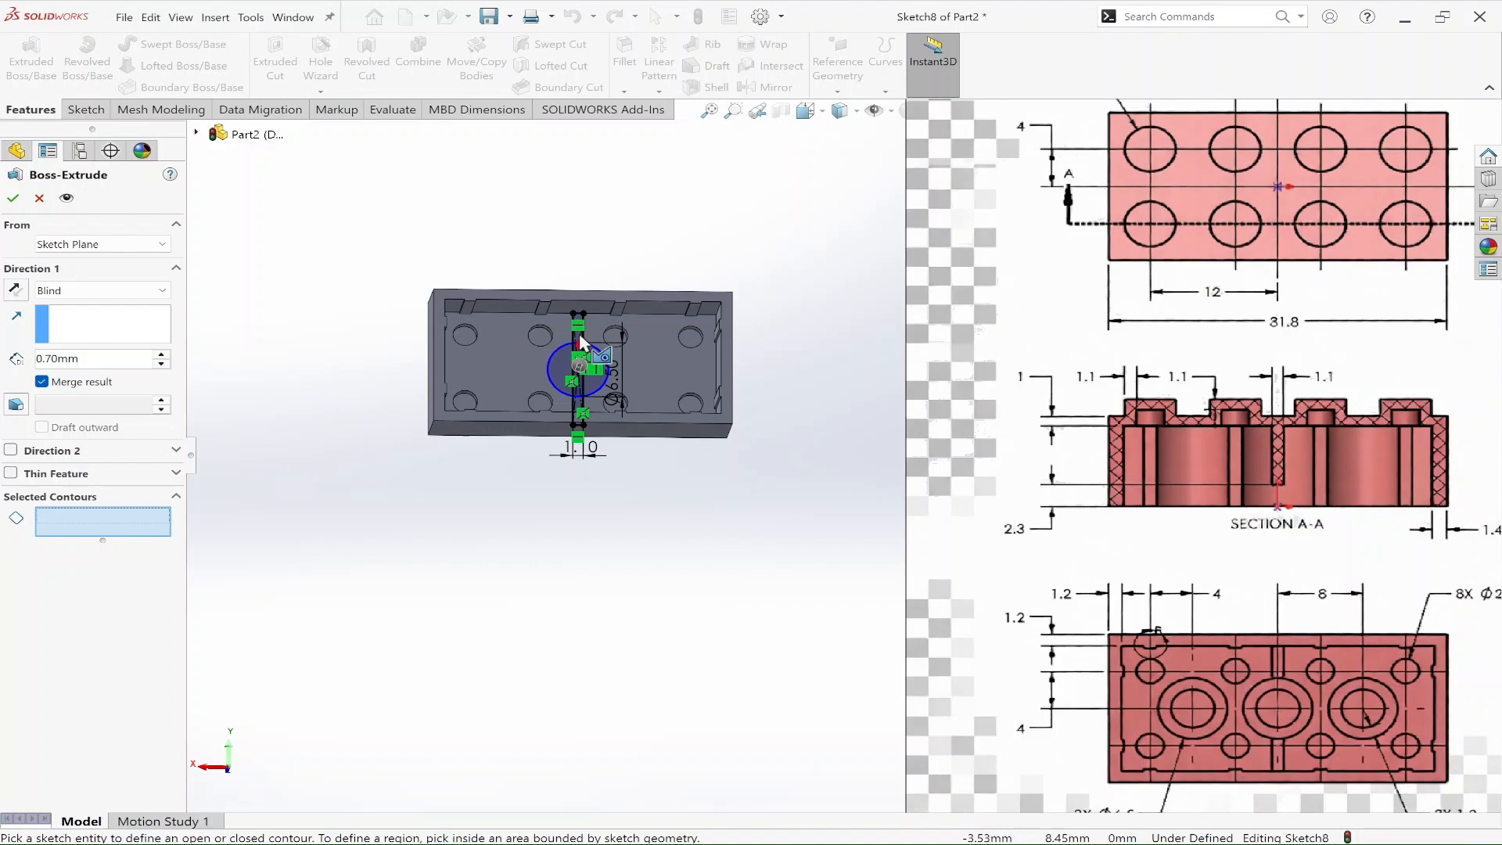
scroll(599, 355, "down", 6)
scroll(720, 394, "down", 3)
left_click(772, 392)
scroll(783, 579, "up", 5)
scroll(813, 661, "down", 5)
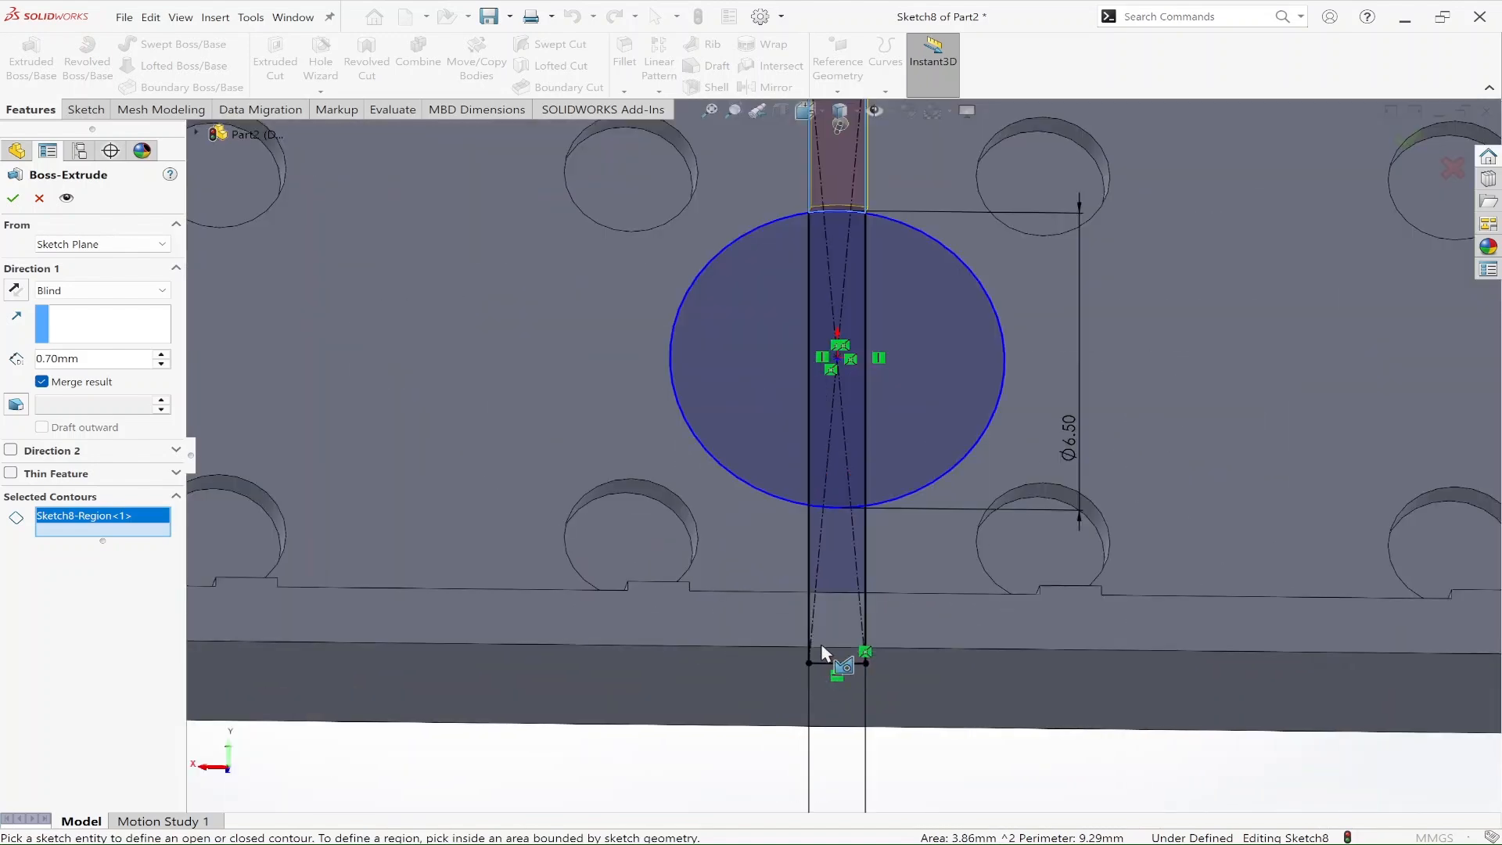
left_click(864, 528)
Step: Extrude the two rib regions blind with merged result to a depth of 9.6-1-2.3 mm, following the reference drawing's section view
scroll(861, 547, "up", 2)
scroll(858, 588, "up", 10)
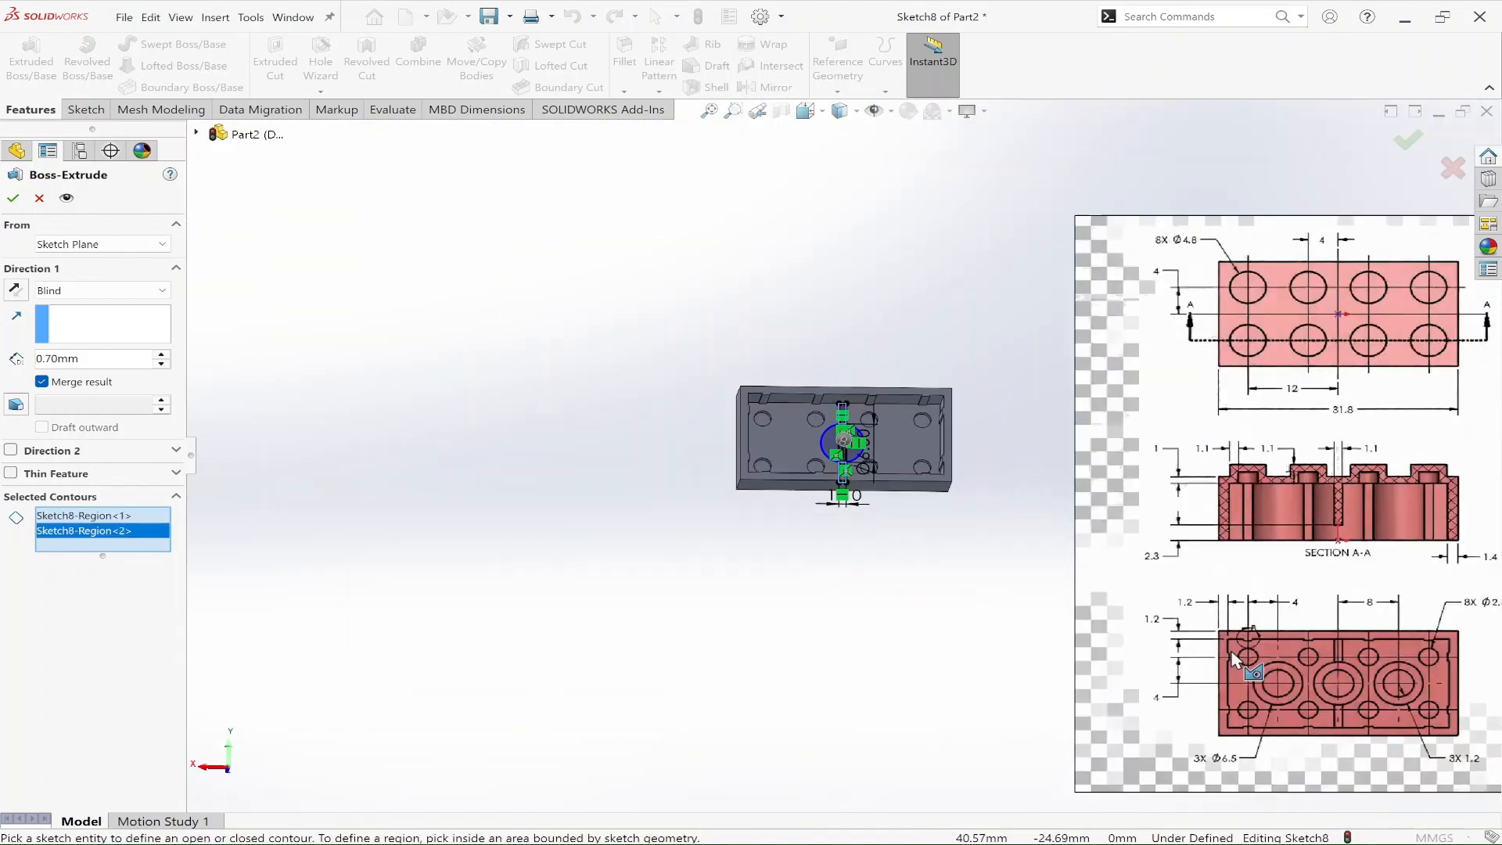
scroll(1269, 661, "down", 2)
scroll(1234, 464, "down", 3)
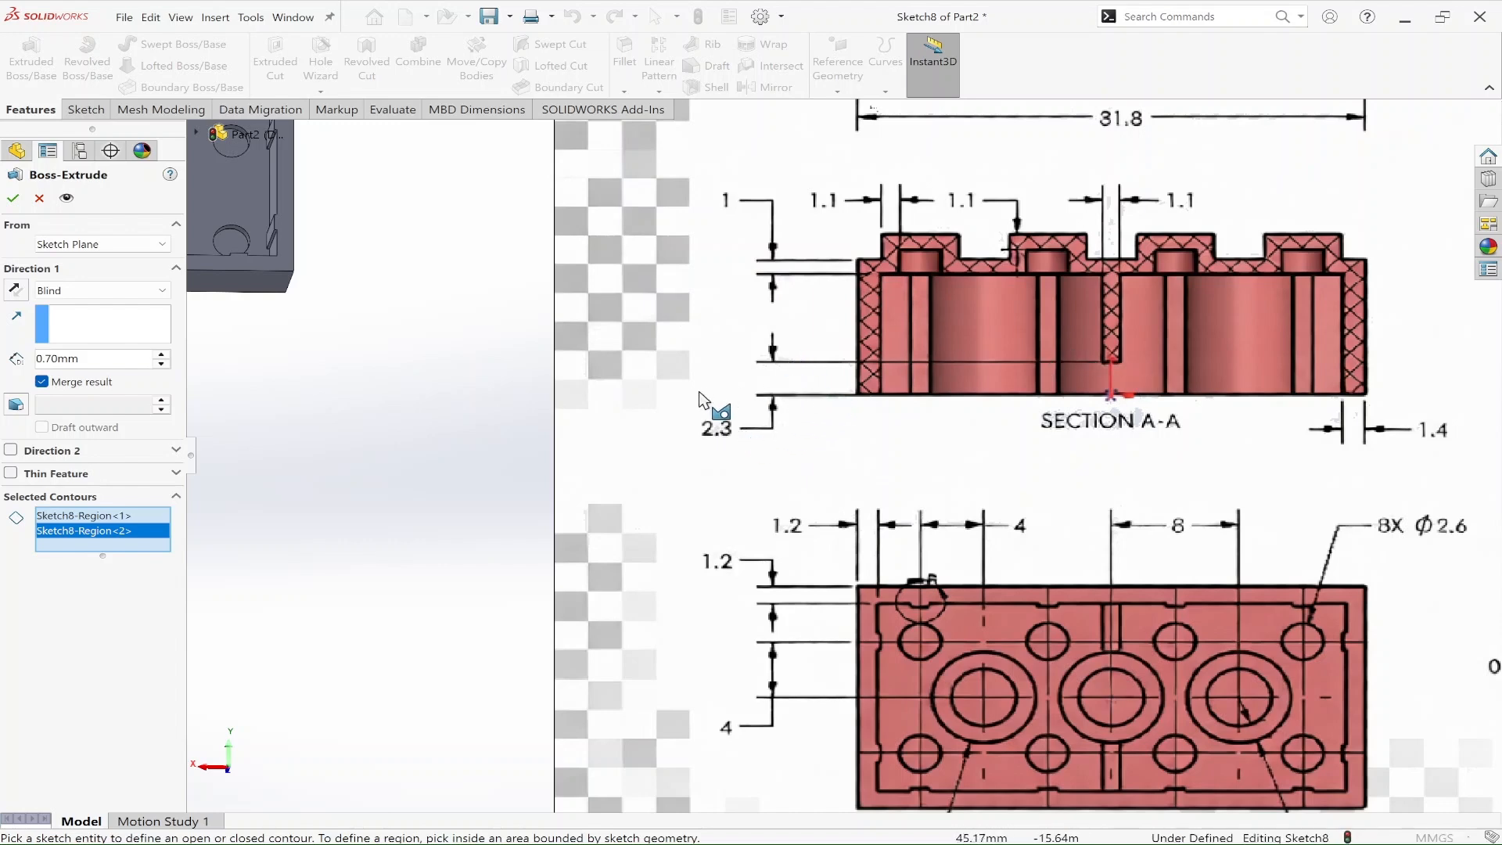
scroll(702, 399, "up", 5)
scroll(1172, 350, "up", 2)
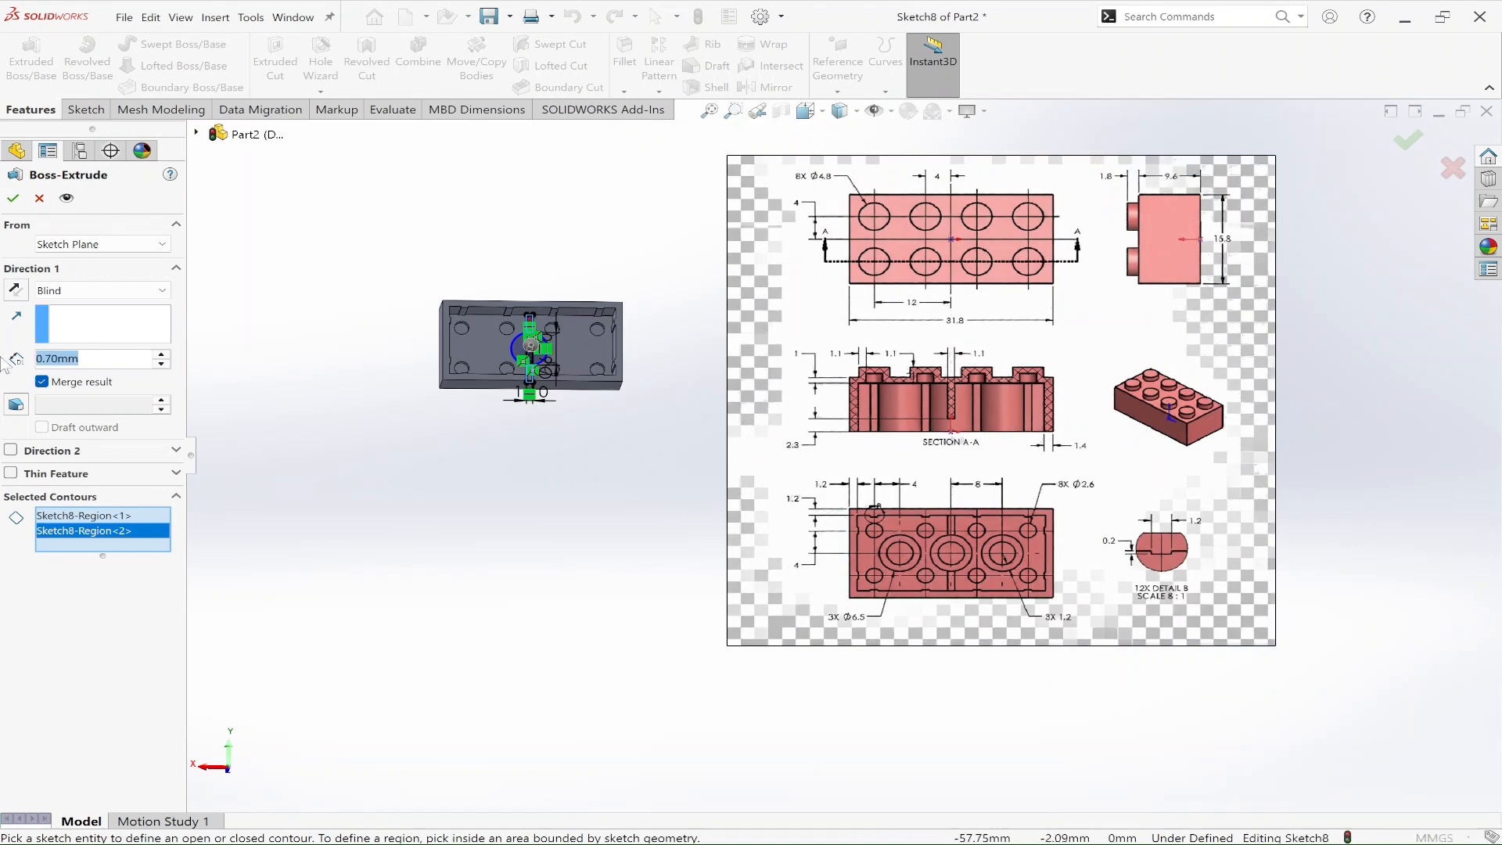
type("9.")
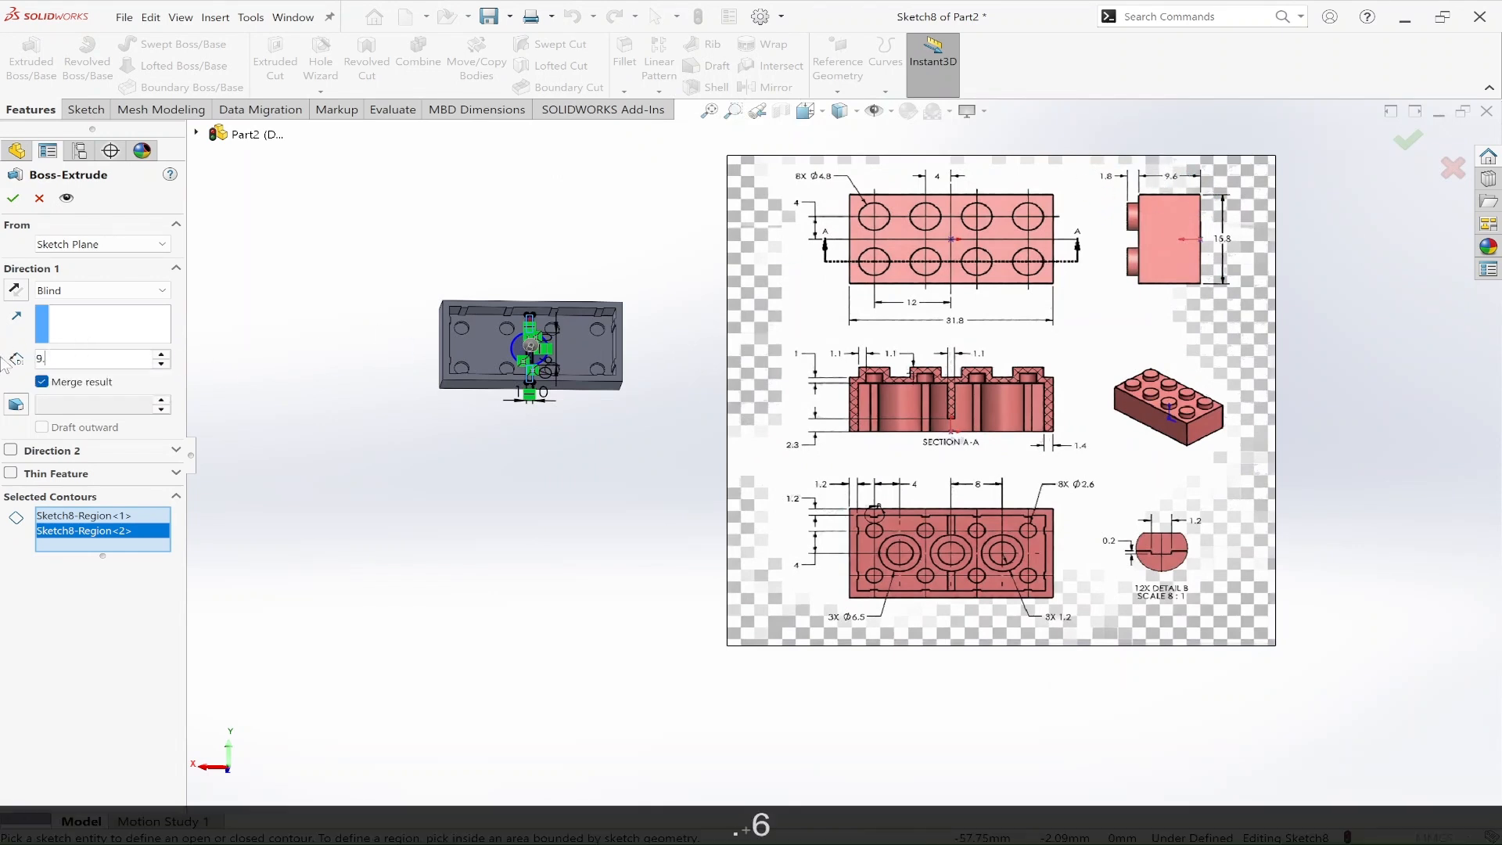
type("6-1-2.")
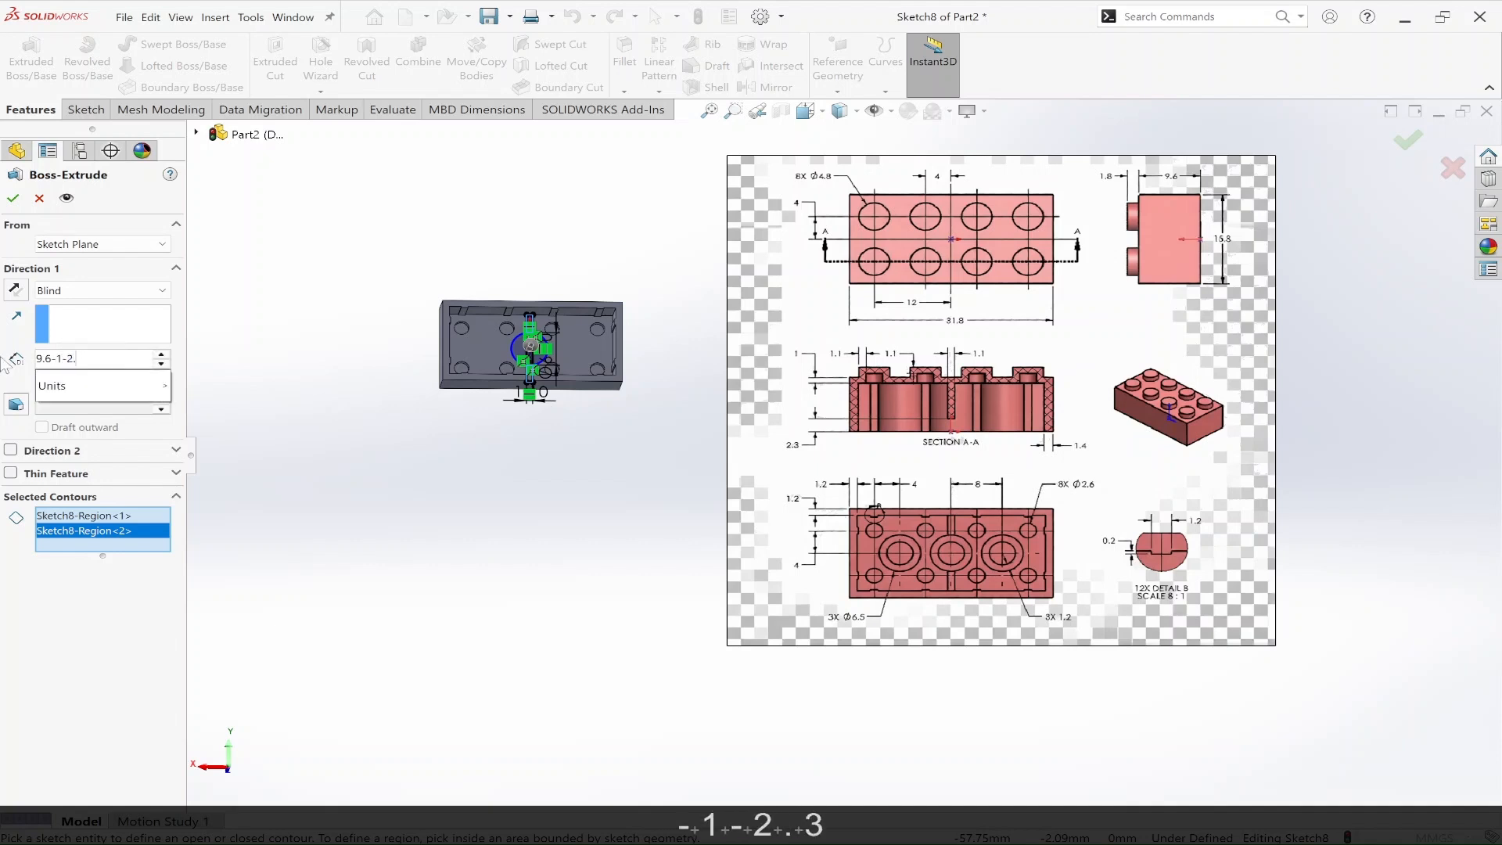
type("3")
key("Return")
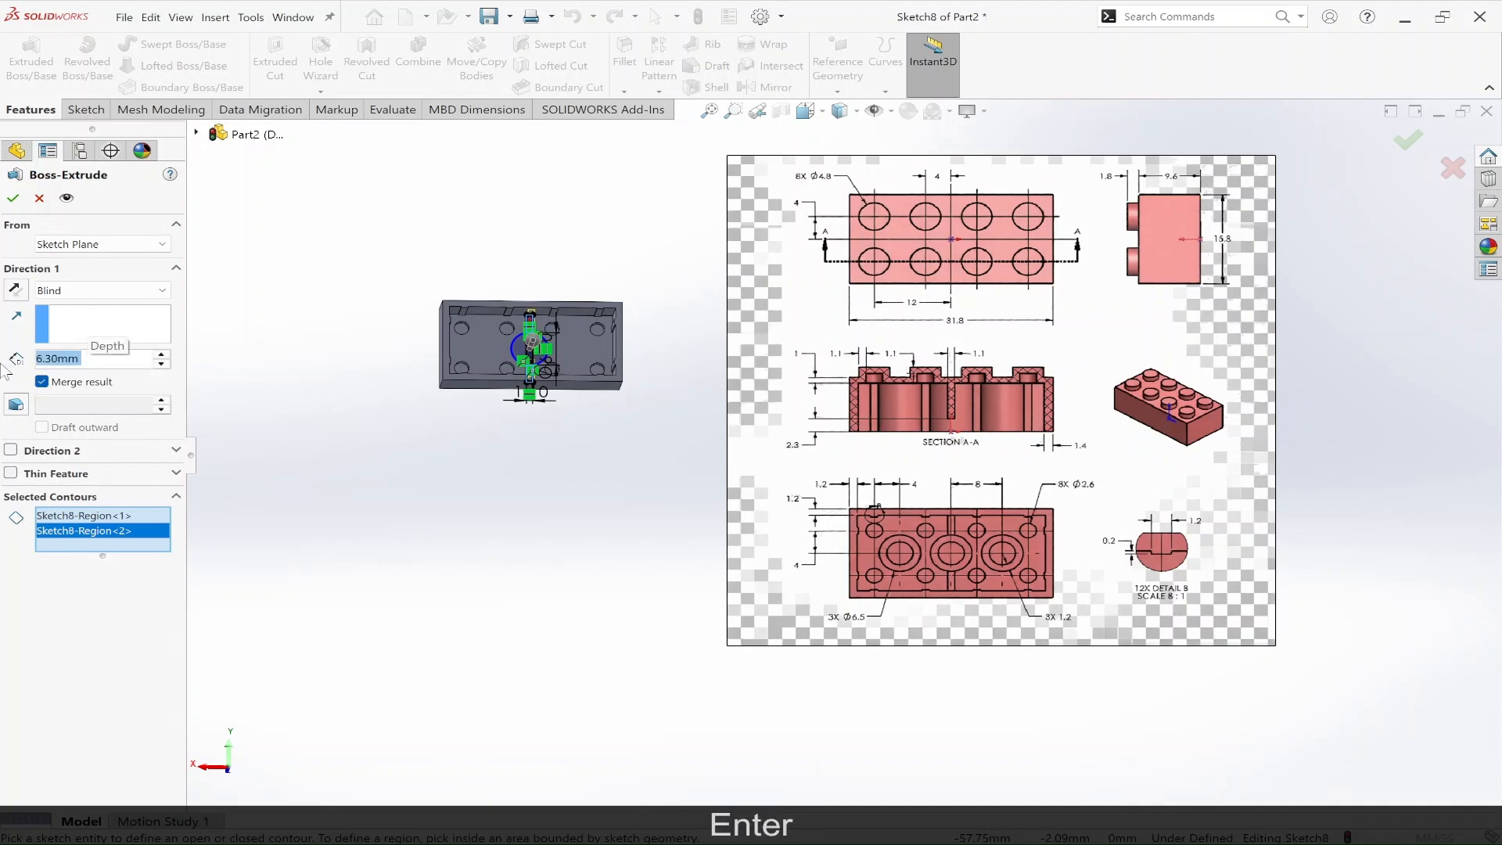
left_click(13, 200)
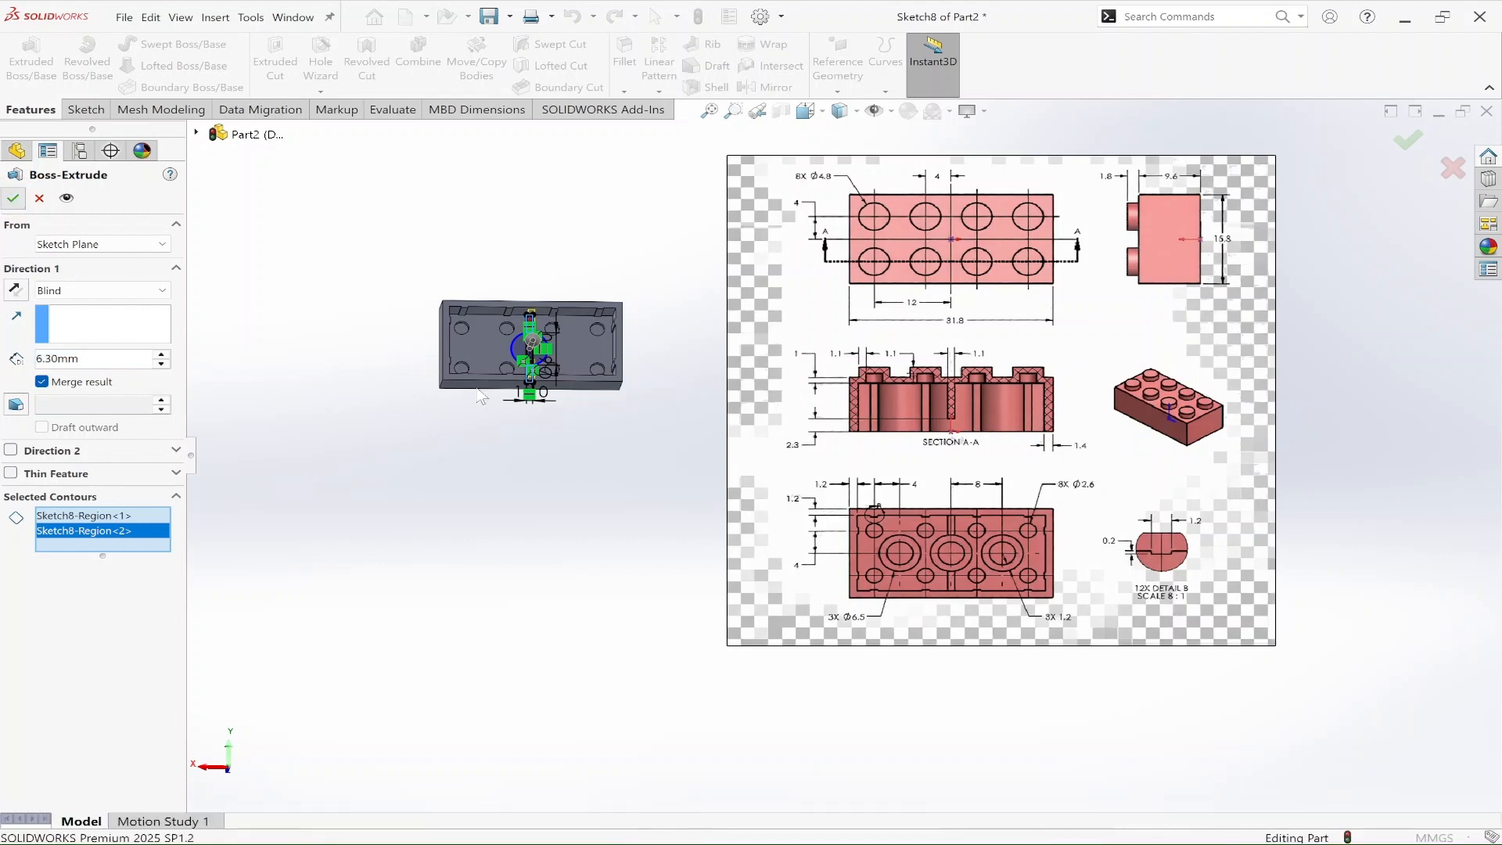
middle_click_drag(607, 402, 965, 178)
middle_click_drag(571, 427, 426, 332)
middle_click_drag(311, 434, 580, 255)
scroll(518, 329, "down", 5)
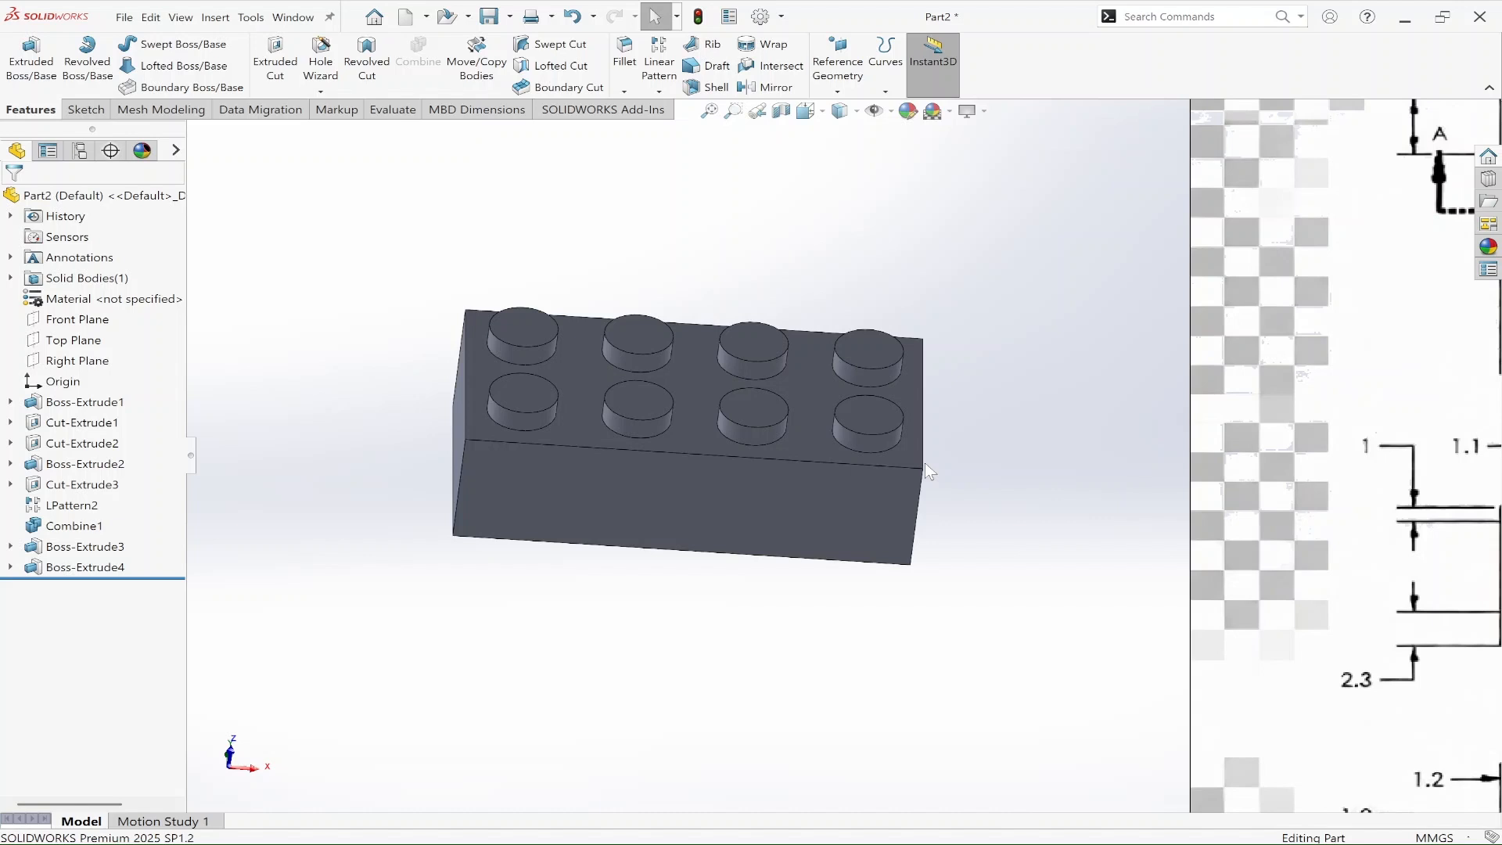
scroll(822, 448, "up", 5)
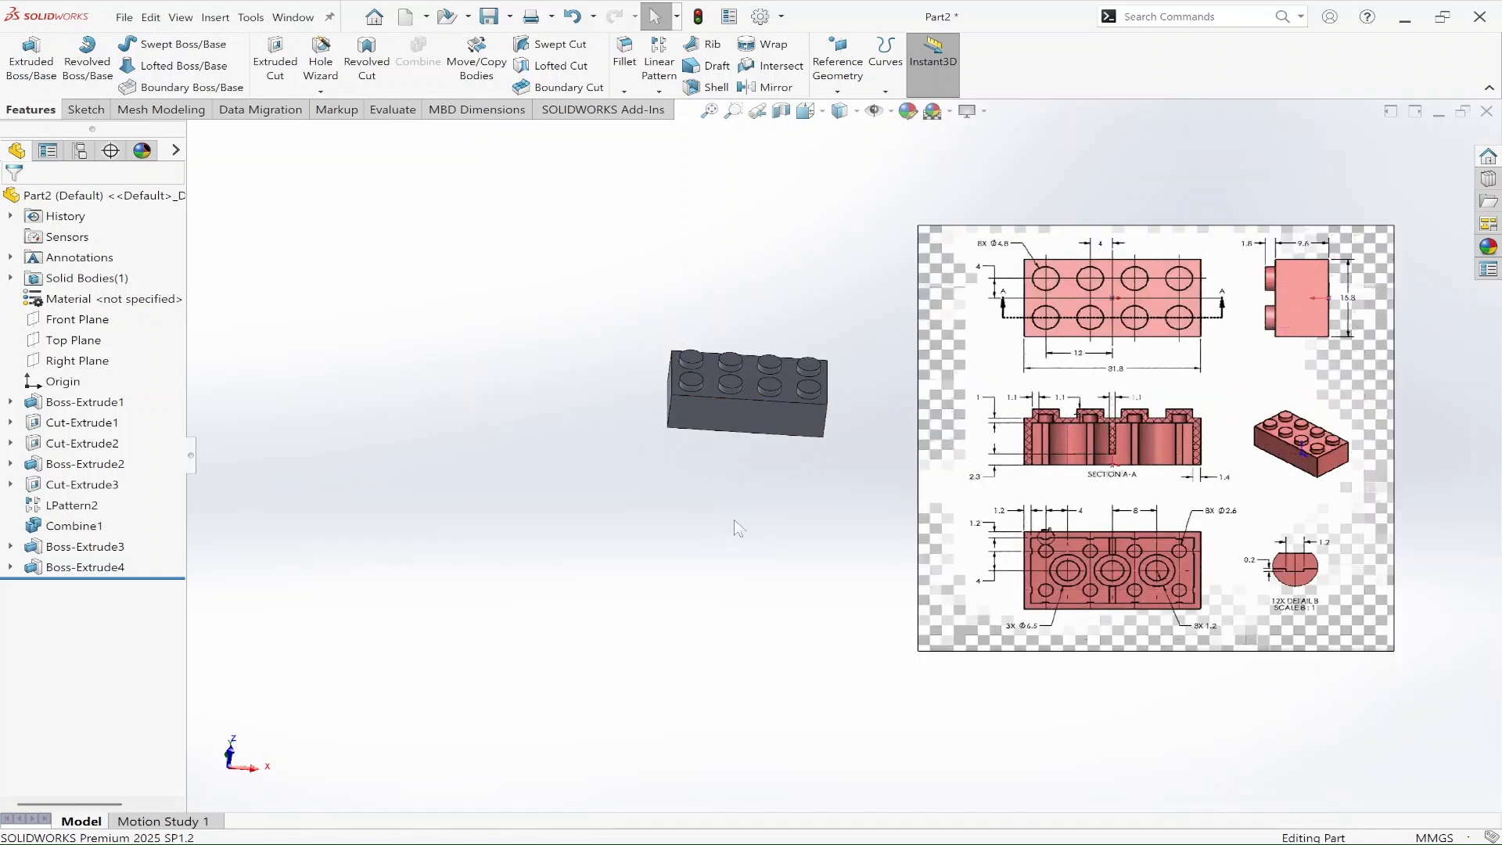